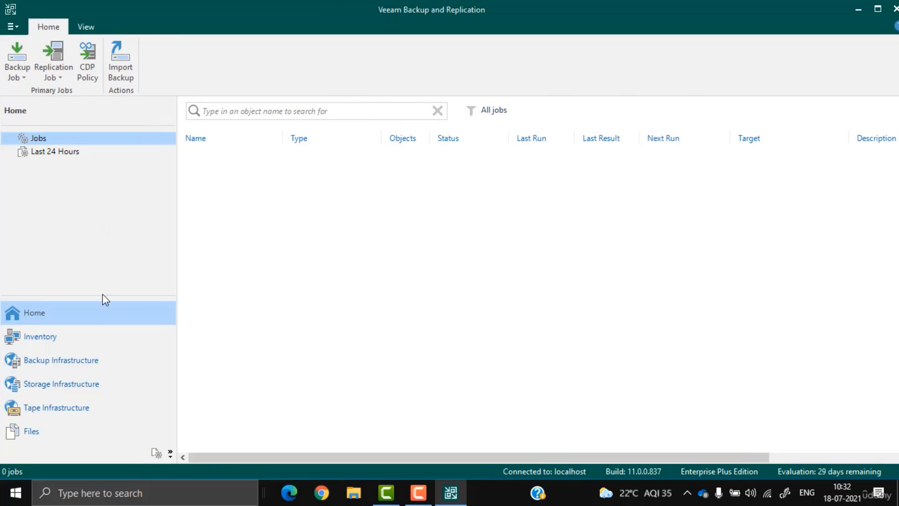
# Step: Flip through the Inventory, Storage and Tape Infrastructure sections and their ribbon tabs, ending on Tape
pyautogui.click(40, 336)
pyautogui.click(56, 359)
pyautogui.click(56, 408)
pyautogui.click(34, 312)
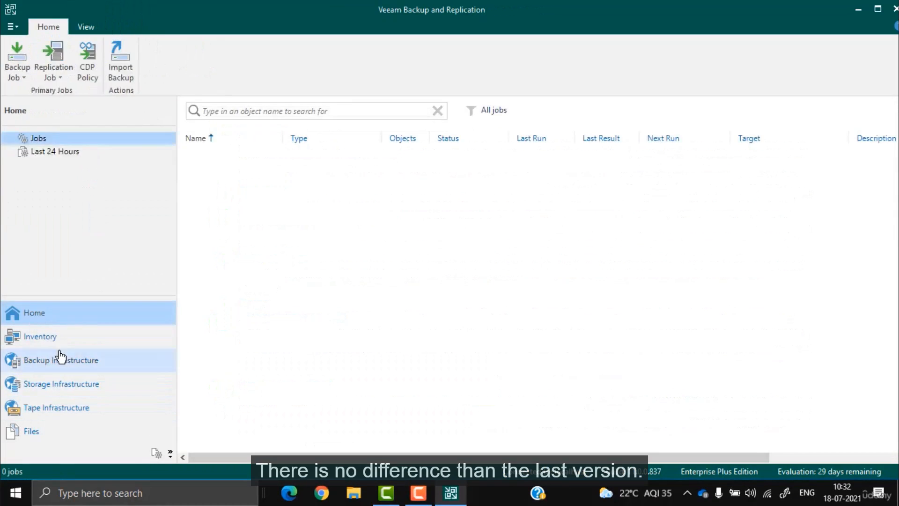
pyautogui.click(39, 337)
pyautogui.click(61, 360)
pyautogui.click(61, 384)
pyautogui.click(56, 407)
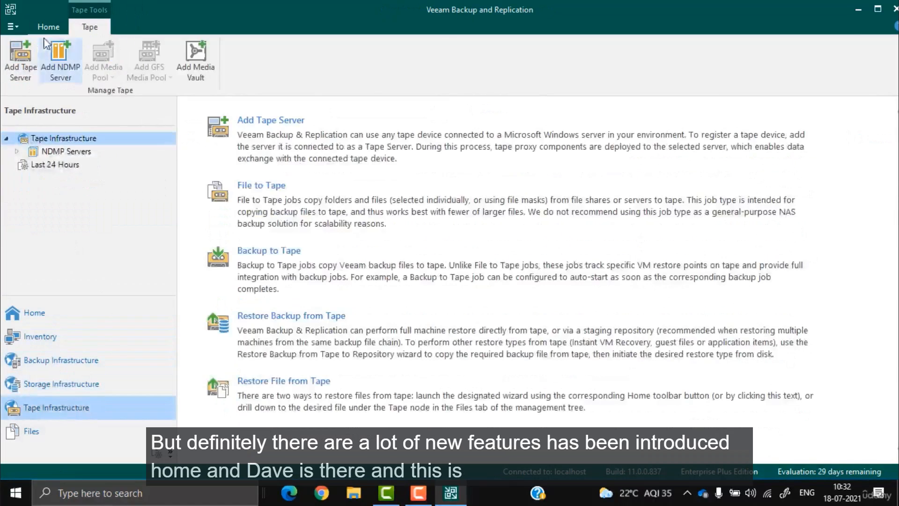
pyautogui.click(48, 27)
pyautogui.click(90, 27)
# Step: Check the licence details: valid for 1000 instances with none used
pyautogui.click(10, 28)
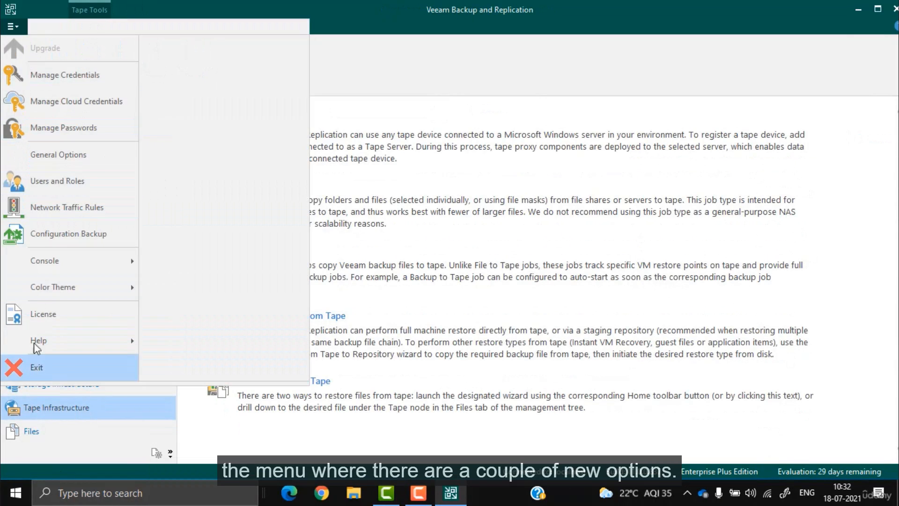
pyautogui.press('Escape')
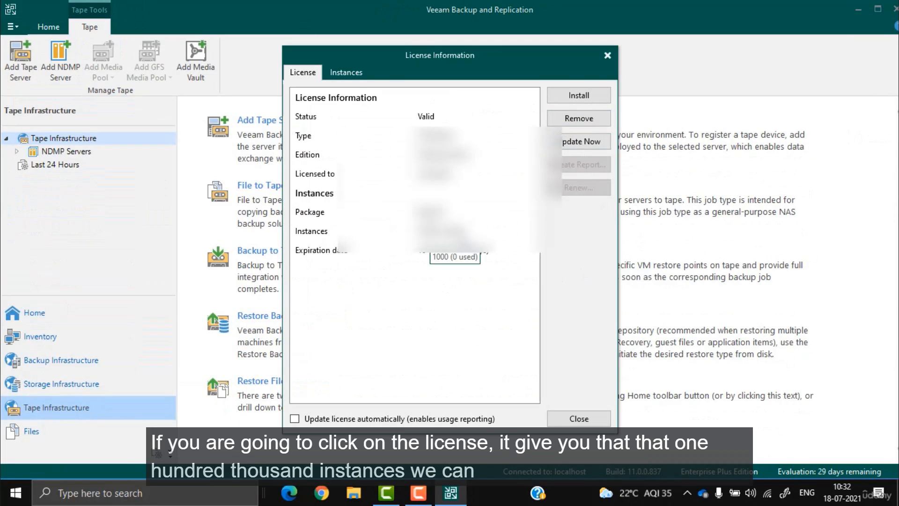
pyautogui.click(606, 56)
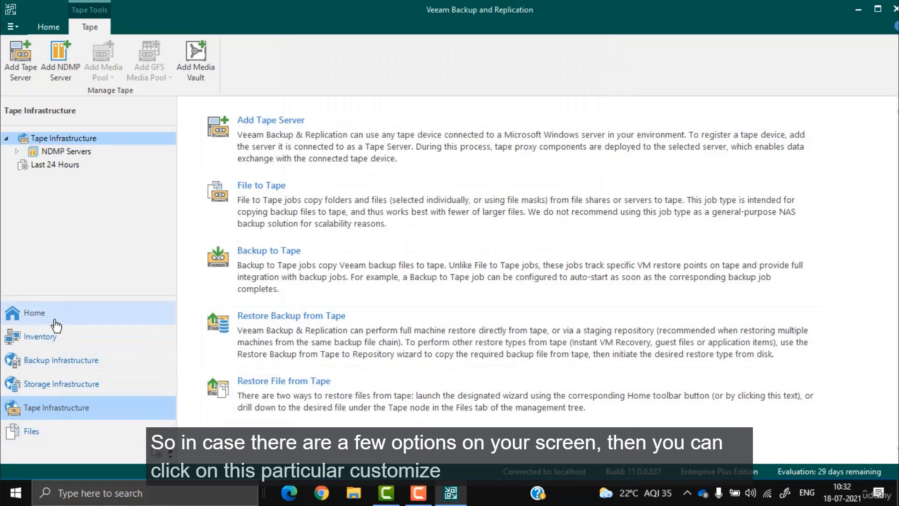
# Step: Hide the Home, Inventory and Storage Infrastructure navigation sections, then show all three again
pyautogui.click(170, 454)
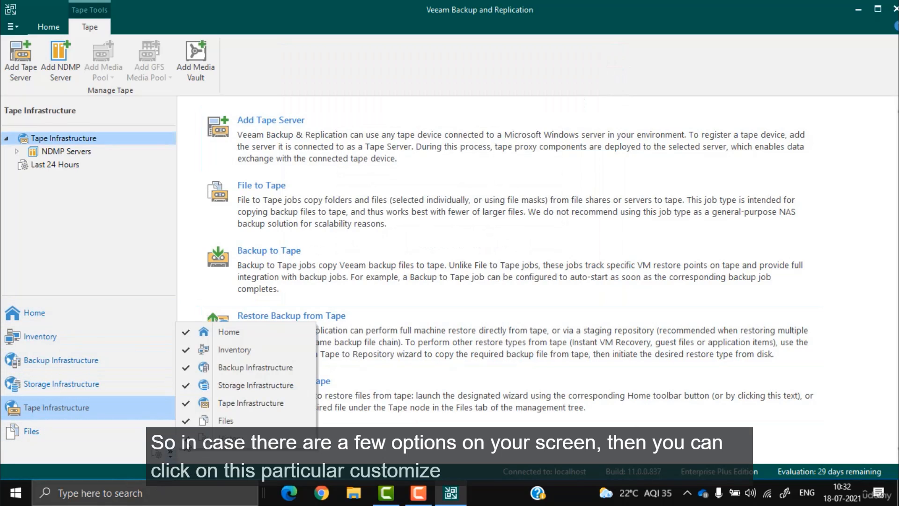
pyautogui.click(187, 332)
pyautogui.click(170, 452)
pyautogui.click(187, 349)
pyautogui.click(171, 453)
pyautogui.click(187, 385)
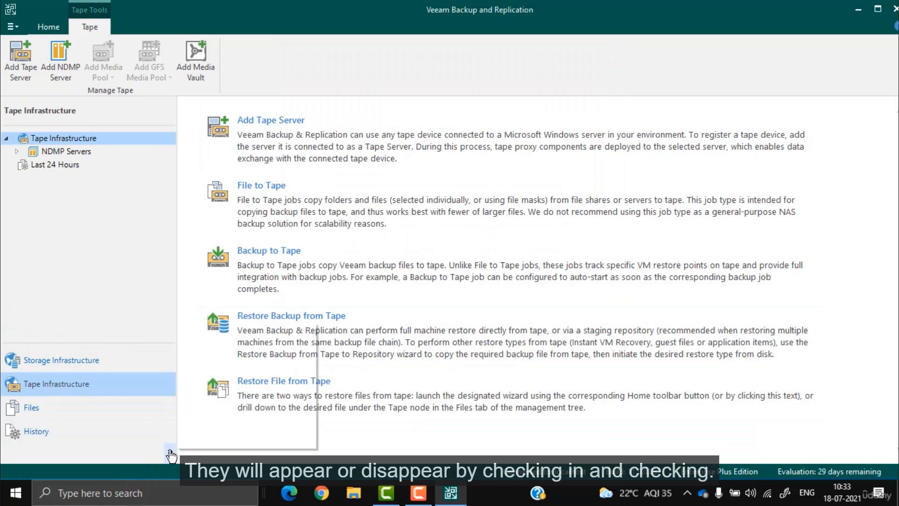
pyautogui.click(171, 452)
pyautogui.click(186, 385)
pyautogui.click(171, 453)
pyautogui.click(185, 351)
pyautogui.click(171, 453)
pyautogui.click(221, 332)
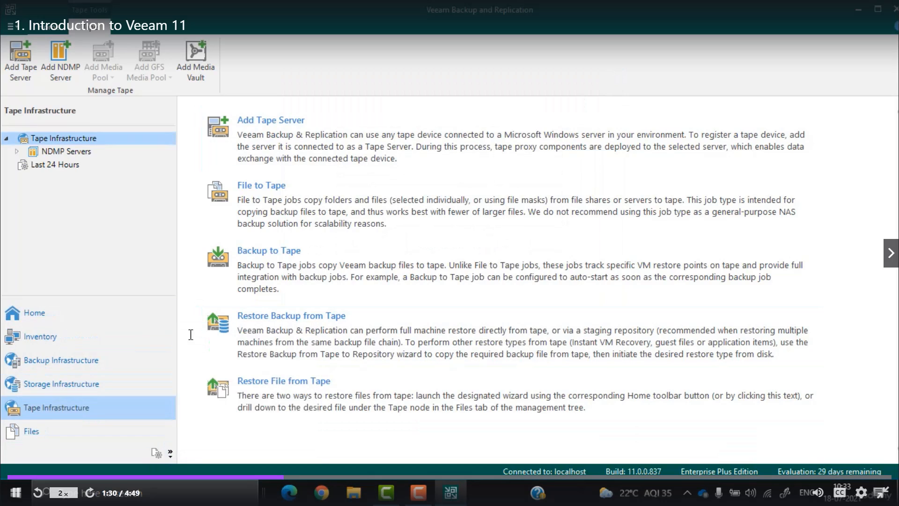
# Step: Go to Home jobs and show the Last 24 Hours session history, sorted by status
pyautogui.click(51, 29)
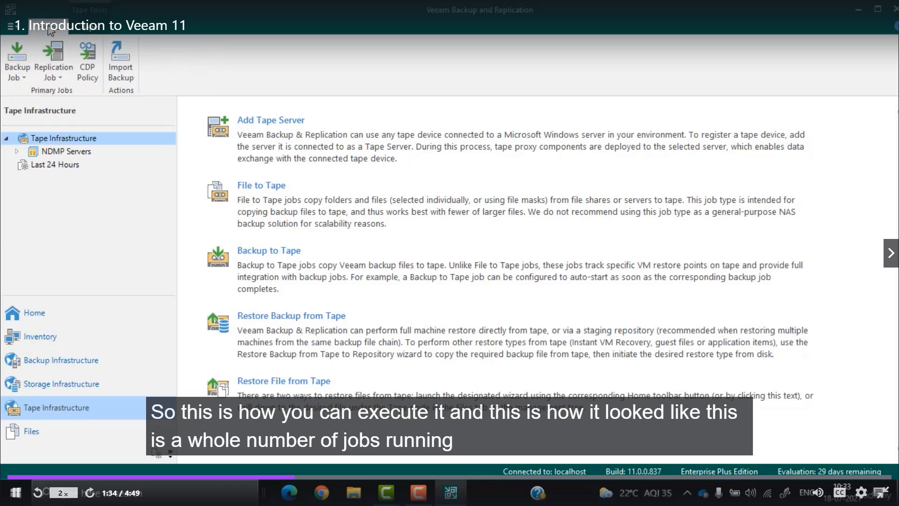
pyautogui.click(37, 313)
pyautogui.click(55, 151)
pyautogui.click(35, 138)
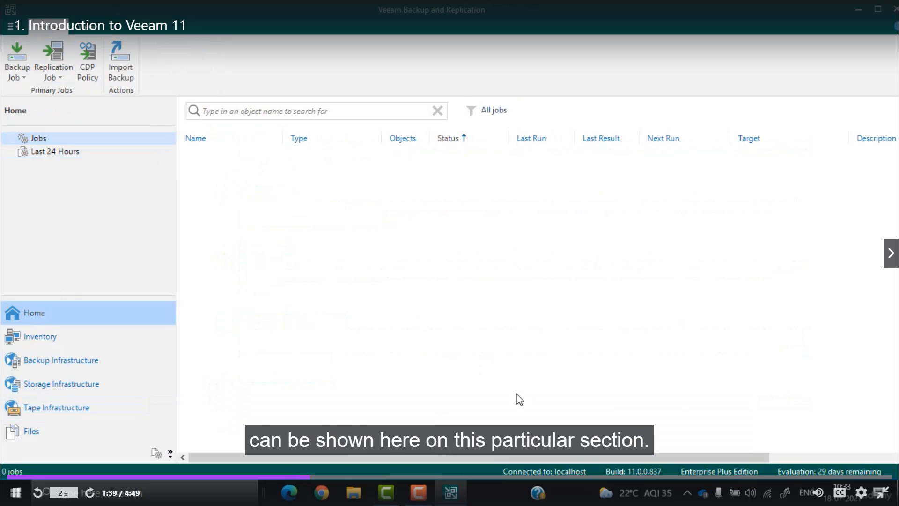
pyautogui.click(56, 152)
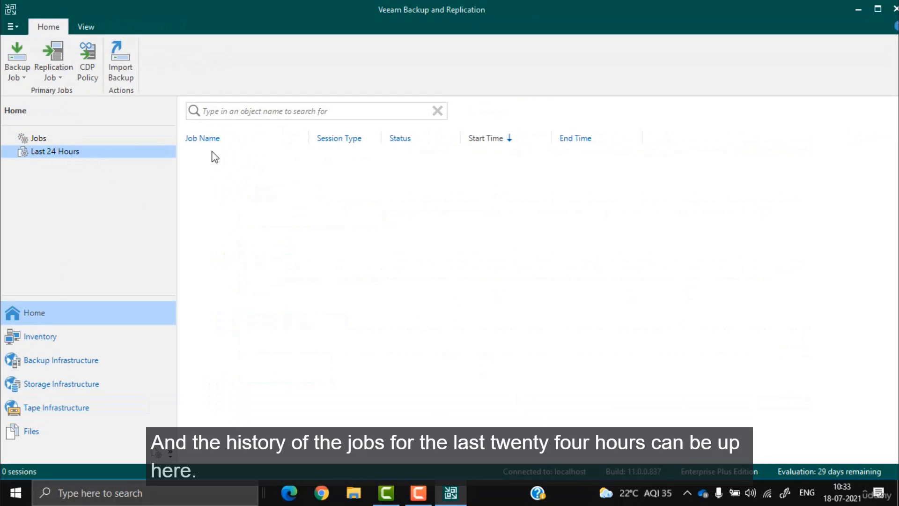
# Step: Preview Backup Job and Replication Job options; the CDP Policy attempt is refused pending I/O filters
pyautogui.click(20, 79)
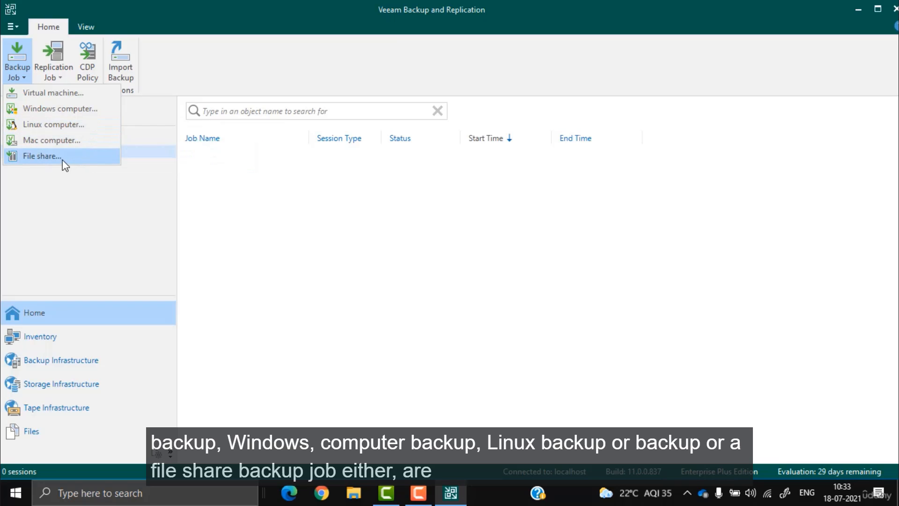
pyautogui.click(54, 79)
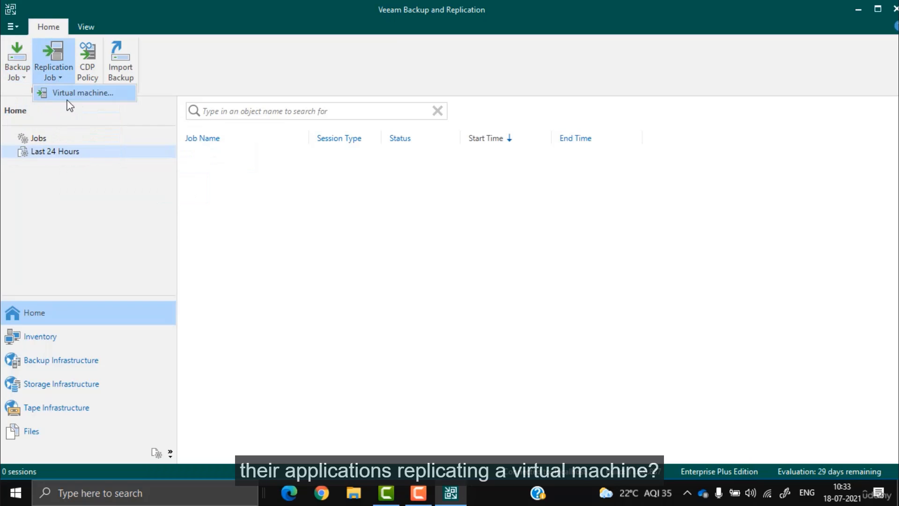
pyautogui.click(89, 76)
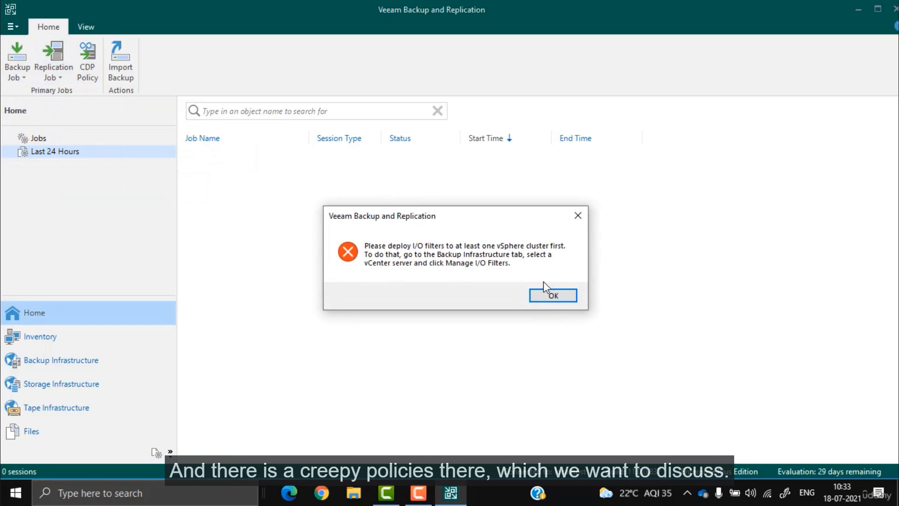
pyautogui.click(548, 293)
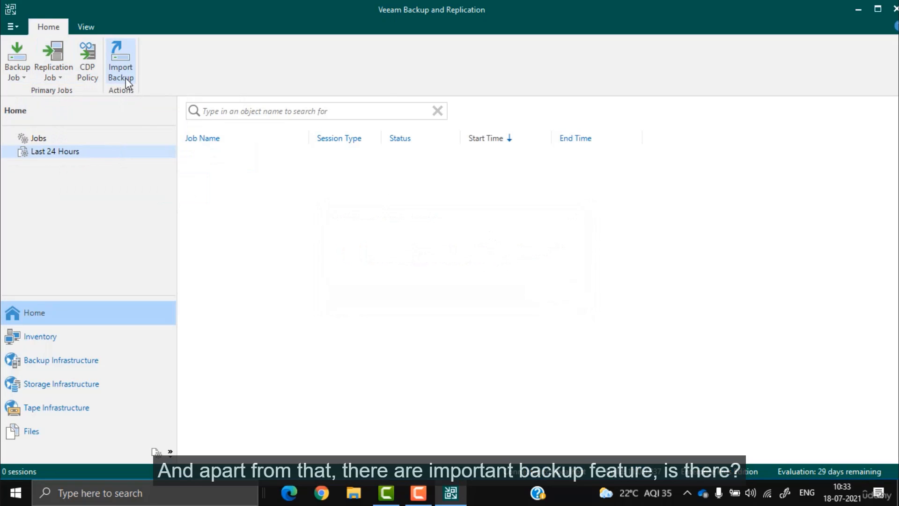
# Step: Set the statistics pane to Full View after trying Compact and Off
pyautogui.click(86, 27)
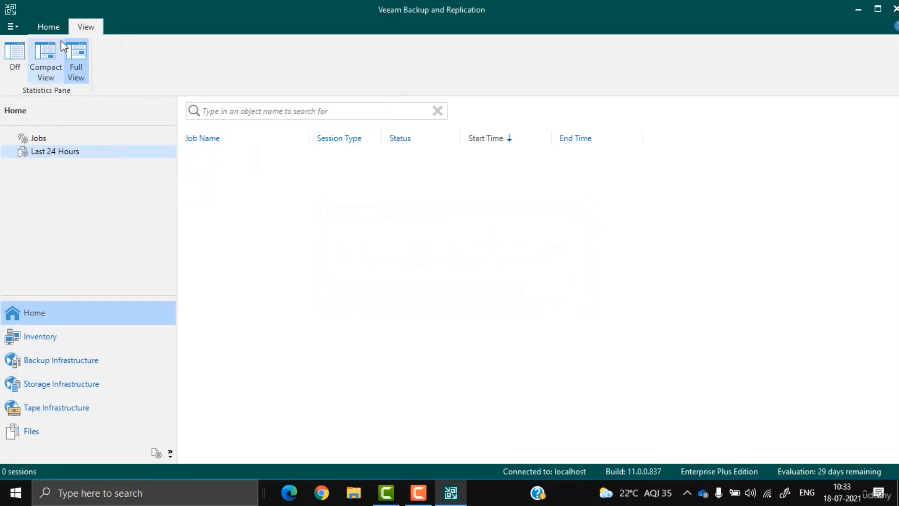
pyautogui.click(47, 66)
pyautogui.click(20, 72)
pyautogui.click(76, 66)
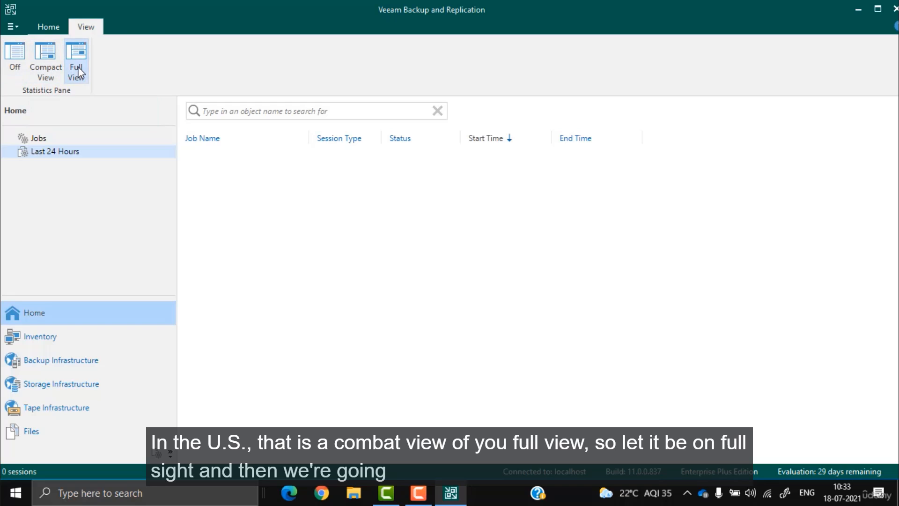
pyautogui.click(46, 25)
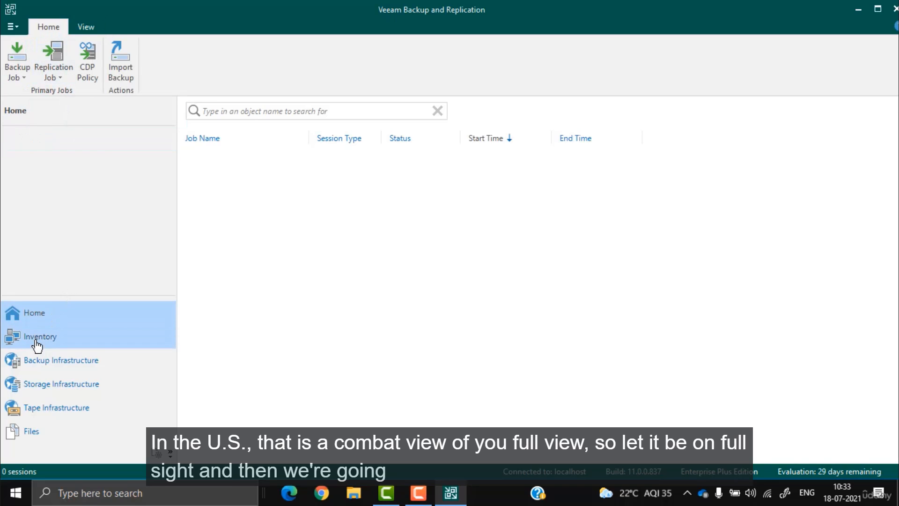
pyautogui.click(38, 346)
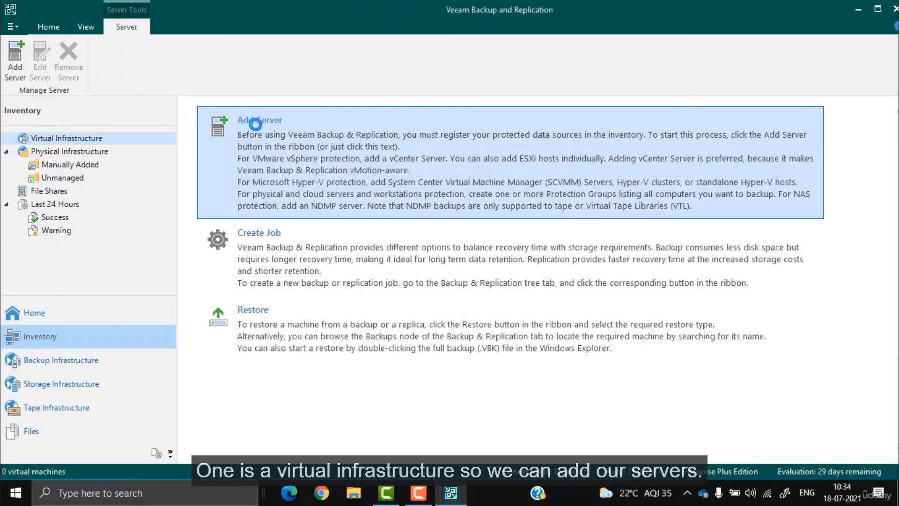
# Step: Start adding a VMware vSphere server, then cancel the wizard
pyautogui.click(250, 120)
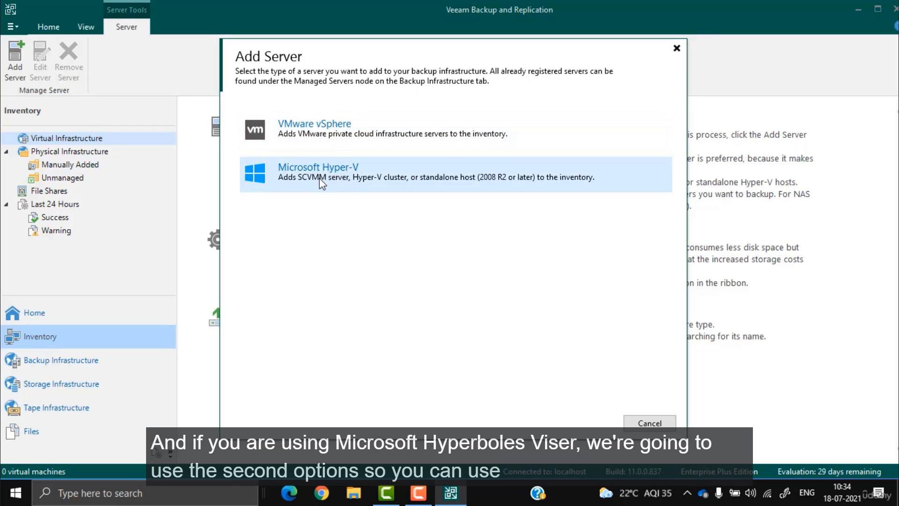
pyautogui.click(341, 137)
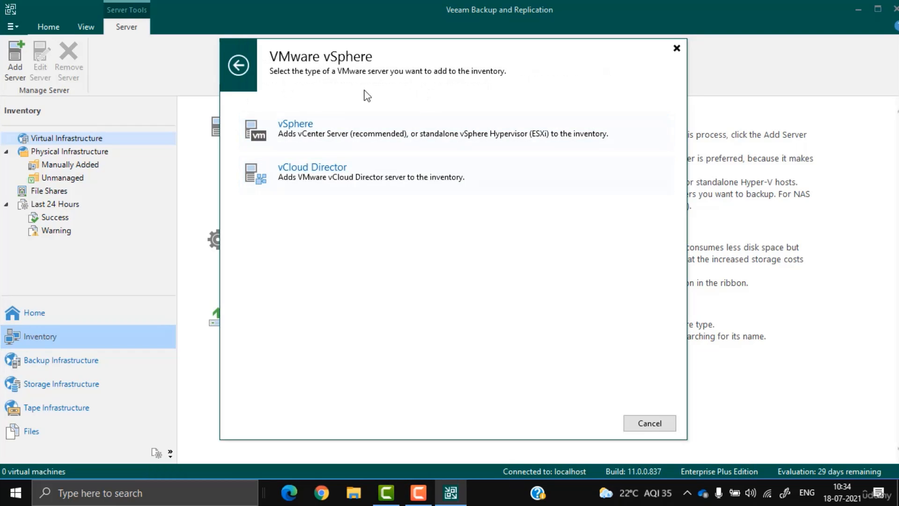
pyautogui.click(655, 427)
# Step: Browse Physical Infrastructure, manually added and unmanaged computers, File Shares, then Last 24 Hours history
pyautogui.click(90, 152)
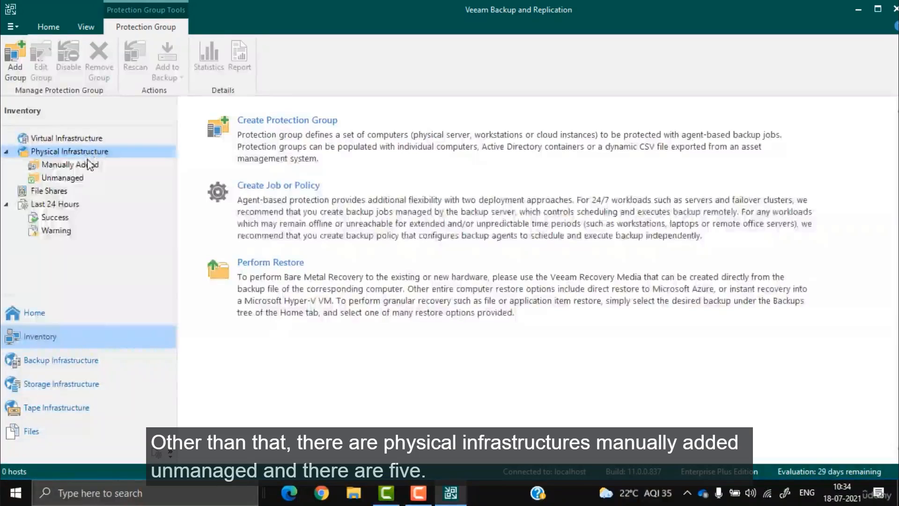
pyautogui.click(79, 164)
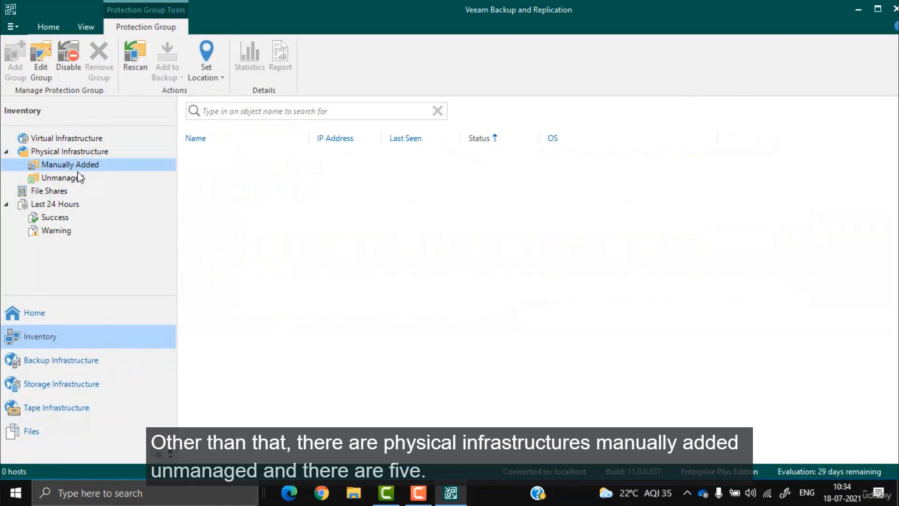
pyautogui.click(70, 178)
pyautogui.click(55, 191)
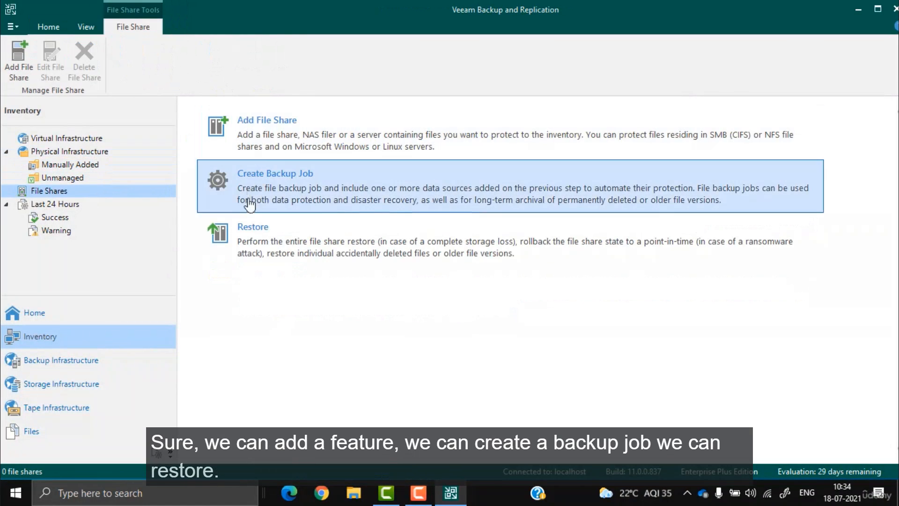
pyautogui.click(47, 205)
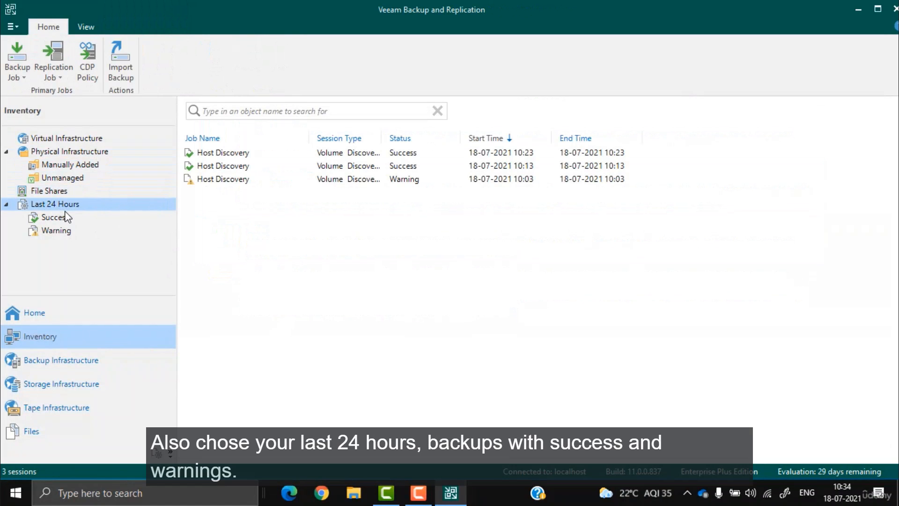
# Step: Filter history to successes and warnings, then review backup proxies and all repository types
pyautogui.click(66, 217)
pyautogui.click(59, 231)
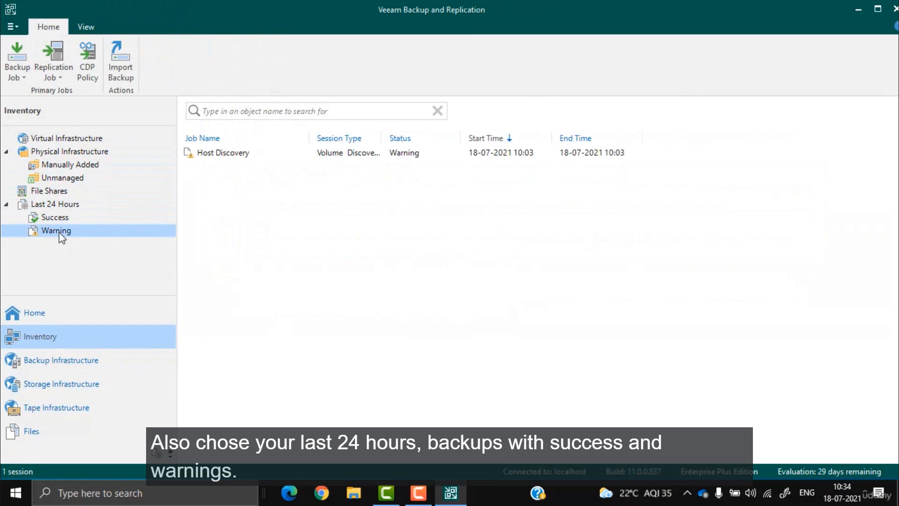
pyautogui.click(53, 370)
pyautogui.click(58, 136)
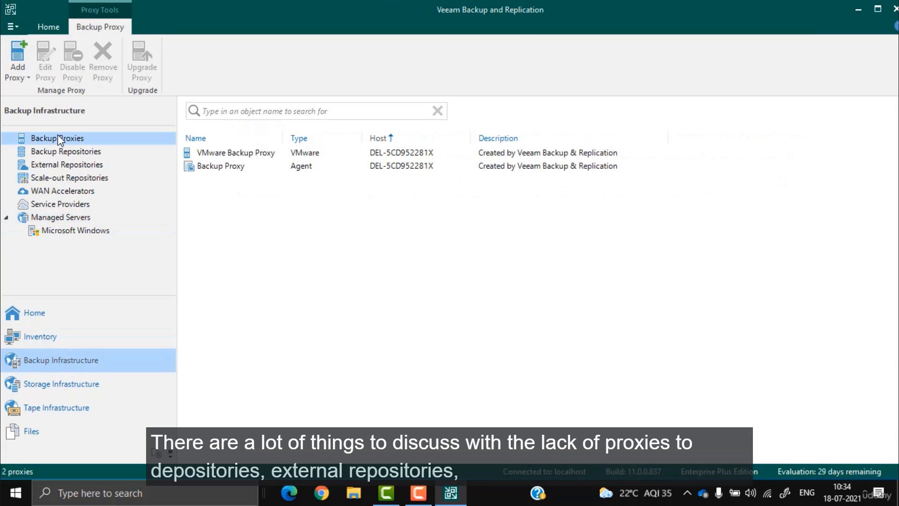
pyautogui.click(89, 153)
pyautogui.click(92, 167)
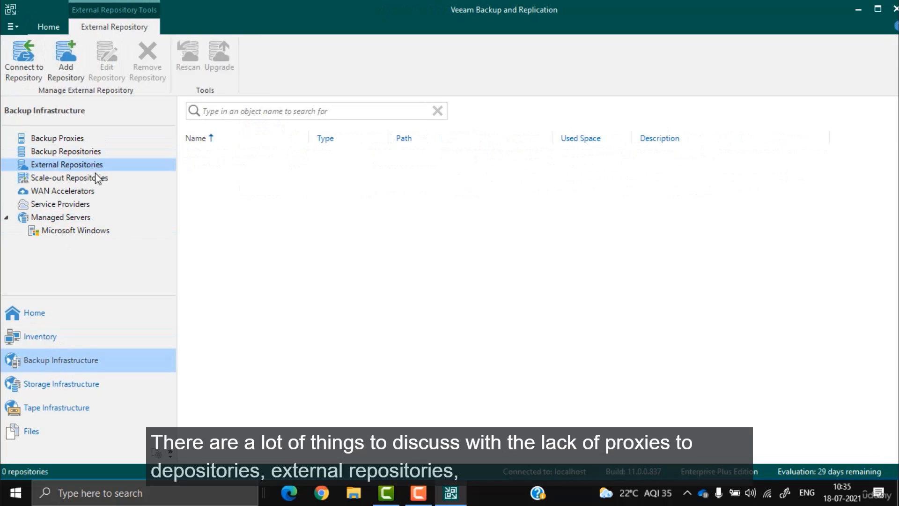
pyautogui.click(96, 178)
# Step: Review WAN accelerators, service providers and the managed Microsoft Windows server, then open Storage Infrastructure
pyautogui.click(74, 192)
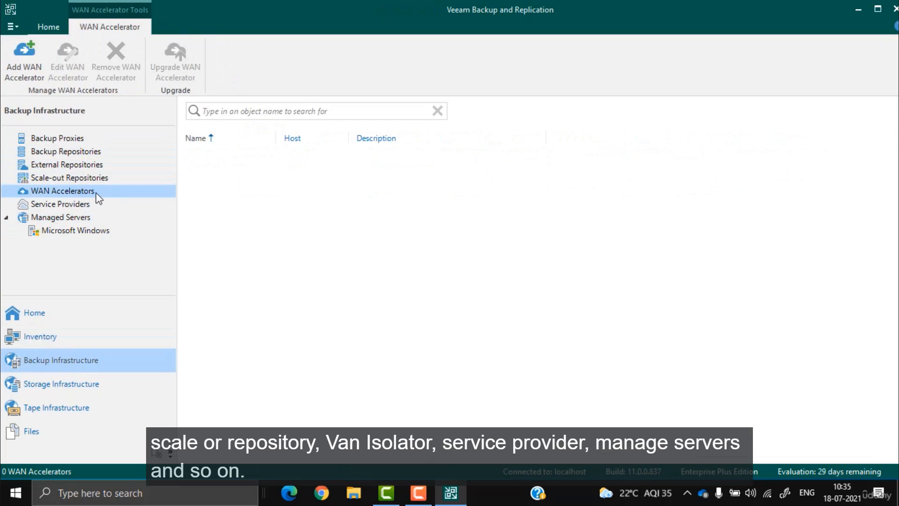
pyautogui.click(69, 207)
pyautogui.click(75, 216)
pyautogui.click(83, 232)
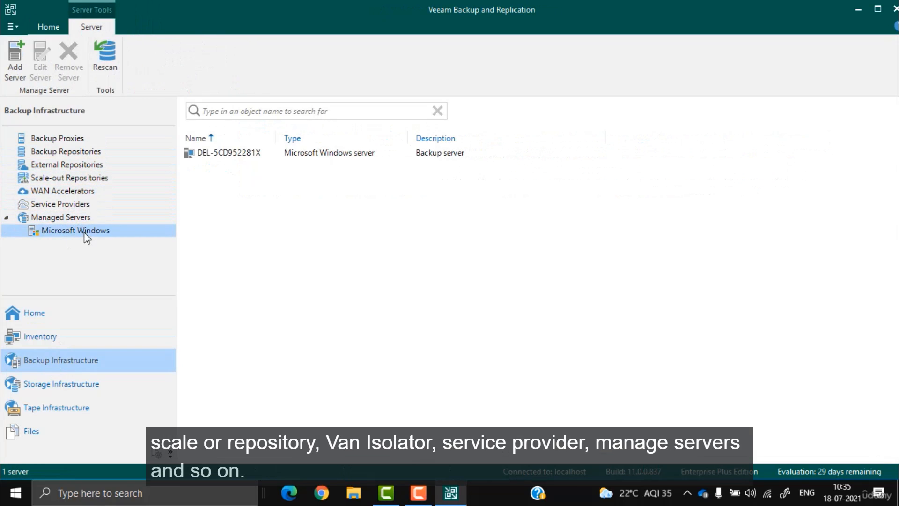
pyautogui.click(88, 380)
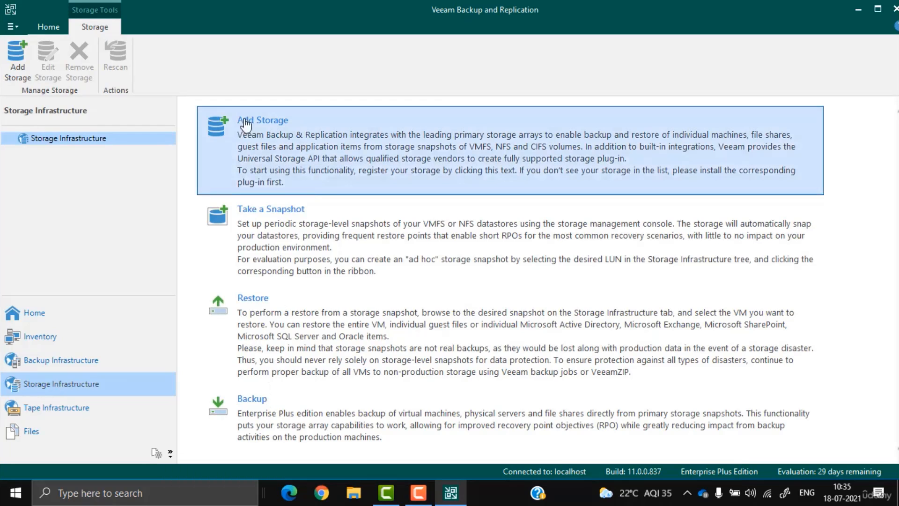
# Step: Begin registering NetApp Data ONTAP storage, cancel the wizard, and switch to Tape Infrastructure
pyautogui.click(285, 134)
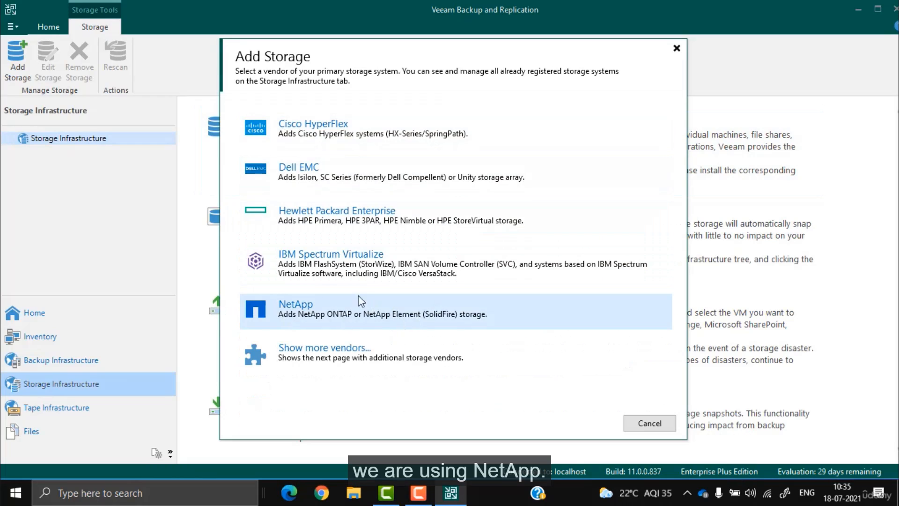
pyautogui.click(347, 311)
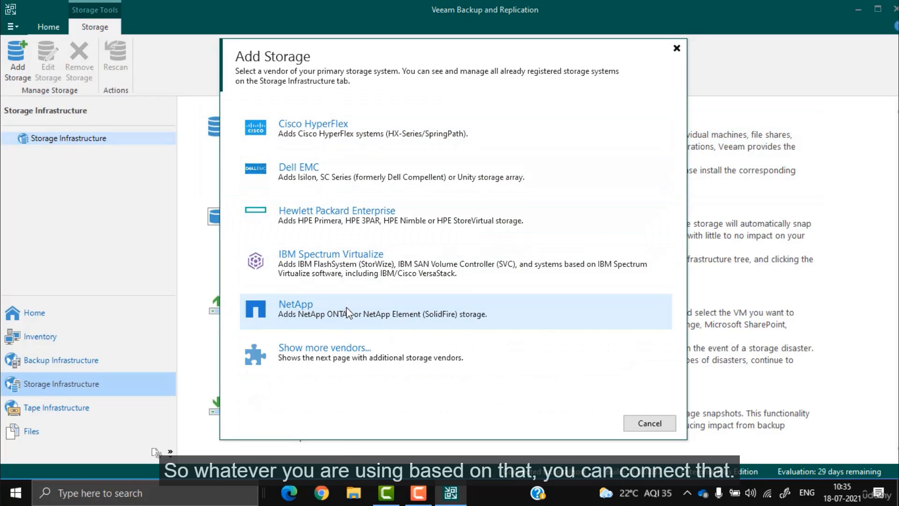
pyautogui.click(412, 140)
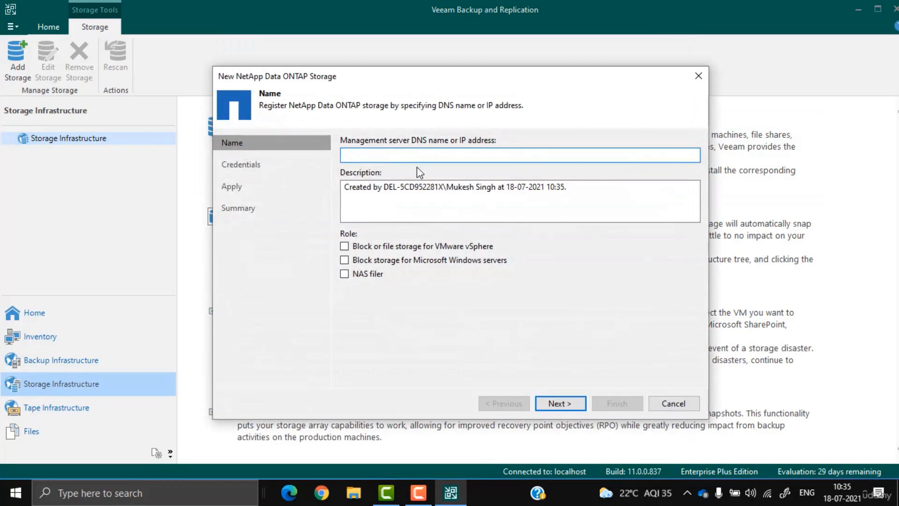
pyautogui.click(673, 403)
pyautogui.click(74, 411)
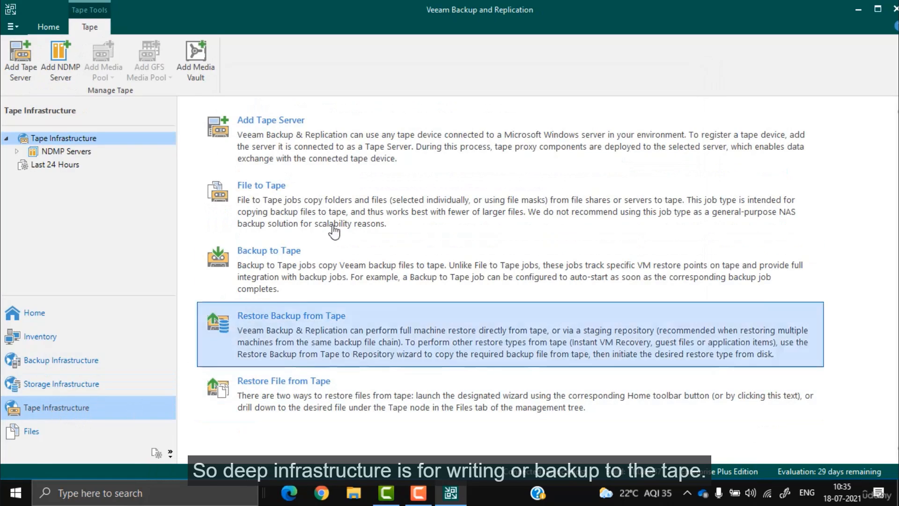
# Step: Browse Files' Windows servers, then Tape, Storage, Backup Infrastructure, Home and Inventory's Virtual Infrastructure
pyautogui.click(51, 435)
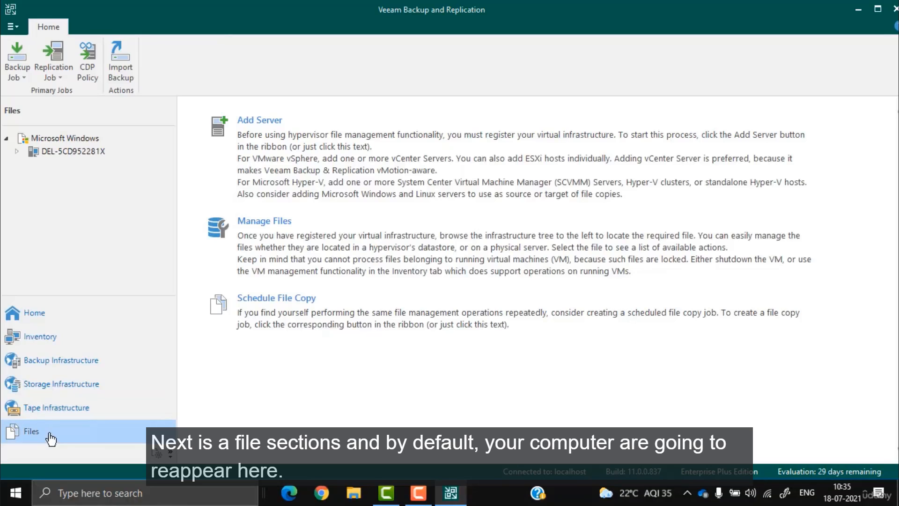
pyautogui.click(51, 151)
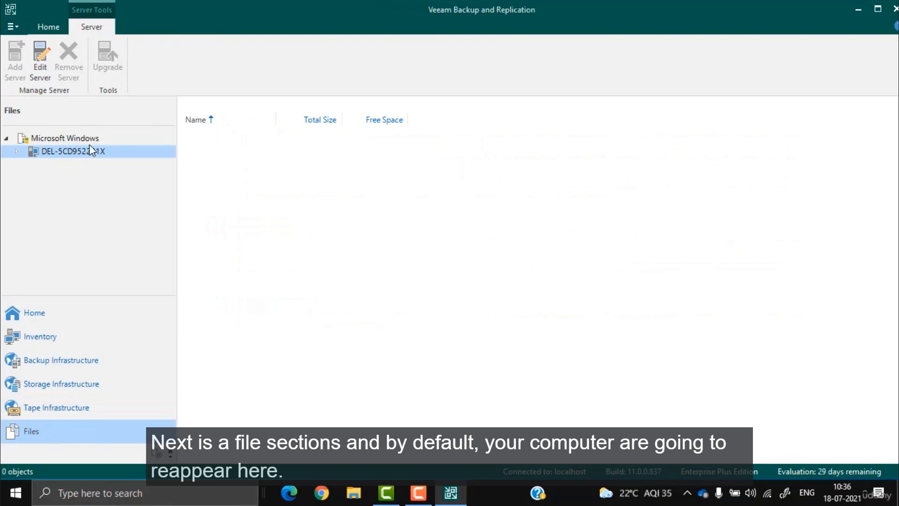
pyautogui.click(56, 138)
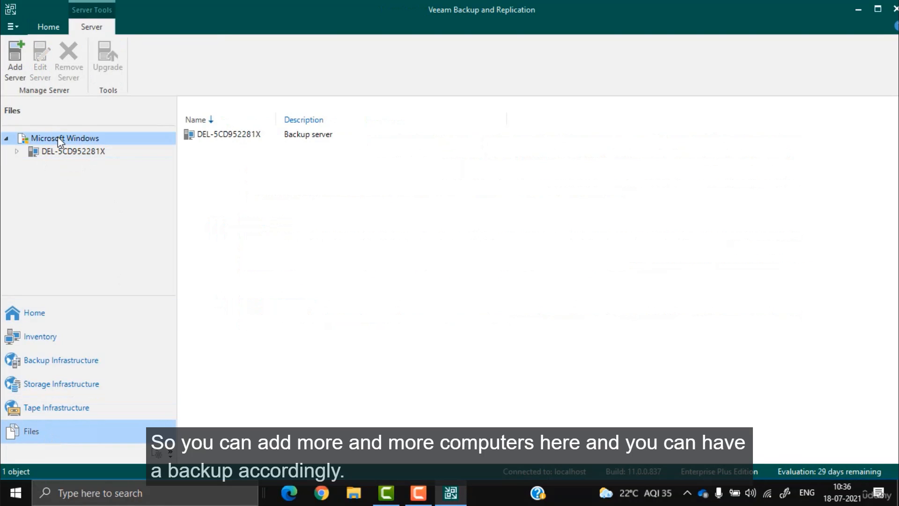
pyautogui.click(54, 407)
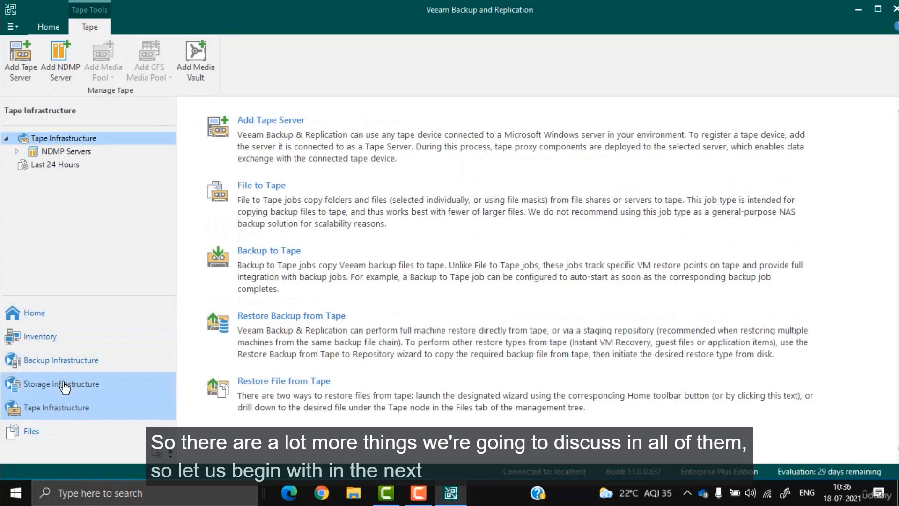
pyautogui.click(66, 384)
pyautogui.click(69, 369)
pyautogui.click(33, 312)
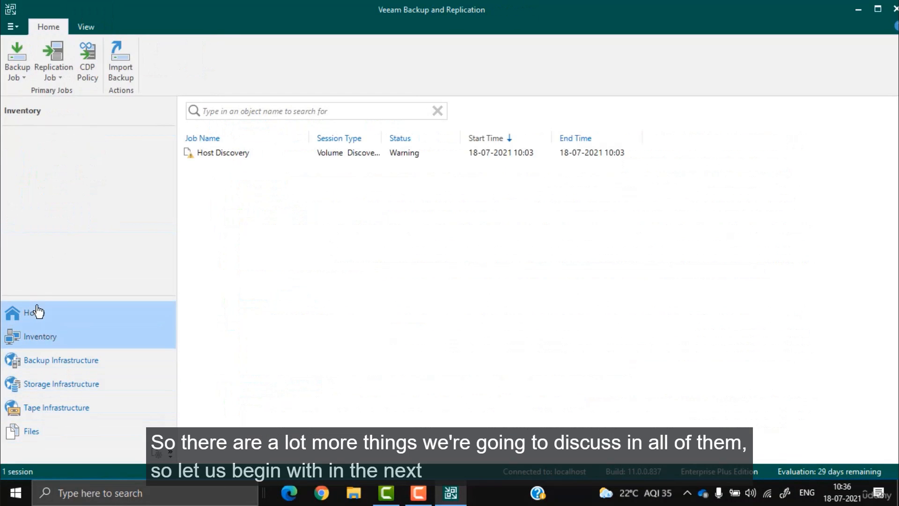
pyautogui.click(41, 337)
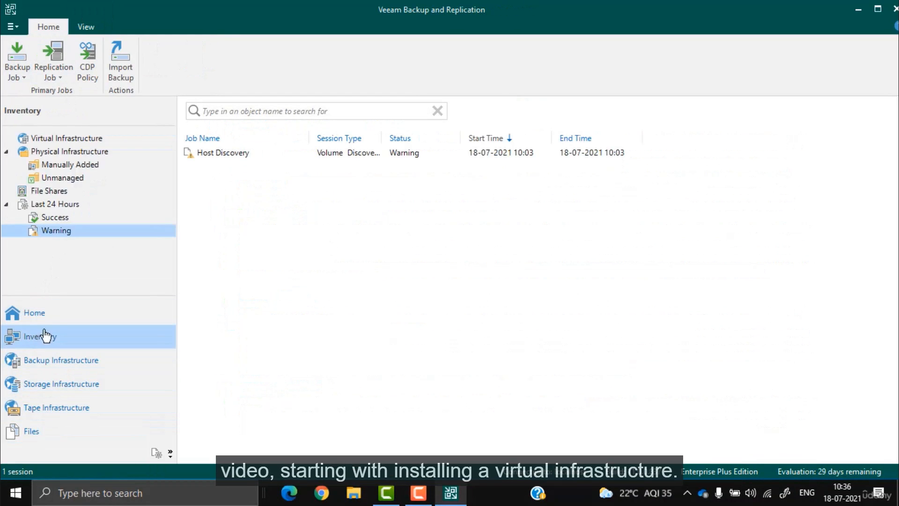
pyautogui.click(63, 139)
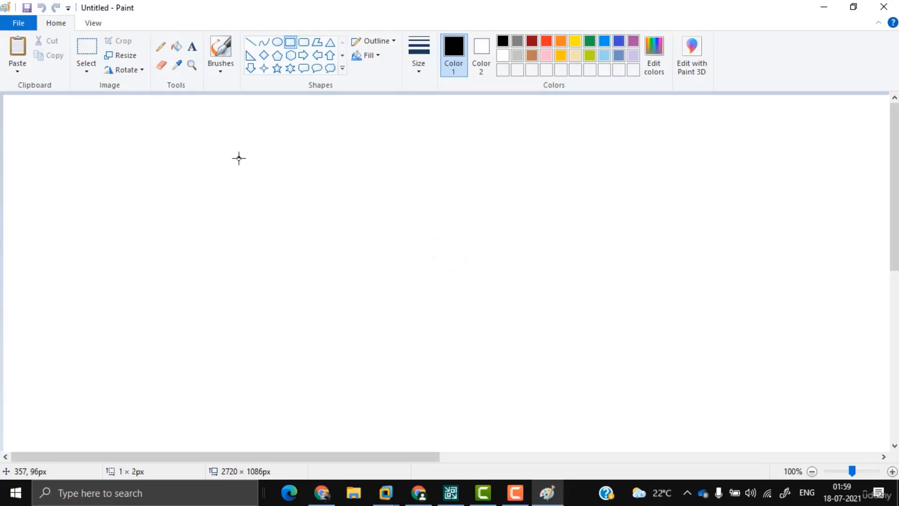
# Step: Draw a monitor rectangle with a stand and freehand-write VEEAM beside it in black
pyautogui.moveTo(238, 158); pyautogui.dragTo(373, 231)
pyautogui.click(220, 69)
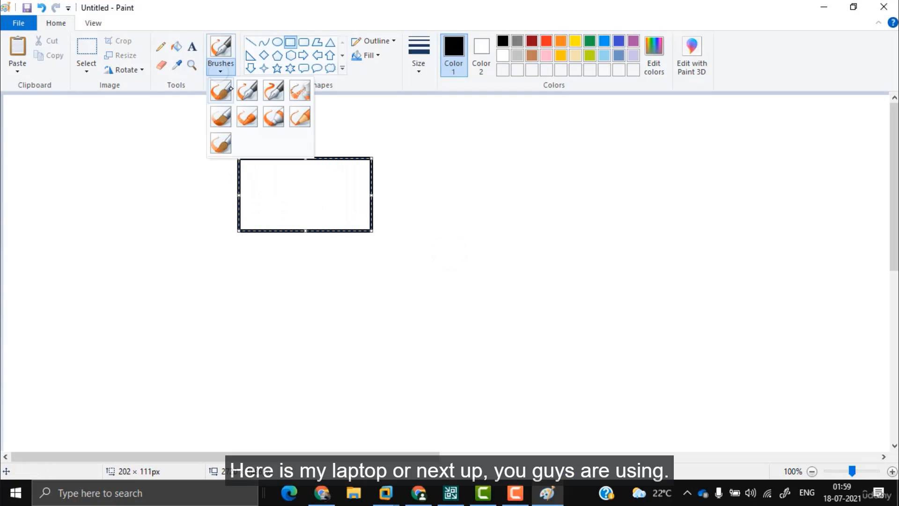
pyautogui.click(230, 89)
pyautogui.moveTo(304, 234); pyautogui.dragTo(311, 233)
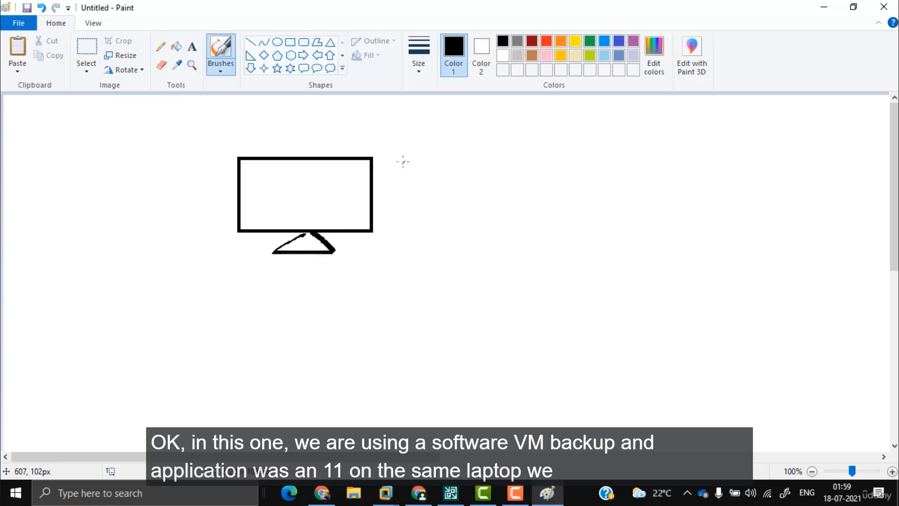
pyautogui.moveTo(423, 157)
pyautogui.mouseDown()
pyautogui.moveTo(463, 178)
pyautogui.moveTo(520, 174)
pyautogui.mouseUp()
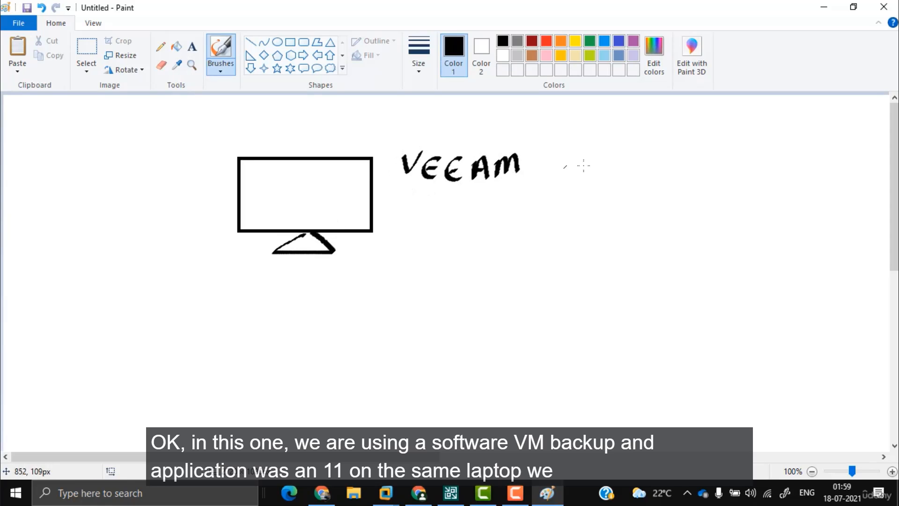
# Step: In red, write 'VMware Workstation 14', underline it, and draw arrows branching left and right
pyautogui.click(546, 41)
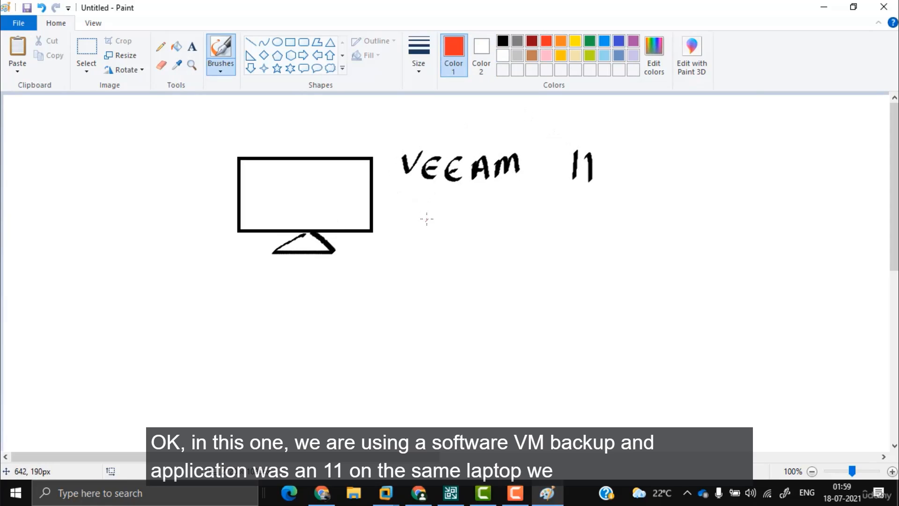
pyautogui.moveTo(412, 203)
pyautogui.mouseDown()
pyautogui.moveTo(454, 227)
pyautogui.moveTo(528, 231)
pyautogui.mouseUp()
pyautogui.moveTo(574, 210)
pyautogui.mouseDown()
pyautogui.moveTo(569, 235)
pyautogui.moveTo(607, 218)
pyautogui.moveTo(700, 208)
pyautogui.mouseUp()
pyautogui.moveTo(791, 203); pyautogui.dragTo(801, 229)
pyautogui.moveTo(794, 233); pyautogui.dragTo(765, 235)
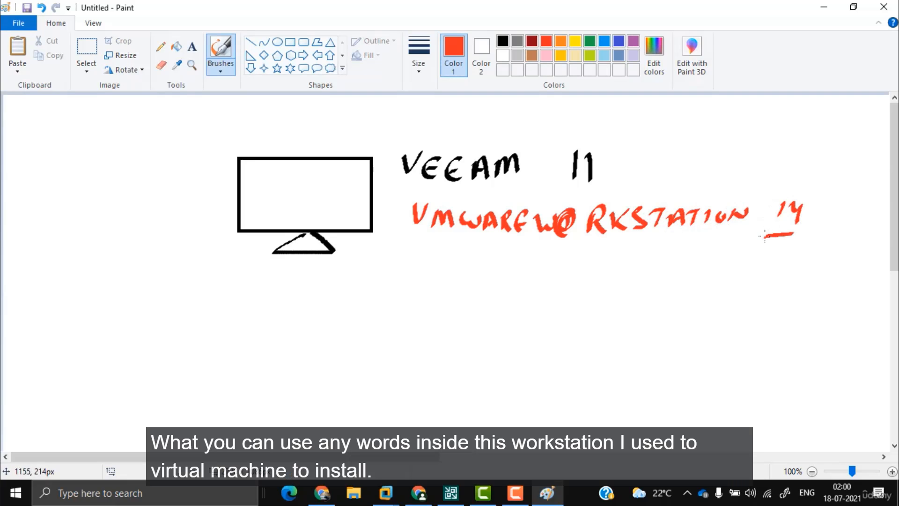
pyautogui.moveTo(691, 239); pyautogui.dragTo(811, 253)
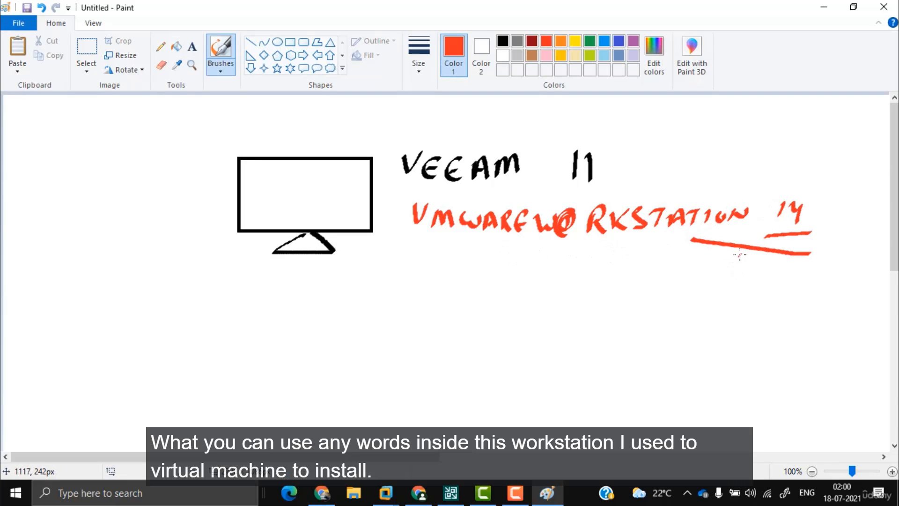
pyautogui.moveTo(740, 254)
pyautogui.mouseDown()
pyautogui.moveTo(686, 294)
pyautogui.moveTo(712, 283)
pyautogui.moveTo(832, 294)
pyautogui.mouseUp()
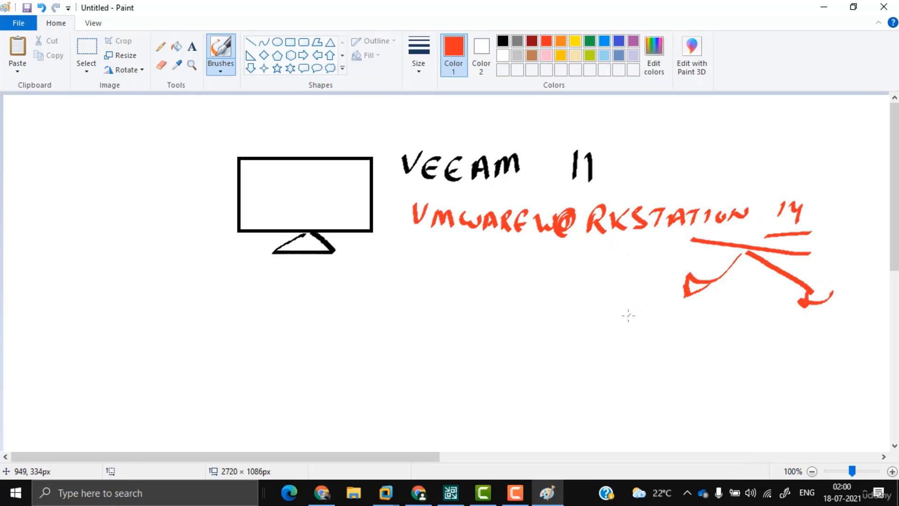
# Step: Write 'ESXI Host 6.7' under the left arrow, underline it, and label Host 1
pyautogui.moveTo(598, 306)
pyautogui.mouseDown()
pyautogui.moveTo(591, 329)
pyautogui.moveTo(641, 332)
pyautogui.mouseUp()
pyautogui.moveTo(642, 312); pyautogui.dragTo(626, 332)
pyautogui.moveTo(657, 313); pyautogui.dragTo(650, 336)
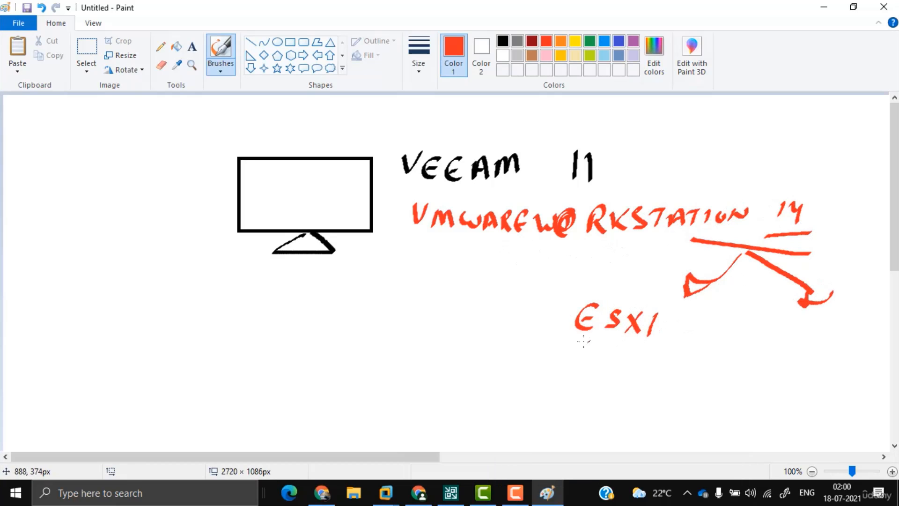
pyautogui.moveTo(584, 341); pyautogui.dragTo(577, 361)
pyautogui.moveTo(578, 352); pyautogui.dragTo(602, 360)
pyautogui.moveTo(623, 347); pyautogui.dragTo(614, 362)
pyautogui.moveTo(665, 340); pyautogui.dragTo(659, 358)
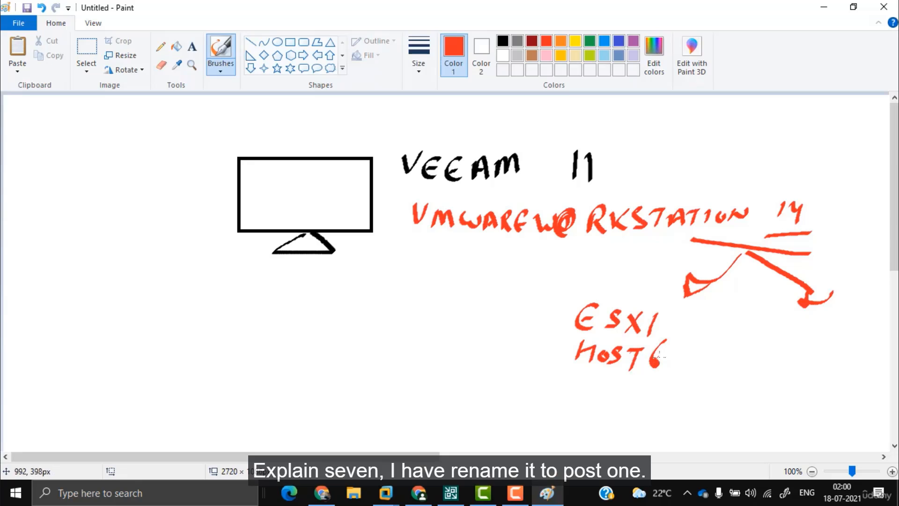
pyautogui.moveTo(571, 368); pyautogui.dragTo(713, 381)
pyautogui.moveTo(582, 383); pyautogui.dragTo(575, 406)
pyautogui.moveTo(601, 396); pyautogui.dragTo(608, 399)
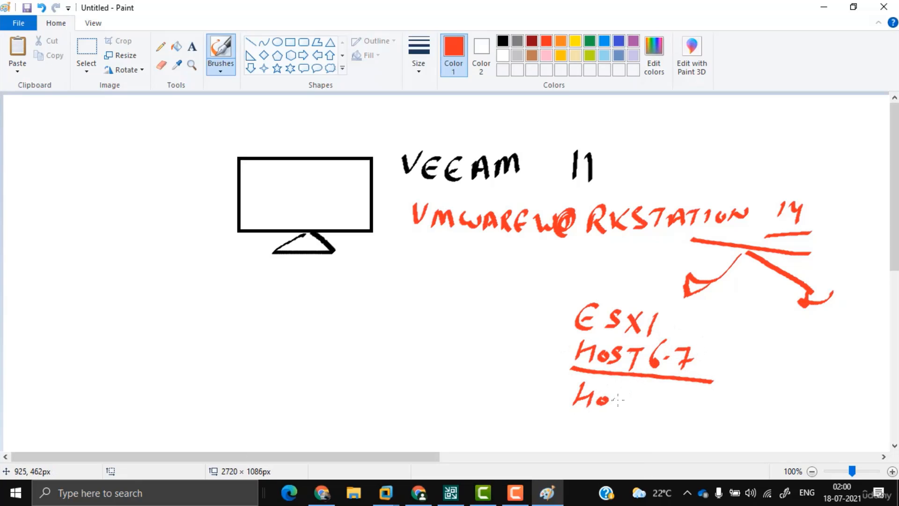
pyautogui.moveTo(673, 401)
pyautogui.mouseDown()
pyautogui.moveTo(693, 416)
pyautogui.moveTo(670, 416)
pyautogui.mouseUp()
pyautogui.hotkey('ctrl', 'z')
# Step: Mark and underline the right-hand branch as Host 2, and circle Host 1
pyautogui.moveTo(825, 340); pyautogui.dragTo(820, 350)
pyautogui.moveTo(839, 337); pyautogui.dragTo(833, 350)
pyautogui.moveTo(796, 369); pyautogui.dragTo(860, 368)
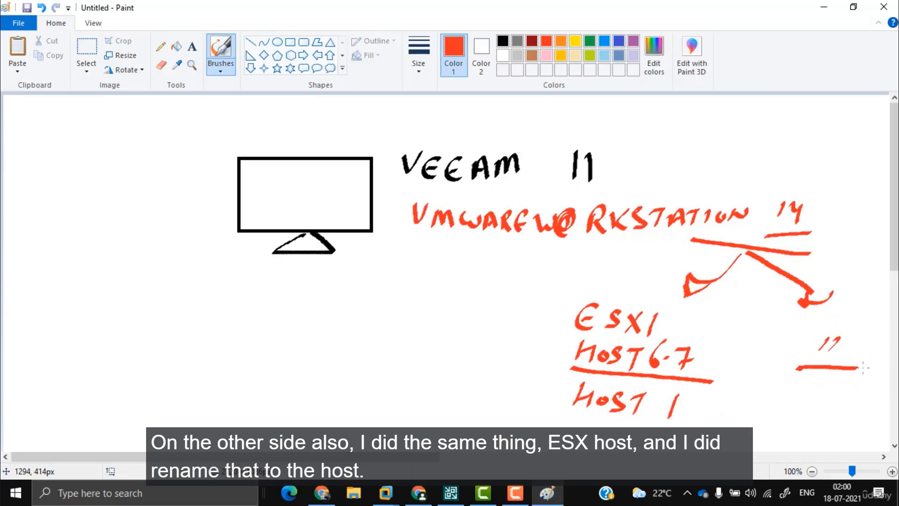
pyautogui.moveTo(821, 390); pyautogui.dragTo(817, 399)
pyautogui.moveTo(845, 389)
pyautogui.mouseDown()
pyautogui.moveTo(831, 403)
pyautogui.moveTo(861, 387)
pyautogui.mouseUp()
pyautogui.moveTo(875, 386); pyautogui.dragTo(890, 402)
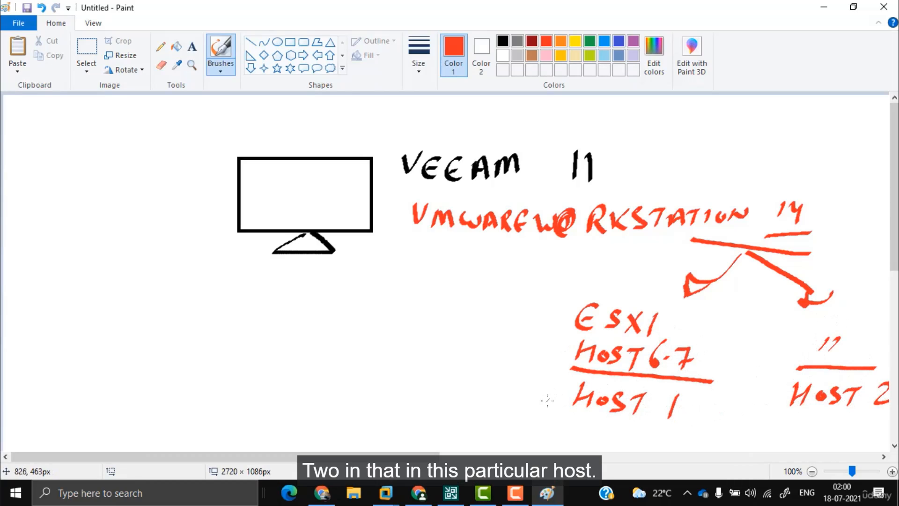
pyautogui.moveTo(685, 395); pyautogui.dragTo(716, 399)
# Step: In blue, link Host 1 to a 'VM WIN10' label, box Host 2, then clear the whole canvas
pyautogui.click(618, 41)
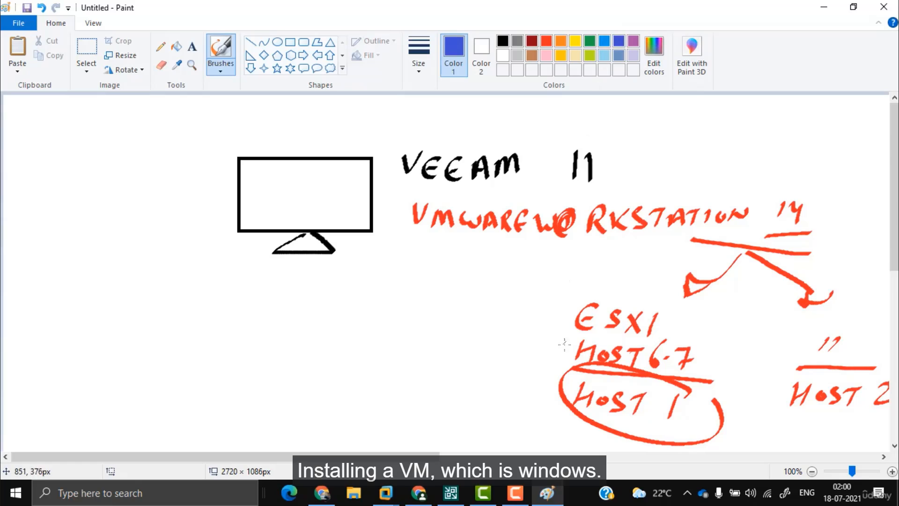
pyautogui.moveTo(533, 375); pyautogui.dragTo(538, 395)
pyautogui.moveTo(426, 385); pyautogui.dragTo(426, 420)
pyautogui.moveTo(437, 419)
pyautogui.mouseDown()
pyautogui.moveTo(436, 431)
pyautogui.moveTo(459, 417)
pyautogui.mouseUp()
pyautogui.moveTo(464, 414); pyautogui.dragTo(463, 429)
pyautogui.moveTo(478, 414); pyautogui.dragTo(477, 416)
pyautogui.moveTo(804, 413)
pyautogui.mouseDown()
pyautogui.moveTo(888, 417)
pyautogui.moveTo(879, 450)
pyautogui.mouseUp()
pyautogui.moveTo(821, 427); pyautogui.dragTo(851, 440)
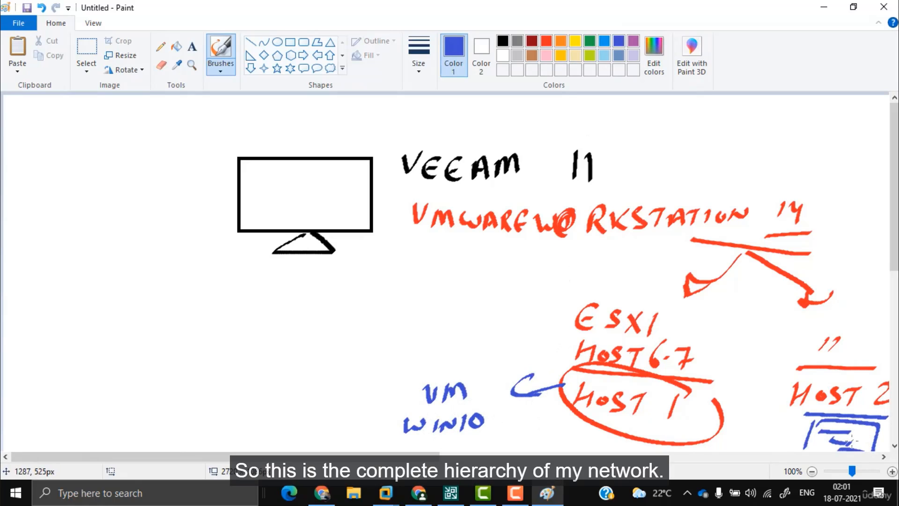
pyautogui.hotkey('ctrl', 'a')
pyautogui.press('Delete')
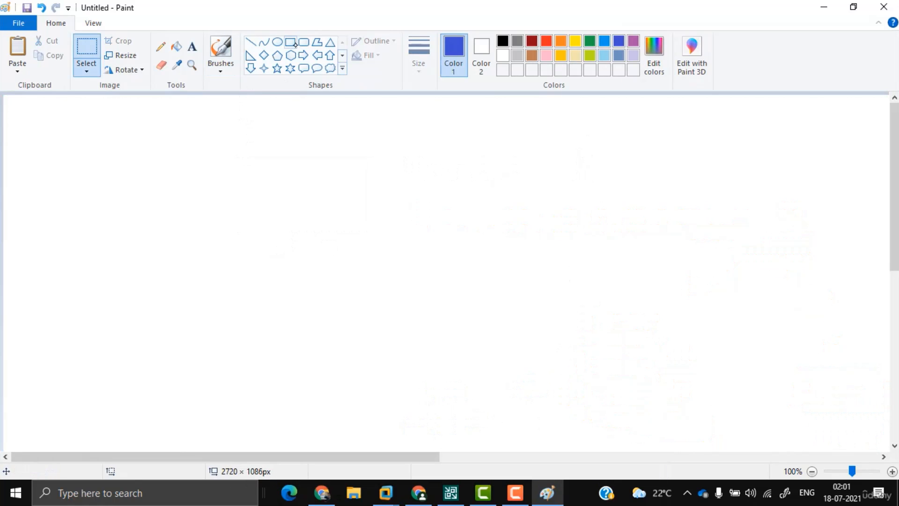
# Step: Draw a tall blue rectangle for the Veeam box, undoing a stray brush stroke first
pyautogui.click(221, 49)
pyautogui.moveTo(154, 165); pyautogui.dragTo(199, 284)
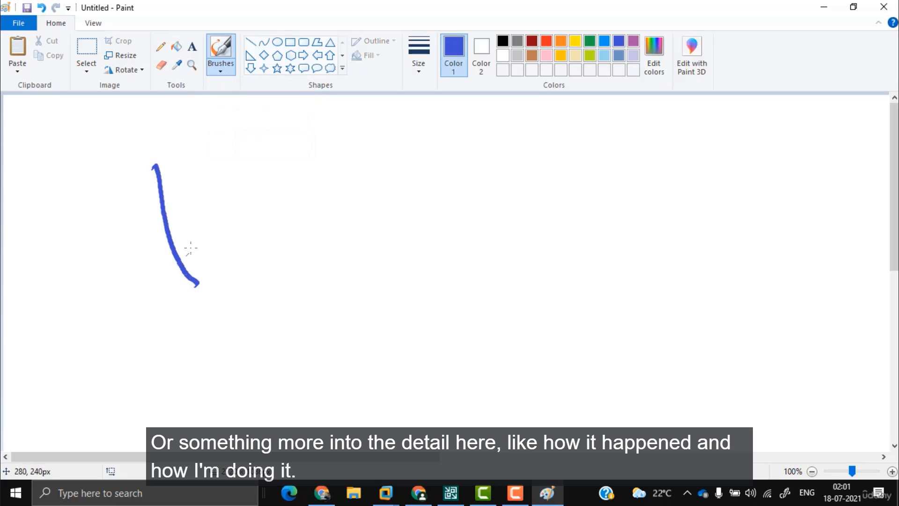
pyautogui.hotkey('ctrl', 'z')
pyautogui.click(290, 42)
pyautogui.moveTo(162, 147)
pyautogui.mouseDown()
pyautogui.moveTo(195, 284)
pyautogui.moveTo(244, 319)
pyautogui.mouseUp()
pyautogui.click(221, 69)
pyautogui.click(248, 95)
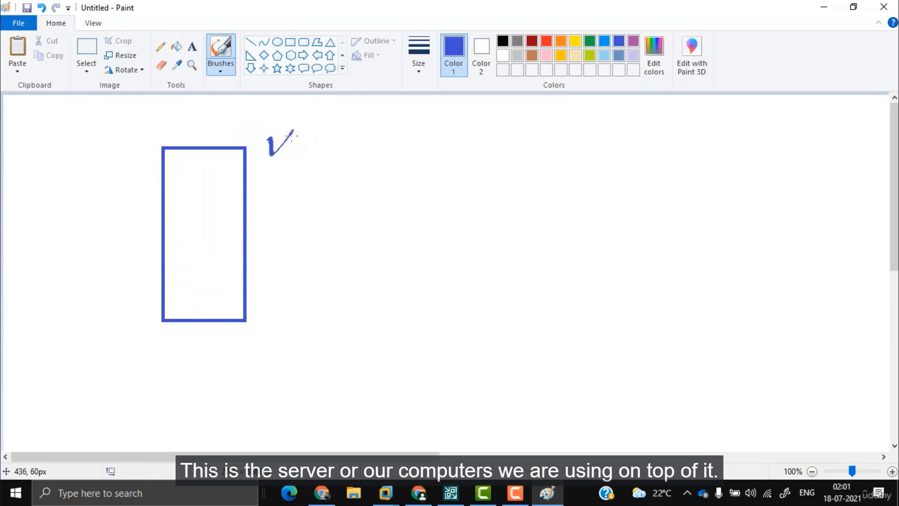
# Step: Handwrite and underline VEEAM beside the box, with an arrow pointing right
pyautogui.moveTo(307, 137); pyautogui.dragTo(306, 155)
pyautogui.moveTo(292, 147); pyautogui.dragTo(307, 146)
pyautogui.moveTo(327, 137)
pyautogui.mouseDown()
pyautogui.moveTo(324, 155)
pyautogui.moveTo(327, 147)
pyautogui.mouseUp()
pyautogui.moveTo(346, 136); pyautogui.dragTo(339, 156)
pyautogui.moveTo(347, 135); pyautogui.dragTo(353, 153)
pyautogui.moveTo(341, 149); pyautogui.dragTo(352, 147)
pyautogui.moveTo(364, 136)
pyautogui.mouseDown()
pyautogui.moveTo(364, 148)
pyautogui.moveTo(367, 141)
pyautogui.moveTo(376, 151)
pyautogui.mouseUp()
pyautogui.moveTo(289, 165); pyautogui.dragTo(396, 160)
pyautogui.moveTo(261, 203)
pyautogui.mouseDown()
pyautogui.moveTo(348, 202)
pyautogui.moveTo(349, 219)
pyautogui.moveTo(396, 193)
pyautogui.mouseUp()
# Step: Write VMWARE 14 after the arrow and add a large bracket
pyautogui.moveTo(399, 214); pyautogui.dragTo(461, 192)
pyautogui.moveTo(453, 211)
pyautogui.mouseDown()
pyautogui.moveTo(468, 187)
pyautogui.moveTo(489, 197)
pyautogui.mouseUp()
pyautogui.moveTo(505, 190); pyautogui.dragTo(508, 206)
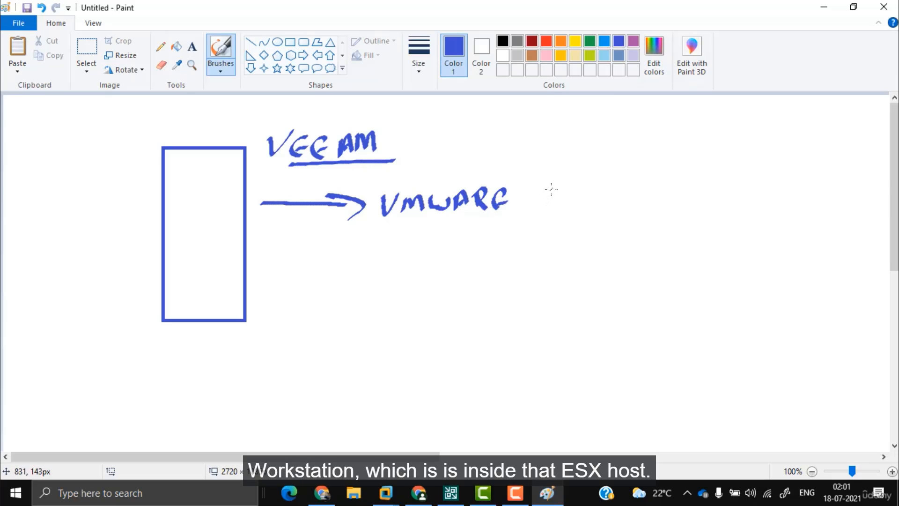
pyautogui.moveTo(574, 174)
pyautogui.mouseDown()
pyautogui.moveTo(604, 196)
pyautogui.moveTo(572, 237)
pyautogui.mouseUp()
pyautogui.moveTo(610, 207); pyautogui.dragTo(698, 161)
# Step: Draw two branch arrows labelled Host1 and Host 2, circling Host1
pyautogui.moveTo(672, 157); pyautogui.dragTo(687, 184)
pyautogui.moveTo(725, 152); pyautogui.dragTo(718, 173)
pyautogui.moveTo(745, 154)
pyautogui.mouseDown()
pyautogui.moveTo(718, 171)
pyautogui.moveTo(748, 162)
pyautogui.mouseUp()
pyautogui.moveTo(772, 157)
pyautogui.mouseDown()
pyautogui.moveTo(761, 173)
pyautogui.moveTo(783, 174)
pyautogui.mouseUp()
pyautogui.moveTo(801, 162); pyautogui.dragTo(796, 177)
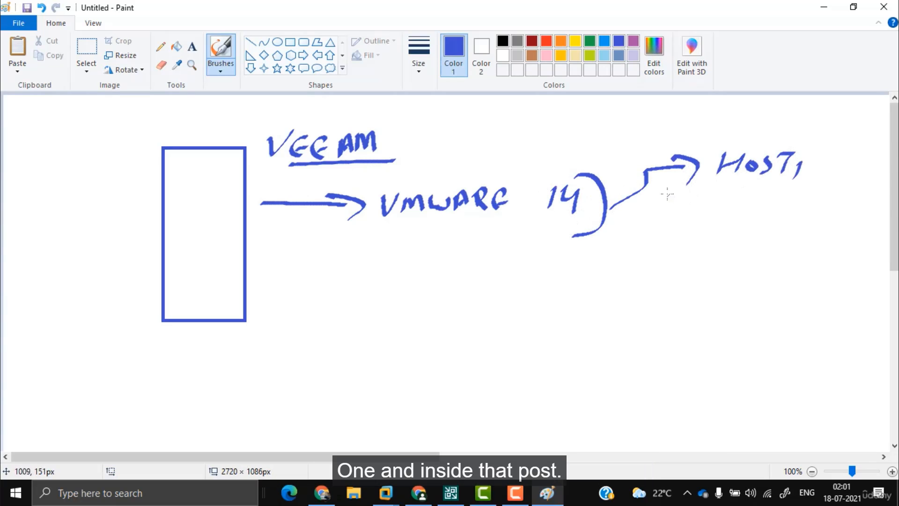
pyautogui.moveTo(651, 187)
pyautogui.mouseDown()
pyautogui.moveTo(653, 265)
pyautogui.moveTo(662, 265)
pyautogui.mouseUp()
pyautogui.moveTo(698, 267); pyautogui.dragTo(727, 257)
pyautogui.moveTo(763, 248)
pyautogui.mouseDown()
pyautogui.moveTo(746, 268)
pyautogui.moveTo(775, 248)
pyautogui.mouseUp()
pyautogui.moveTo(771, 248); pyautogui.dragTo(765, 269)
pyautogui.moveTo(783, 257); pyautogui.dragTo(798, 276)
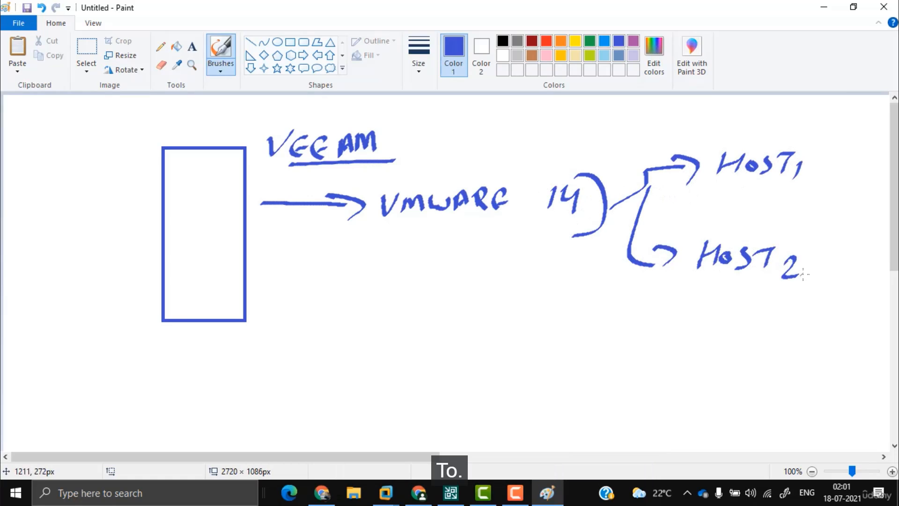
pyautogui.moveTo(815, 141)
pyautogui.mouseDown()
pyautogui.moveTo(689, 164)
pyautogui.moveTo(850, 149)
pyautogui.moveTo(877, 128)
pyautogui.moveTo(889, 141)
pyautogui.moveTo(875, 166)
pyautogui.mouseUp()
# Step: Add a bracketed WIN 10 VM note by Host1 and a curve beside HOST 2
pyautogui.moveTo(843, 182); pyautogui.dragTo(888, 174)
pyautogui.moveTo(866, 114); pyautogui.dragTo(838, 141)
pyautogui.moveTo(840, 110); pyautogui.dragTo(859, 108)
pyautogui.moveTo(862, 115); pyautogui.dragTo(886, 116)
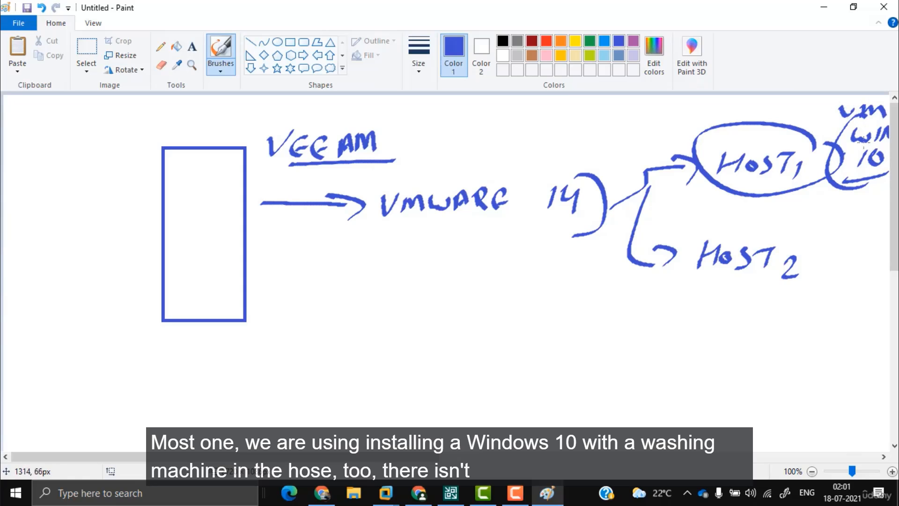
pyautogui.moveTo(825, 234)
pyautogui.mouseDown()
pyautogui.moveTo(792, 284)
pyautogui.moveTo(889, 320)
pyautogui.mouseUp()
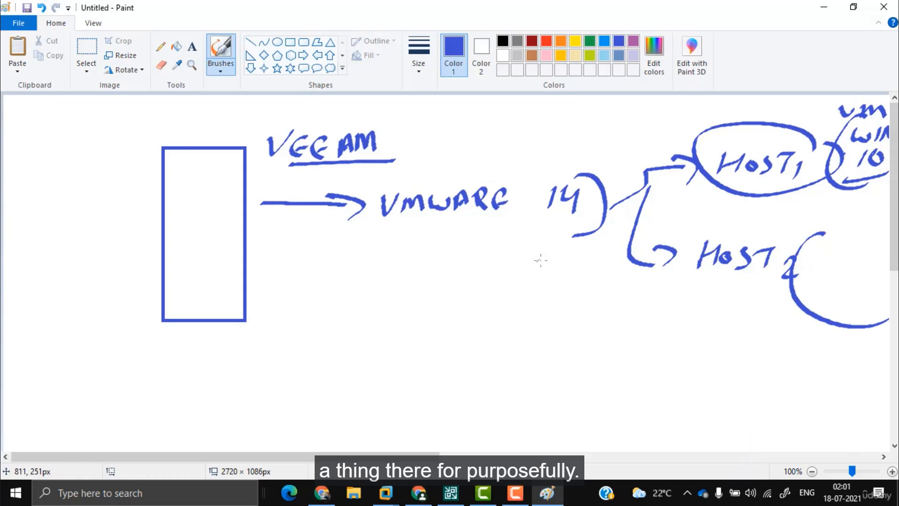
pyautogui.moveTo(823, 235); pyautogui.dragTo(890, 244)
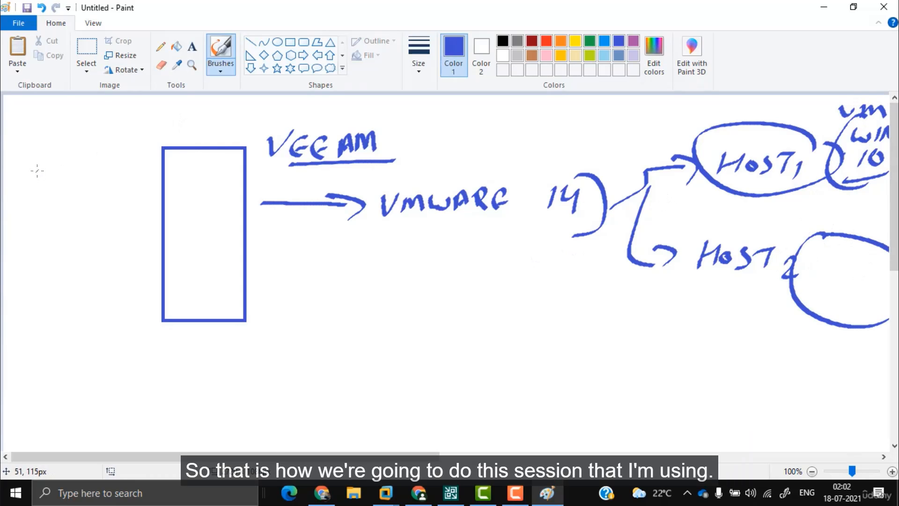
# Step: Write circled 16, SSD and circled i5 notes down the left edge
pyautogui.moveTo(38, 167)
pyautogui.mouseDown()
pyautogui.moveTo(41, 193)
pyautogui.moveTo(51, 187)
pyautogui.mouseUp()
pyautogui.moveTo(56, 154); pyautogui.dragTo(66, 157)
pyautogui.moveTo(38, 240)
pyautogui.mouseDown()
pyautogui.moveTo(11, 272)
pyautogui.moveTo(37, 267)
pyautogui.mouseUp()
pyautogui.moveTo(54, 234); pyautogui.dragTo(56, 257)
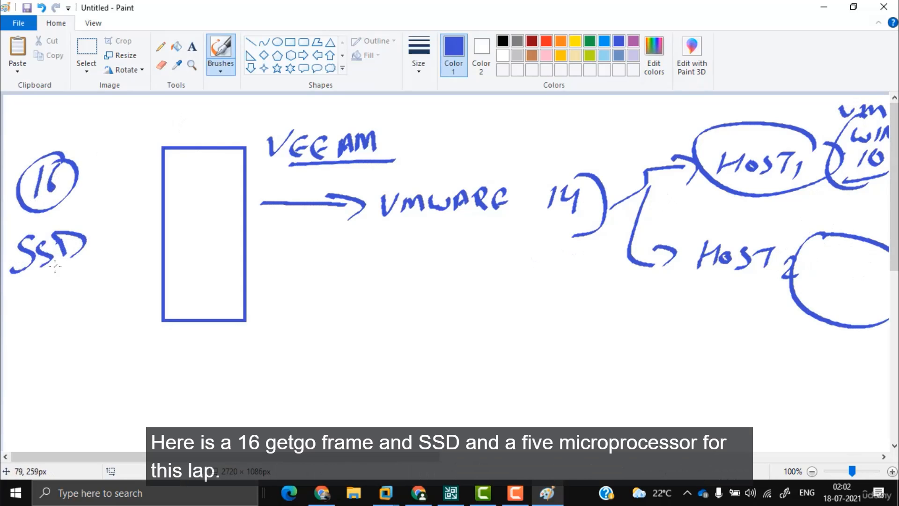
pyautogui.moveTo(32, 295); pyautogui.dragTo(33, 304)
pyautogui.moveTo(33, 311); pyautogui.dragTo(34, 338)
pyautogui.moveTo(64, 292); pyautogui.dragTo(52, 323)
pyautogui.moveTo(61, 283)
pyautogui.mouseDown()
pyautogui.moveTo(77, 337)
pyautogui.moveTo(70, 295)
pyautogui.mouseUp()
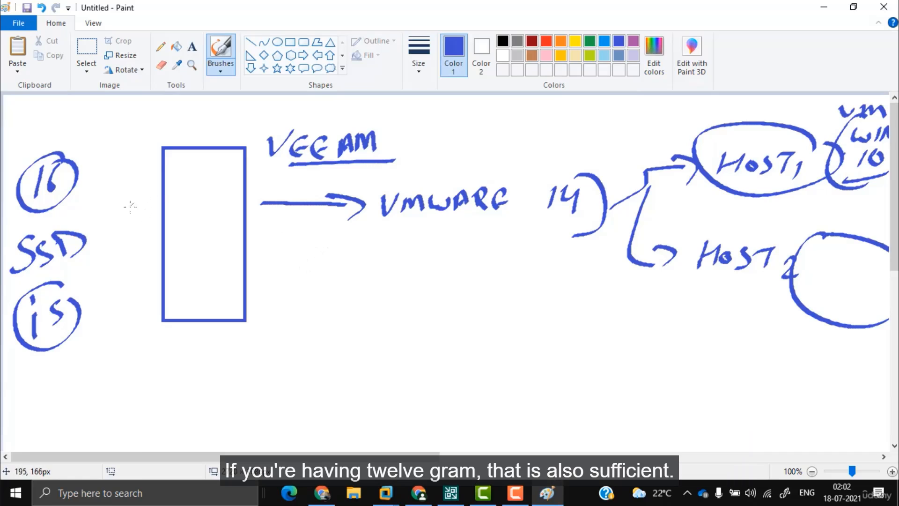
# Step: Add a circled 12 above the 16, box in SSD, and note below i5
pyautogui.moveTo(39, 123); pyautogui.dragTo(39, 134)
pyautogui.moveTo(46, 118); pyautogui.dragTo(63, 128)
pyautogui.moveTo(61, 109); pyautogui.dragTo(50, 114)
pyautogui.moveTo(20, 278)
pyautogui.mouseDown()
pyautogui.moveTo(84, 241)
pyautogui.moveTo(85, 229)
pyautogui.mouseUp()
pyautogui.moveTo(10, 234)
pyautogui.mouseDown()
pyautogui.moveTo(59, 221)
pyautogui.moveTo(96, 253)
pyautogui.mouseUp()
pyautogui.moveTo(79, 369); pyautogui.dragTo(78, 389)
pyautogui.moveTo(74, 349); pyautogui.dragTo(98, 377)
pyautogui.moveTo(96, 338)
pyautogui.mouseDown()
pyautogui.moveTo(119, 346)
pyautogui.moveTo(75, 371)
pyautogui.mouseUp()
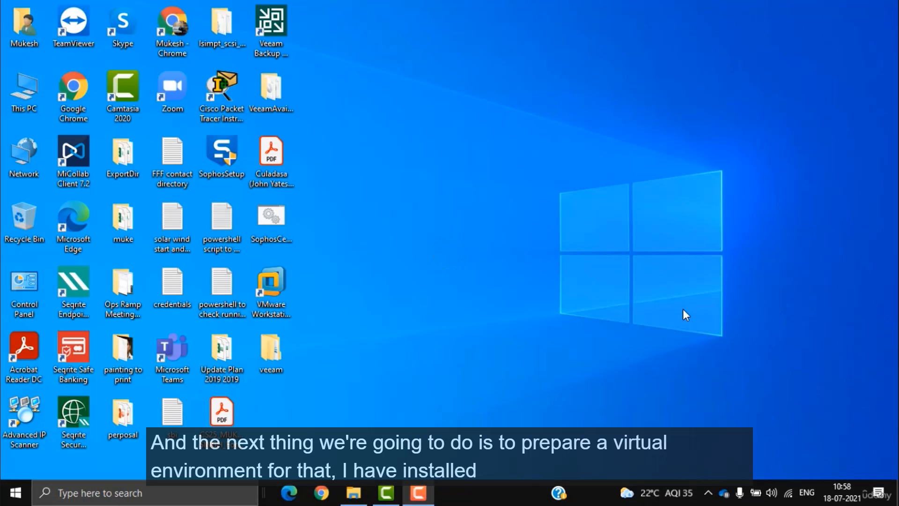
# Step: Launch VMware Workstation from the desktop and dismiss the compatibility warning
pyautogui.doubleClick(283, 302)
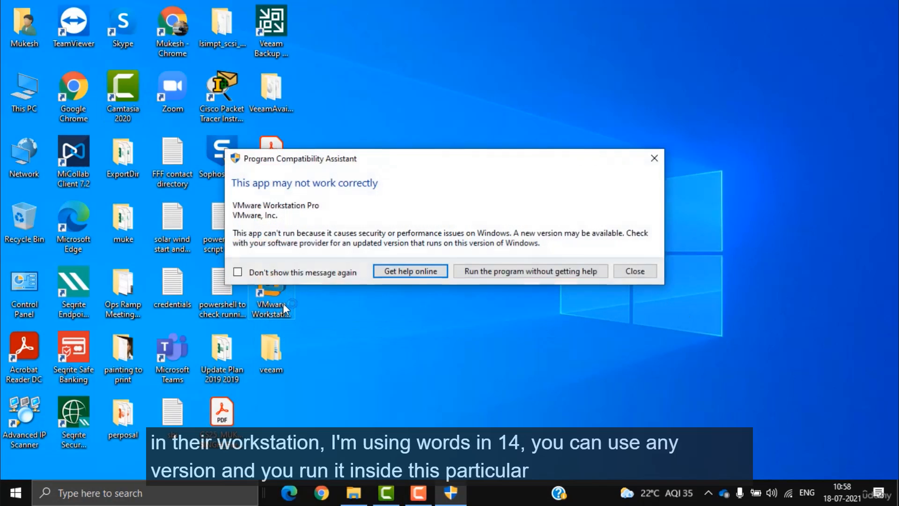
pyautogui.click(613, 271)
# Step: Maximize Workstation and begin a Typical new virtual machine wizard
pyautogui.doubleClick(446, 114)
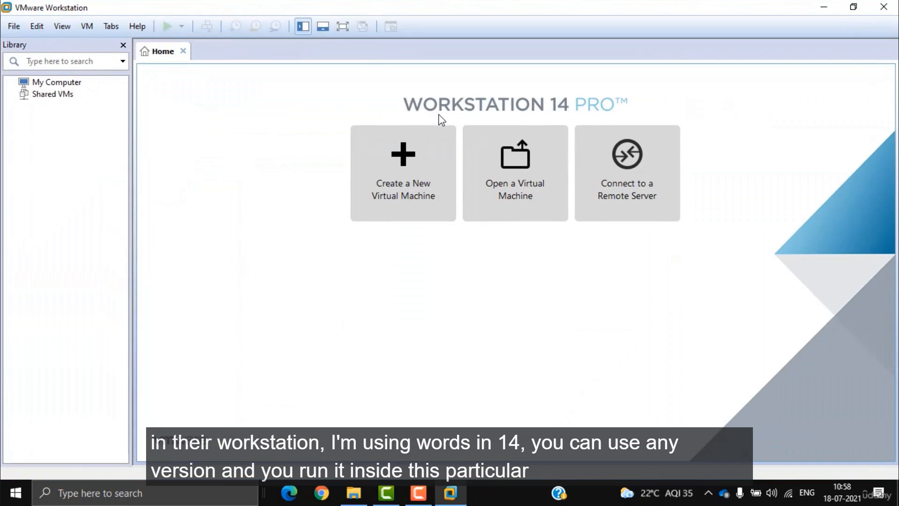
pyautogui.click(14, 26)
pyautogui.click(38, 41)
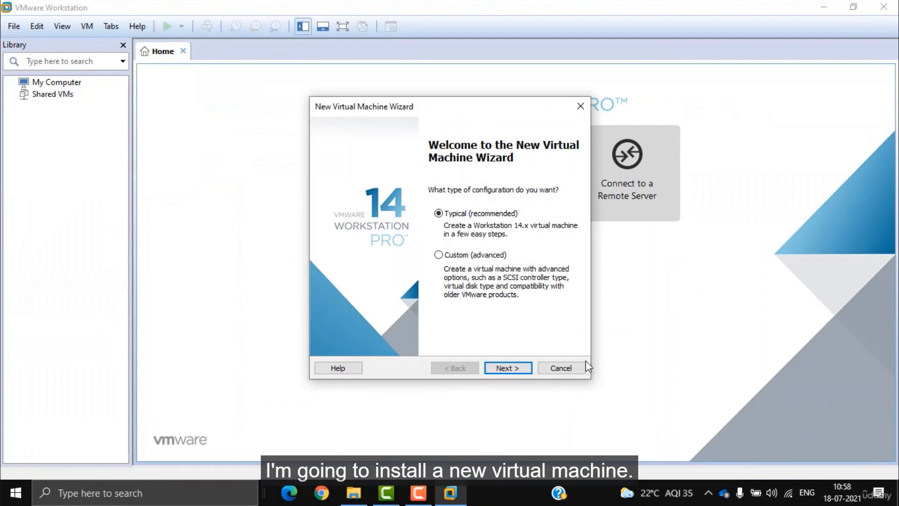
pyautogui.click(509, 367)
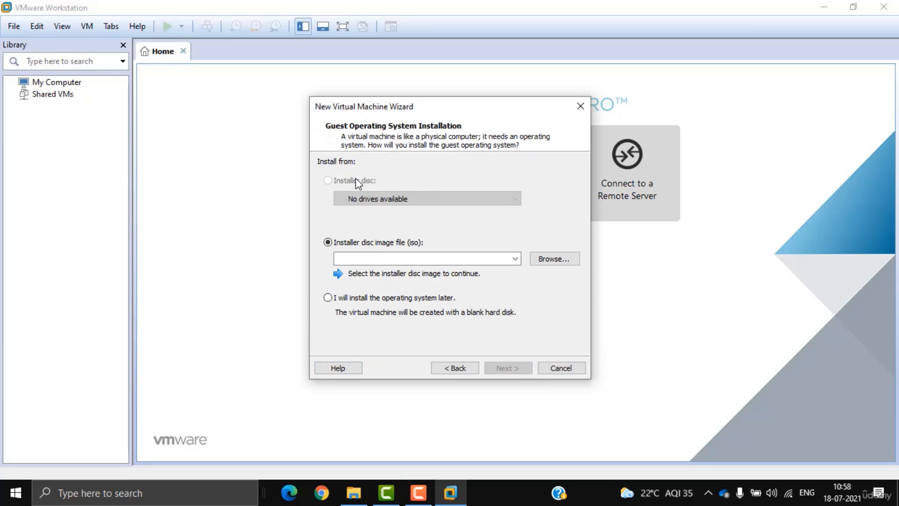
# Step: Select the ESXi 6.7.0 installer ISO from the Seagate drive's o.s folder
pyautogui.click(558, 259)
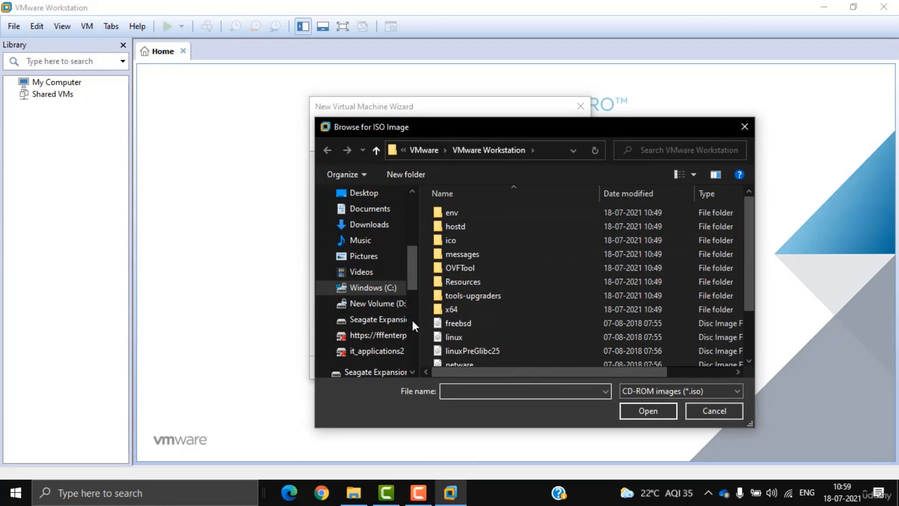
pyautogui.click(383, 320)
pyautogui.scroll(-2, 511, 333)
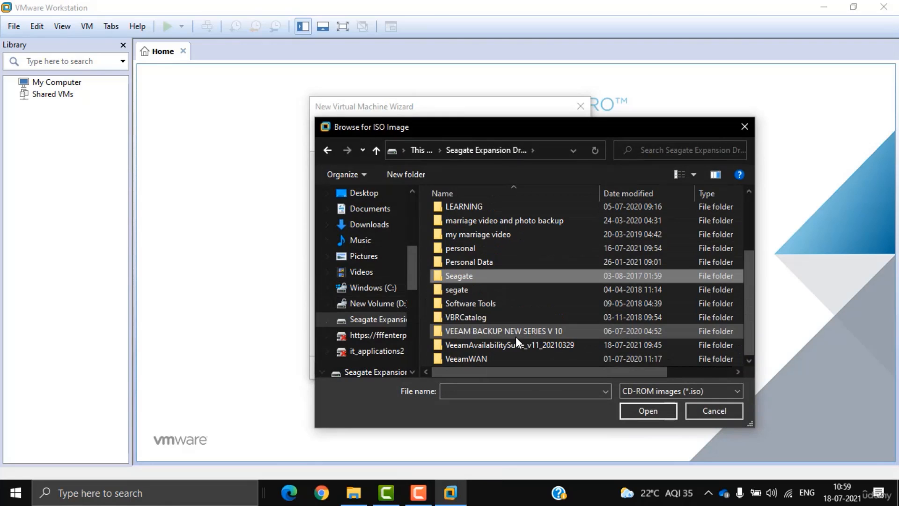
pyautogui.doubleClick(490, 302)
pyautogui.doubleClick(470, 218)
pyautogui.doubleClick(473, 226)
pyautogui.doubleClick(473, 225)
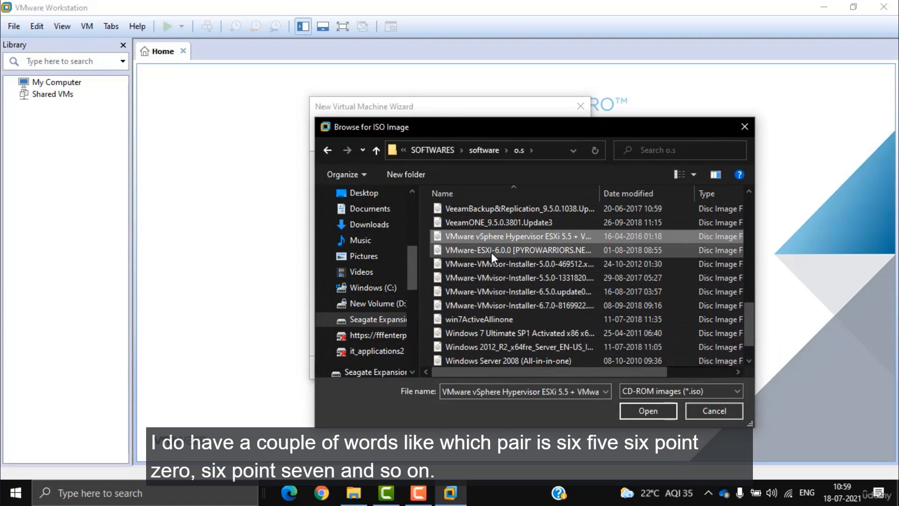
pyautogui.click(491, 251)
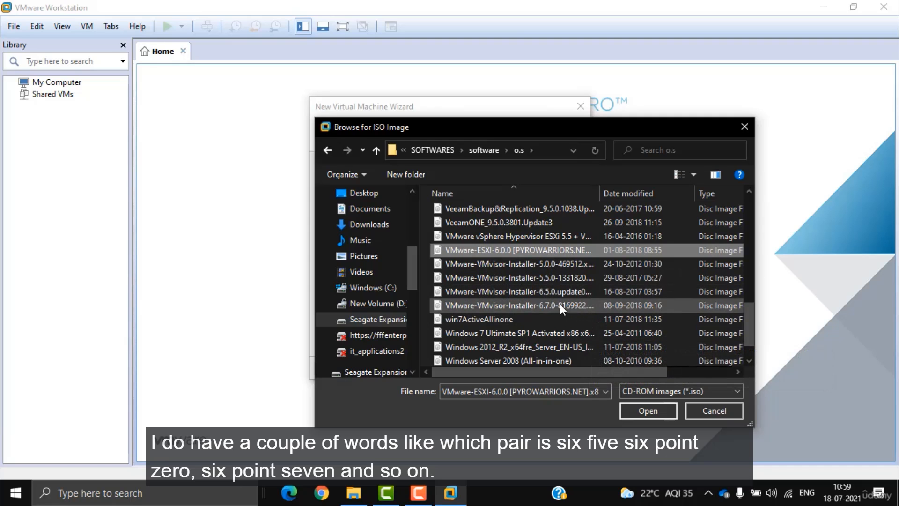
pyautogui.click(543, 307)
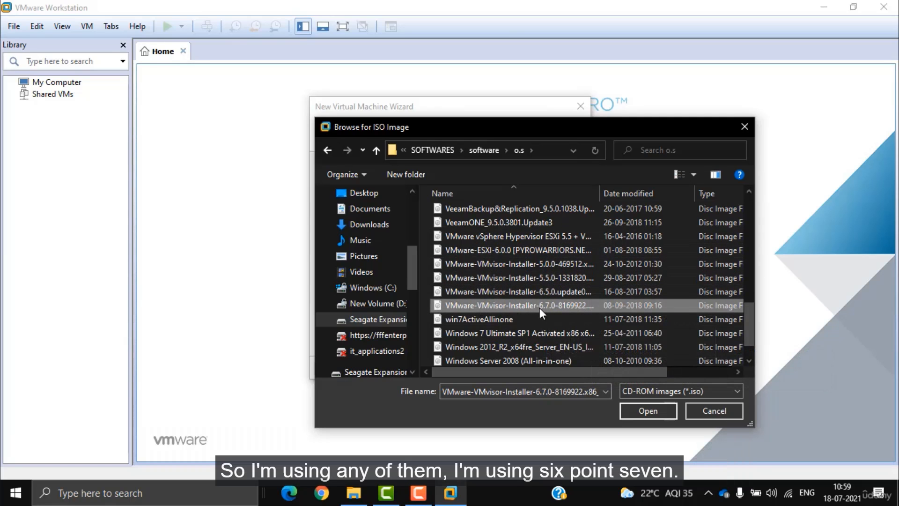
pyautogui.click(642, 410)
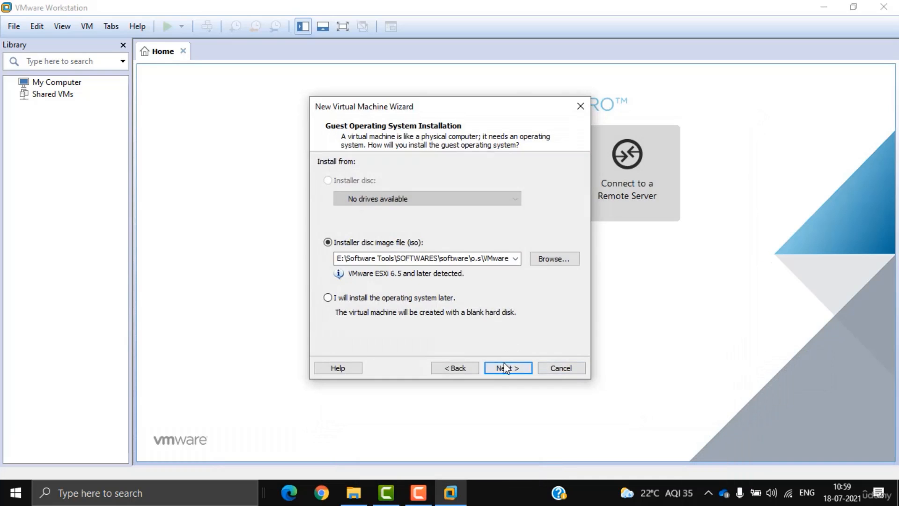
# Step: Name the VM VMware ESXi 6.7, keep the 90 GB disk, and finish
pyautogui.click(503, 368)
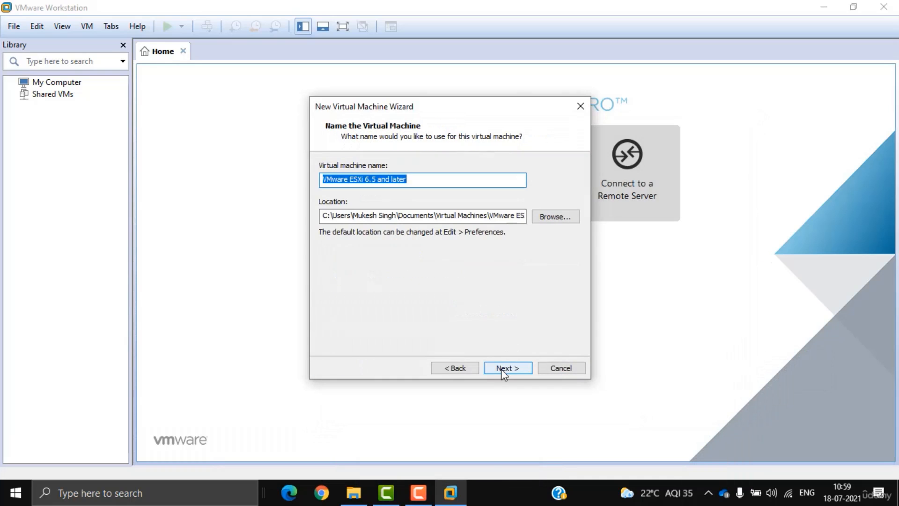
pyautogui.click(375, 179)
pyautogui.moveTo(374, 178); pyautogui.dragTo(445, 177)
pyautogui.write('7')
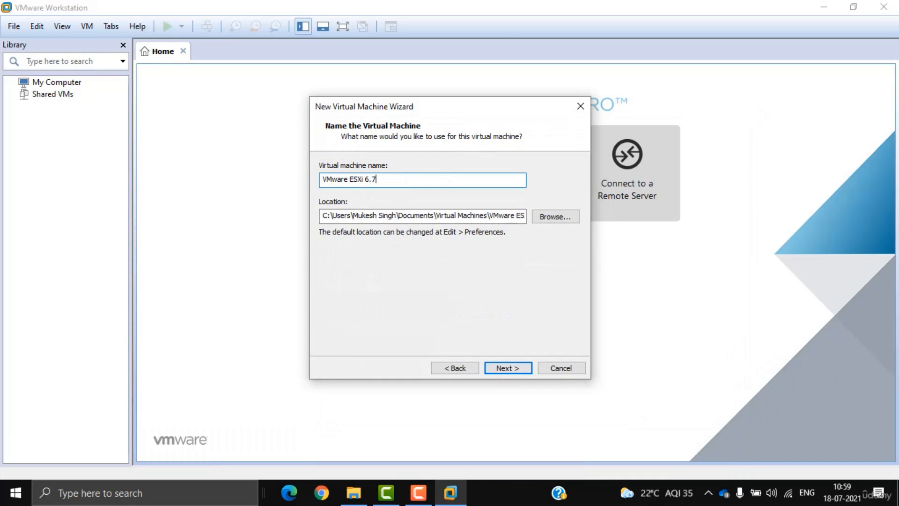
pyautogui.click(505, 369)
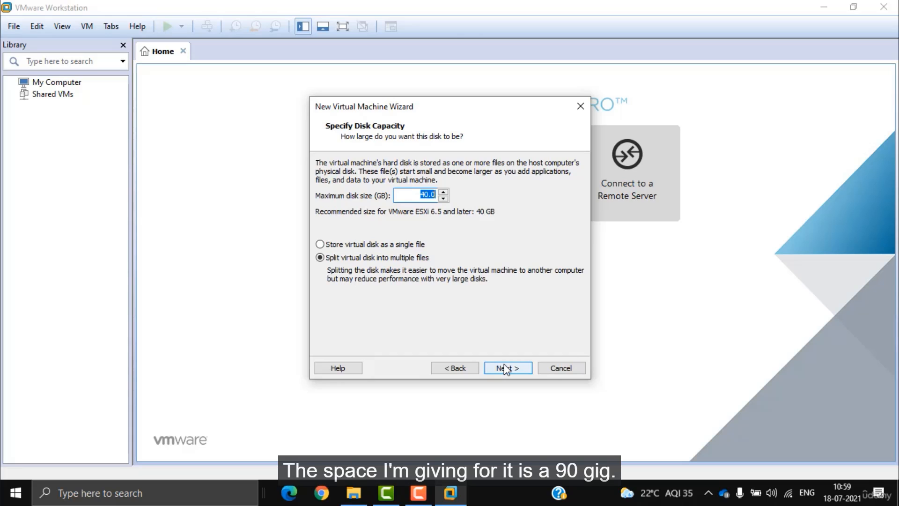
pyautogui.click(518, 370)
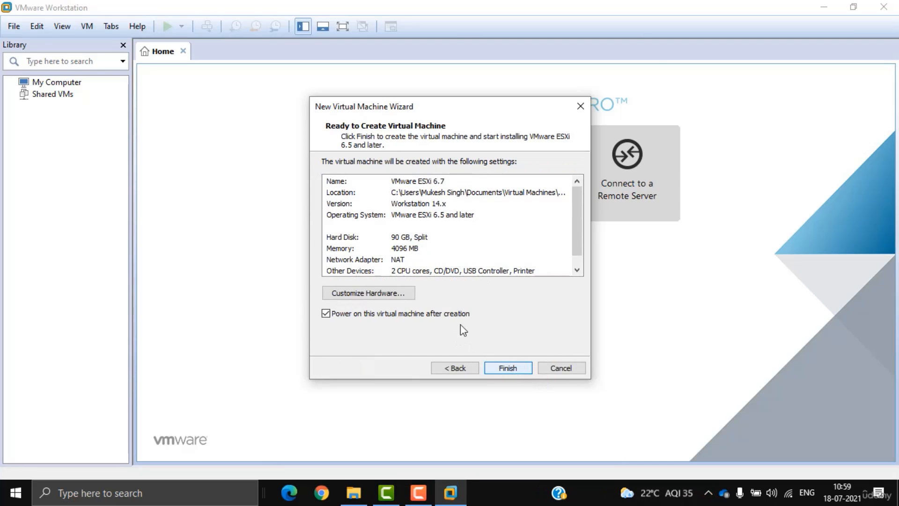
pyautogui.click(368, 293)
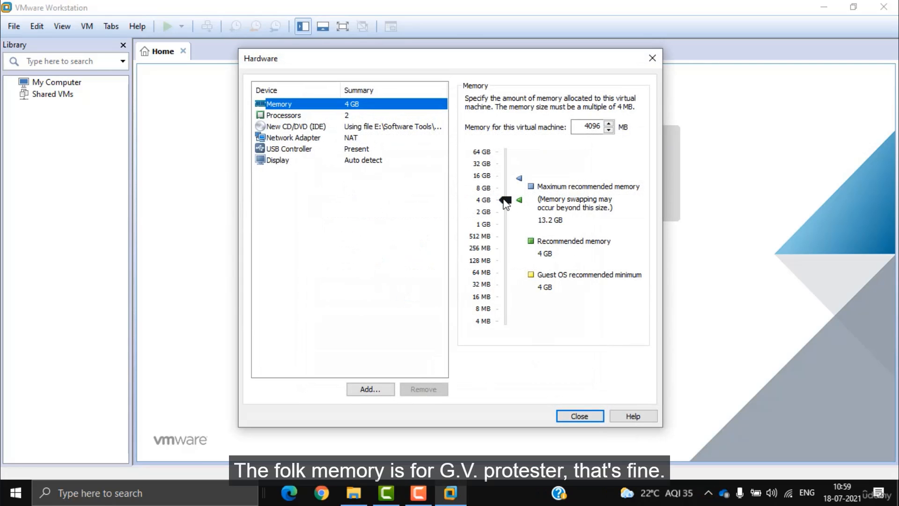
pyautogui.click(572, 414)
pyautogui.click(509, 371)
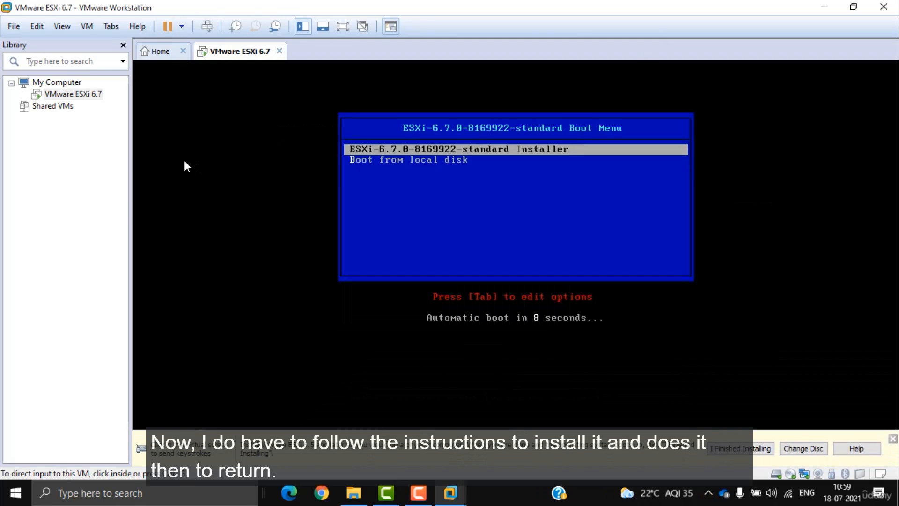
# Step: Boot the ESXi installer, accept the EULA, and choose the local 90 GiB disk
pyautogui.click(185, 161)
pyautogui.press('Return')
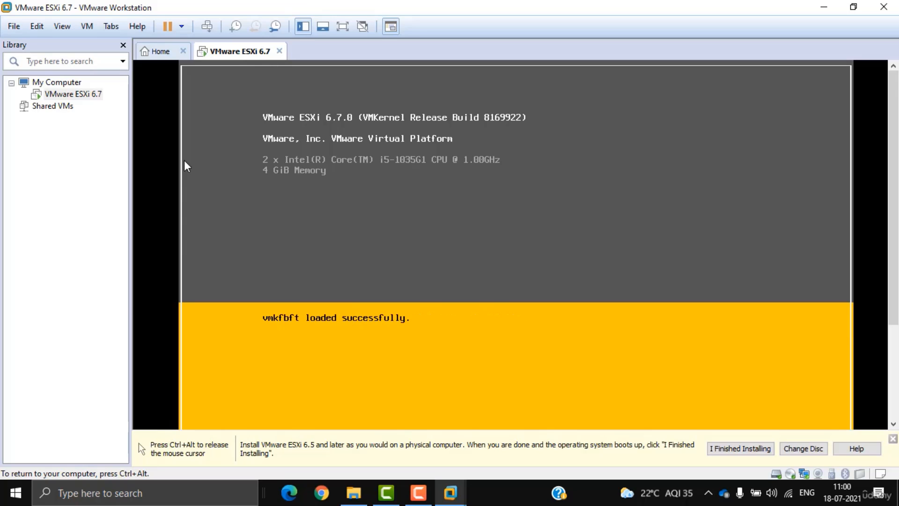
pyautogui.hotkey('ctrl', 'alt')
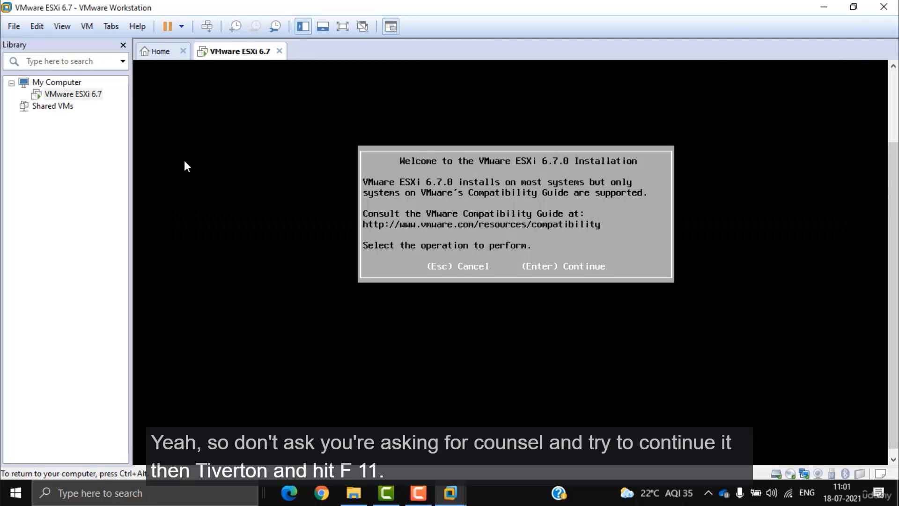
pyautogui.press('Return')
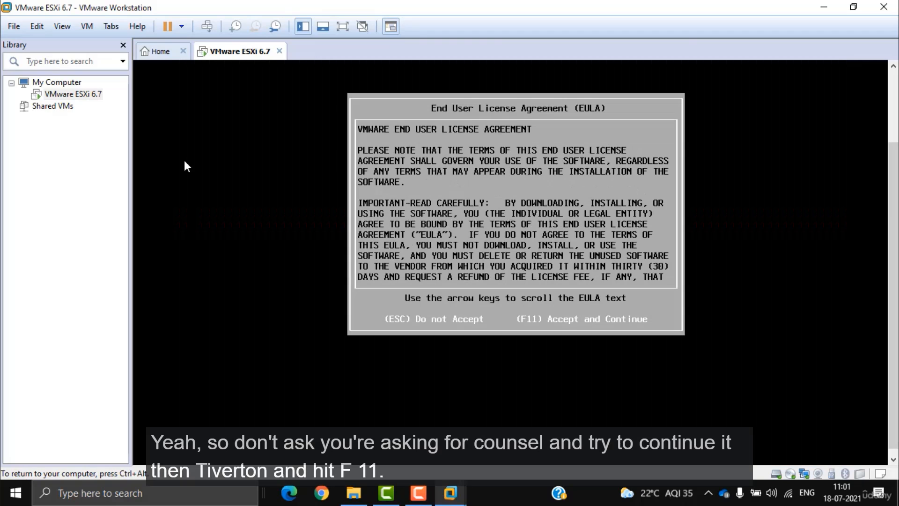
pyautogui.press('F11')
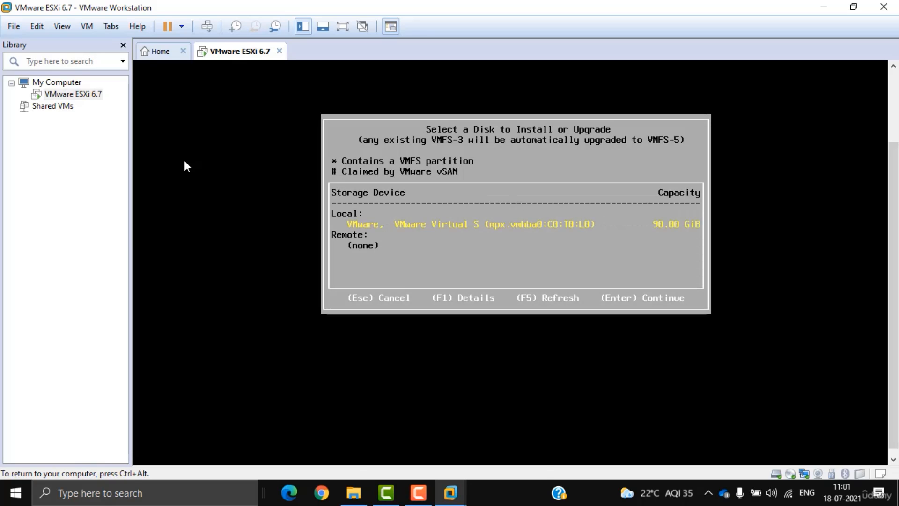
pyautogui.press('Return')
pyautogui.press('Return')
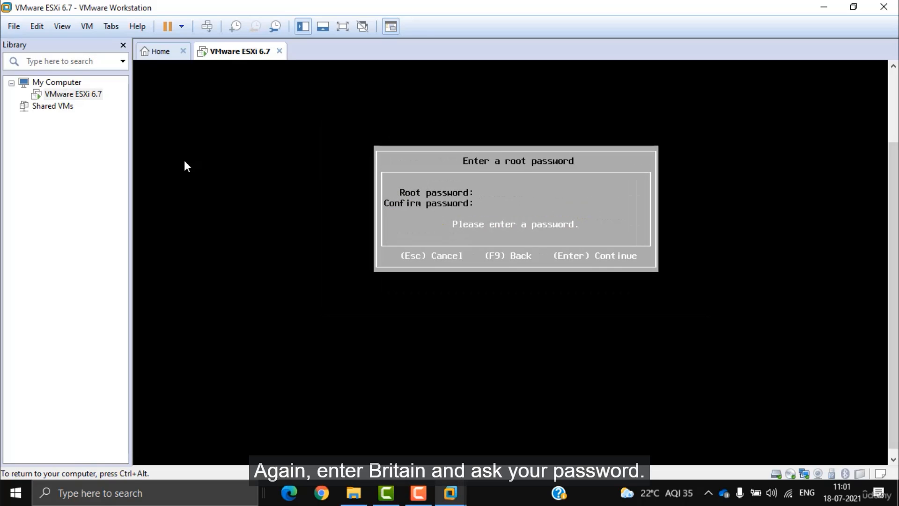
# Step: Set the root password, run the installation, and reboot the server
pyautogui.write('********')
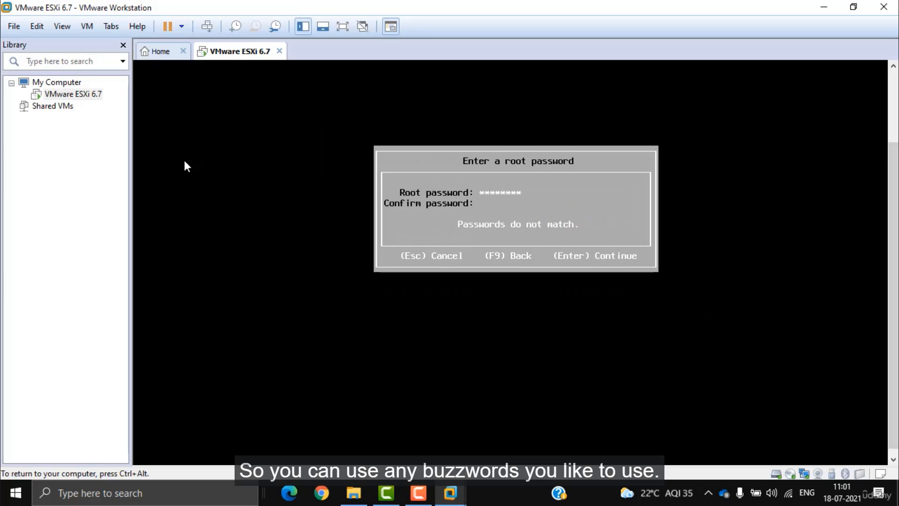
pyautogui.write('********')
pyautogui.press('Return')
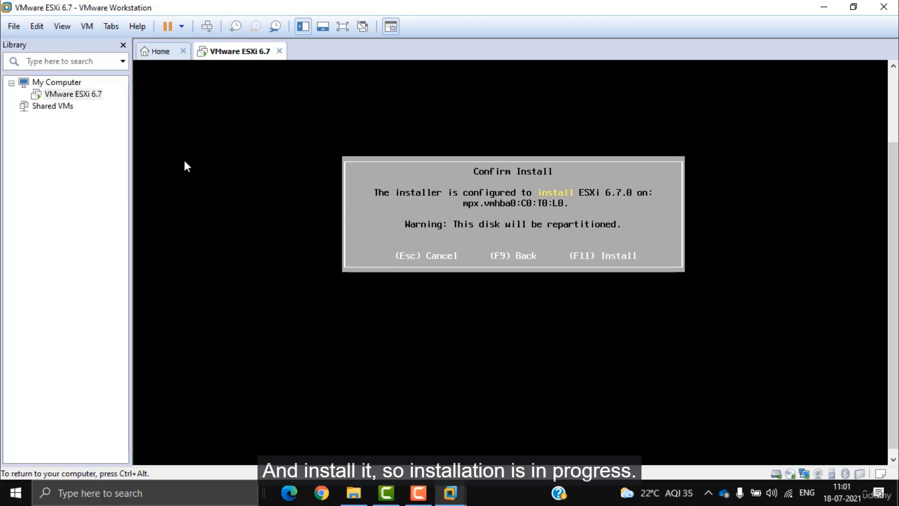
pyautogui.press('F11')
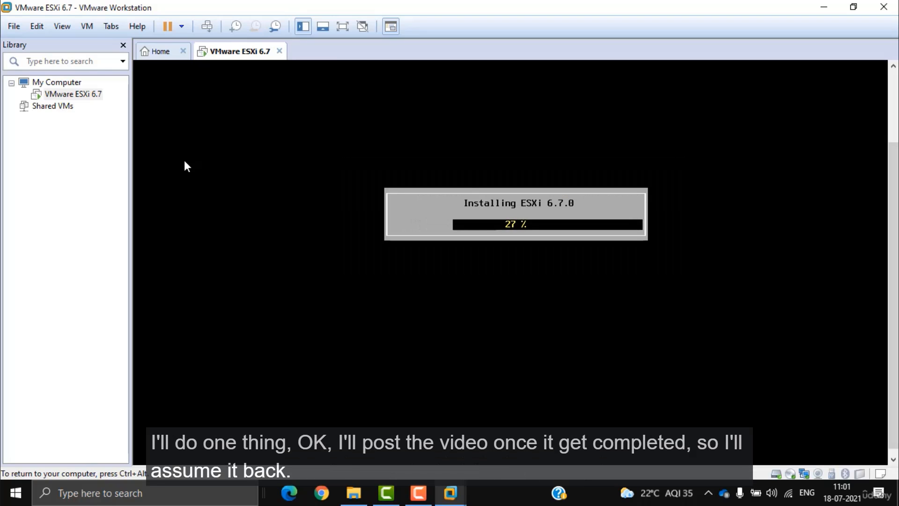
pyautogui.hotkey('ctrl', 'alt')
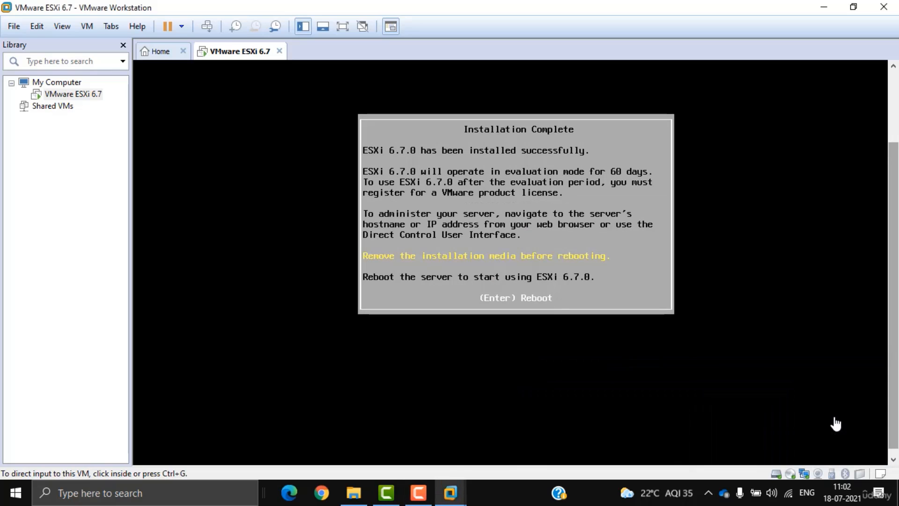
pyautogui.click(836, 424)
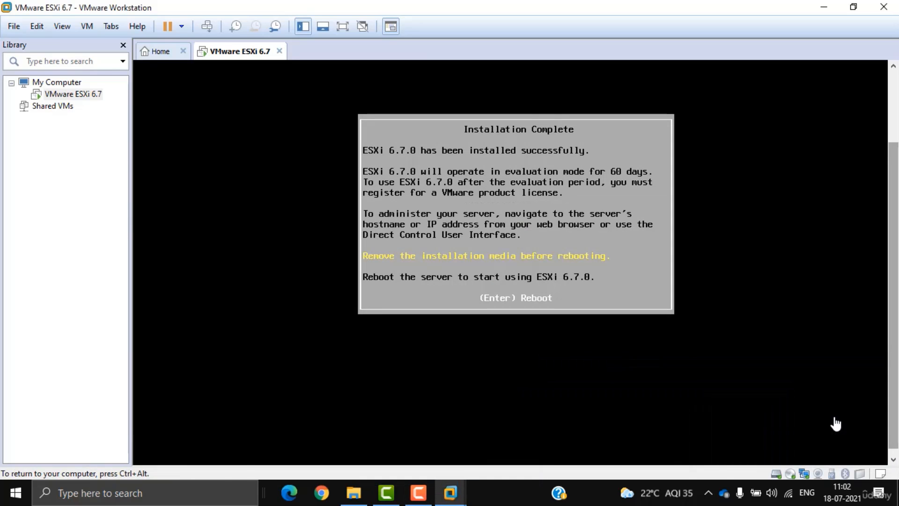
pyautogui.press('Return')
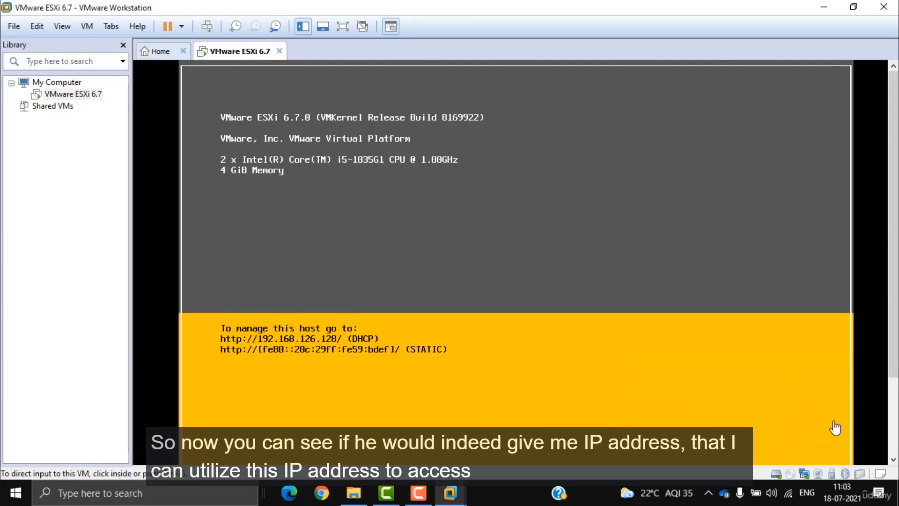
pyautogui.click(321, 493)
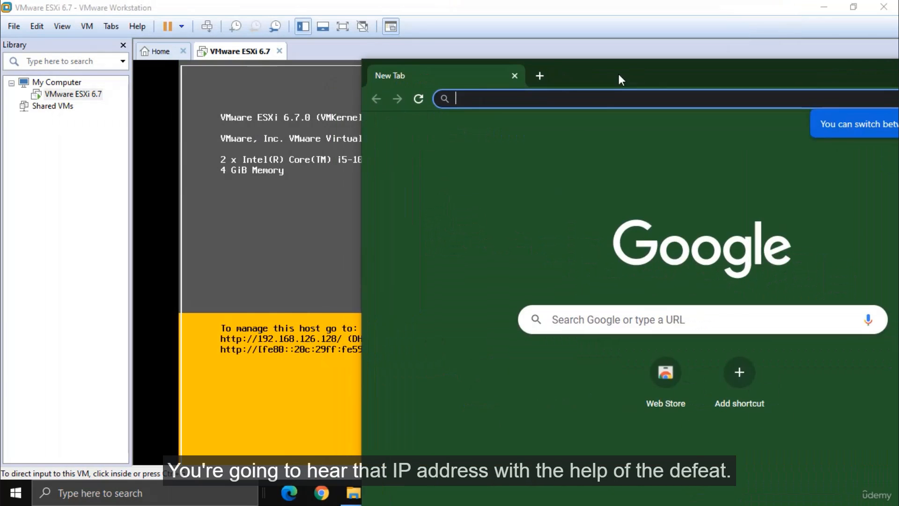
pyautogui.write('http')
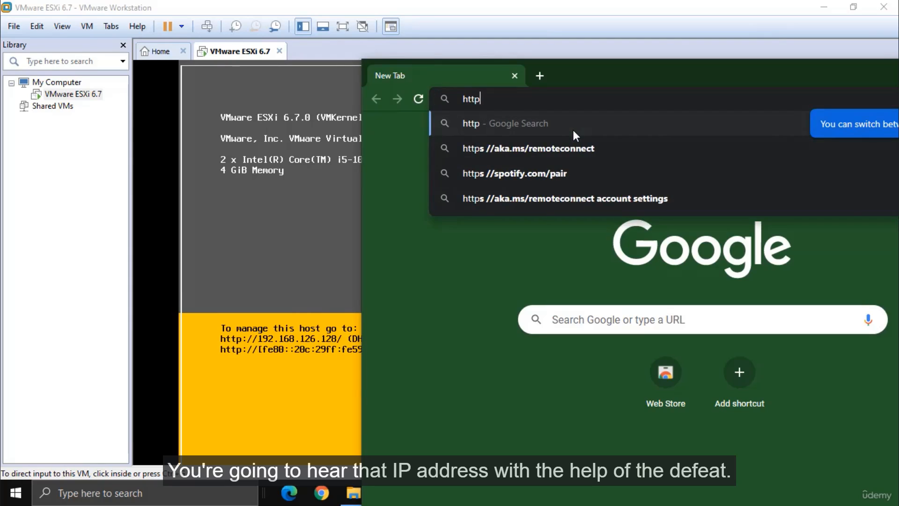
pyautogui.write('://192.1')
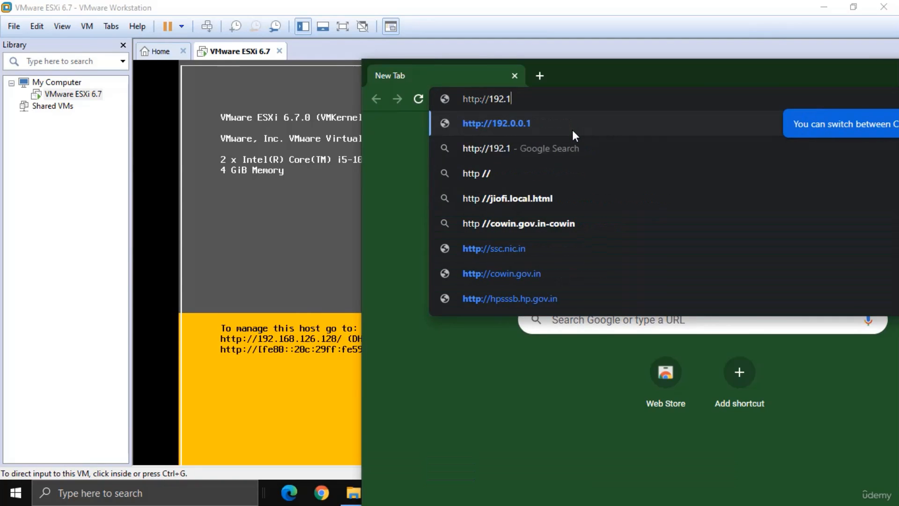
pyautogui.write('68.126.128')
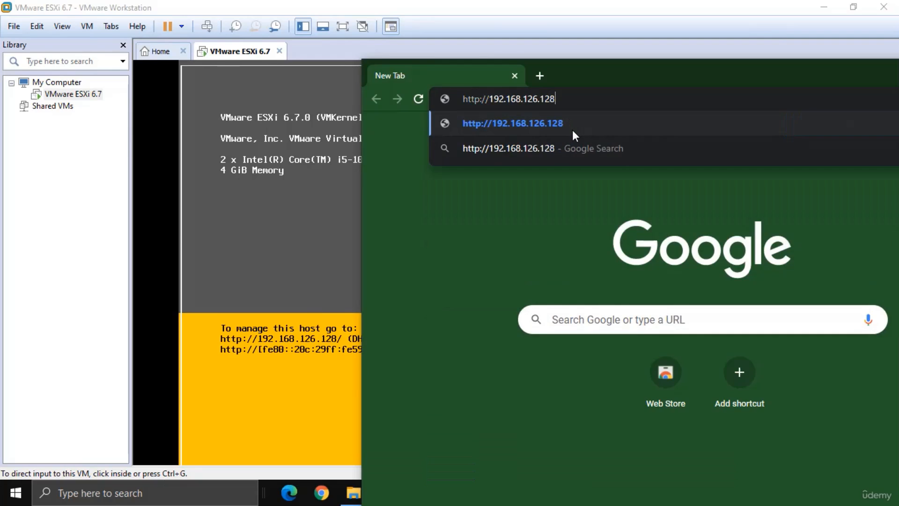
pyautogui.press('Return')
pyautogui.doubleClick(669, 80)
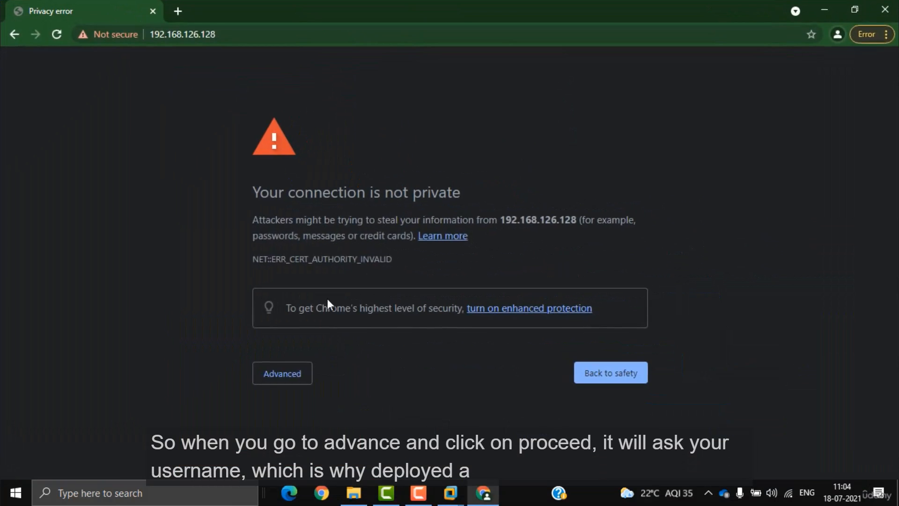
pyautogui.click(285, 374)
pyautogui.scroll(-1, 324, 391)
pyautogui.click(300, 442)
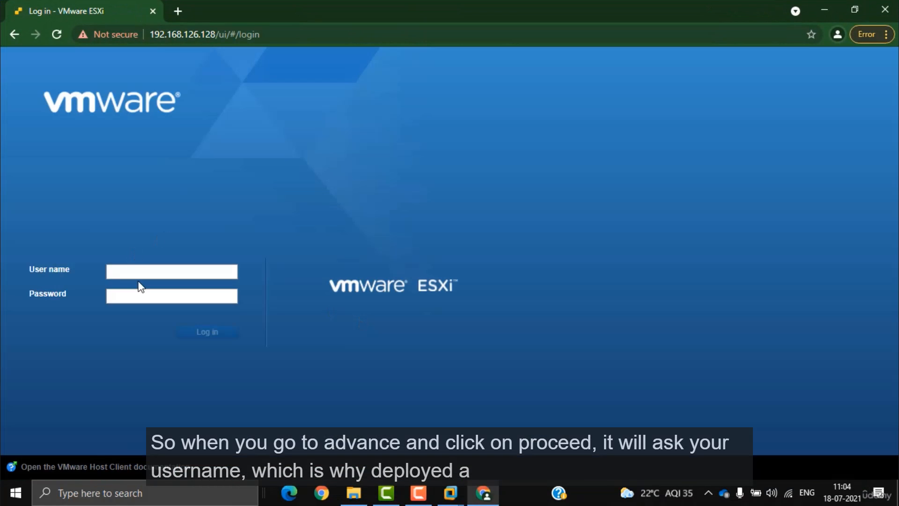
# Step: Log in as root and decline the customer experience program
pyautogui.click(134, 272)
pyautogui.write('root')
pyautogui.press('Tab')
pyautogui.write('********')
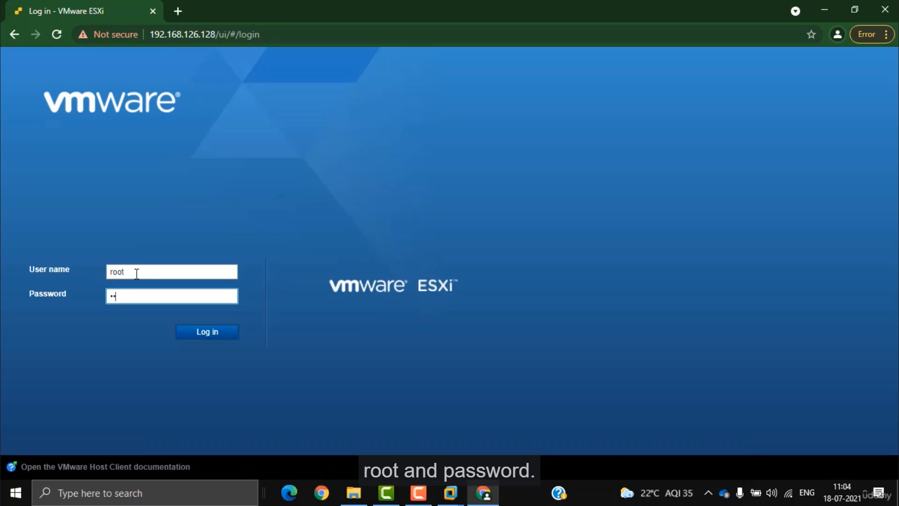
pyautogui.press('Return')
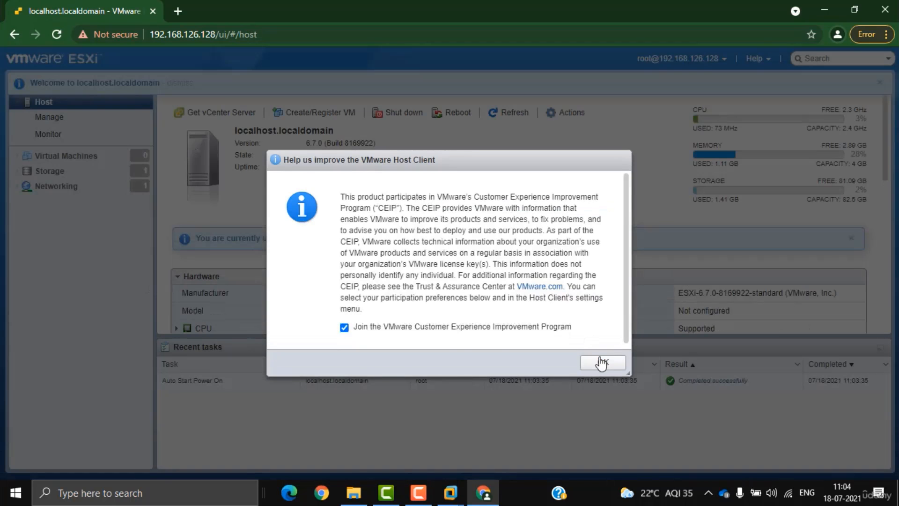
pyautogui.click(488, 337)
pyautogui.click(596, 363)
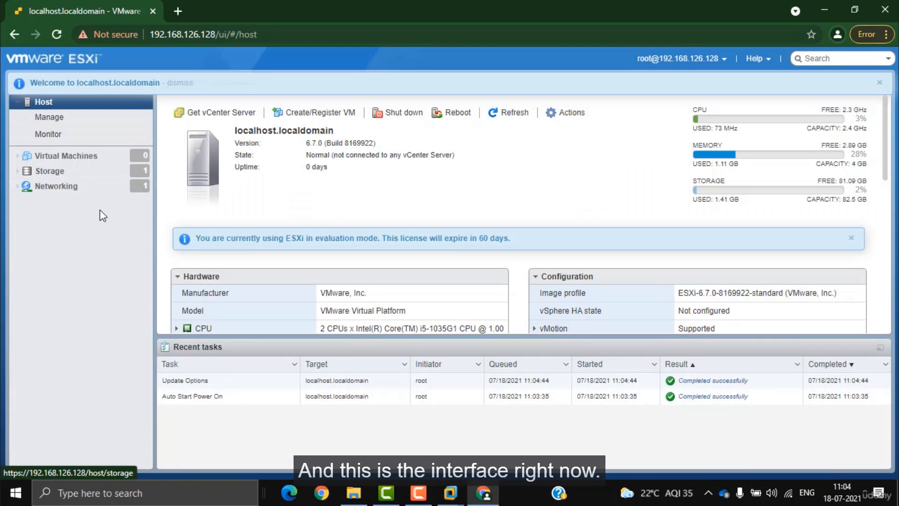
# Step: Review Virtual Machines, Storage and Networking, then cancel the Create/Register VM wizard
pyautogui.click(61, 157)
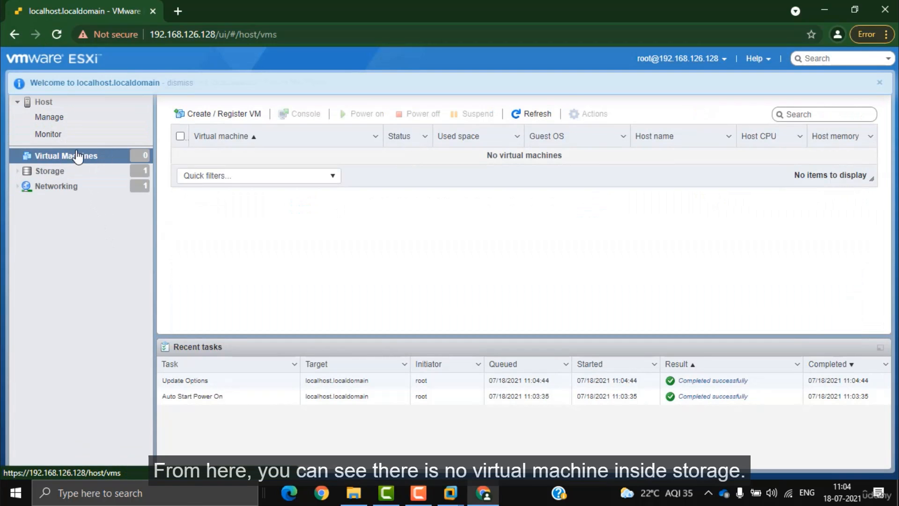
pyautogui.click(64, 172)
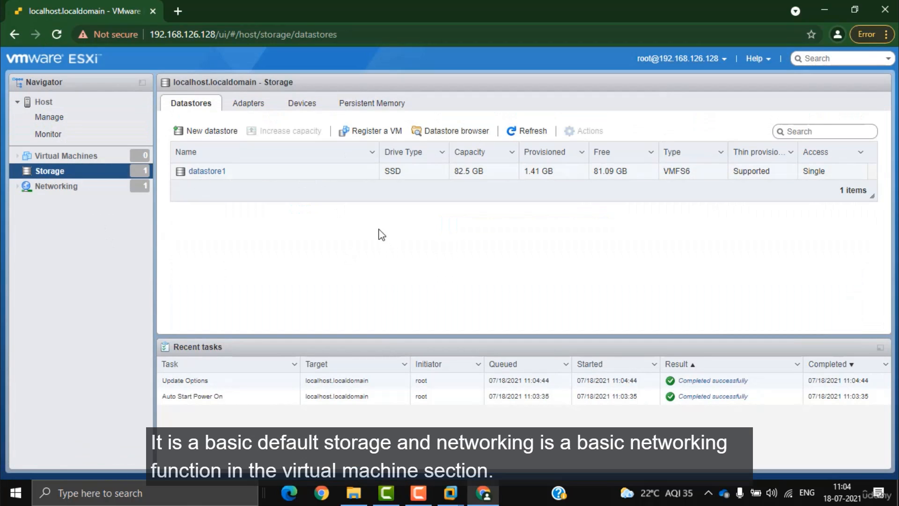
pyautogui.click(52, 186)
pyautogui.click(50, 156)
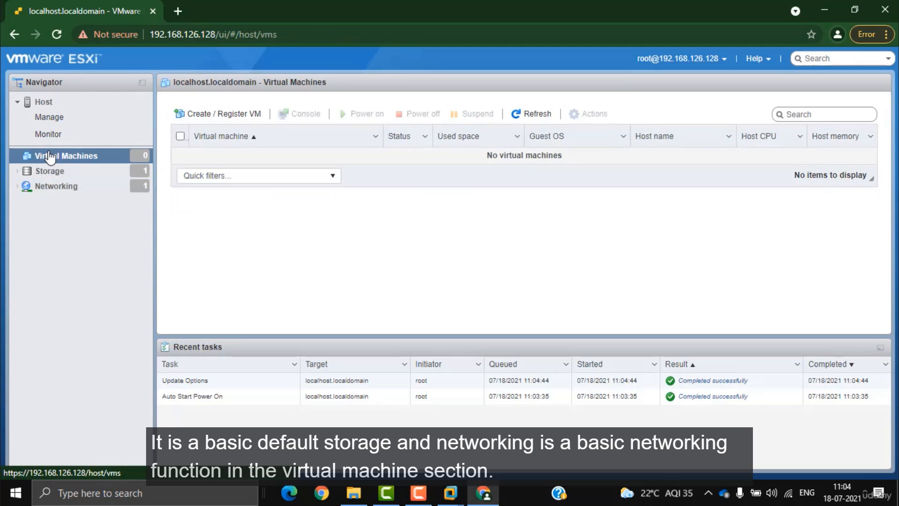
pyautogui.click(189, 116)
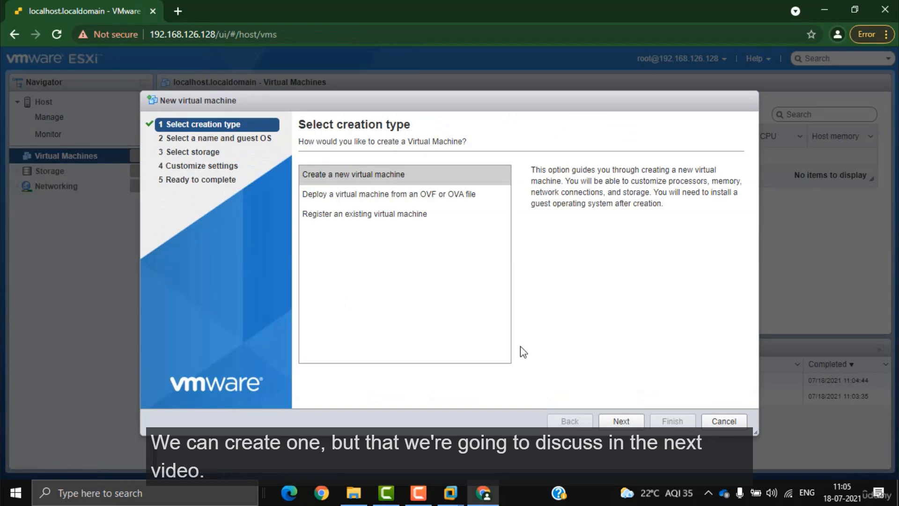
pyautogui.click(724, 421)
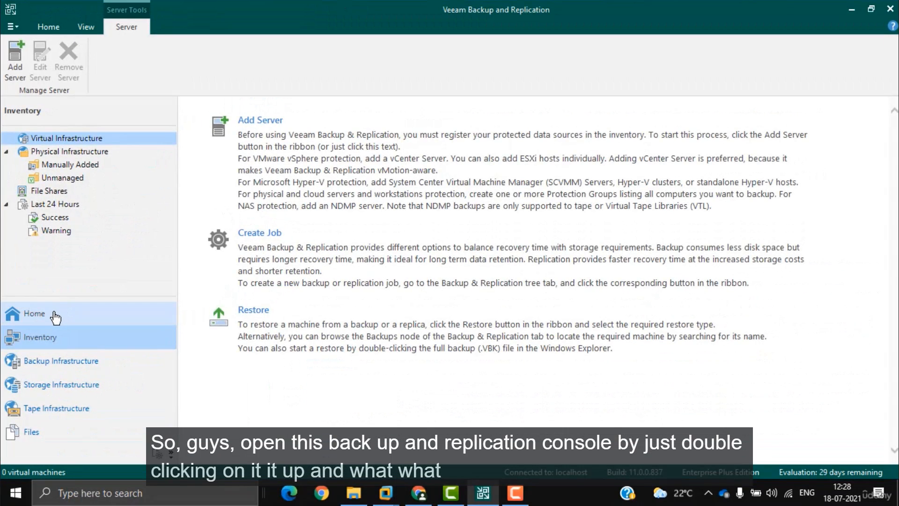
# Step: Add a standalone vSphere ESXi host named 192.168.126.128, checking its address on the console
pyautogui.click(55, 317)
pyautogui.click(56, 340)
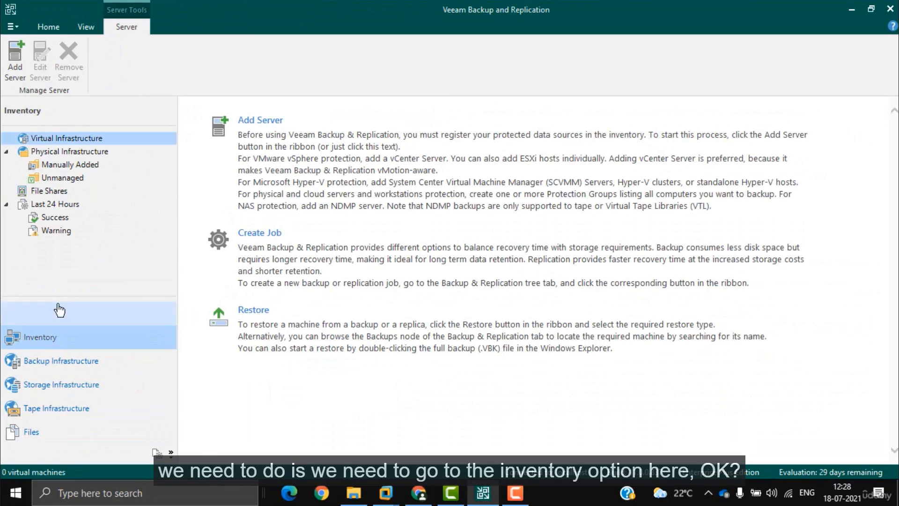
pyautogui.click(274, 148)
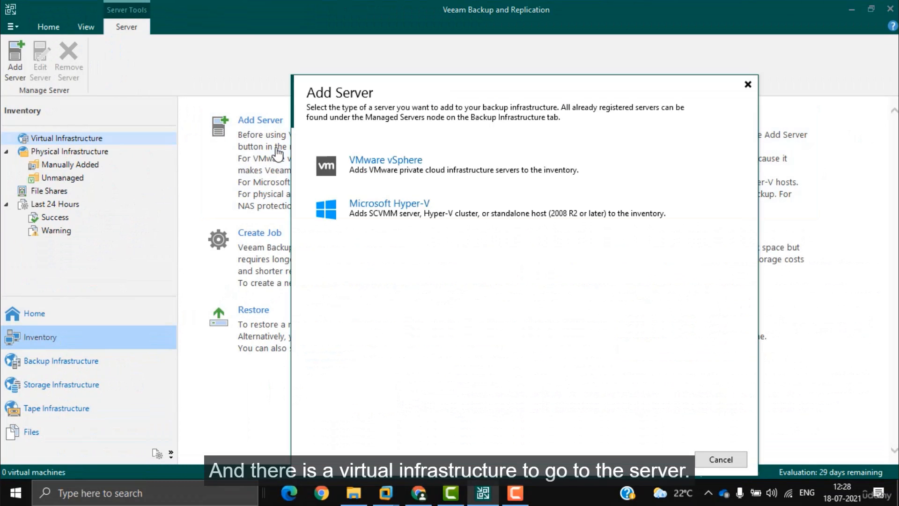
pyautogui.click(397, 167)
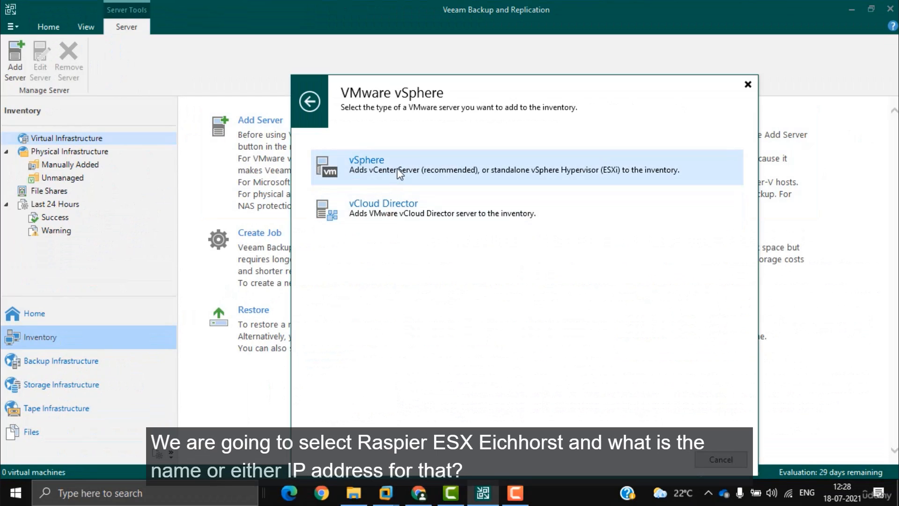
pyautogui.click(398, 170)
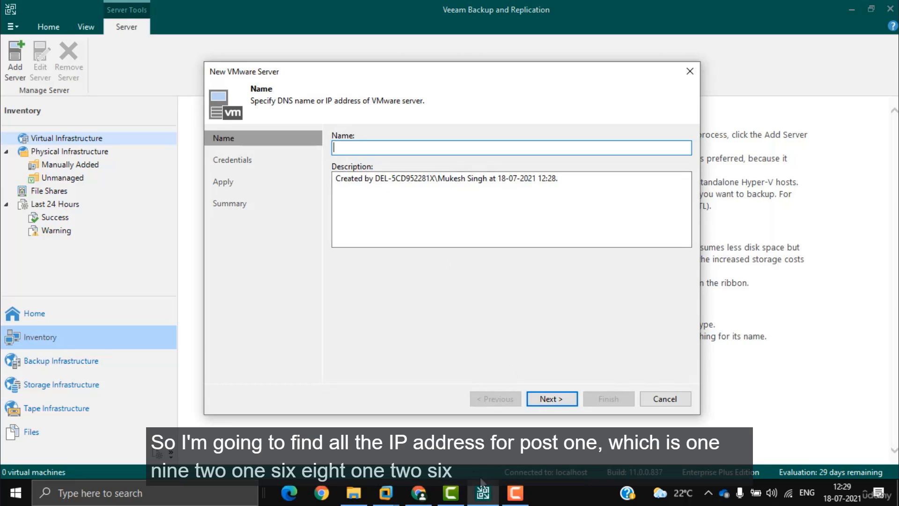
pyautogui.click(308, 402)
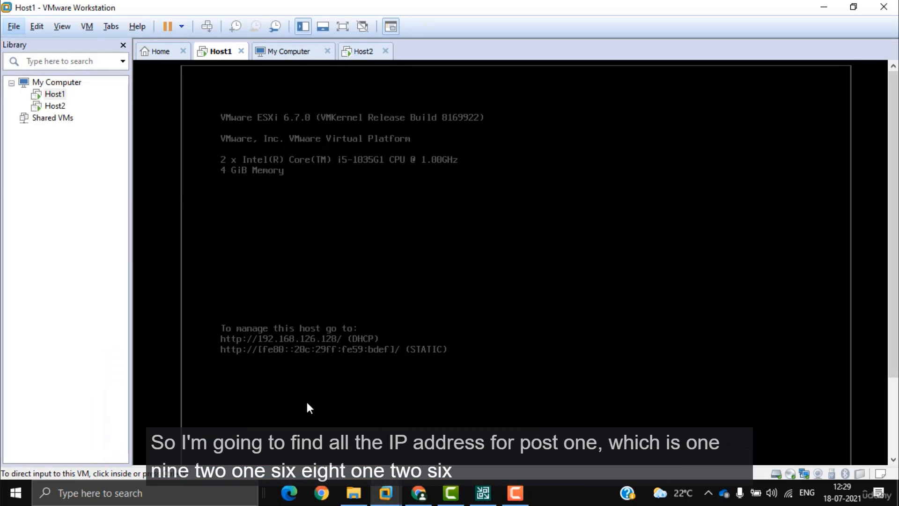
pyautogui.click(824, 7)
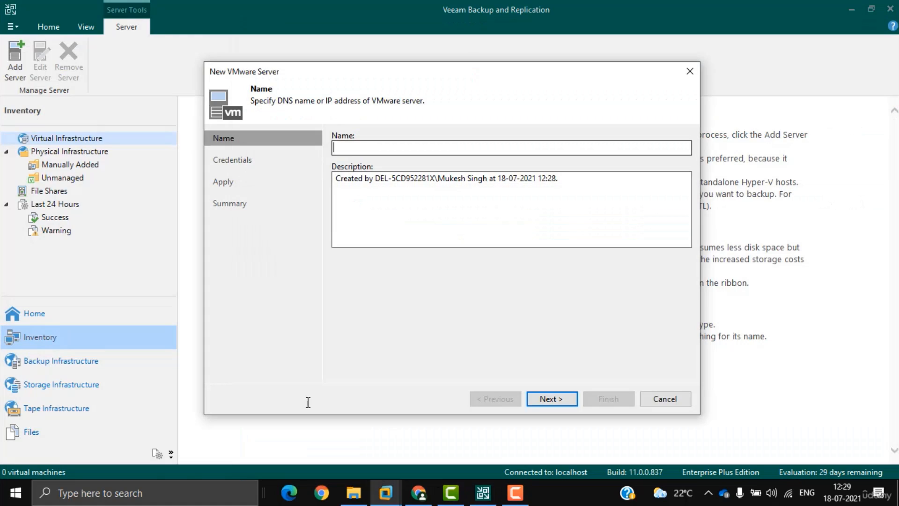
pyautogui.click(456, 146)
pyautogui.write('192.168.126.128')
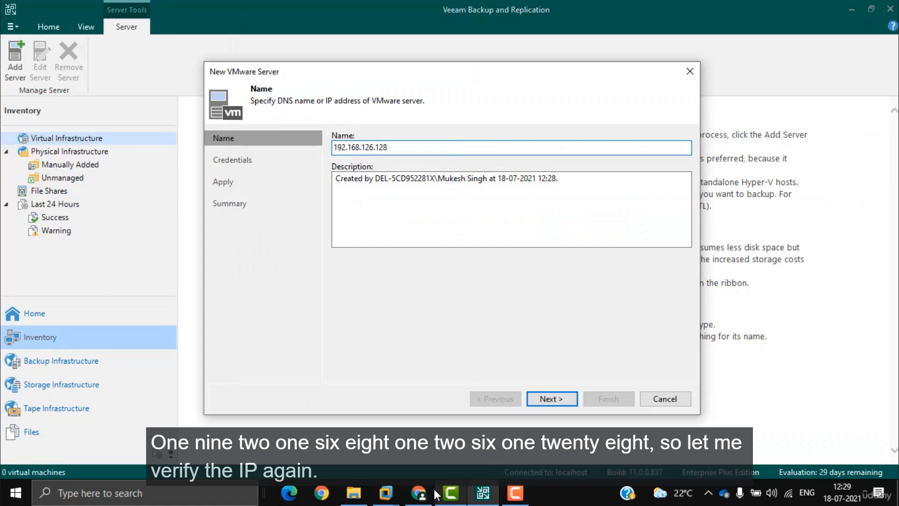
pyautogui.moveTo(386, 493)
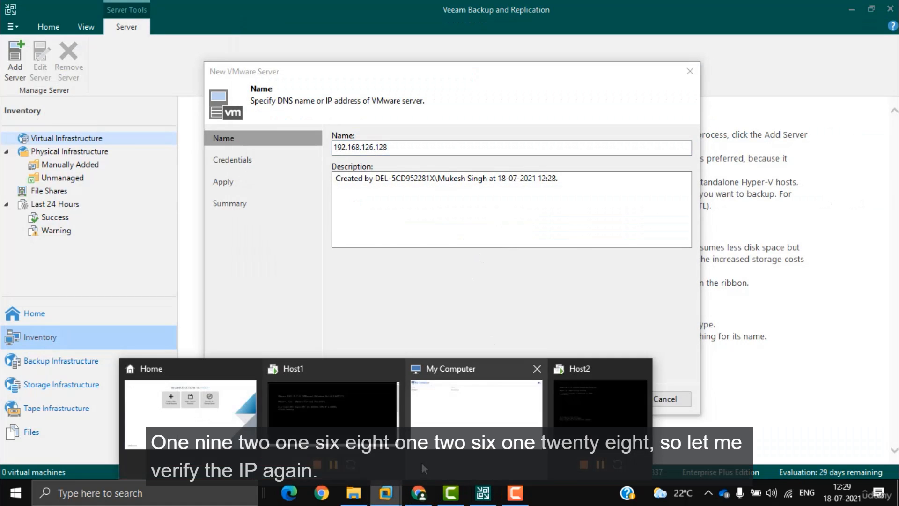
pyautogui.click(359, 398)
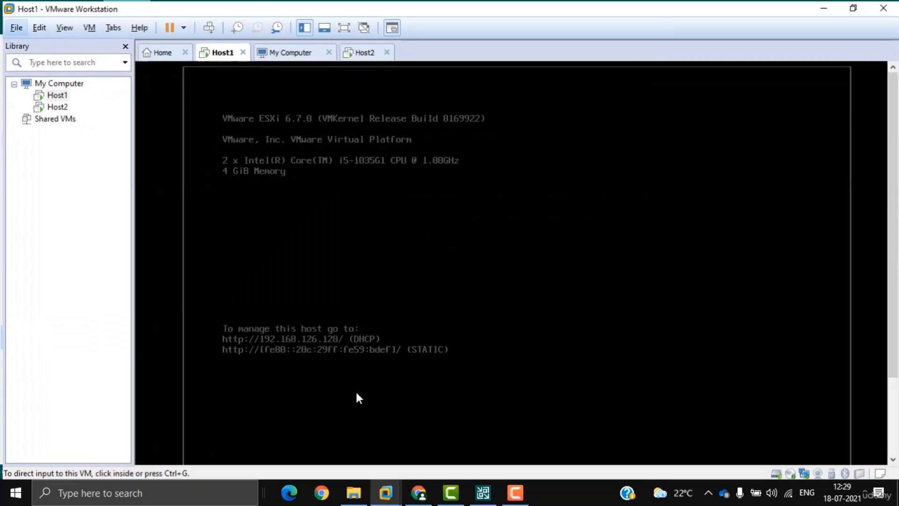
pyautogui.click(824, 7)
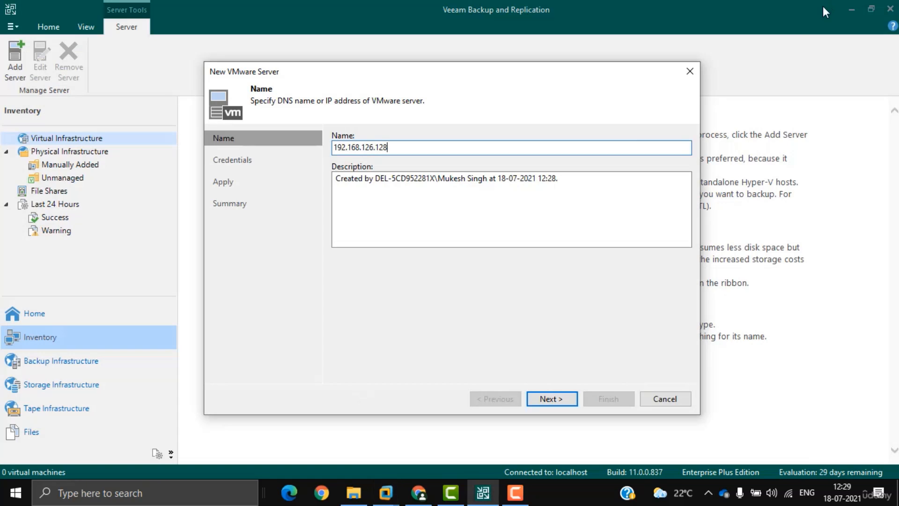
# Step: Add root credentials for the host and accept its untrusted certificate
pyautogui.click(548, 398)
pyautogui.click(657, 175)
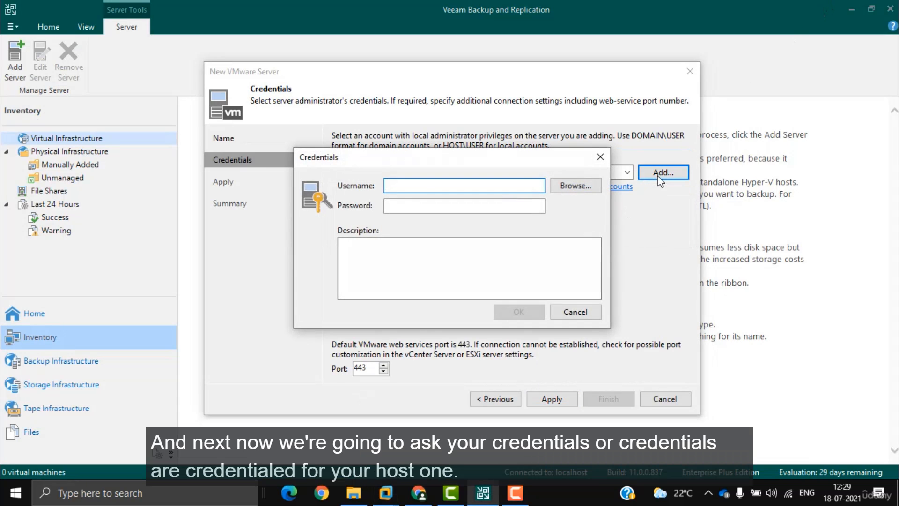
pyautogui.write('root')
pyautogui.press('Tab')
pyautogui.write('***')
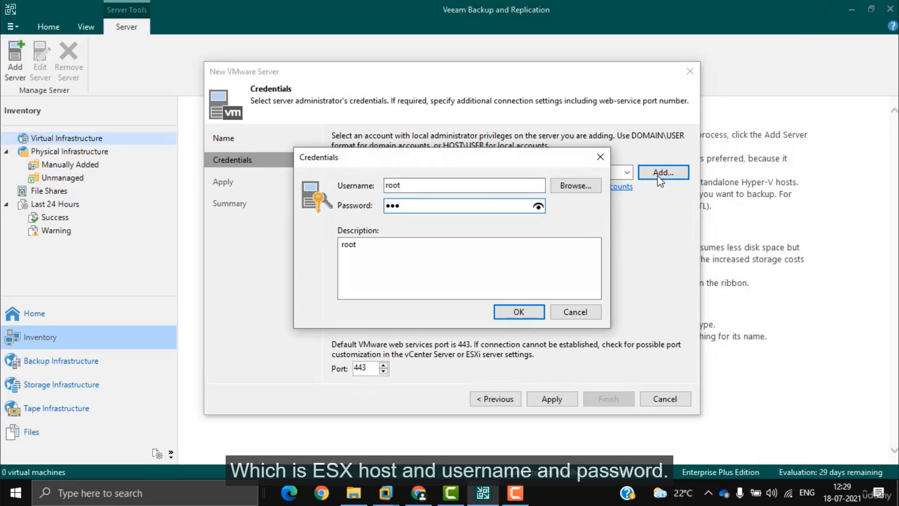
pyautogui.click(520, 312)
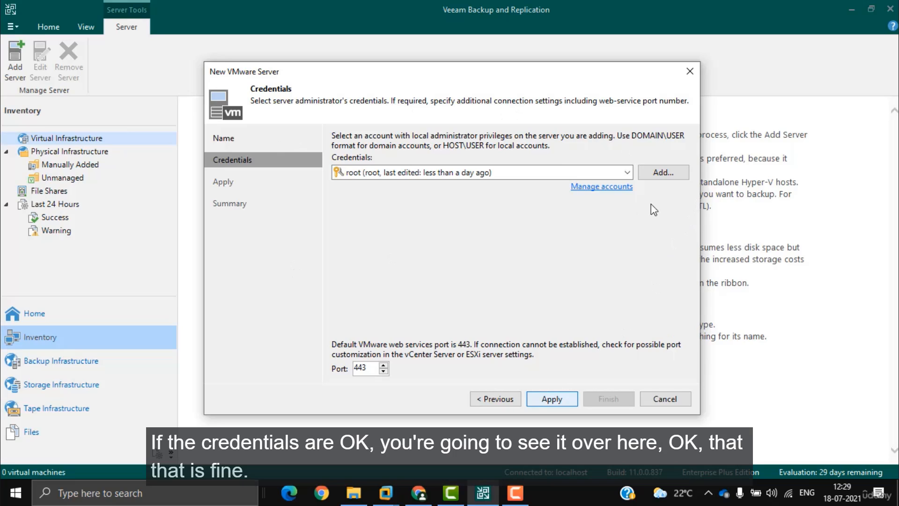
pyautogui.click(486, 308)
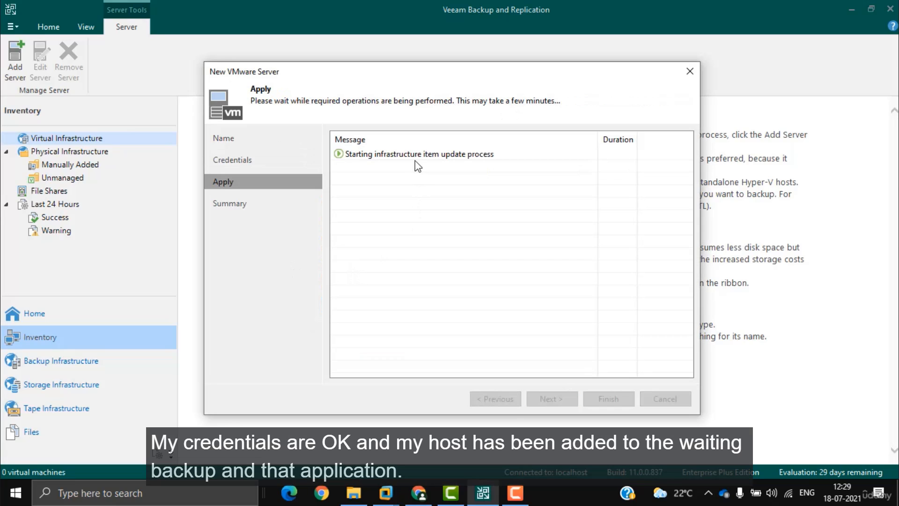
# Step: Finish adding host 192.168.126.128 from the wizard's summary page
pyautogui.moveTo(410, 74); pyautogui.dragTo(539, 41)
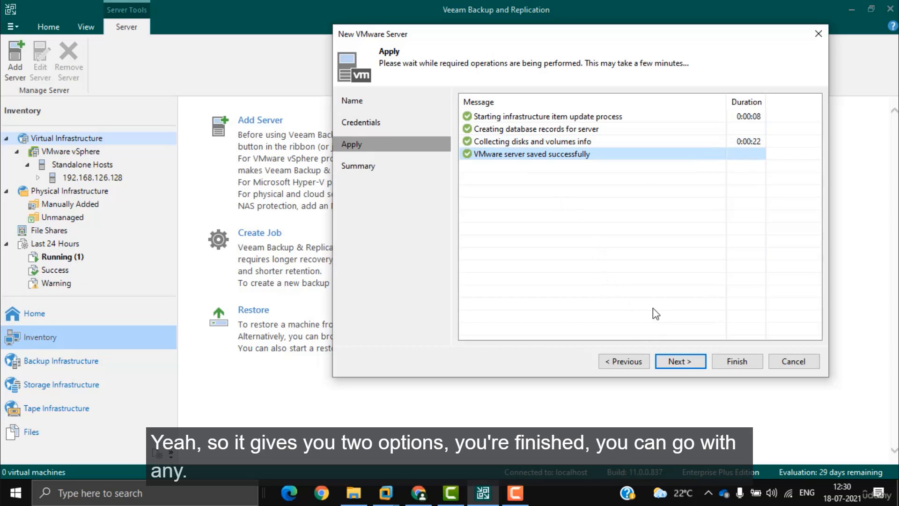
pyautogui.click(680, 361)
pyautogui.moveTo(542, 164); pyautogui.dragTo(449, 99)
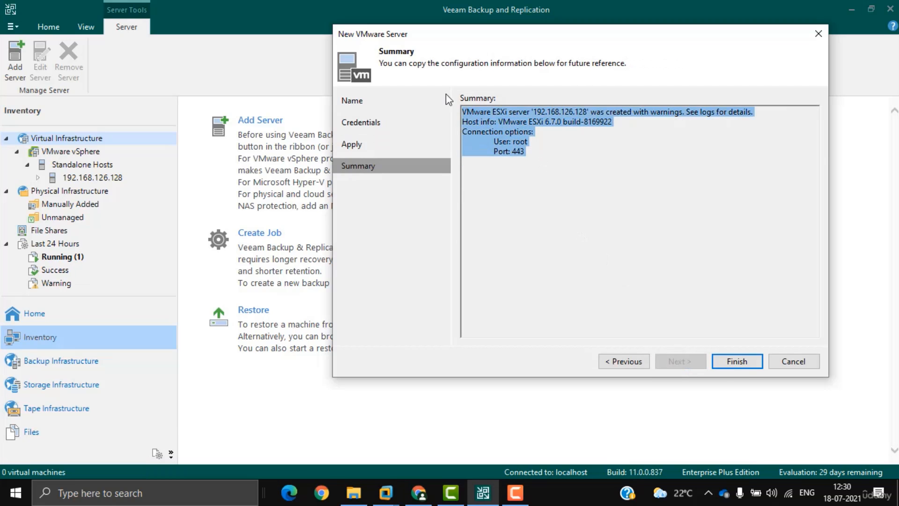
pyautogui.click(736, 361)
# Step: Browse VMware vSphere > Standalone Hosts > 192.168.126.128 and select its win10 VM
pyautogui.click(91, 152)
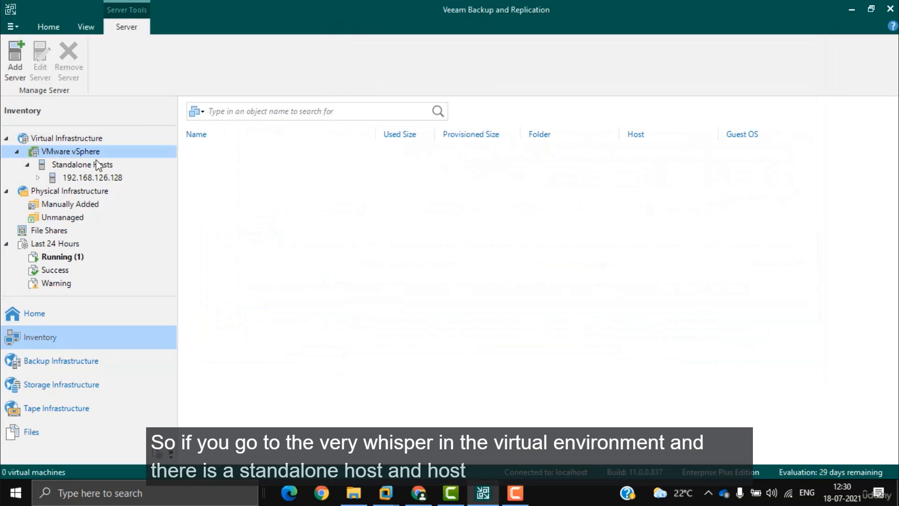
pyautogui.click(73, 164)
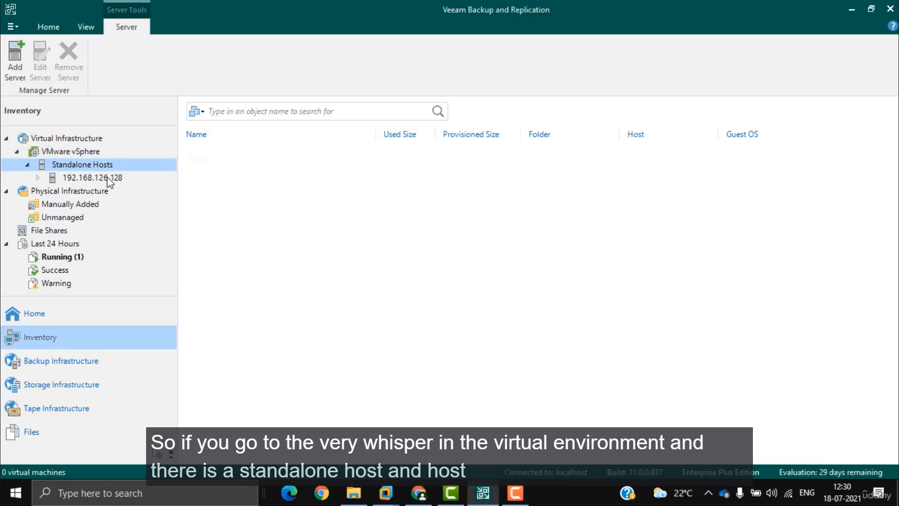
pyautogui.click(92, 176)
pyautogui.click(251, 154)
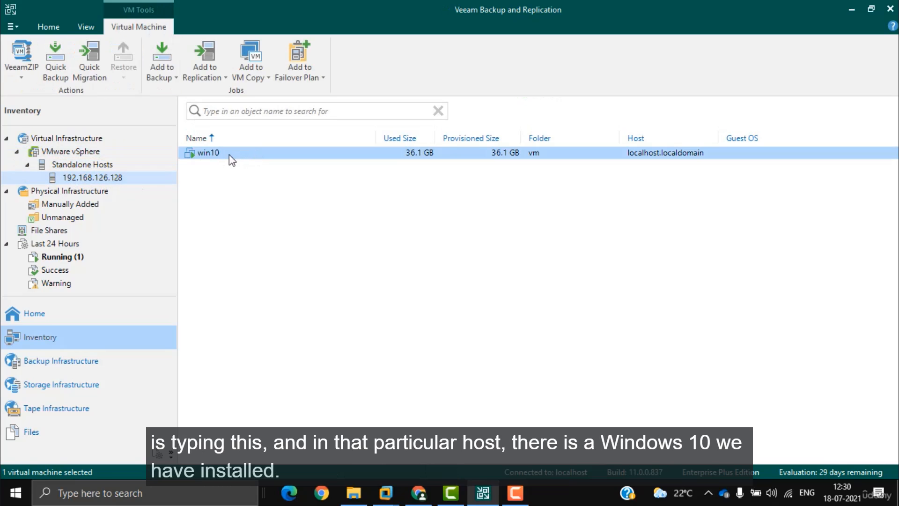
# Step: Start adding a VMware vSphere server, checking Host2's console for its IP 192.168.126.131
pyautogui.click(63, 138)
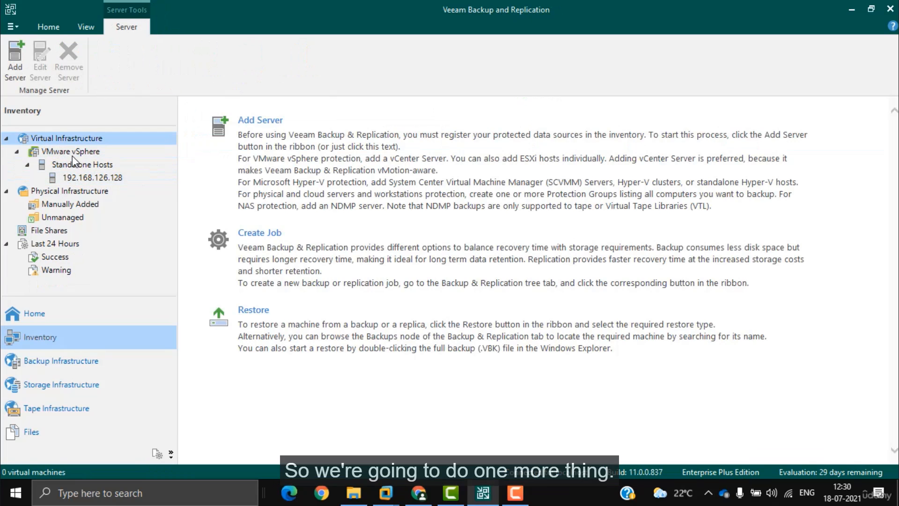
pyautogui.rightClick(70, 151)
pyautogui.click(63, 137)
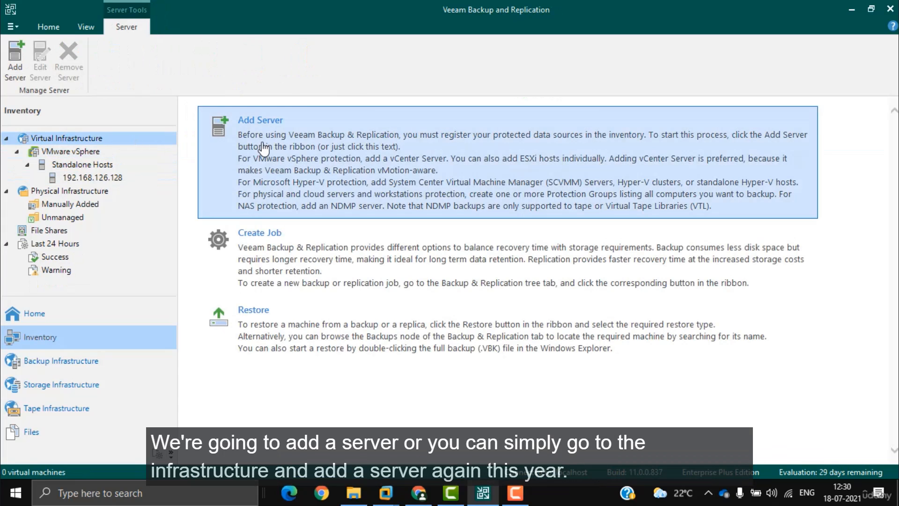
pyautogui.click(263, 148)
pyautogui.click(437, 158)
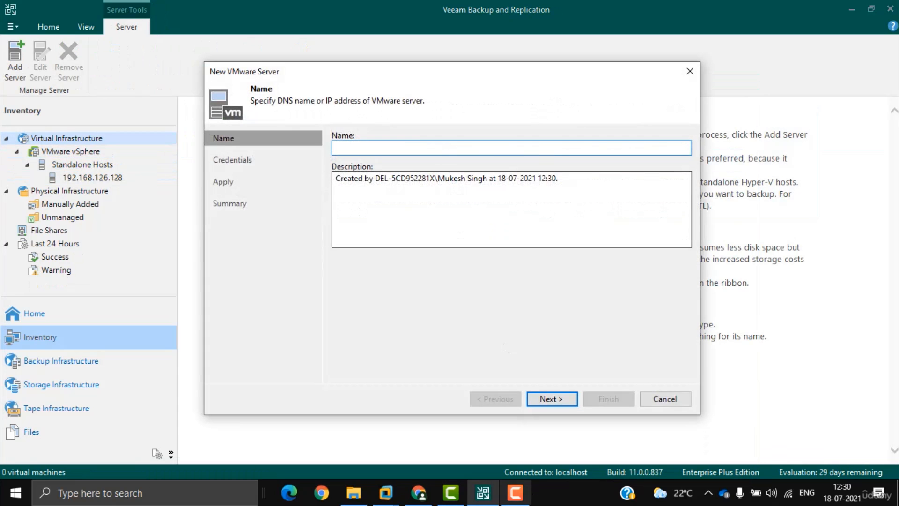
pyautogui.moveTo(385, 493)
pyautogui.click(341, 403)
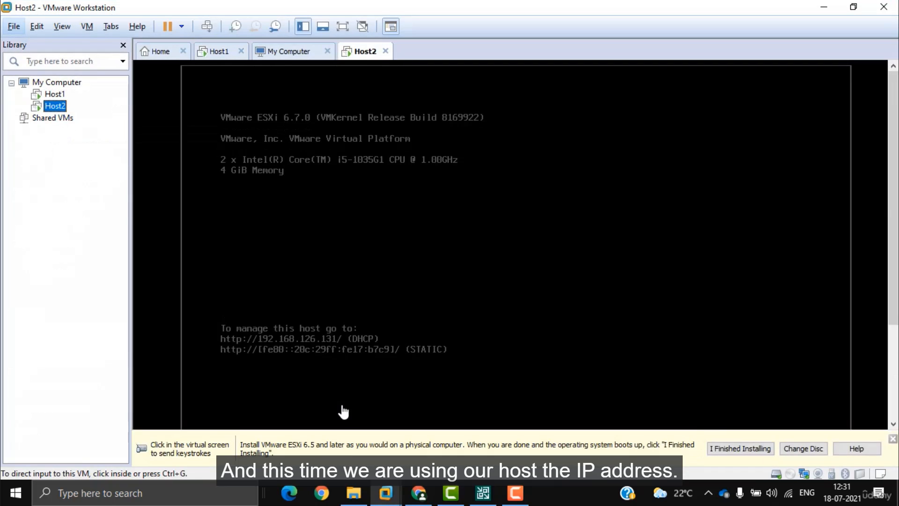
pyautogui.click(483, 493)
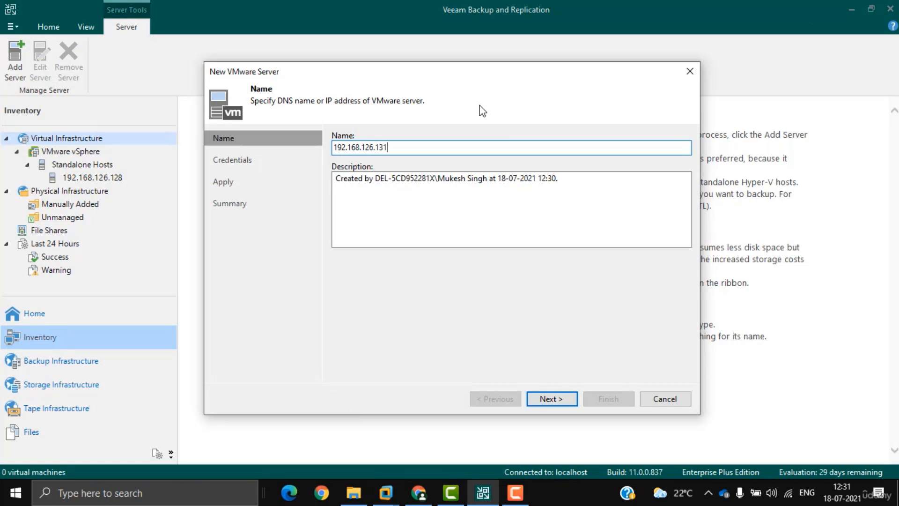
# Step: Add root account credentials with the host password for 192.168.126.131
pyautogui.moveTo(385, 493)
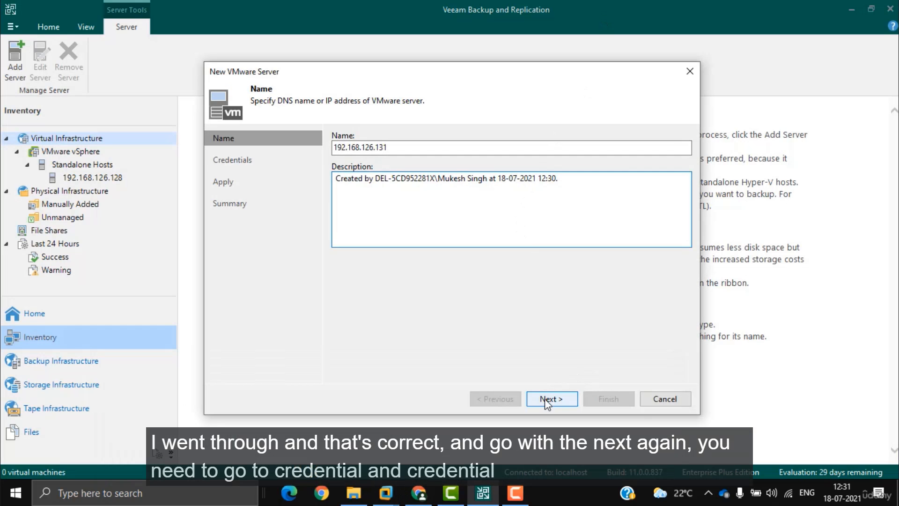
pyautogui.click(552, 399)
pyautogui.click(663, 173)
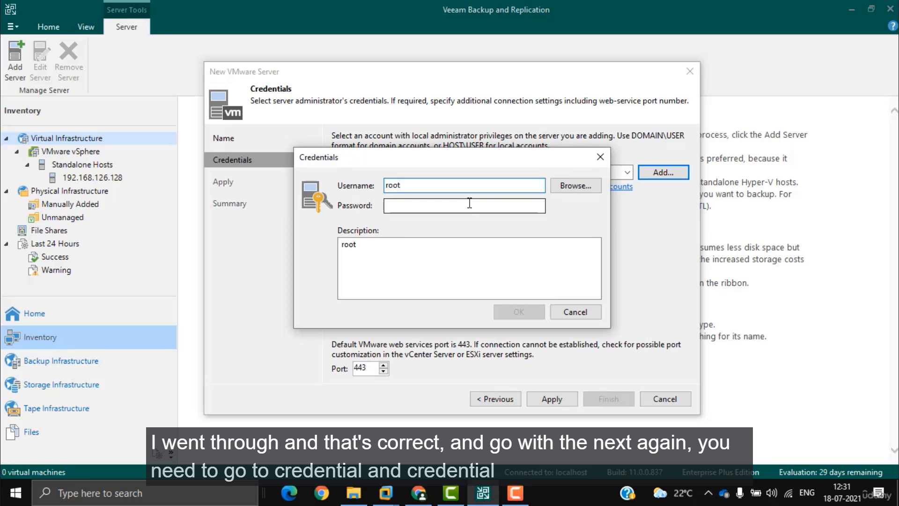
pyautogui.click(470, 203)
pyautogui.write('password')
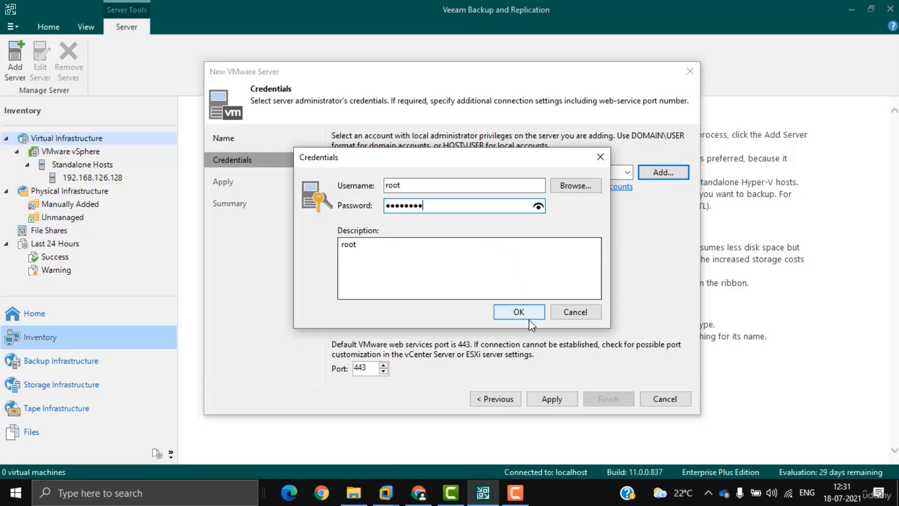
pyautogui.click(530, 318)
# Step: Apply the connection, accept the untrusted certificate, and advance to the summary
pyautogui.click(548, 398)
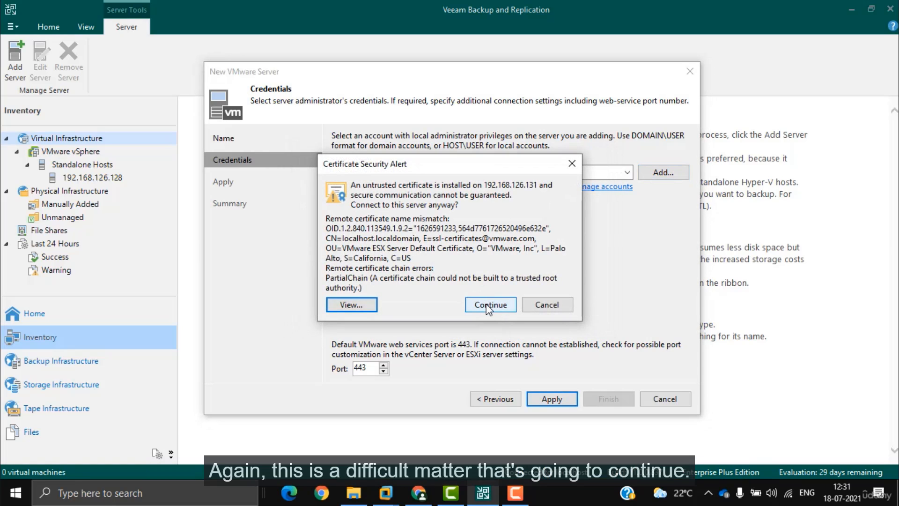
pyautogui.click(488, 307)
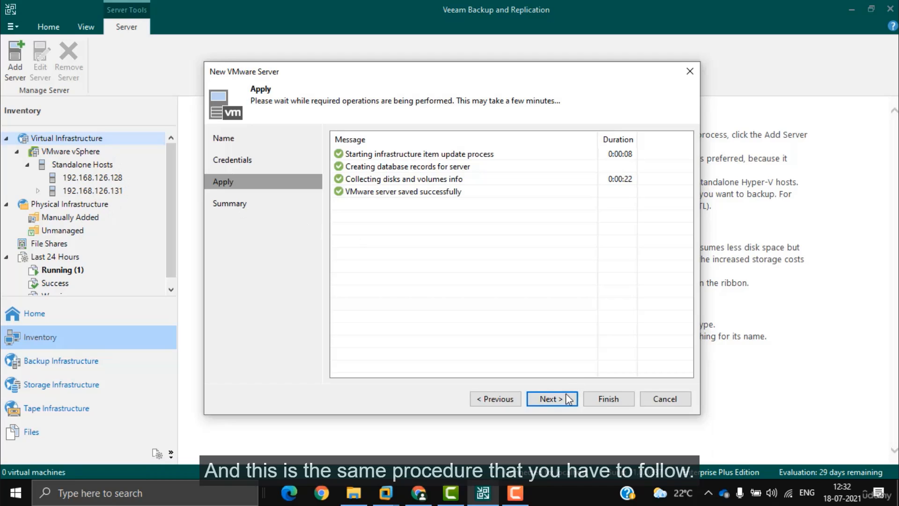
pyautogui.click(568, 398)
# Step: Finish adding 192.168.126.131 and compare hosts: win10 appears only on 192.168.126.128
pyautogui.click(608, 398)
pyautogui.click(96, 190)
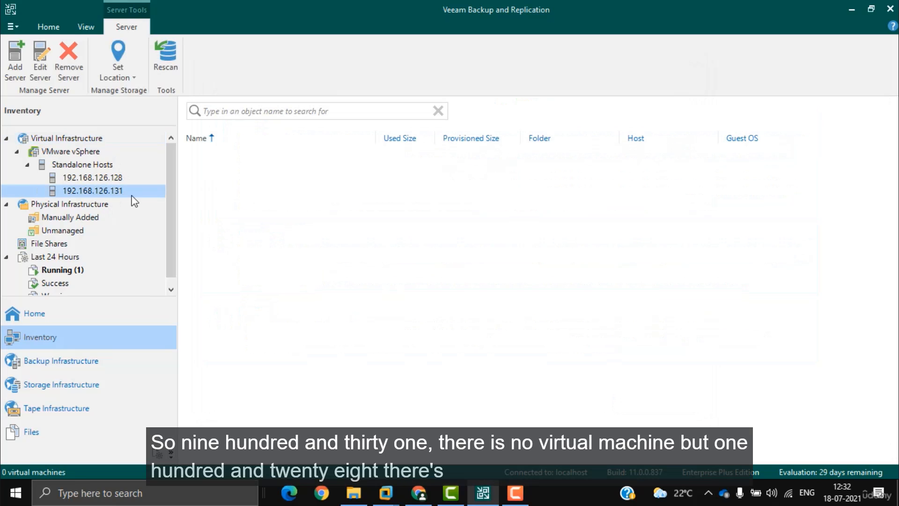
pyautogui.click(110, 178)
pyautogui.click(208, 154)
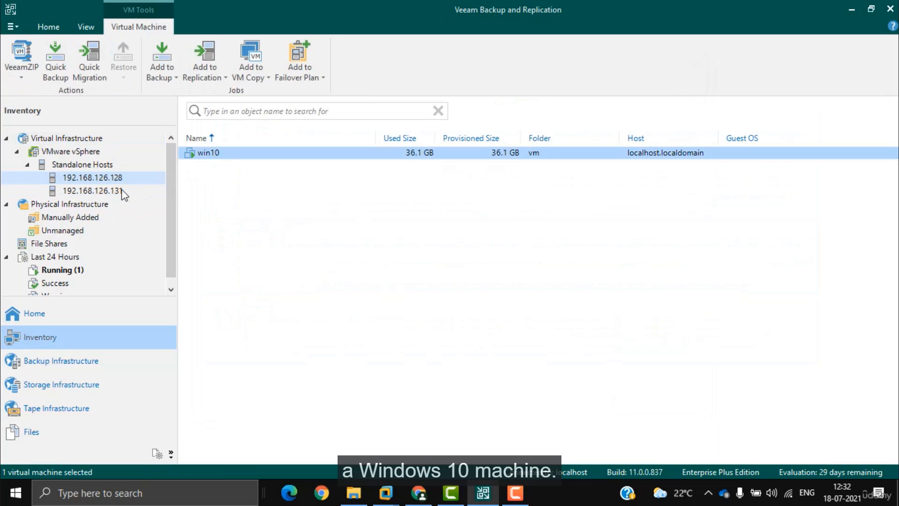
pyautogui.click(100, 191)
pyautogui.click(117, 179)
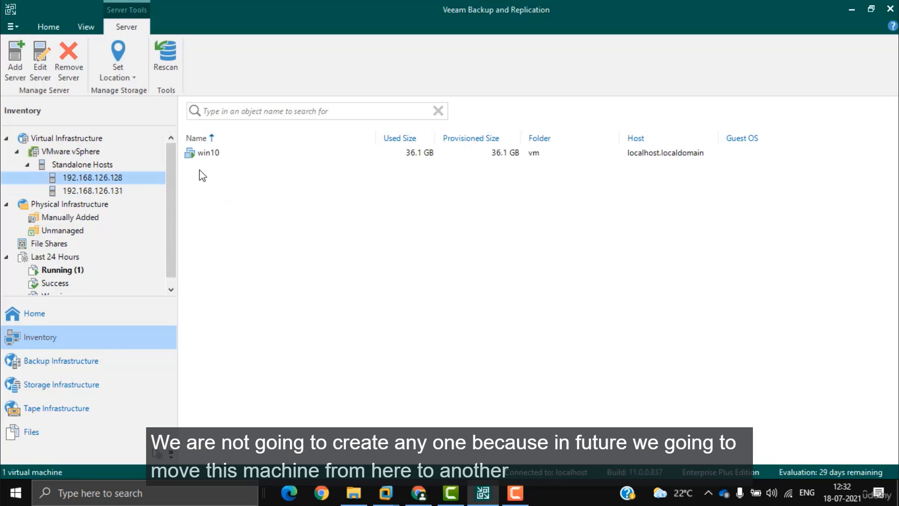
pyautogui.click(112, 190)
pyautogui.click(104, 179)
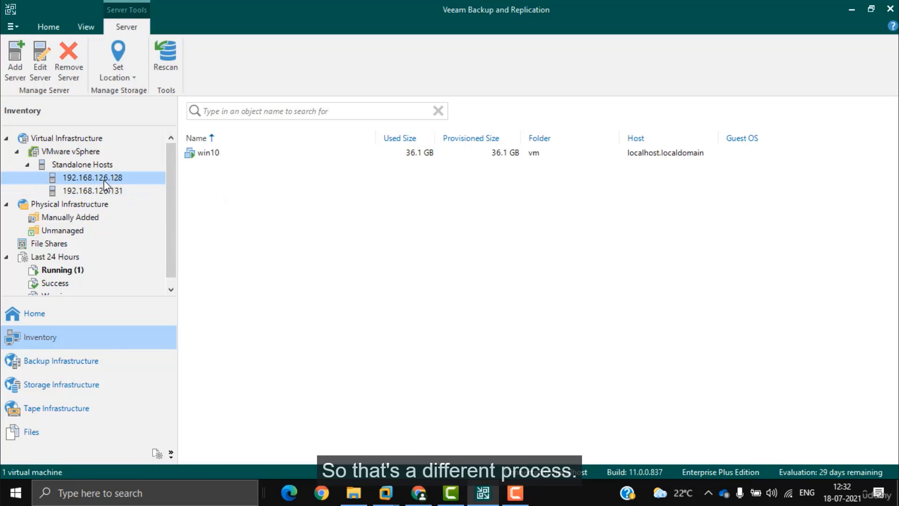
# Step: Choose Add server from the Virtual Infrastructure context menu
pyautogui.click(76, 152)
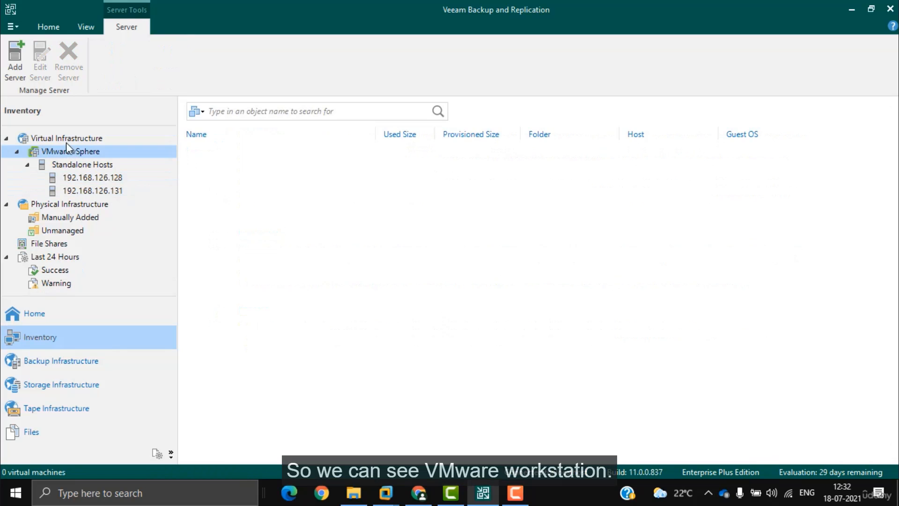
pyautogui.rightClick(65, 140)
pyautogui.click(99, 147)
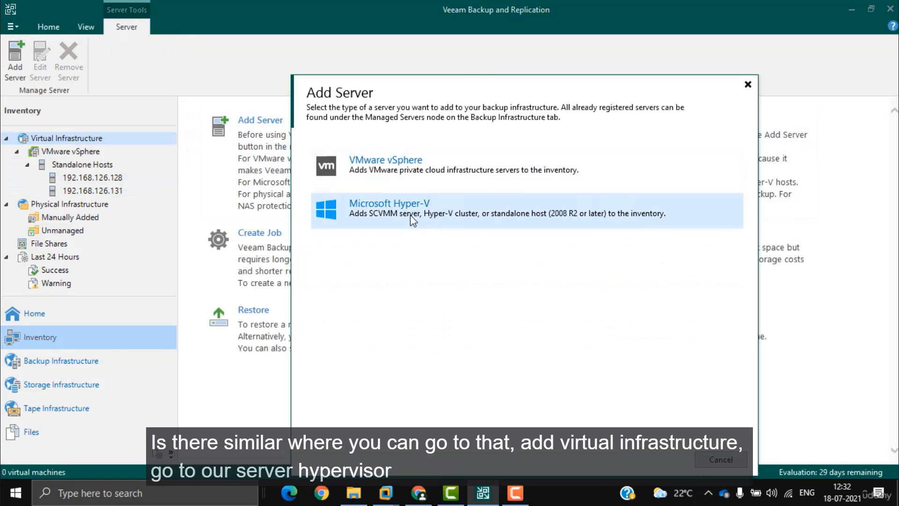
# Step: Cancel the New Hyper-V Server wizard and browse Physical Infrastructure and Standalone Hosts
pyautogui.click(410, 210)
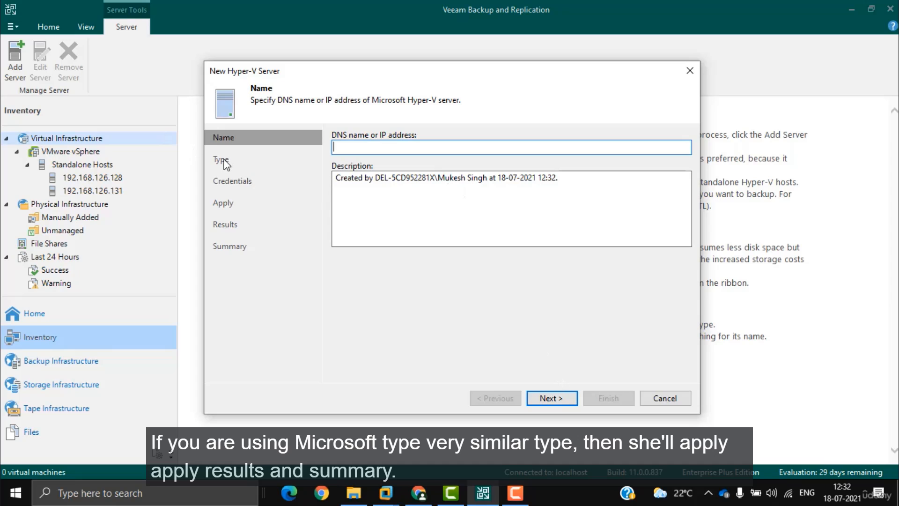
pyautogui.click(665, 398)
pyautogui.click(28, 206)
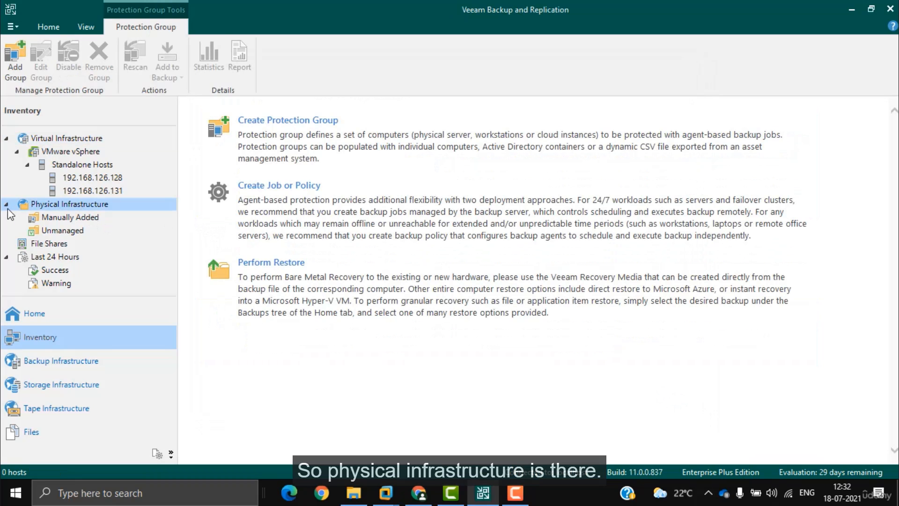
pyautogui.click(28, 162)
# Step: Switch between hosts 192.168.126.128 and 192.168.126.131 to compare their VM lists
pyautogui.click(97, 179)
pyautogui.click(87, 191)
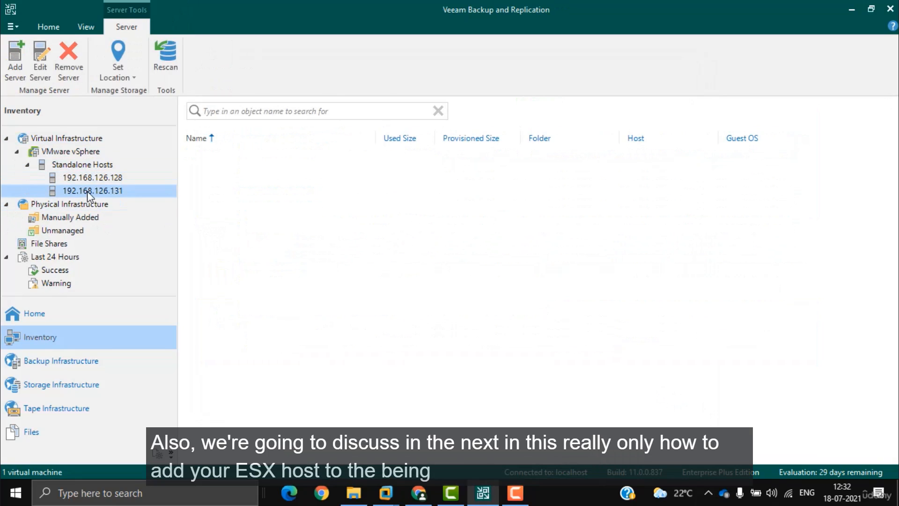
pyautogui.click(85, 166)
pyautogui.click(96, 178)
pyautogui.click(97, 189)
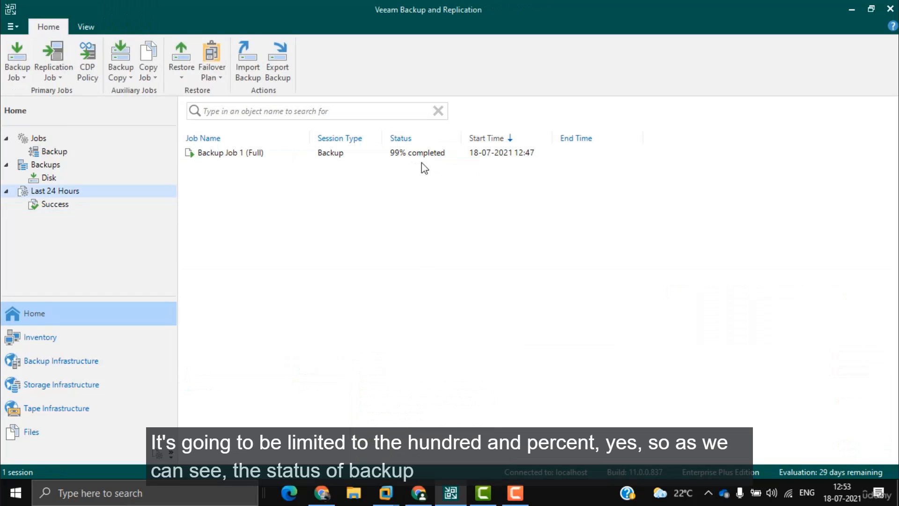
# Step: Review the successful Backup Job 1 (Full) session from Last 24 Hours, then list all jobs
pyautogui.click(55, 209)
pyautogui.click(381, 152)
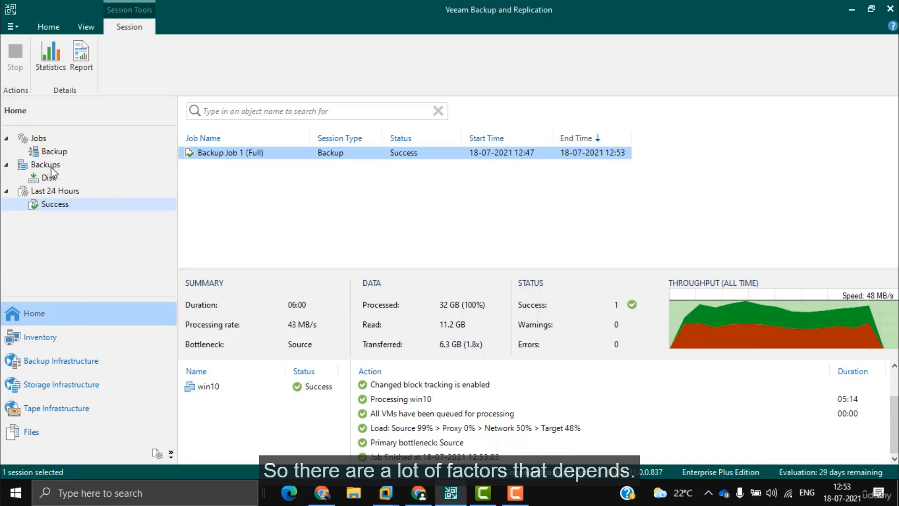
pyautogui.click(53, 151)
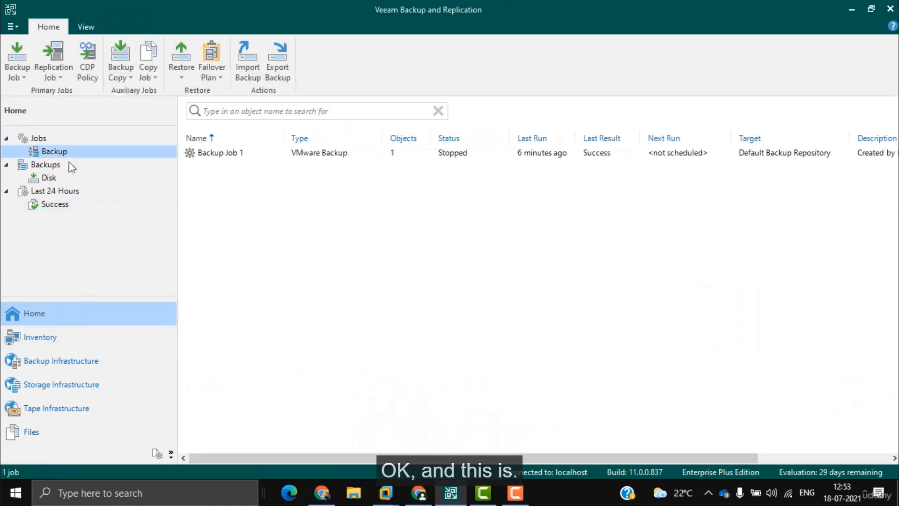
pyautogui.click(47, 163)
pyautogui.click(47, 153)
pyautogui.click(40, 138)
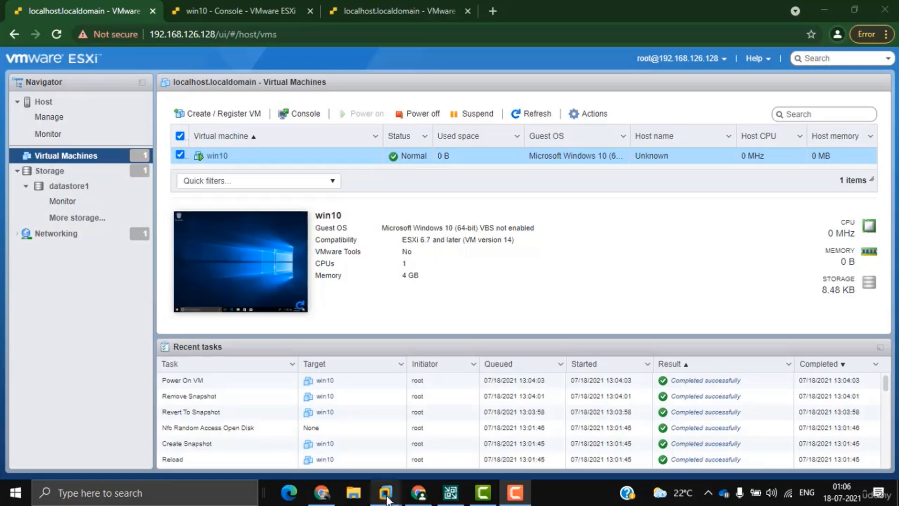
# Step: Power off the win10 VM in the ESXi web interface
pyautogui.click(326, 425)
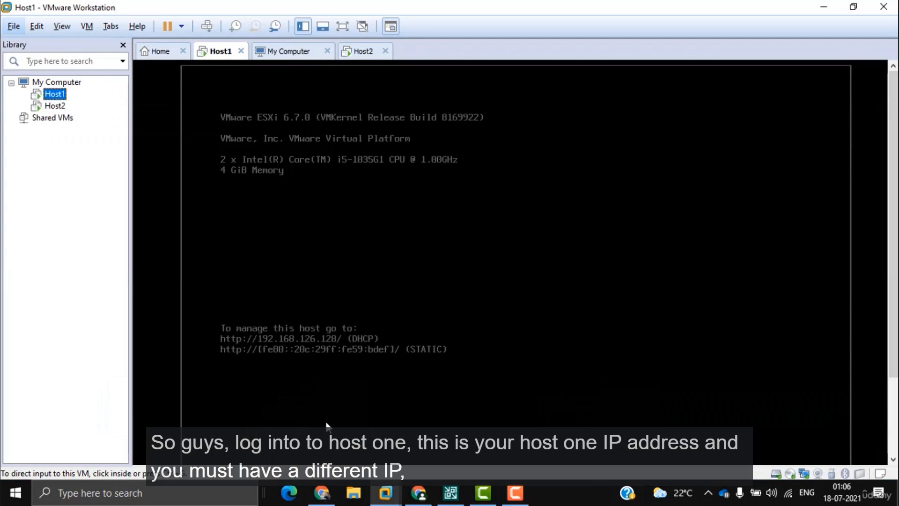
pyautogui.click(327, 425)
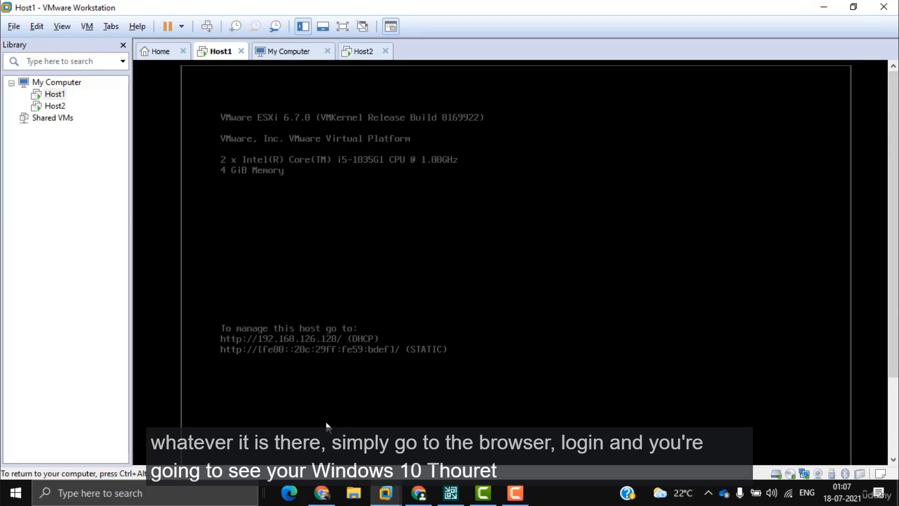
pyautogui.hotkey('ctrl', 'alt')
pyautogui.hotkey('alt', 'Tab')
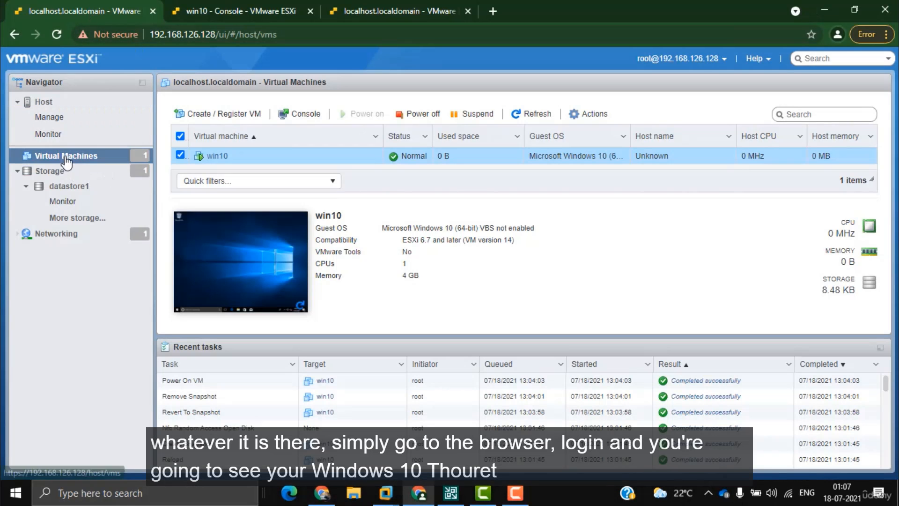
pyautogui.click(423, 113)
pyautogui.click(542, 307)
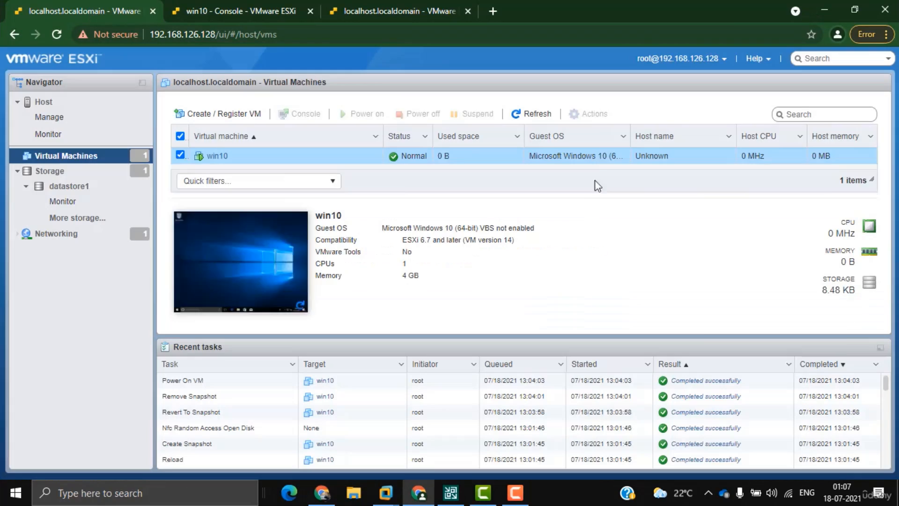
# Step: Delete win10 from host 192.168.126.128
pyautogui.click(591, 114)
pyautogui.click(598, 390)
pyautogui.click(537, 315)
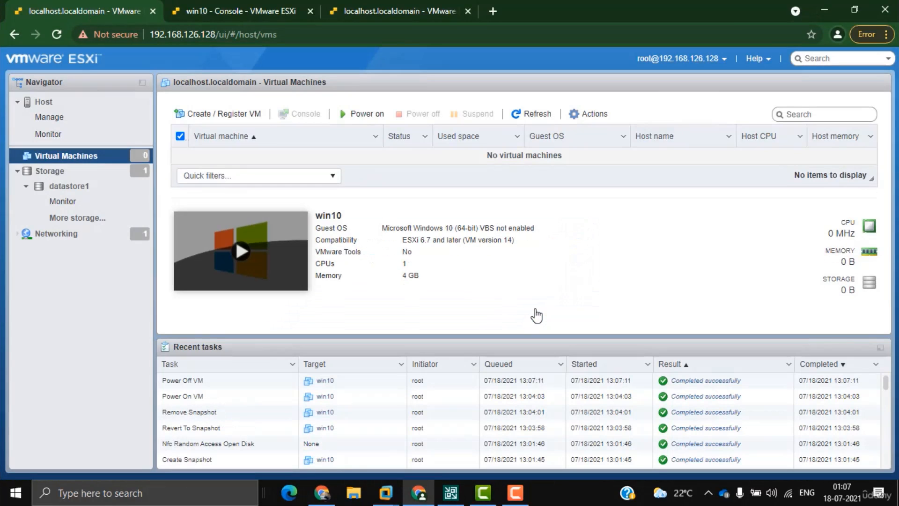
# Step: Close the win10 console tab and confirm the host's virtual machine list is empty
pyautogui.click(221, 15)
pyautogui.click(310, 12)
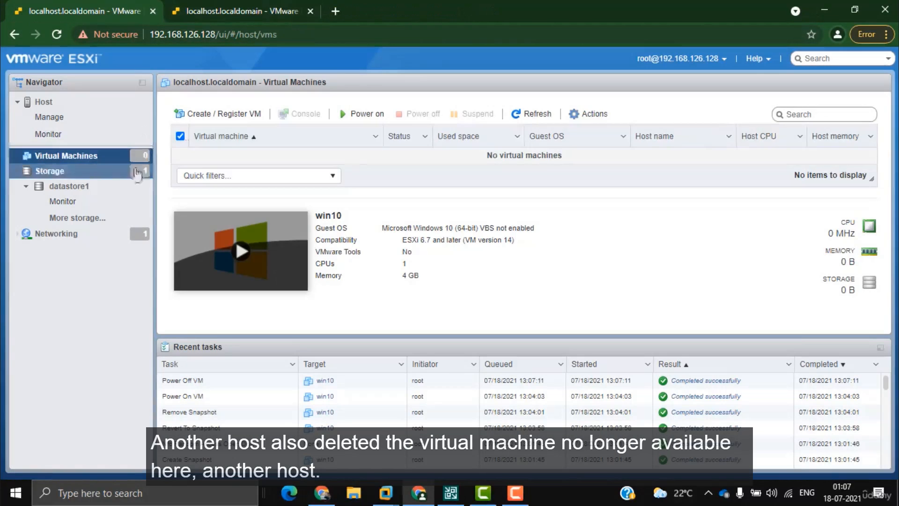
pyautogui.click(49, 171)
pyautogui.click(66, 155)
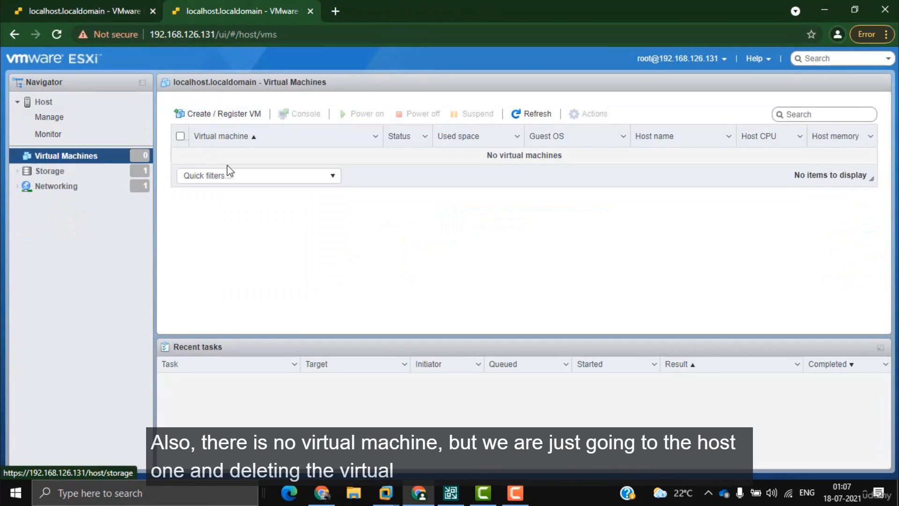
pyautogui.click(100, 12)
pyautogui.moveTo(386, 493)
pyautogui.click(360, 427)
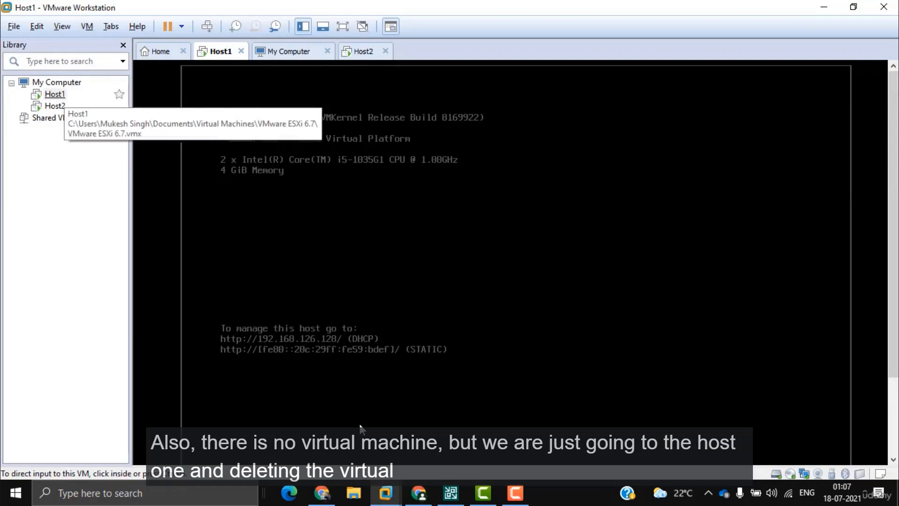
pyautogui.hotkey('alt', 'Tab')
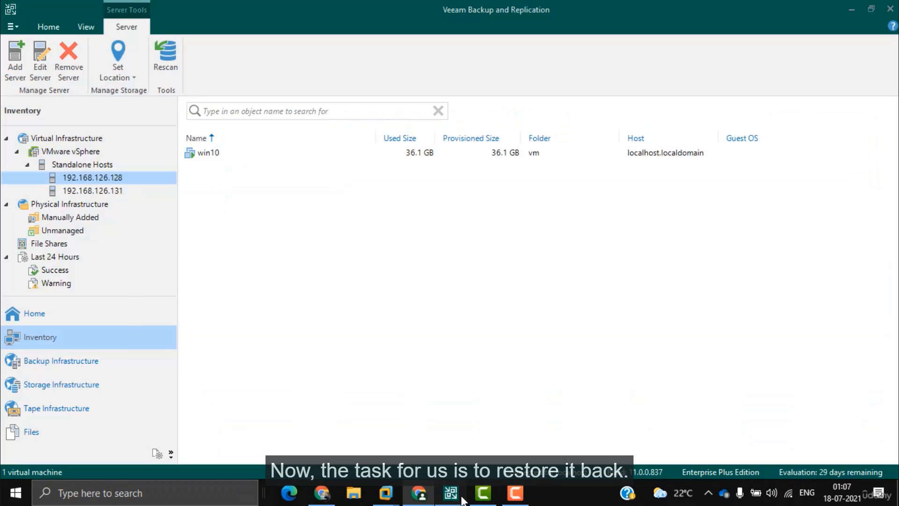
# Step: Confirm win10 is gone from 192.168.126.128, then launch Restore > VMware vSphere from Backup jobs
pyautogui.click(94, 191)
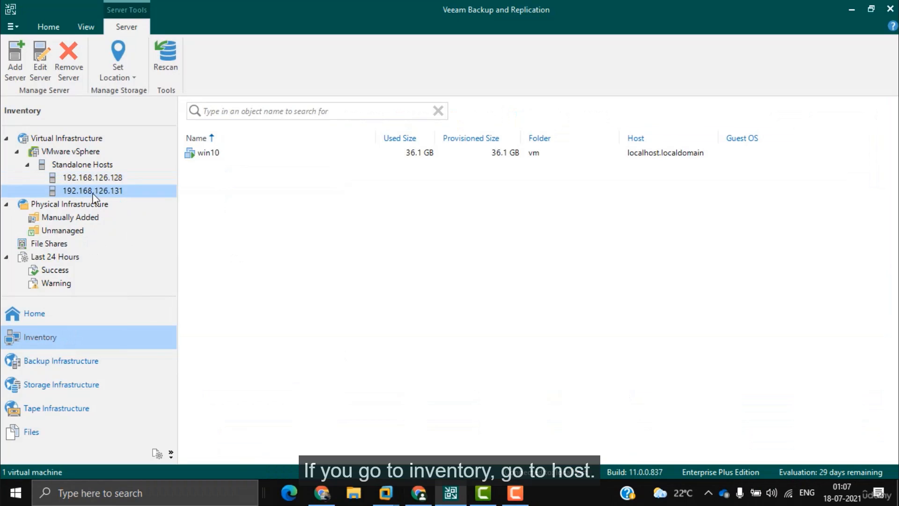
pyautogui.click(91, 178)
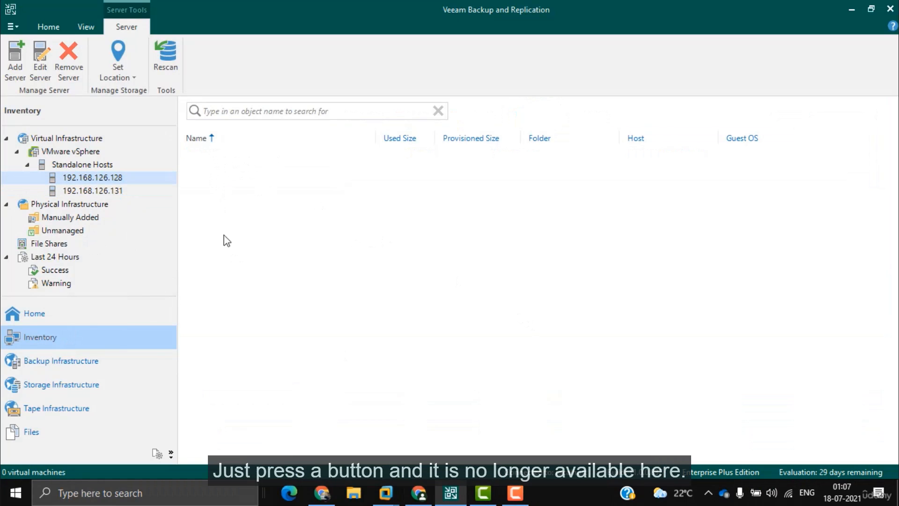
pyautogui.click(63, 314)
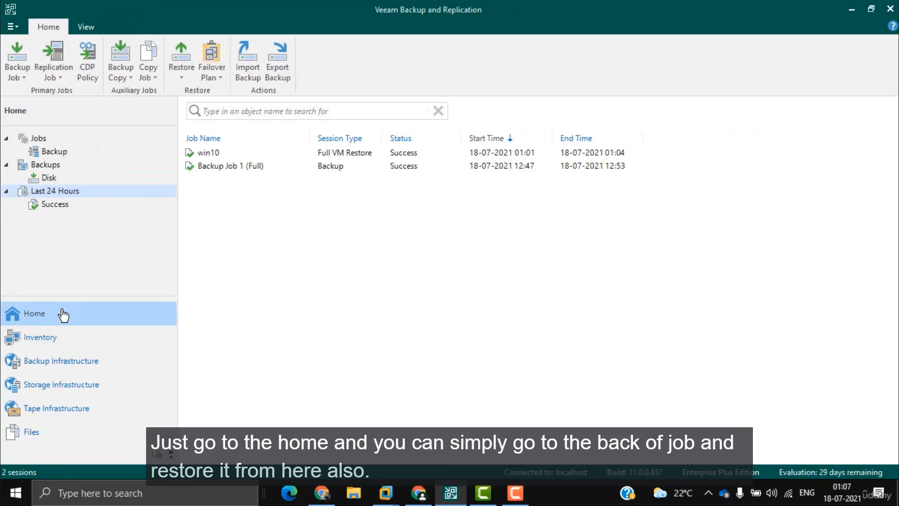
pyautogui.click(283, 169)
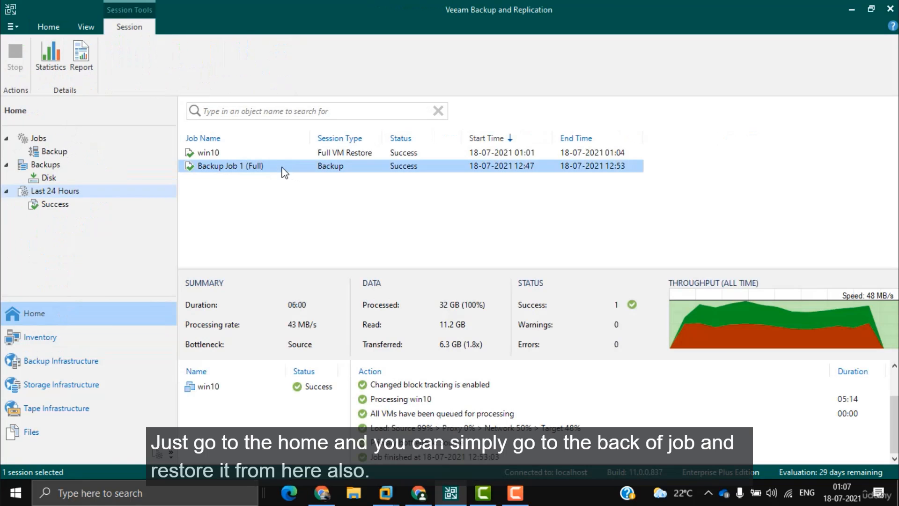
pyautogui.click(50, 152)
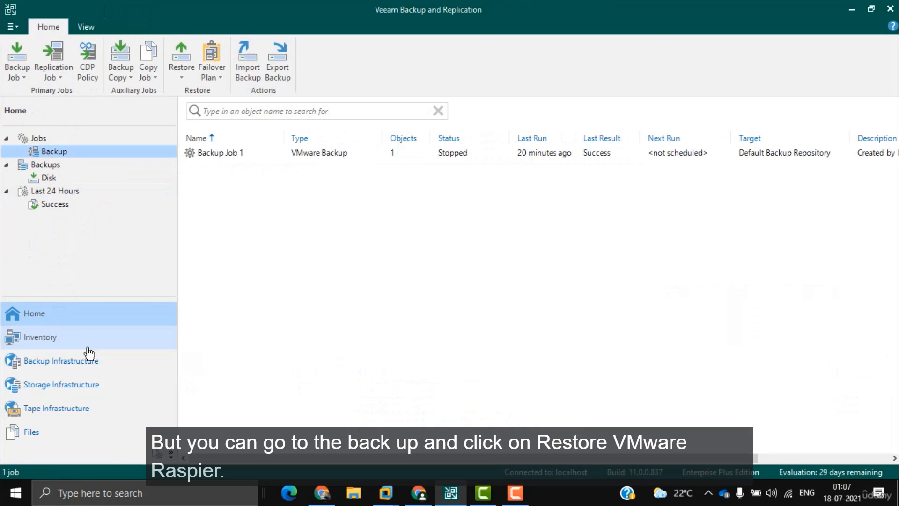
pyautogui.click(185, 77)
pyautogui.click(236, 95)
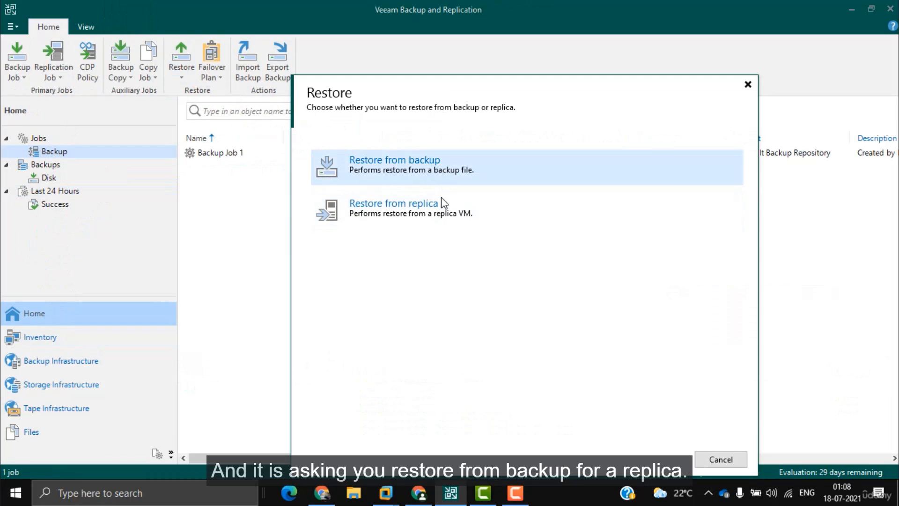
# Step: Choose an entire-VM restore from backup and add win10 from Backup Job 1
pyautogui.click(496, 164)
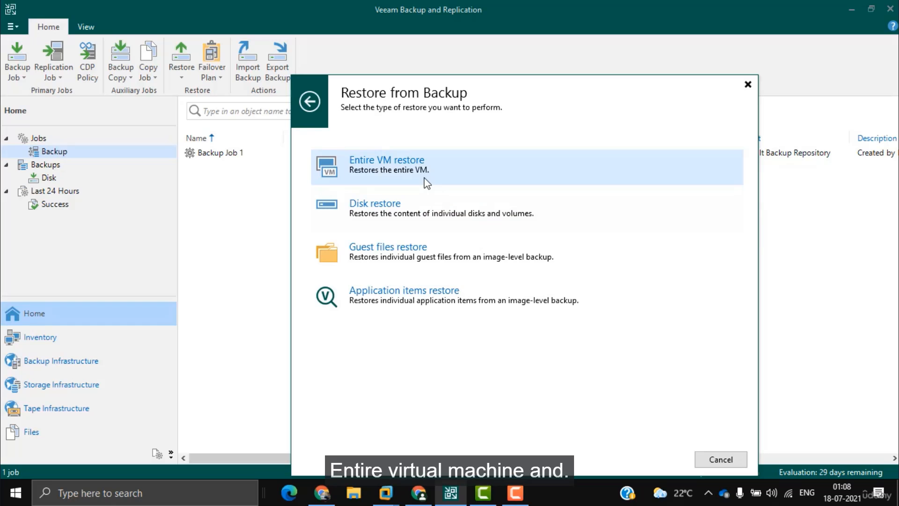
pyautogui.click(484, 171)
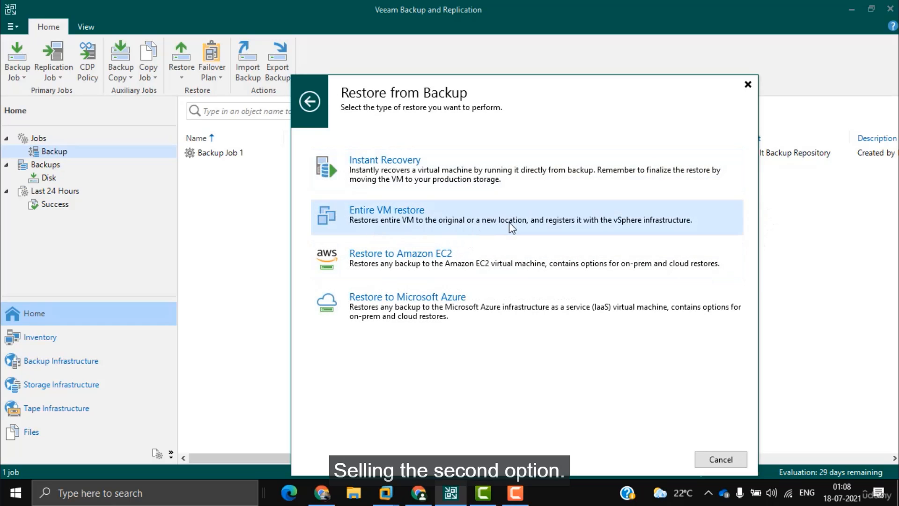
pyautogui.click(510, 223)
pyautogui.click(663, 175)
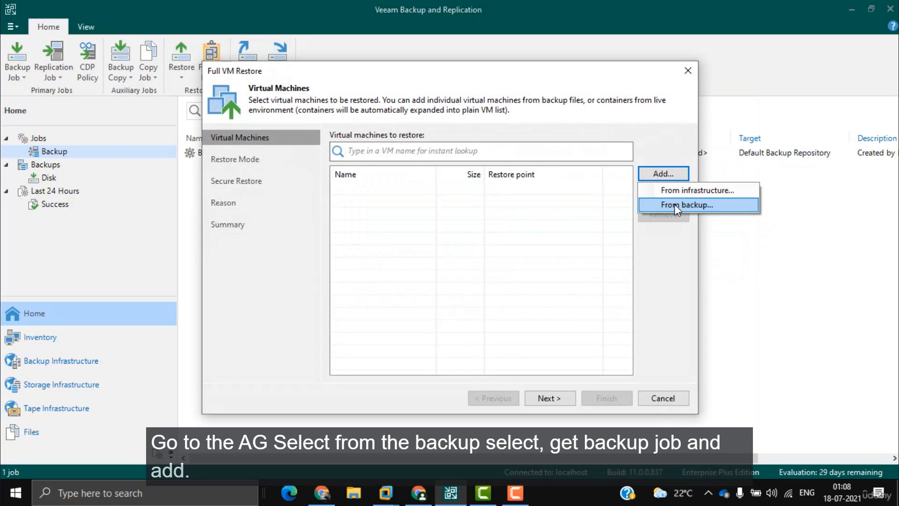
pyautogui.click(675, 204)
pyautogui.doubleClick(335, 120)
pyautogui.click(327, 132)
pyautogui.click(537, 402)
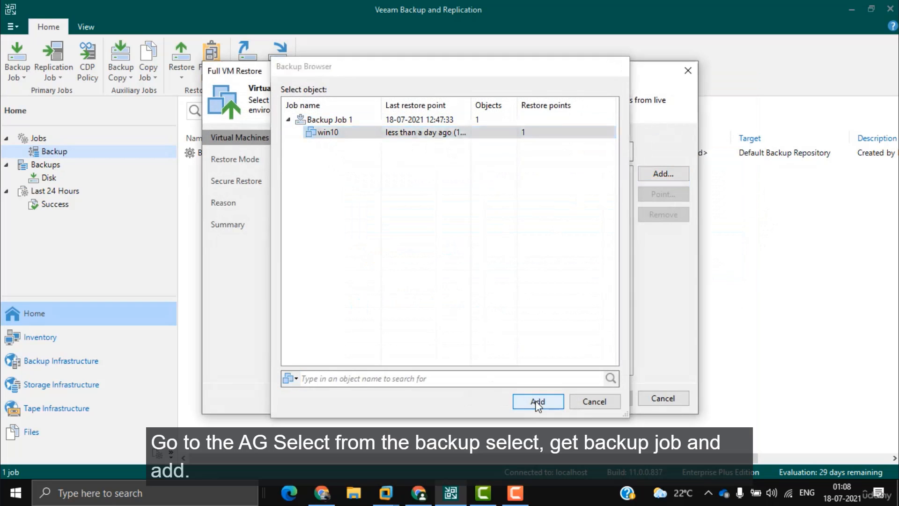
# Step: Restore to the original location, skip secure restore and reason, and enable power-on afterwards
pyautogui.click(553, 400)
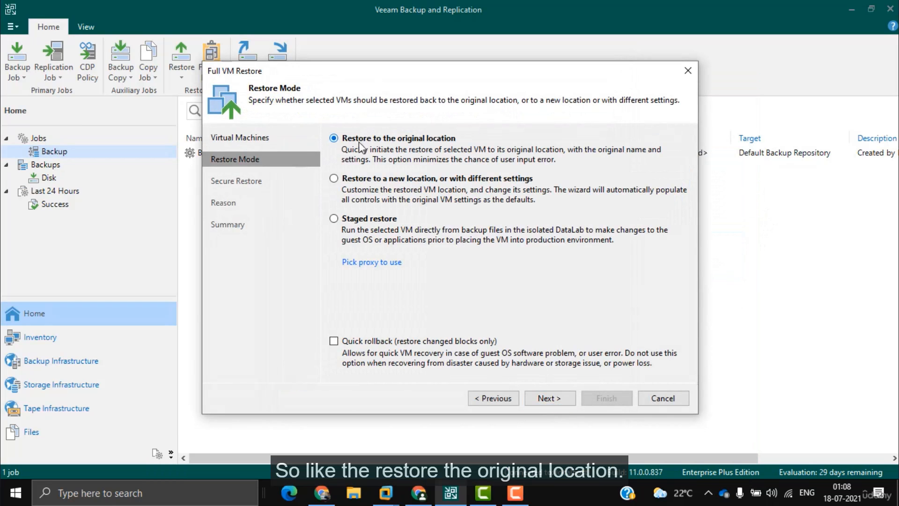
pyautogui.click(549, 398)
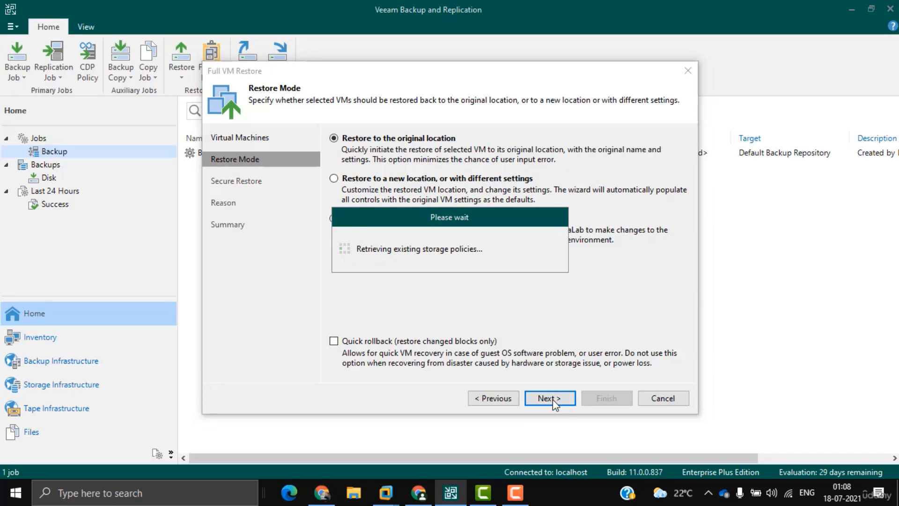
pyautogui.click(547, 399)
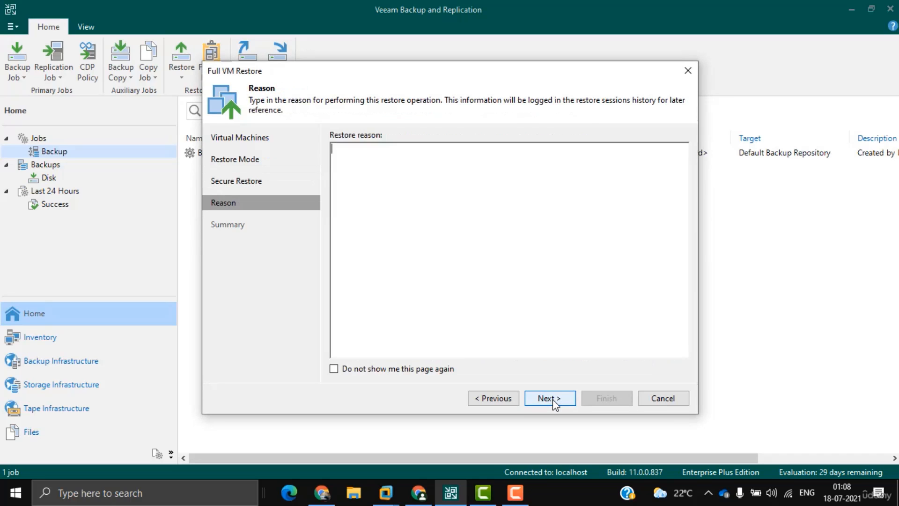
pyautogui.click(544, 400)
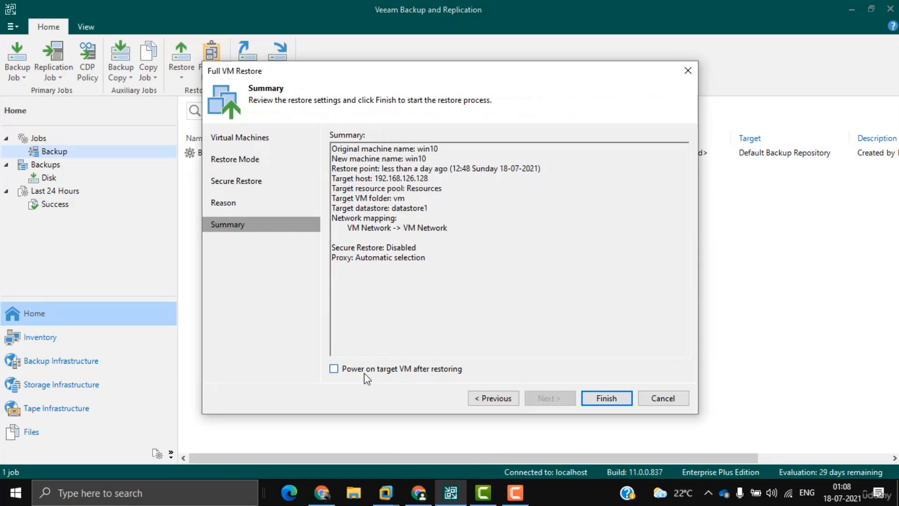
pyautogui.click(389, 369)
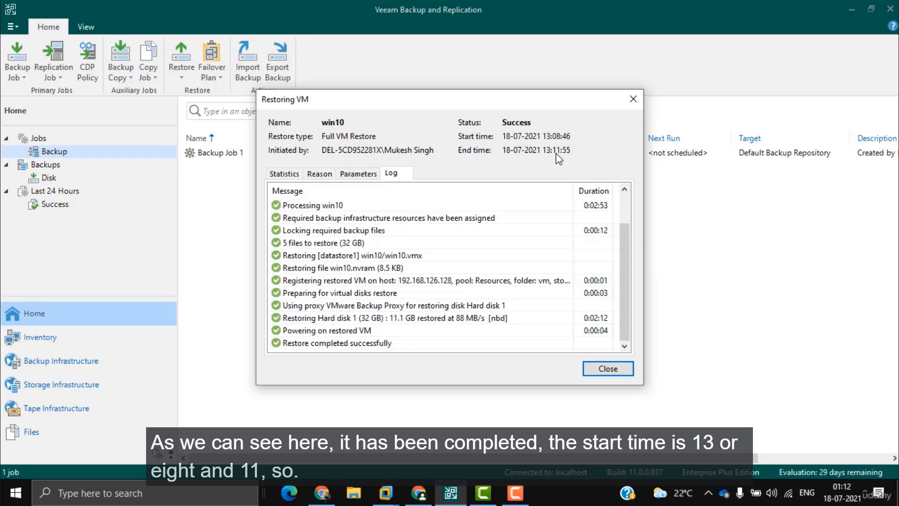
# Step: Dismiss the restore report and open the restored win10's console in a new tab
pyautogui.click(607, 368)
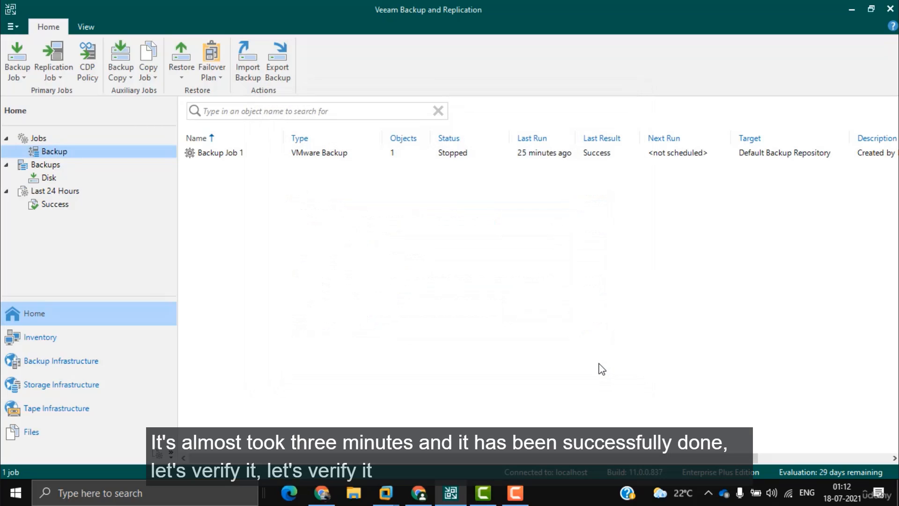
pyautogui.click(418, 493)
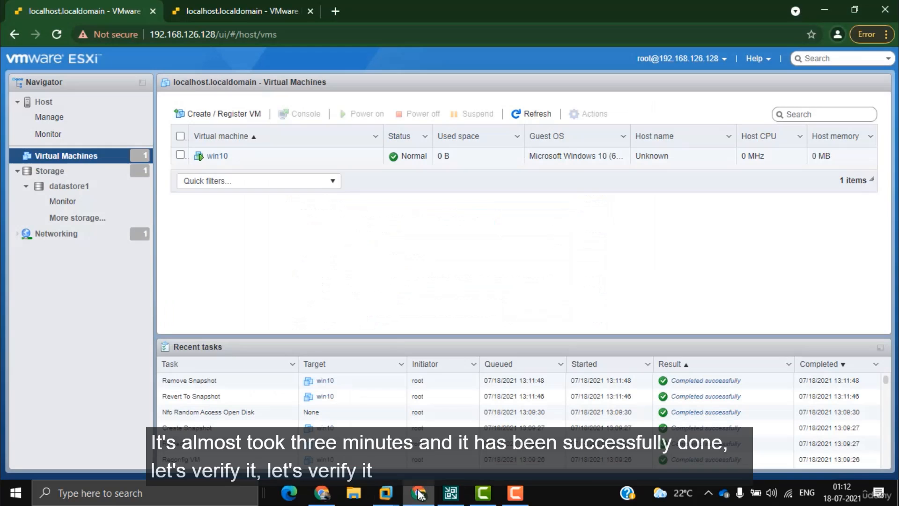
pyautogui.click(181, 155)
pyautogui.click(305, 113)
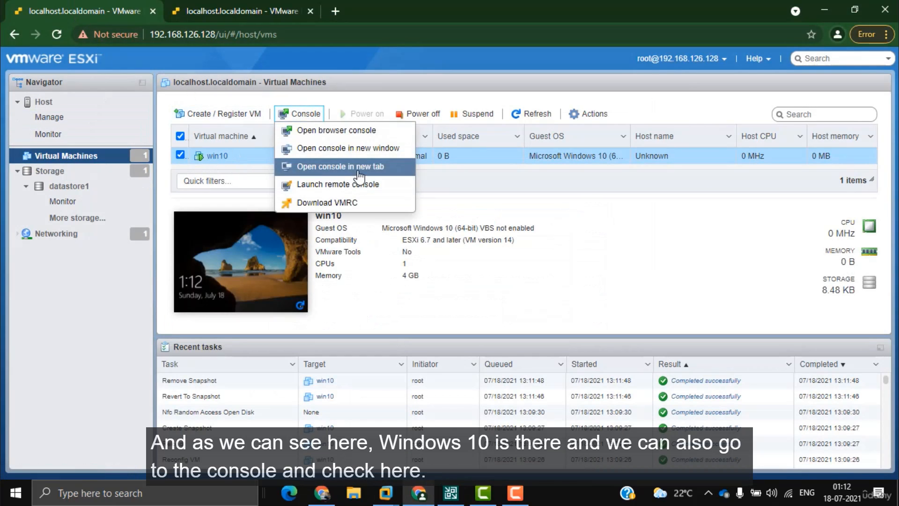
pyautogui.click(358, 167)
# Step: Sign in to win10 with its password, then return to the ESXi VMs page
pyautogui.click(404, 242)
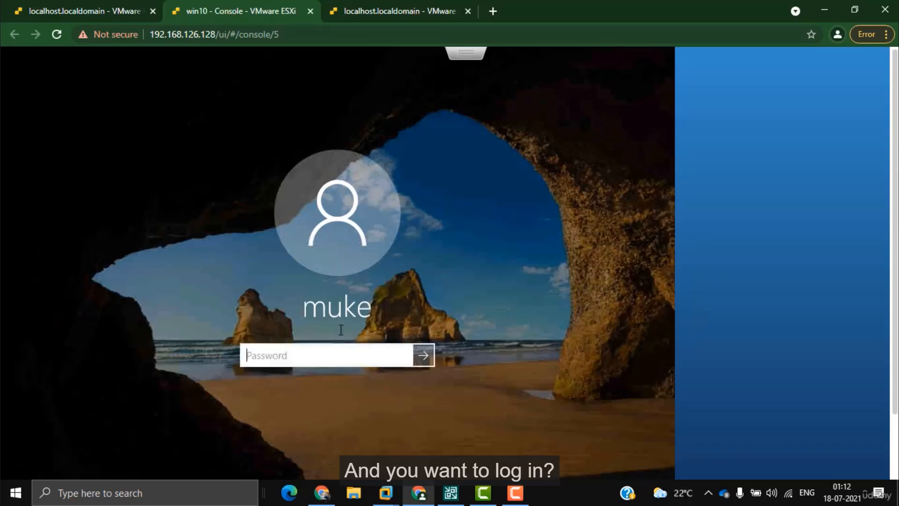
pyautogui.write('12345678')
pyautogui.press('Return')
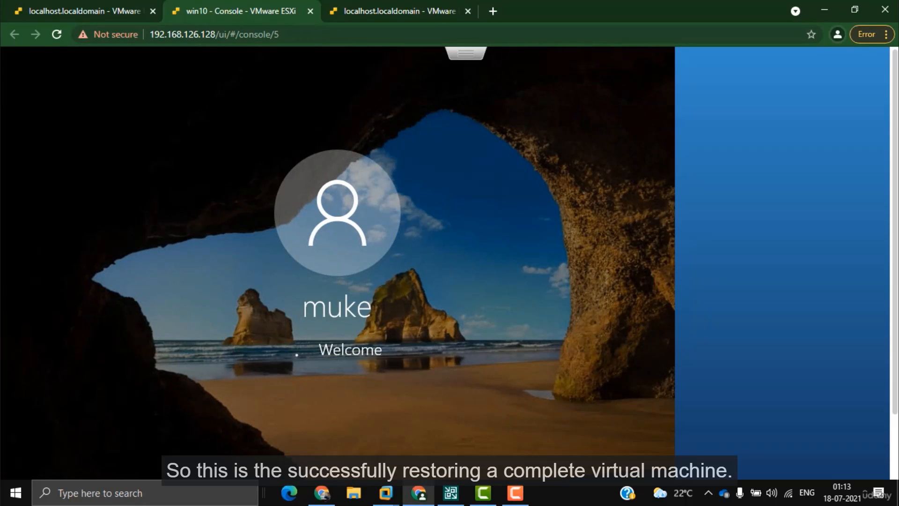
pyautogui.click(86, 1)
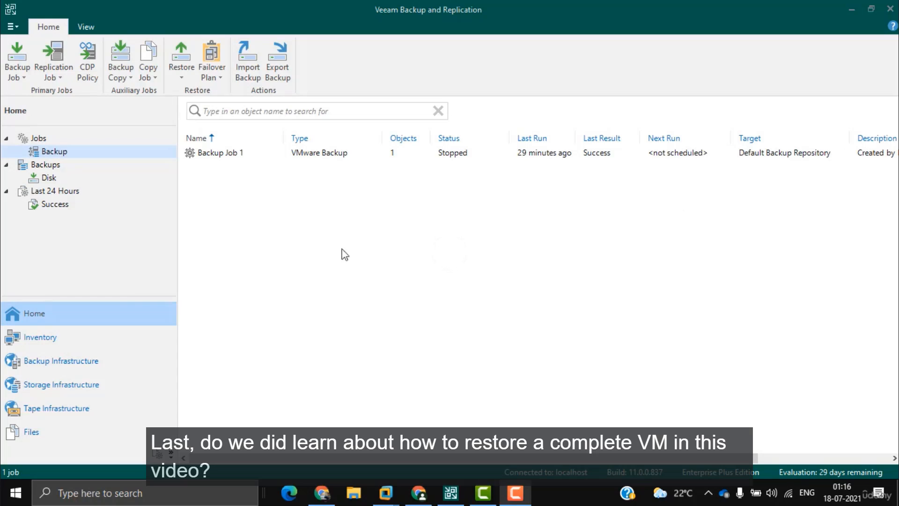
# Step: Start a Virtual disks restore from backup under Restore > VMware options
pyautogui.click(68, 151)
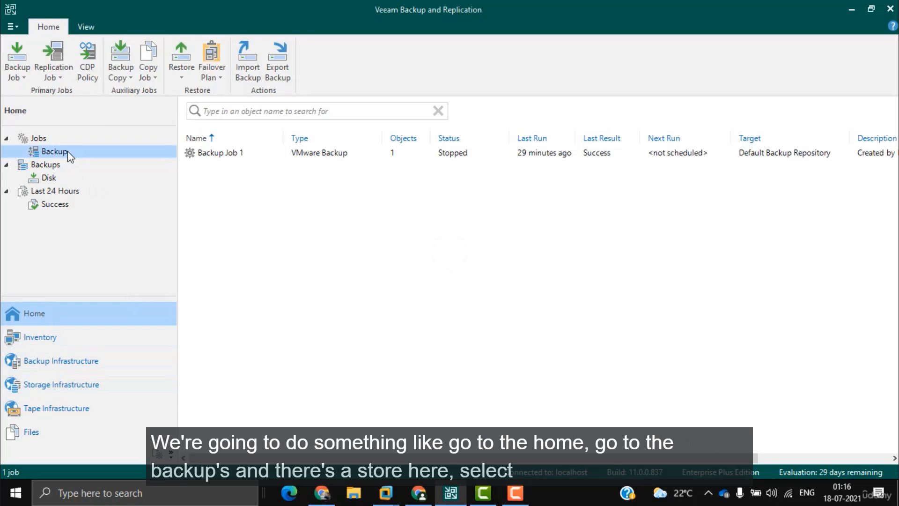
pyautogui.click(179, 71)
pyautogui.click(196, 90)
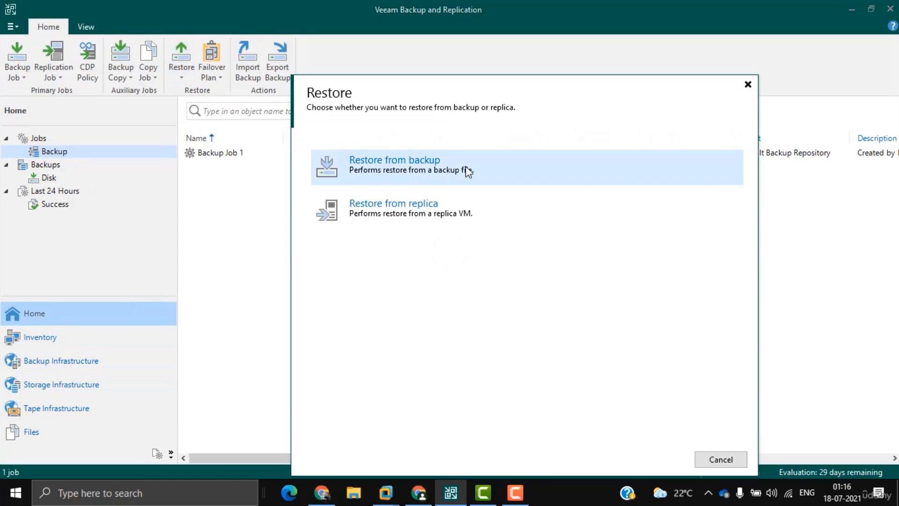
pyautogui.click(478, 168)
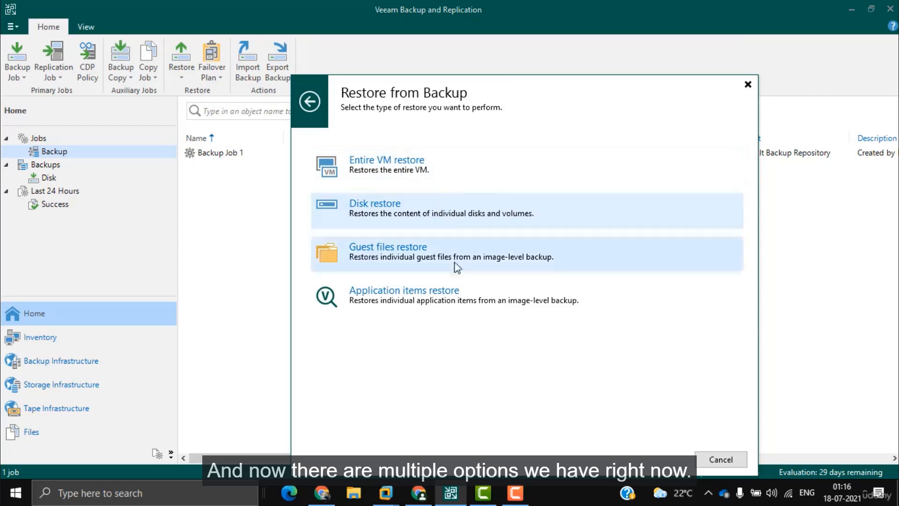
pyautogui.click(448, 212)
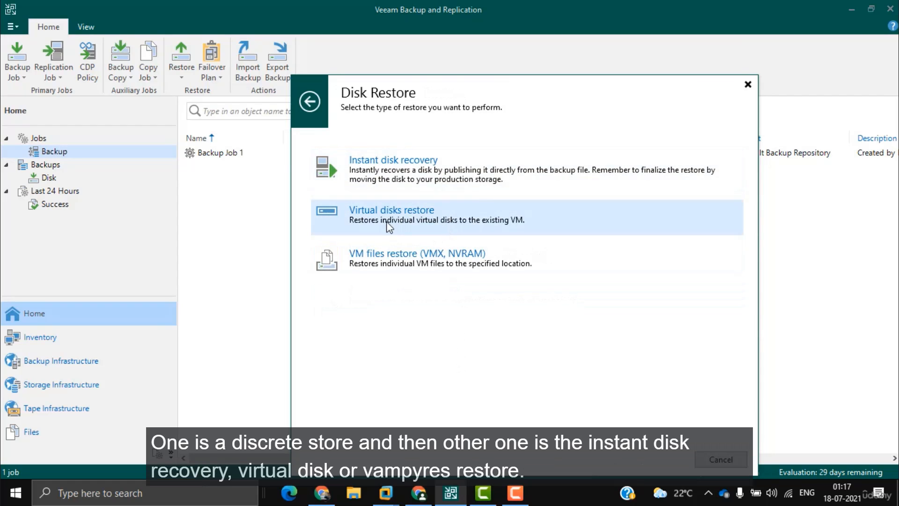
pyautogui.click(407, 224)
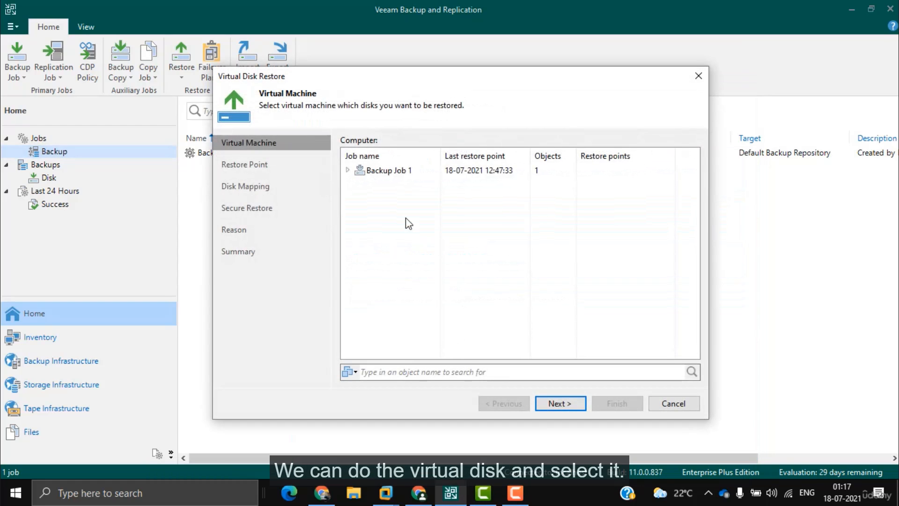
# Step: Pick win10 from Backup Job 1 and accept its restore point
pyautogui.doubleClick(399, 171)
pyautogui.click(384, 186)
pyautogui.click(556, 403)
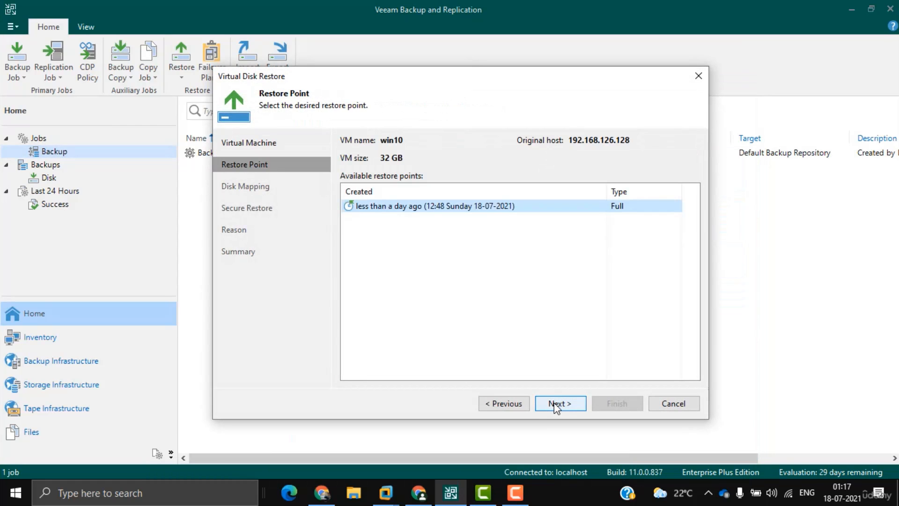
pyautogui.click(556, 406)
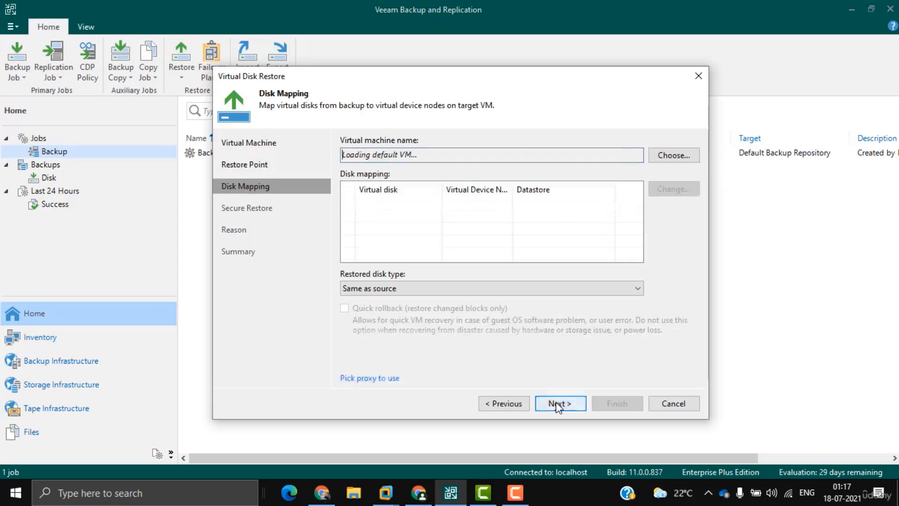
# Step: Target the existing win10 VM on 192.168.126.128 and map win10.vmdk for restore
pyautogui.click(683, 155)
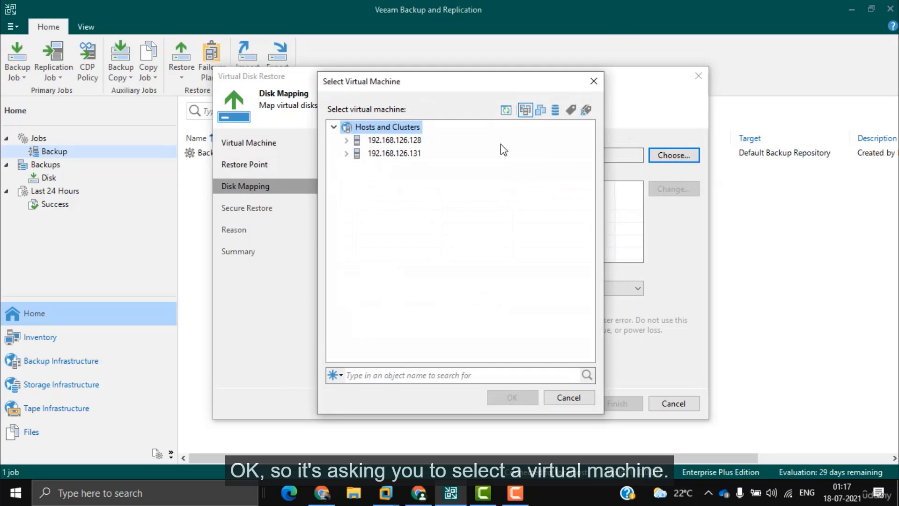
pyautogui.click(347, 141)
pyautogui.click(409, 151)
pyautogui.click(512, 395)
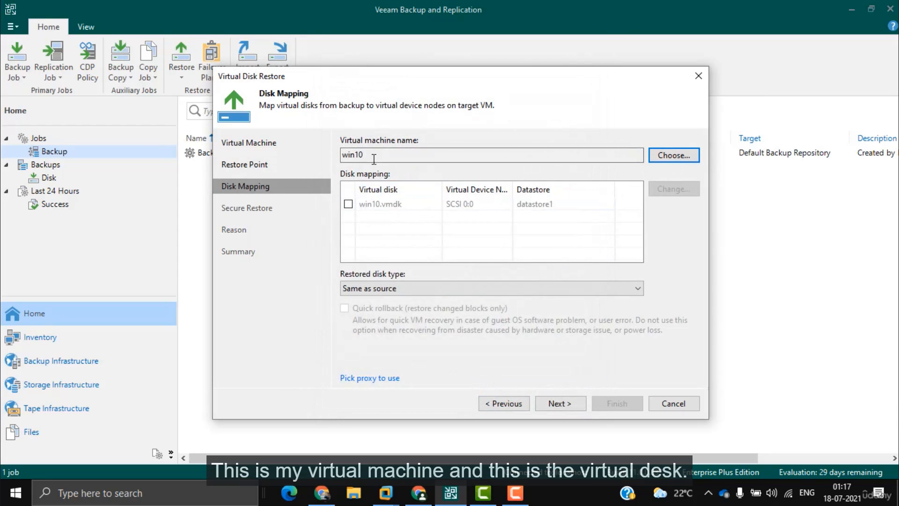
pyautogui.click(370, 204)
pyautogui.click(348, 203)
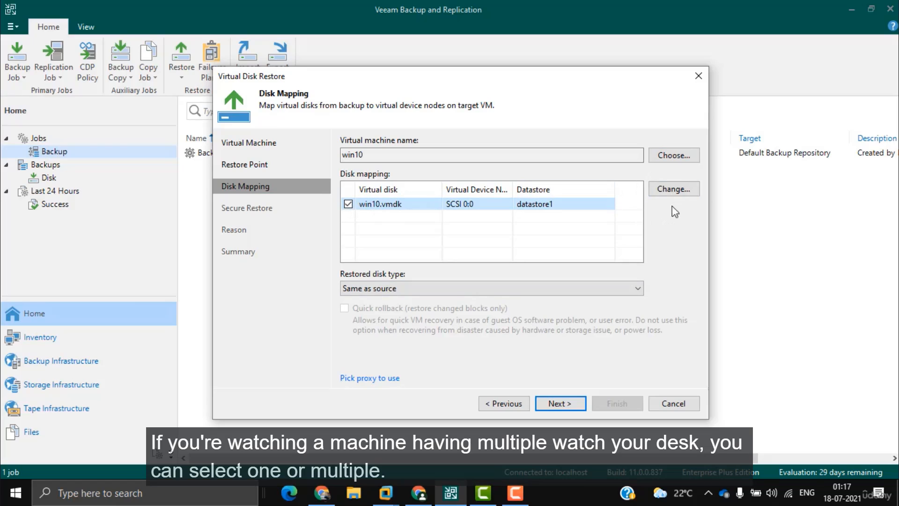
pyautogui.click(556, 404)
# Step: Accept disk replacement and power-off, enable power-on after restore, finish, and close the report
pyautogui.click(528, 260)
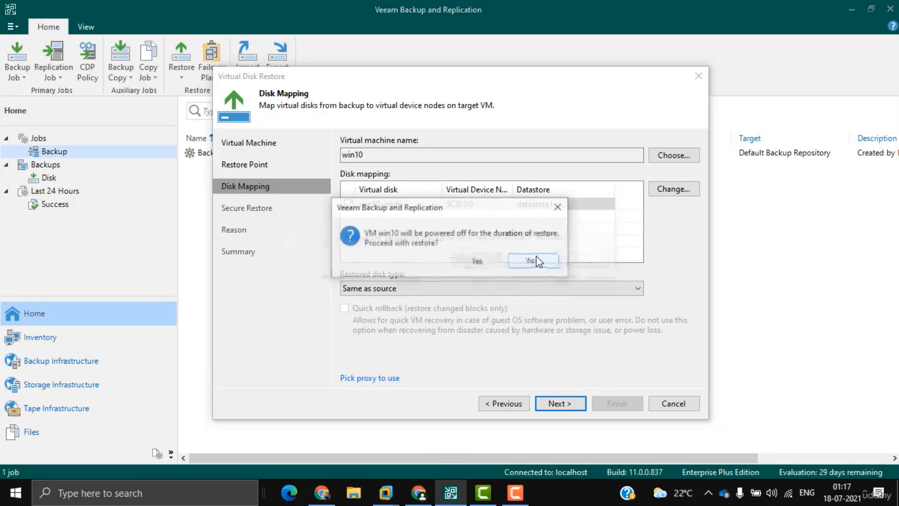
pyautogui.click(478, 261)
pyautogui.click(560, 403)
pyautogui.click(563, 404)
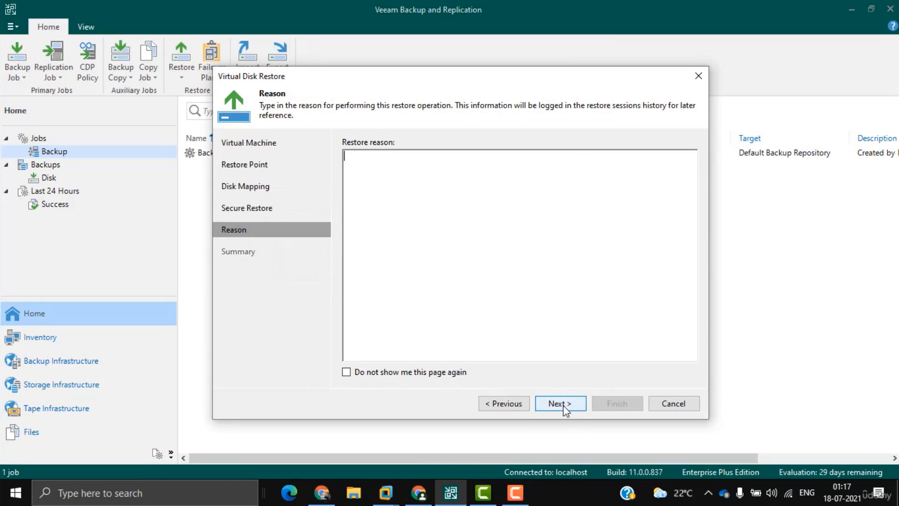
pyautogui.click(444, 375)
pyautogui.click(604, 403)
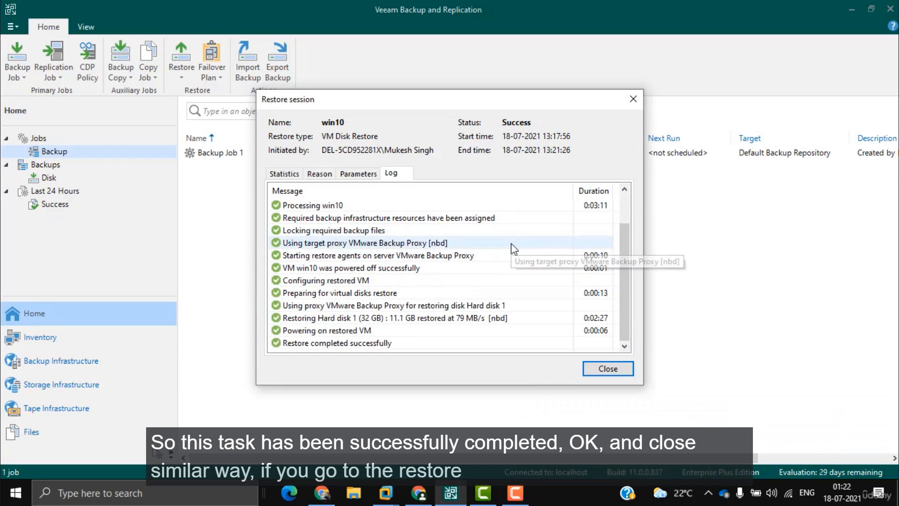
pyautogui.click(607, 370)
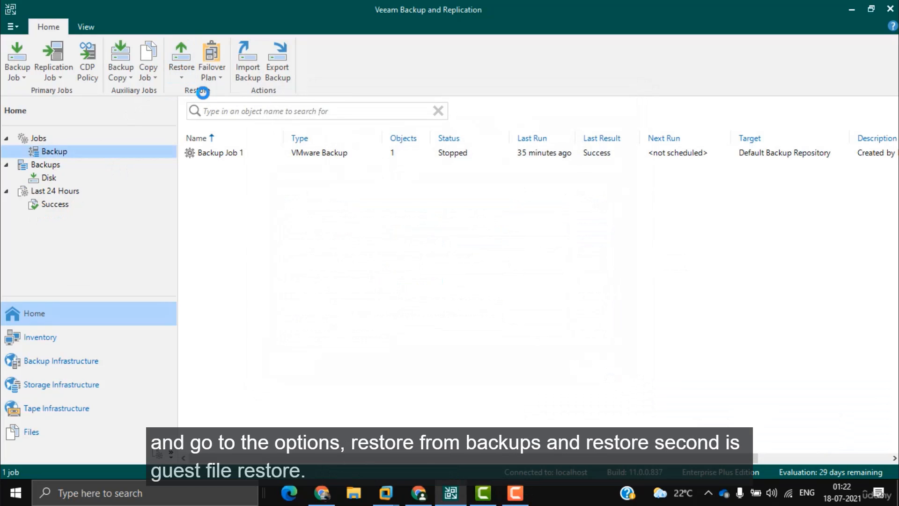
# Step: Launch a Microsoft Windows guest files restore of win10 from Backup Job 1 with default restore point
pyautogui.click(181, 65)
pyautogui.click(427, 176)
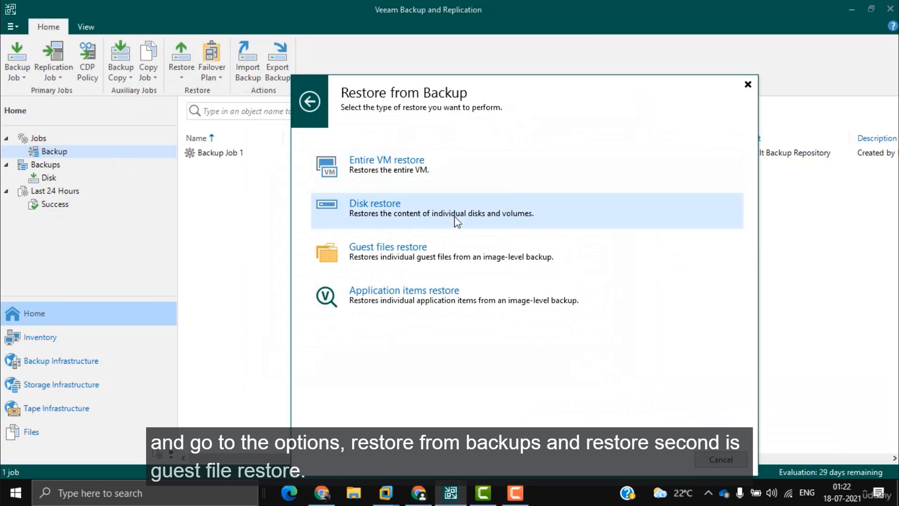
pyautogui.click(433, 257)
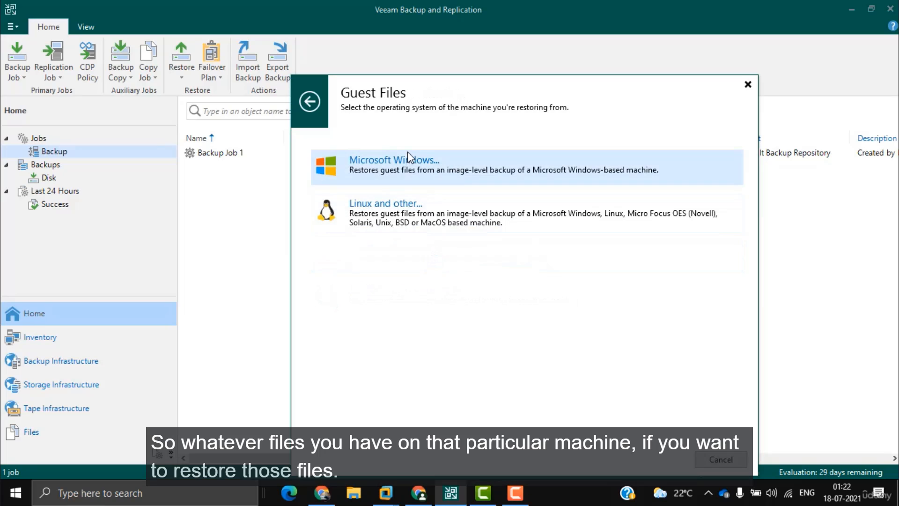
pyautogui.click(476, 169)
pyautogui.doubleClick(395, 166)
pyautogui.click(384, 179)
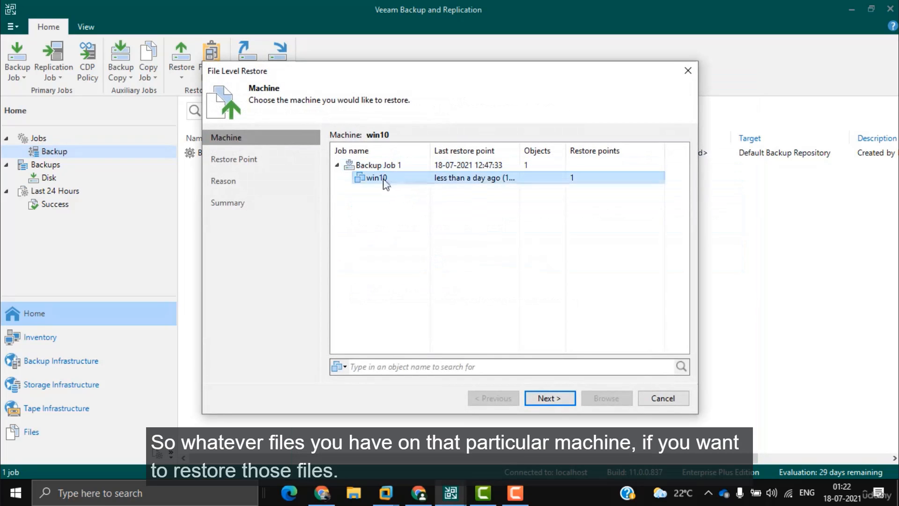
pyautogui.click(544, 398)
pyautogui.click(544, 399)
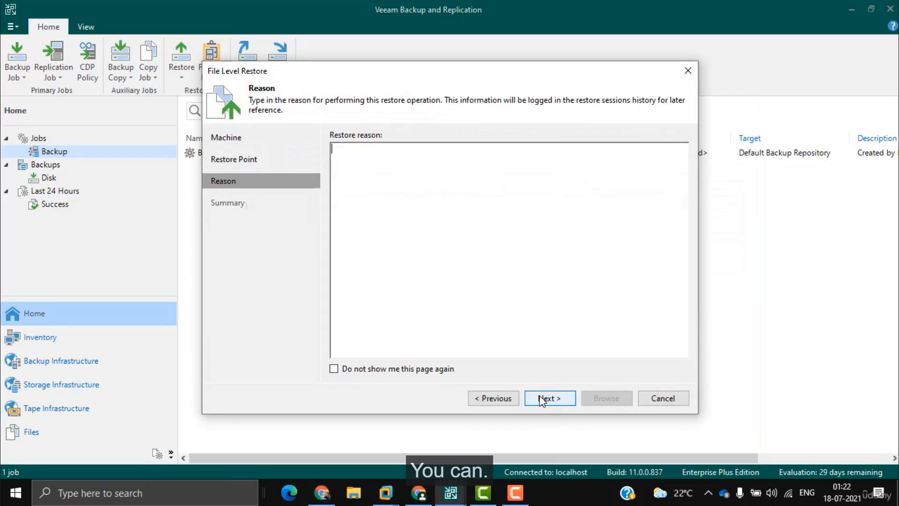
pyautogui.click(543, 398)
pyautogui.click(607, 399)
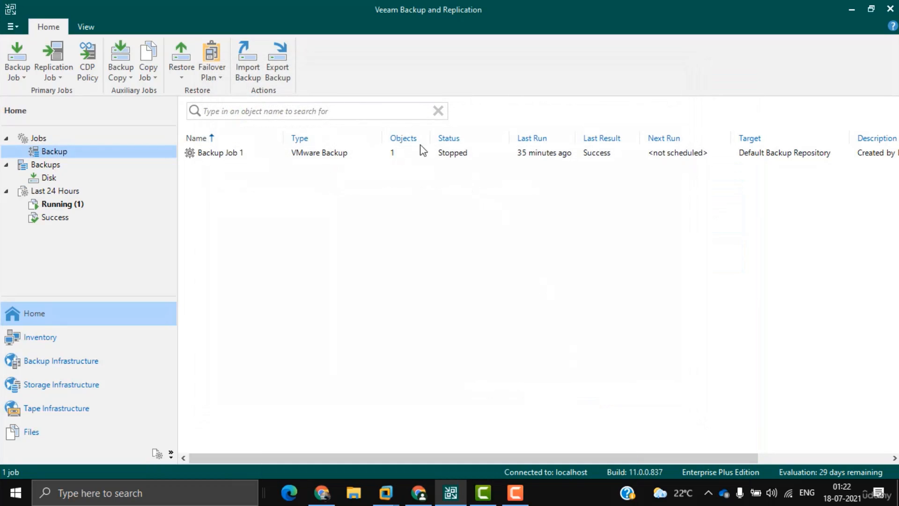
# Step: Open the running FLR_[win10] session's details from the Running list
pyautogui.click(98, 203)
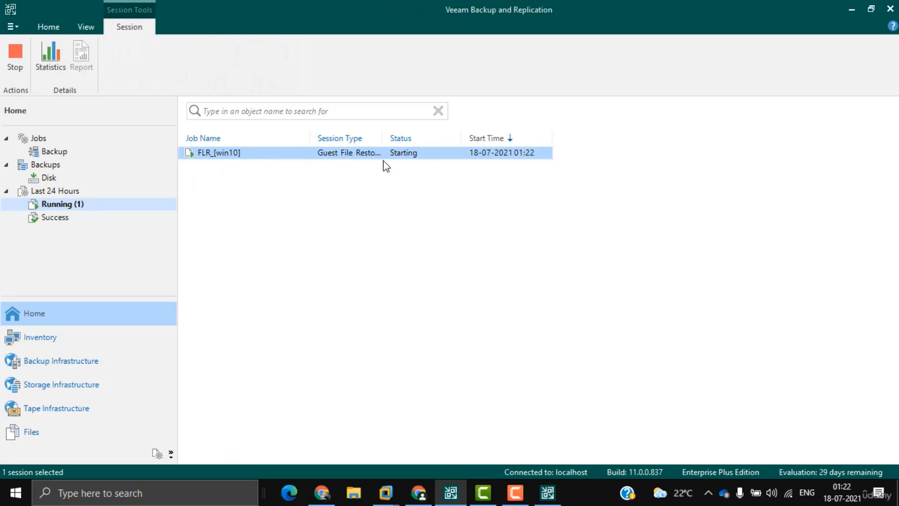
pyautogui.doubleClick(347, 153)
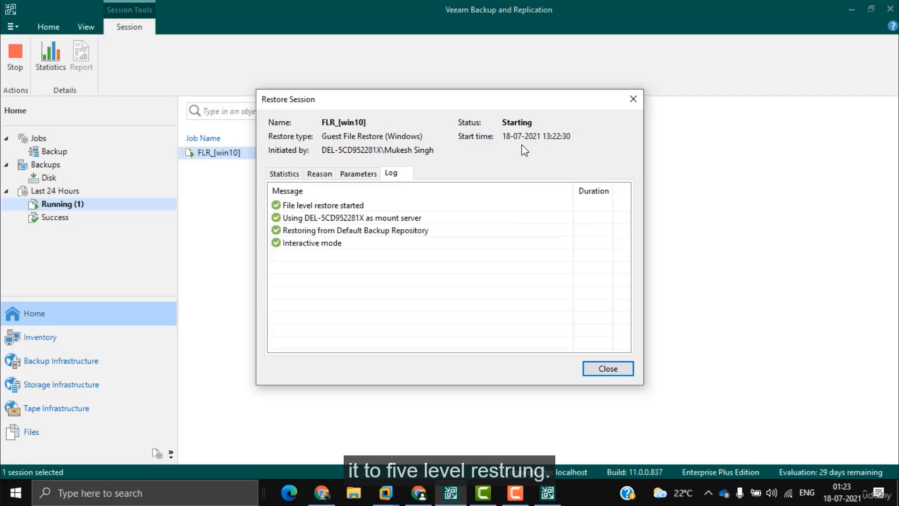
pyautogui.click(515, 492)
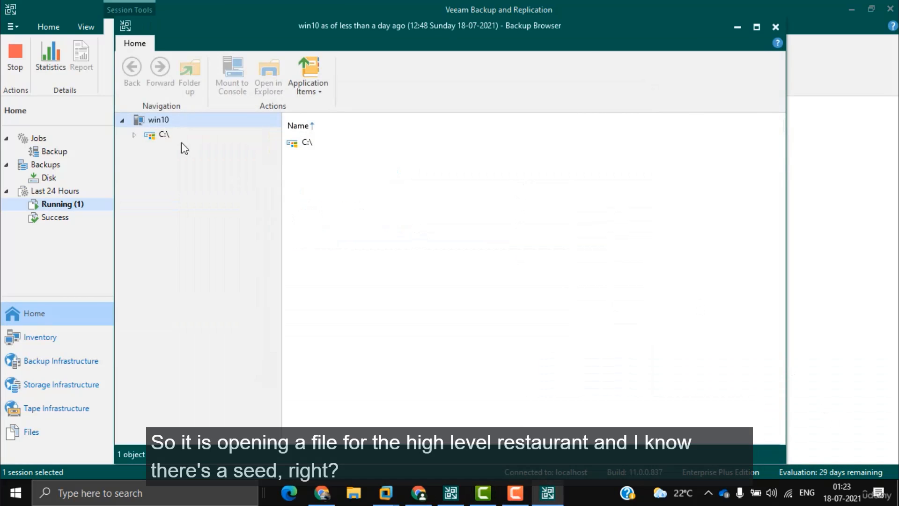
# Step: Browse the C:\ drive into Program Files (x86) and select the Windows Mail folder
pyautogui.click(134, 136)
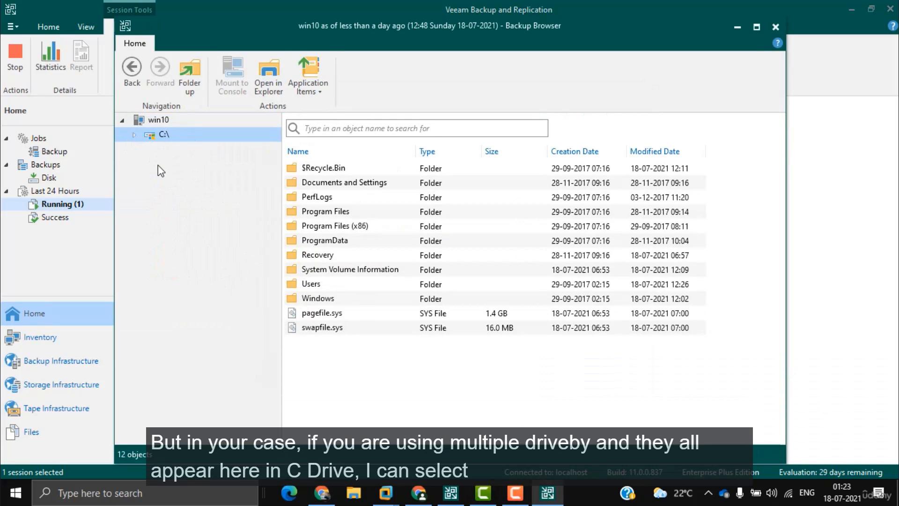
pyautogui.click(134, 136)
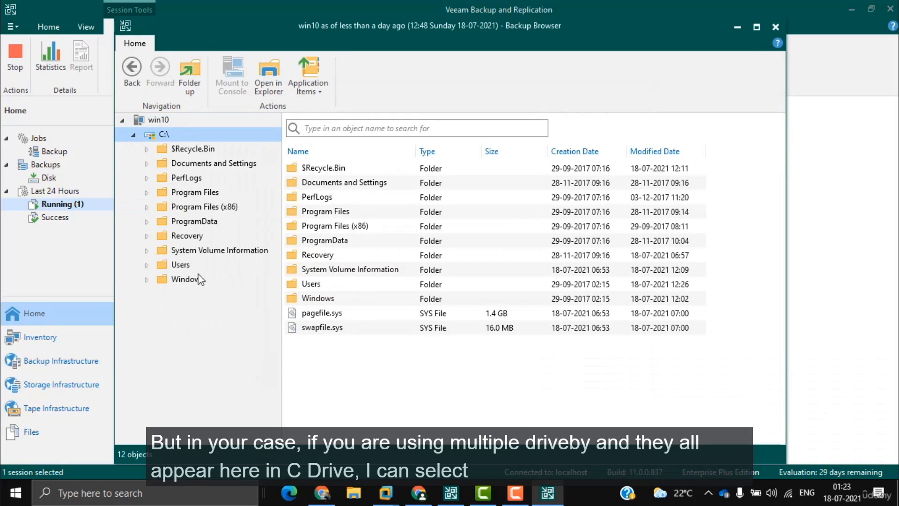
pyautogui.click(199, 279)
pyautogui.click(204, 206)
pyautogui.click(339, 274)
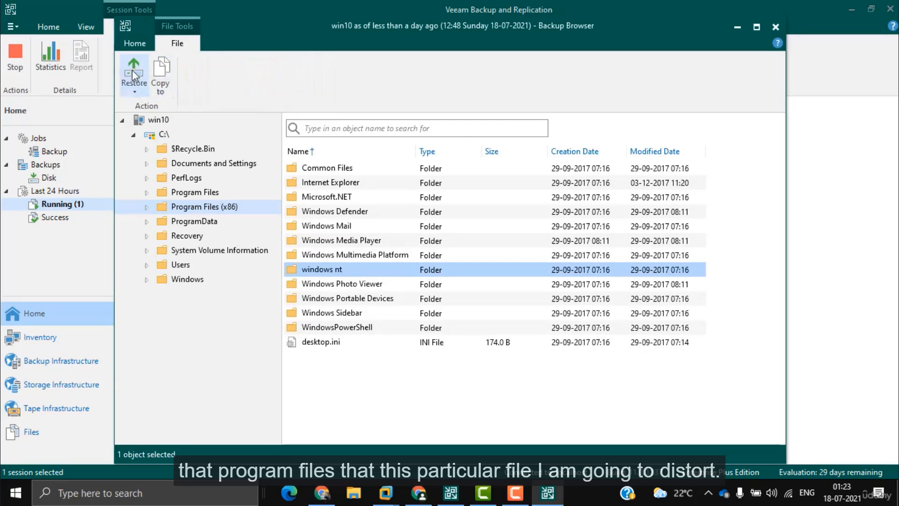
pyautogui.click(341, 230)
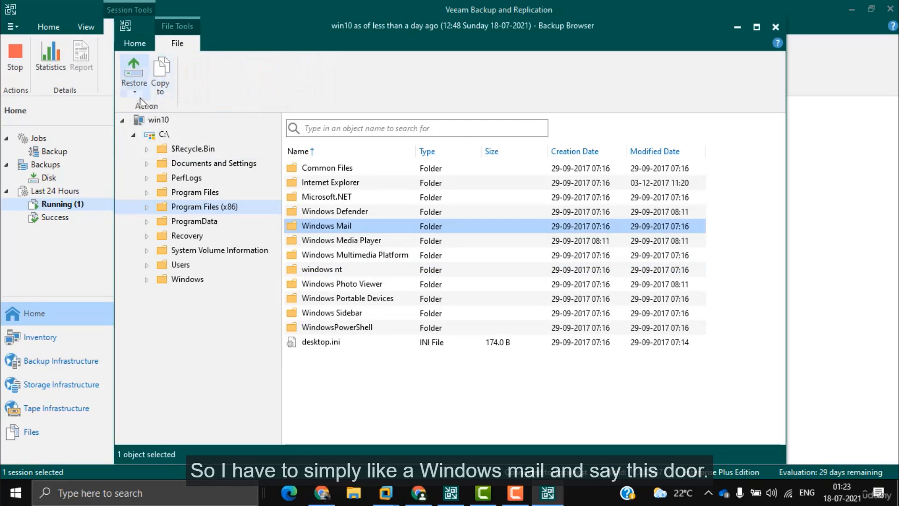
# Step: Try restoring Windows Mail with Overwrite, then internet explorer with Keep
pyautogui.click(134, 77)
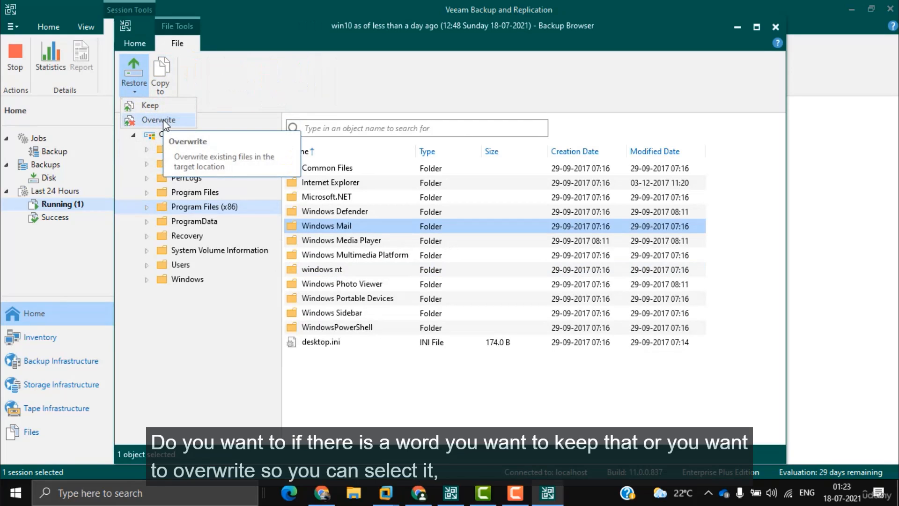
pyautogui.click(163, 121)
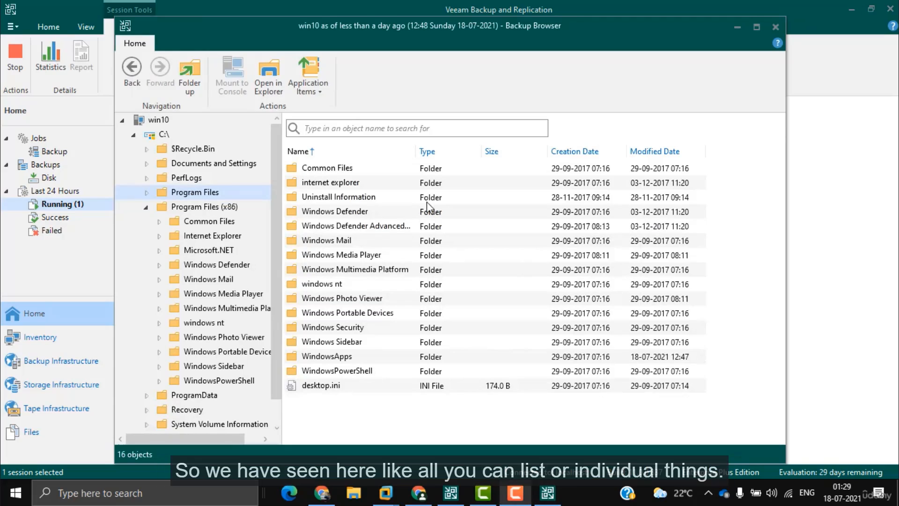
pyautogui.click(330, 183)
pyautogui.click(133, 72)
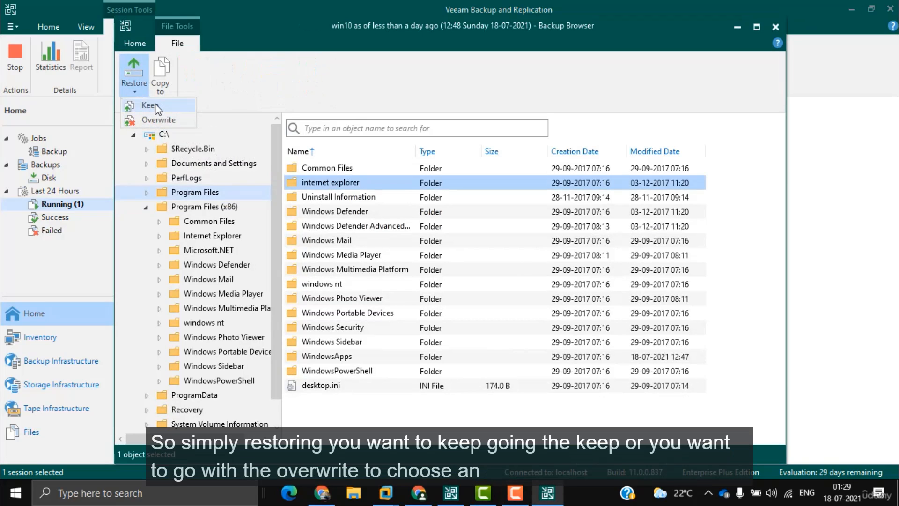
pyautogui.click(155, 103)
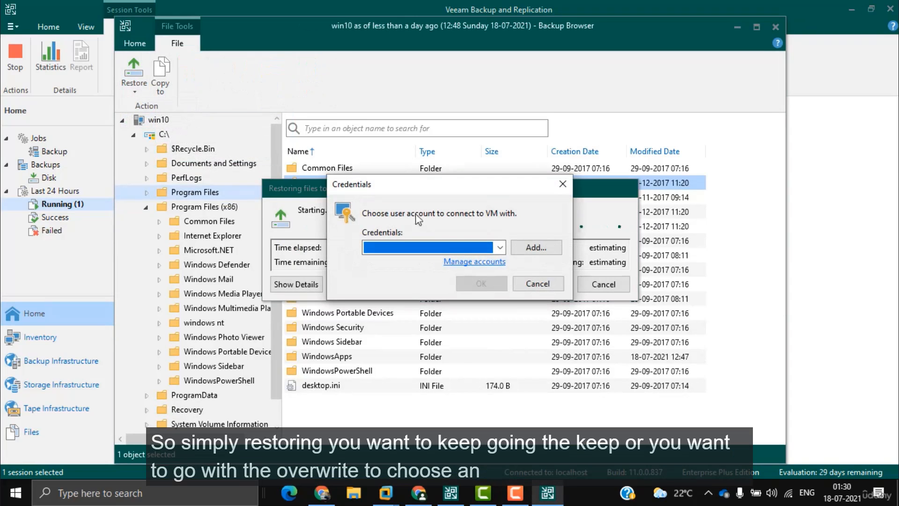
# Step: Cancel the credentials prompts, then close the Backup Browser and the restore session window
pyautogui.click(532, 245)
pyautogui.click(573, 185)
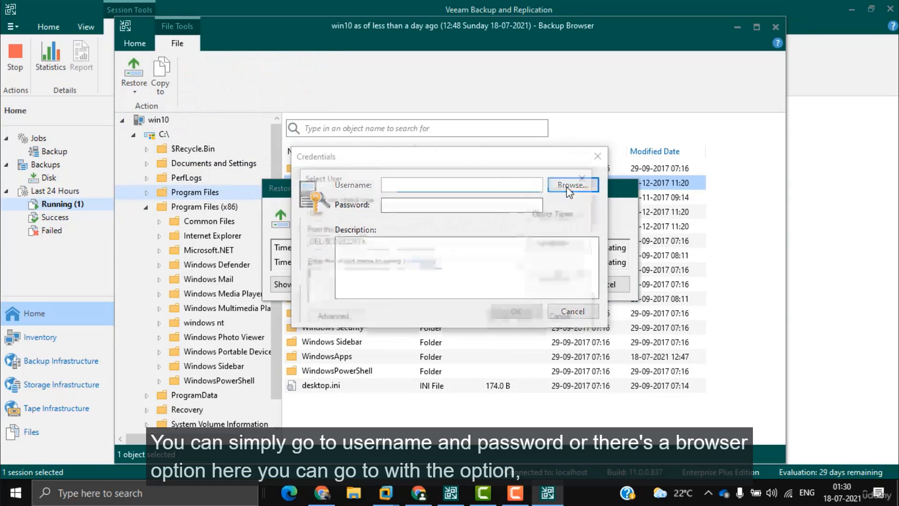
pyautogui.click(550, 215)
pyautogui.press('Return')
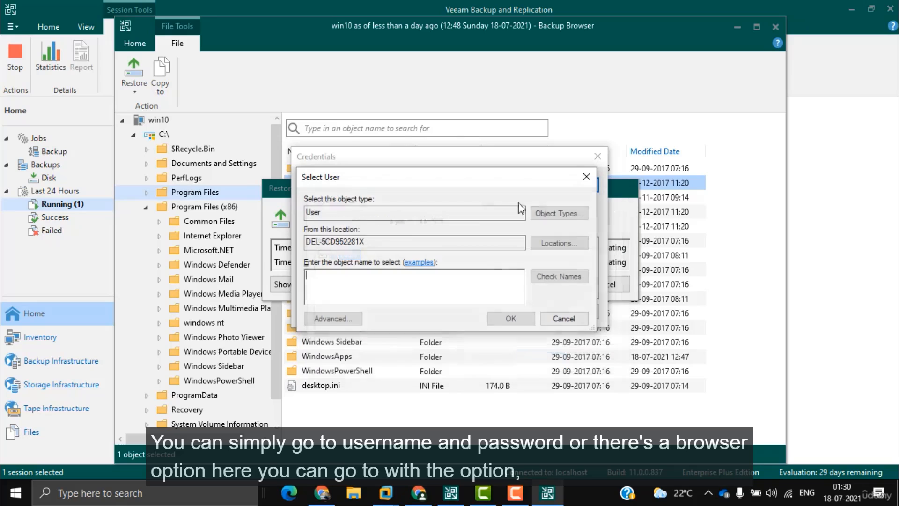
pyautogui.click(552, 313)
pyautogui.click(573, 312)
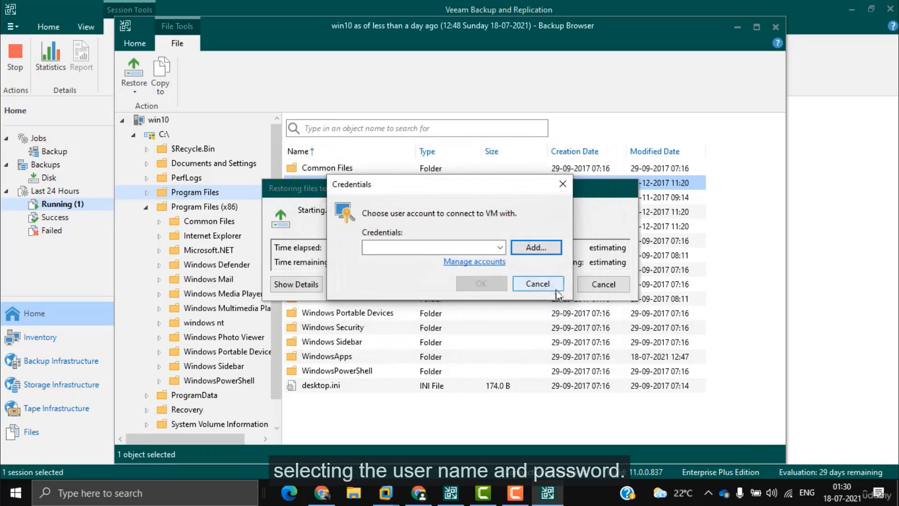
pyautogui.click(539, 281)
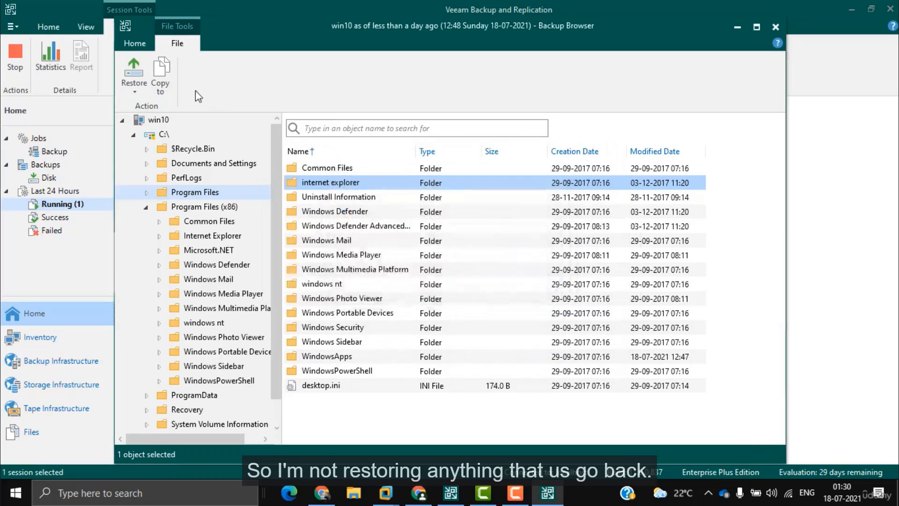
pyautogui.click(774, 29)
pyautogui.click(606, 368)
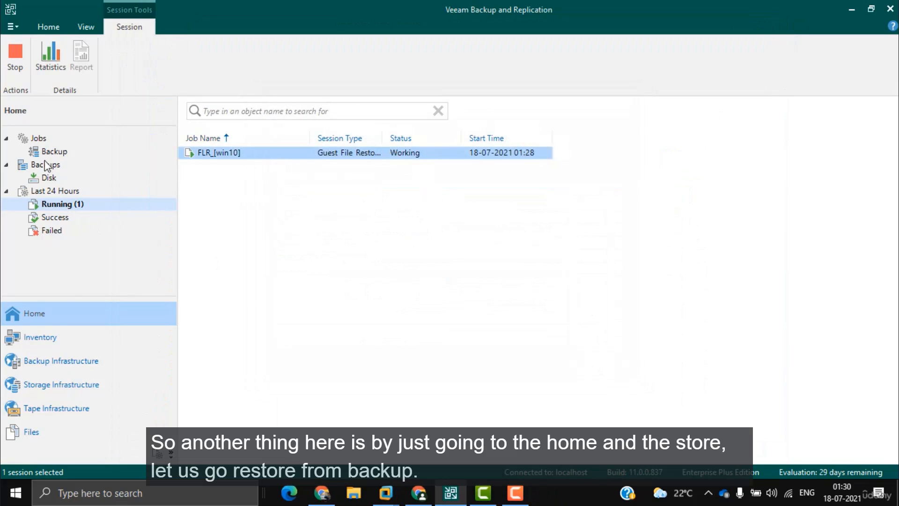
# Step: From Home, choose a VMware vSphere restore from backup and pick Application items restore
pyautogui.click(40, 338)
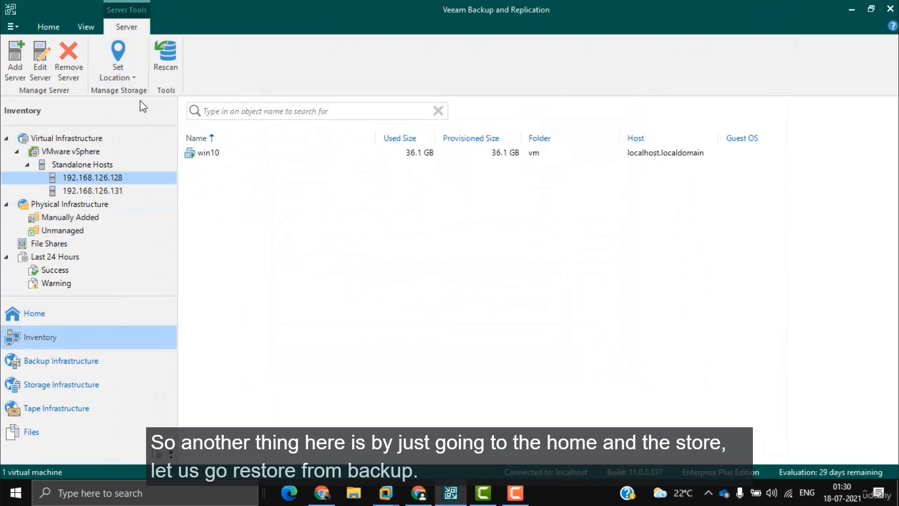
pyautogui.click(59, 317)
pyautogui.click(181, 71)
pyautogui.click(220, 91)
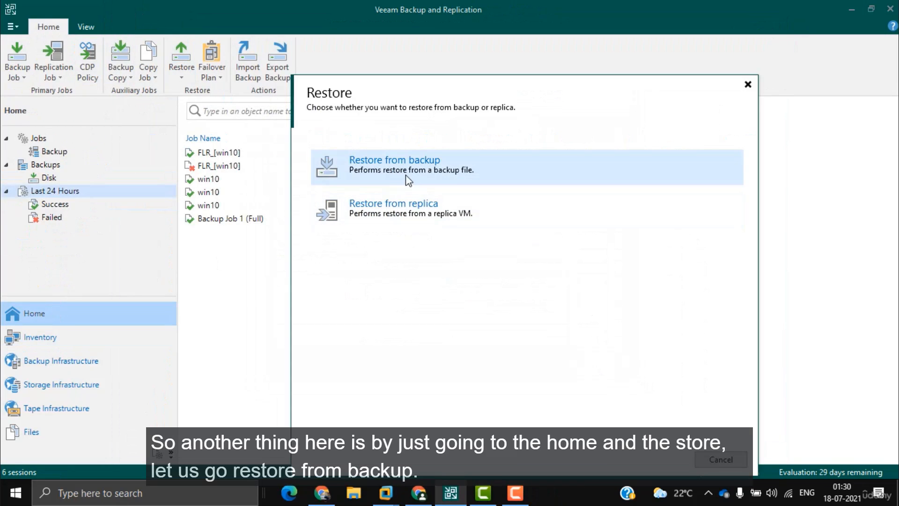
pyautogui.click(466, 173)
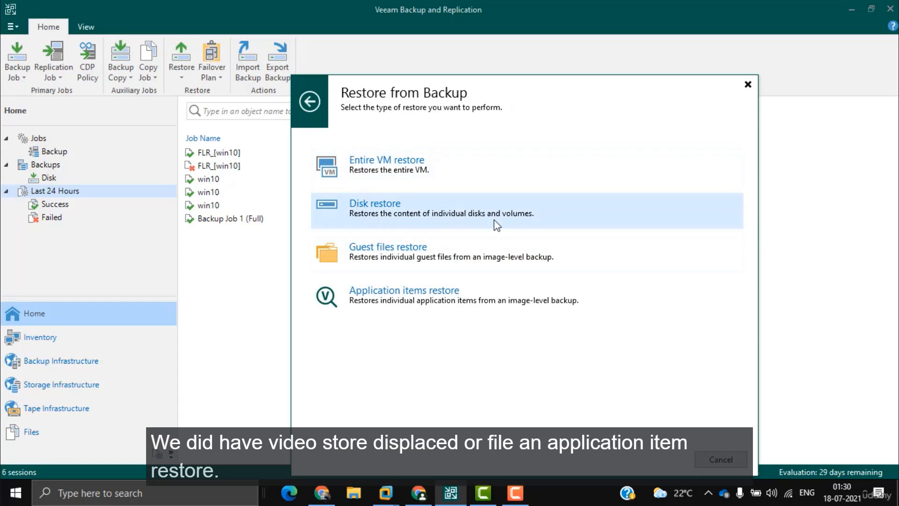
pyautogui.click(424, 303)
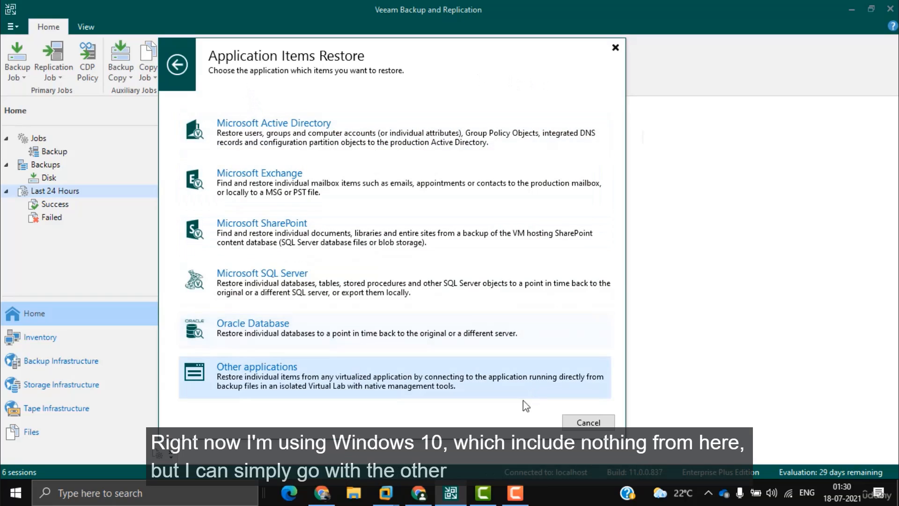
# Step: Agree to download the Other applications wizard, then reopen the vSphere restore's backup-or-replica page
pyautogui.click(283, 380)
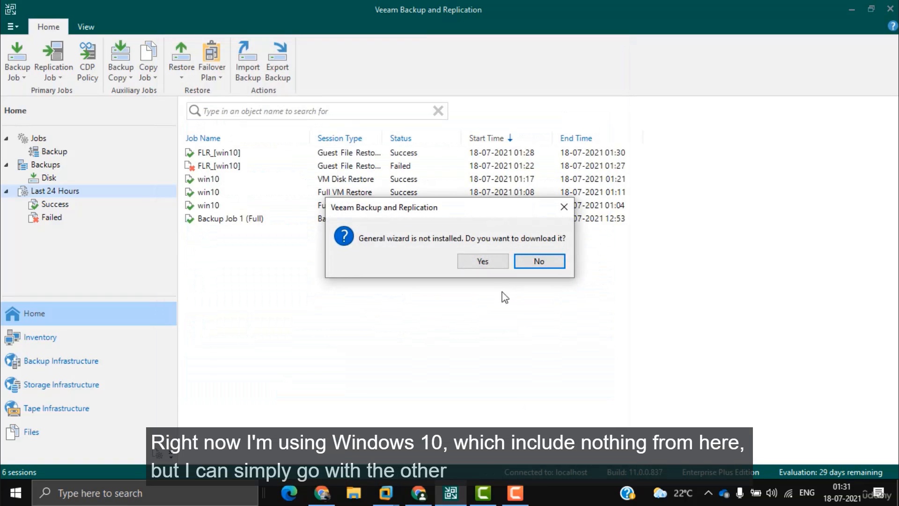
pyautogui.click(483, 261)
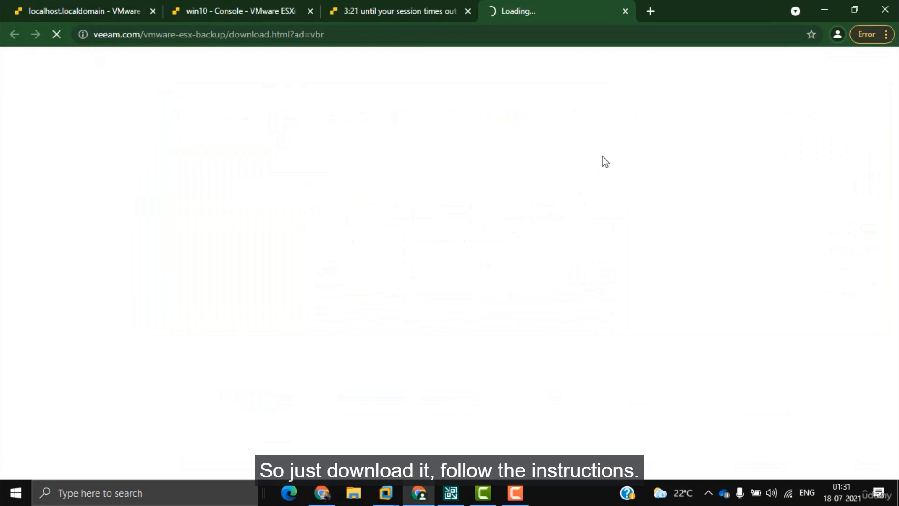
pyautogui.click(450, 493)
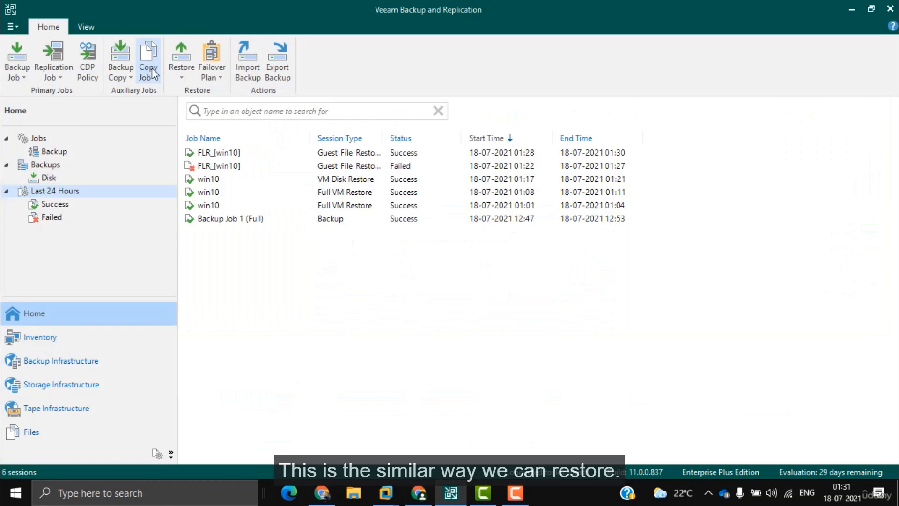
pyautogui.click(181, 58)
pyautogui.click(220, 91)
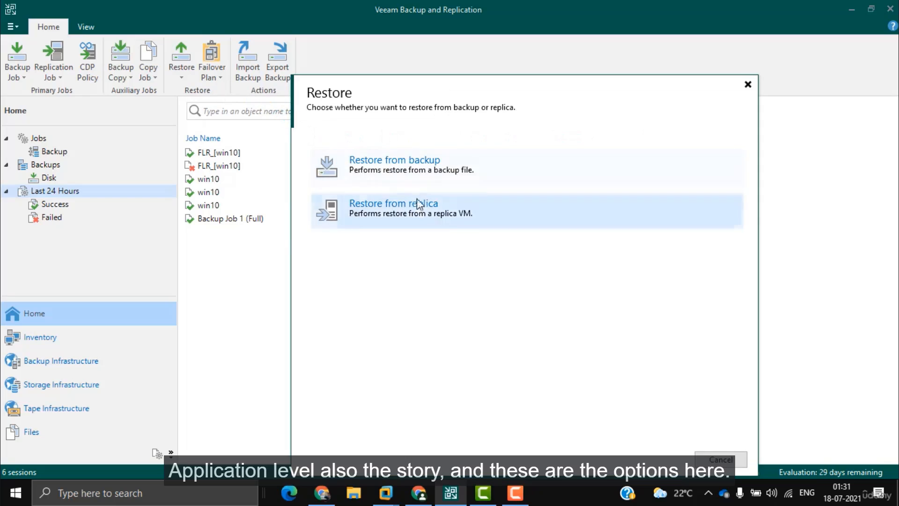
pyautogui.click(375, 165)
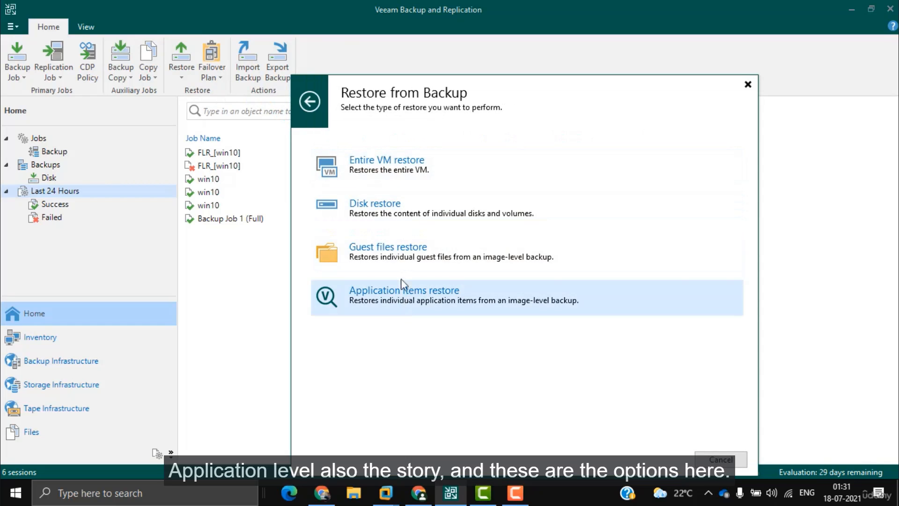
pyautogui.click(308, 105)
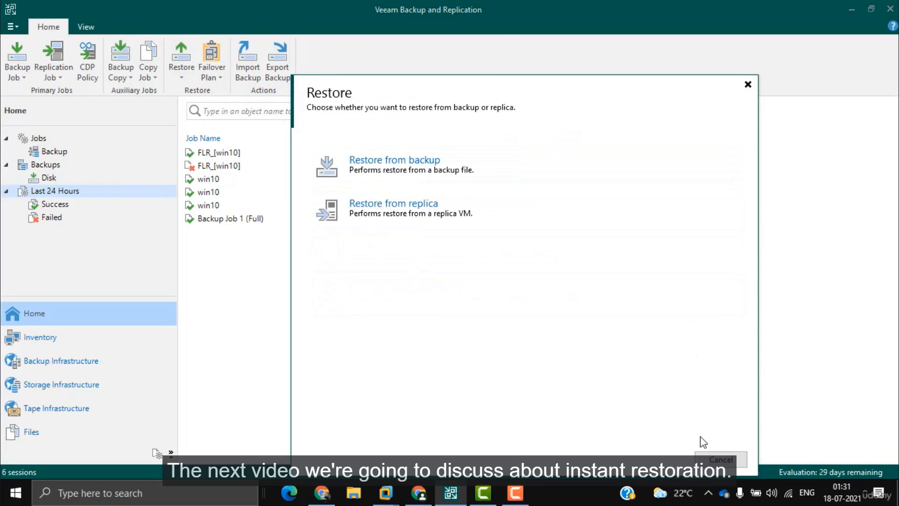
# Step: Cancel the Restore dialog and launch a virtual machine Replication Job wizard
pyautogui.click(737, 465)
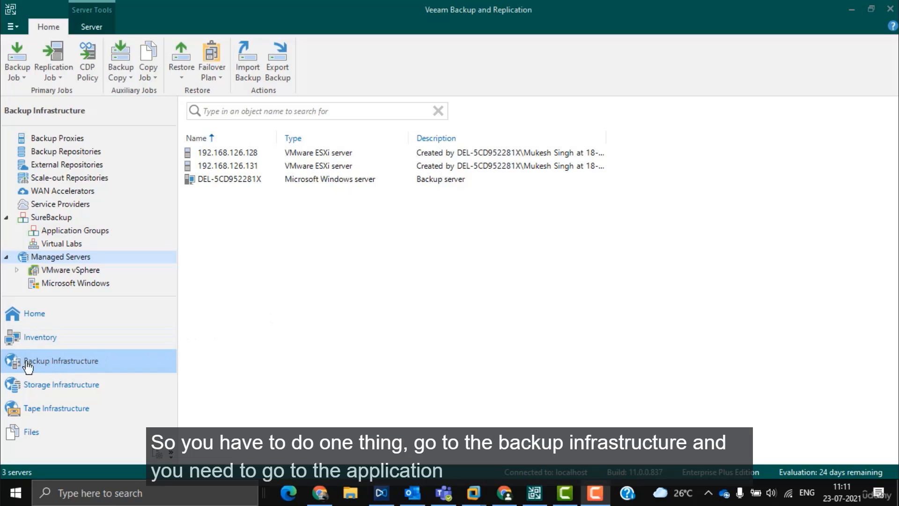
pyautogui.click(58, 79)
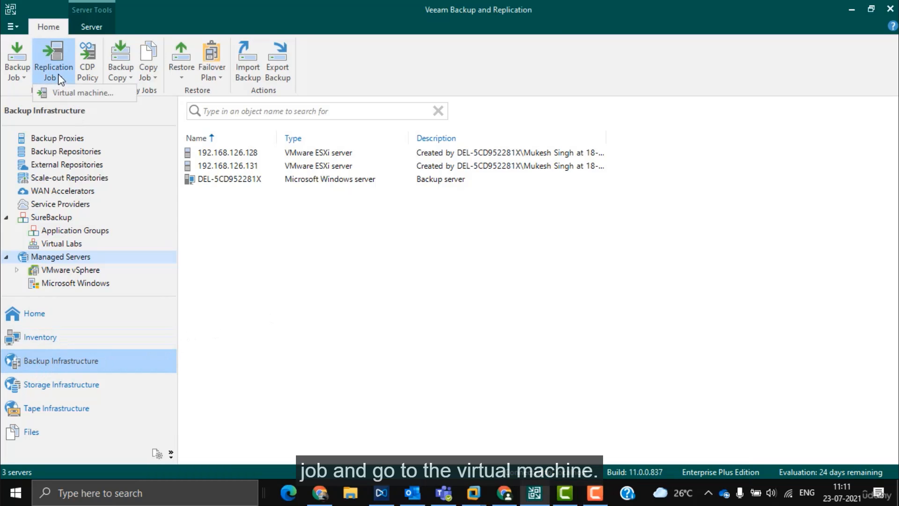
pyautogui.click(81, 94)
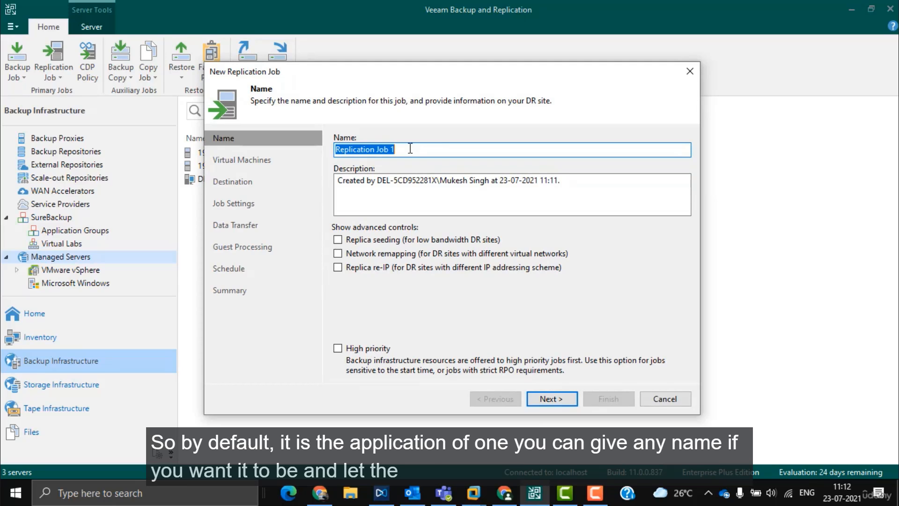
# Step: Keep the name Replication Job 1 and add win10 from host 192.168.126.128
pyautogui.click(551, 399)
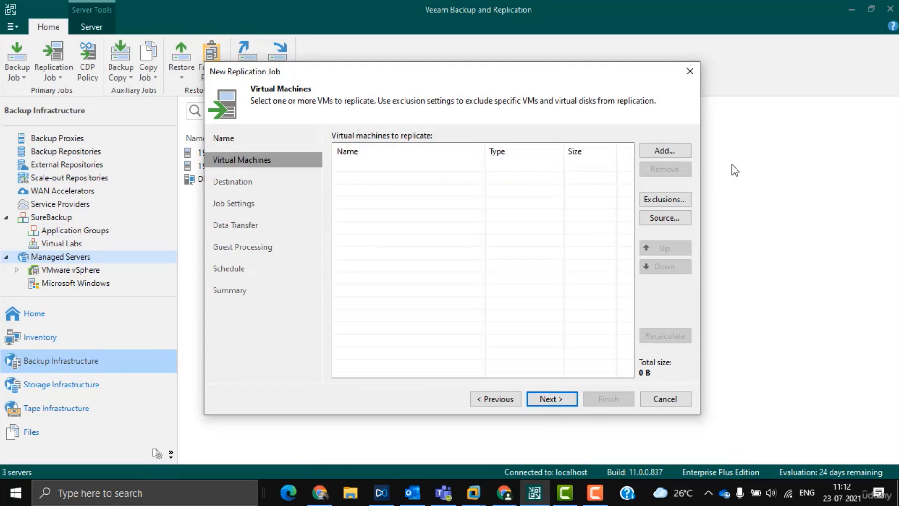
pyautogui.click(667, 152)
pyautogui.doubleClick(398, 136)
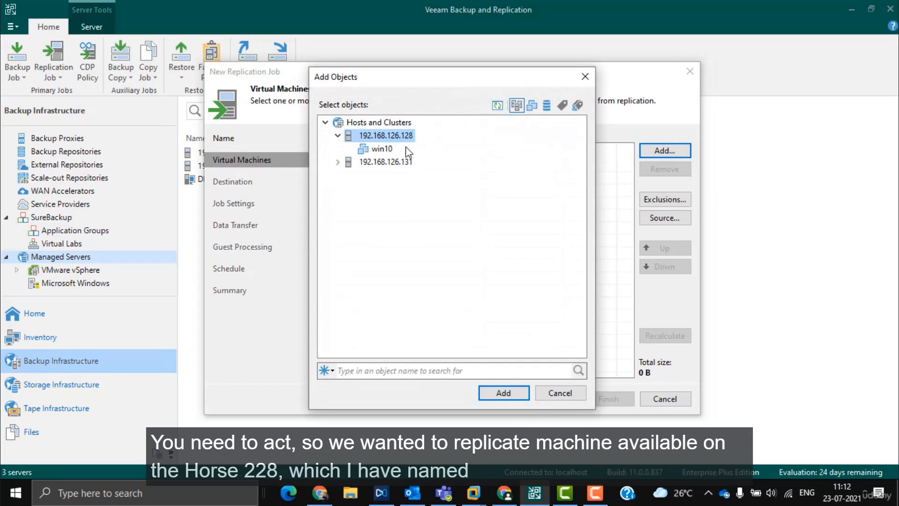
pyautogui.click(379, 149)
pyautogui.click(393, 135)
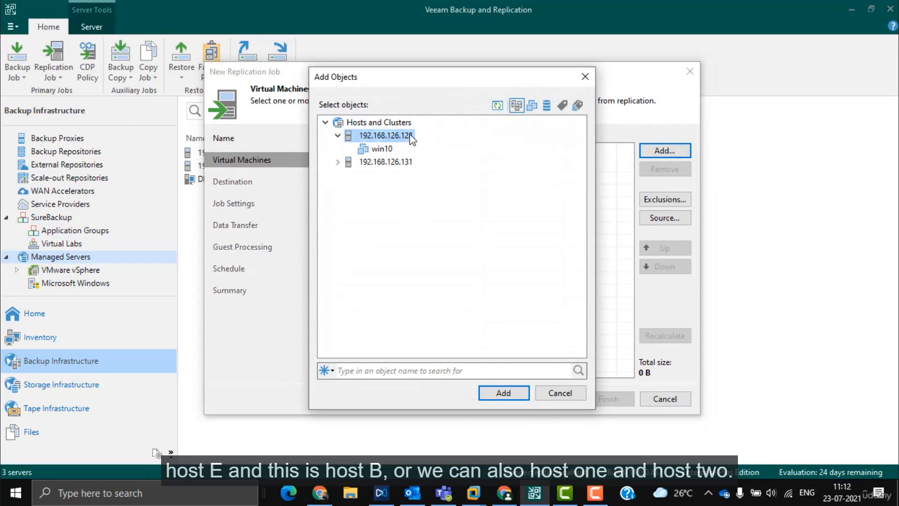
pyautogui.click(404, 163)
pyautogui.click(378, 149)
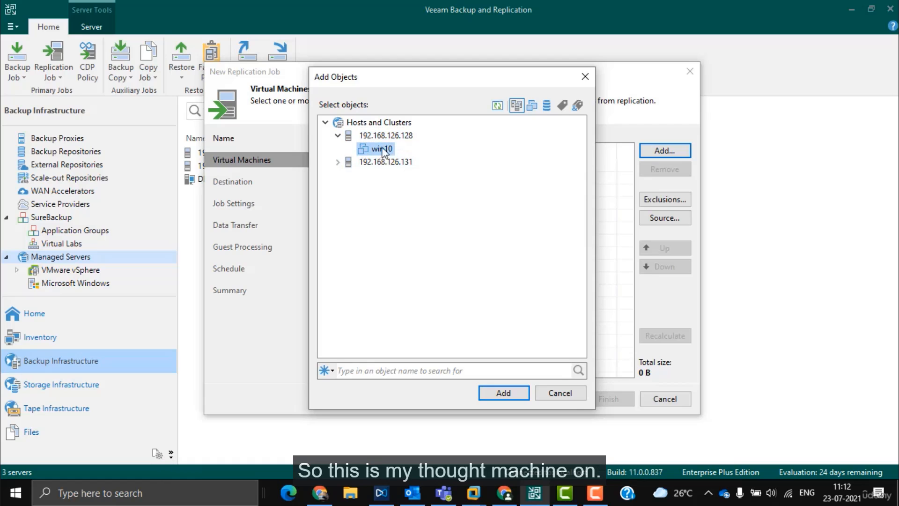
pyautogui.click(499, 394)
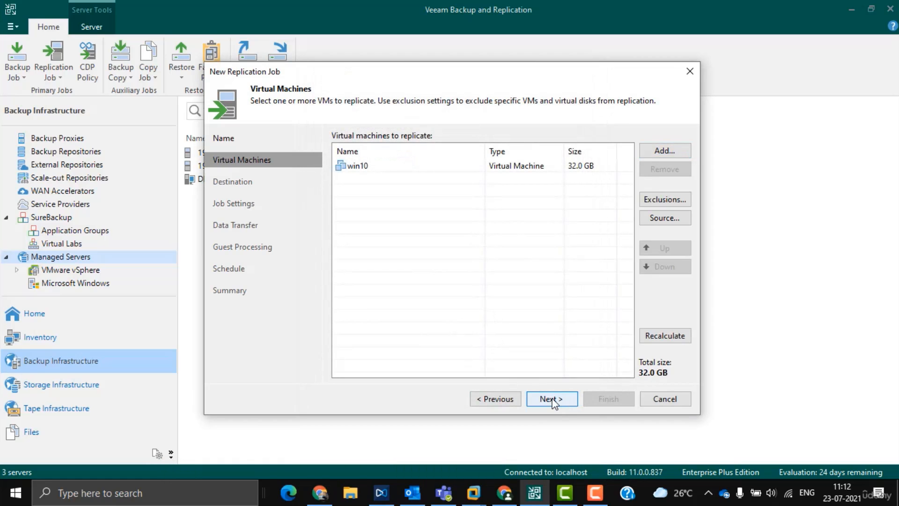
# Step: Leave the replica data source as From production storage, not Backup Repository 1
pyautogui.click(674, 219)
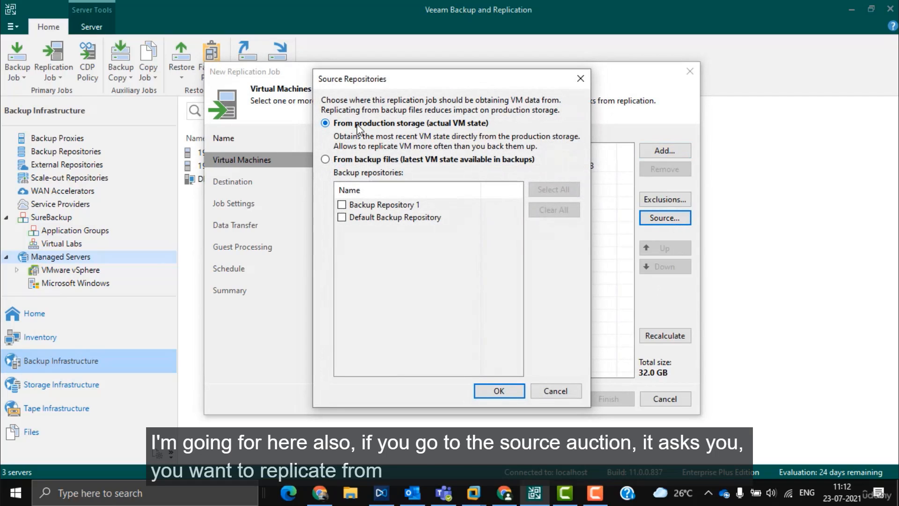
pyautogui.moveTo(419, 115)
pyautogui.mouseDown()
pyautogui.moveTo(360, 148)
pyautogui.moveTo(399, 107)
pyautogui.mouseUp()
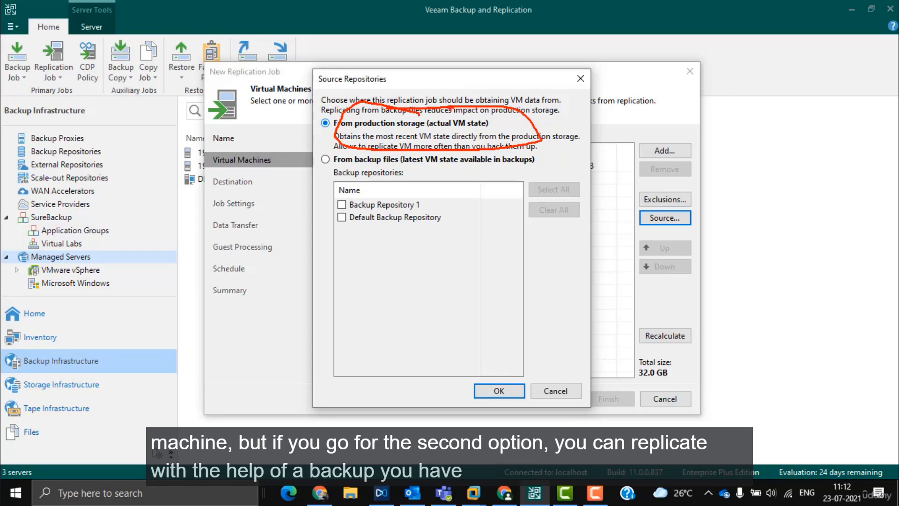
pyautogui.click(404, 159)
pyautogui.click(342, 204)
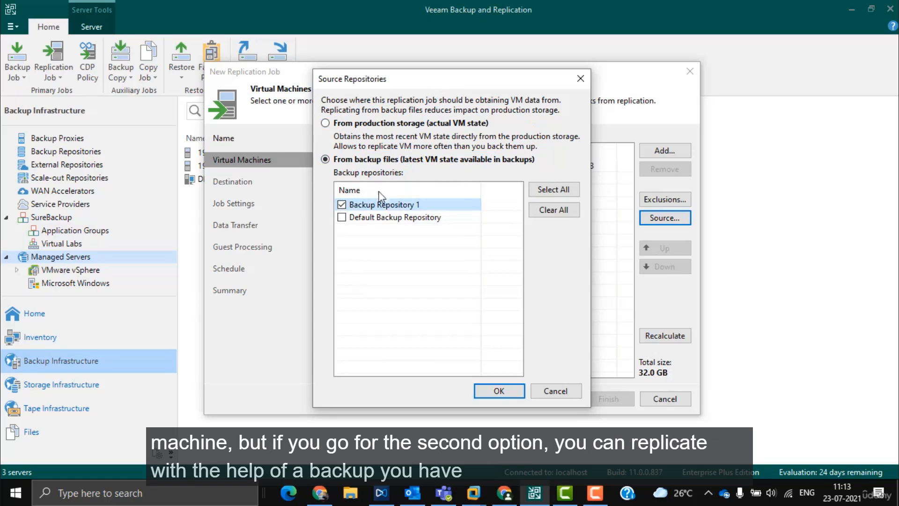
pyautogui.click(344, 205)
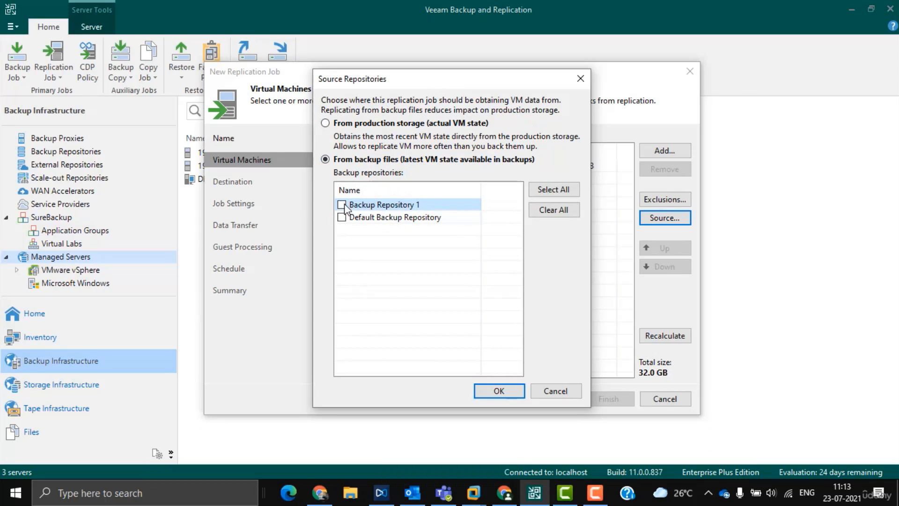
pyautogui.click(327, 123)
pyautogui.click(498, 390)
# Step: Set host 192.168.126.131 as the replication destination
pyautogui.click(553, 399)
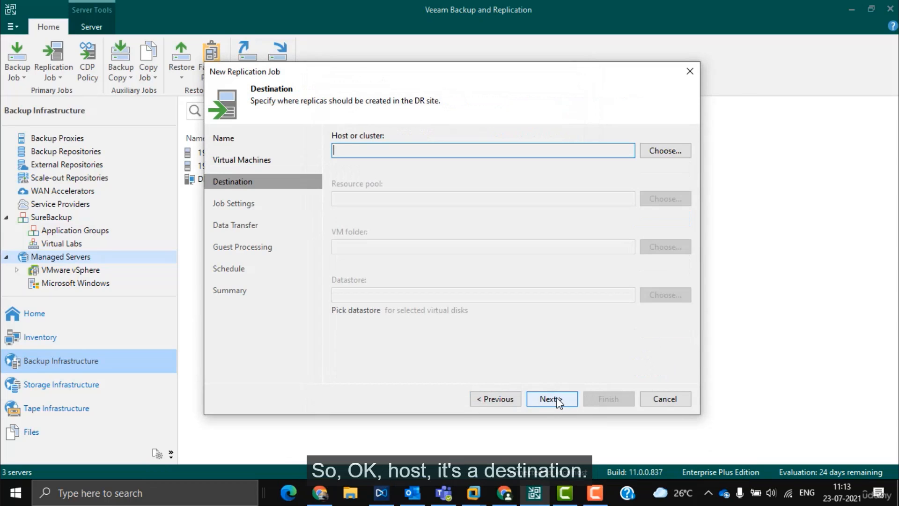
pyautogui.click(677, 150)
pyautogui.click(395, 142)
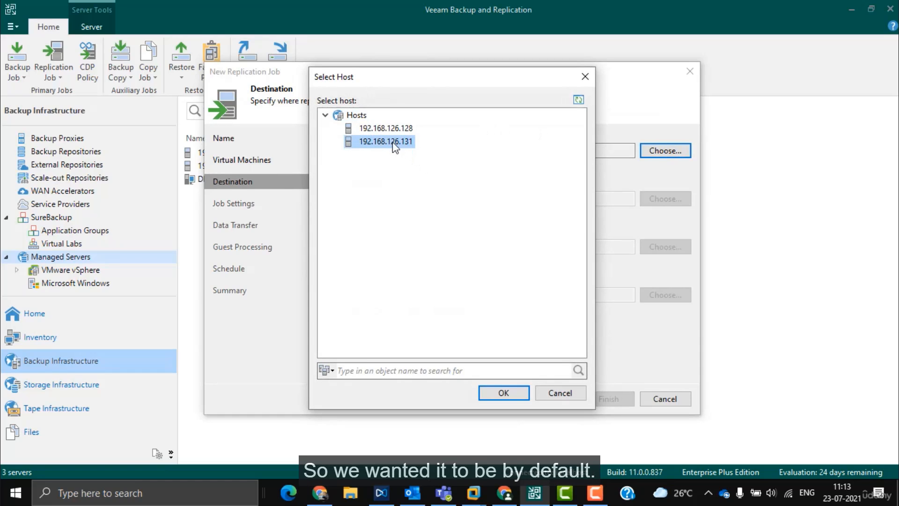
pyautogui.moveTo(413, 127)
pyautogui.mouseDown()
pyautogui.moveTo(467, 119)
pyautogui.moveTo(471, 137)
pyautogui.moveTo(521, 120)
pyautogui.moveTo(413, 156)
pyautogui.mouseUp()
pyautogui.moveTo(404, 173)
pyautogui.mouseDown()
pyautogui.moveTo(415, 151)
pyautogui.moveTo(449, 166)
pyautogui.mouseUp()
pyautogui.press('Escape')
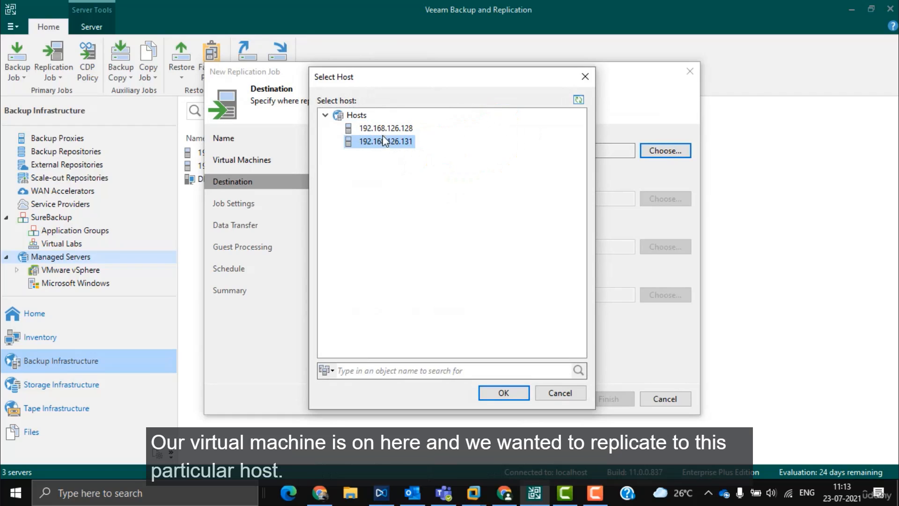
pyautogui.click(508, 392)
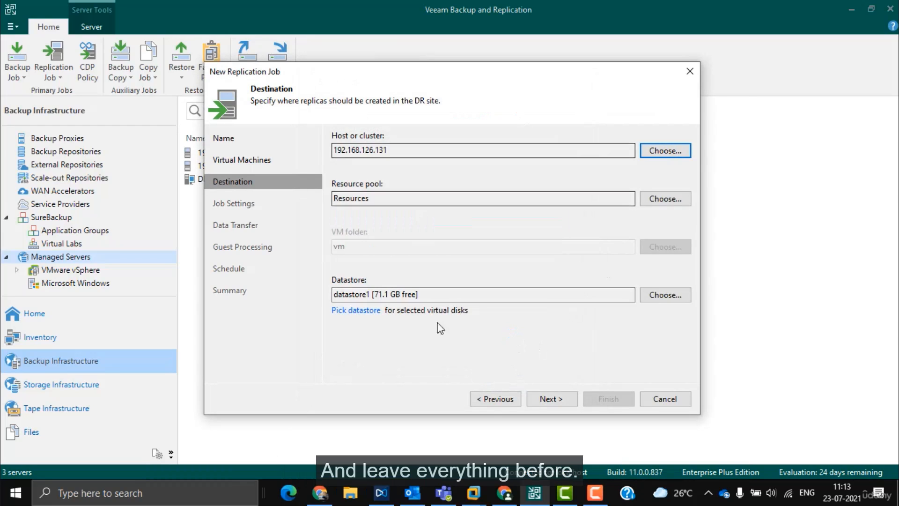
# Step: Accept default destination settings and check the _replica name suffix in Job Settings
pyautogui.click(549, 399)
pyautogui.click(549, 399)
pyautogui.click(499, 401)
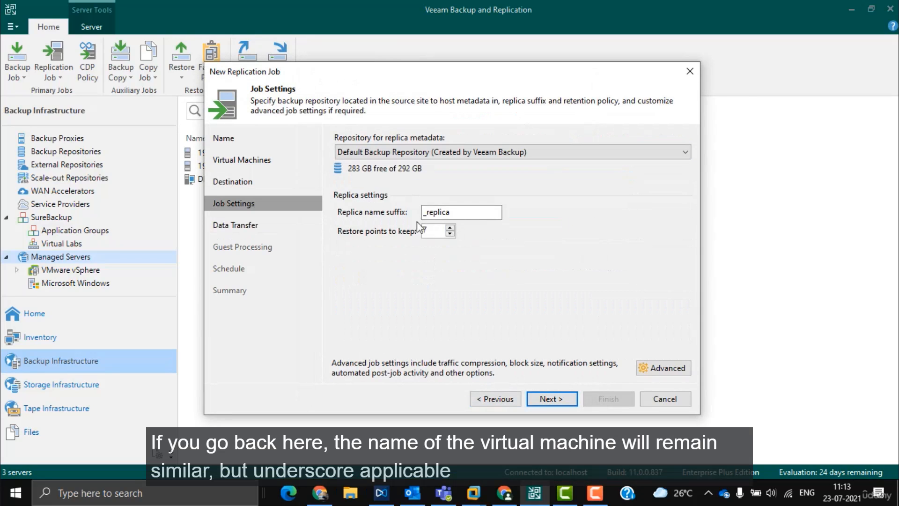
pyautogui.moveTo(462, 213); pyautogui.dragTo(419, 214)
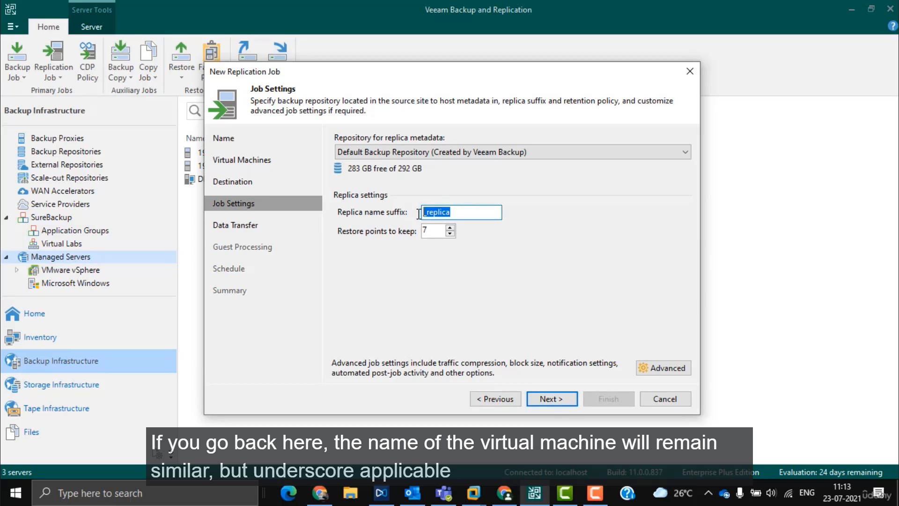
# Step: Keep default data transfer, guest processing and schedule, finish the job, and view running jobs
pyautogui.click(549, 398)
pyautogui.click(549, 398)
pyautogui.click(549, 398)
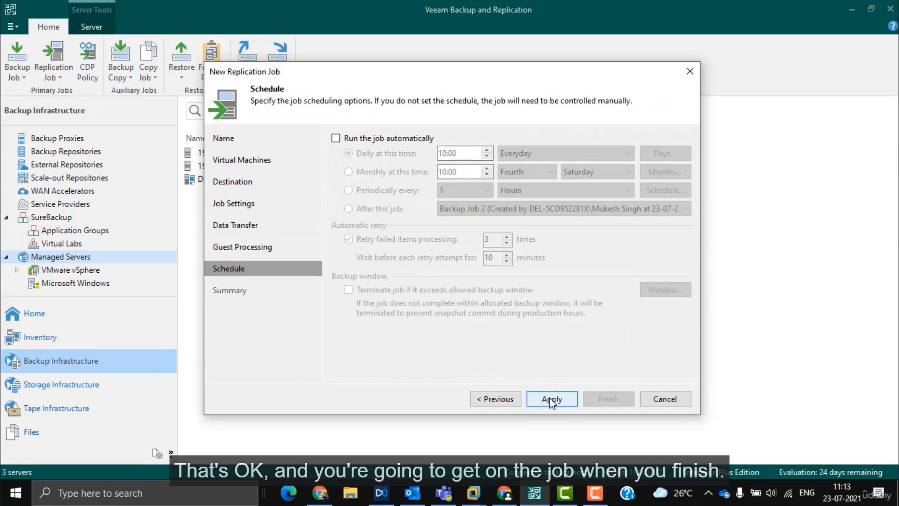
pyautogui.click(549, 398)
pyautogui.click(609, 398)
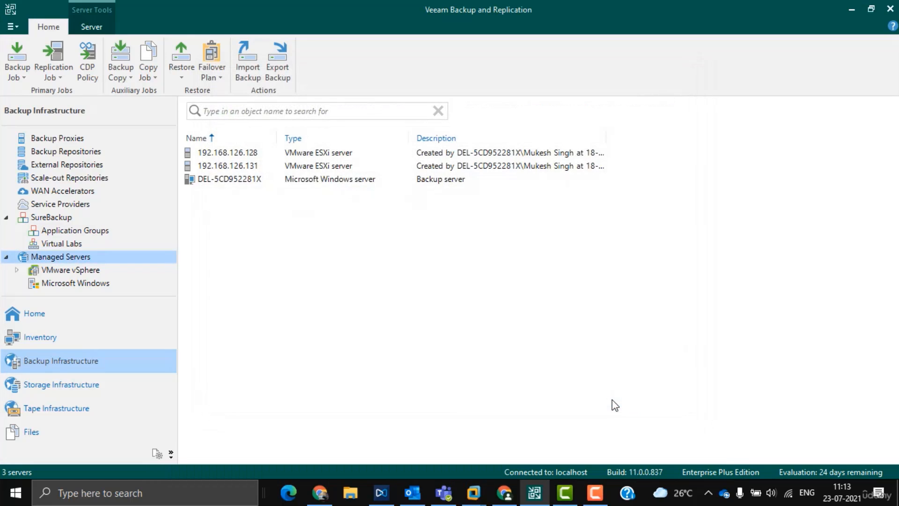
pyautogui.click(34, 312)
pyautogui.click(70, 231)
# Step: Watch Replication Job 1's session until it succeeds, then list the replication jobs
pyautogui.click(248, 153)
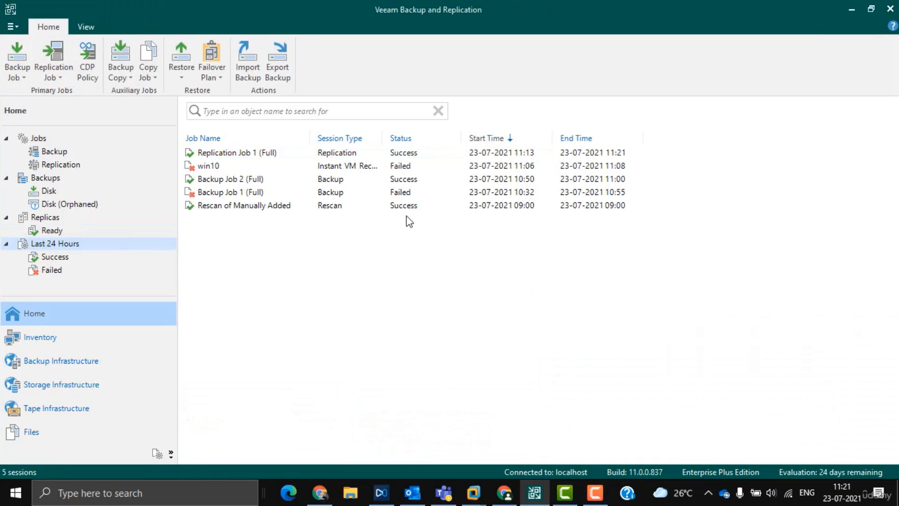
pyautogui.click(232, 154)
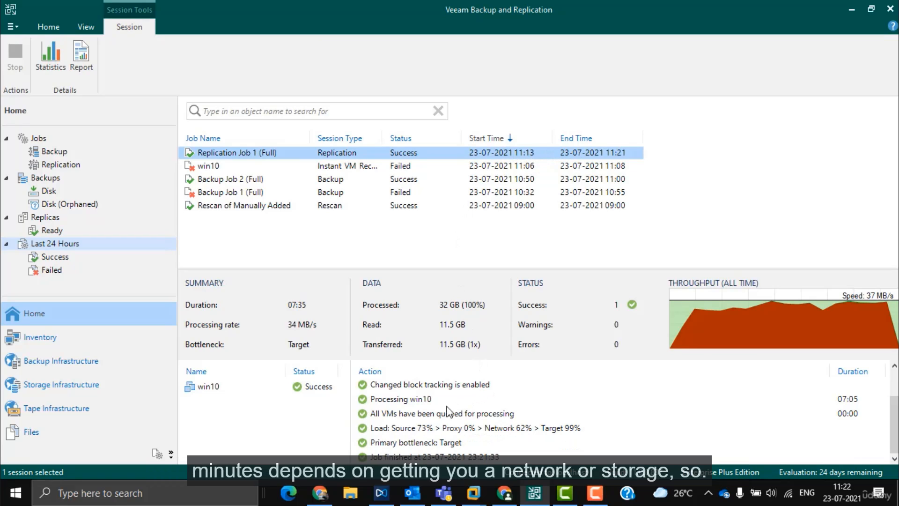
pyautogui.click(57, 165)
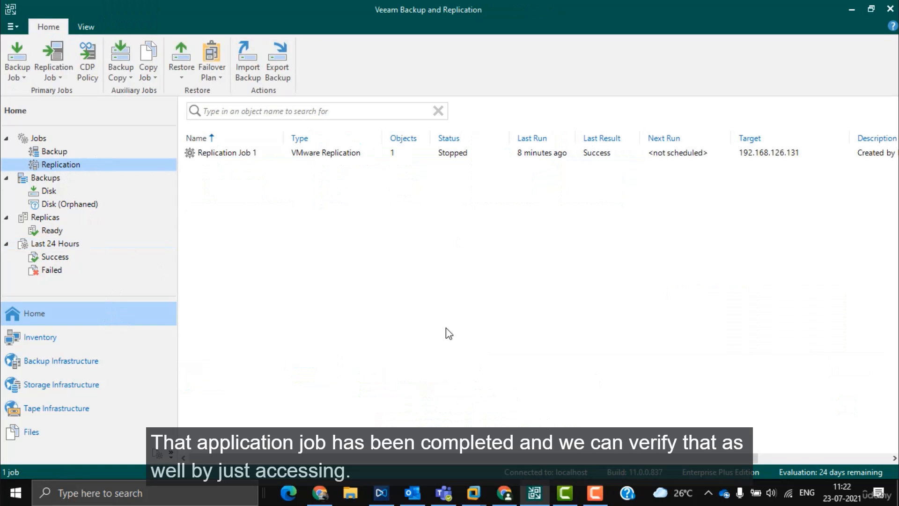
# Step: Check the second host's IP and load 192.168.126.131 in a new browser tab
pyautogui.moveTo(473, 493)
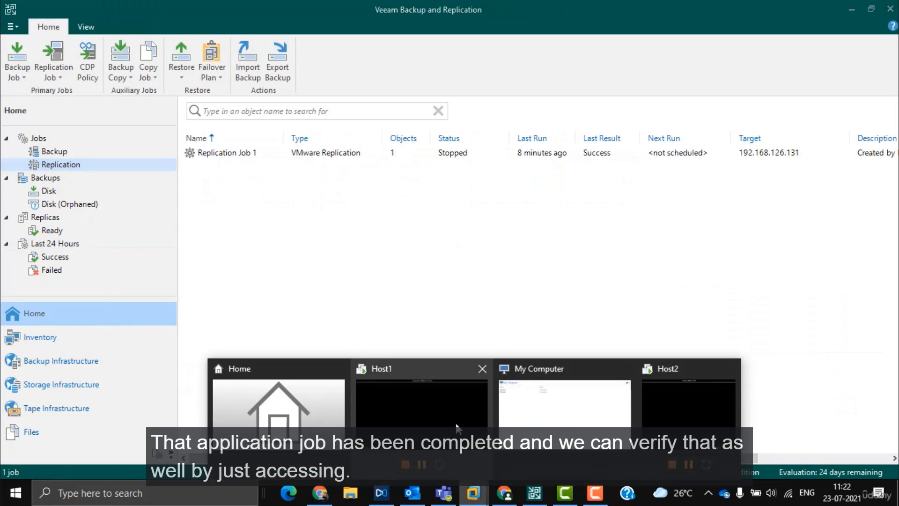
pyautogui.click(458, 425)
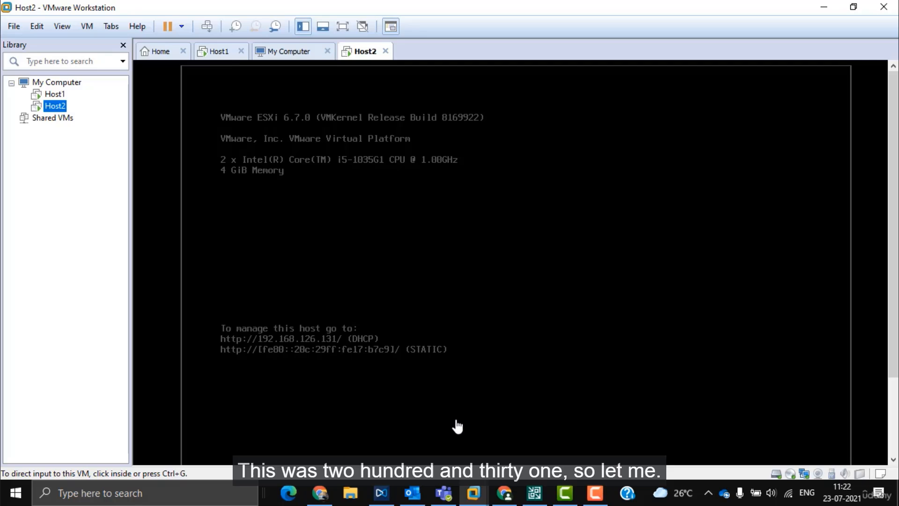
pyautogui.click(504, 493)
pyautogui.click(181, 9)
pyautogui.write('192.168.126.1')
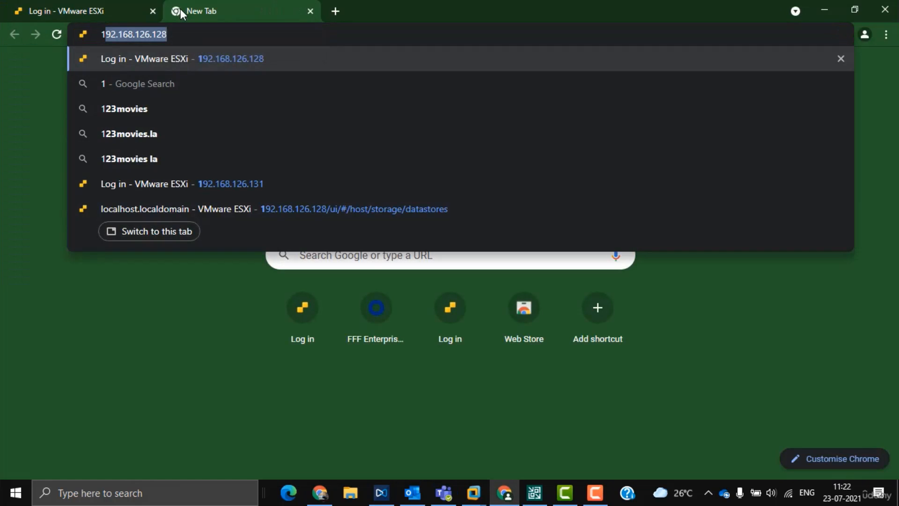
pyautogui.press('Delete')
pyautogui.write('31')
pyautogui.press('Return')
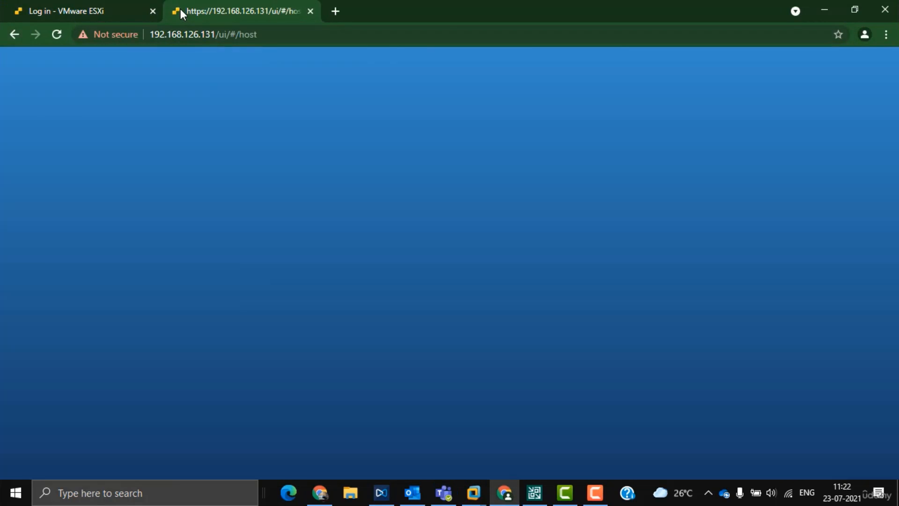
# Step: Sign in as root, retyping the rejected password, and open the host's virtual machines
pyautogui.click(149, 274)
pyautogui.click(154, 293)
pyautogui.click(155, 294)
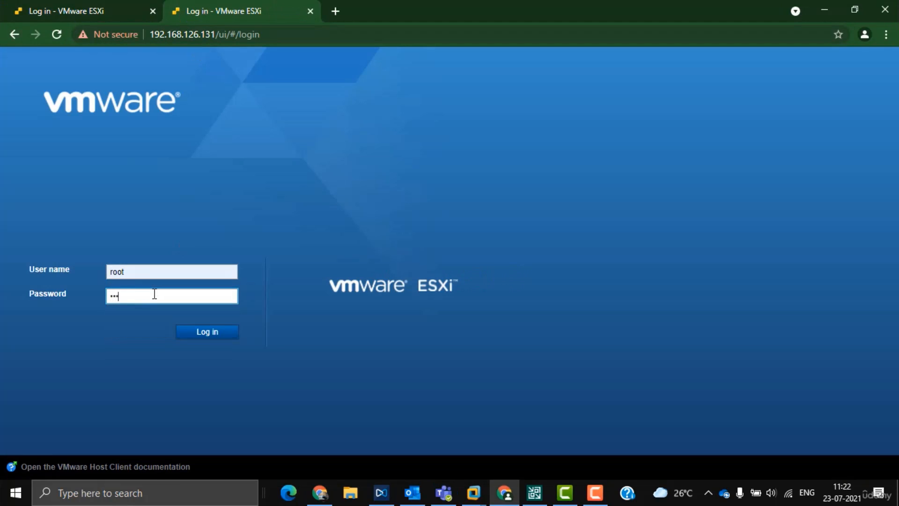
pyautogui.press('Return')
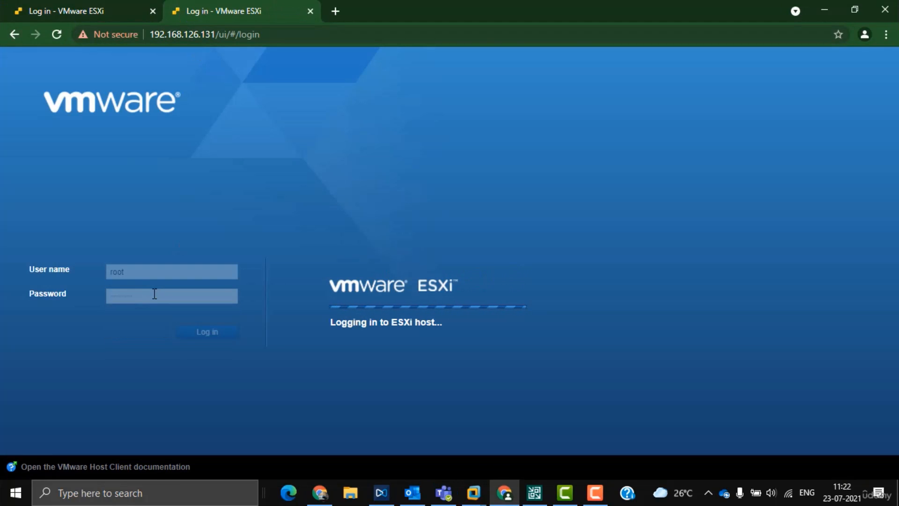
pyautogui.moveTo(154, 293); pyautogui.dragTo(83, 299)
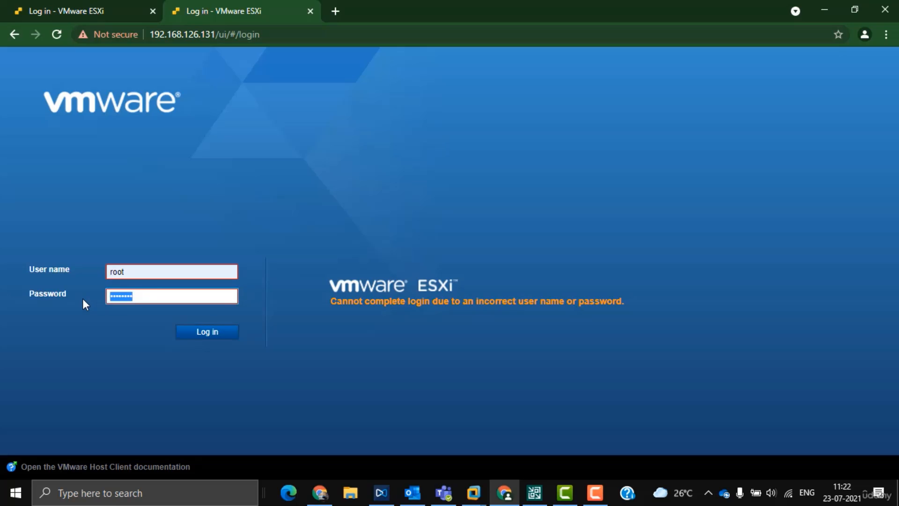
pyautogui.write('••••••••')
pyautogui.press('Return')
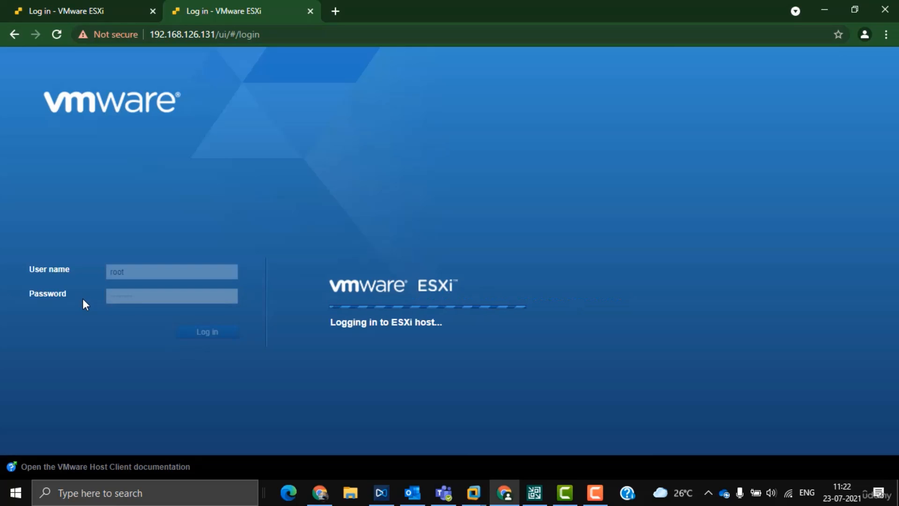
pyautogui.click(78, 159)
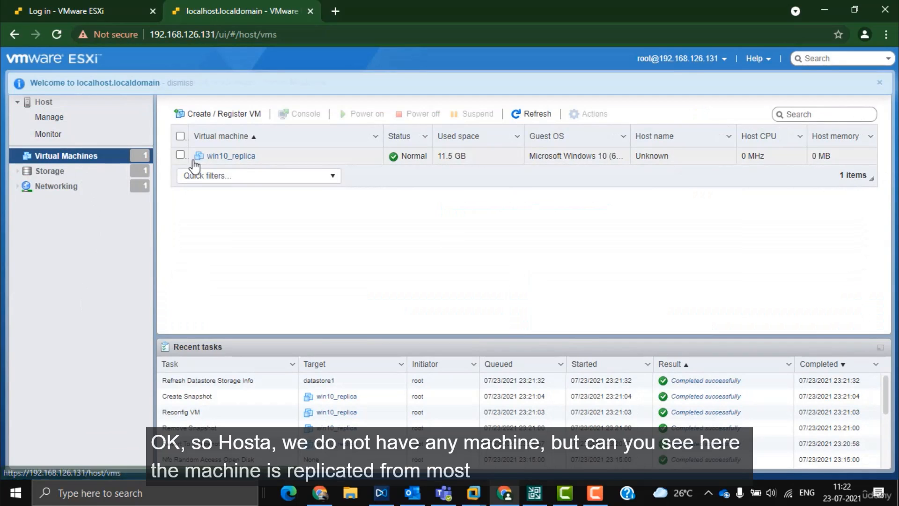
# Step: View win10_replica's summary on the second host, then switch back to Veeam
pyautogui.click(219, 159)
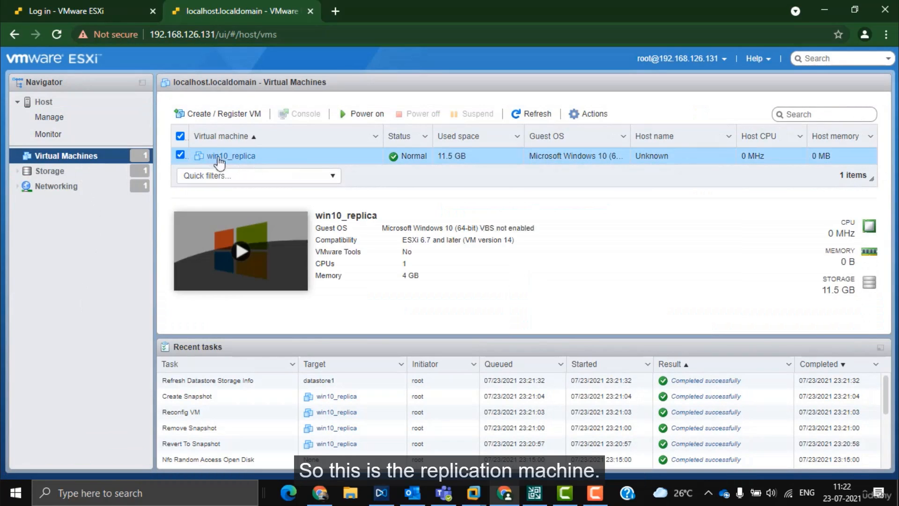
pyautogui.click(534, 493)
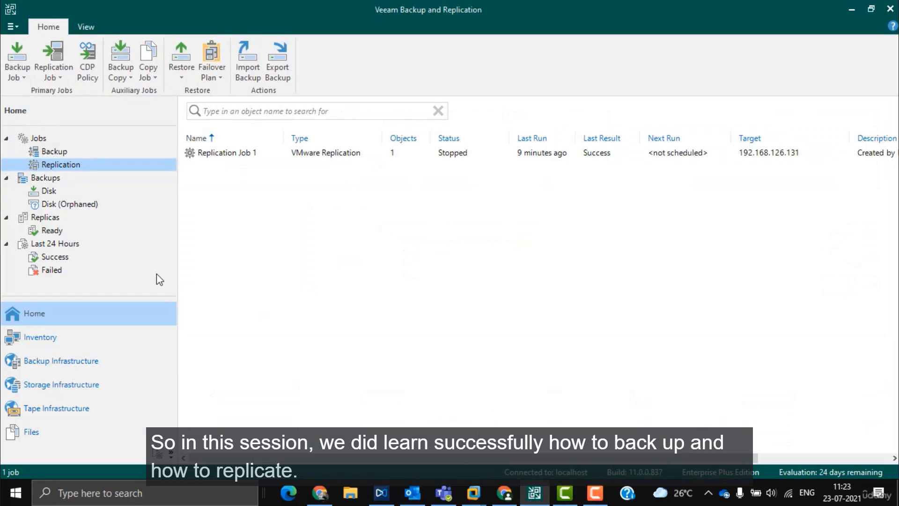
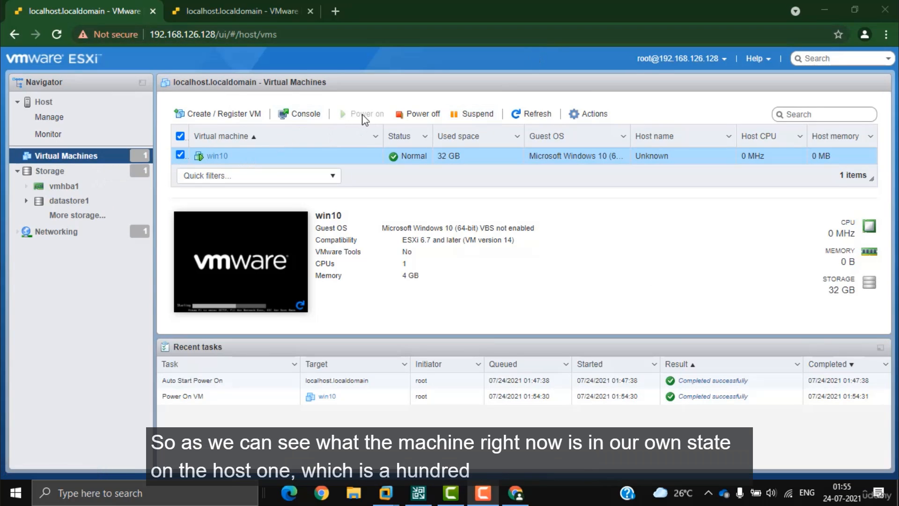
# Step: From the first host's VM list, open win10's console in a new tab and sign in with its password
pyautogui.click(187, 34)
pyautogui.click(227, 13)
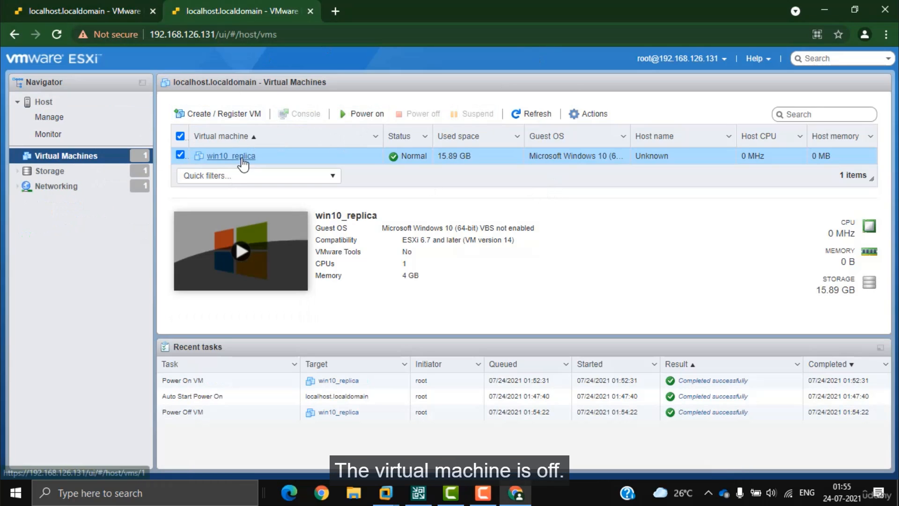
pyautogui.hotkey('ctrl', 'pageup')
pyautogui.click(306, 115)
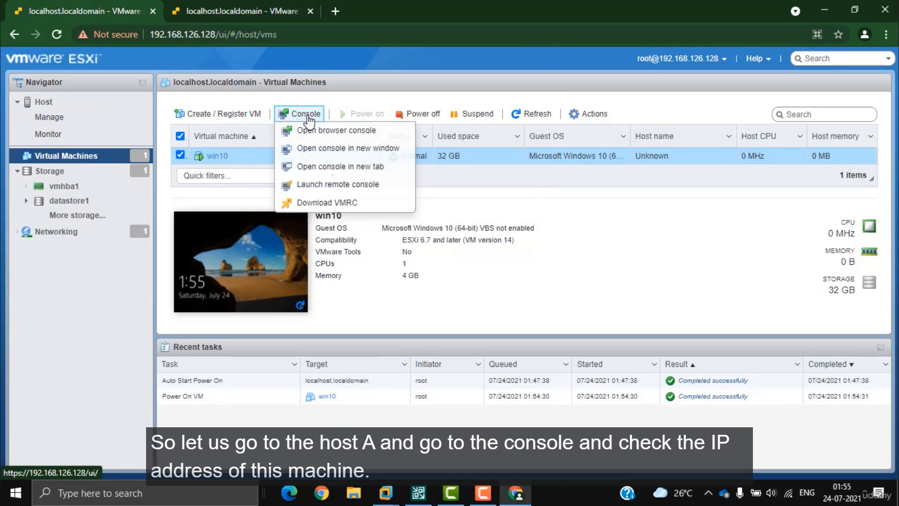
pyautogui.click(331, 167)
pyautogui.click(400, 261)
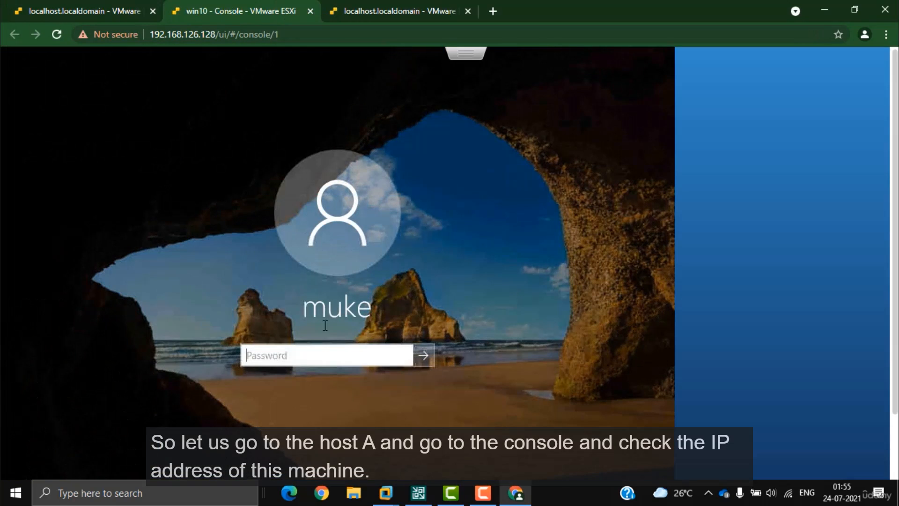
pyautogui.write('••••••••')
pyautogui.press('Return')
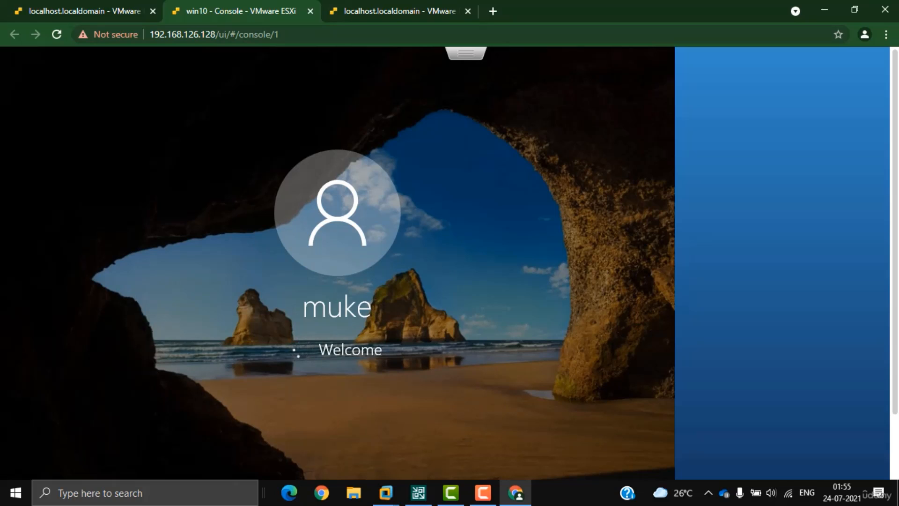
pyautogui.click(113, 3)
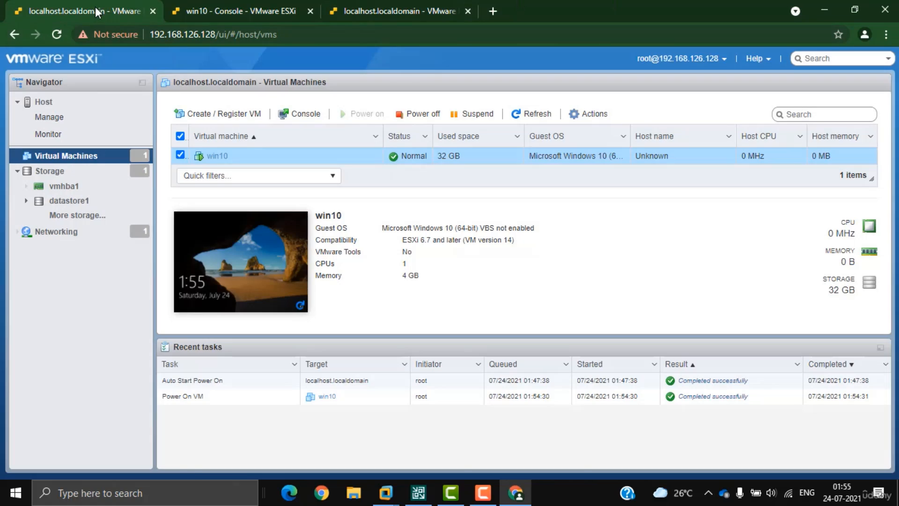
# Step: On the local machine, start a continuous ping to 192.168.126.129 -t from a command prompt
pyautogui.click(224, 6)
pyautogui.click(98, 10)
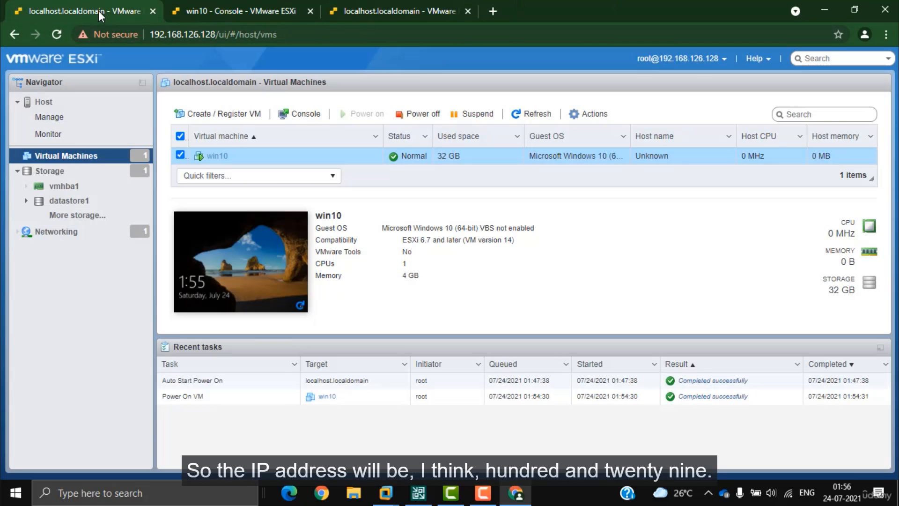
pyautogui.press('super+r')
pyautogui.write('cmd')
pyautogui.press('Return')
pyautogui.write('ping 192.168.')
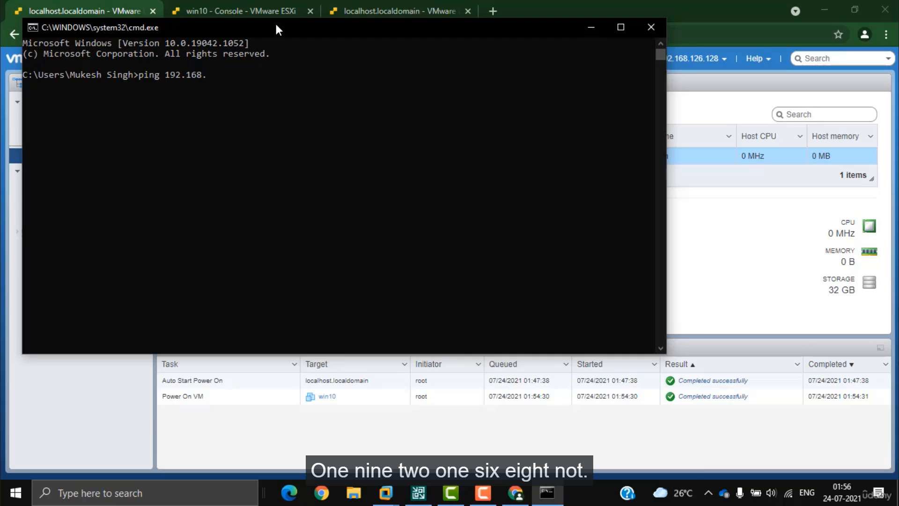
pyautogui.moveTo(275, 22); pyautogui.dragTo(301, 139)
pyautogui.write('126.129 -t')
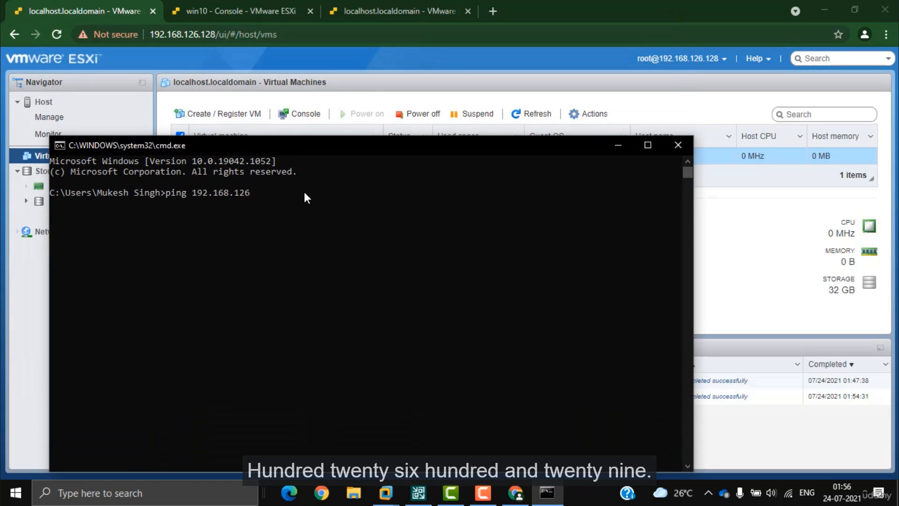
pyautogui.press('Return')
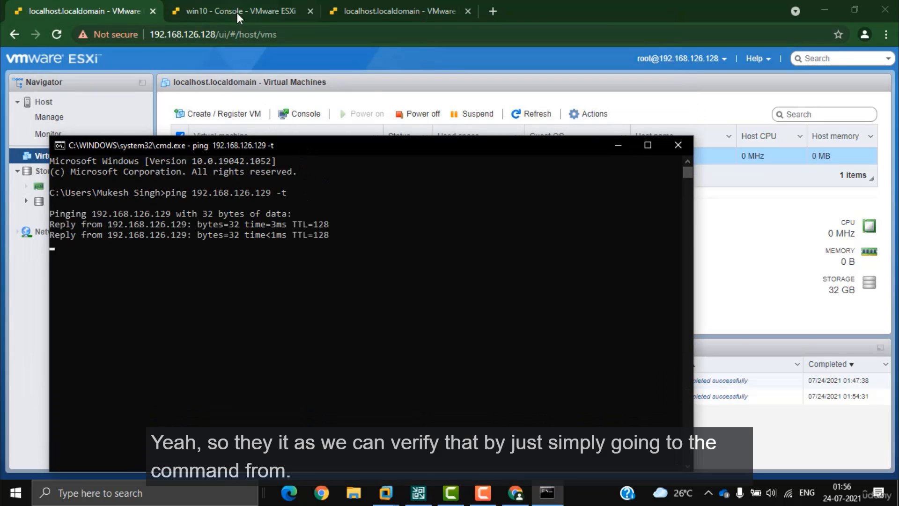
# Step: In the win10 console, open Command Prompt and run ipconfig to confirm 192.168.126.129
pyautogui.click(237, 12)
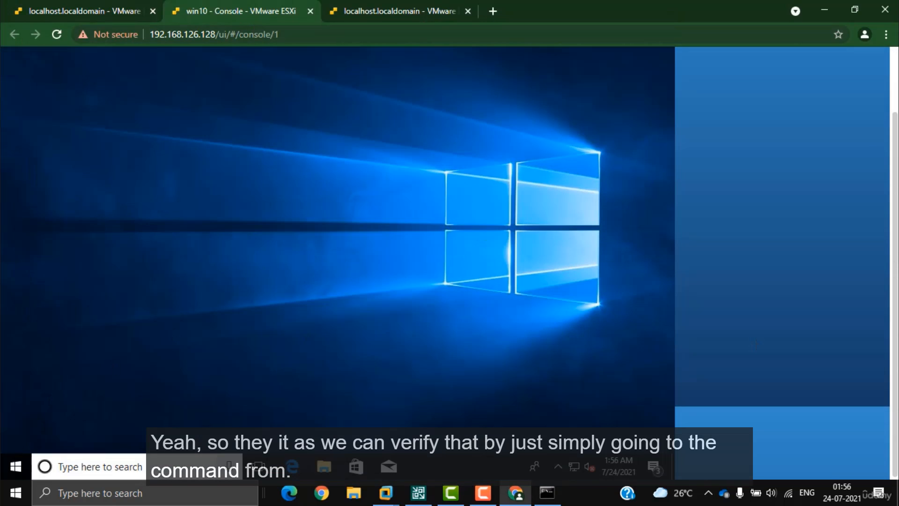
pyautogui.click(15, 467)
pyautogui.write('cmd')
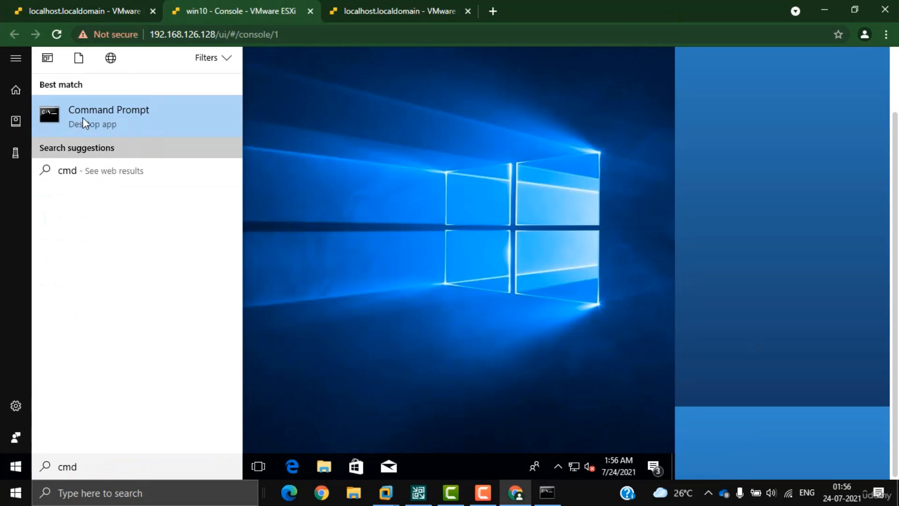
pyautogui.hotkey('ctrl', 'Tab')
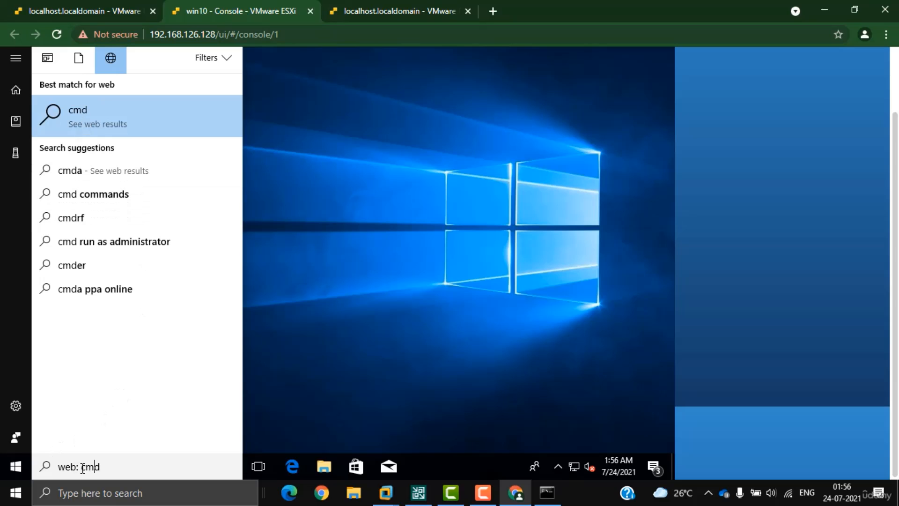
pyautogui.hotkey('shift', 'Home')
pyautogui.press('BackSpace')
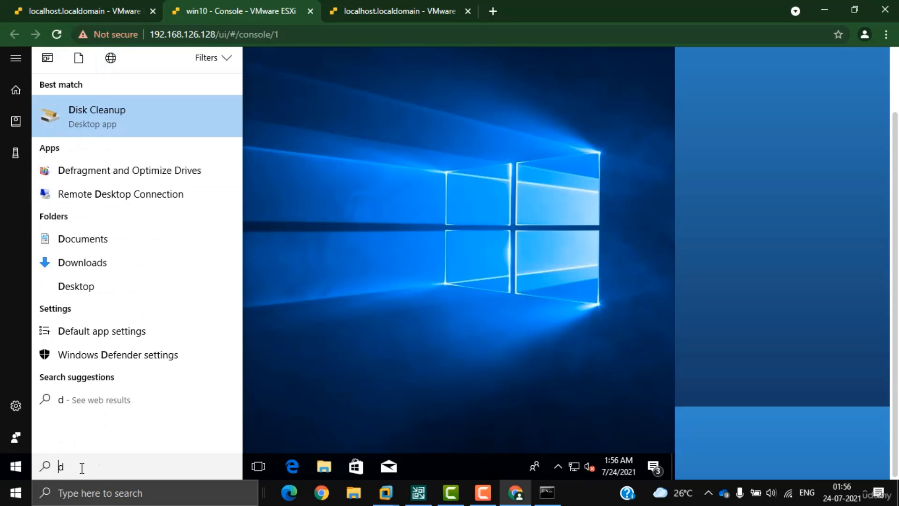
pyautogui.write('cm')
pyautogui.hotkey('ctrl', 'Tab')
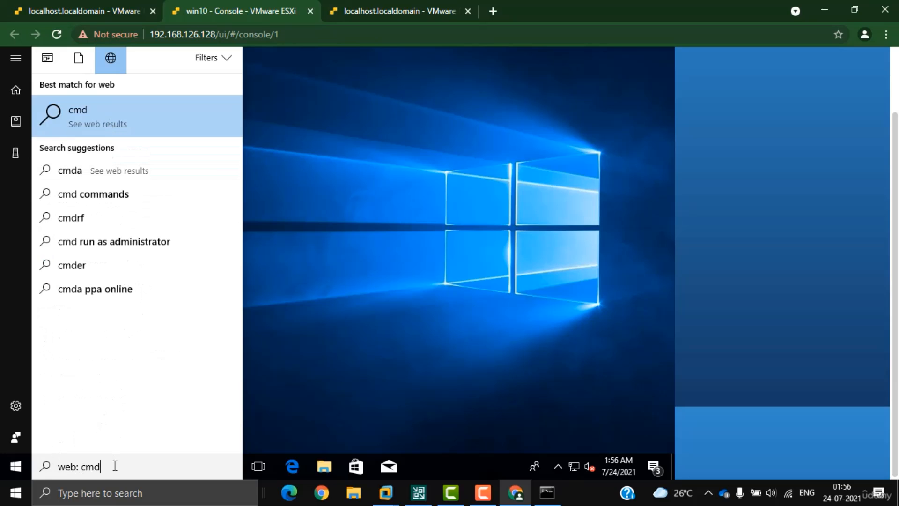
pyautogui.moveTo(115, 465); pyautogui.dragTo(59, 466)
pyautogui.write('cmd')
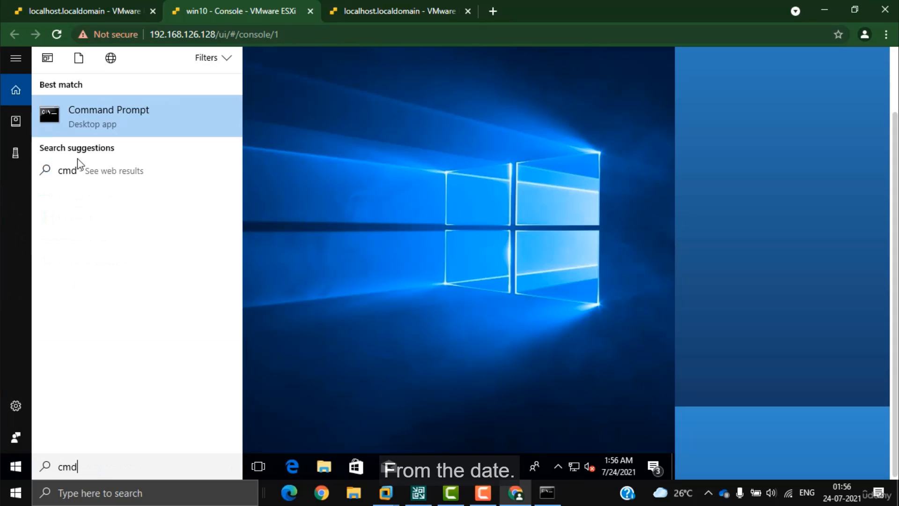
pyautogui.click(89, 105)
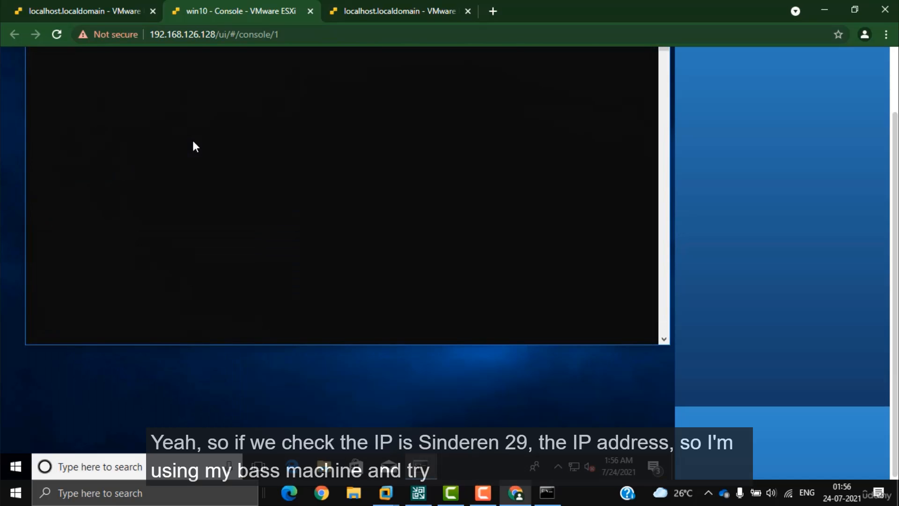
pyautogui.write('ipconfig')
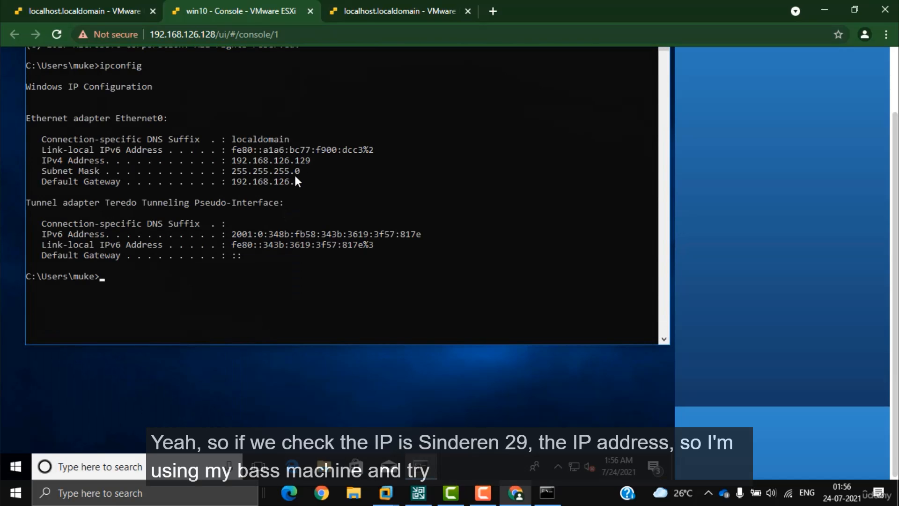
pyautogui.moveTo(235, 162); pyautogui.dragTo(286, 158)
pyautogui.click(546, 492)
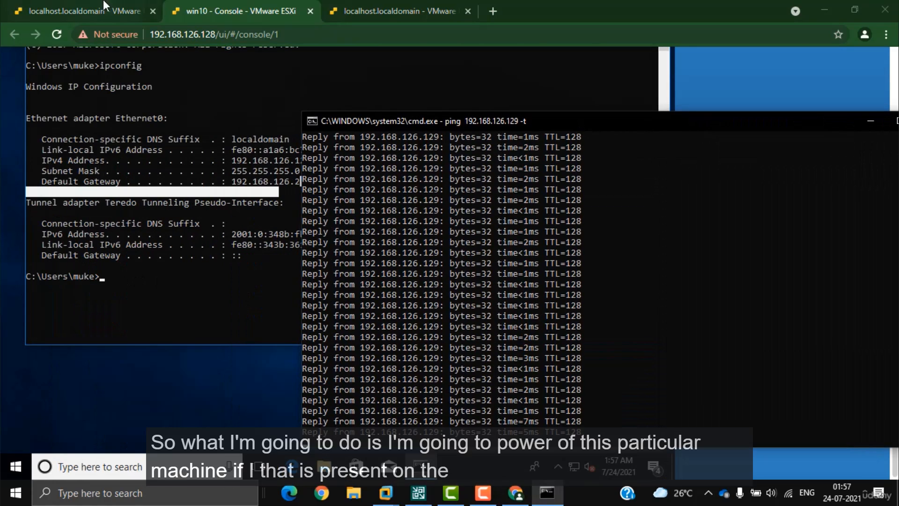
# Step: Power off the win10 VM on the first host and watch the pings start timing out
pyautogui.click(89, 12)
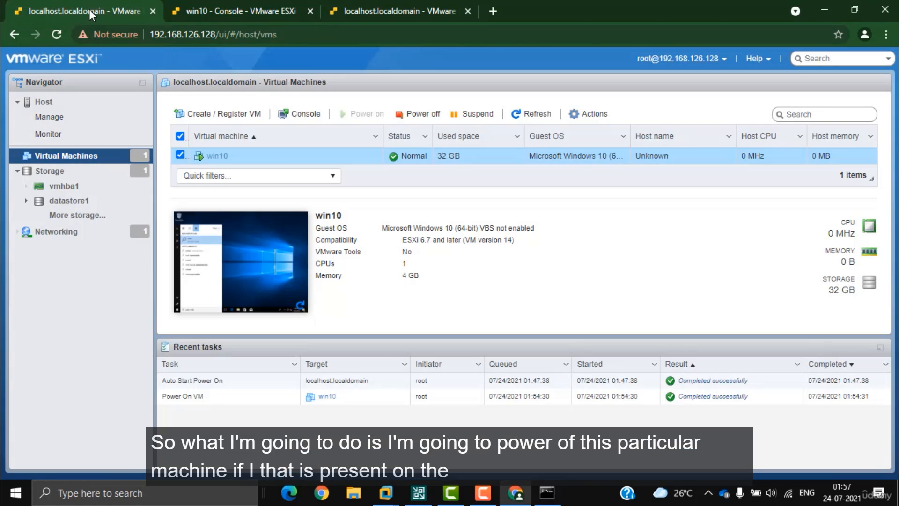
pyautogui.click(417, 114)
pyautogui.click(551, 309)
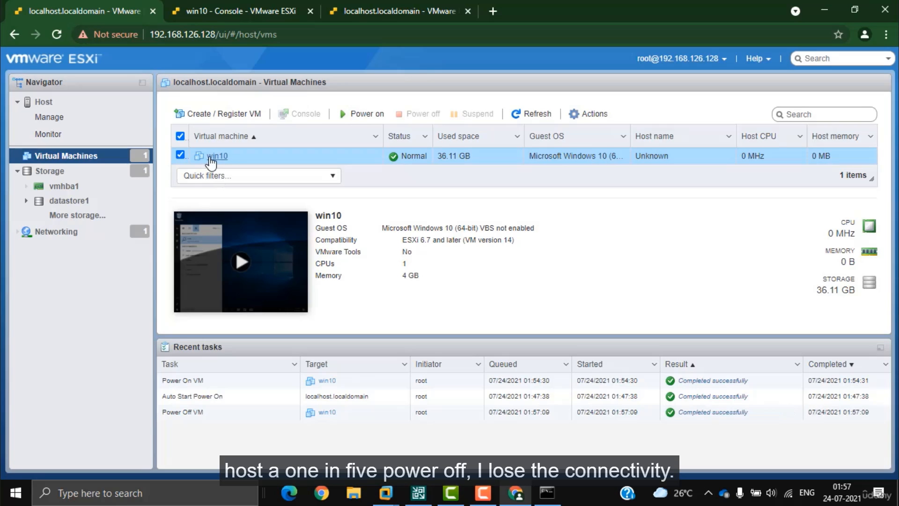
pyautogui.click(547, 492)
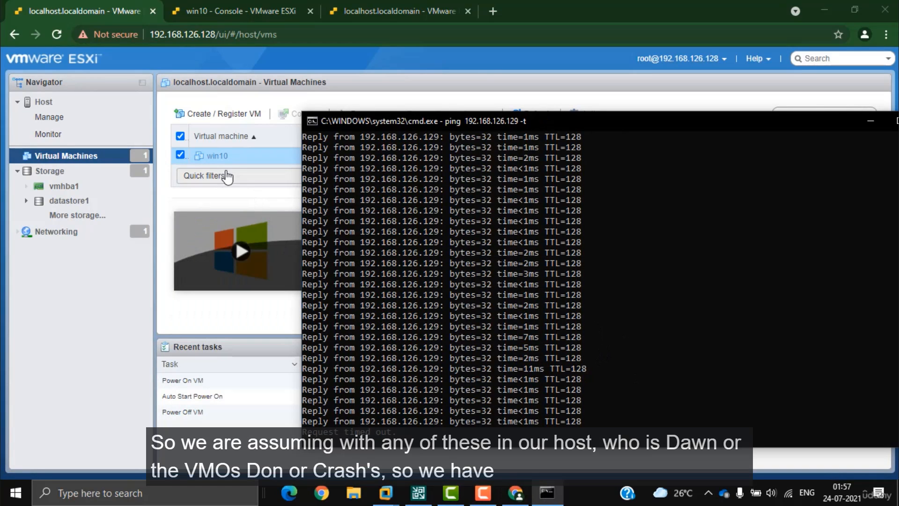
pyautogui.click(101, 159)
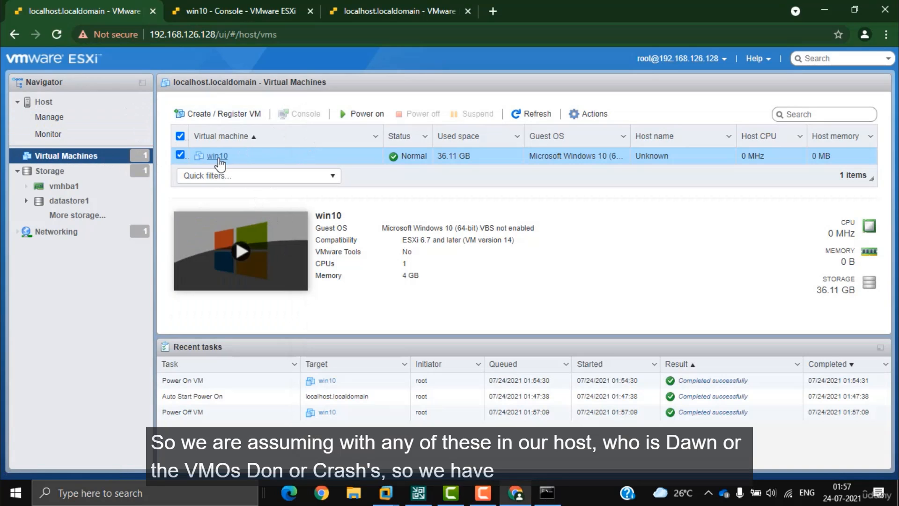
pyautogui.click(271, 12)
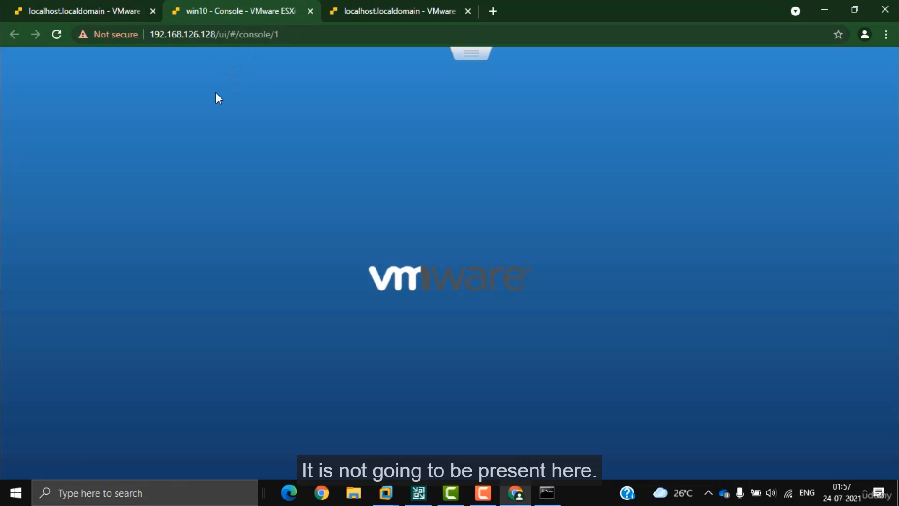
pyautogui.click(381, 7)
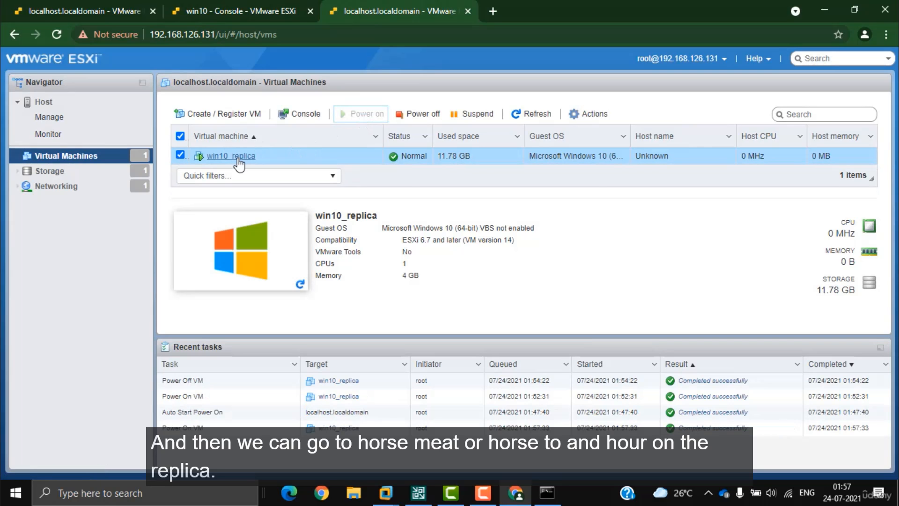
# Step: With pings to 192.168.126.129 replying again, open win10_replica's console in a new tab and sign in
pyautogui.click(547, 493)
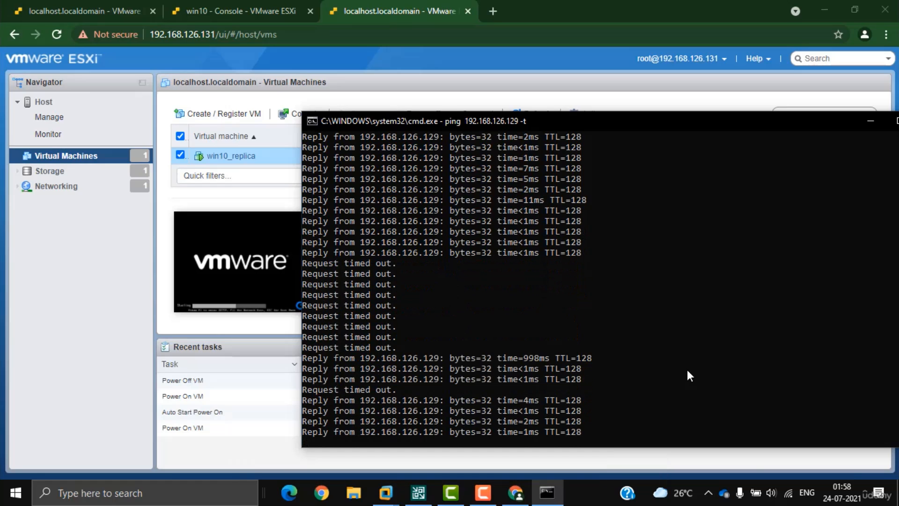
pyautogui.click(61, 260)
pyautogui.click(300, 114)
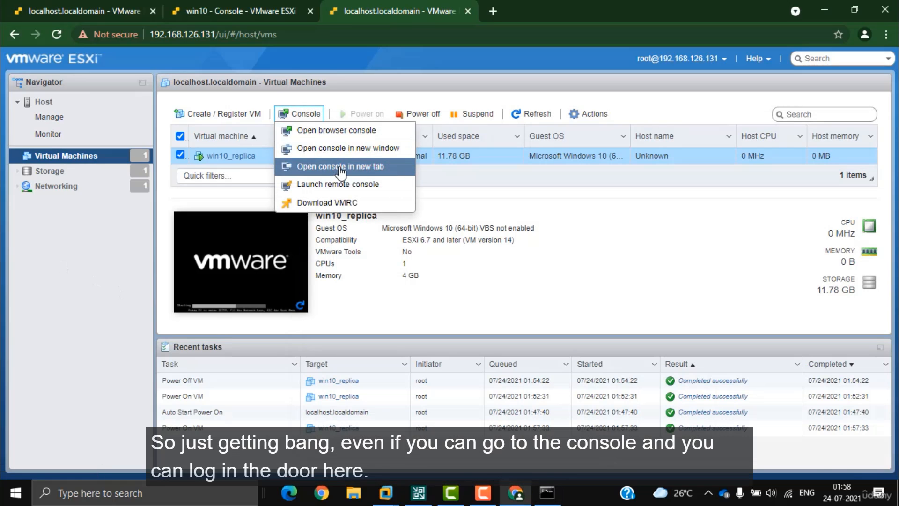
pyautogui.click(340, 167)
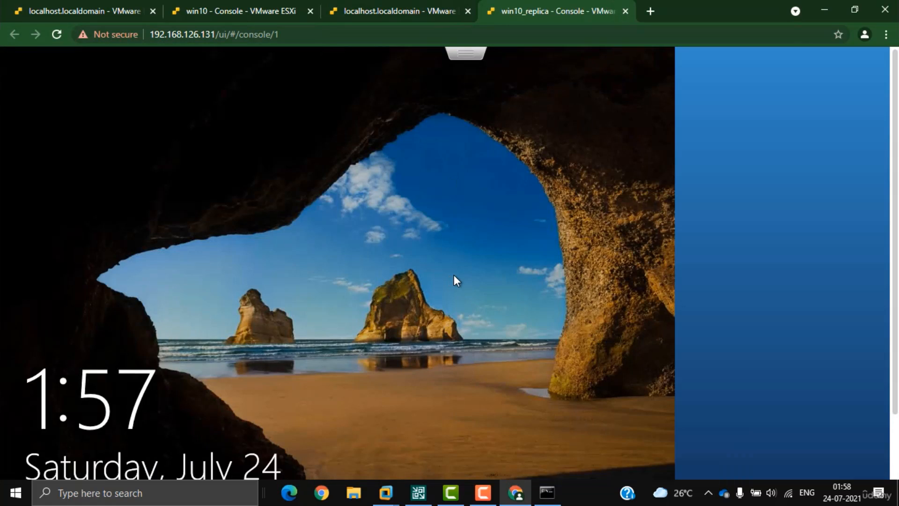
pyautogui.click(454, 274)
pyautogui.write('********')
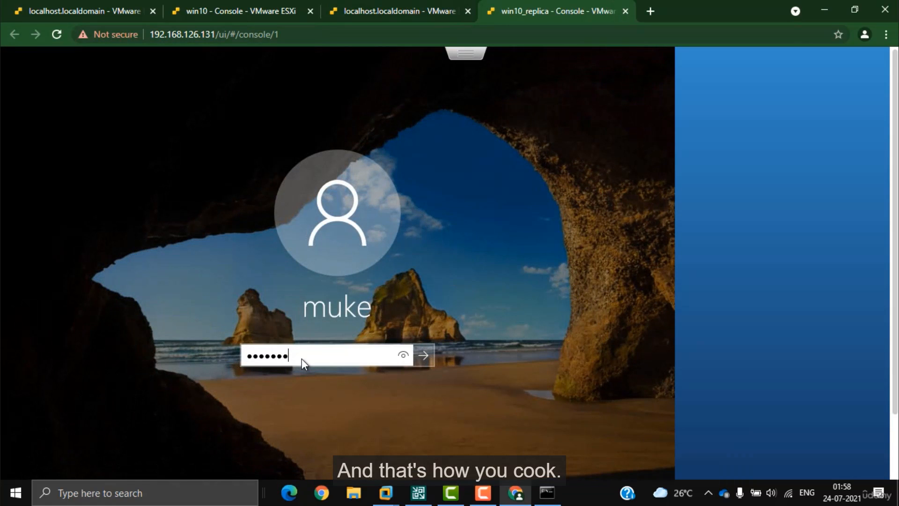
pyautogui.press('Return')
pyautogui.click(408, 13)
pyautogui.click(225, 15)
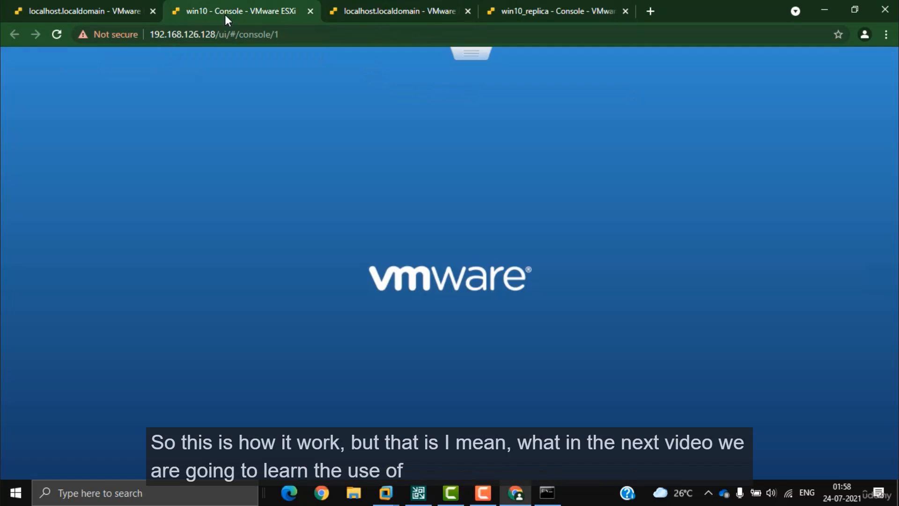
pyautogui.click(113, 13)
# Step: Draw a second tall green rectangle below the first and a horizontal green bar between them
pyautogui.click(418, 492)
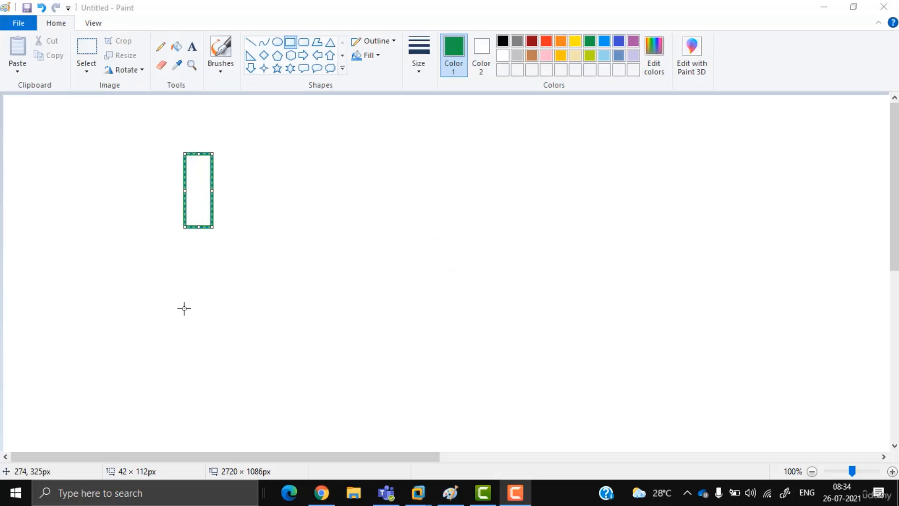
pyautogui.moveTo(181, 294); pyautogui.dragTo(213, 381)
pyautogui.moveTo(150, 253); pyautogui.dragTo(238, 270)
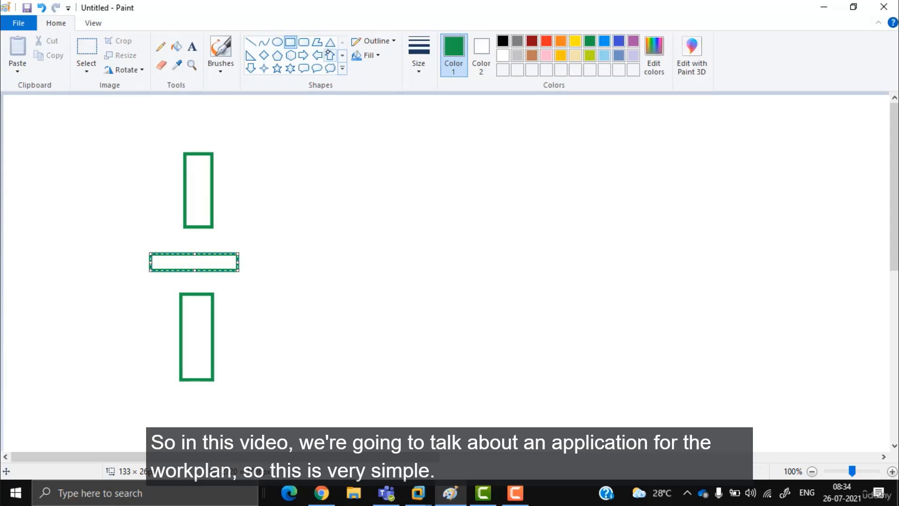
# Step: With a blue brush, write HOST A above the top box and HOST B below the lower box
pyautogui.click(220, 63)
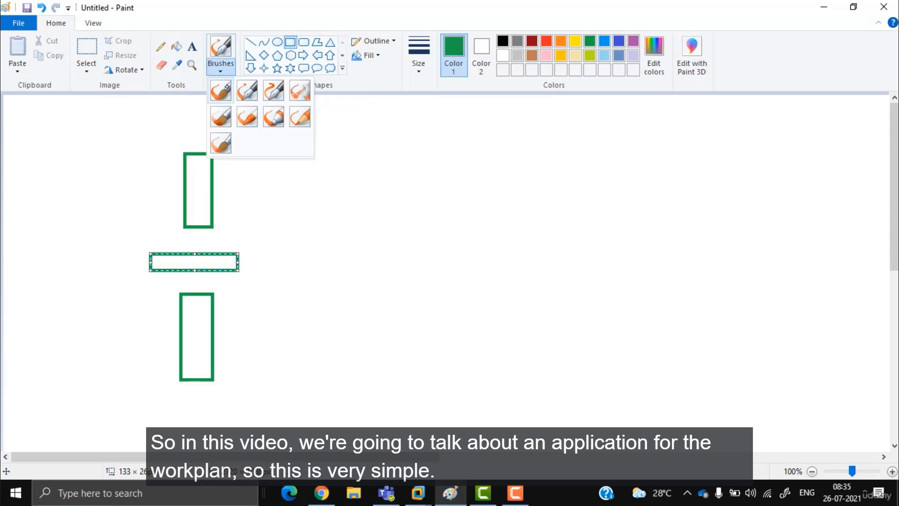
pyautogui.click(220, 91)
pyautogui.click(619, 41)
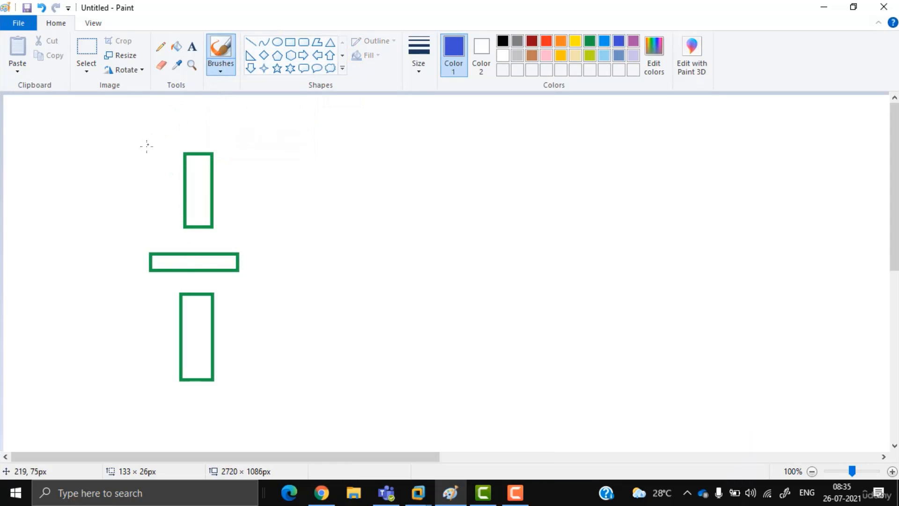
pyautogui.moveTo(174, 117)
pyautogui.mouseDown()
pyautogui.moveTo(169, 138)
pyautogui.moveTo(185, 137)
pyautogui.mouseUp()
pyautogui.moveTo(172, 128); pyautogui.dragTo(186, 127)
pyautogui.moveTo(194, 126)
pyautogui.mouseDown()
pyautogui.moveTo(197, 137)
pyautogui.moveTo(228, 118)
pyautogui.mouseUp()
pyautogui.moveTo(220, 120); pyautogui.dragTo(218, 139)
pyautogui.moveTo(243, 117); pyautogui.dragTo(237, 139)
pyautogui.moveTo(243, 117); pyautogui.dragTo(251, 137)
pyautogui.moveTo(239, 130); pyautogui.dragTo(247, 129)
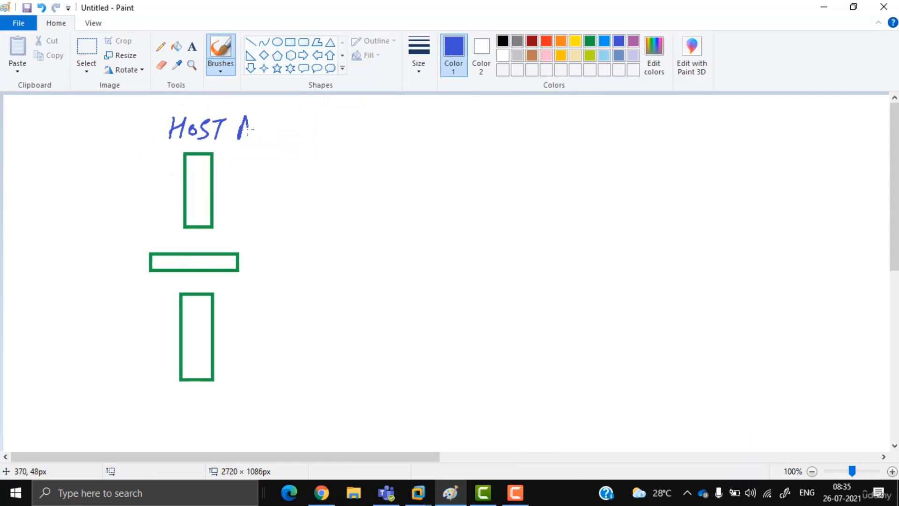
pyautogui.moveTo(148, 401)
pyautogui.mouseDown()
pyautogui.moveTo(144, 420)
pyautogui.moveTo(157, 411)
pyautogui.mouseUp()
pyautogui.moveTo(160, 401)
pyautogui.mouseDown()
pyautogui.moveTo(157, 420)
pyautogui.moveTo(170, 410)
pyautogui.mouseUp()
pyautogui.moveTo(187, 404); pyautogui.dragTo(180, 420)
pyautogui.moveTo(190, 405)
pyautogui.mouseDown()
pyautogui.moveTo(201, 404)
pyautogui.moveTo(196, 421)
pyautogui.mouseUp()
pyautogui.moveTo(222, 402); pyautogui.dragTo(225, 424)
# Step: Link the middle bar to both hosts and write an underlined VM(WIN10) beside Host A
pyautogui.moveTo(177, 268); pyautogui.dragTo(192, 295)
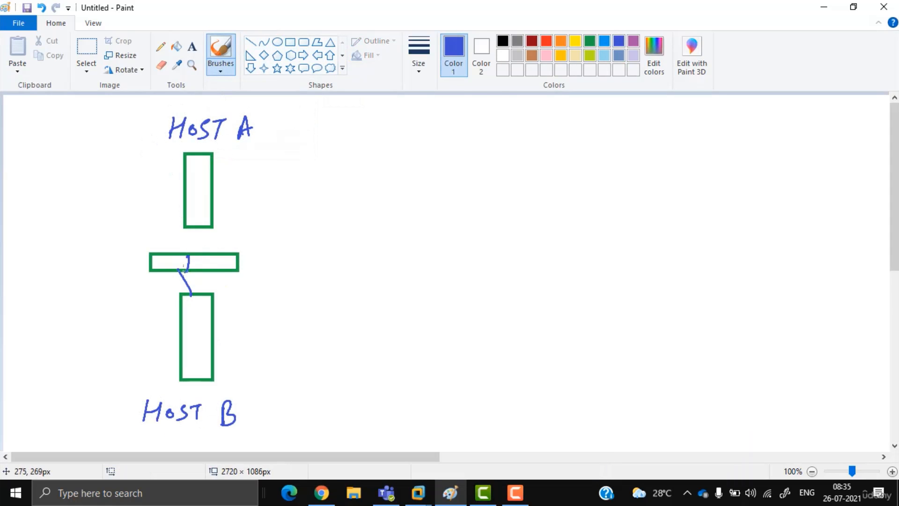
pyautogui.moveTo(177, 257); pyautogui.dragTo(172, 273)
pyautogui.moveTo(160, 271); pyautogui.dragTo(159, 261)
pyautogui.moveTo(156, 265); pyautogui.dragTo(193, 219)
pyautogui.moveTo(215, 161); pyautogui.dragTo(269, 155)
pyautogui.moveTo(258, 149); pyautogui.dragTo(269, 167)
pyautogui.moveTo(288, 145)
pyautogui.mouseDown()
pyautogui.moveTo(295, 159)
pyautogui.moveTo(303, 143)
pyautogui.mouseUp()
pyautogui.moveTo(305, 154)
pyautogui.mouseDown()
pyautogui.moveTo(323, 152)
pyautogui.moveTo(323, 161)
pyautogui.mouseUp()
pyautogui.moveTo(294, 168); pyautogui.dragTo(323, 164)
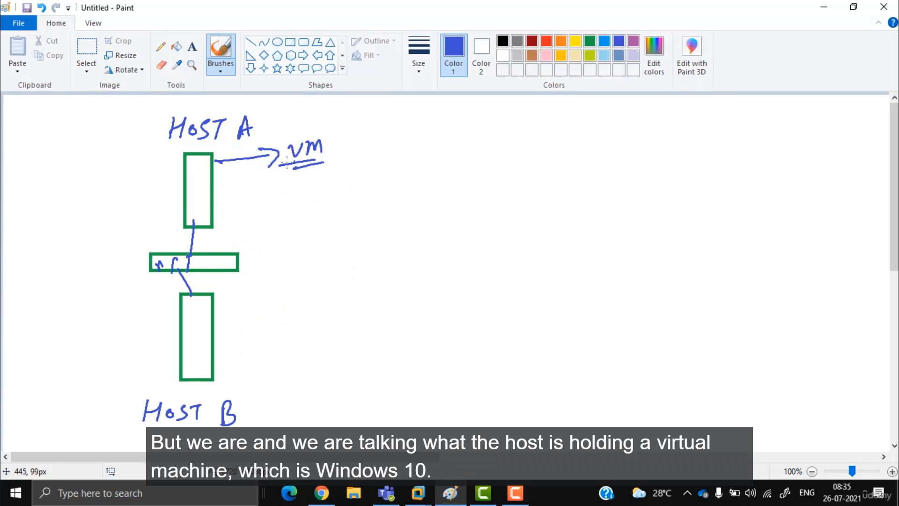
pyautogui.moveTo(347, 128)
pyautogui.mouseDown()
pyautogui.moveTo(344, 177)
pyautogui.moveTo(370, 143)
pyautogui.mouseUp()
pyautogui.moveTo(377, 140)
pyautogui.mouseDown()
pyautogui.moveTo(376, 151)
pyautogui.moveTo(388, 138)
pyautogui.mouseUp()
pyautogui.moveTo(396, 135); pyautogui.dragTo(396, 145)
pyautogui.moveTo(404, 135); pyautogui.dragTo(407, 169)
pyautogui.moveTo(361, 172); pyautogui.dragTo(406, 169)
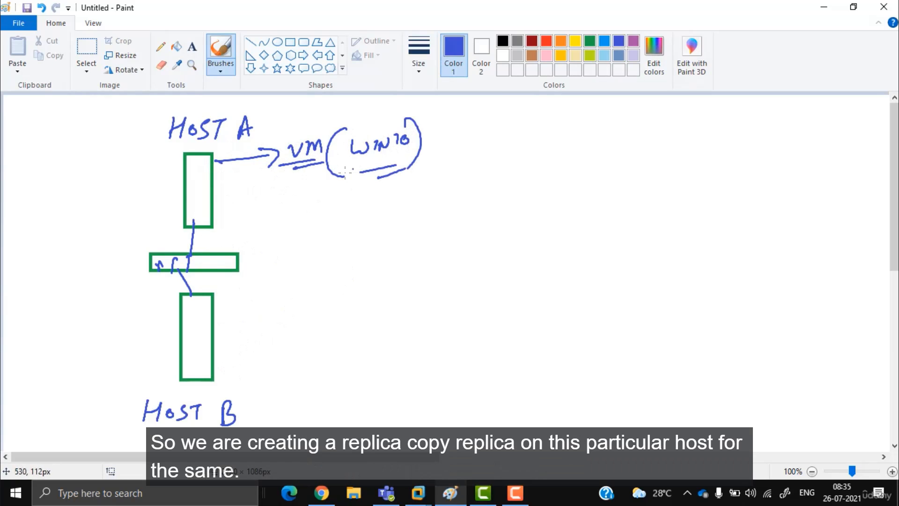
# Step: In orange, draw the replication arrow and write VM(WIN10_REPLICA) beside Host B
pyautogui.click(560, 41)
pyautogui.moveTo(168, 178); pyautogui.dragTo(125, 287)
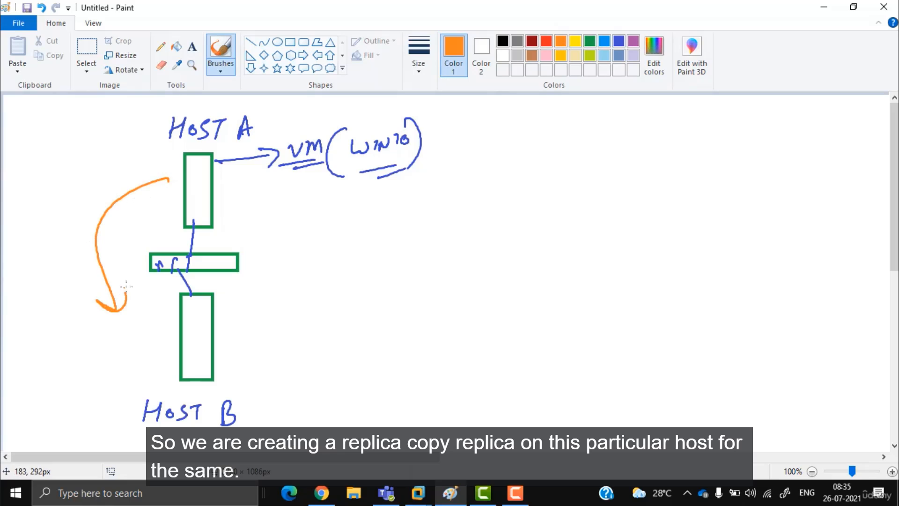
pyautogui.moveTo(216, 320); pyautogui.dragTo(263, 309)
pyautogui.moveTo(242, 306)
pyautogui.mouseDown()
pyautogui.moveTo(253, 324)
pyautogui.moveTo(291, 297)
pyautogui.moveTo(311, 312)
pyautogui.mouseUp()
pyautogui.moveTo(331, 285)
pyautogui.mouseDown()
pyautogui.moveTo(328, 323)
pyautogui.moveTo(366, 294)
pyautogui.moveTo(436, 287)
pyautogui.moveTo(460, 295)
pyautogui.mouseUp()
pyautogui.moveTo(461, 299)
pyautogui.mouseDown()
pyautogui.moveTo(470, 281)
pyautogui.moveTo(488, 295)
pyautogui.mouseUp()
pyautogui.moveTo(492, 281)
pyautogui.mouseDown()
pyautogui.moveTo(495, 296)
pyautogui.moveTo(505, 295)
pyautogui.mouseUp()
pyautogui.moveTo(510, 295); pyautogui.dragTo(518, 279)
pyautogui.moveTo(522, 266); pyautogui.dragTo(520, 297)
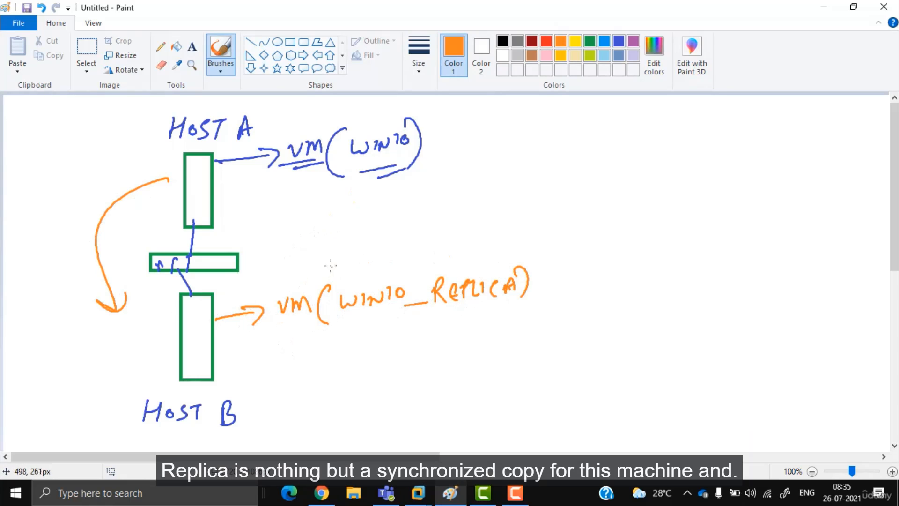
# Step: In purple, sketch a VEEAM SERVER laptop linked to the middle bar and underline HOST A and WIN10
pyautogui.click(633, 41)
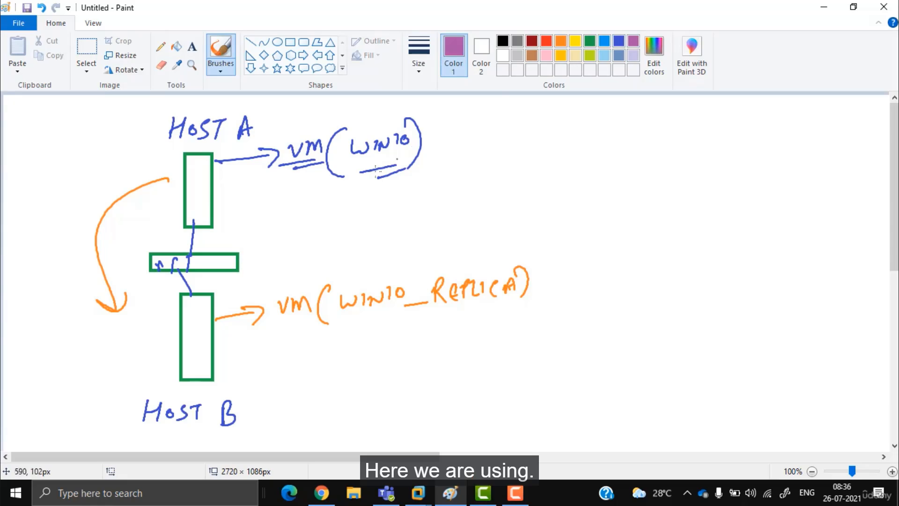
pyautogui.moveTo(239, 257); pyautogui.dragTo(441, 216)
pyautogui.moveTo(444, 185)
pyautogui.mouseDown()
pyautogui.moveTo(417, 227)
pyautogui.moveTo(469, 208)
pyautogui.mouseUp()
pyautogui.moveTo(456, 162); pyautogui.dragTo(473, 157)
pyautogui.moveTo(486, 156)
pyautogui.mouseDown()
pyautogui.moveTo(483, 175)
pyautogui.moveTo(484, 167)
pyautogui.mouseUp()
pyautogui.moveTo(496, 159); pyautogui.dragTo(496, 174)
pyautogui.moveTo(506, 175)
pyautogui.mouseDown()
pyautogui.moveTo(509, 160)
pyautogui.moveTo(516, 174)
pyautogui.mouseUp()
pyautogui.moveTo(504, 168); pyautogui.dragTo(515, 167)
pyautogui.moveTo(518, 174)
pyautogui.mouseDown()
pyautogui.moveTo(536, 164)
pyautogui.moveTo(551, 172)
pyautogui.moveTo(593, 167)
pyautogui.moveTo(614, 149)
pyautogui.moveTo(632, 154)
pyautogui.mouseUp()
pyautogui.moveTo(578, 172); pyautogui.dragTo(624, 167)
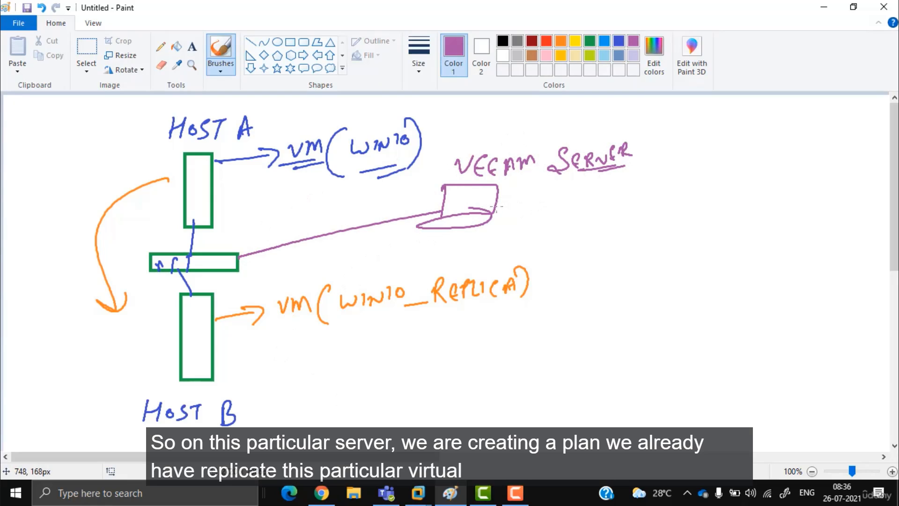
pyautogui.moveTo(187, 140); pyautogui.dragTo(218, 135)
pyautogui.moveTo(346, 167)
pyautogui.mouseDown()
pyautogui.moveTo(407, 159)
pyautogui.moveTo(366, 166)
pyautogui.mouseUp()
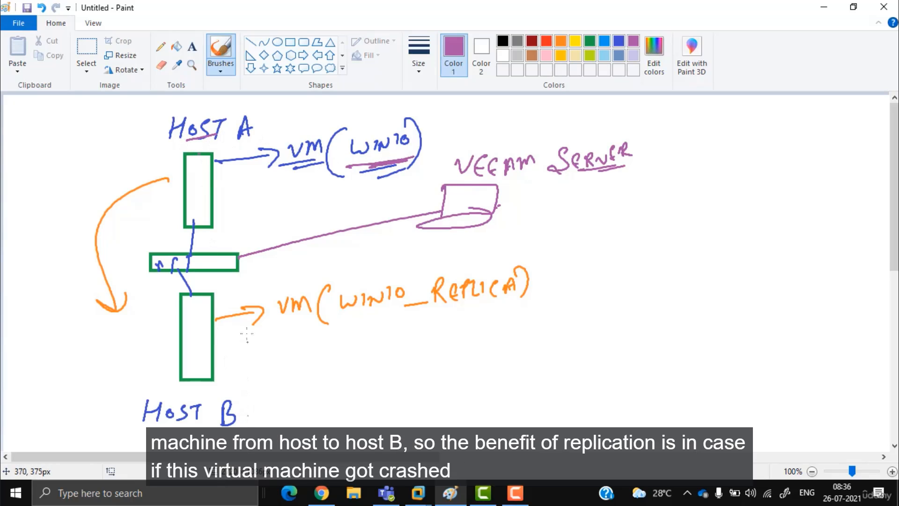
# Step: In red, cross out Host A, its arrow and its link to the middle bar
pyautogui.click(546, 41)
pyautogui.moveTo(241, 150); pyautogui.dragTo(257, 167)
pyautogui.moveTo(256, 149)
pyautogui.mouseDown()
pyautogui.moveTo(242, 167)
pyautogui.moveTo(209, 181)
pyautogui.mouseUp()
pyautogui.moveTo(207, 167); pyautogui.dragTo(200, 188)
pyautogui.moveTo(198, 228)
pyautogui.mouseDown()
pyautogui.moveTo(132, 305)
pyautogui.moveTo(157, 264)
pyautogui.moveTo(98, 287)
pyautogui.moveTo(156, 260)
pyautogui.mouseUp()
# Step: Add red client computers, an arrow by Host B, an IP note and a Replica underline
pyautogui.moveTo(50, 197)
pyautogui.mouseDown()
pyautogui.moveTo(66, 221)
pyautogui.moveTo(78, 216)
pyautogui.mouseUp()
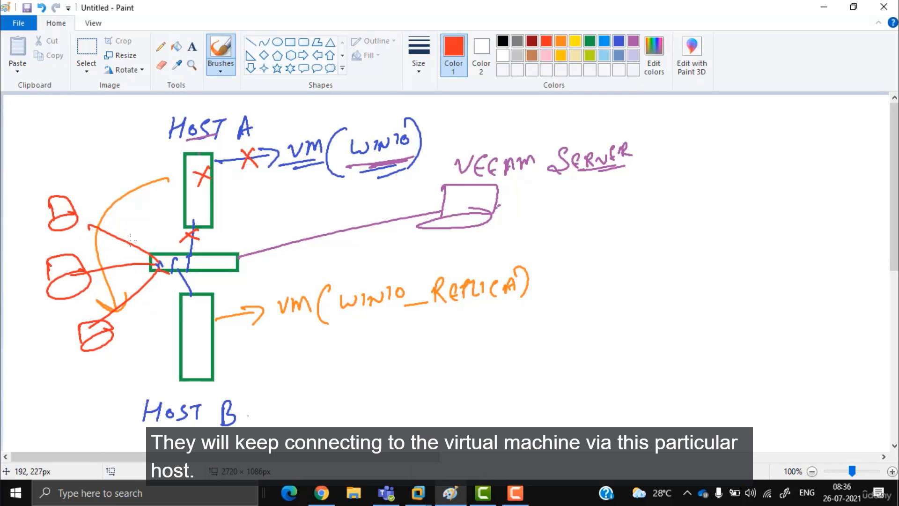
pyautogui.moveTo(231, 336)
pyautogui.mouseDown()
pyautogui.moveTo(262, 332)
pyautogui.moveTo(255, 342)
pyautogui.mouseUp()
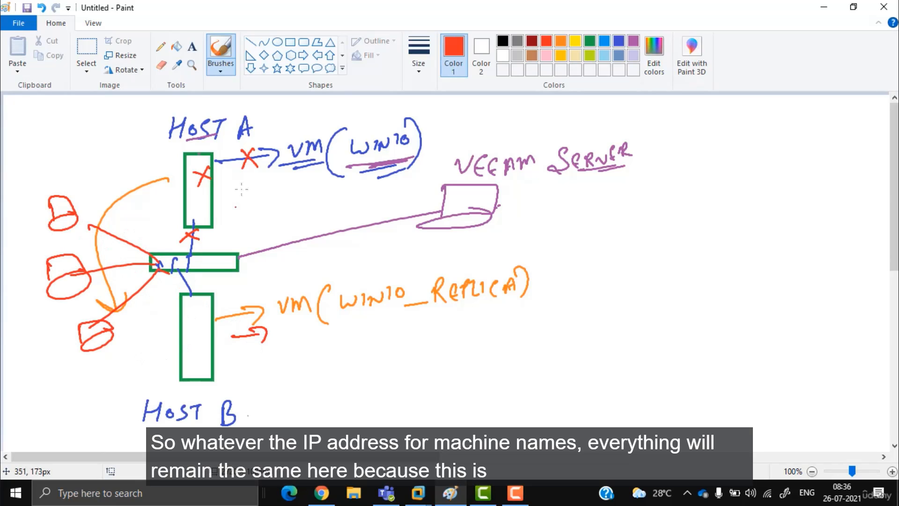
pyautogui.moveTo(436, 108); pyautogui.dragTo(453, 103)
pyautogui.moveTo(446, 106)
pyautogui.mouseDown()
pyautogui.moveTo(442, 122)
pyautogui.moveTo(466, 115)
pyautogui.mouseUp()
pyautogui.moveTo(458, 112); pyautogui.dragTo(464, 96)
pyautogui.moveTo(471, 114); pyautogui.dragTo(483, 111)
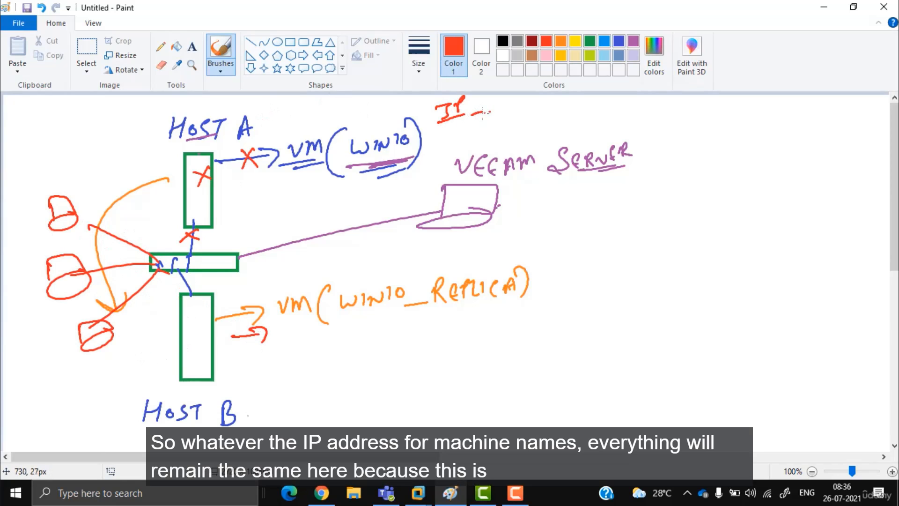
pyautogui.moveTo(449, 313); pyautogui.dragTo(478, 322)
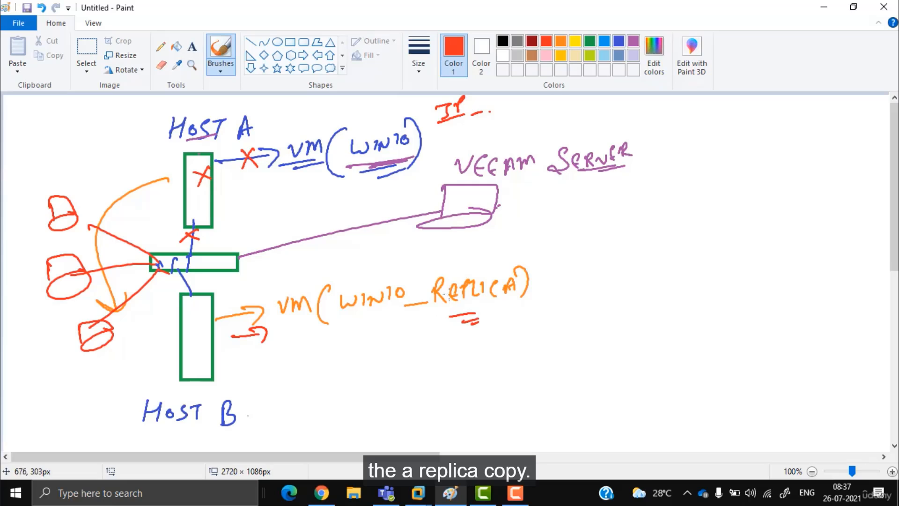
# Step: Write FAILOVER PLAN in blue at the top right of the sketch
pyautogui.click(604, 41)
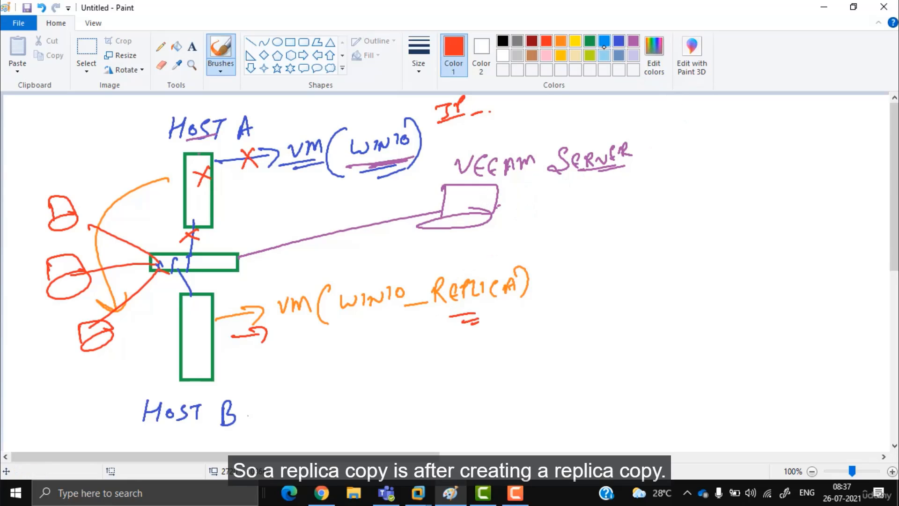
pyautogui.moveTo(692, 116); pyautogui.dragTo(687, 143)
pyautogui.moveTo(686, 118)
pyautogui.mouseDown()
pyautogui.moveTo(707, 113)
pyautogui.moveTo(700, 128)
pyautogui.mouseUp()
pyautogui.moveTo(703, 141); pyautogui.dragTo(717, 136)
pyautogui.moveTo(705, 131); pyautogui.dragTo(721, 140)
pyautogui.moveTo(740, 125)
pyautogui.mouseDown()
pyautogui.moveTo(749, 137)
pyautogui.moveTo(754, 122)
pyautogui.mouseUp()
pyautogui.moveTo(760, 121)
pyautogui.mouseDown()
pyautogui.moveTo(771, 118)
pyautogui.moveTo(782, 132)
pyautogui.mouseUp()
pyautogui.moveTo(808, 115)
pyautogui.mouseDown()
pyautogui.moveTo(809, 127)
pyautogui.moveTo(822, 123)
pyautogui.mouseUp()
pyautogui.moveTo(829, 120)
pyautogui.mouseDown()
pyautogui.moveTo(831, 132)
pyautogui.moveTo(841, 123)
pyautogui.mouseUp()
pyautogui.moveTo(842, 127); pyautogui.dragTo(856, 116)
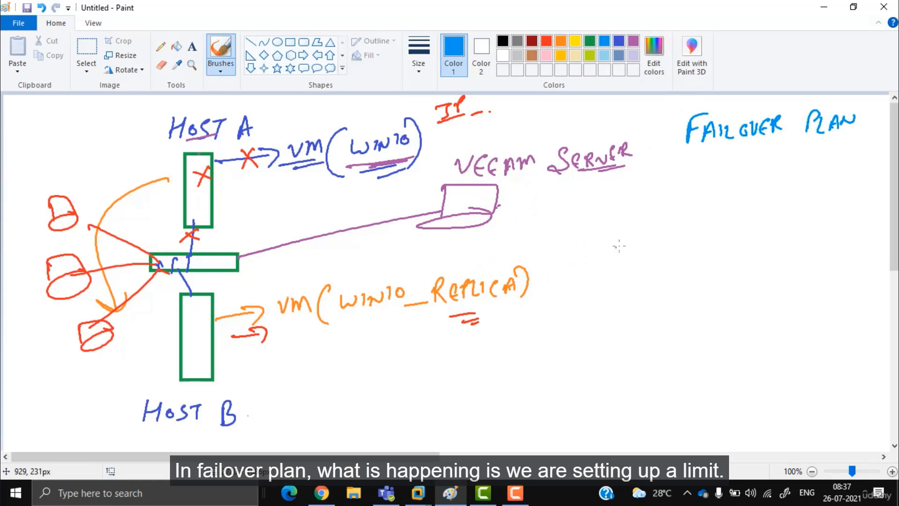
# Step: Write DELAY, label the client computers A, B and C, and draw an arrow toward Host A
pyautogui.moveTo(609, 216); pyautogui.dragTo(610, 235)
pyautogui.moveTo(609, 216)
pyautogui.mouseDown()
pyautogui.moveTo(610, 235)
pyautogui.moveTo(643, 232)
pyautogui.mouseUp()
pyautogui.moveTo(657, 214)
pyautogui.mouseDown()
pyautogui.moveTo(664, 232)
pyautogui.moveTo(682, 229)
pyautogui.mouseUp()
pyautogui.moveTo(673, 223); pyautogui.dragTo(681, 223)
pyautogui.moveTo(691, 213); pyautogui.dragTo(693, 222)
pyautogui.moveTo(70, 385); pyautogui.dragTo(80, 378)
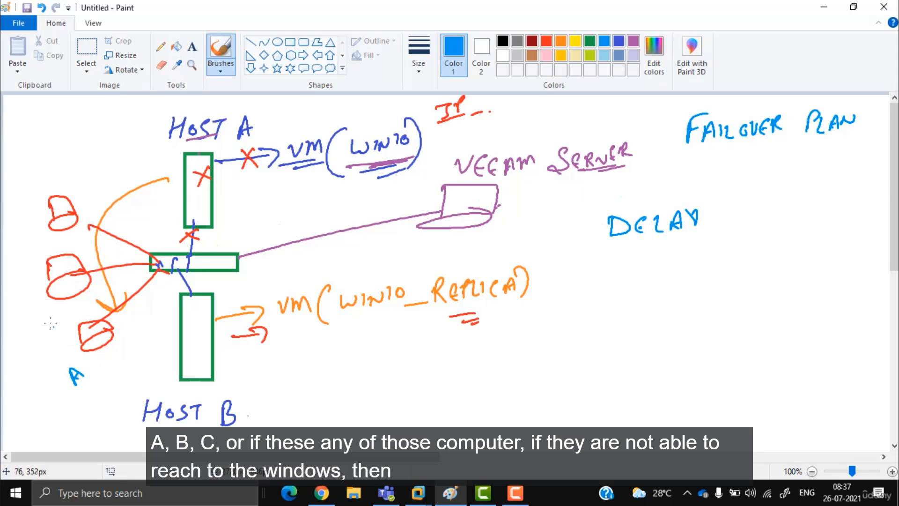
pyautogui.moveTo(44, 307); pyautogui.dragTo(46, 327)
pyautogui.moveTo(45, 307); pyautogui.dragTo(49, 325)
pyautogui.moveTo(29, 220); pyautogui.dragTo(31, 230)
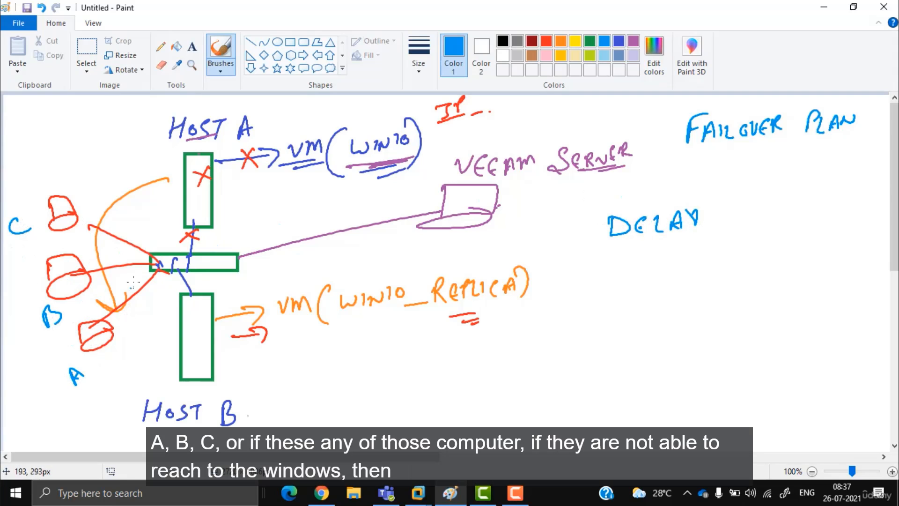
pyautogui.moveTo(133, 328); pyautogui.dragTo(171, 221)
pyautogui.moveTo(147, 239); pyautogui.dragTo(176, 234)
pyautogui.moveTo(339, 172); pyautogui.dragTo(396, 156)
# Step: In black, draw a circled 10 near Host A, mark under VM, and cross out Host A
pyautogui.click(503, 41)
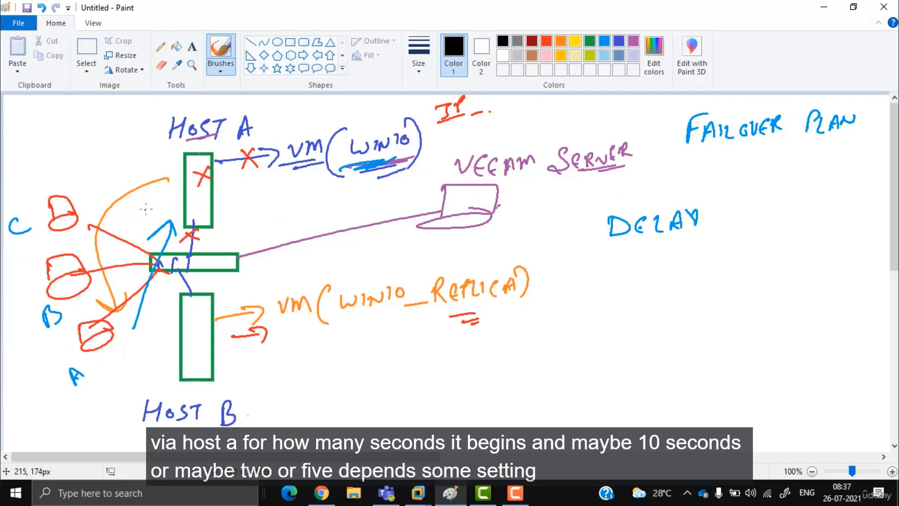
pyautogui.moveTo(114, 165)
pyautogui.mouseDown()
pyautogui.moveTo(114, 192)
pyautogui.moveTo(125, 171)
pyautogui.mouseUp()
pyautogui.moveTo(141, 150)
pyautogui.mouseDown()
pyautogui.moveTo(110, 161)
pyautogui.moveTo(150, 150)
pyautogui.mouseUp()
pyautogui.moveTo(318, 162)
pyautogui.mouseDown()
pyautogui.moveTo(291, 172)
pyautogui.moveTo(313, 164)
pyautogui.mouseUp()
pyautogui.moveTo(266, 151)
pyautogui.mouseDown()
pyautogui.moveTo(240, 161)
pyautogui.moveTo(260, 173)
pyautogui.mouseUp()
pyautogui.moveTo(206, 173); pyautogui.dragTo(193, 200)
pyautogui.moveTo(189, 183); pyautogui.dragTo(213, 193)
# Step: Underline and tick VM(WIN10_REPLICA), then draw arrows redirecting traffic to the replica
pyautogui.moveTo(308, 328); pyautogui.dragTo(481, 311)
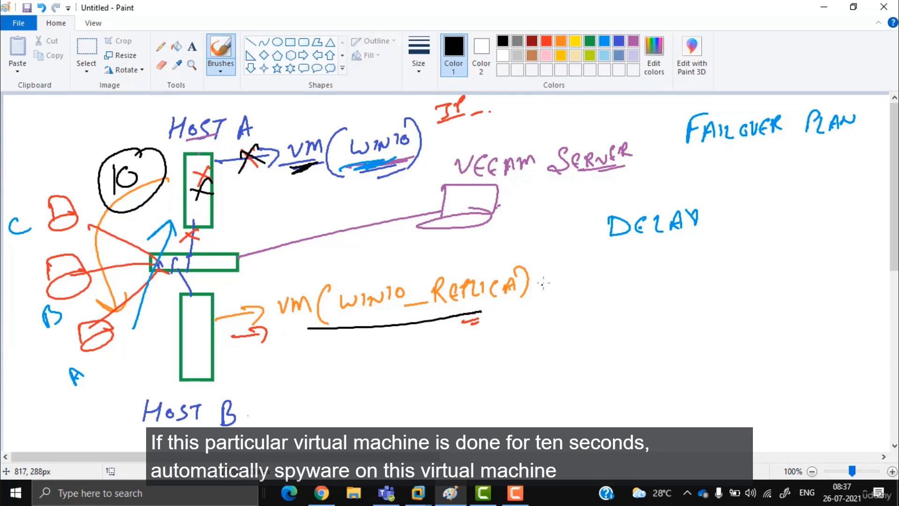
pyautogui.moveTo(542, 269); pyautogui.dragTo(595, 261)
pyautogui.moveTo(90, 244)
pyautogui.mouseDown()
pyautogui.moveTo(207, 293)
pyautogui.moveTo(289, 283)
pyautogui.mouseUp()
pyautogui.moveTo(132, 282); pyautogui.dragTo(278, 300)
pyautogui.moveTo(149, 344)
pyautogui.mouseDown()
pyautogui.moveTo(262, 309)
pyautogui.moveTo(265, 319)
pyautogui.mouseUp()
pyautogui.moveTo(260, 279)
pyautogui.mouseDown()
pyautogui.moveTo(293, 281)
pyautogui.moveTo(281, 300)
pyautogui.mouseUp()
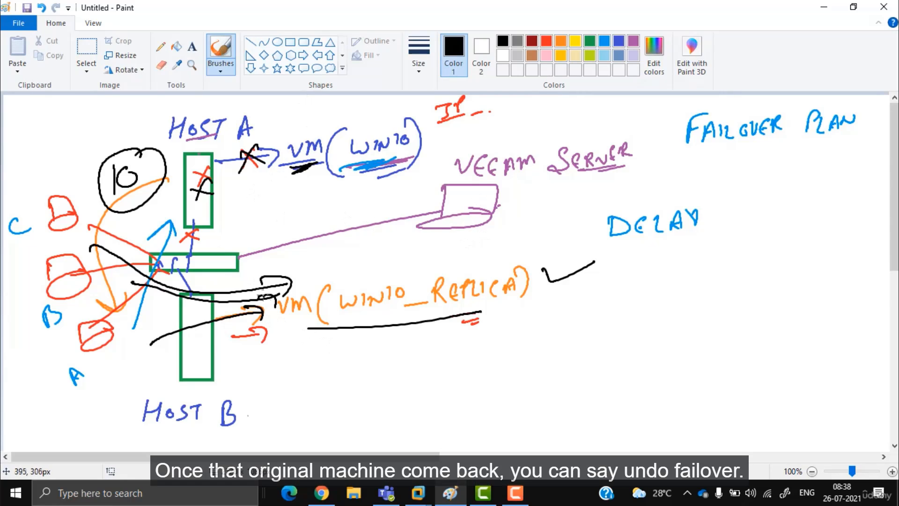
# Step: Write UNDO FAILOVER in black and draw traffic curving back to the circled 10
pyautogui.moveTo(633, 279)
pyautogui.mouseDown()
pyautogui.moveTo(762, 264)
pyautogui.moveTo(804, 274)
pyautogui.moveTo(825, 256)
pyautogui.moveTo(856, 252)
pyautogui.mouseUp()
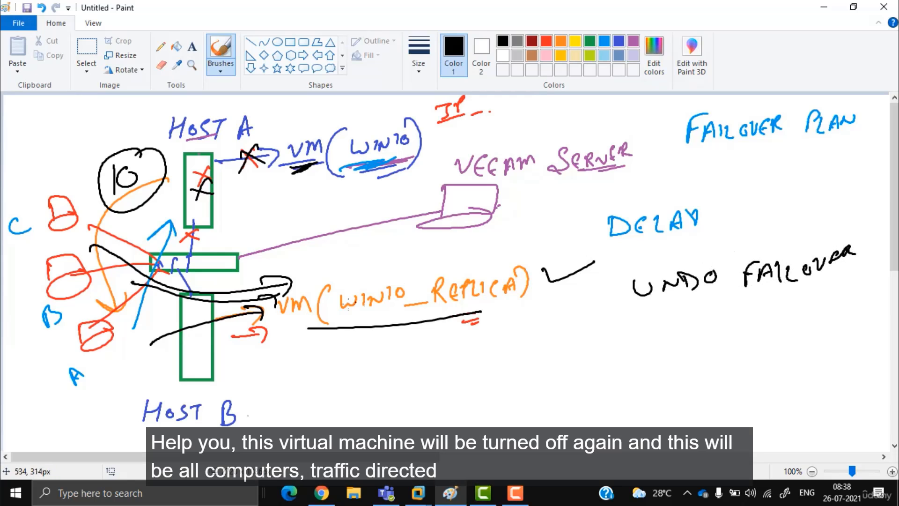
pyautogui.moveTo(290, 317)
pyautogui.mouseDown()
pyautogui.moveTo(307, 330)
pyautogui.moveTo(277, 342)
pyautogui.mouseUp()
pyautogui.moveTo(244, 298); pyautogui.dragTo(143, 173)
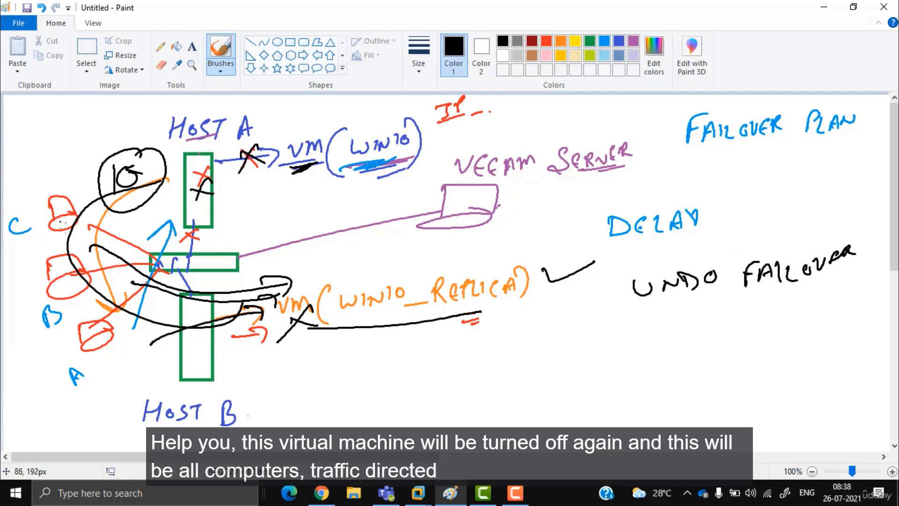
pyautogui.moveTo(366, 163)
pyautogui.mouseDown()
pyautogui.moveTo(289, 184)
pyautogui.moveTo(388, 160)
pyautogui.mouseUp()
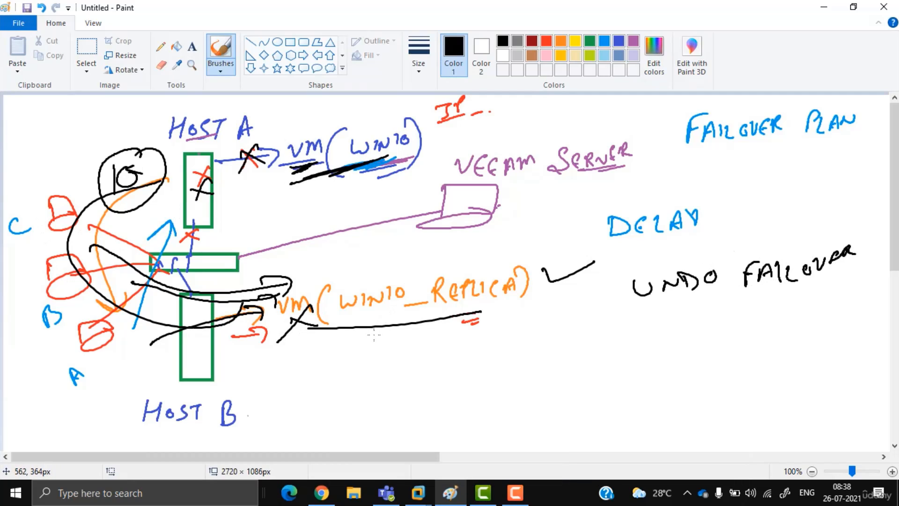
# Step: In blue, box VM(WIN10), write PERM FAIL- below UNDO FAILOVER, and draw arrows to the replica
pyautogui.click(618, 41)
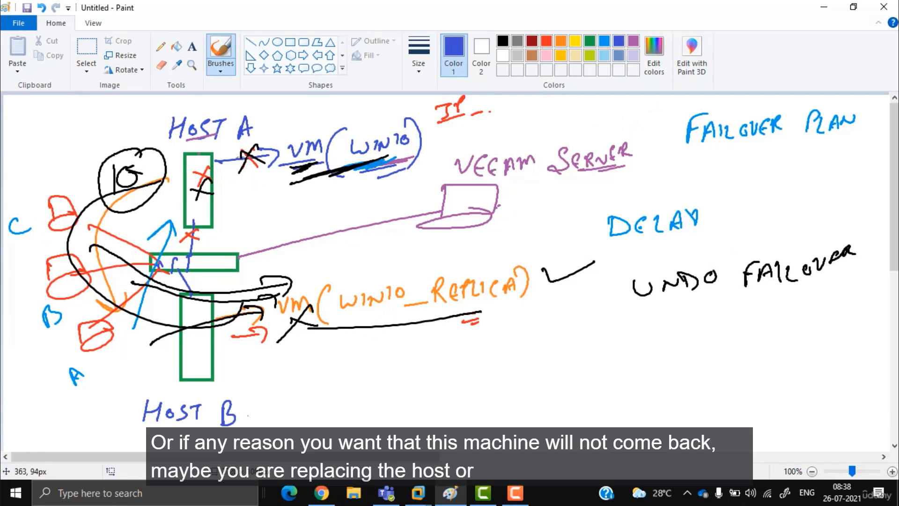
pyautogui.moveTo(367, 115); pyautogui.dragTo(220, 188)
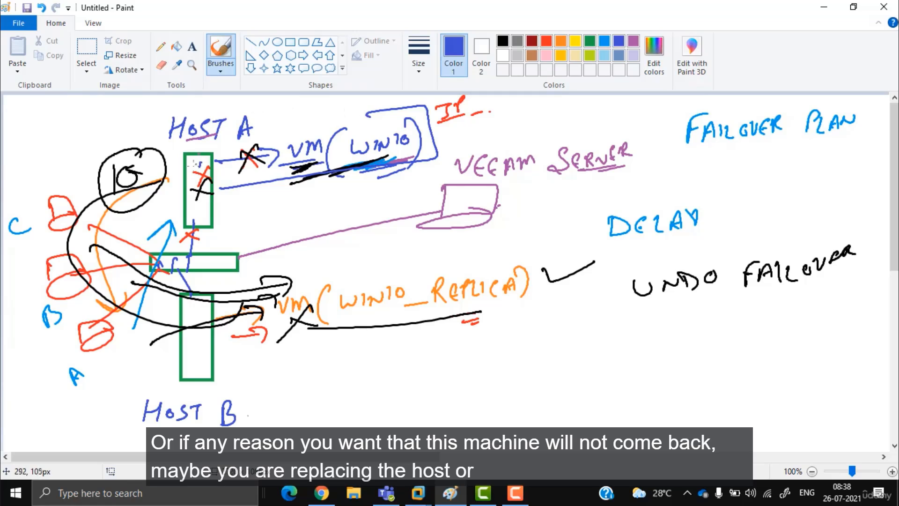
pyautogui.moveTo(609, 316)
pyautogui.mouseDown()
pyautogui.moveTo(612, 334)
pyautogui.moveTo(630, 340)
pyautogui.mouseUp()
pyautogui.moveTo(636, 338); pyautogui.dragTo(671, 328)
pyautogui.moveTo(711, 342)
pyautogui.mouseDown()
pyautogui.moveTo(732, 312)
pyautogui.moveTo(736, 323)
pyautogui.mouseUp()
pyautogui.moveTo(725, 335); pyautogui.dragTo(743, 333)
pyautogui.moveTo(744, 317); pyautogui.dragTo(757, 334)
pyautogui.moveTo(764, 331); pyautogui.dragTo(771, 331)
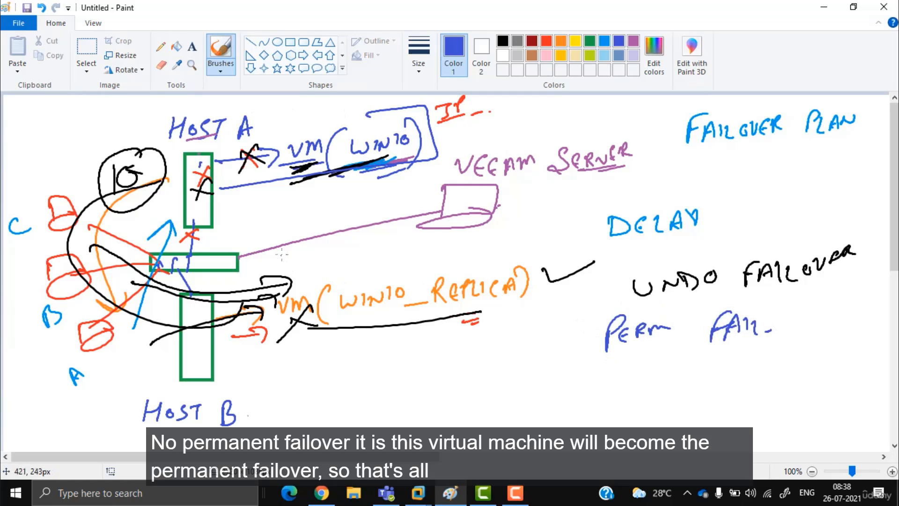
pyautogui.moveTo(137, 205); pyautogui.dragTo(286, 310)
pyautogui.moveTo(234, 274)
pyautogui.mouseDown()
pyautogui.moveTo(314, 300)
pyautogui.moveTo(296, 322)
pyautogui.mouseUp()
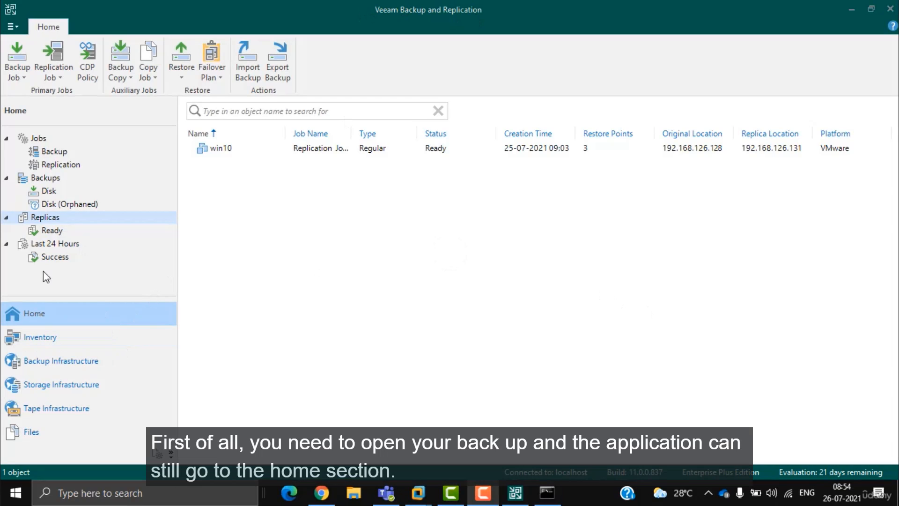
# Step: Show the Ready replicas, select win10, and inspect its original and replica hosts
pyautogui.click(214, 79)
pyautogui.click(47, 221)
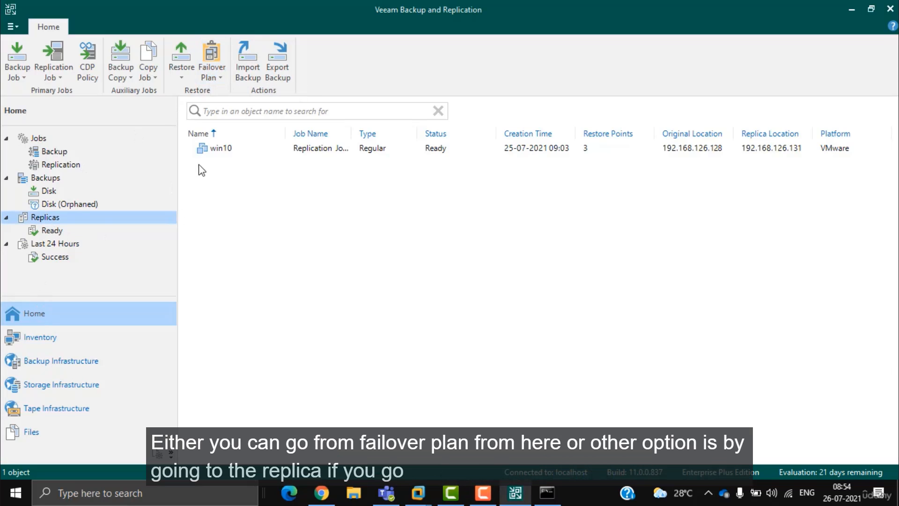
pyautogui.click(58, 229)
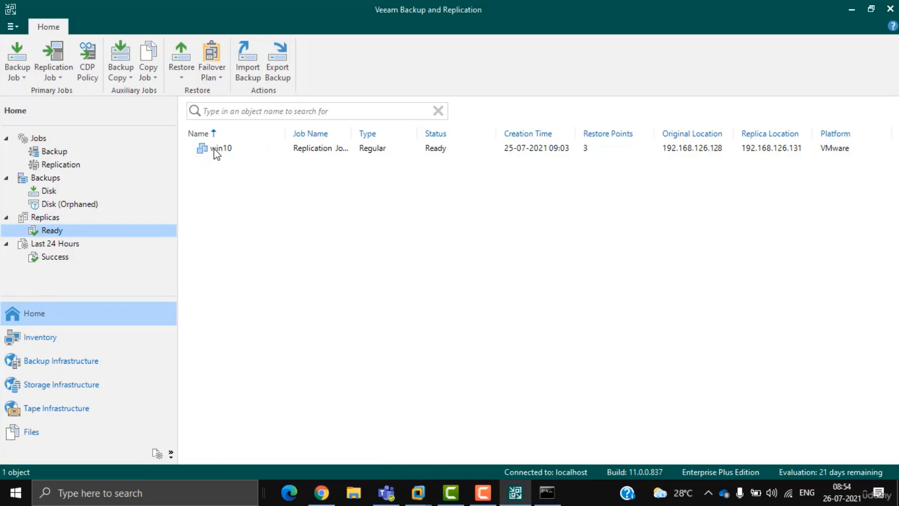
pyautogui.click(237, 148)
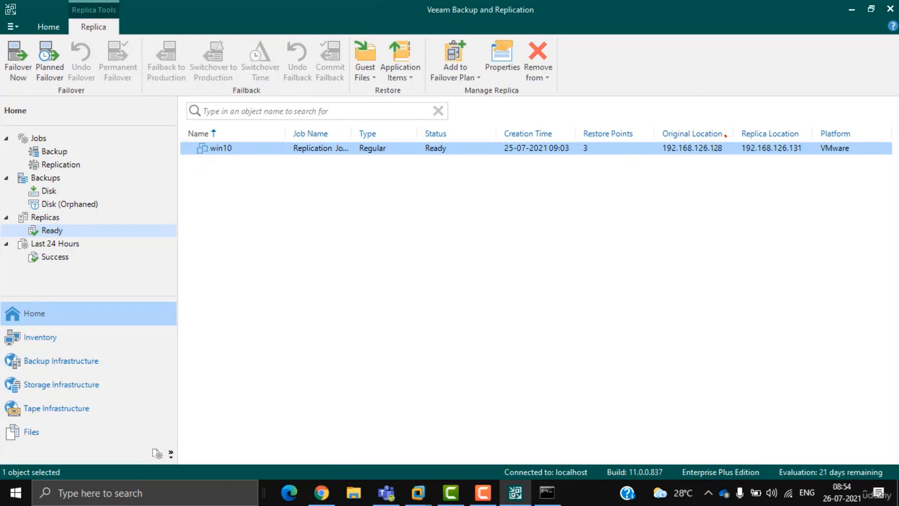
pyautogui.moveTo(726, 136)
pyautogui.mouseDown()
pyautogui.moveTo(712, 209)
pyautogui.moveTo(719, 128)
pyautogui.mouseUp()
pyautogui.moveTo(653, 52); pyautogui.dragTo(682, 75)
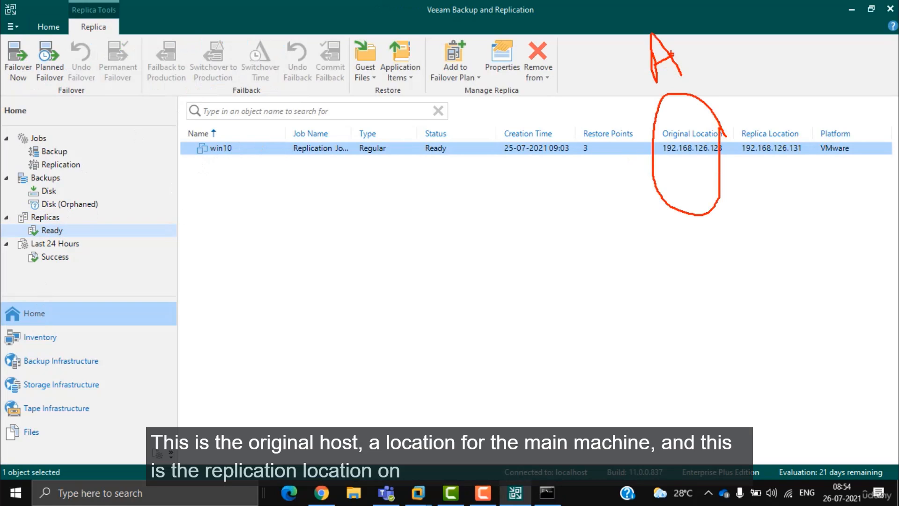
pyautogui.moveTo(823, 128)
pyautogui.mouseDown()
pyautogui.moveTo(819, 185)
pyautogui.moveTo(817, 117)
pyautogui.mouseUp()
pyautogui.moveTo(765, 34); pyautogui.dragTo(775, 79)
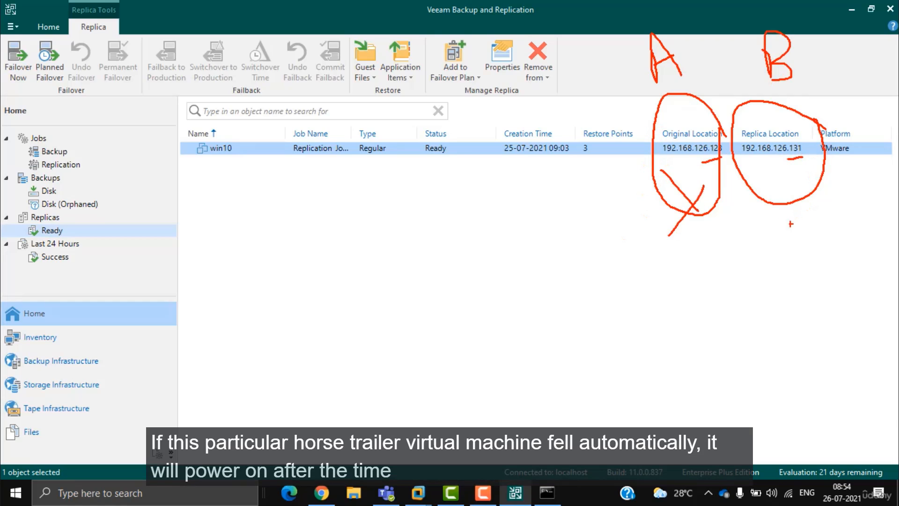
pyautogui.moveTo(775, 195); pyautogui.dragTo(845, 170)
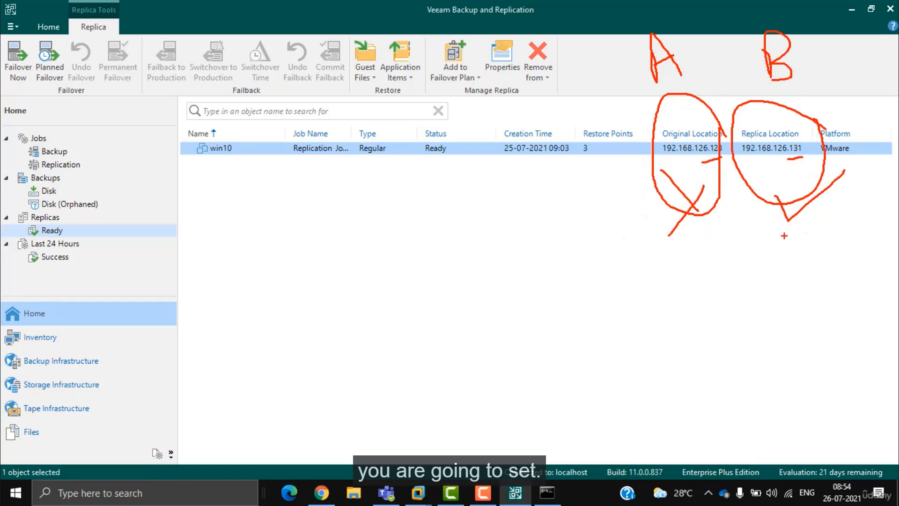
pyautogui.press('Escape')
# Step: Begin a planned failover of win10, cancel it, and show all replicas
pyautogui.rightClick(266, 153)
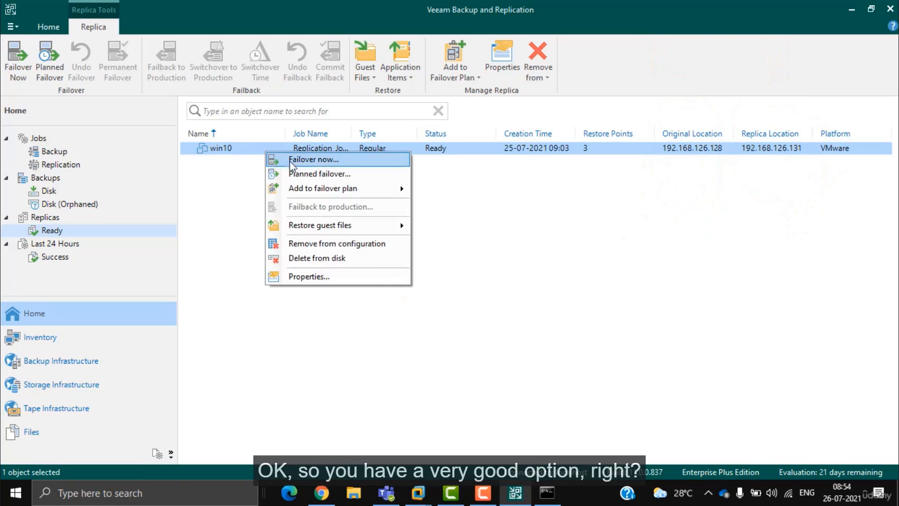
pyautogui.click(329, 175)
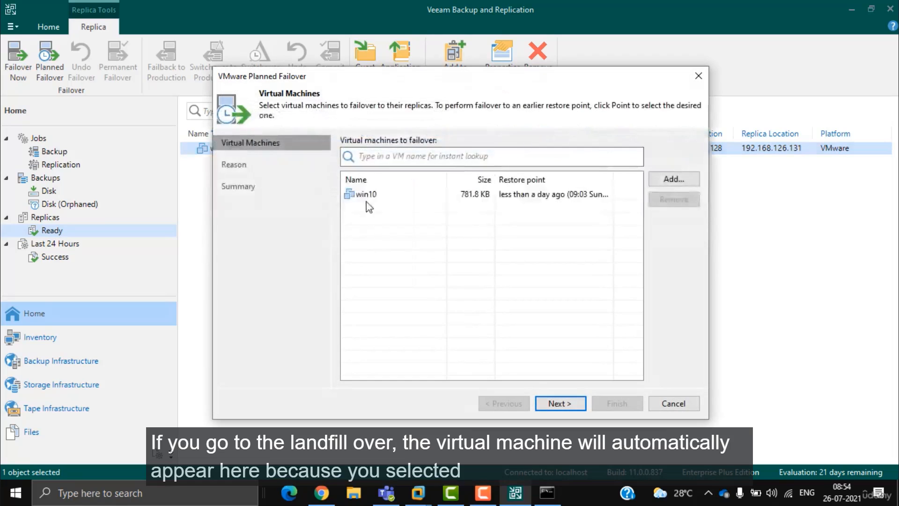
pyautogui.moveTo(389, 79); pyautogui.dragTo(509, 63)
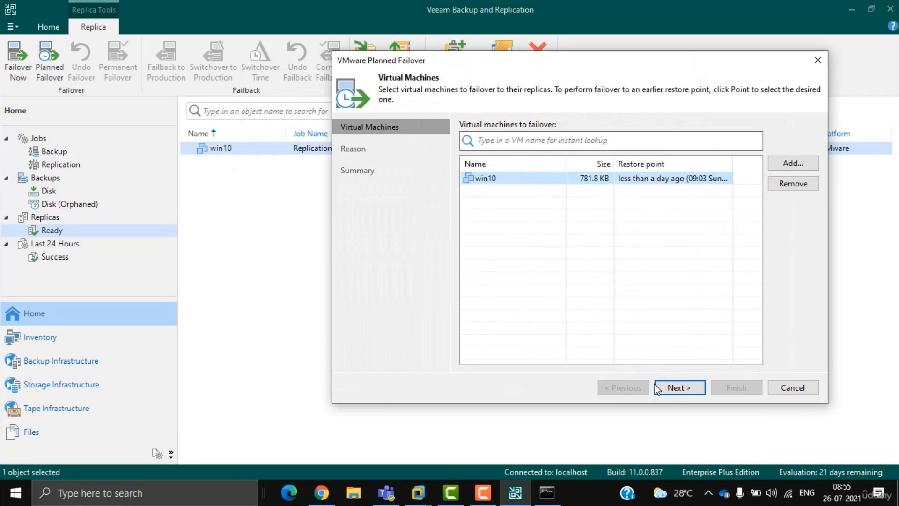
pyautogui.click(674, 389)
pyautogui.click(793, 387)
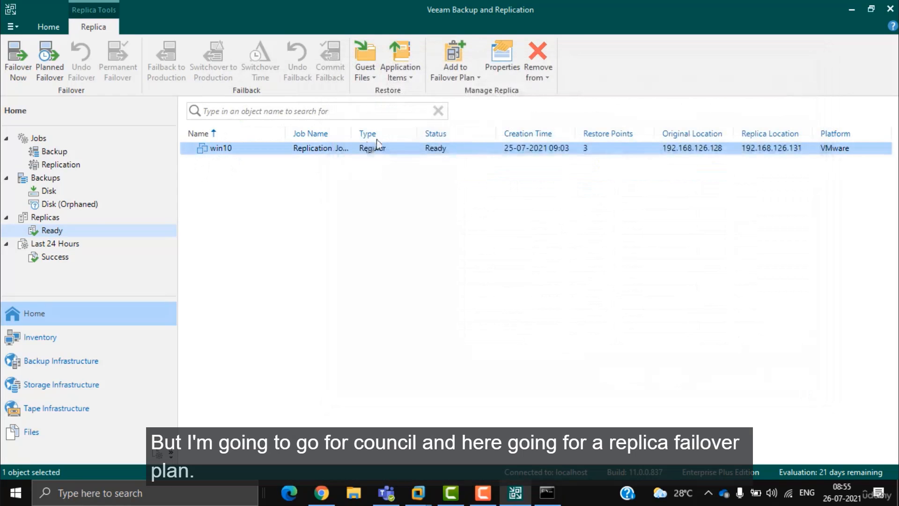
pyautogui.click(45, 216)
# Step: Create VMware vSphere Failover plan 1 containing the win10 replica from Replication Job 1
pyautogui.click(218, 80)
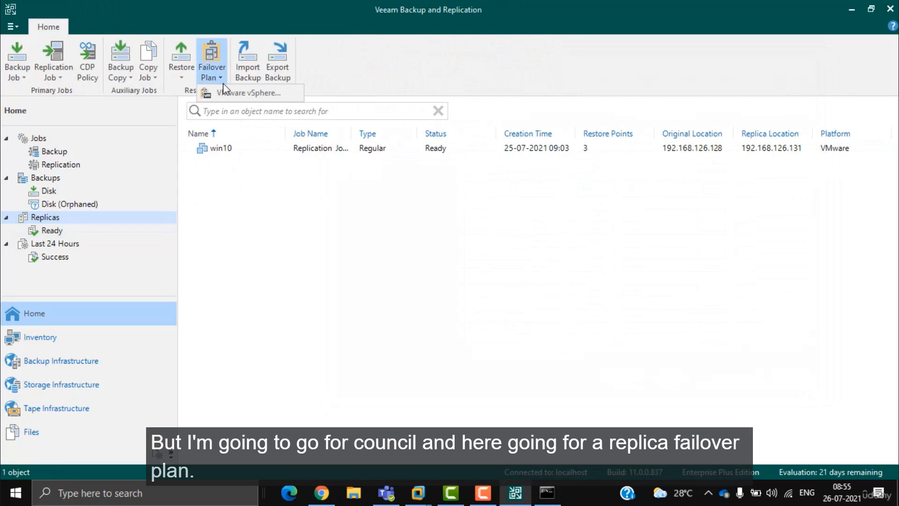
pyautogui.click(235, 91)
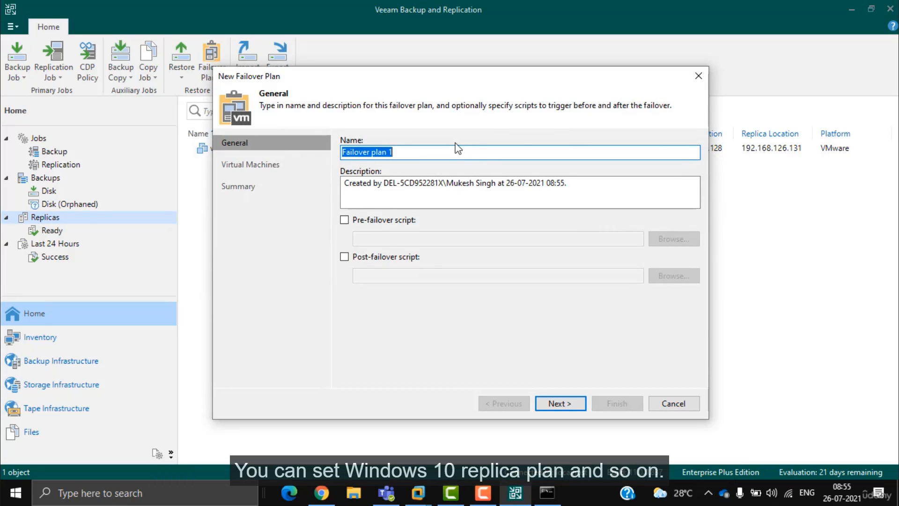
pyautogui.click(562, 403)
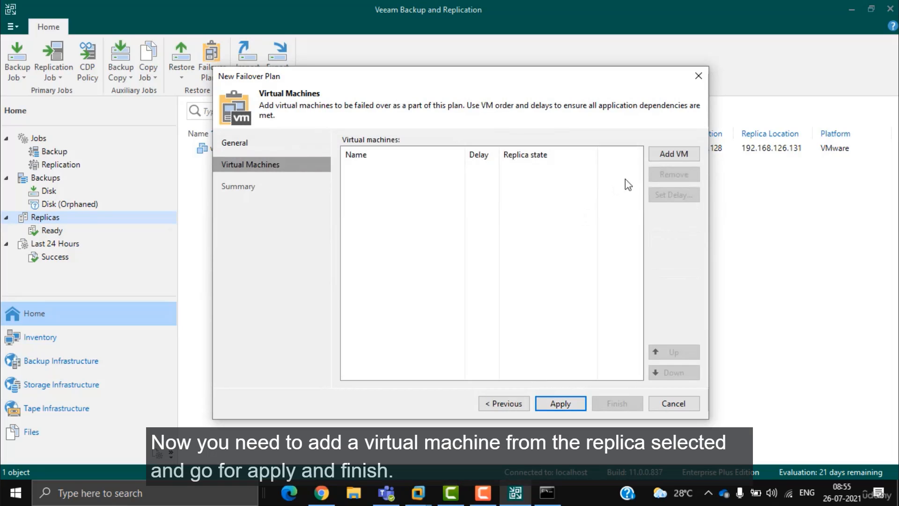
pyautogui.click(674, 154)
pyautogui.click(706, 186)
pyautogui.doubleClick(365, 124)
pyautogui.click(330, 136)
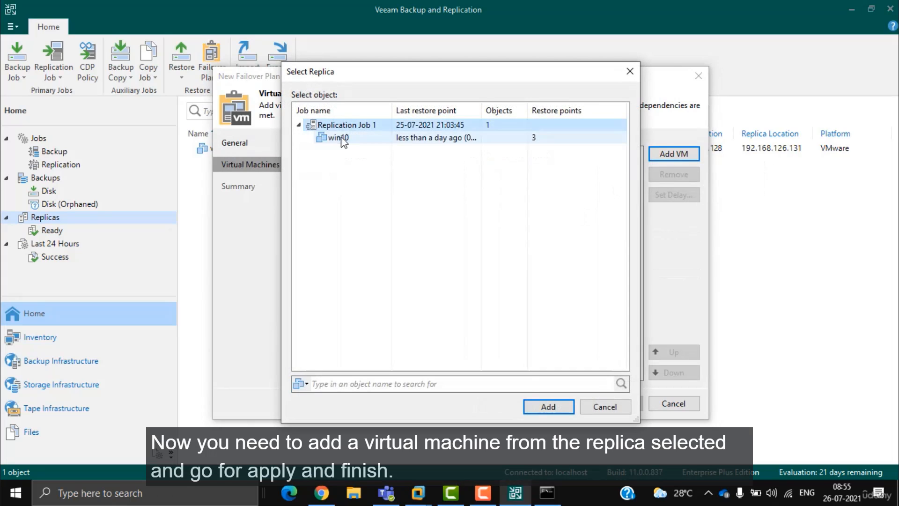
pyautogui.click(544, 404)
pyautogui.click(560, 405)
pyautogui.click(618, 406)
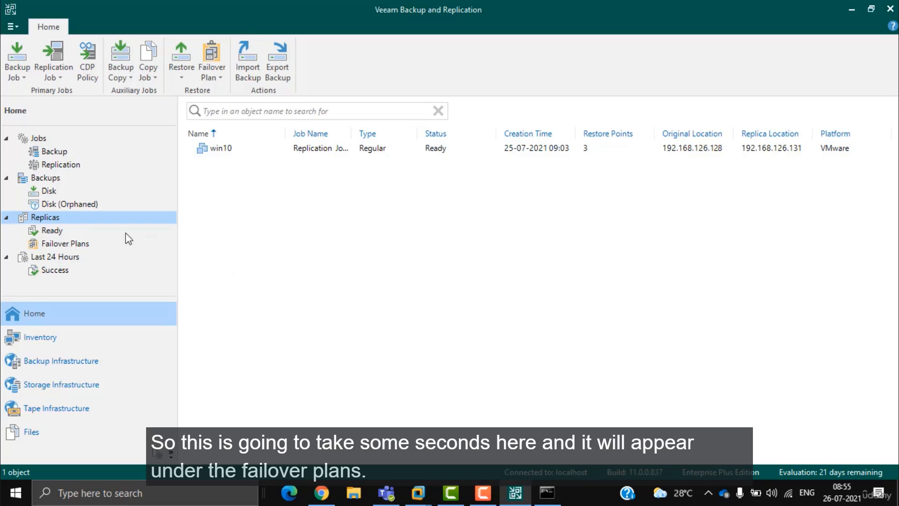
# Step: Run Failover plan 1 from the failover plans list
pyautogui.click(62, 241)
pyautogui.click(219, 154)
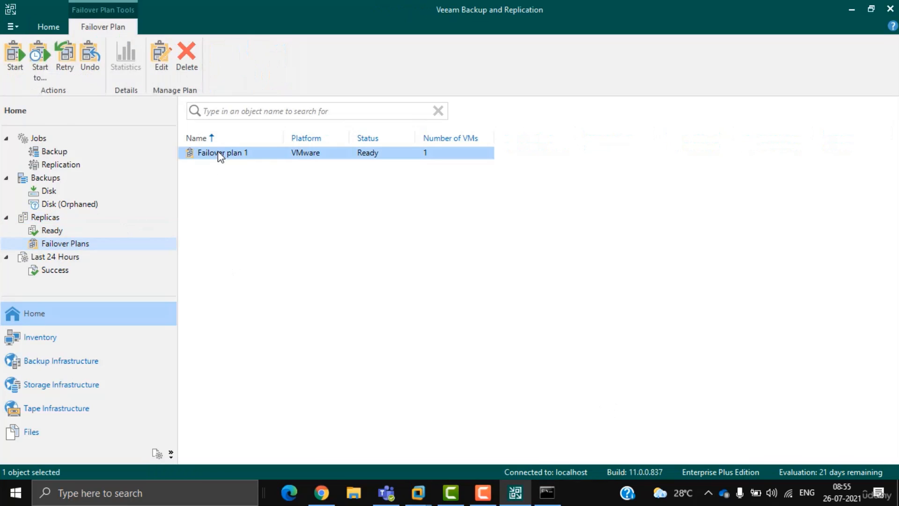
pyautogui.rightClick(220, 156)
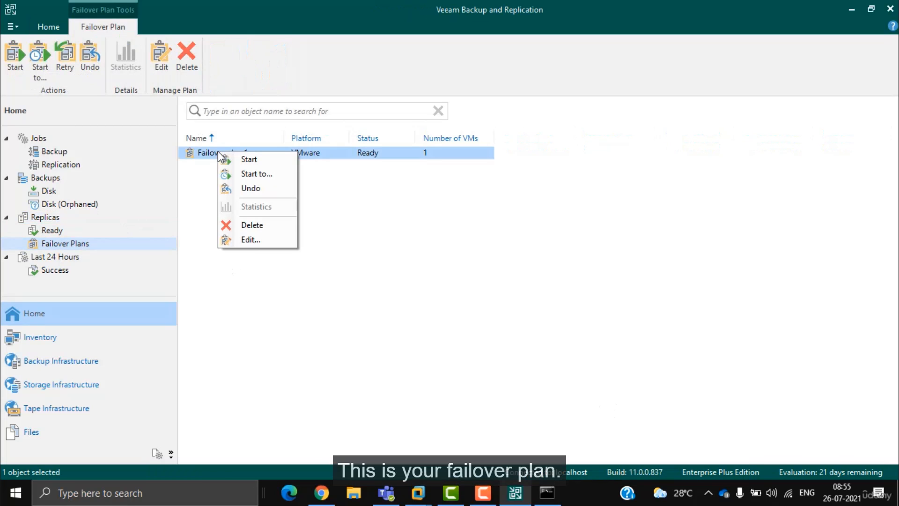
pyautogui.click(255, 161)
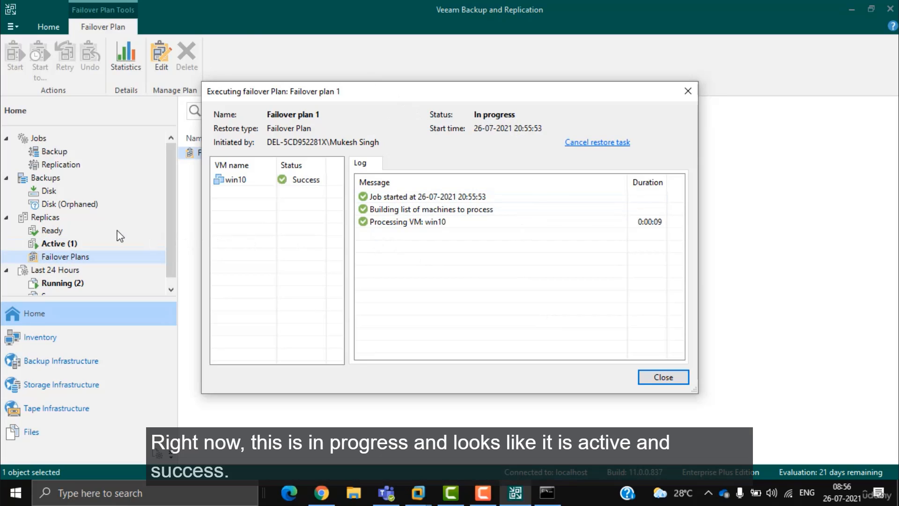
pyautogui.press('Escape')
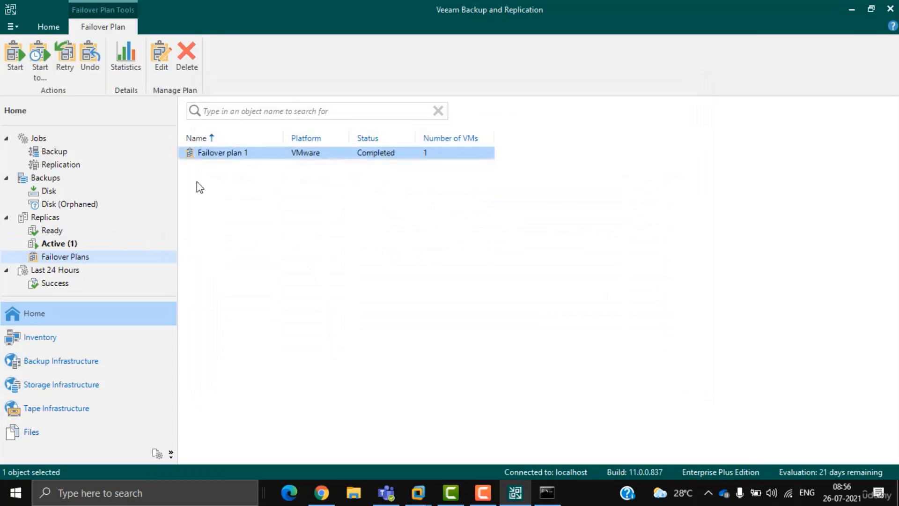
# Step: Edit Failover plan 1 to change win10's boot delay from 60 to 2 seconds
pyautogui.rightClick(227, 154)
pyautogui.click(274, 240)
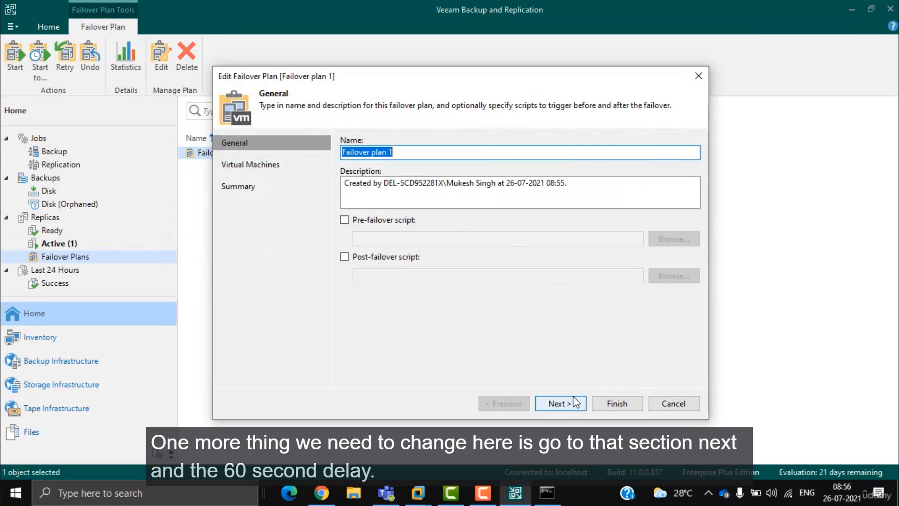
pyautogui.click(560, 404)
pyautogui.doubleClick(479, 168)
pyautogui.click(447, 239)
pyautogui.moveTo(447, 239); pyautogui.dragTo(432, 243)
pyautogui.write('2')
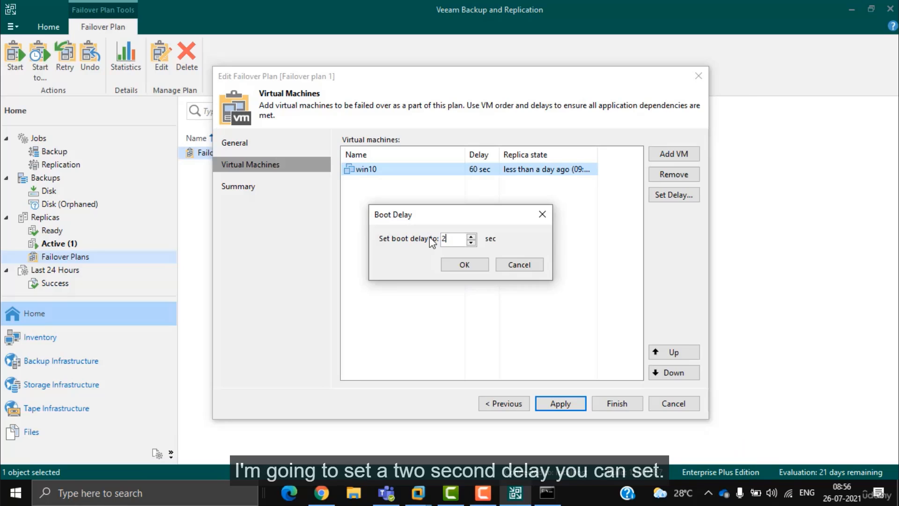
pyautogui.click(470, 270)
pyautogui.click(561, 403)
pyautogui.click(617, 404)
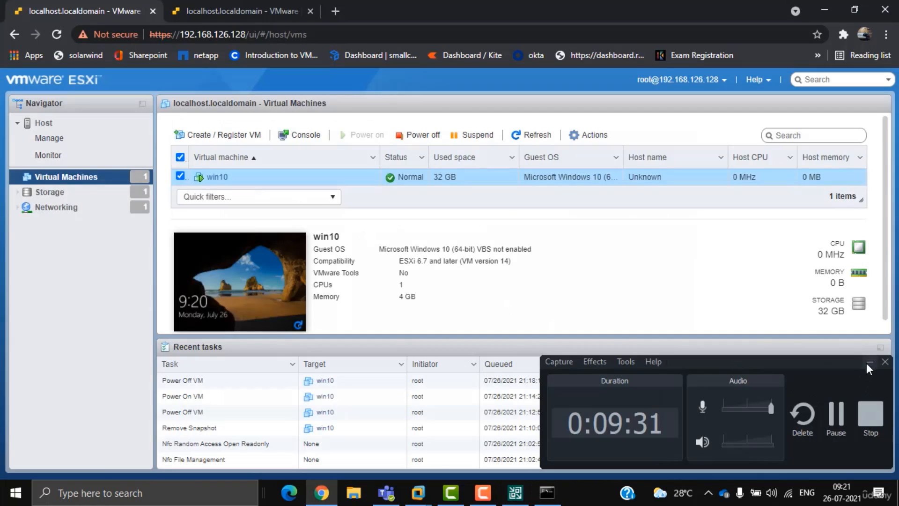
pyautogui.click(867, 364)
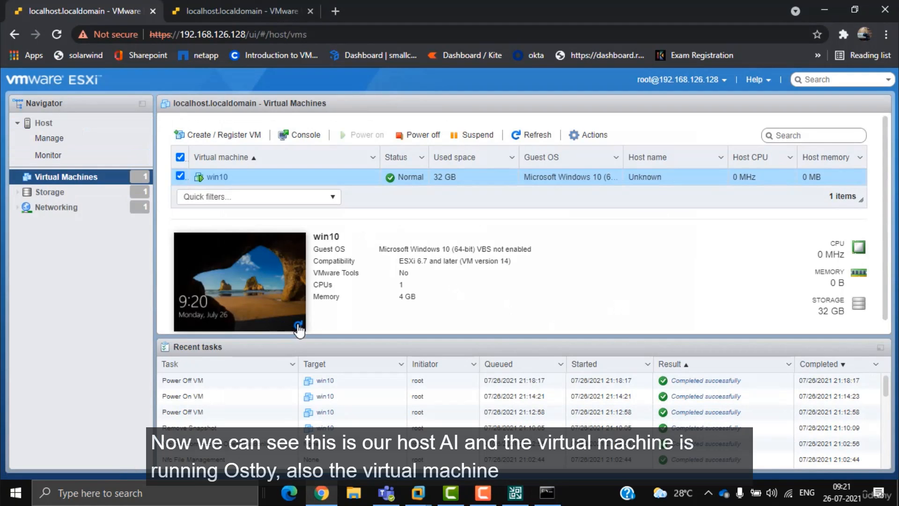
# Step: Check both ESXi host tabs and resume the continuous ping in the cmd window
pyautogui.click(215, 11)
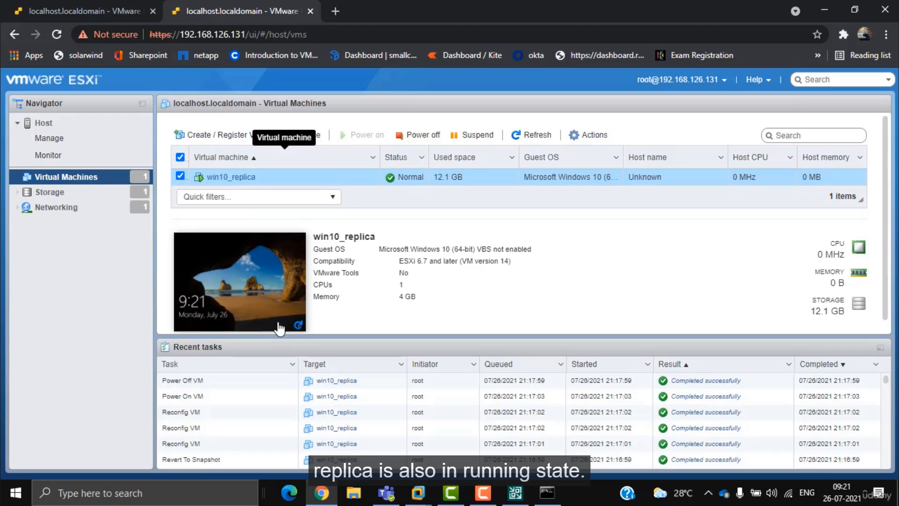
pyautogui.click(103, 11)
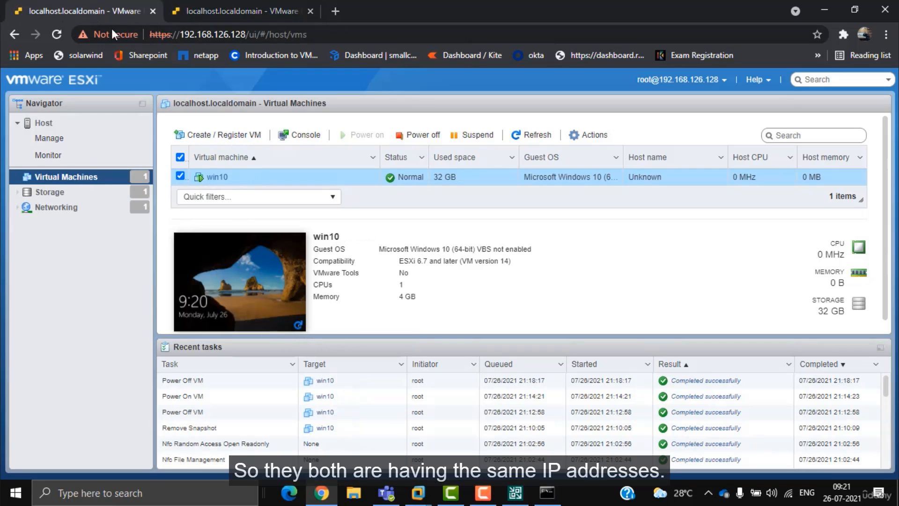
pyautogui.click(547, 493)
pyautogui.press('Return')
pyautogui.press('Return')
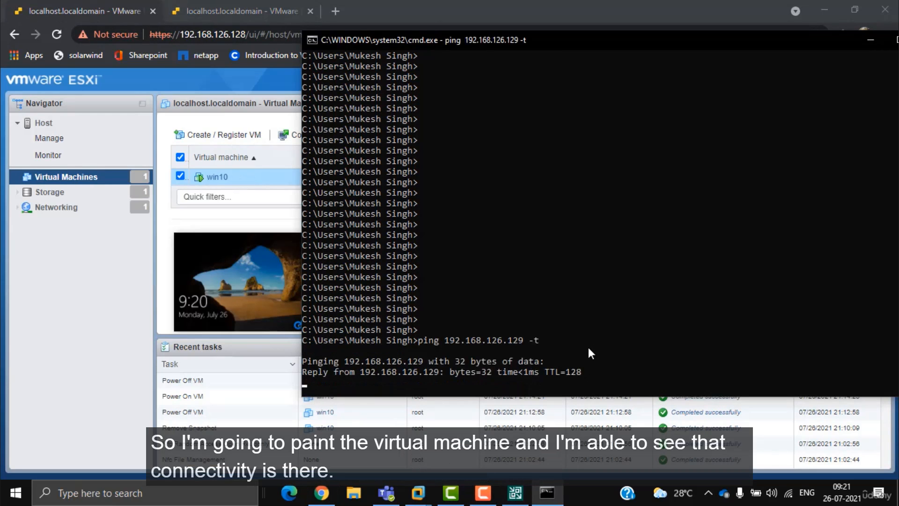
# Step: Power off the original win10 on 192.168.126.128, then check pings and the replica host
pyautogui.click(99, 302)
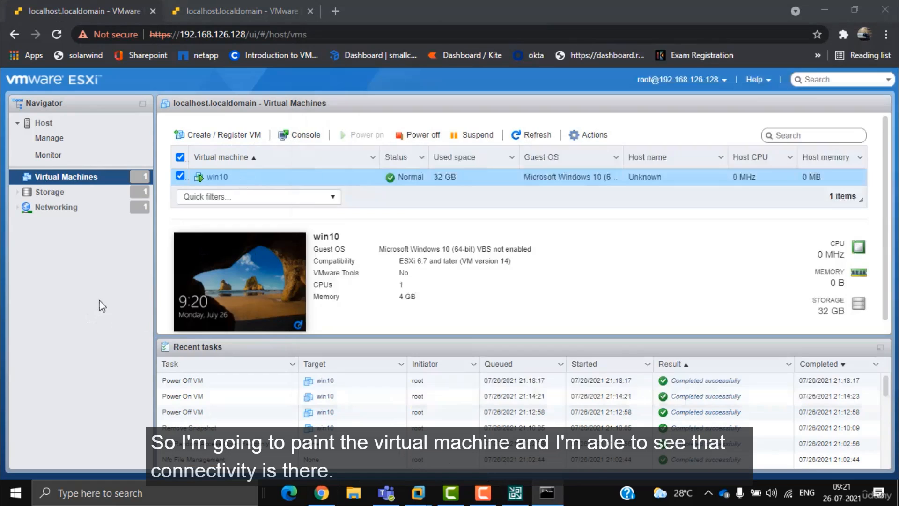
pyautogui.click(416, 135)
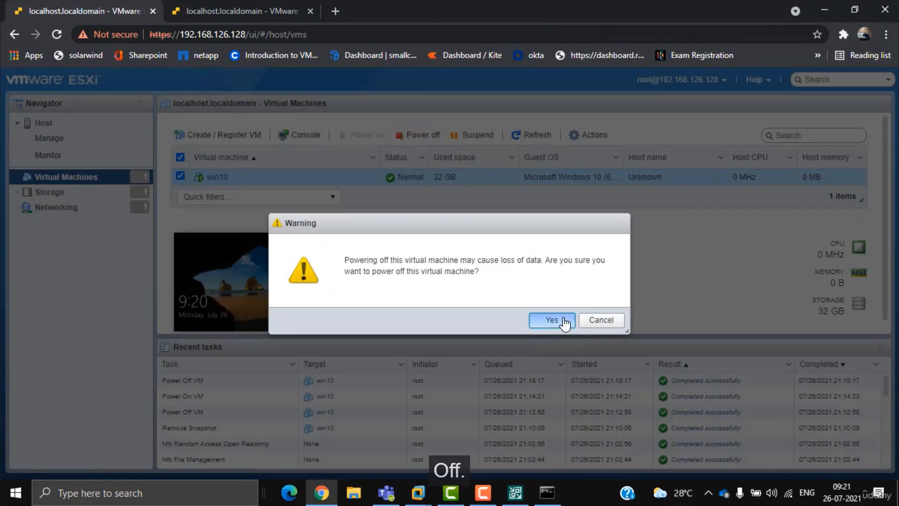
pyautogui.click(547, 322)
pyautogui.click(550, 492)
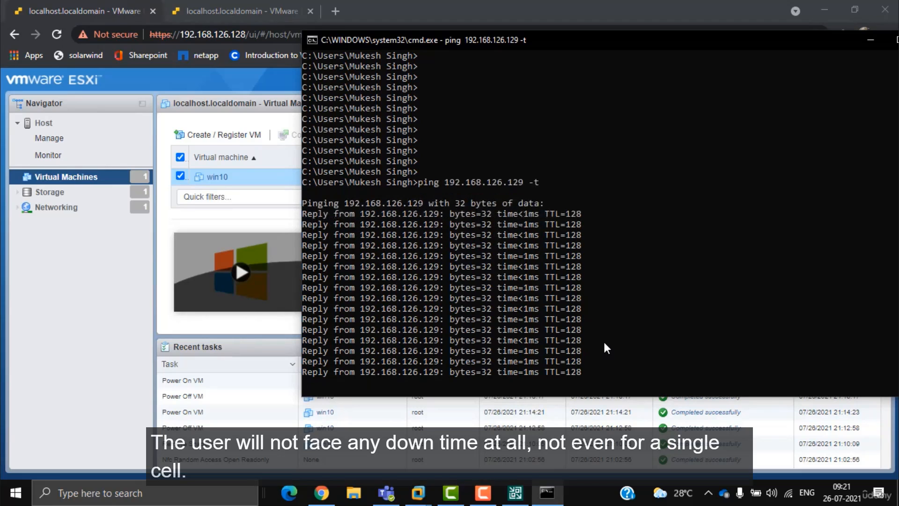
pyautogui.click(190, 12)
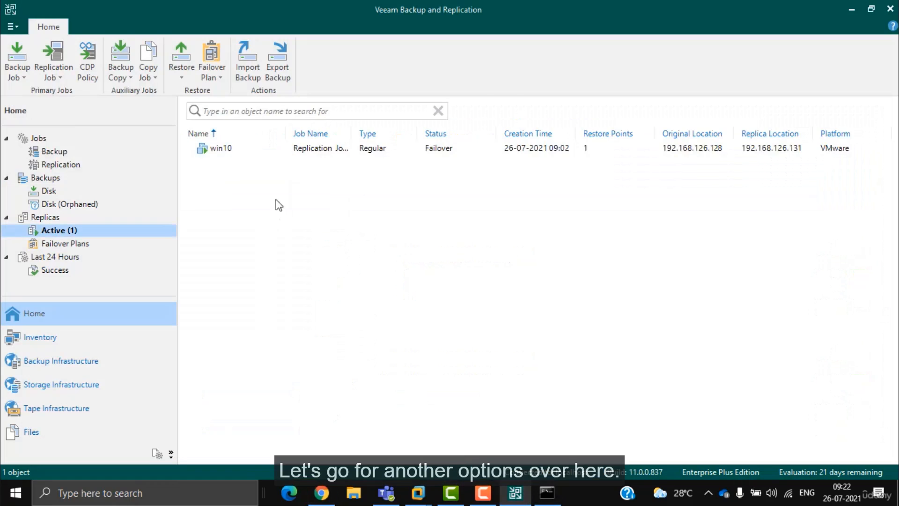
pyautogui.rightClick(283, 149)
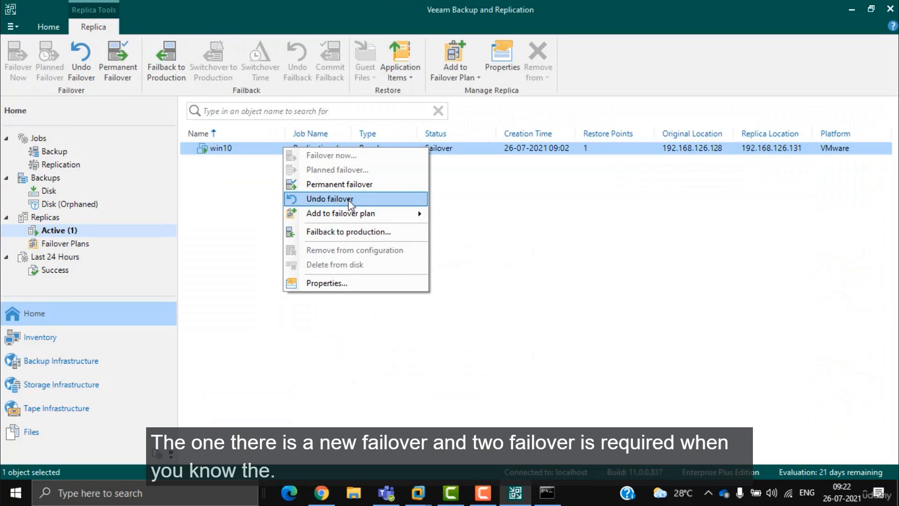
pyautogui.hotkey('ctrl', '2')
pyautogui.moveTo(725, 117)
pyautogui.mouseDown()
pyautogui.moveTo(665, 82)
pyautogui.moveTo(711, 137)
pyautogui.mouseUp()
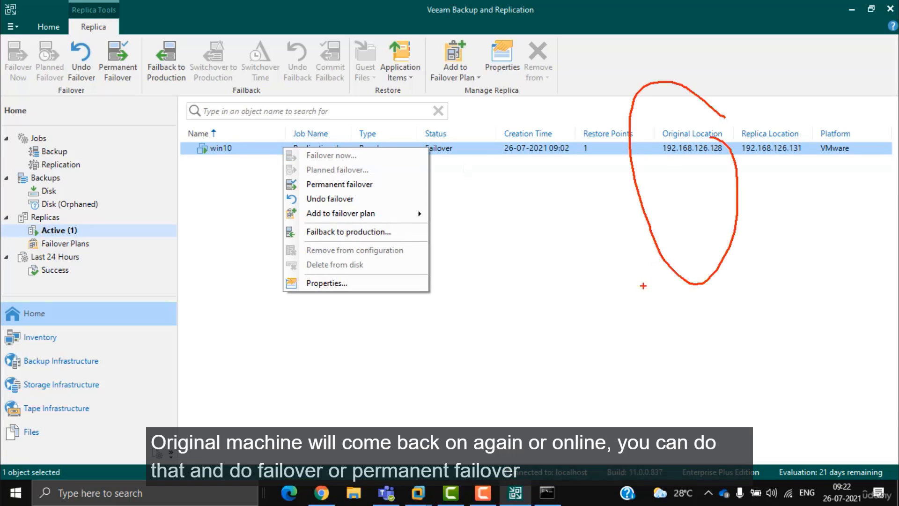
pyautogui.moveTo(638, 279); pyautogui.dragTo(633, 282)
pyautogui.moveTo(644, 292); pyautogui.dragTo(649, 312)
pyautogui.moveTo(555, 230); pyautogui.dragTo(598, 148)
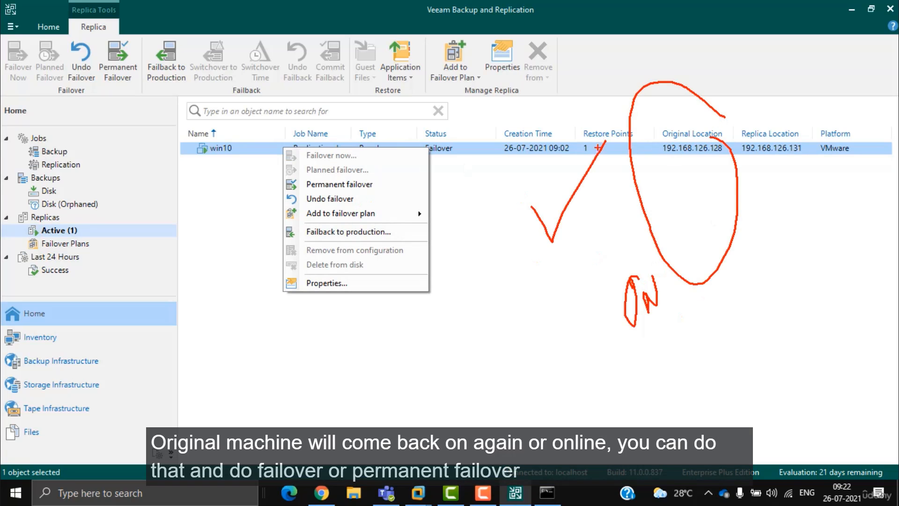
pyautogui.moveTo(399, 190); pyautogui.dragTo(461, 147)
pyautogui.moveTo(662, 131); pyautogui.dragTo(701, 213)
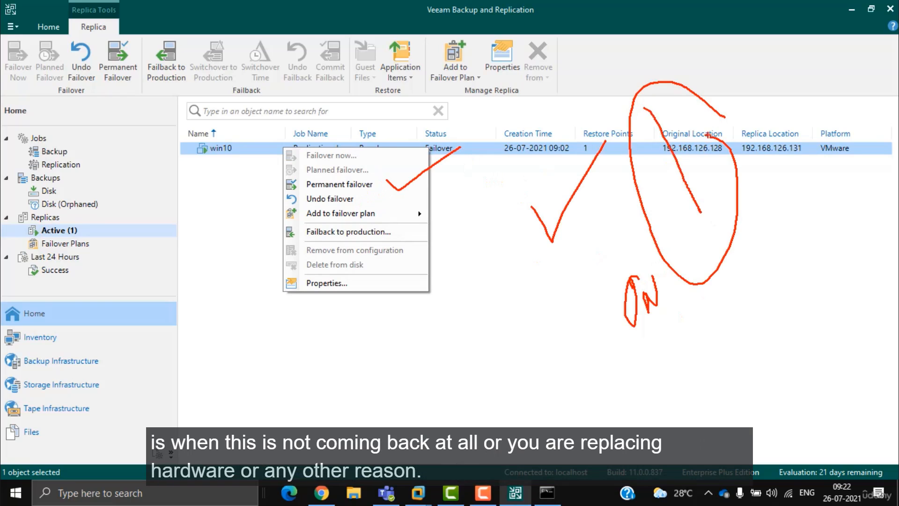
pyautogui.moveTo(713, 110); pyautogui.dragTo(657, 242)
pyautogui.moveTo(645, 108); pyautogui.dragTo(708, 223)
pyautogui.moveTo(708, 108); pyautogui.dragTo(673, 229)
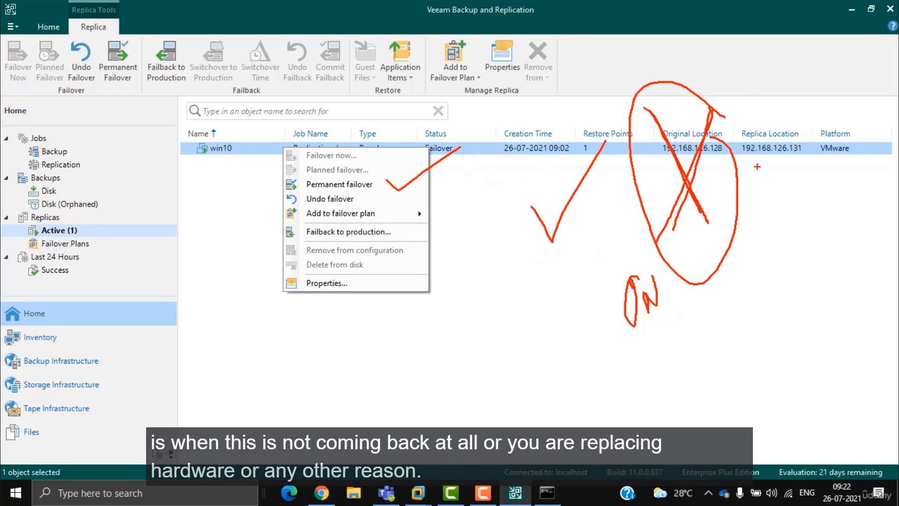
pyautogui.moveTo(799, 134)
pyautogui.mouseDown()
pyautogui.moveTo(749, 108)
pyautogui.moveTo(778, 161)
pyautogui.mouseUp()
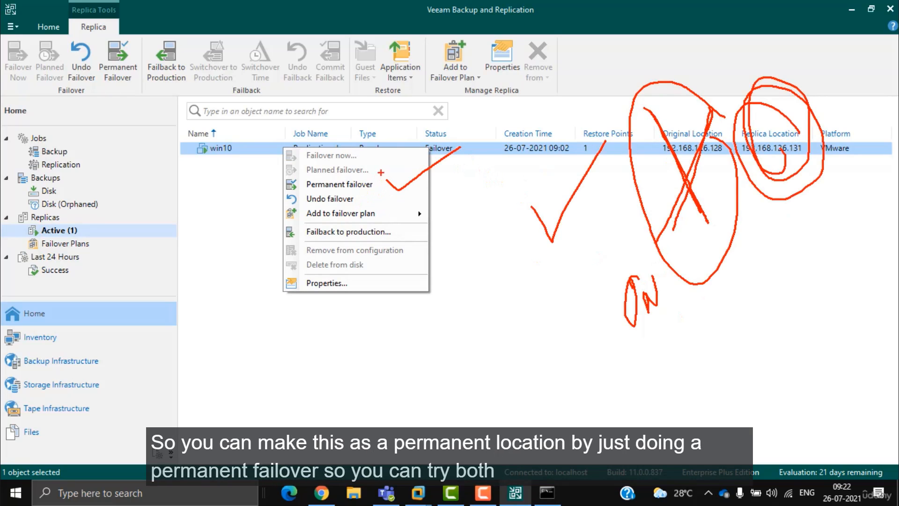
pyautogui.moveTo(380, 173); pyautogui.dragTo(507, 140)
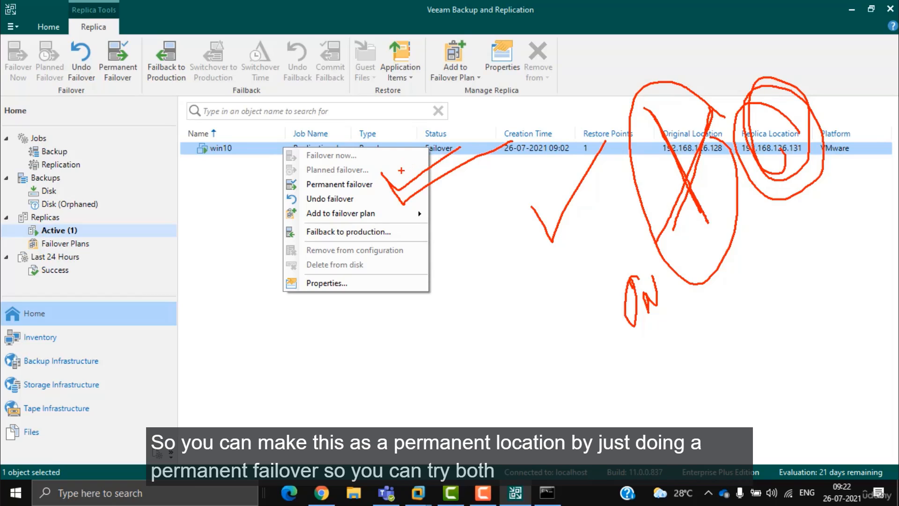
pyautogui.press('Escape')
pyautogui.rightClick(228, 149)
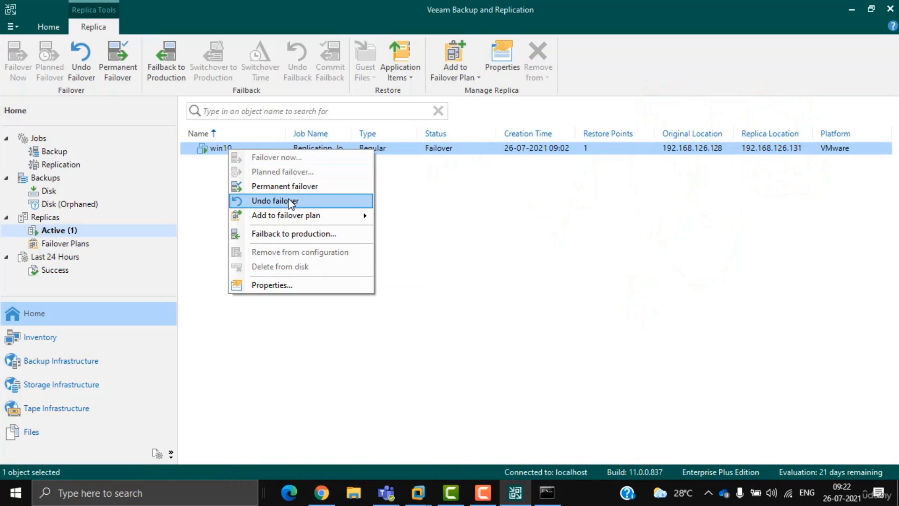
# Step: Power on the original win10 on host 192.168.126.128 and refresh its console preview
pyautogui.click(319, 497)
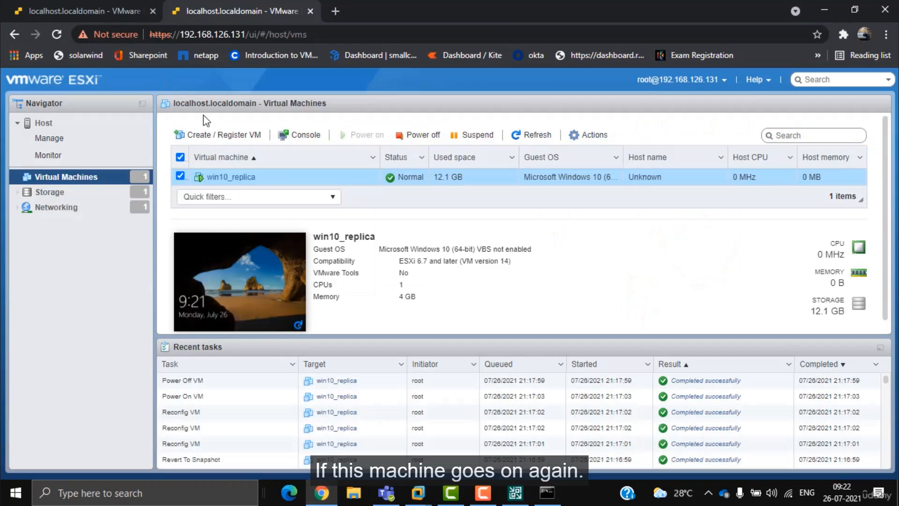
pyautogui.click(92, 13)
pyautogui.click(368, 138)
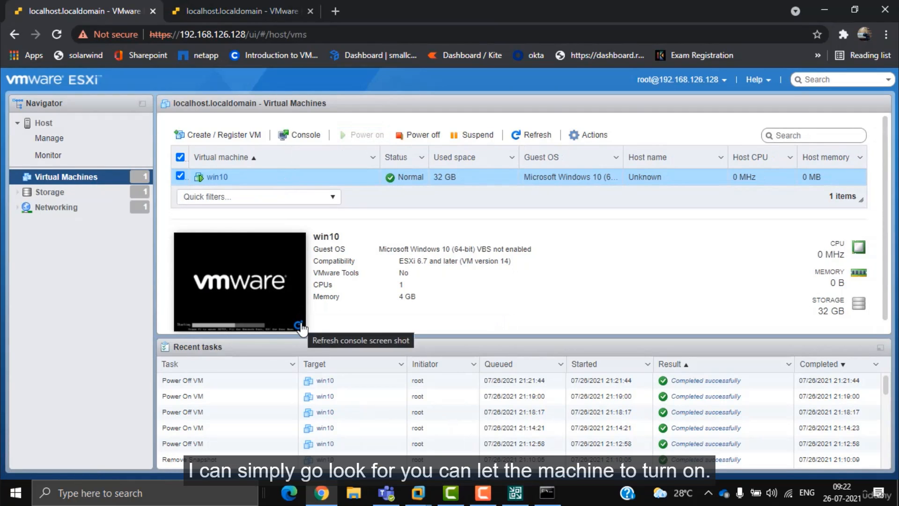
pyautogui.click(298, 325)
pyautogui.click(297, 327)
# Step: Review the continuous ping output in the cmd window
pyautogui.click(548, 493)
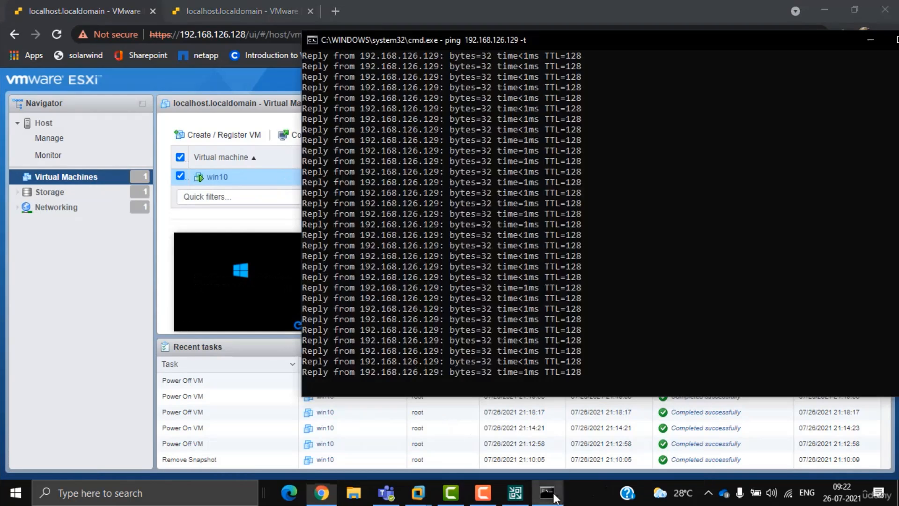
pyautogui.moveTo(593, 349); pyautogui.dragTo(442, 76)
pyautogui.click(462, 350)
pyautogui.scroll(10, 507, 226)
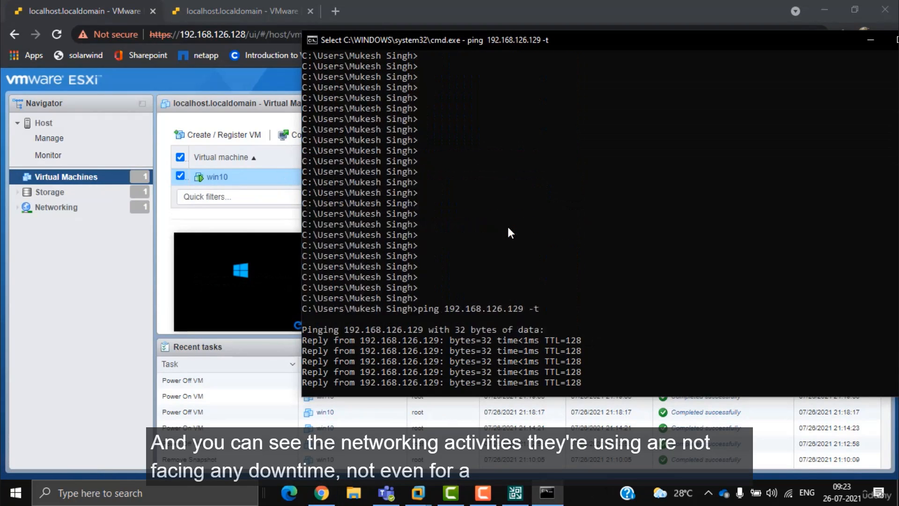
pyautogui.scroll(-10, 507, 227)
pyautogui.moveTo(360, 108); pyautogui.dragTo(529, 318)
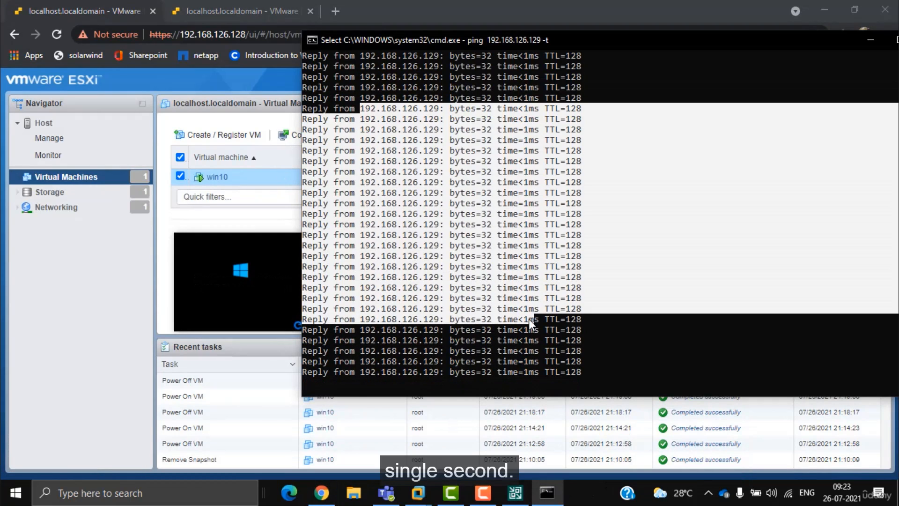
# Step: Confirm win10 booted via its console, check both hosts, and return to Veeam
pyautogui.click(436, 362)
pyautogui.click(291, 329)
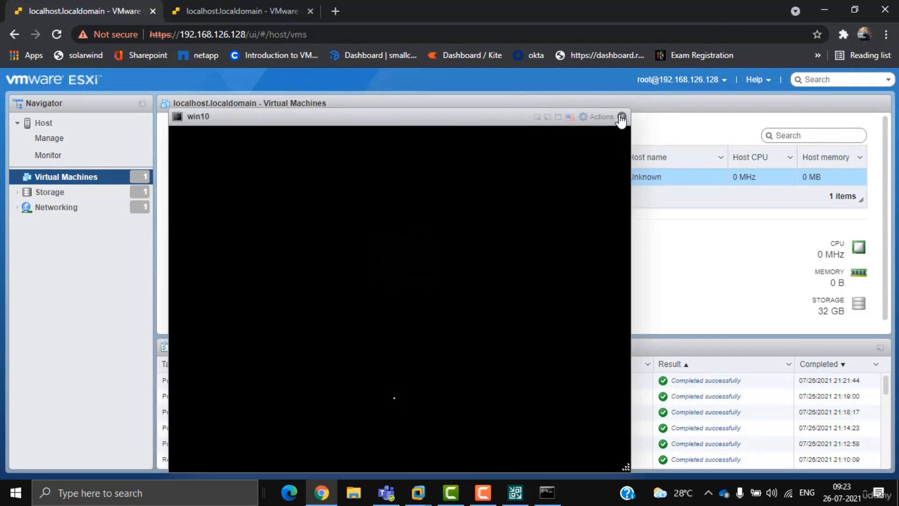
pyautogui.click(621, 116)
pyautogui.click(299, 327)
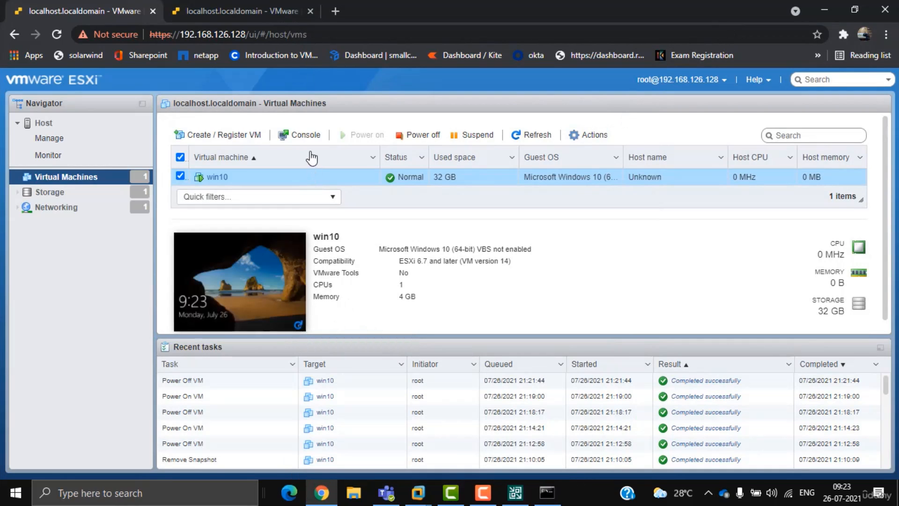
pyautogui.click(245, 12)
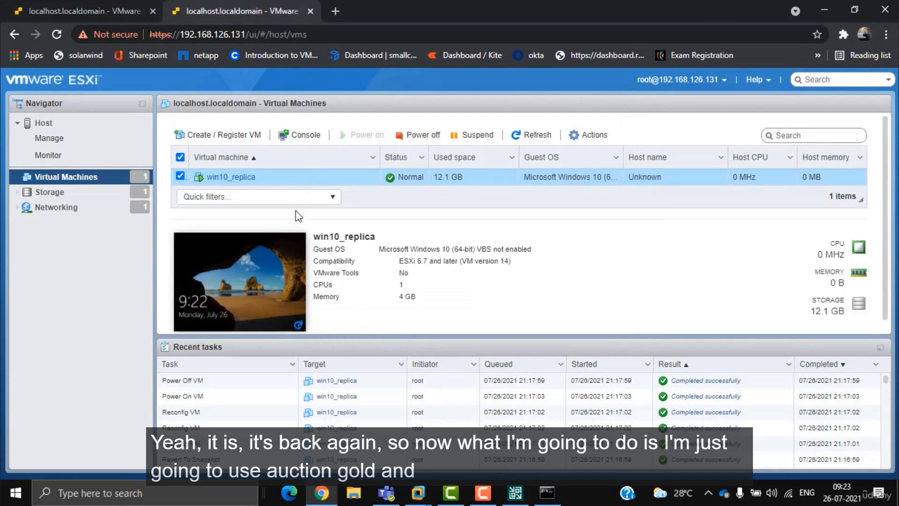
pyautogui.click(115, 12)
pyautogui.click(514, 490)
# Step: Undo the win10 failover, confirming it, with the ping window moved aside to watch replies
pyautogui.rightClick(299, 154)
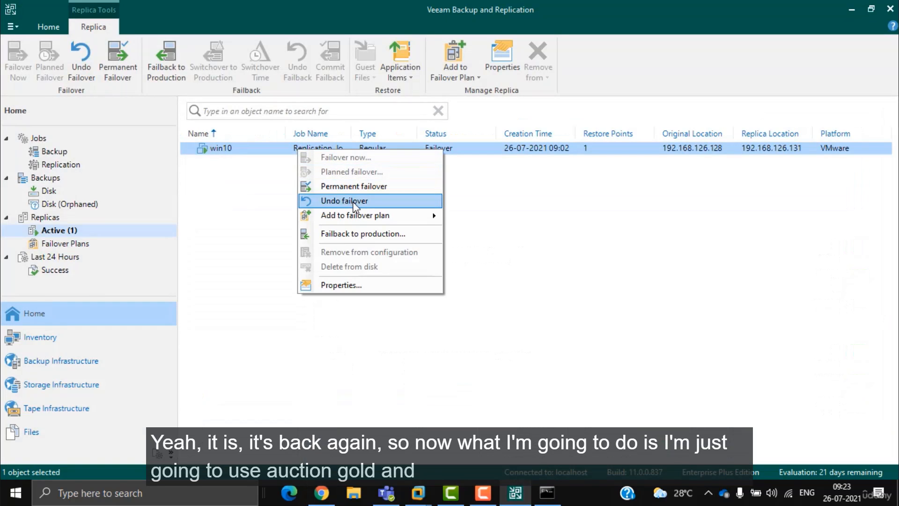
pyautogui.click(354, 201)
pyautogui.click(527, 265)
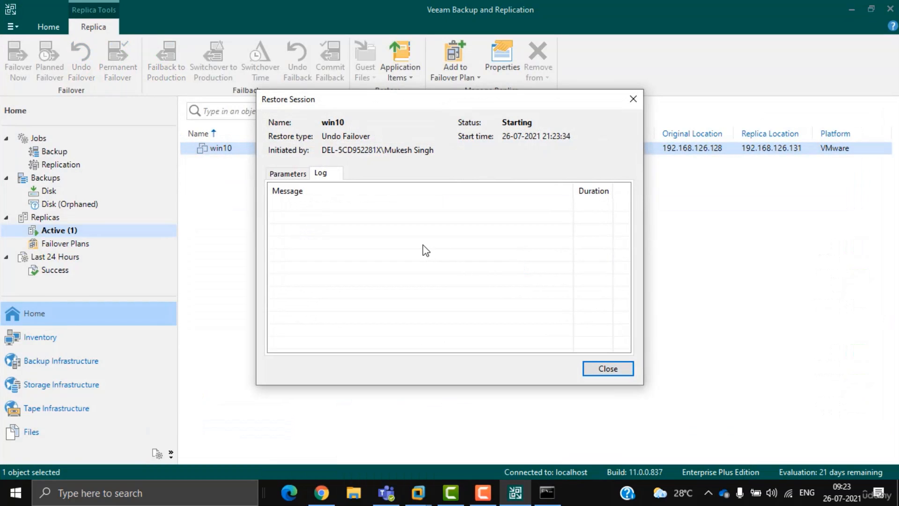
pyautogui.click(553, 490)
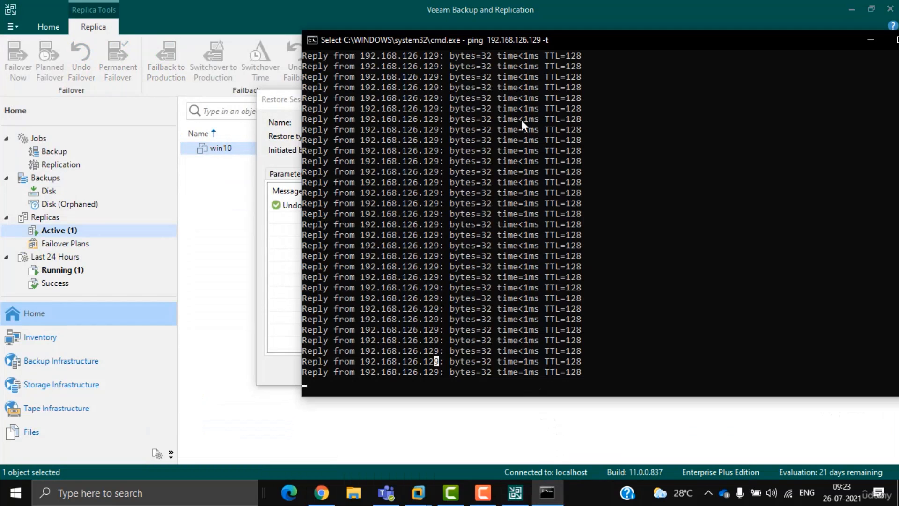
pyautogui.moveTo(494, 35); pyautogui.dragTo(674, 40)
pyautogui.click(634, 248)
pyautogui.rightClick(634, 247)
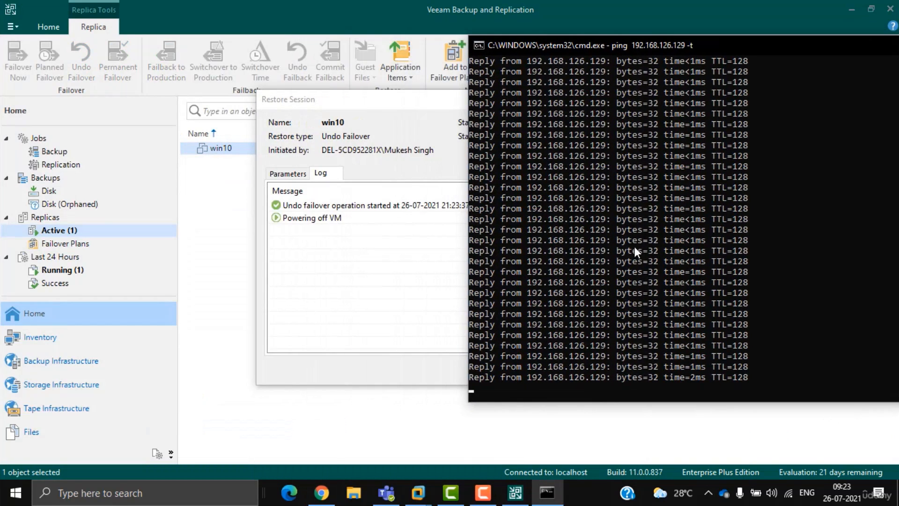
# Step: Check both ESXi hosts and the ping output, then close the finished restore session and select win10
pyautogui.click(321, 492)
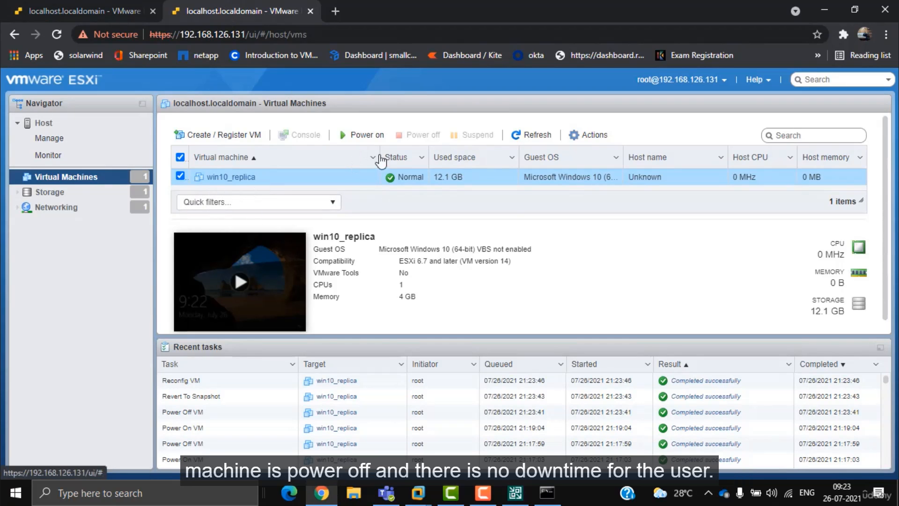
pyautogui.click(84, 10)
pyautogui.click(547, 491)
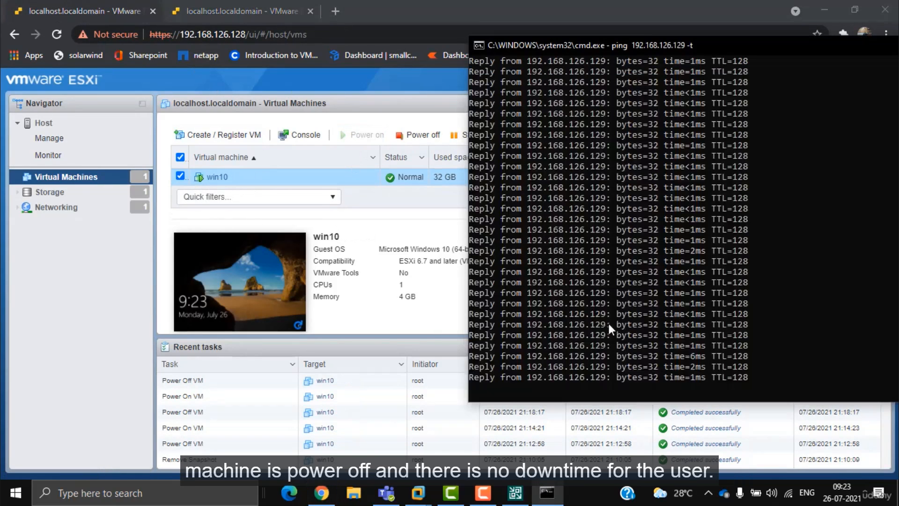
pyautogui.click(609, 324)
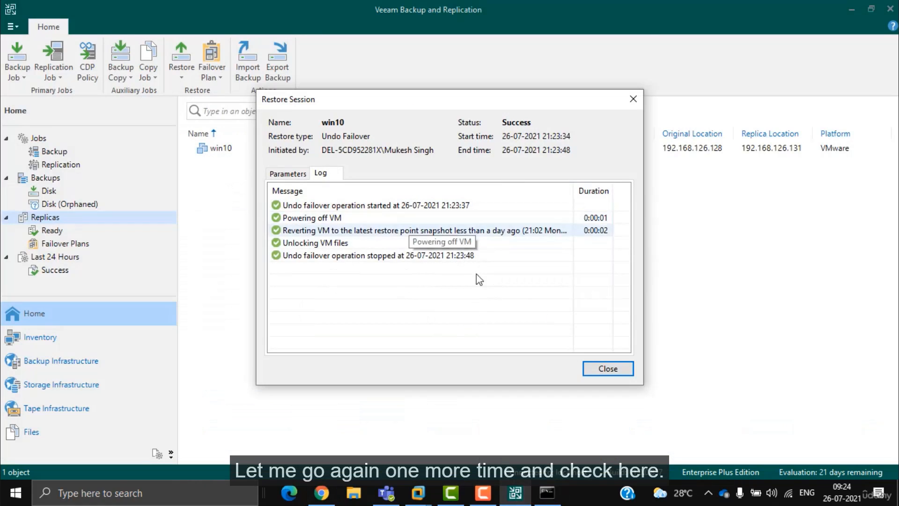
pyautogui.click(607, 368)
pyautogui.click(263, 150)
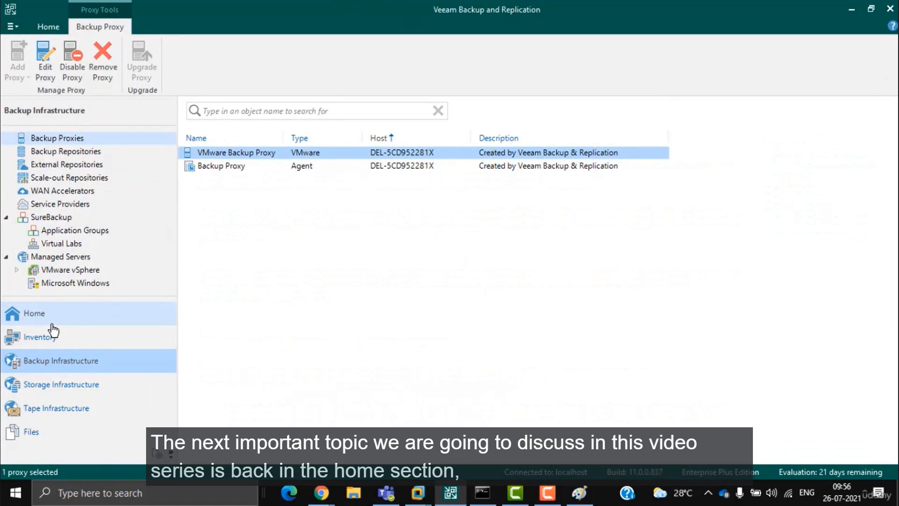
# Step: Browse the Backup Infrastructure nodes: backup, external and scale-out repositories, then Backup Proxies
pyautogui.click(56, 316)
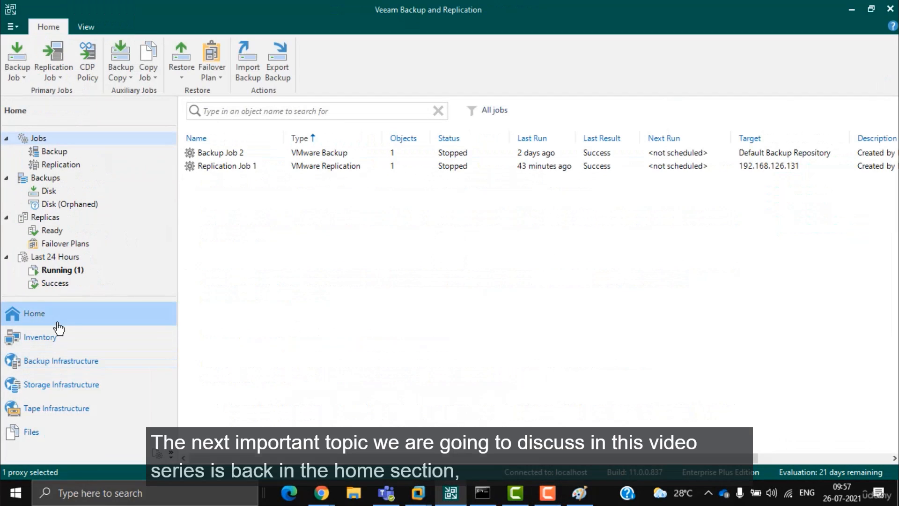
pyautogui.click(65, 345)
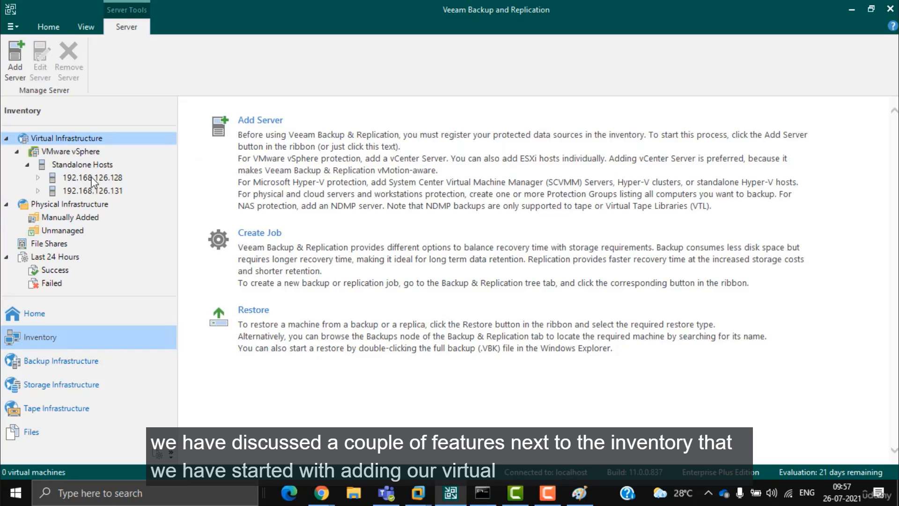
pyautogui.click(73, 364)
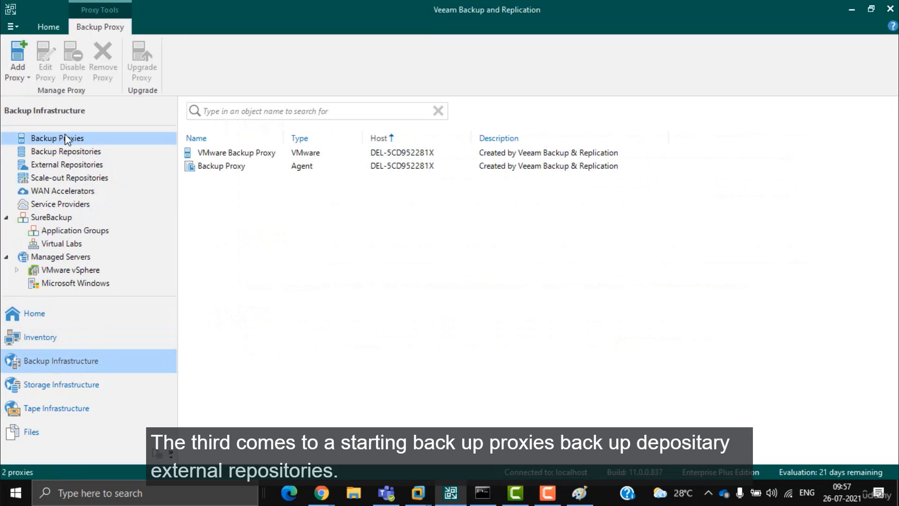
pyautogui.click(64, 153)
pyautogui.click(65, 166)
pyautogui.click(70, 179)
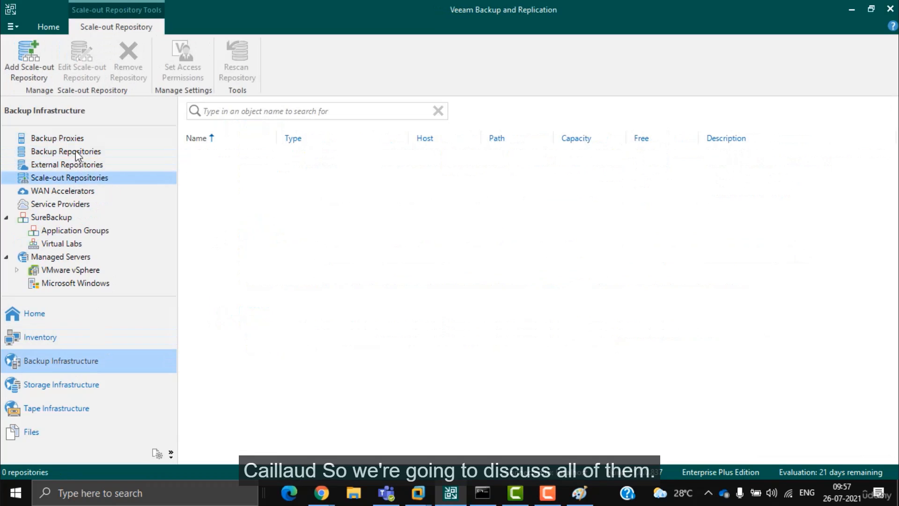
pyautogui.click(72, 139)
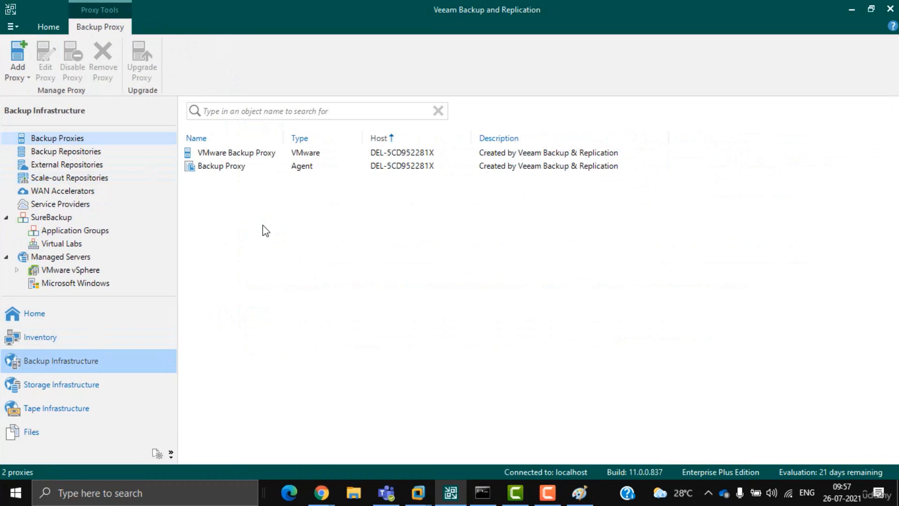
# Step: Inspect the Backup Proxy and VMware Backup Proxy entries, then bring up the Backup Proxy help page
pyautogui.click(222, 169)
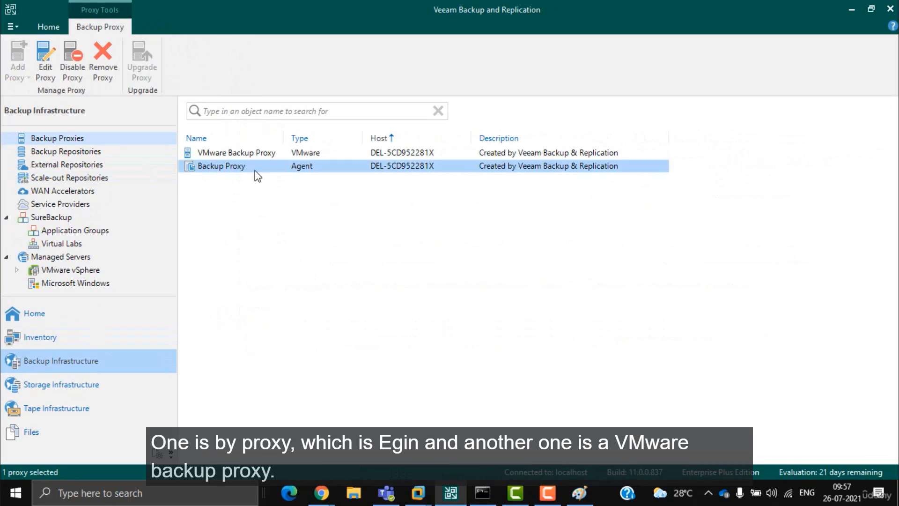
pyautogui.click(238, 158)
pyautogui.rightClick(238, 156)
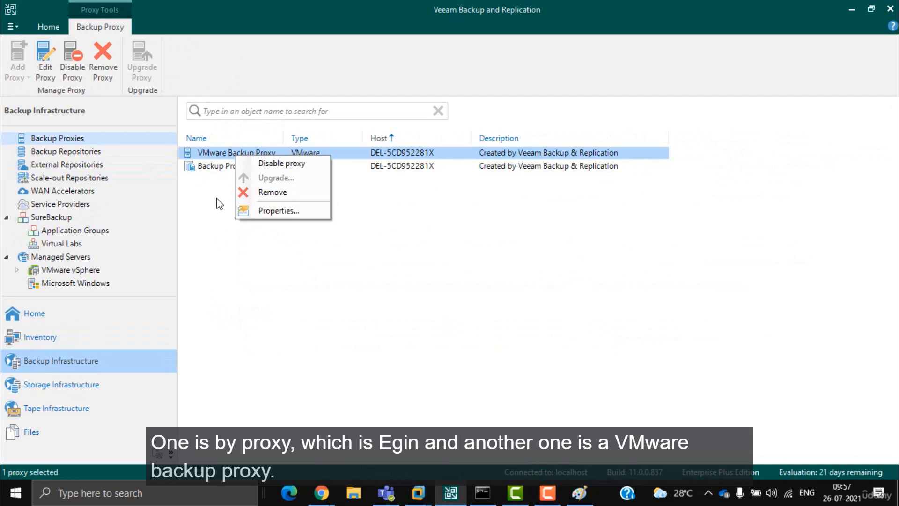
pyautogui.click(213, 168)
pyautogui.click(217, 159)
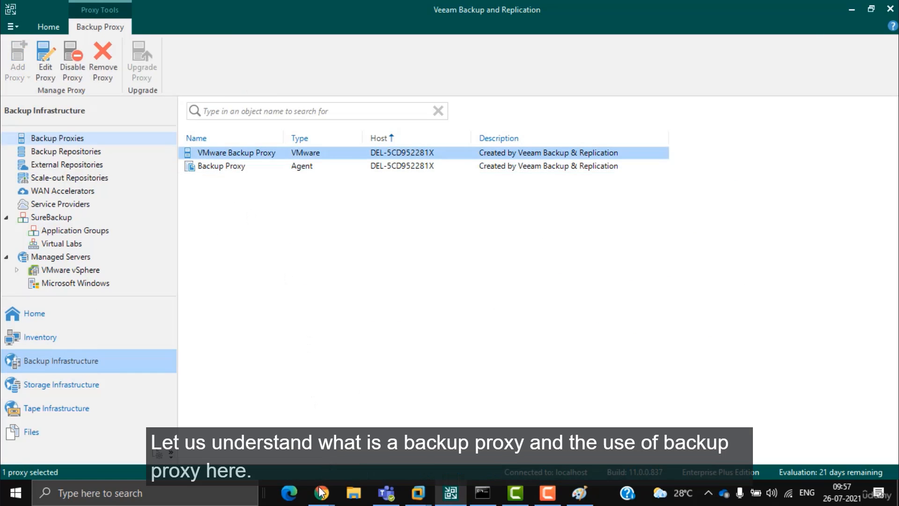
pyautogui.moveTo(321, 493)
pyautogui.click(315, 443)
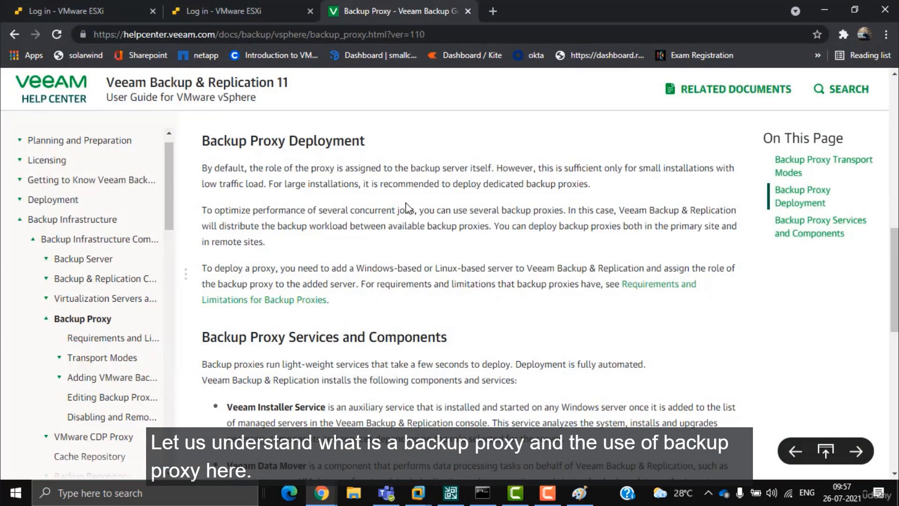
# Step: Highlight the backup proxy definition and introductory paragraph, then switch to the Paint data-flow diagram
pyautogui.scroll(10, 346, 207)
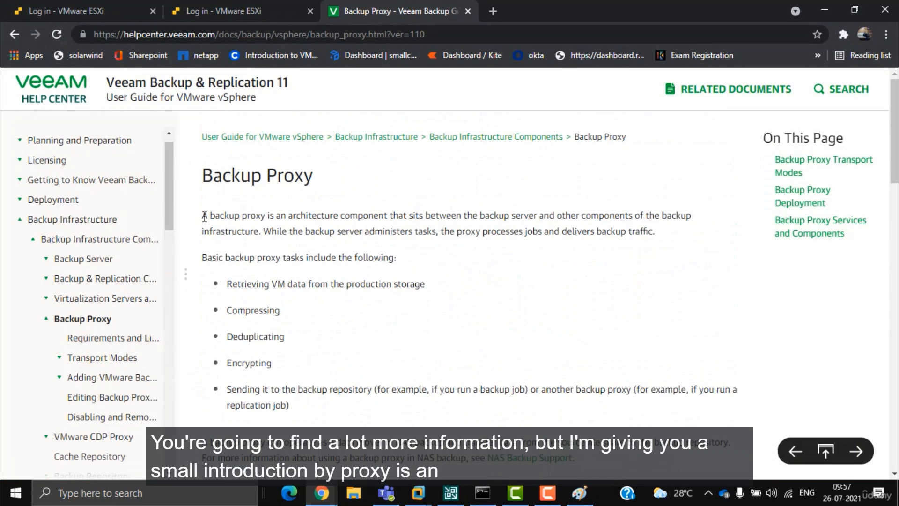
pyautogui.moveTo(205, 216); pyautogui.dragTo(537, 217)
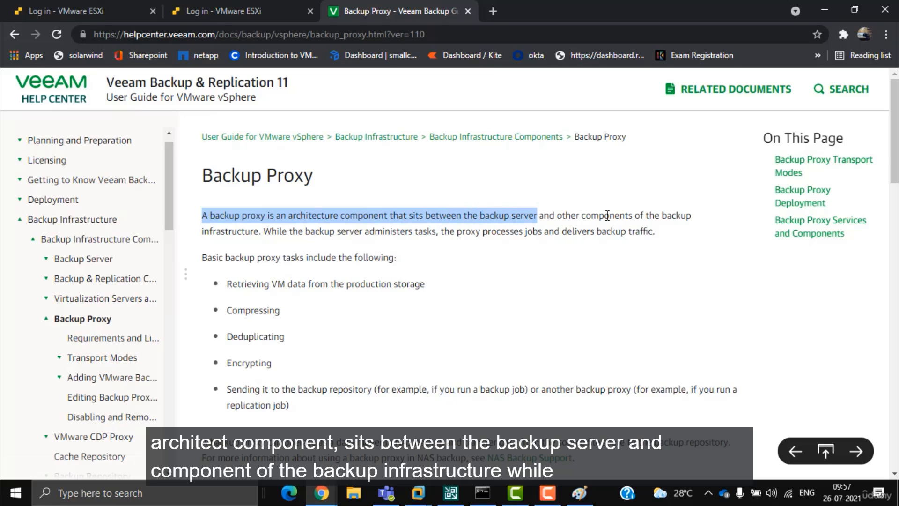
pyautogui.tripleClick(257, 229)
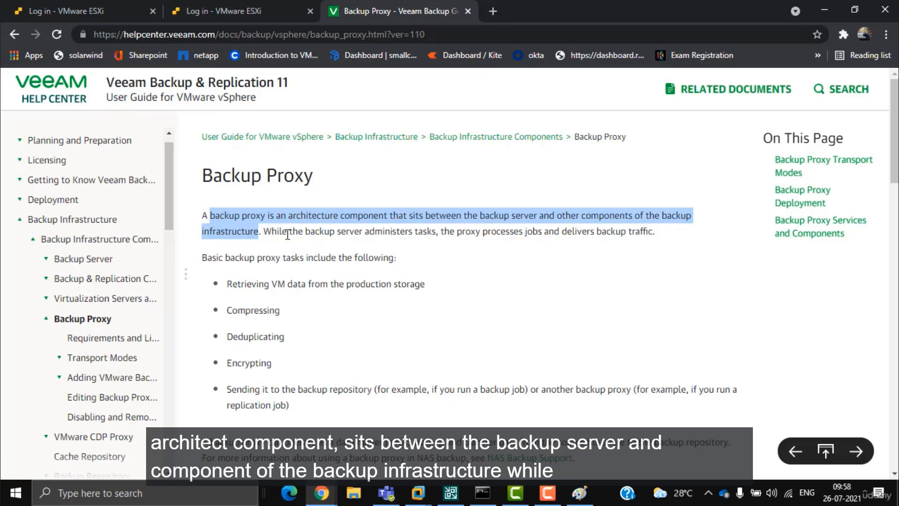
pyautogui.moveTo(284, 232); pyautogui.dragTo(648, 226)
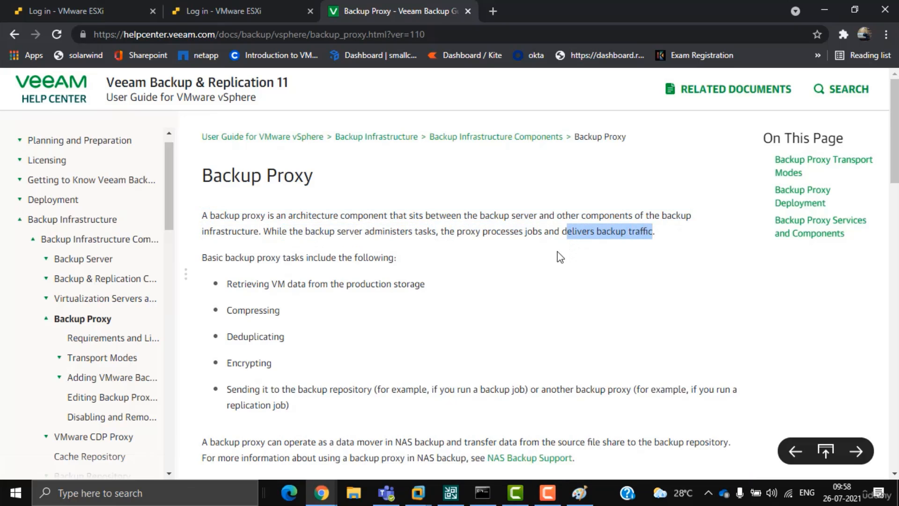
pyautogui.scroll(-5, 412, 335)
pyautogui.click(579, 493)
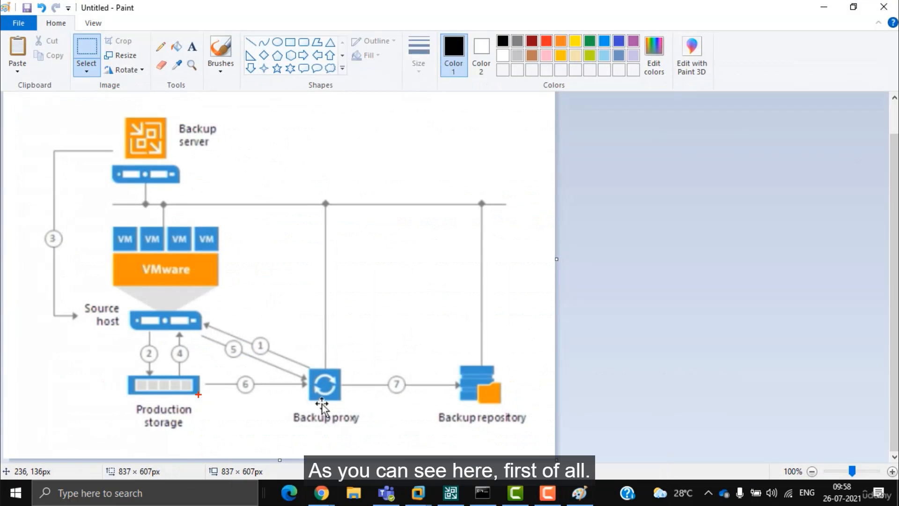
# Step: Trace the proxy, source host, production storage and repository data-flow steps in red, then clear and minimise
pyautogui.moveTo(309, 414); pyautogui.dragTo(333, 414)
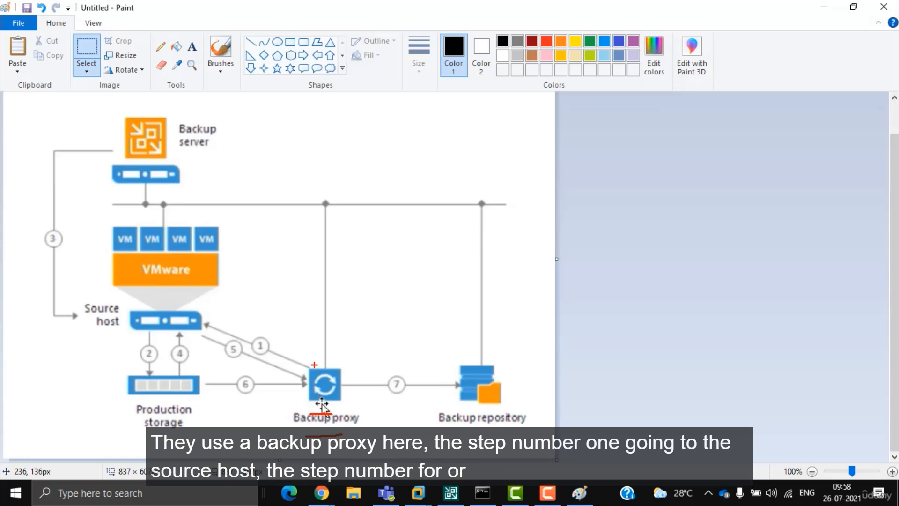
pyautogui.moveTo(315, 364); pyautogui.dragTo(254, 328)
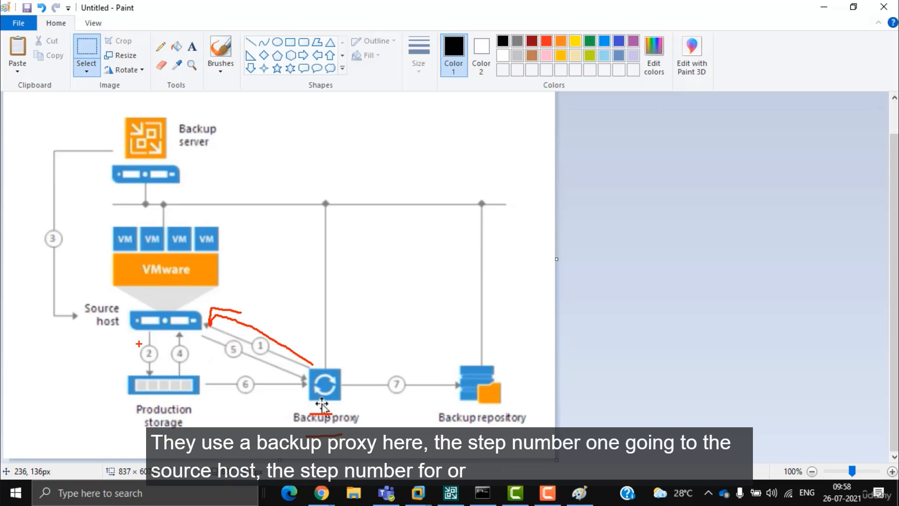
pyautogui.moveTo(135, 335); pyautogui.dragTo(136, 356)
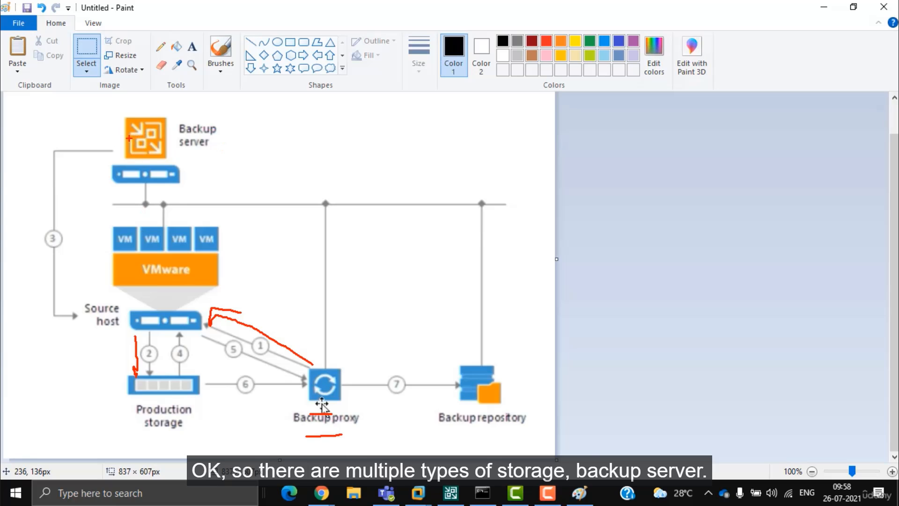
pyautogui.moveTo(128, 138)
pyautogui.mouseDown()
pyautogui.moveTo(63, 149)
pyautogui.moveTo(50, 315)
pyautogui.mouseUp()
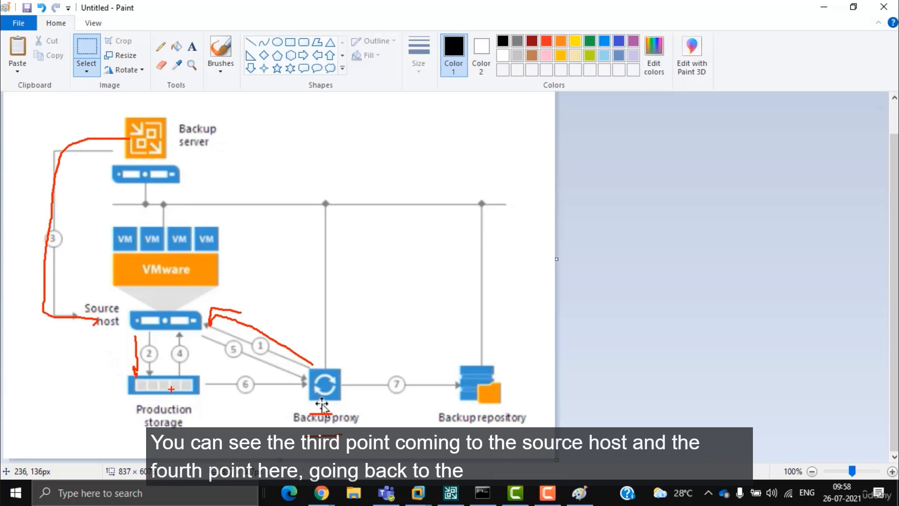
pyautogui.moveTo(197, 335)
pyautogui.mouseDown()
pyautogui.moveTo(202, 349)
pyautogui.moveTo(272, 373)
pyautogui.mouseUp()
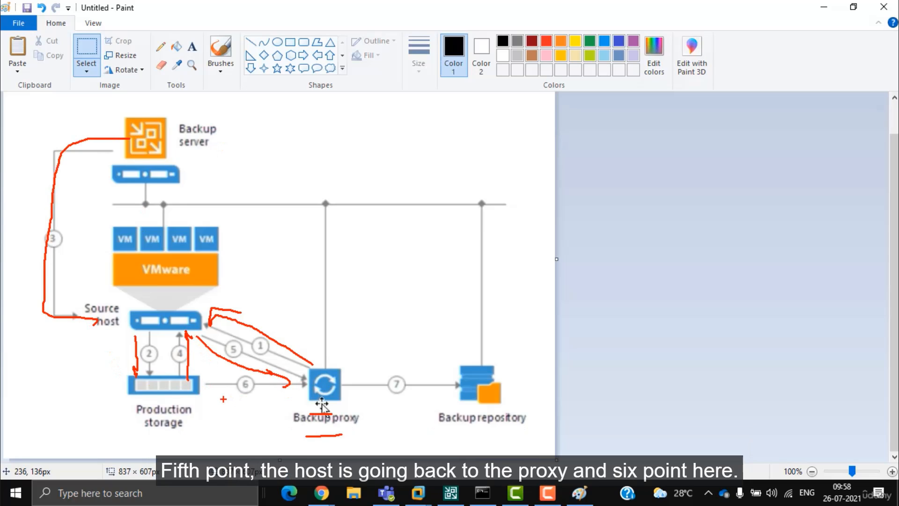
pyautogui.moveTo(202, 398)
pyautogui.mouseDown()
pyautogui.moveTo(309, 392)
pyautogui.moveTo(454, 403)
pyautogui.mouseUp()
pyautogui.moveTo(520, 375)
pyautogui.mouseDown()
pyautogui.moveTo(457, 360)
pyautogui.moveTo(496, 360)
pyautogui.moveTo(523, 416)
pyautogui.mouseUp()
pyautogui.press('Escape')
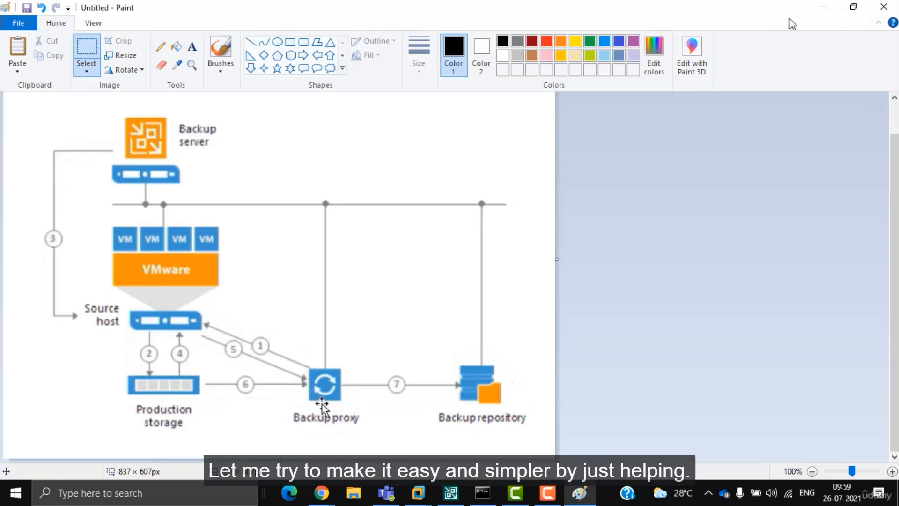
pyautogui.click(824, 7)
# Step: Open the VMware Backup Proxy's properties from the Backup Proxies list
pyautogui.click(450, 493)
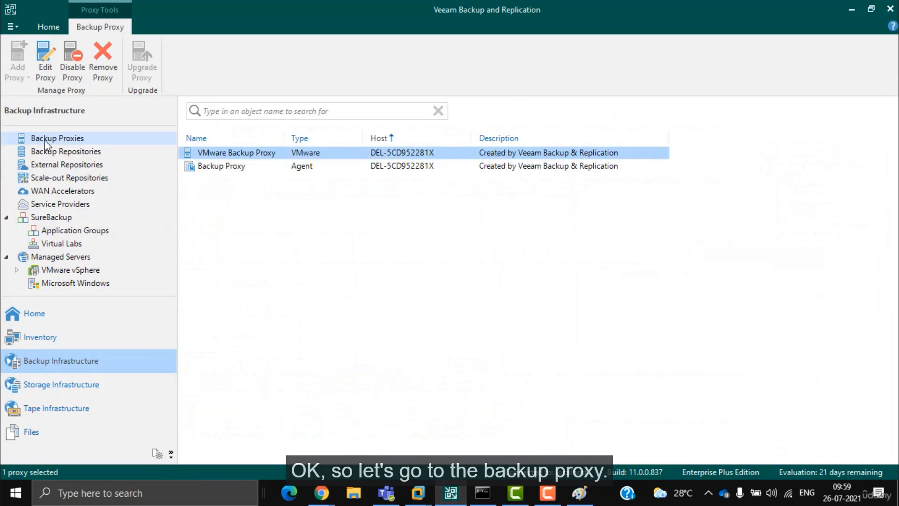
pyautogui.click(227, 167)
pyautogui.click(296, 151)
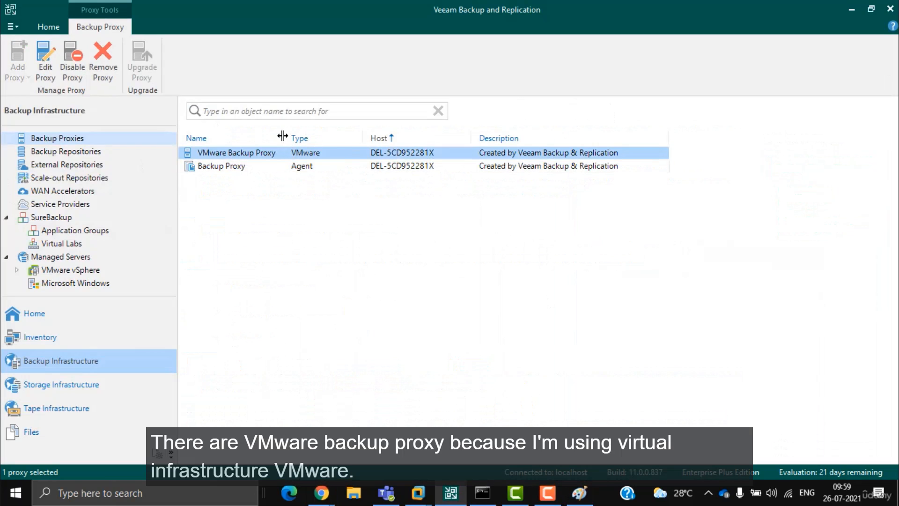
pyautogui.moveTo(282, 136); pyautogui.dragTo(382, 136)
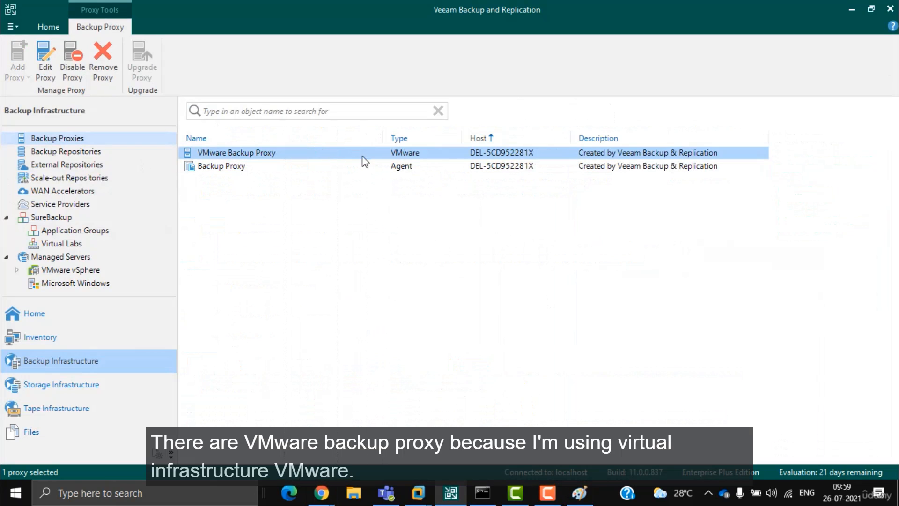
pyautogui.rightClick(464, 157)
pyautogui.click(403, 204)
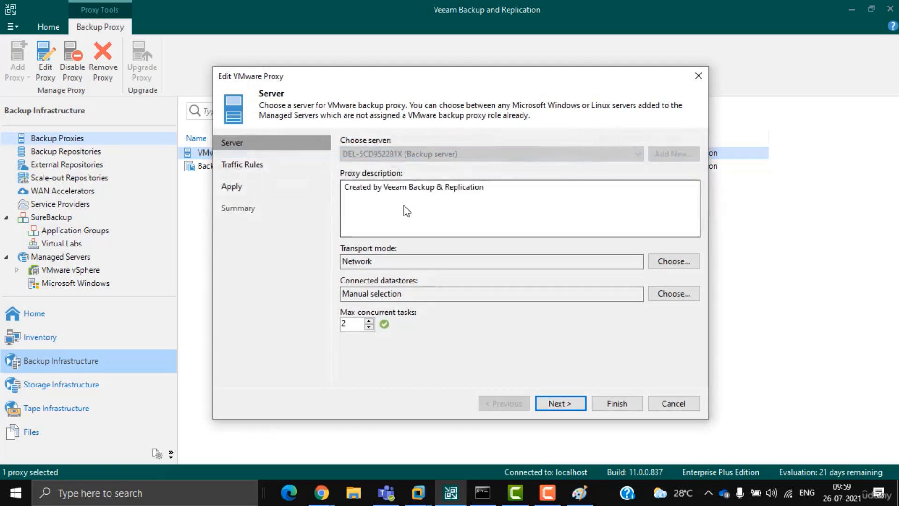
# Step: Change the proxy's transport mode from Network to Automatic selection
pyautogui.moveTo(375, 261); pyautogui.dragTo(347, 259)
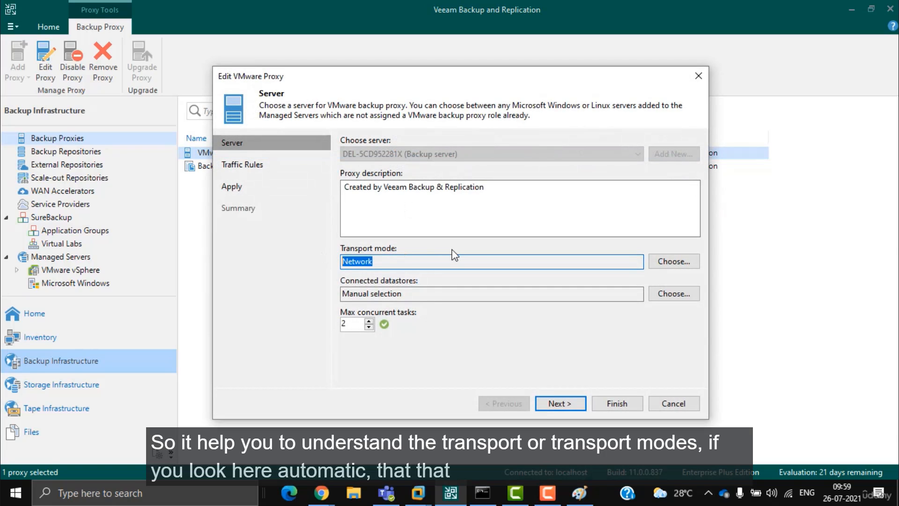
pyautogui.click(673, 261)
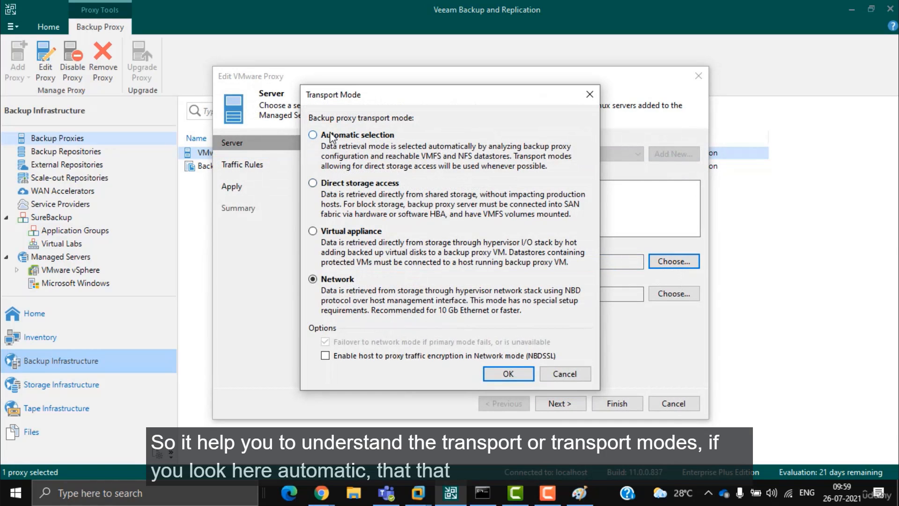
pyautogui.click(339, 185)
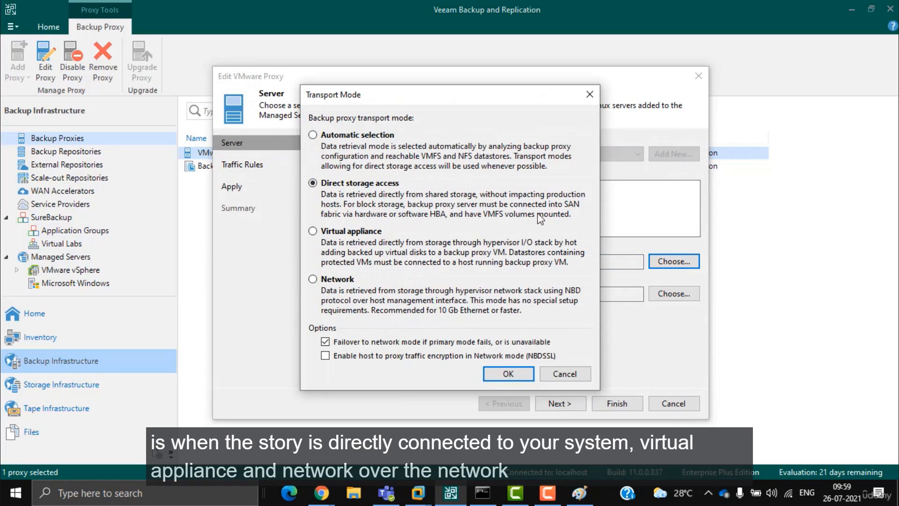
pyautogui.click(359, 233)
pyautogui.click(335, 282)
pyautogui.click(379, 233)
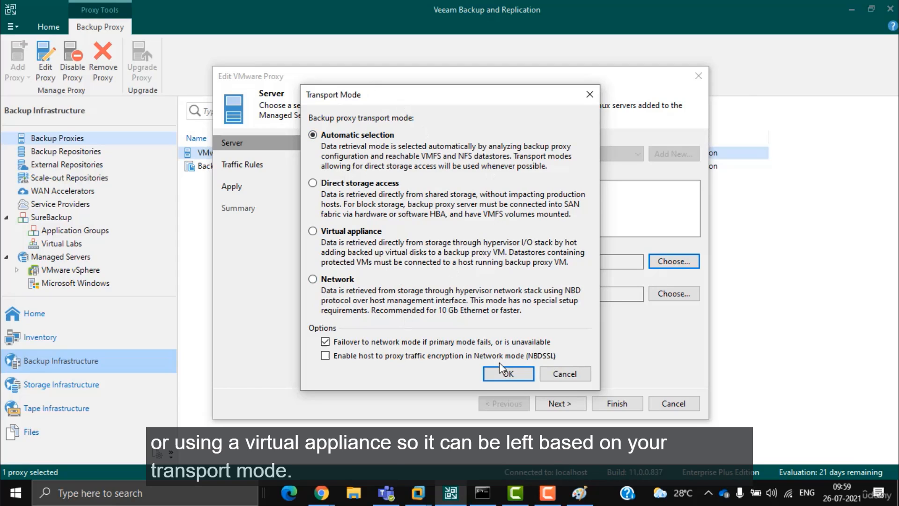
pyautogui.click(509, 373)
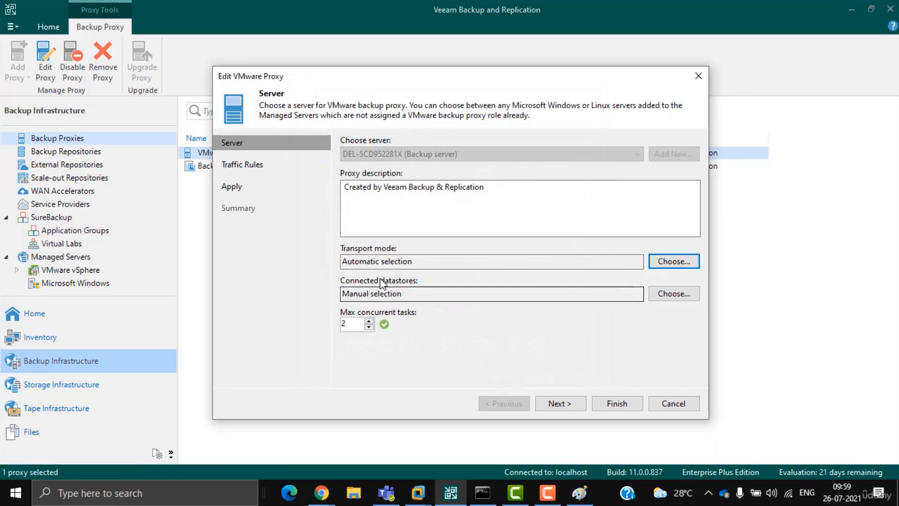
# Step: Switch the proxy's connected datastores to Manual selection
pyautogui.click(665, 293)
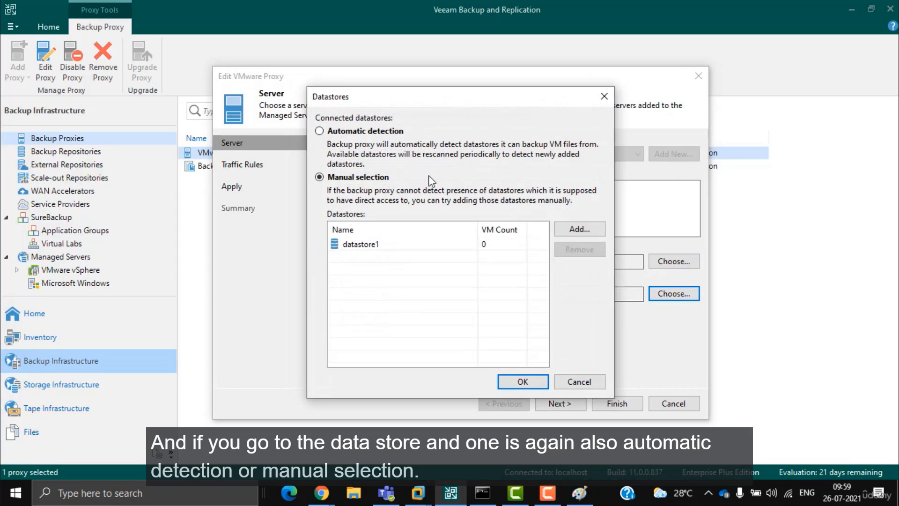
pyautogui.click(359, 182)
pyautogui.moveTo(406, 99); pyautogui.dragTo(273, 75)
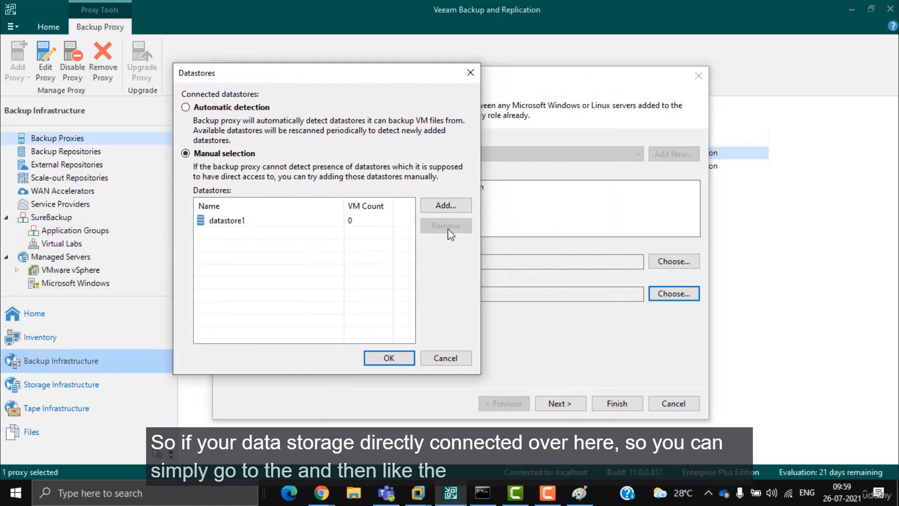
pyautogui.click(441, 204)
# Step: Add datastore1 from both hosts, including 192.168.126.131, and advance to server validation
pyautogui.doubleClick(269, 136)
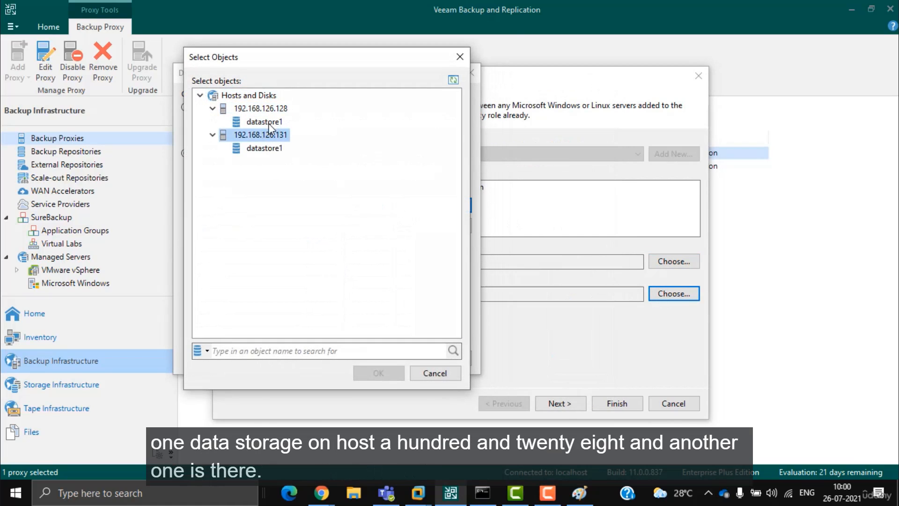
pyautogui.click(265, 122)
pyautogui.keyDown('shift'); pyautogui.click(272, 149); pyautogui.keyUp('shift')
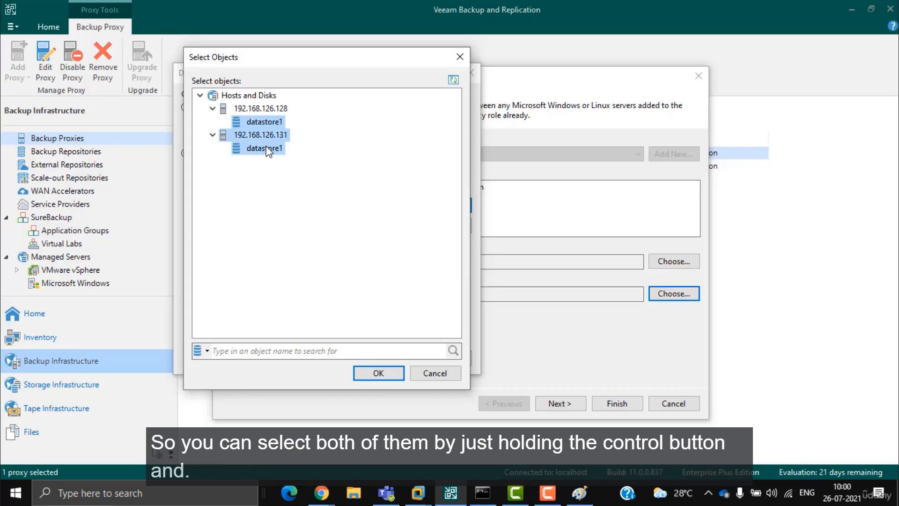
pyautogui.click(277, 135)
pyautogui.click(275, 122)
pyautogui.keyDown('shift'); pyautogui.click(269, 150); pyautogui.keyUp('shift')
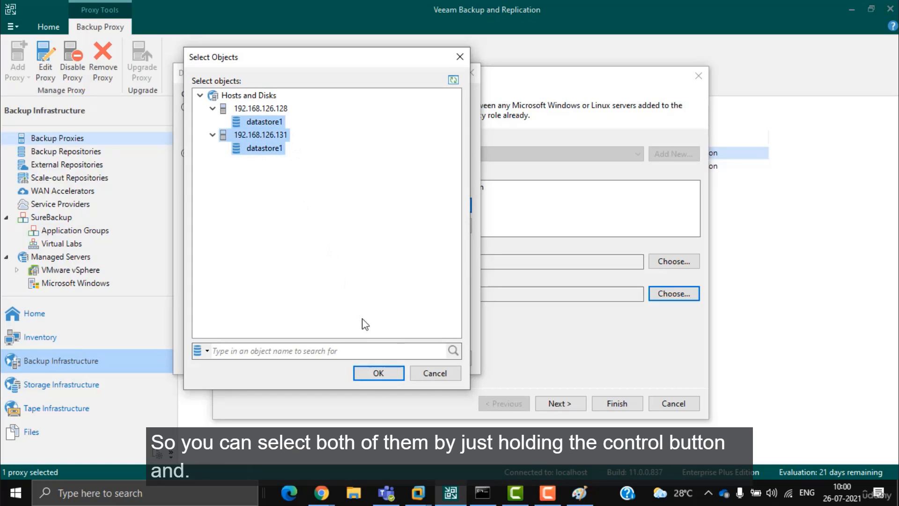
pyautogui.click(378, 374)
pyautogui.click(378, 358)
pyautogui.click(564, 406)
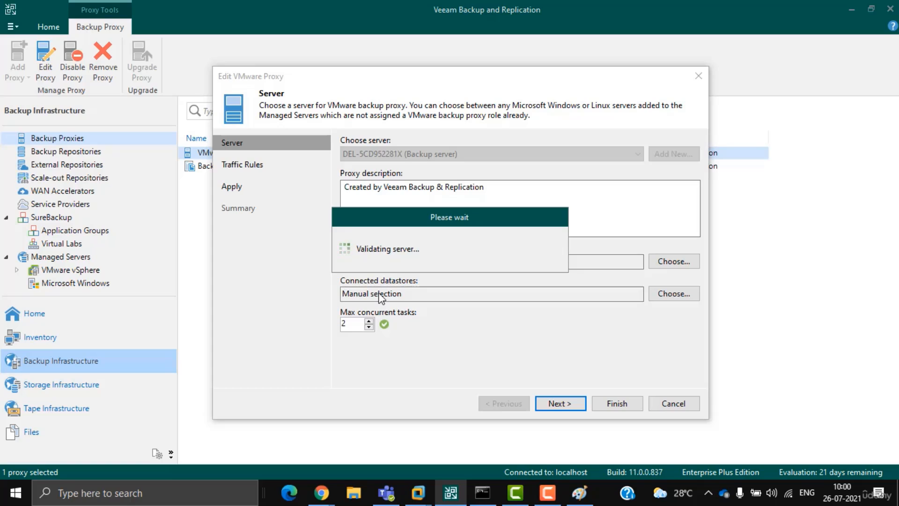
# Step: Move the validation notice aside and select the Internet traffic rule
pyautogui.moveTo(443, 212); pyautogui.dragTo(557, 129)
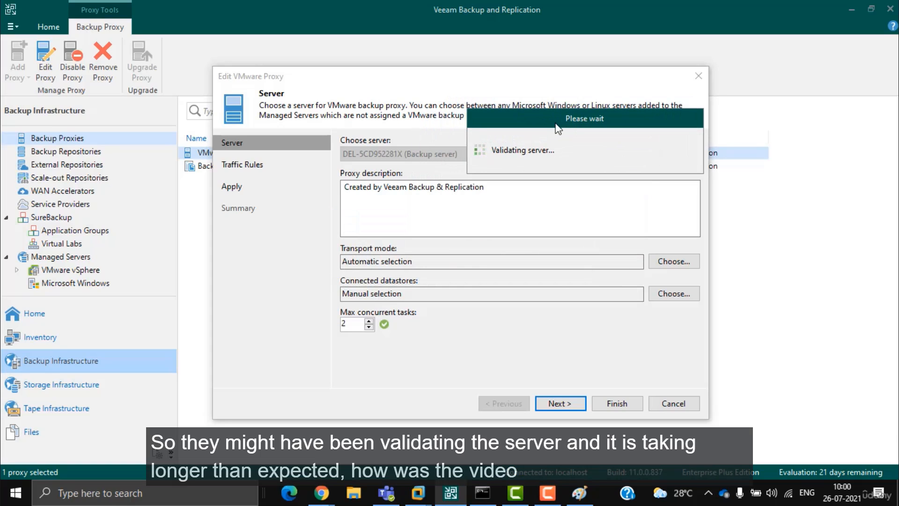
pyautogui.click(553, 484)
pyautogui.click(841, 418)
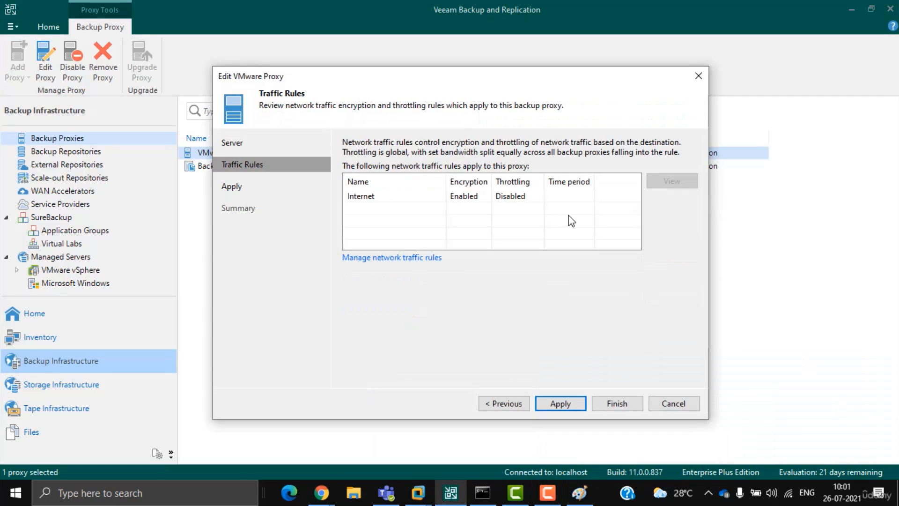
pyautogui.click(475, 199)
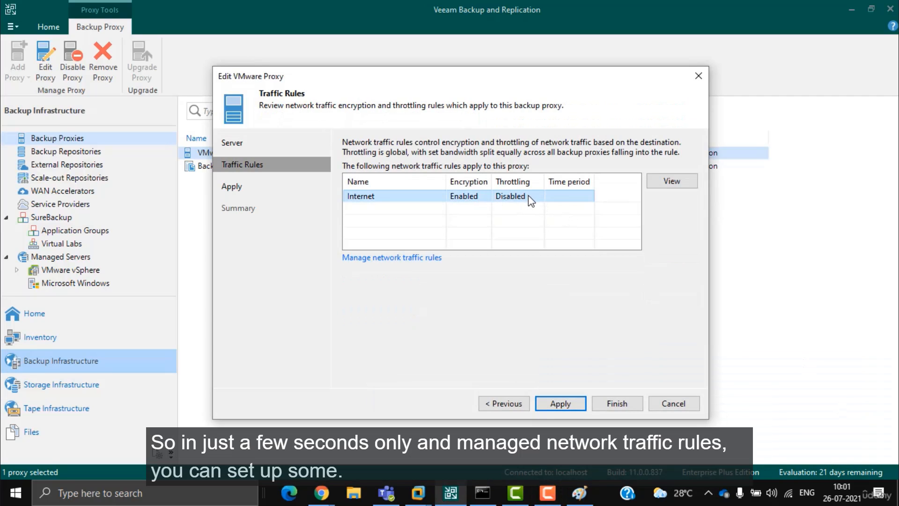
# Step: Review the global network traffic rules and preferred networks without changes, then confirm them
pyautogui.click(418, 259)
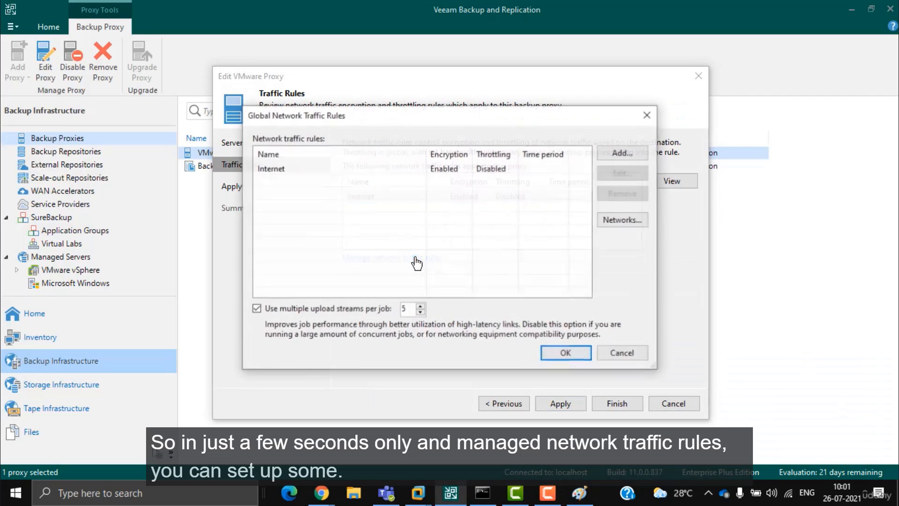
pyautogui.click(611, 156)
pyautogui.click(558, 302)
pyautogui.click(623, 220)
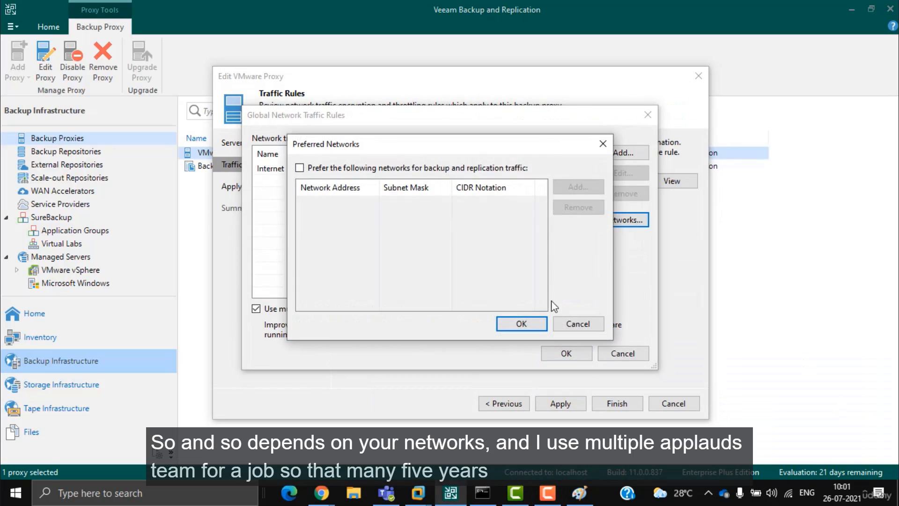
pyautogui.click(567, 320)
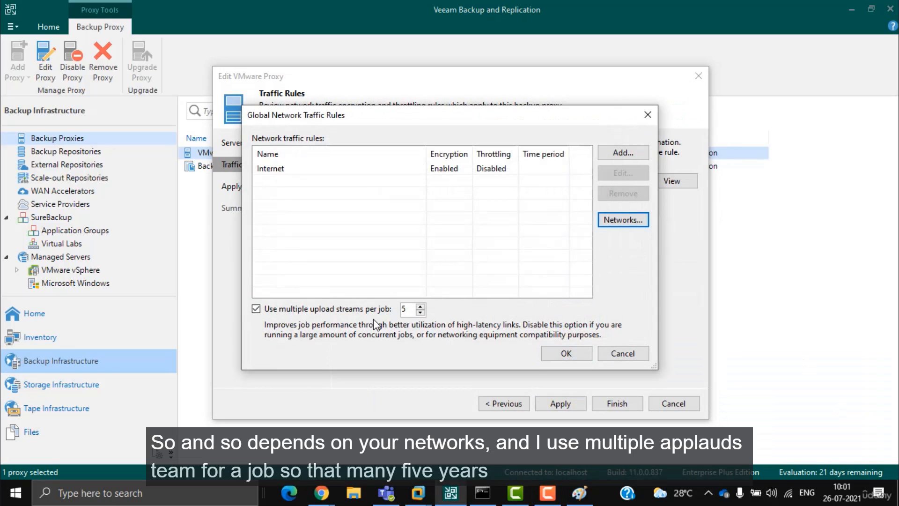
pyautogui.click(566, 353)
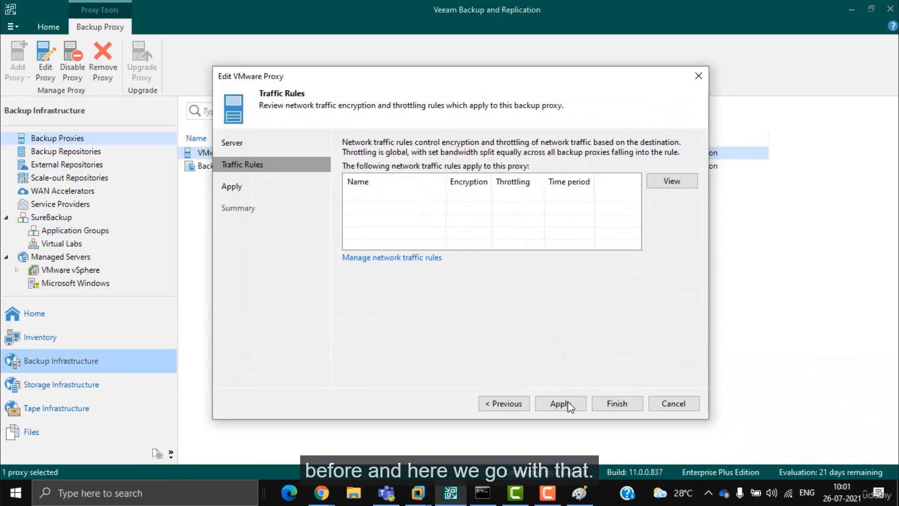
# Step: Apply the edited VMware proxy settings and finish the wizard
pyautogui.click(560, 403)
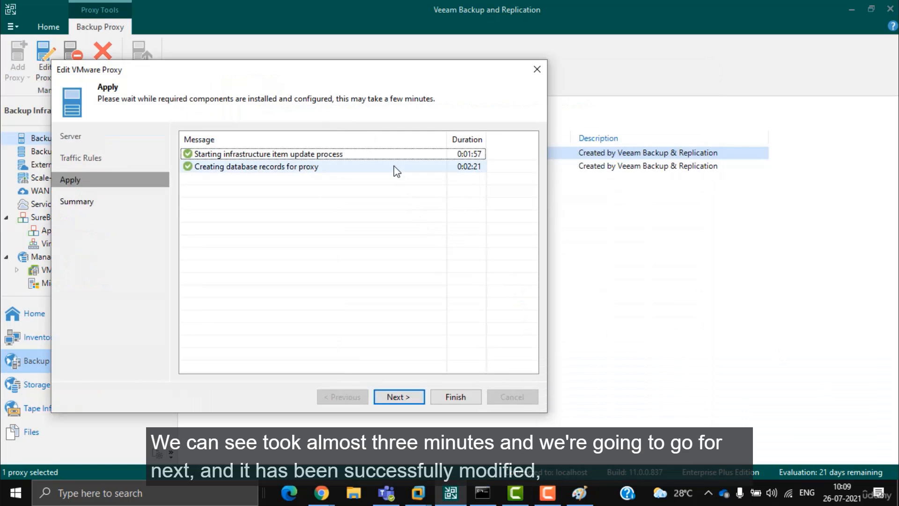
pyautogui.click(404, 397)
pyautogui.moveTo(212, 148); pyautogui.dragTo(353, 148)
pyautogui.click(455, 397)
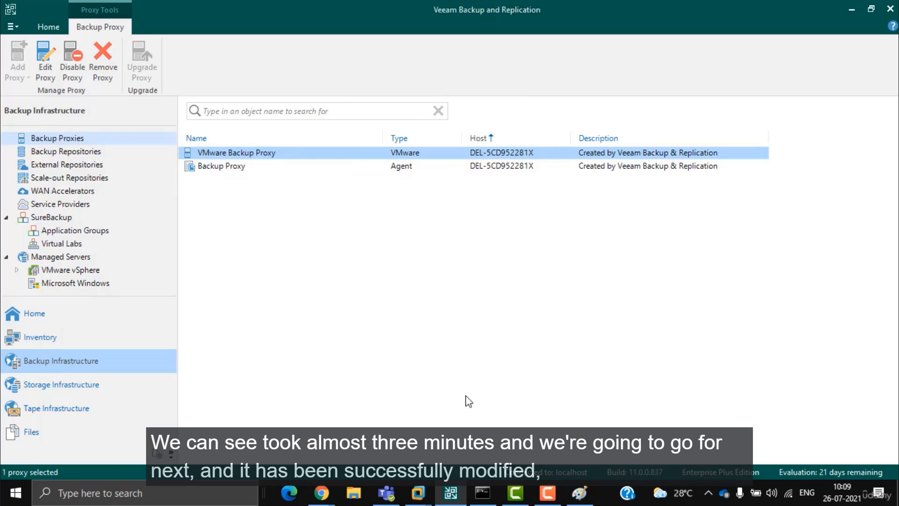
# Step: Open the agent Backup Proxy's properties and step past its max concurrent tasks page
pyautogui.click(233, 168)
pyautogui.rightClick(232, 170)
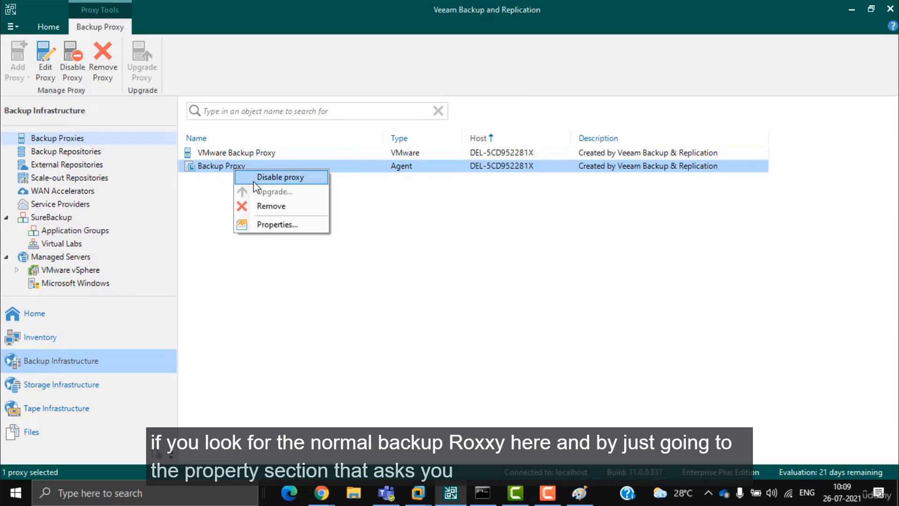
pyautogui.click(274, 223)
pyautogui.doubleClick(344, 268)
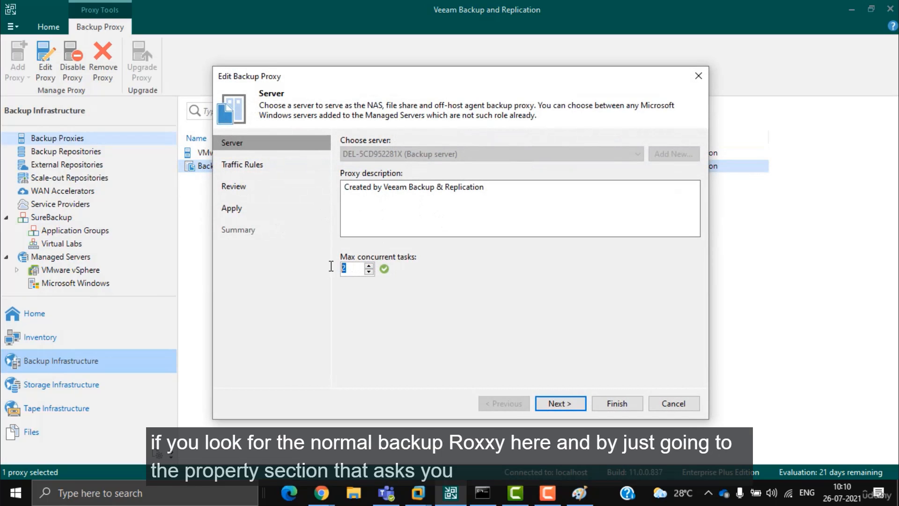
pyautogui.click(561, 404)
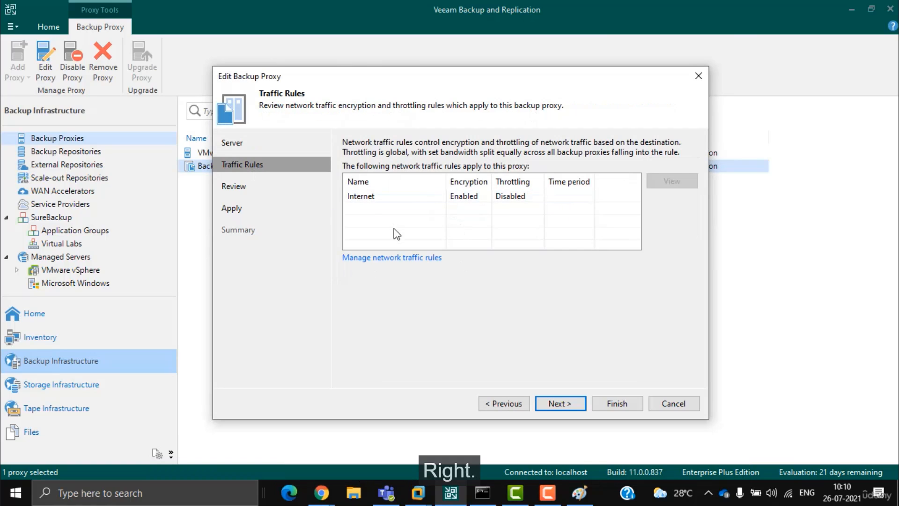
# Step: Step through Traffic Rules and Review, apply, finish, then select the VMware Backup Proxy
pyautogui.click(391, 202)
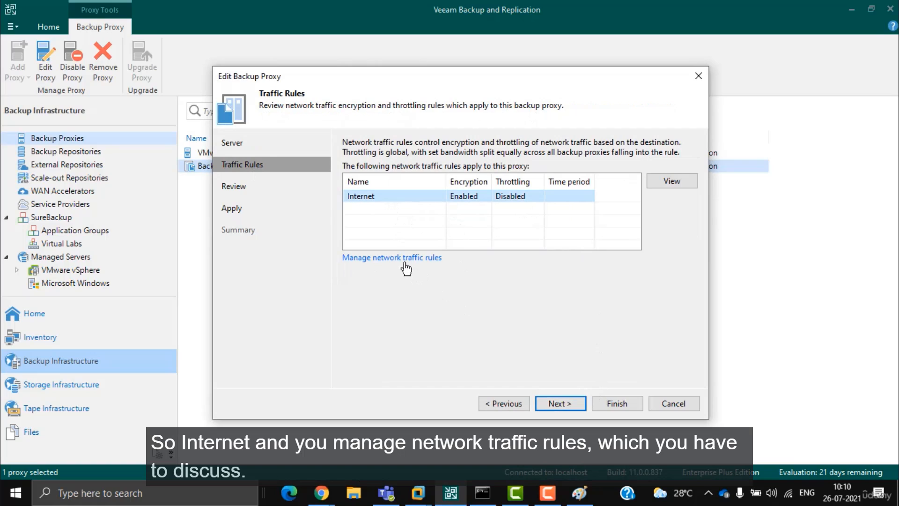
pyautogui.click(558, 403)
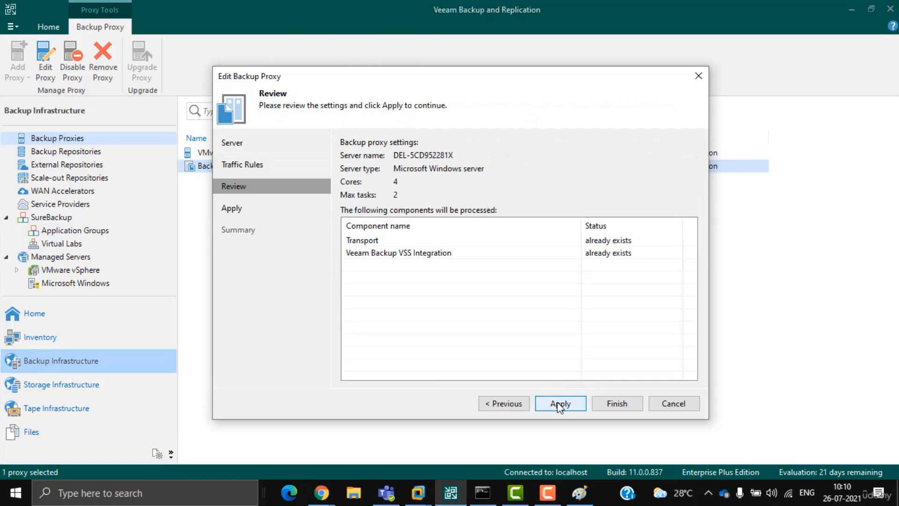
pyautogui.click(440, 255)
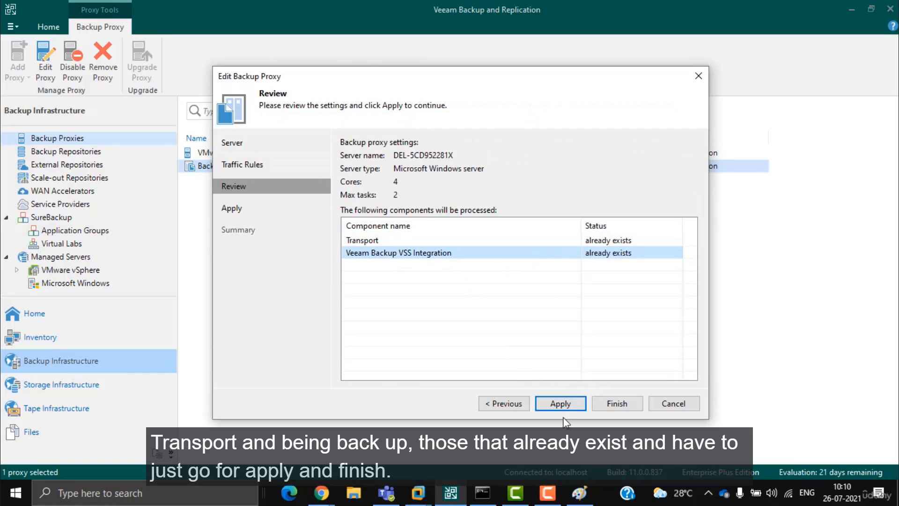
pyautogui.click(557, 403)
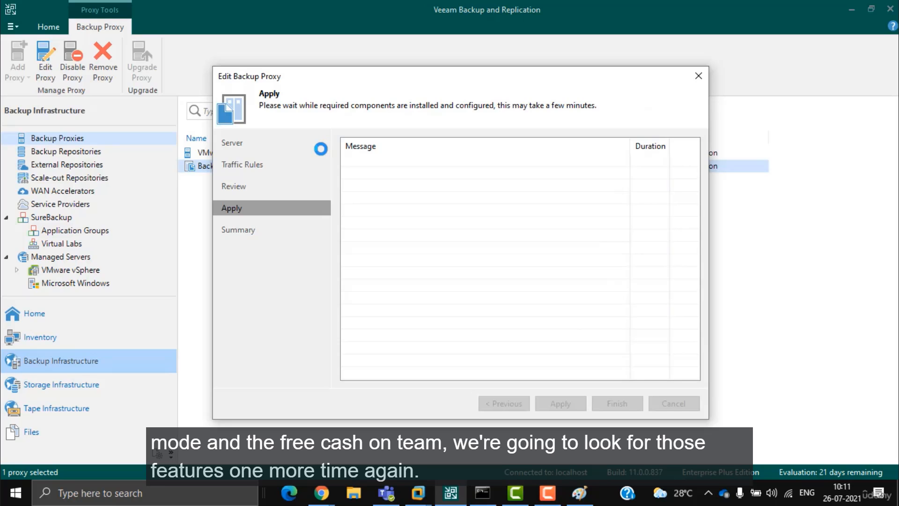
pyautogui.click(548, 493)
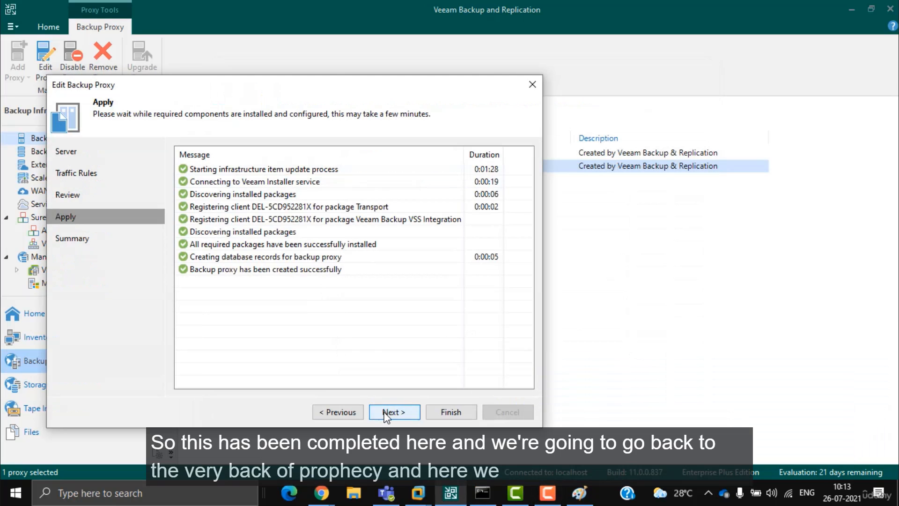
pyautogui.click(394, 413)
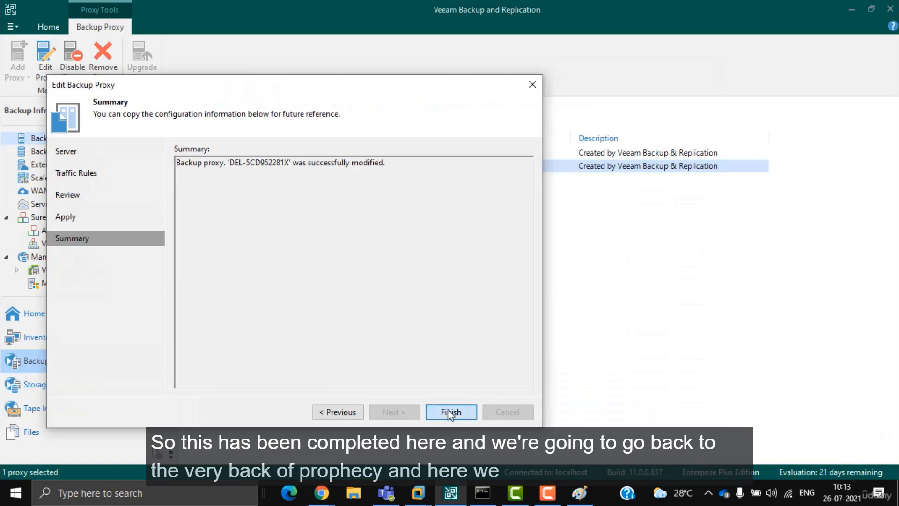
pyautogui.click(450, 413)
pyautogui.click(251, 156)
pyautogui.rightClick(251, 156)
pyautogui.click(301, 210)
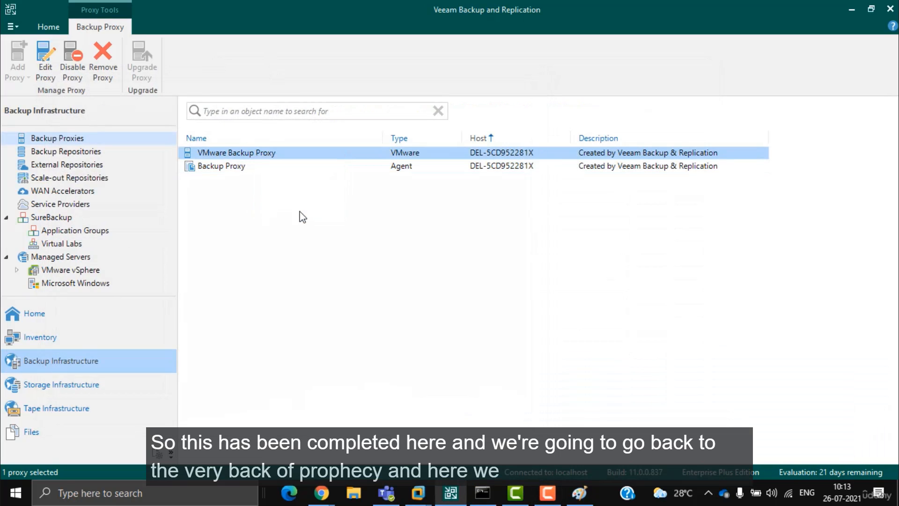
pyautogui.moveTo(416, 261); pyautogui.dragTo(340, 257)
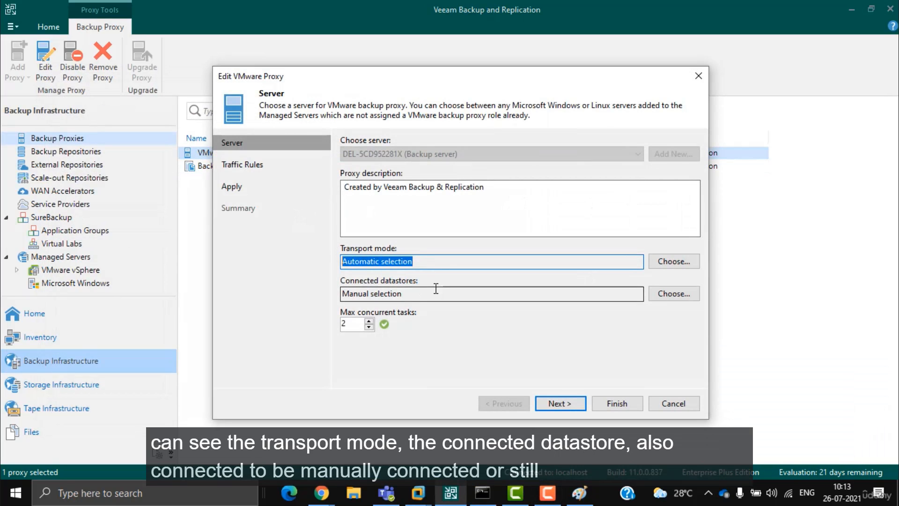
pyautogui.moveTo(422, 293); pyautogui.dragTo(341, 293)
pyautogui.click(674, 293)
pyautogui.click(356, 133)
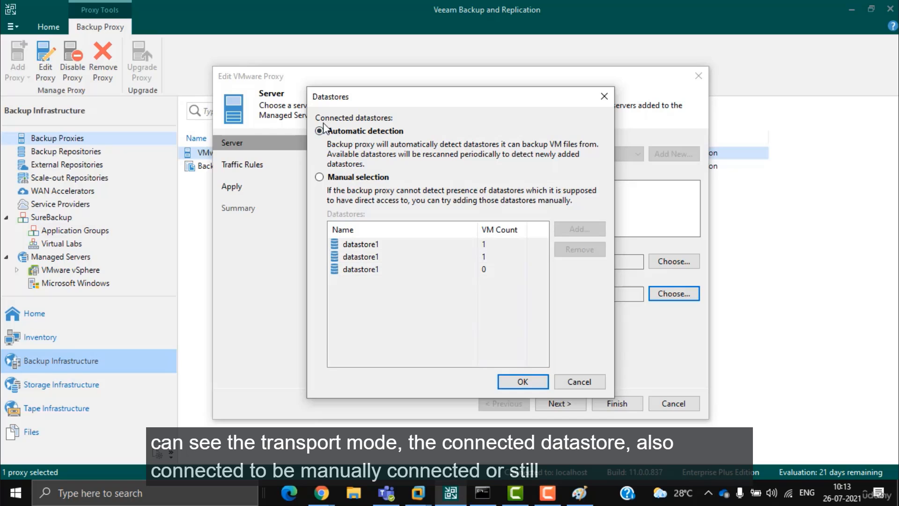
pyautogui.click(581, 381)
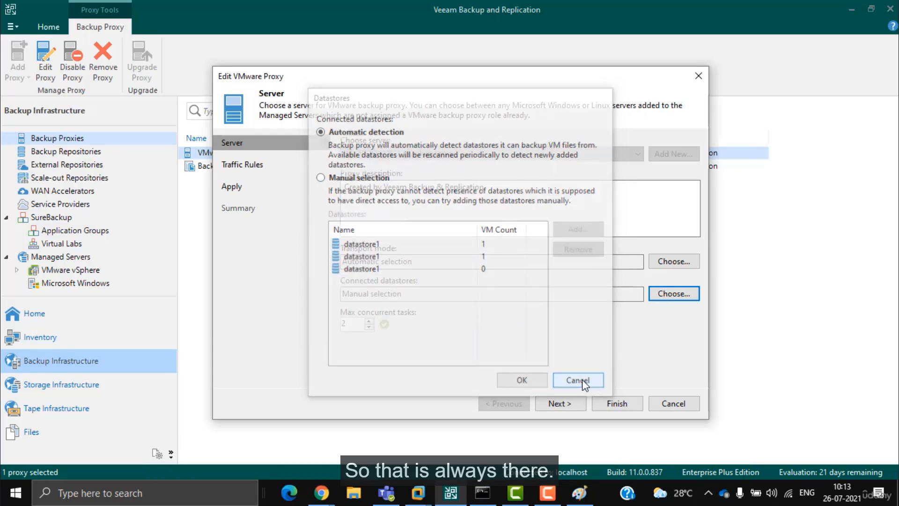
pyautogui.click(694, 262)
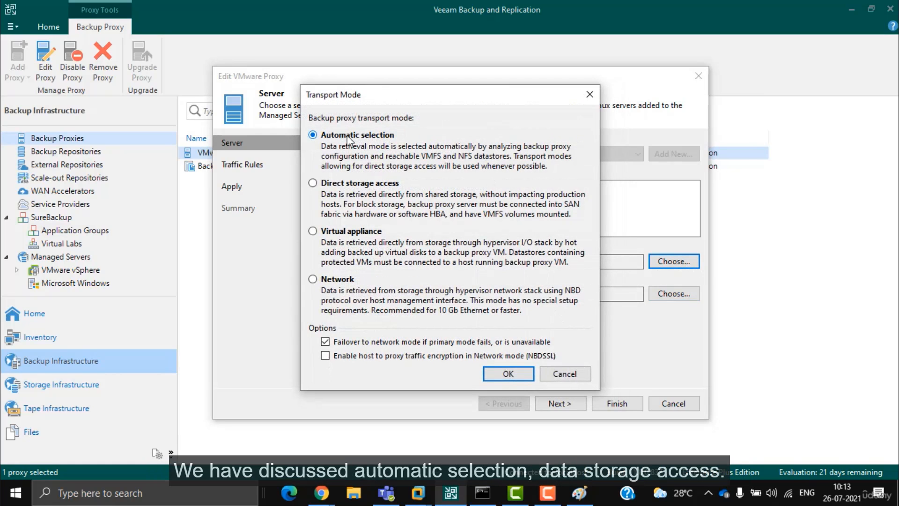
pyautogui.click(348, 184)
pyautogui.click(357, 233)
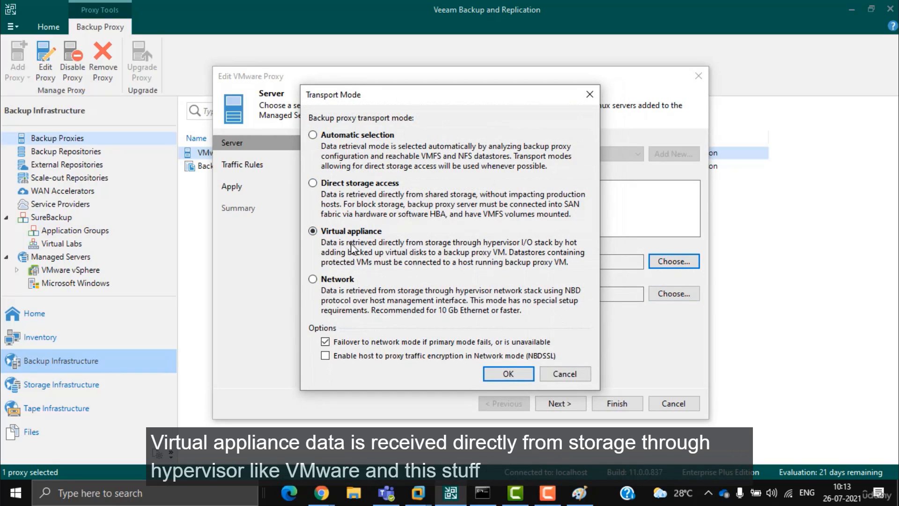
pyautogui.moveTo(509, 244)
pyautogui.mouseDown()
pyautogui.moveTo(585, 257)
pyautogui.moveTo(393, 263)
pyautogui.moveTo(364, 215)
pyautogui.moveTo(534, 221)
pyautogui.mouseUp()
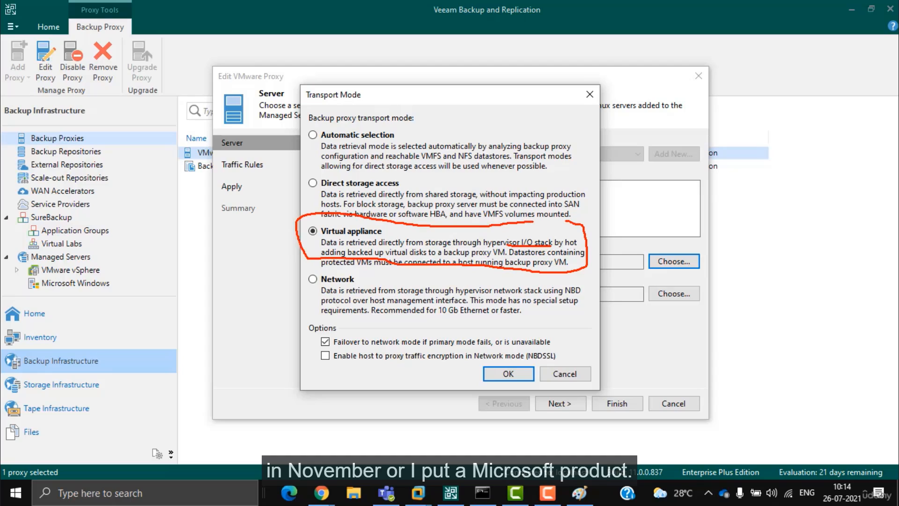
pyautogui.moveTo(335, 171); pyautogui.dragTo(338, 216)
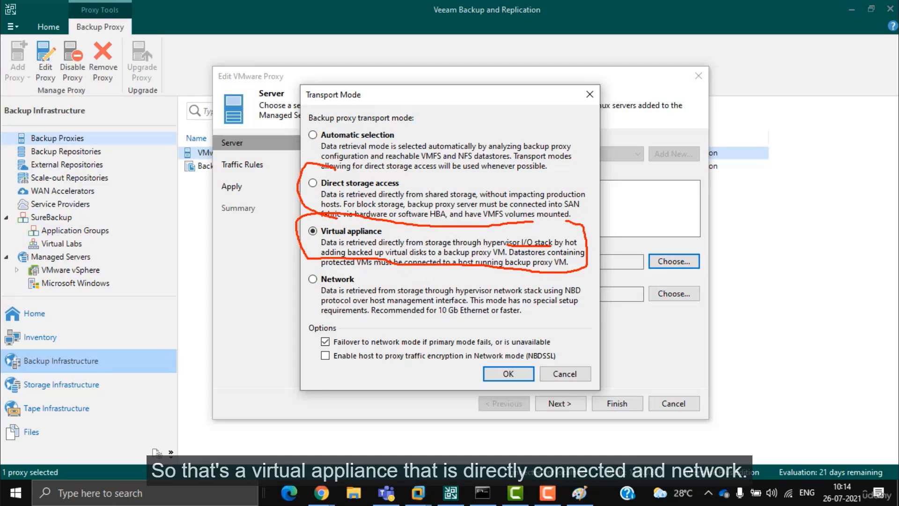
pyautogui.moveTo(556, 181); pyautogui.dragTo(581, 220)
pyautogui.moveTo(358, 269)
pyautogui.mouseDown()
pyautogui.moveTo(309, 289)
pyautogui.moveTo(607, 297)
pyautogui.moveTo(546, 270)
pyautogui.mouseUp()
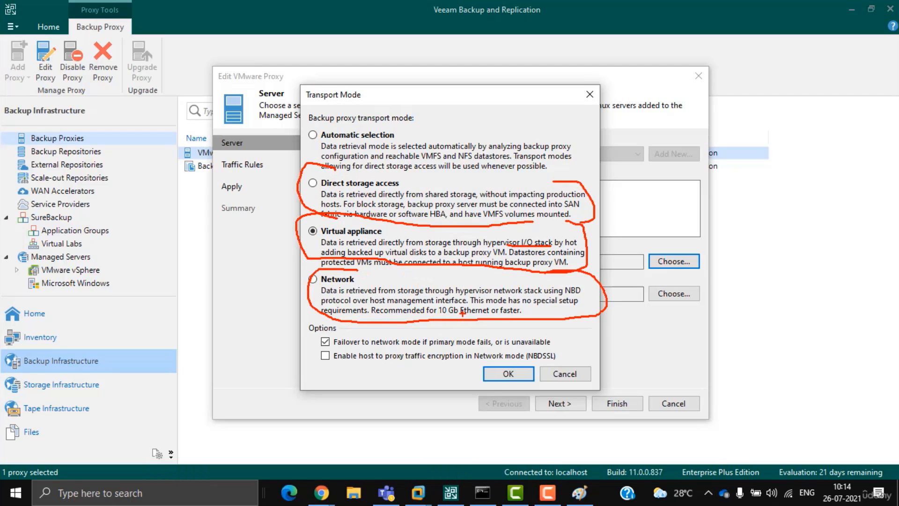
pyautogui.press('Escape')
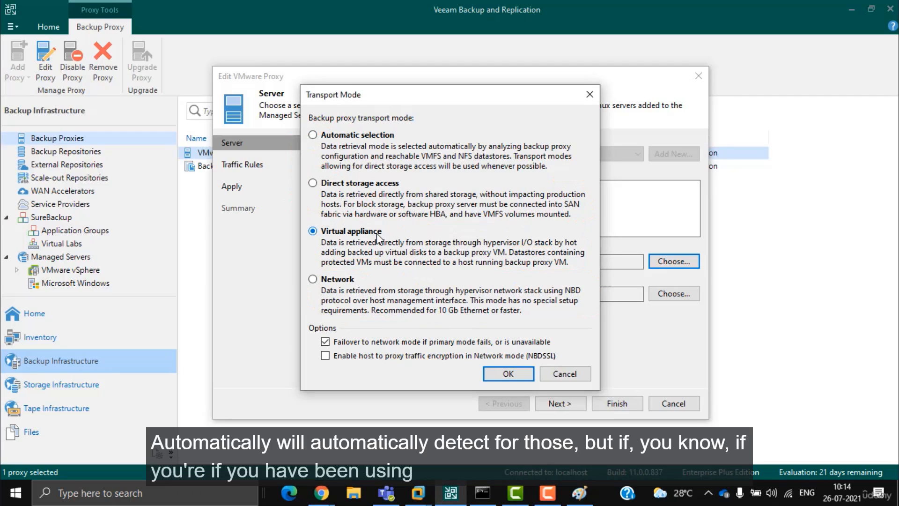
pyautogui.click(365, 187)
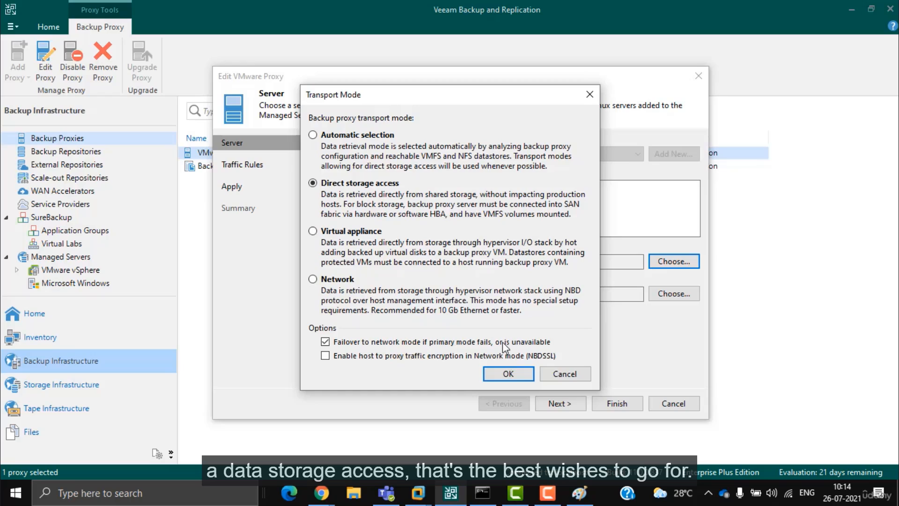
pyautogui.click(508, 373)
pyautogui.click(561, 403)
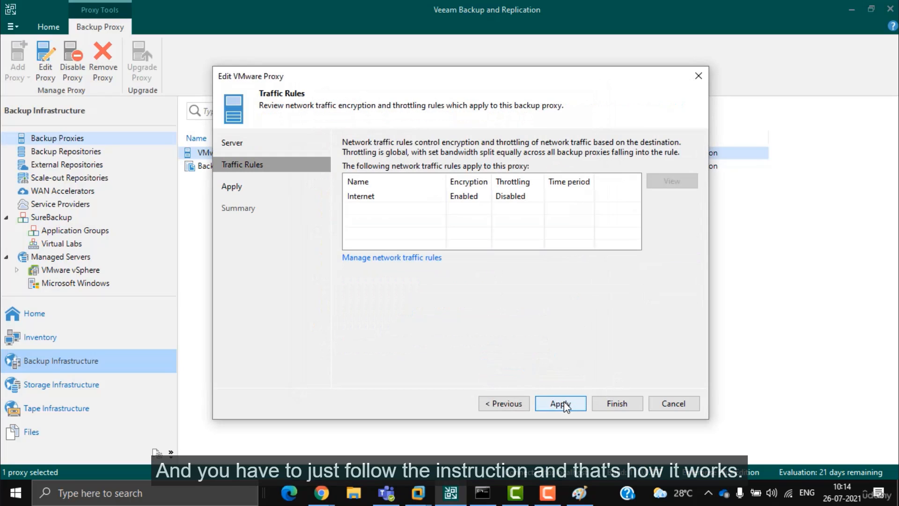
pyautogui.click(673, 404)
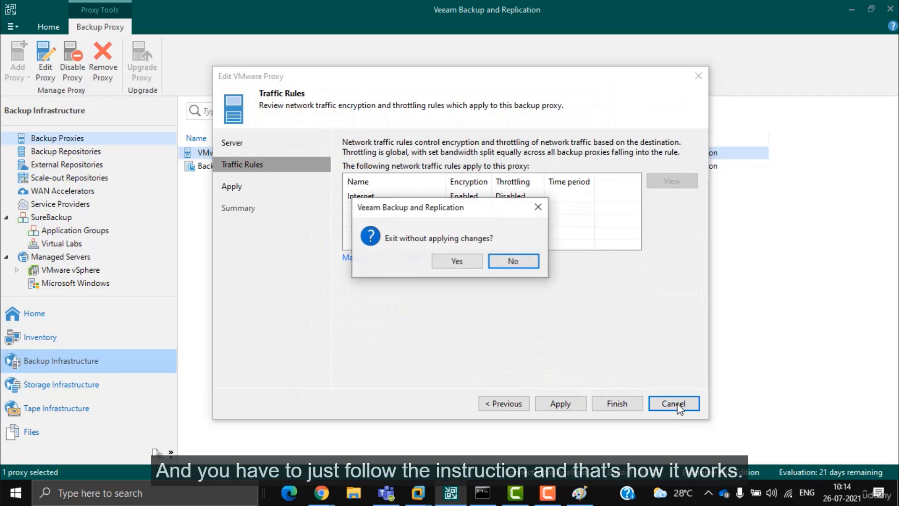
pyautogui.click(457, 262)
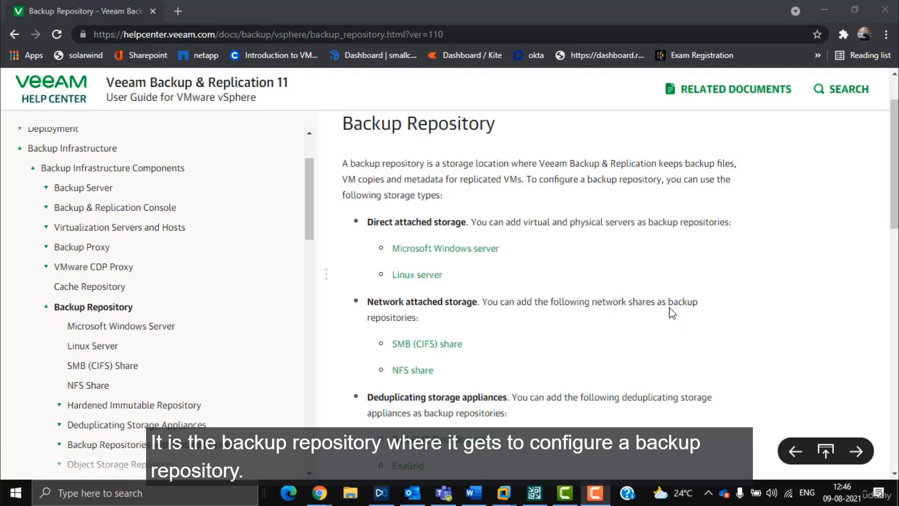
# Step: Highlight the Direct attached storage entries (Windows and Linux servers) and the Network attached storage heading
pyautogui.moveTo(368, 222); pyautogui.dragTo(730, 225)
pyautogui.click(517, 241)
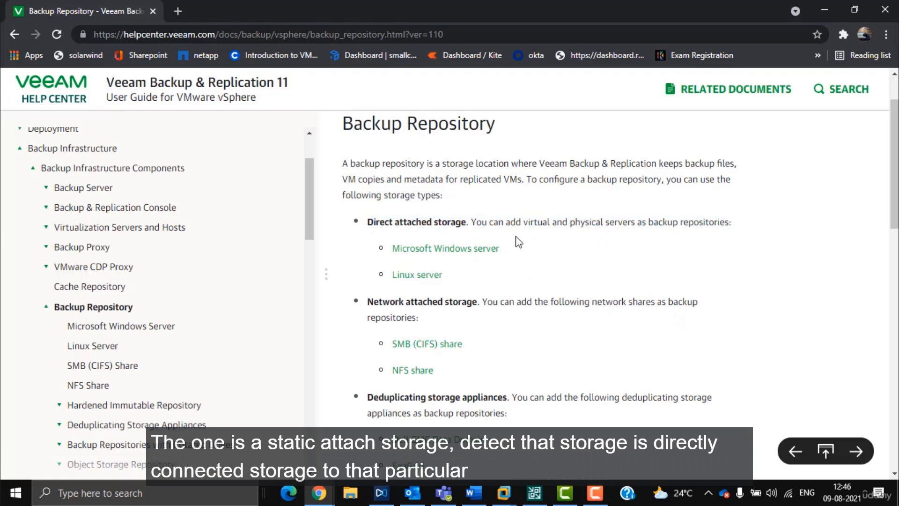
pyautogui.moveTo(472, 224); pyautogui.dragTo(520, 255)
pyautogui.click(527, 278)
pyautogui.moveTo(378, 249); pyautogui.dragTo(499, 268)
pyautogui.click(550, 271)
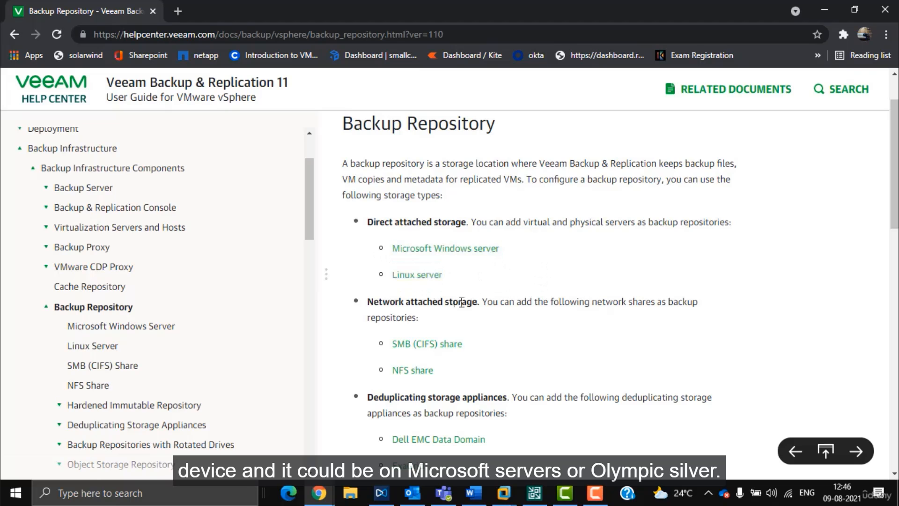
pyautogui.moveTo(367, 302); pyautogui.dragTo(494, 304)
# Step: Highlight the deduplicating storage appliances list and the Object storage sentence further down
pyautogui.scroll(-1, 495, 304)
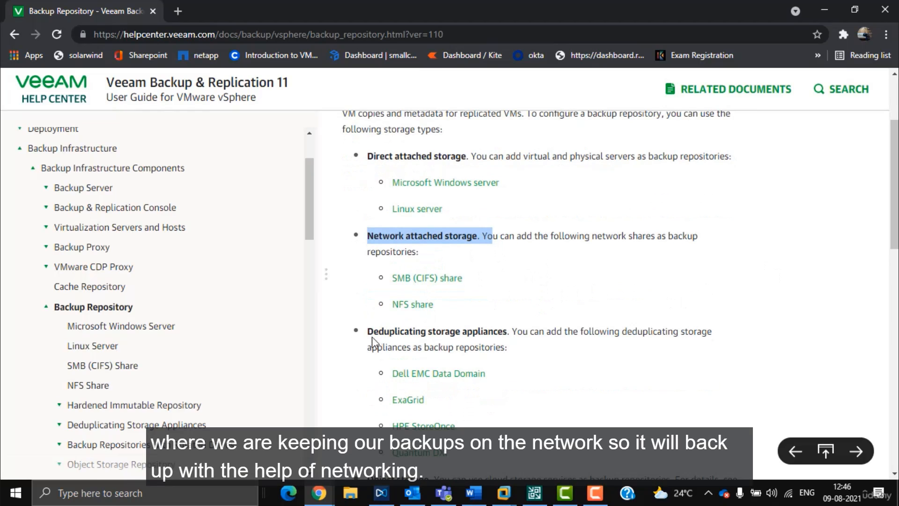
pyautogui.moveTo(368, 333); pyautogui.dragTo(558, 331)
pyautogui.scroll(-3, 388, 227)
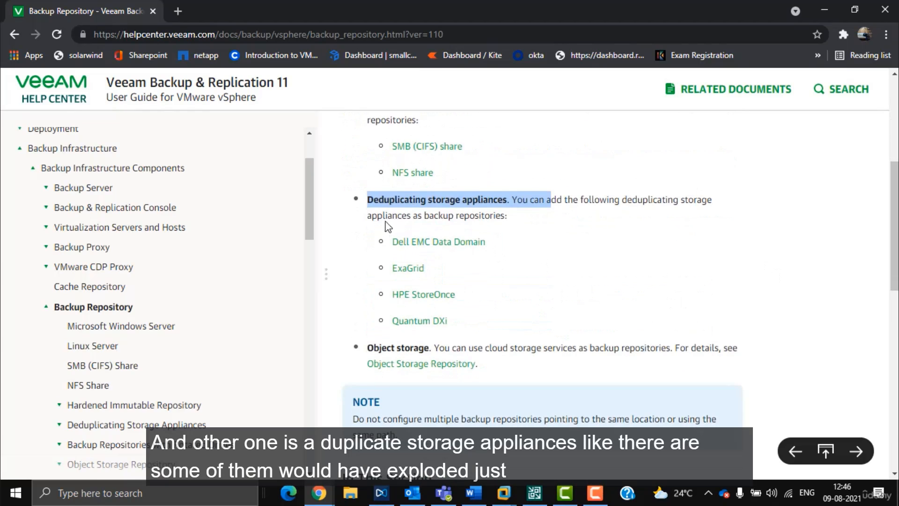
pyautogui.moveTo(490, 331); pyautogui.dragTo(482, 243)
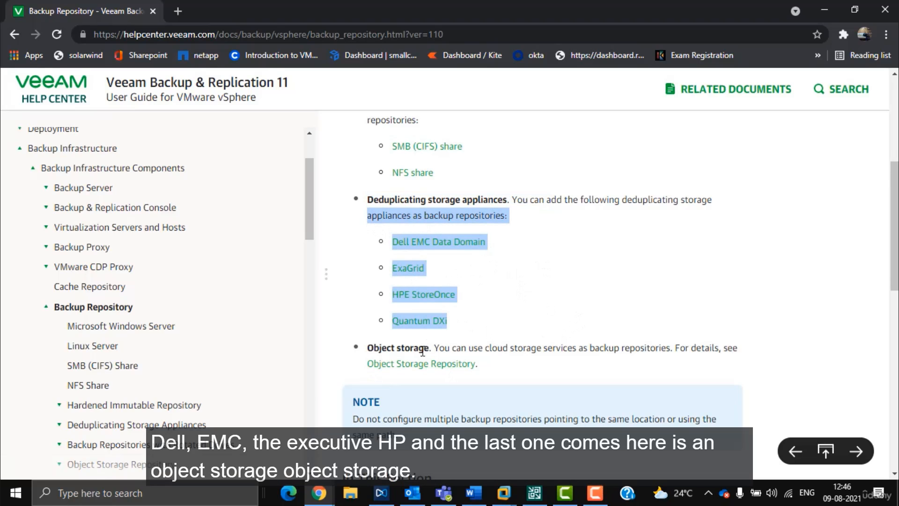
pyautogui.moveTo(439, 348); pyautogui.dragTo(673, 351)
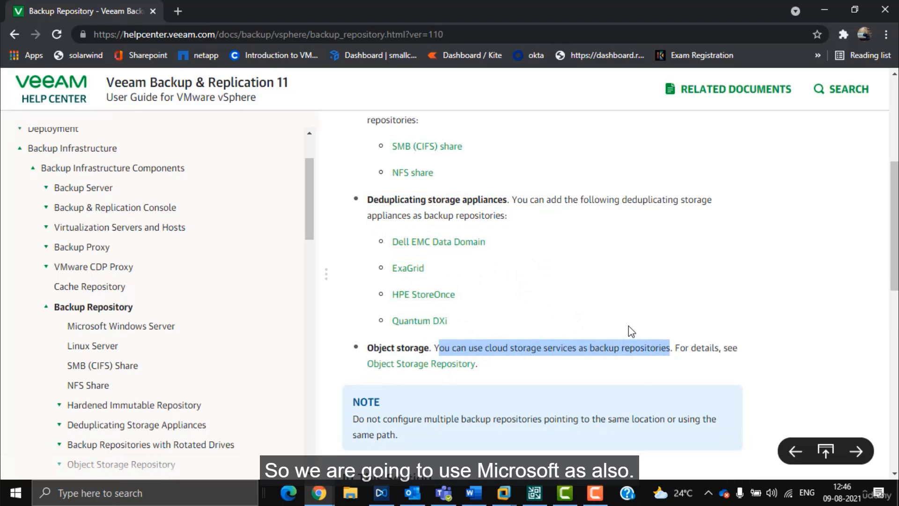
# Step: Return to the Veeam console and switch from Backup Proxies back to Backup Repositories
pyautogui.click(535, 494)
pyautogui.click(85, 165)
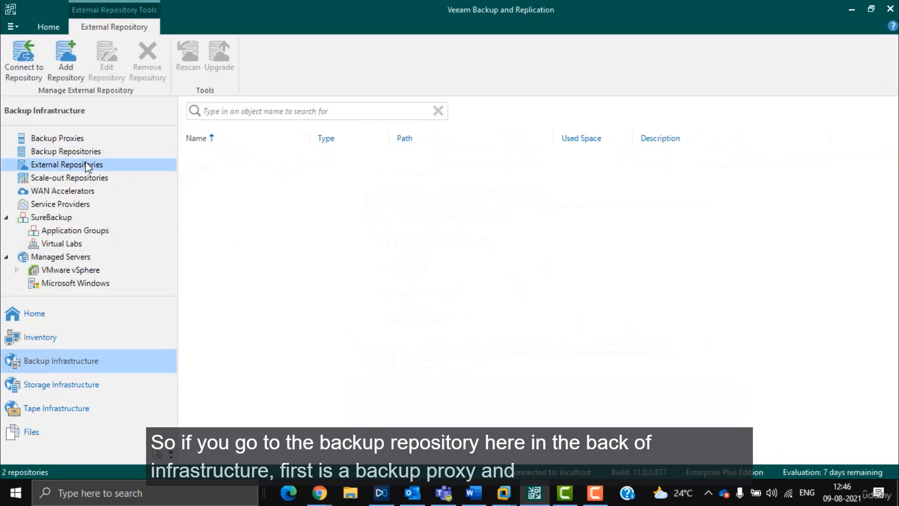
pyautogui.click(66, 153)
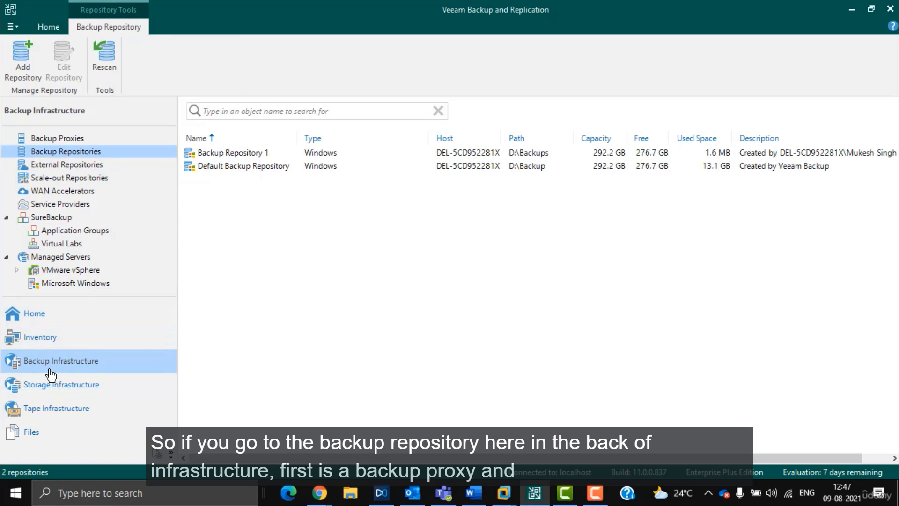
pyautogui.click(45, 140)
pyautogui.click(77, 153)
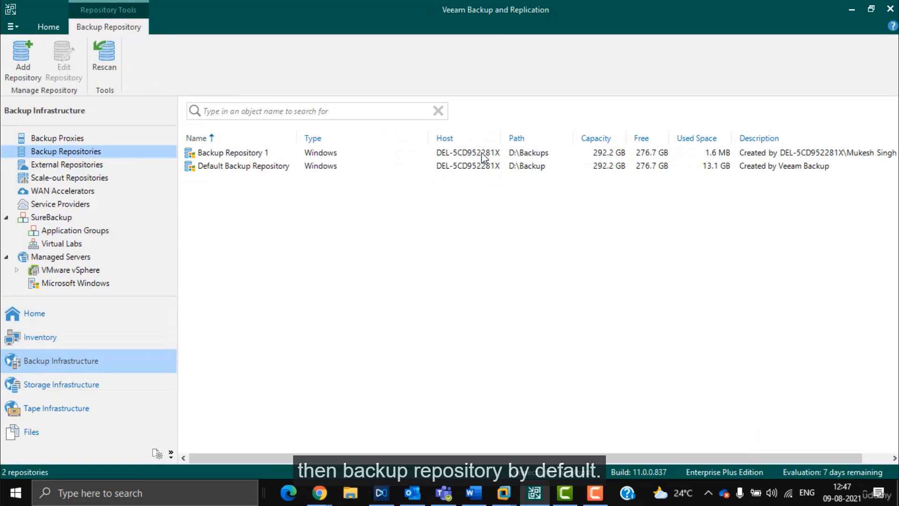
# Step: Widen the Host column of the list showing D:\Backups and D:\Backup repositories
pyautogui.moveTo(501, 138); pyautogui.dragTo(555, 139)
pyautogui.click(350, 169)
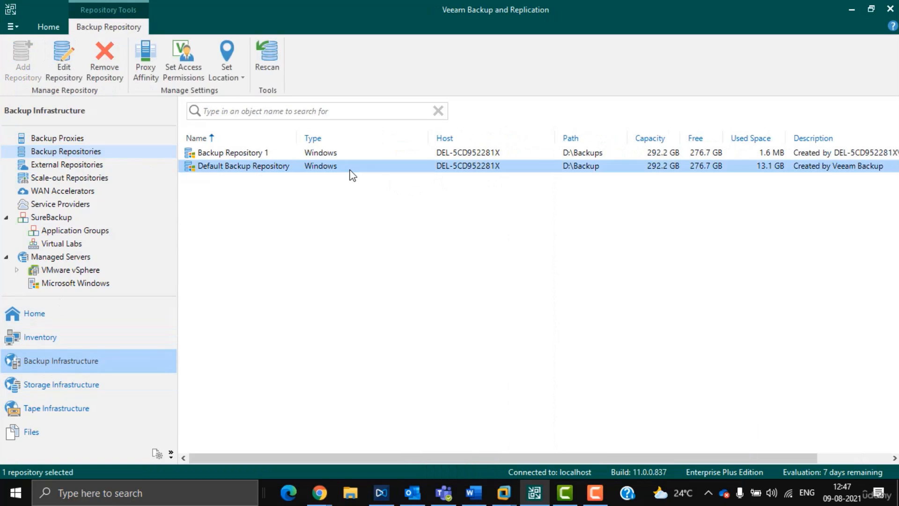
pyautogui.click(318, 206)
pyautogui.rightClick(226, 207)
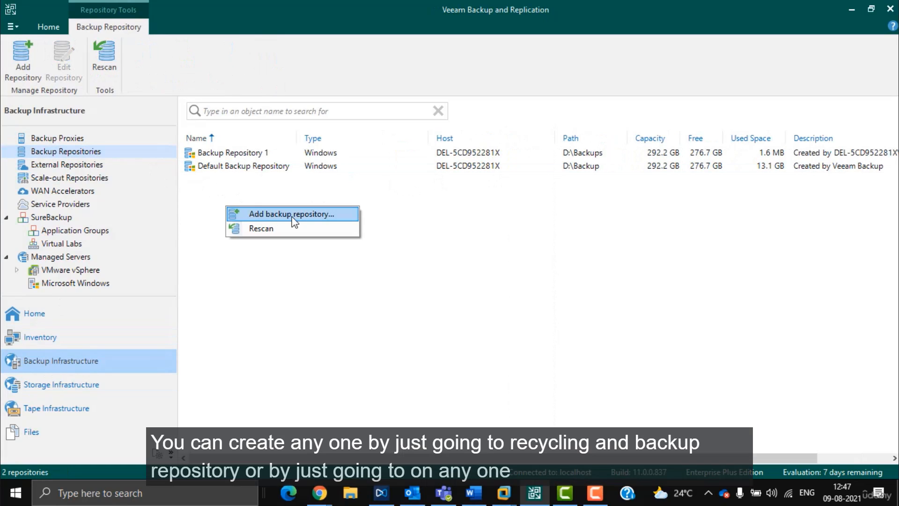
pyautogui.click(23, 69)
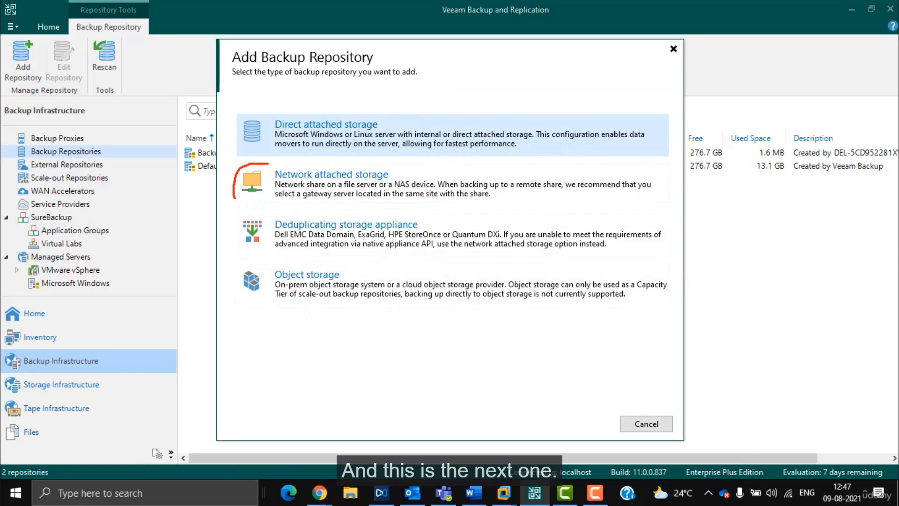
# Step: Look over the Object storage repository types in the Add Backup Repository wizard
pyautogui.moveTo(235, 198); pyautogui.dragTo(247, 208)
pyautogui.moveTo(397, 188); pyautogui.dragTo(442, 188)
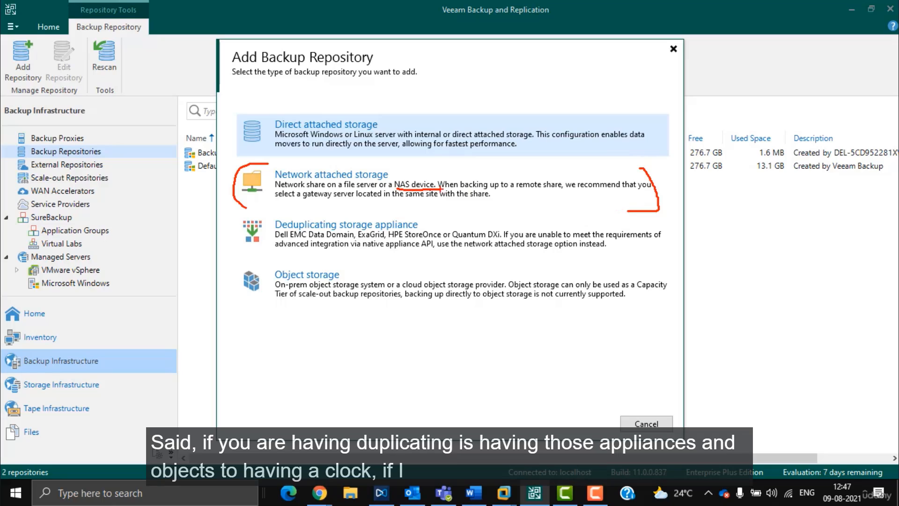
pyautogui.moveTo(240, 204); pyautogui.dragTo(218, 264)
pyautogui.moveTo(632, 220); pyautogui.dragTo(630, 259)
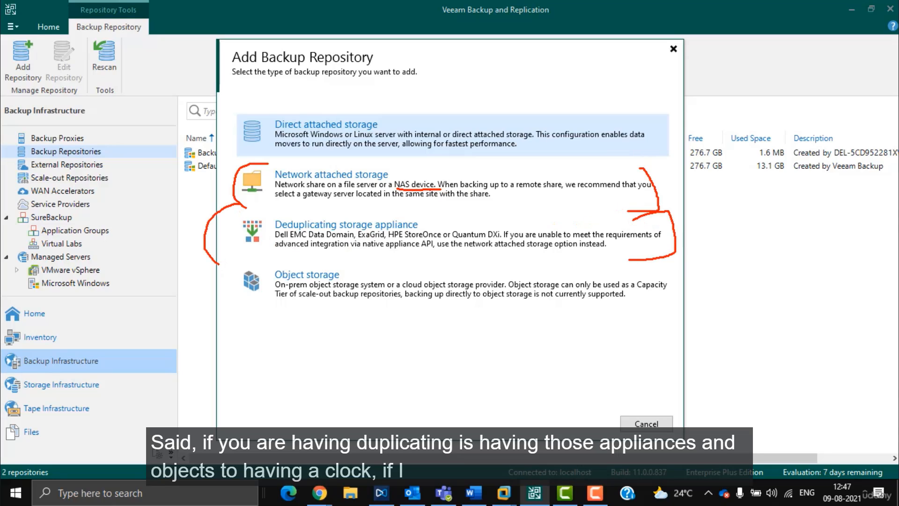
pyautogui.moveTo(283, 257); pyautogui.dragTo(256, 336)
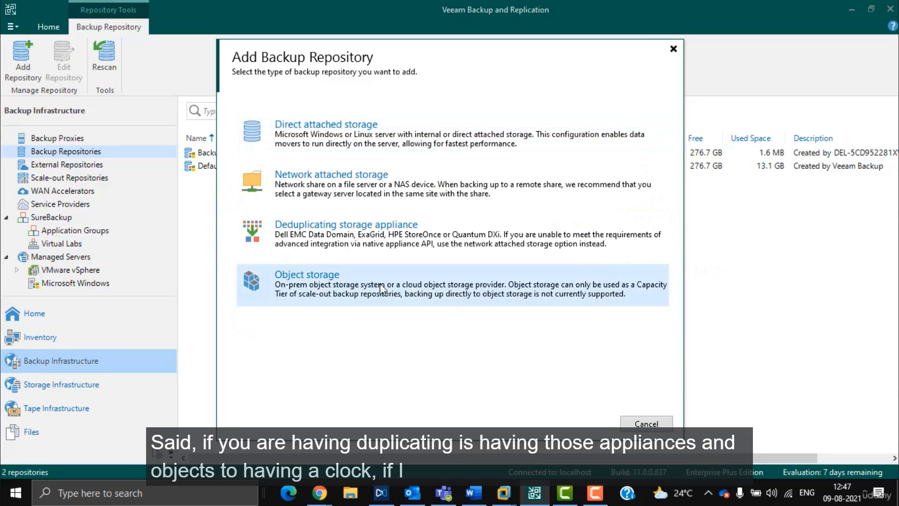
pyautogui.click(381, 287)
pyautogui.hotkey('ctrl', '2')
pyautogui.moveTo(317, 95)
pyautogui.mouseDown()
pyautogui.moveTo(226, 103)
pyautogui.moveTo(720, 245)
pyautogui.moveTo(376, 89)
pyautogui.mouseUp()
pyautogui.press('Escape')
pyautogui.click(235, 66)
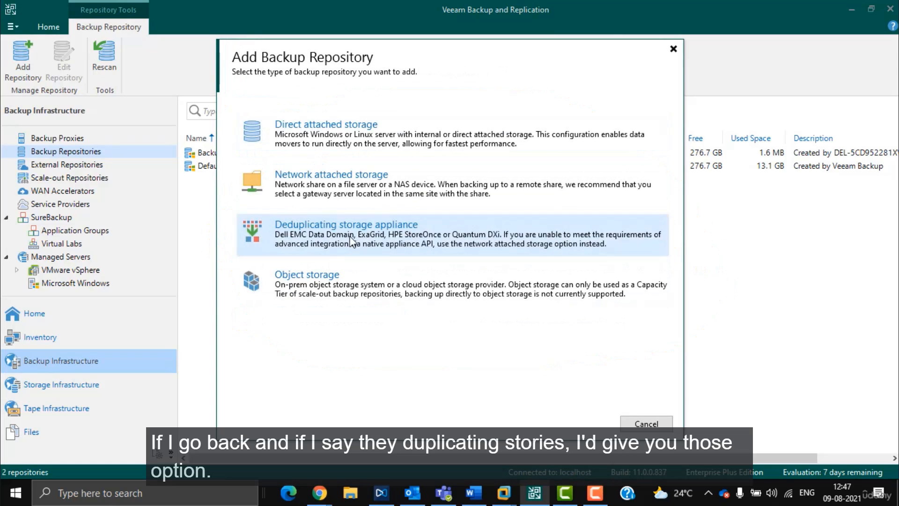
# Step: Compare Deduplicating and Network attached options, then choose Direct attached storage with Microsoft Windows
pyautogui.click(351, 238)
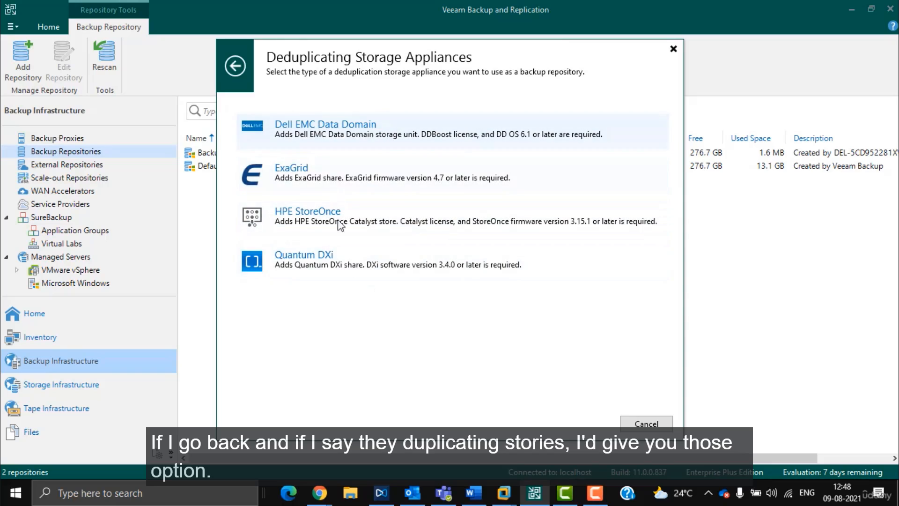
pyautogui.click(225, 59)
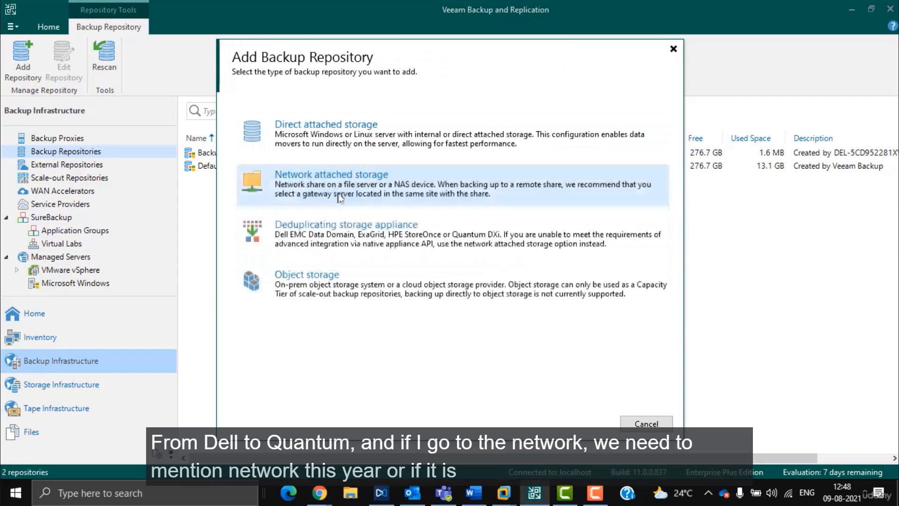
pyautogui.click(434, 169)
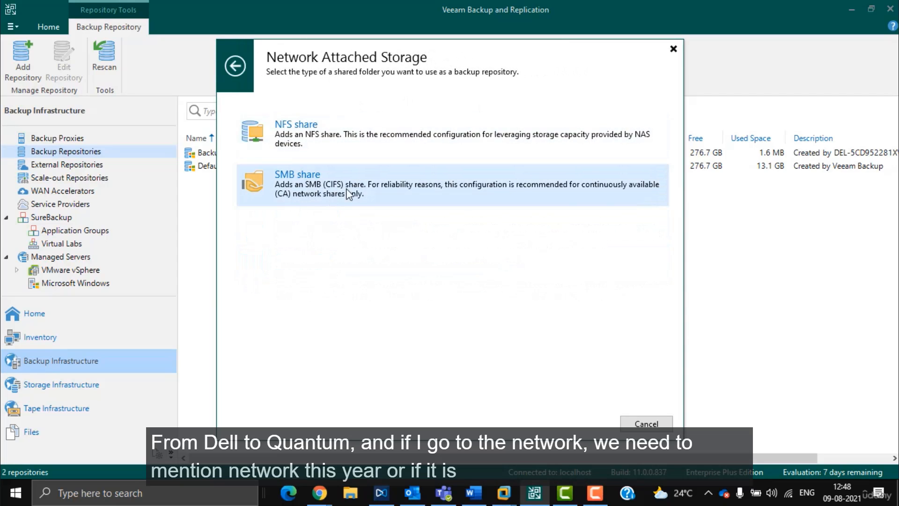
pyautogui.click(234, 68)
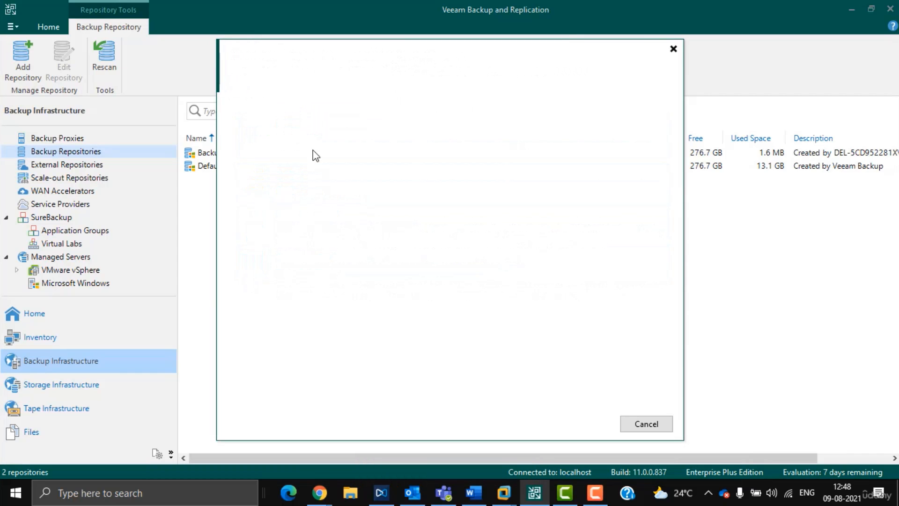
pyautogui.click(372, 132)
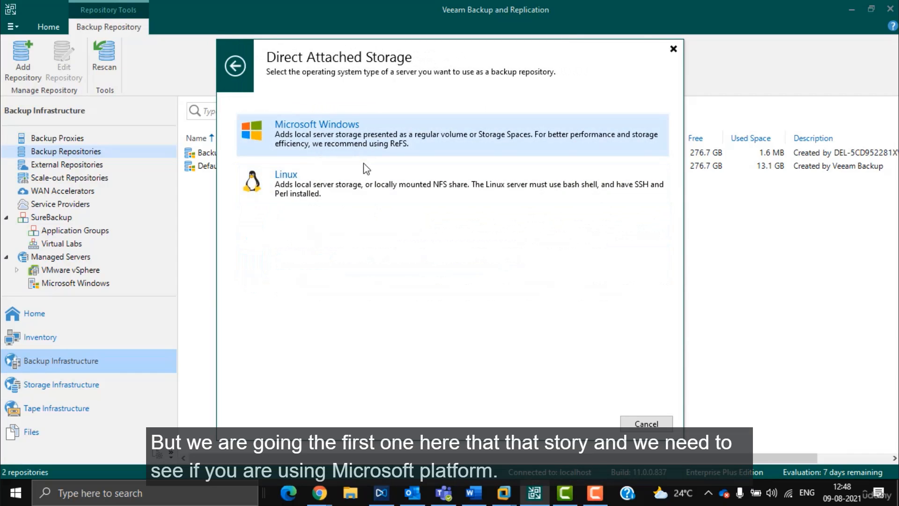
pyautogui.click(380, 136)
# Step: Name the repository 'muke repository' and keep the backup server as its repository server
pyautogui.write('mu')
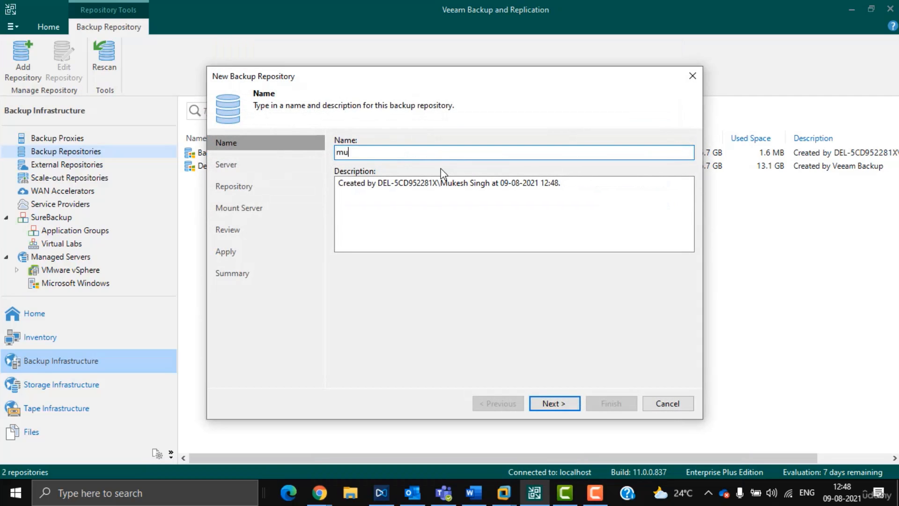
pyautogui.write('ke repository')
pyautogui.click(560, 403)
pyautogui.click(624, 155)
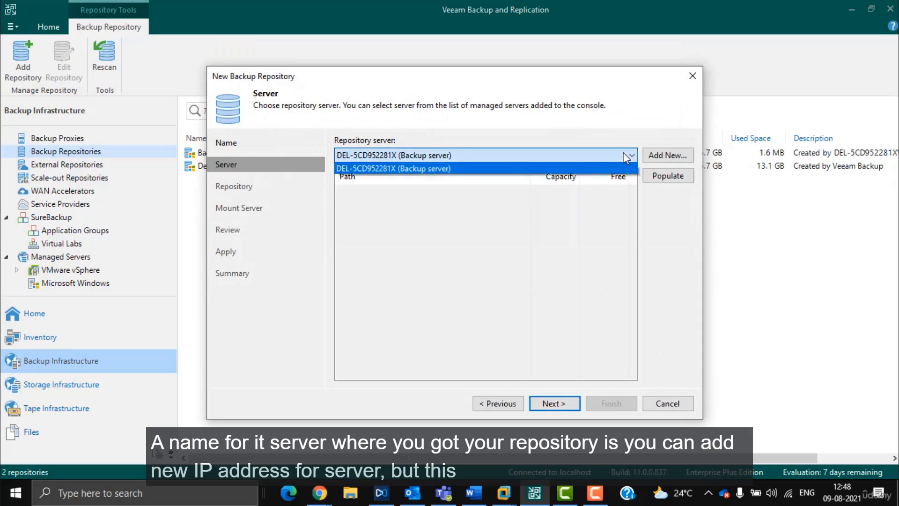
pyautogui.click(624, 155)
pyautogui.click(664, 155)
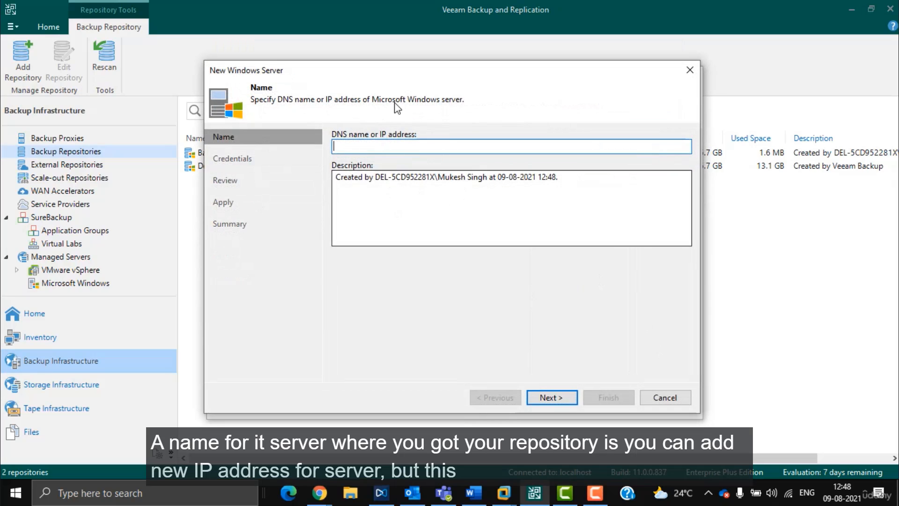
pyautogui.click(665, 397)
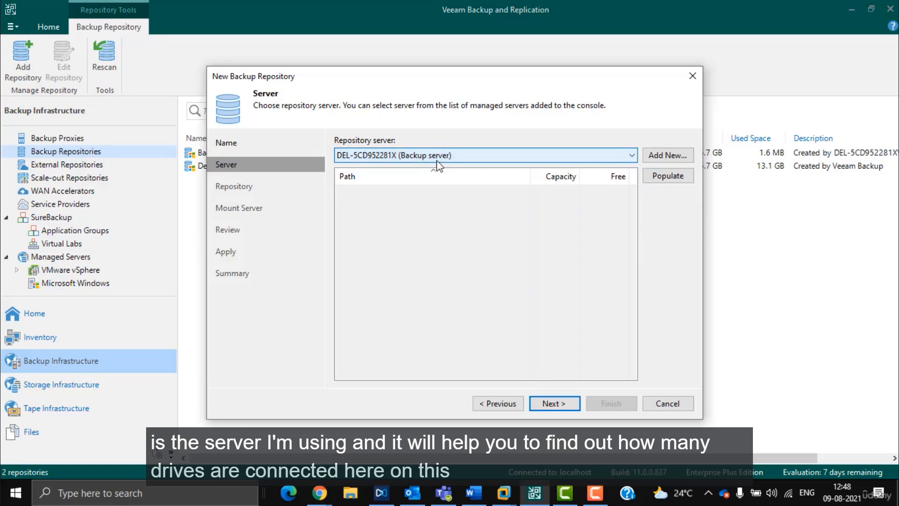
# Step: List the backup server's drives and choose E:\ as the repository location
pyautogui.click(668, 176)
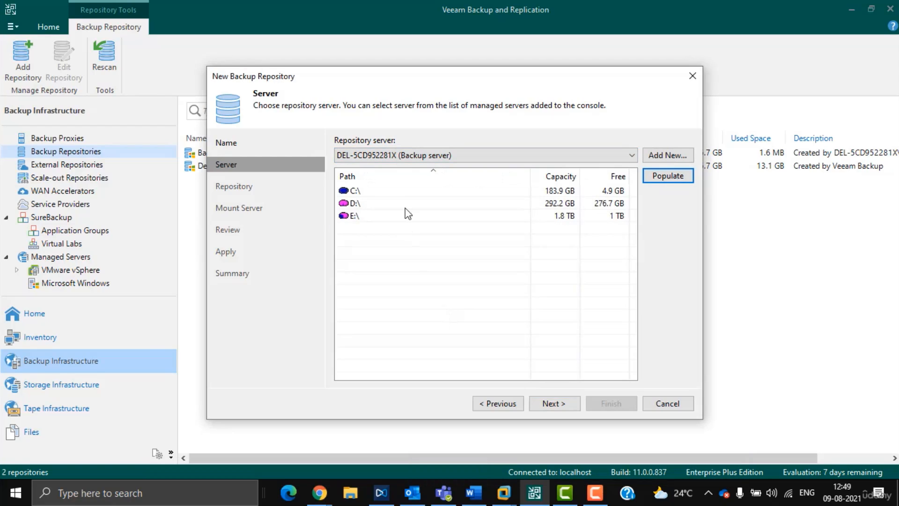
pyautogui.click(572, 191)
pyautogui.click(555, 203)
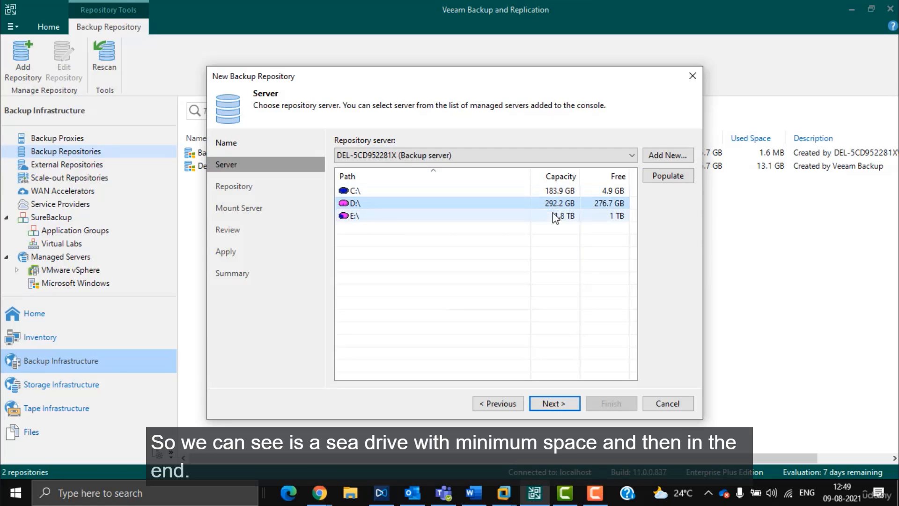
pyautogui.click(550, 216)
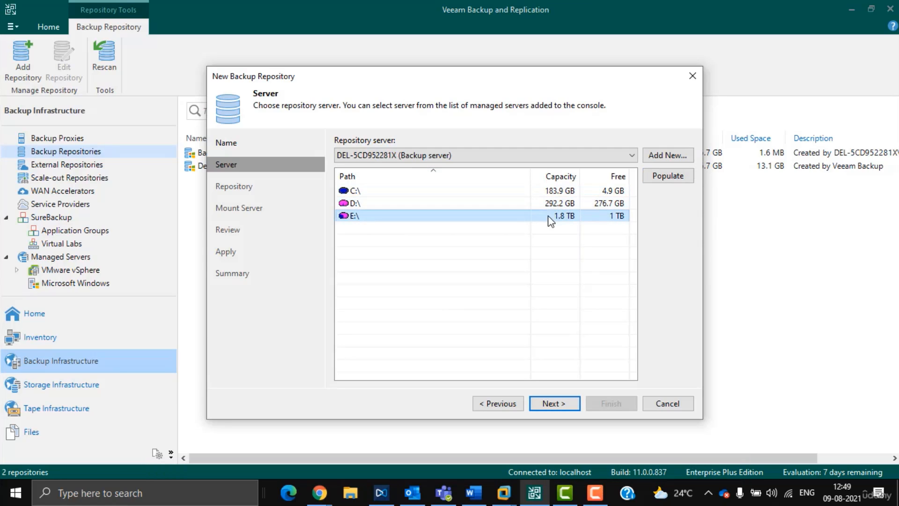
# Step: Leave the advanced storage settings unchanged and apply the repository at E:\Backups
pyautogui.click(555, 404)
pyautogui.click(664, 372)
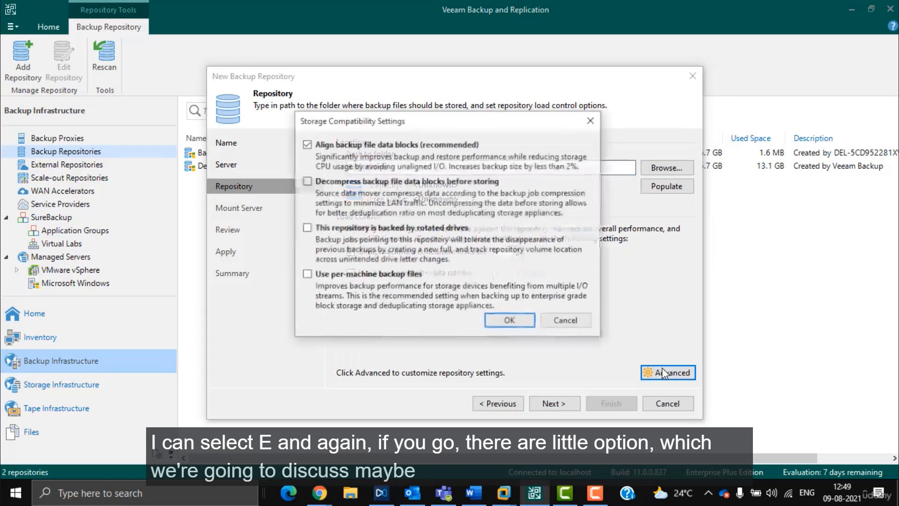
pyautogui.click(560, 323)
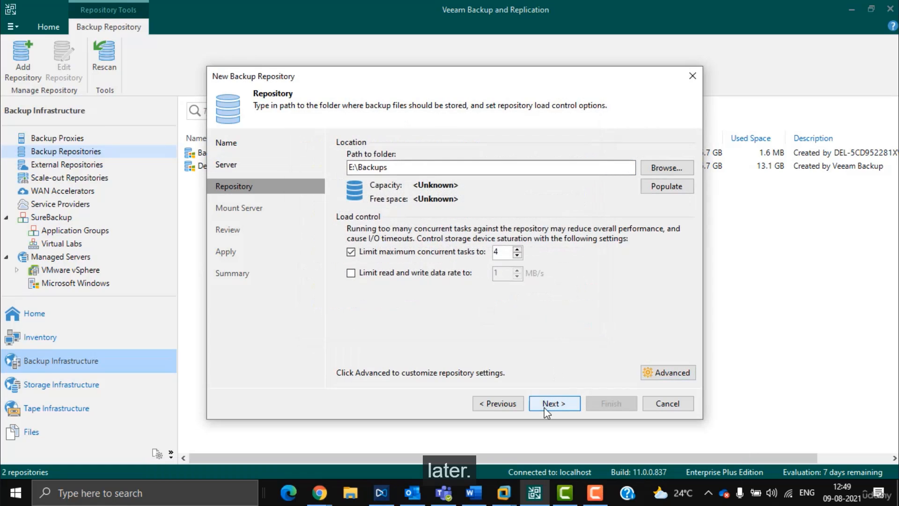
pyautogui.click(552, 404)
pyautogui.click(552, 403)
pyautogui.click(554, 404)
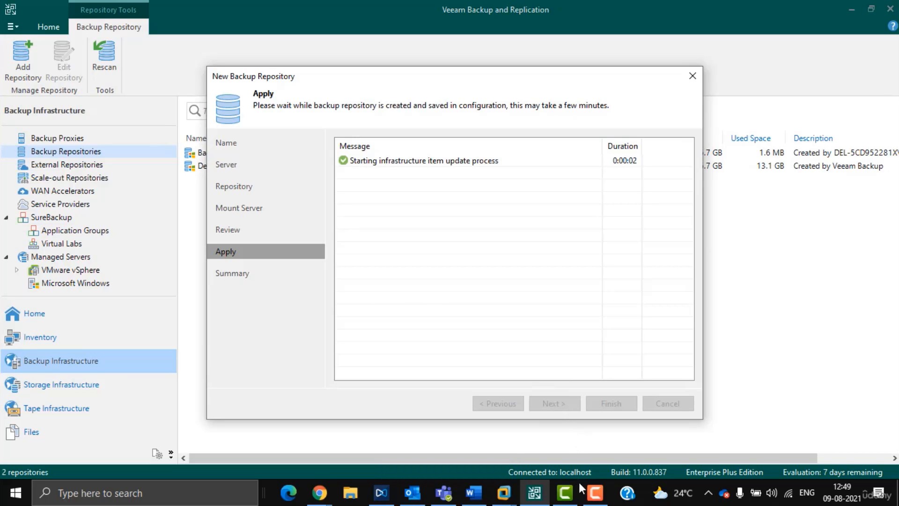
# Step: Check the PC's drives in File Explorer, including the Seagate Expansion Drive (E:)
pyautogui.click(595, 492)
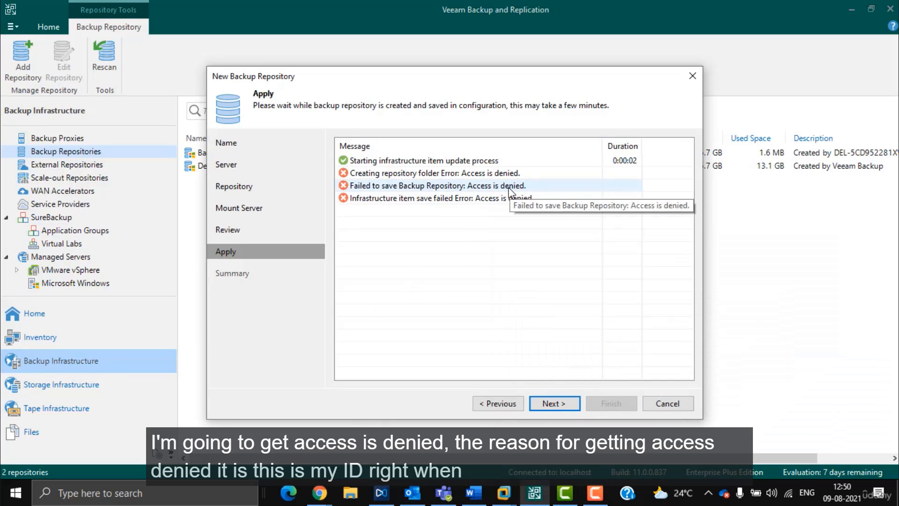
pyautogui.press('super+e')
pyautogui.click(82, 267)
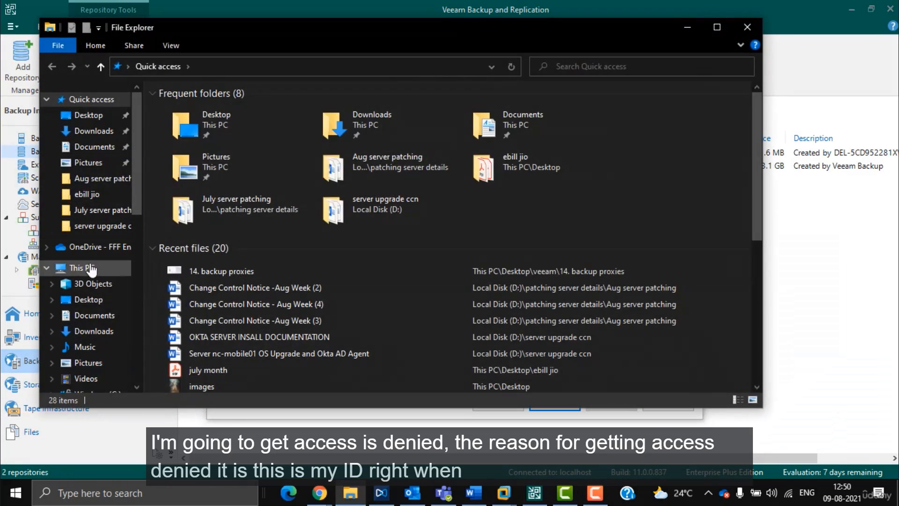
pyautogui.click(593, 251)
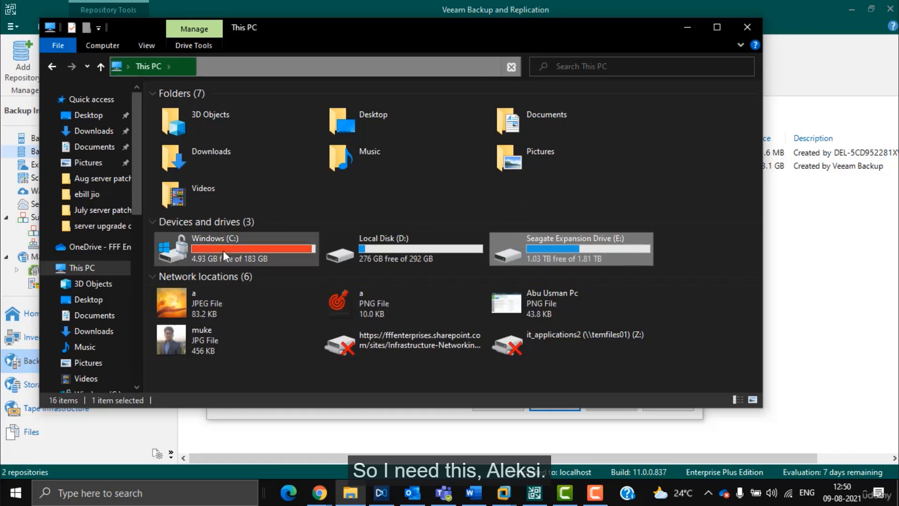
pyautogui.click(688, 27)
# Step: Change the repository folder to D:\Backups and finish creating muke repository
pyautogui.click(501, 404)
pyautogui.click(502, 404)
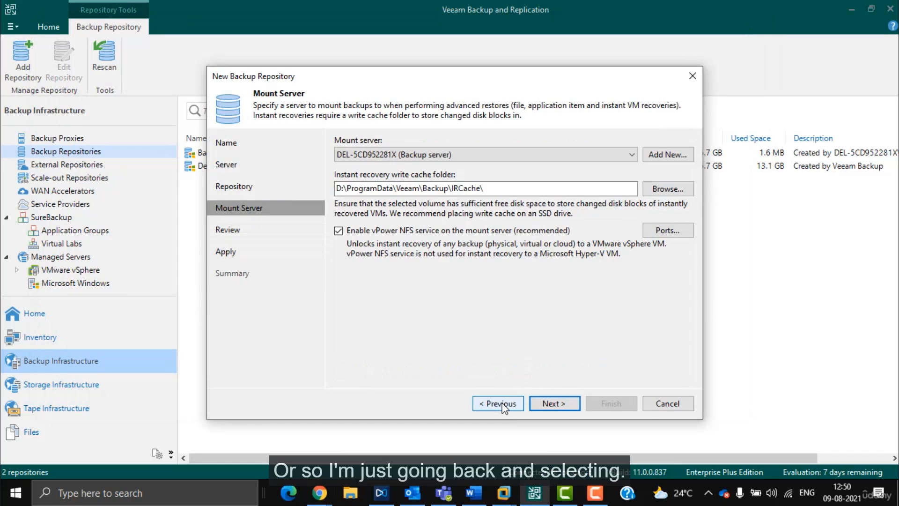
pyautogui.click(501, 404)
pyautogui.click(353, 168)
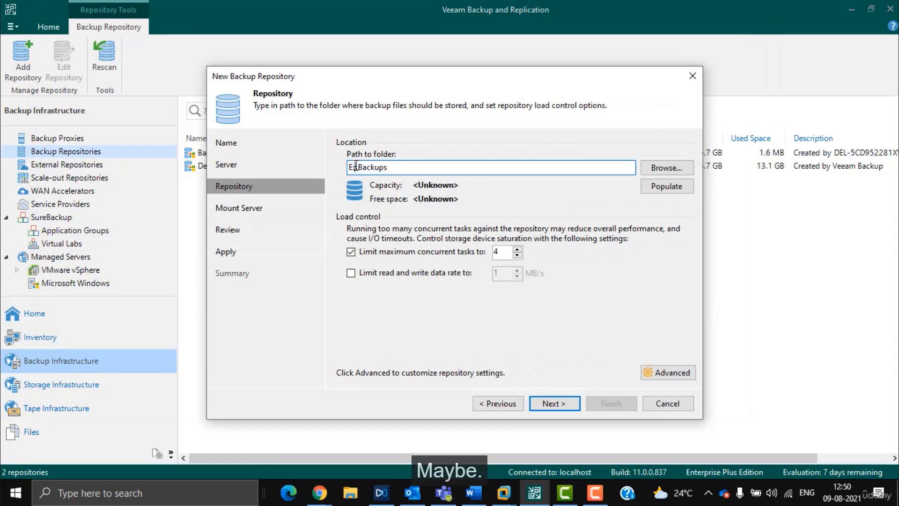
pyautogui.press('BackSpace')
pyautogui.write('D')
pyautogui.click(561, 403)
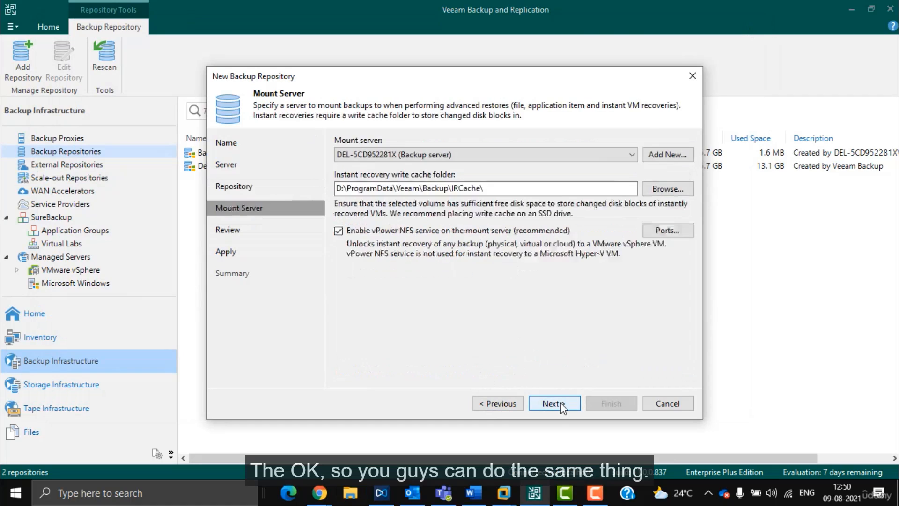
pyautogui.click(560, 404)
pyautogui.click(561, 403)
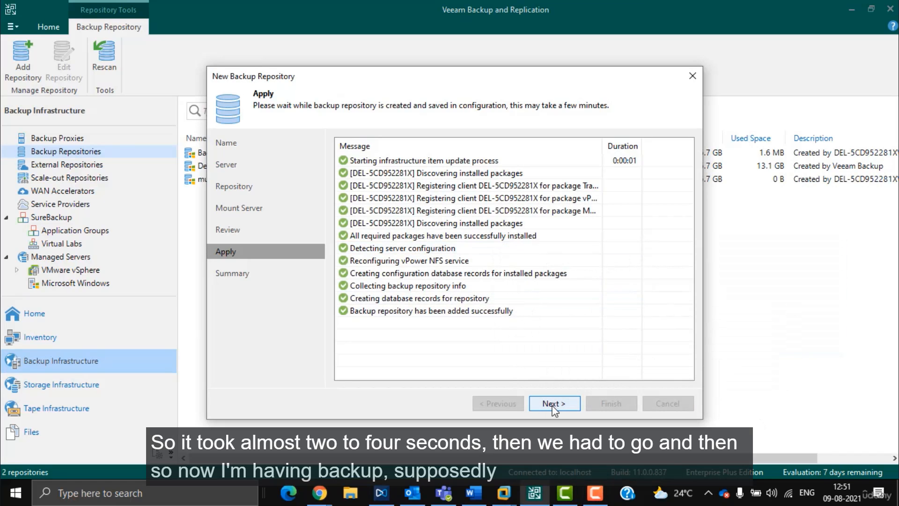
pyautogui.click(553, 403)
pyautogui.click(614, 404)
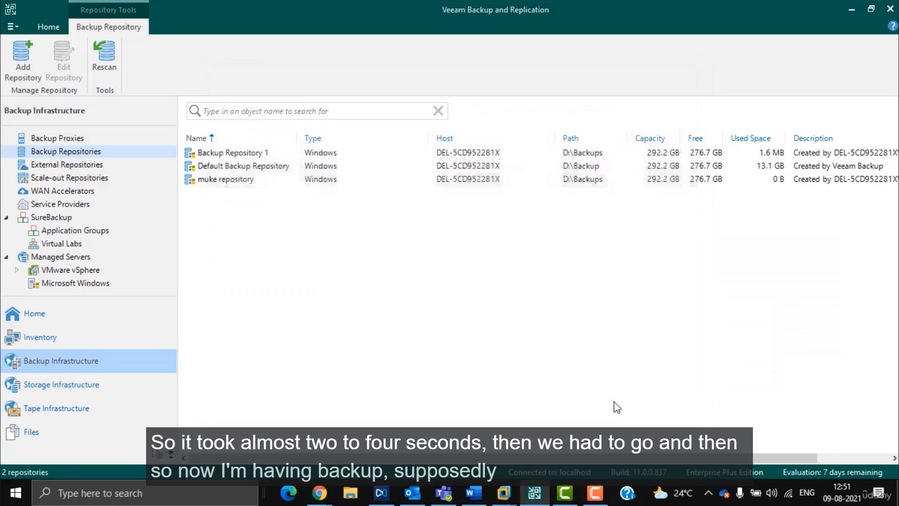
# Step: Check muke repository's actions in the repository list, then go to the Home jobs view
pyautogui.click(237, 154)
pyautogui.click(241, 166)
pyautogui.rightClick(230, 179)
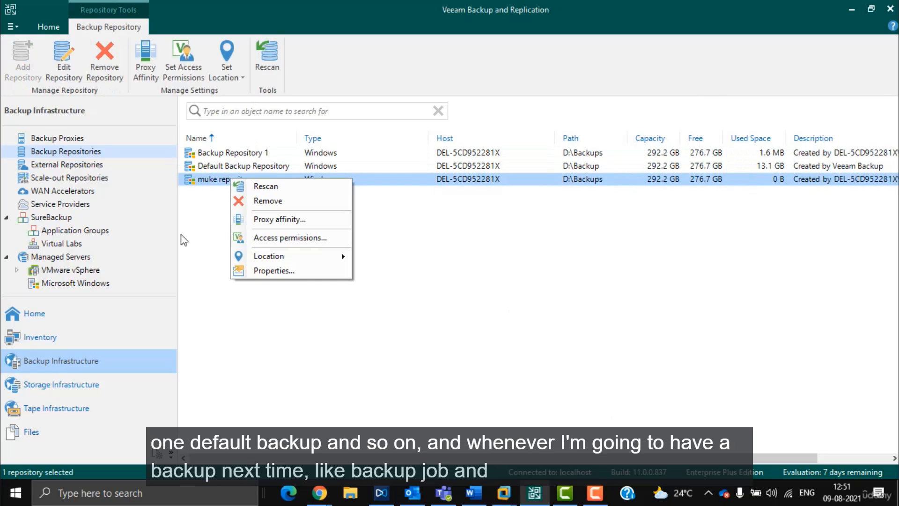
pyautogui.click(192, 211)
pyautogui.click(33, 314)
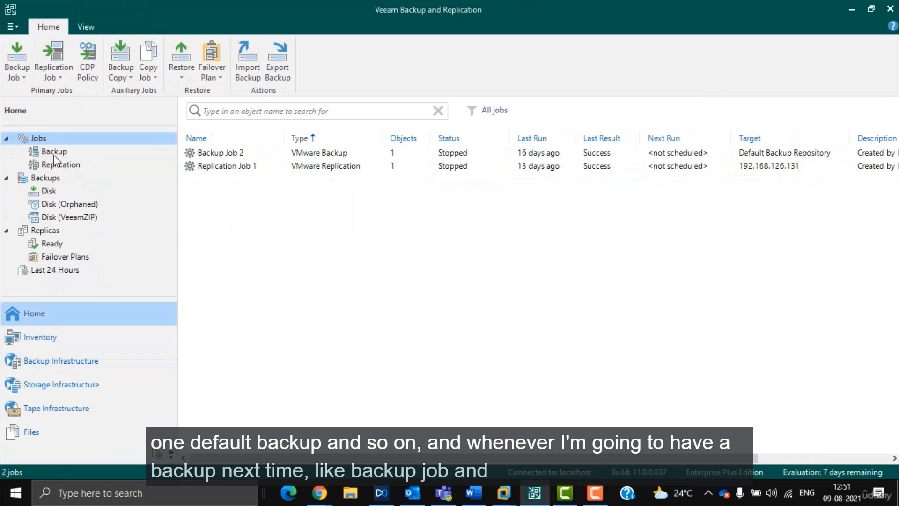
# Step: Start a virtual machine backup job and add the win10 VM from host 192.168.126.128
pyautogui.click(17, 65)
pyautogui.click(51, 94)
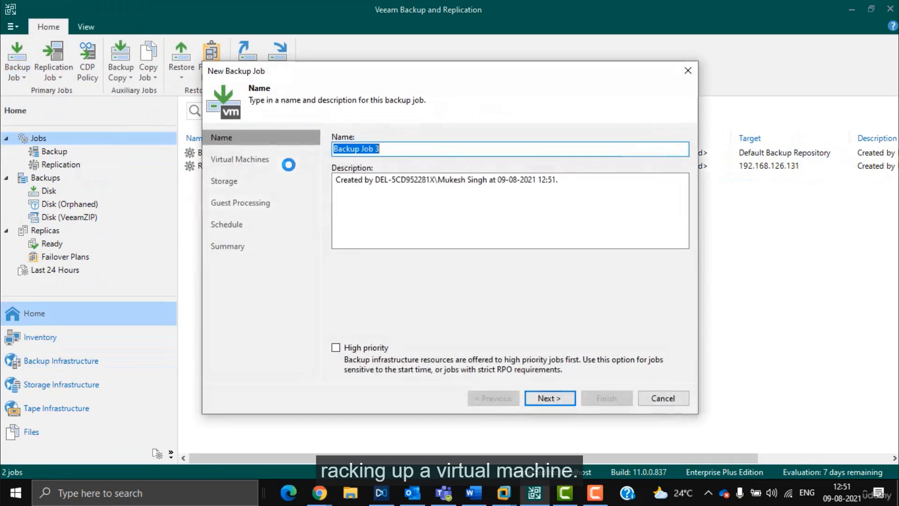
pyautogui.click(569, 399)
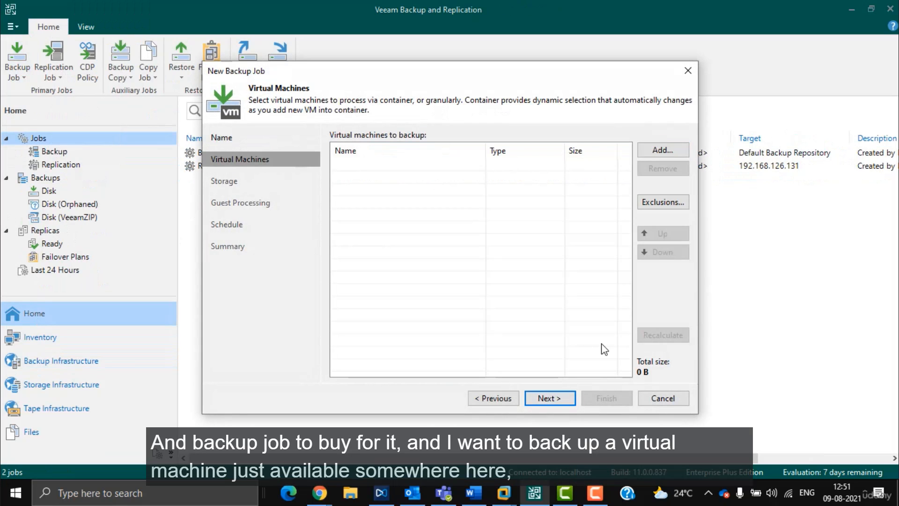
pyautogui.click(670, 150)
pyautogui.doubleClick(391, 135)
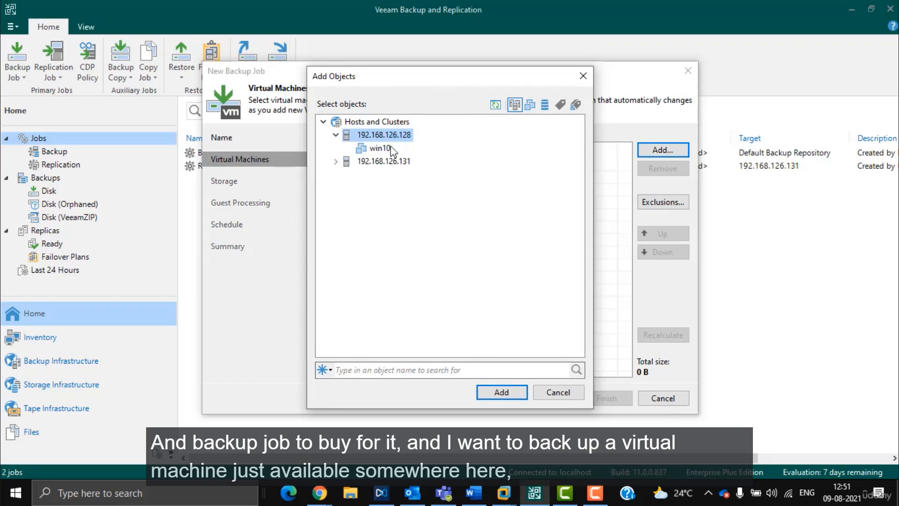
pyautogui.doubleClick(376, 149)
pyautogui.click(548, 397)
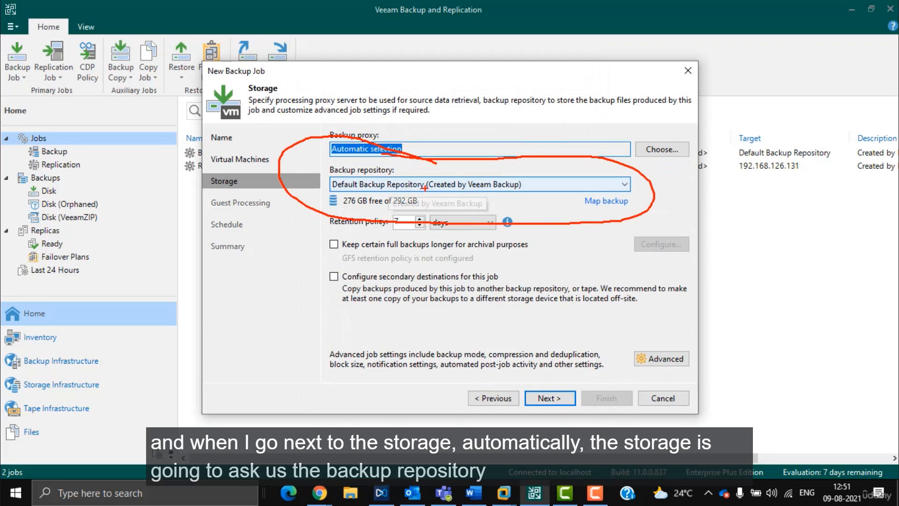
# Step: Try muke repository and Backup Repository 1 as targets, then cancel the job without saving
pyautogui.click(482, 184)
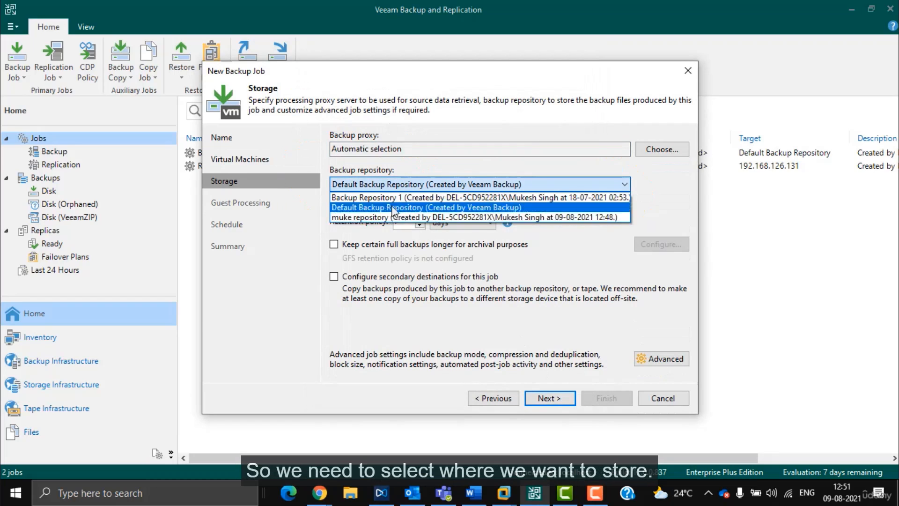
pyautogui.click(362, 217)
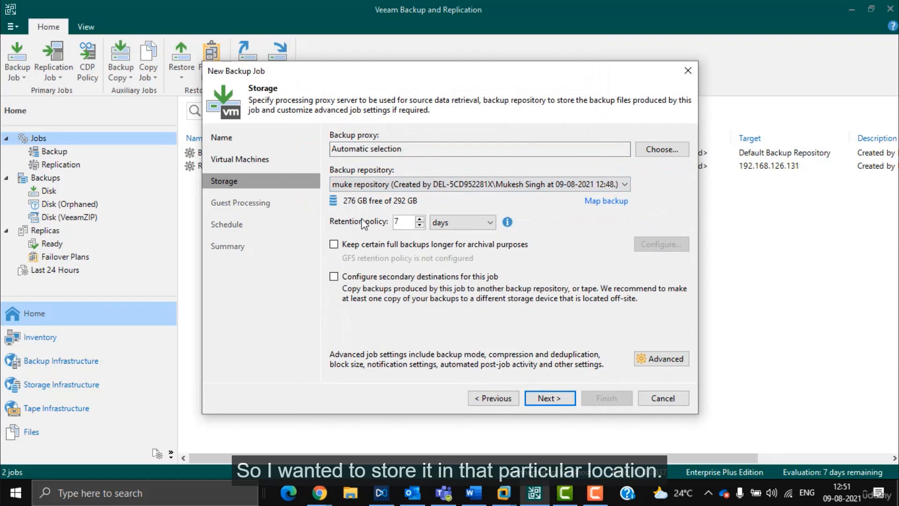
pyautogui.click(370, 185)
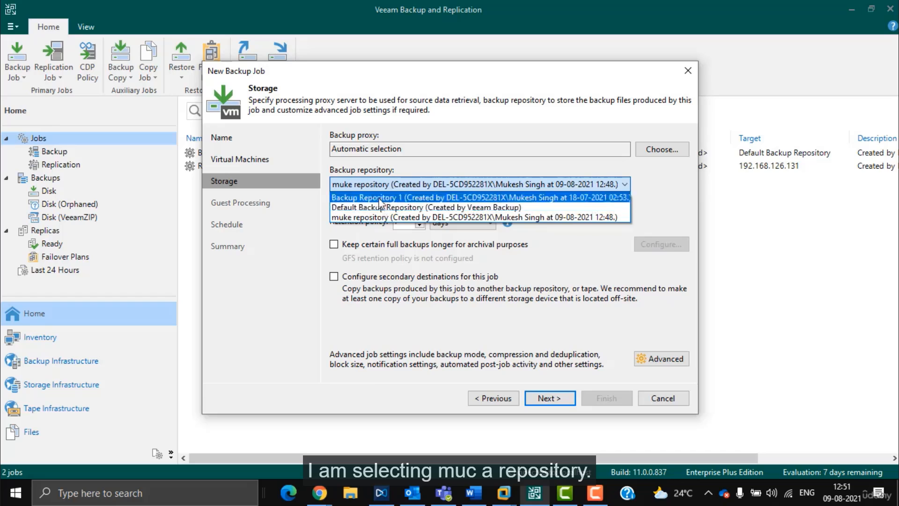
pyautogui.click(395, 198)
pyautogui.click(400, 184)
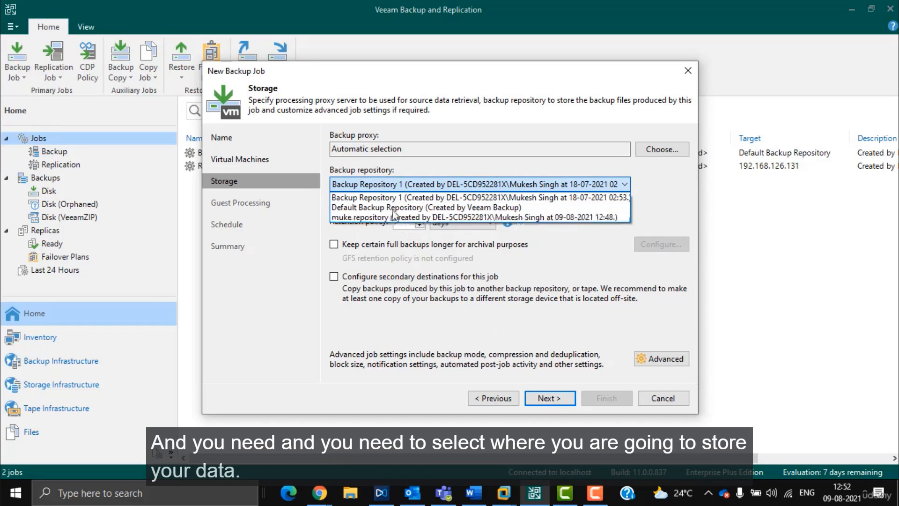
pyautogui.click(663, 398)
pyautogui.click(663, 398)
pyautogui.click(460, 260)
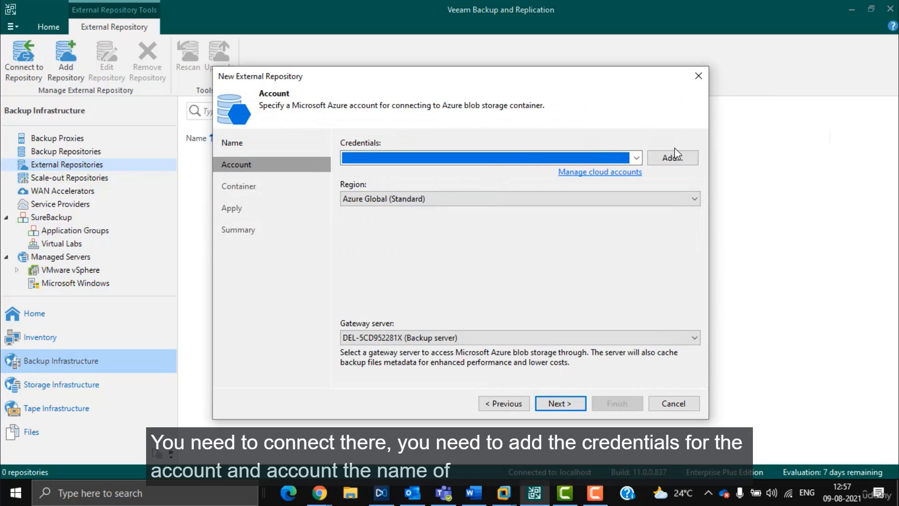
# Step: Open the new Azure credentials form and check its storage account and shared key fields
pyautogui.click(674, 158)
pyautogui.click(407, 218)
pyautogui.click(408, 188)
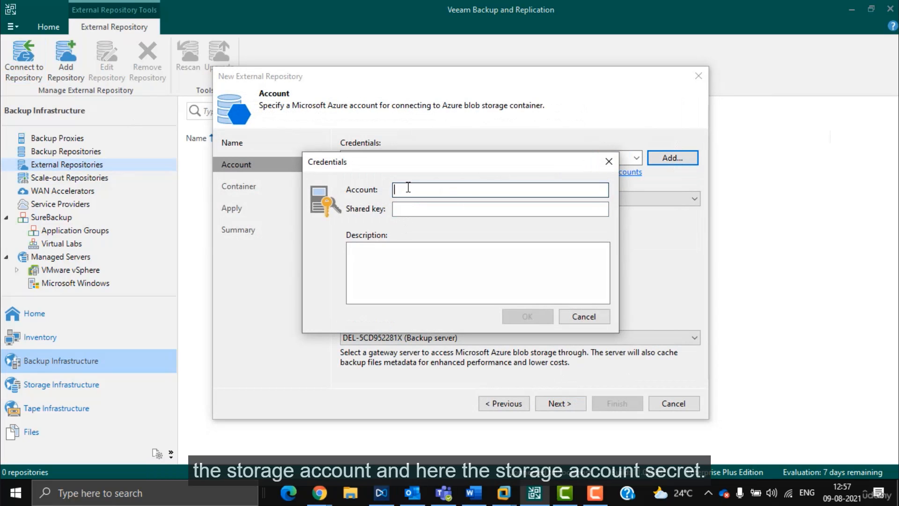
pyautogui.click(457, 210)
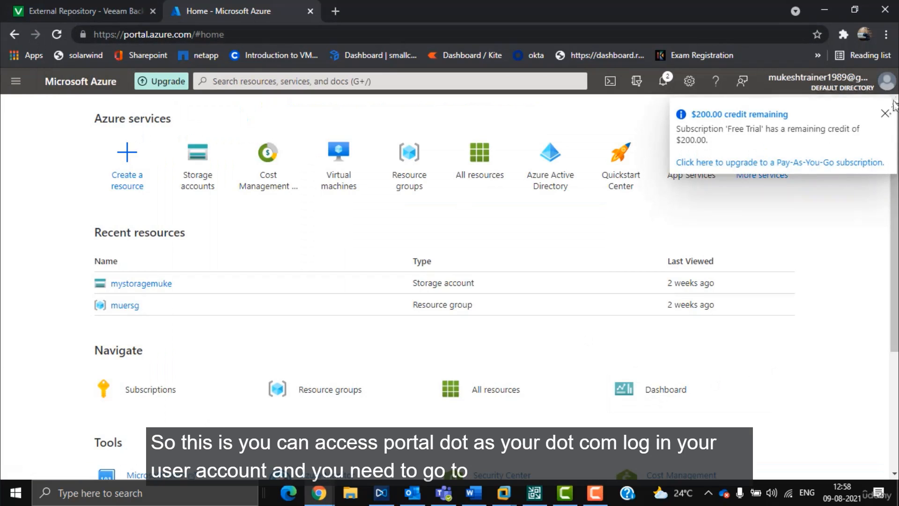
# Step: Delete the mystoragemuke storage account, confirming with 'yes'
pyautogui.click(18, 82)
pyautogui.click(67, 361)
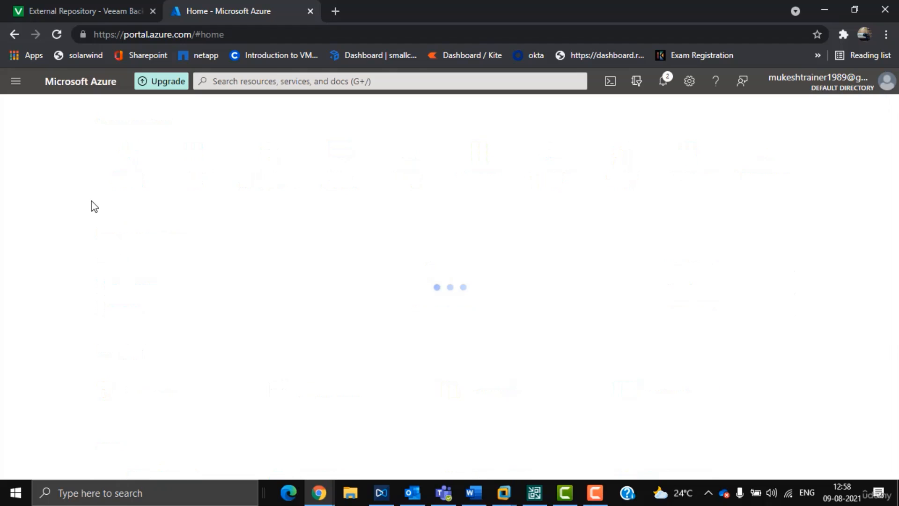
pyautogui.click(19, 271)
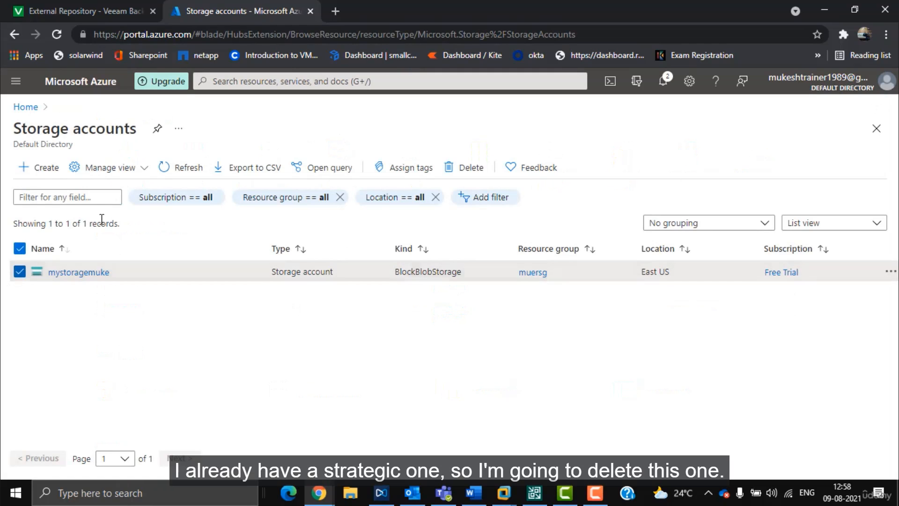
pyautogui.click(468, 167)
pyautogui.click(697, 284)
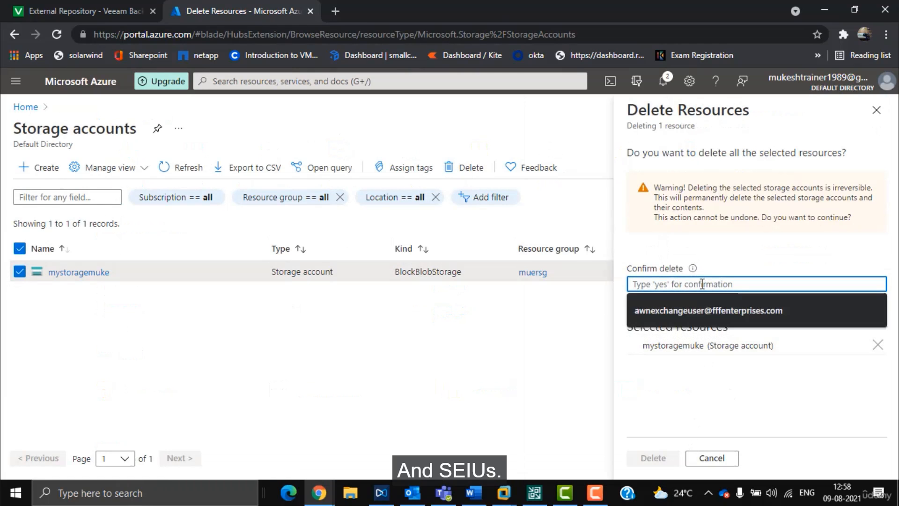
pyautogui.write('yes')
pyautogui.click(653, 457)
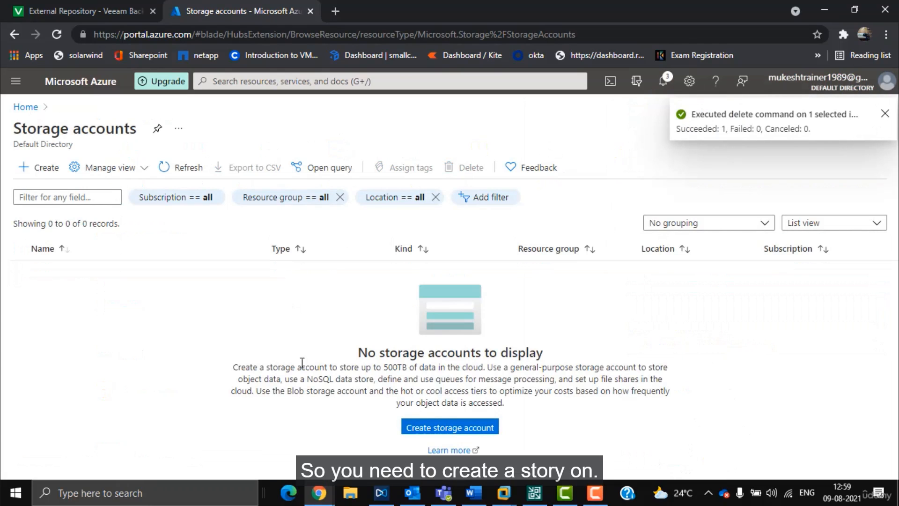
# Step: Start a new storage account named mukeazurestorage in resource group muersg
pyautogui.click(40, 169)
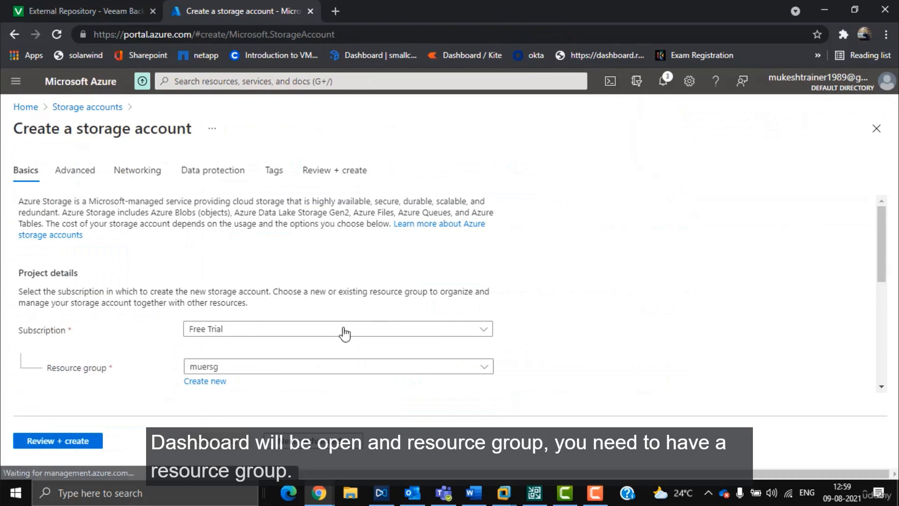
pyautogui.scroll(-3, 328, 323)
pyautogui.click(237, 236)
pyautogui.click(240, 234)
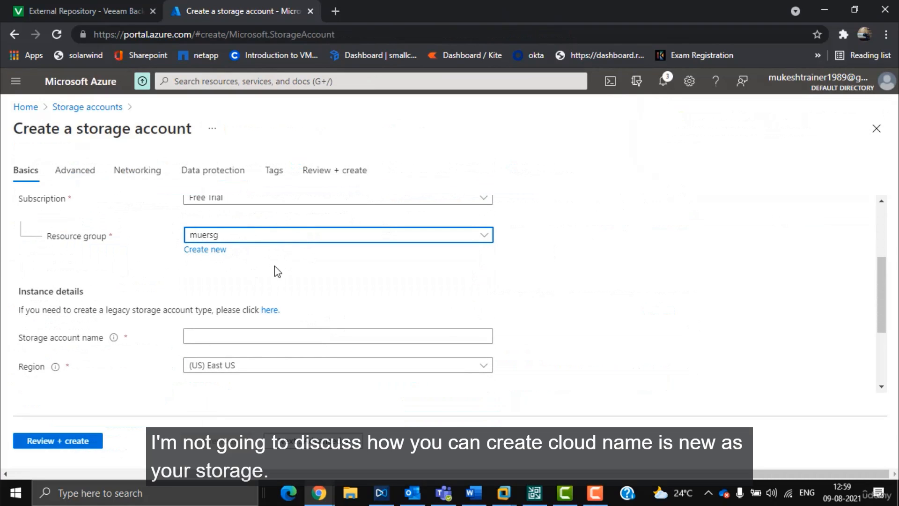
pyautogui.click(230, 335)
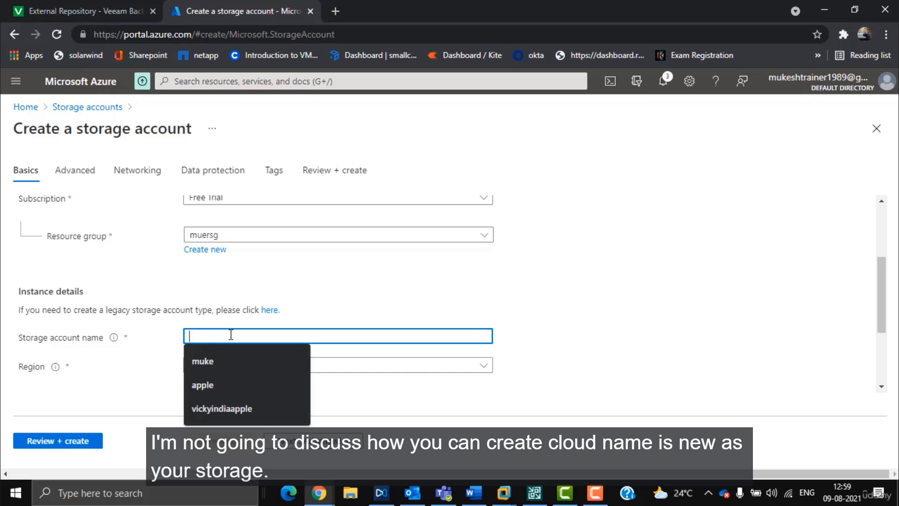
pyautogui.write('mukeazurestora')
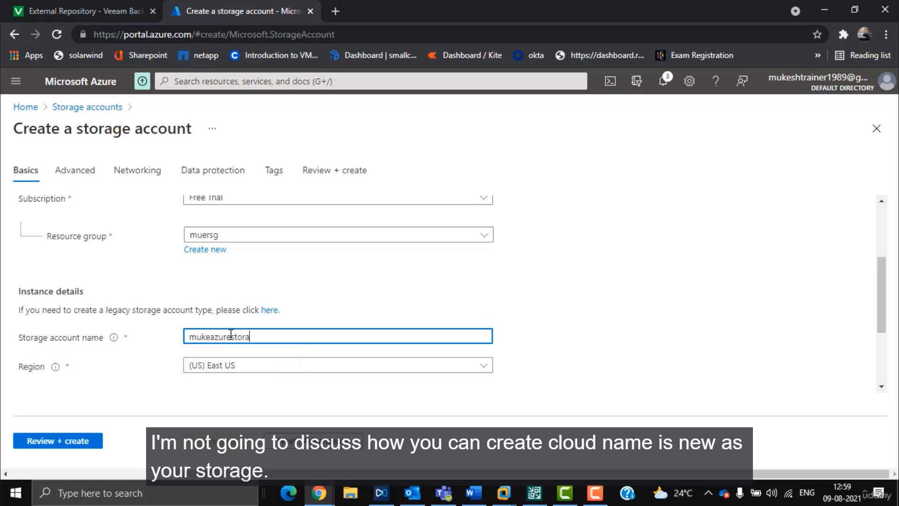
pyautogui.write('ge')
pyautogui.click(536, 345)
# Step: Choose Premium performance, then review and create the storage account
pyautogui.scroll(-3, 401, 365)
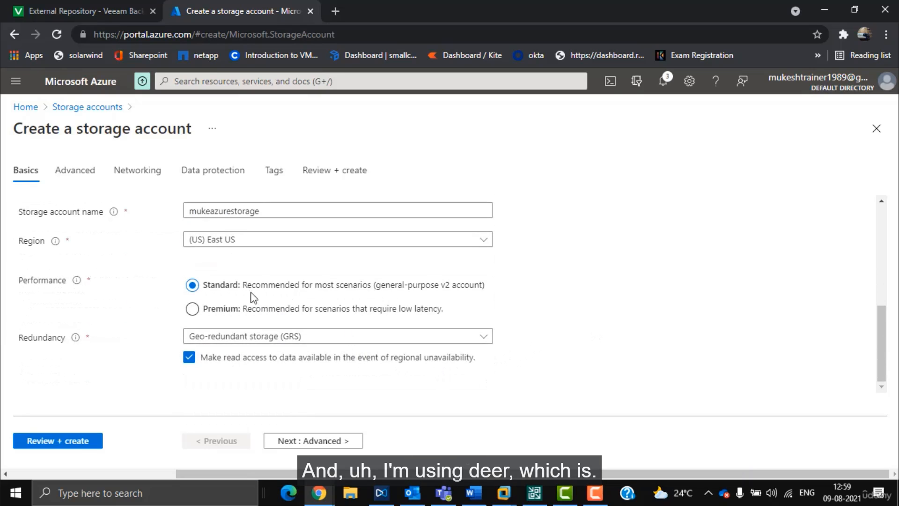
pyautogui.click(208, 309)
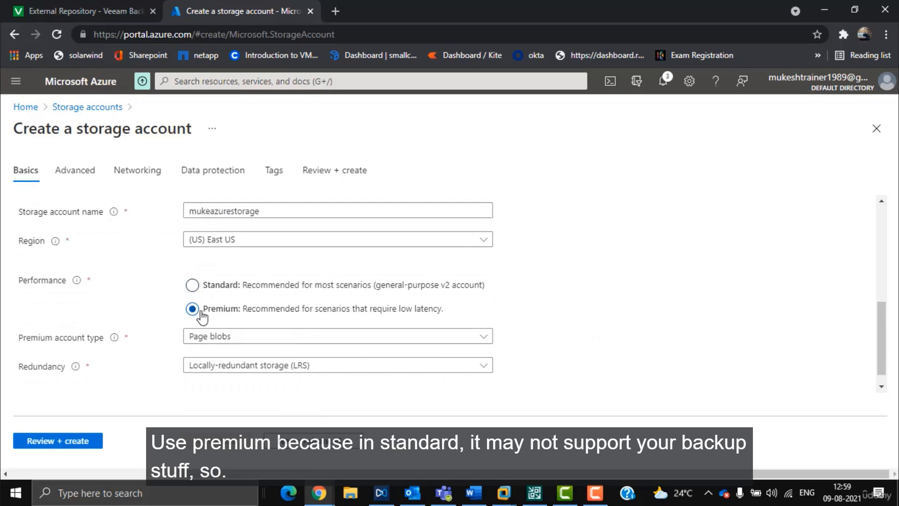
pyautogui.click(199, 288)
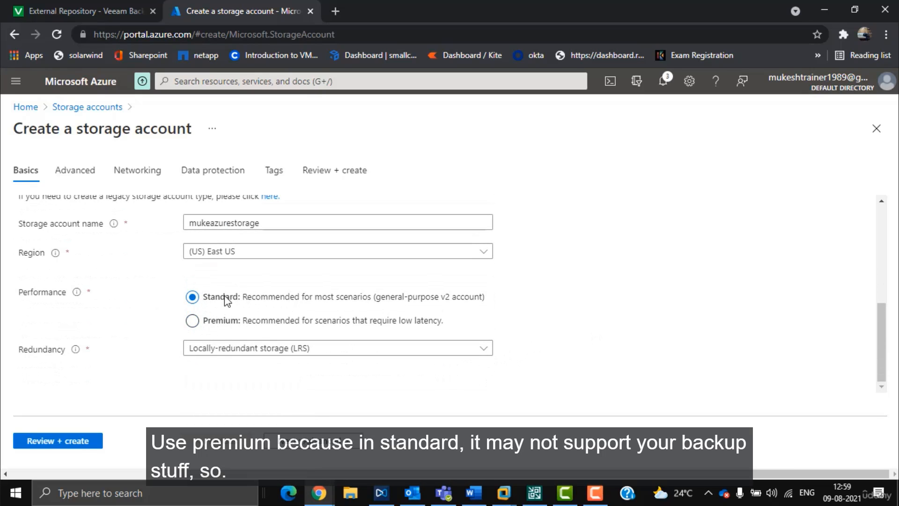
pyautogui.click(217, 322)
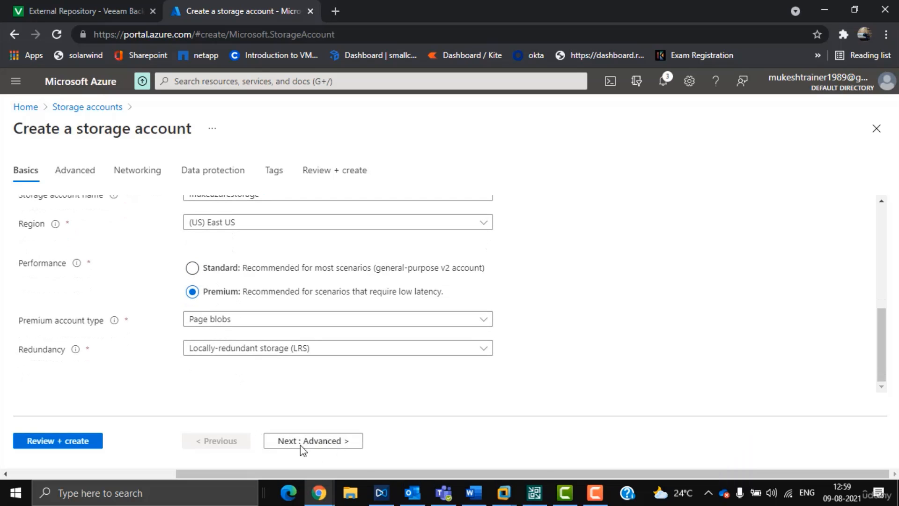
pyautogui.click(76, 443)
pyautogui.click(43, 444)
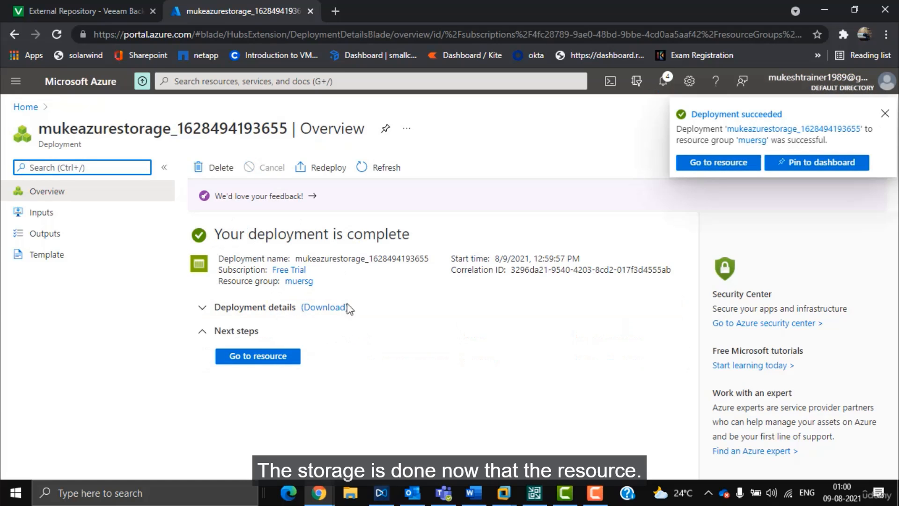
# Step: Copy the account name from its Access keys and pick Azure as Veeam's repository type
pyautogui.click(275, 357)
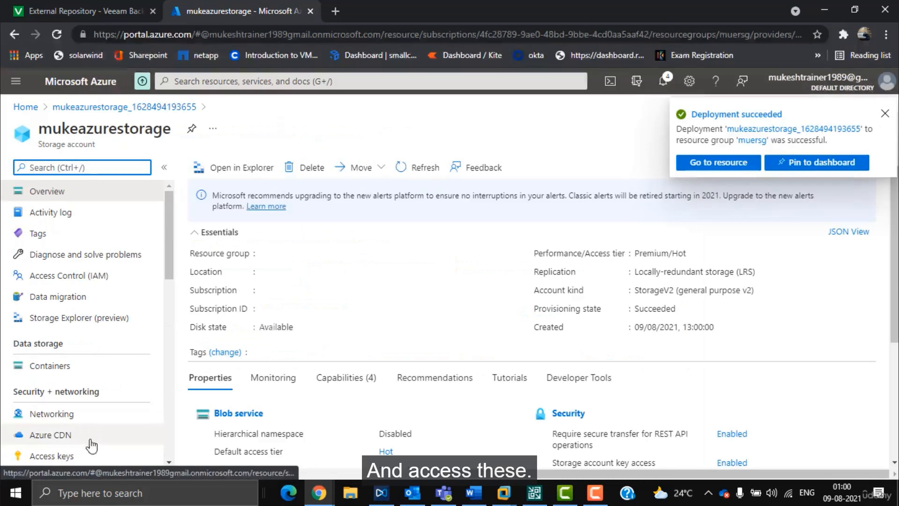
pyautogui.click(70, 456)
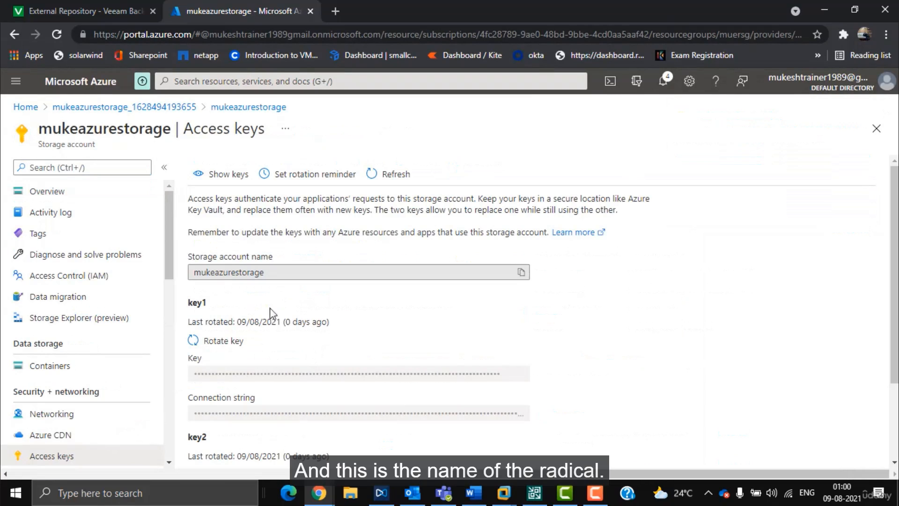
pyautogui.click(521, 272)
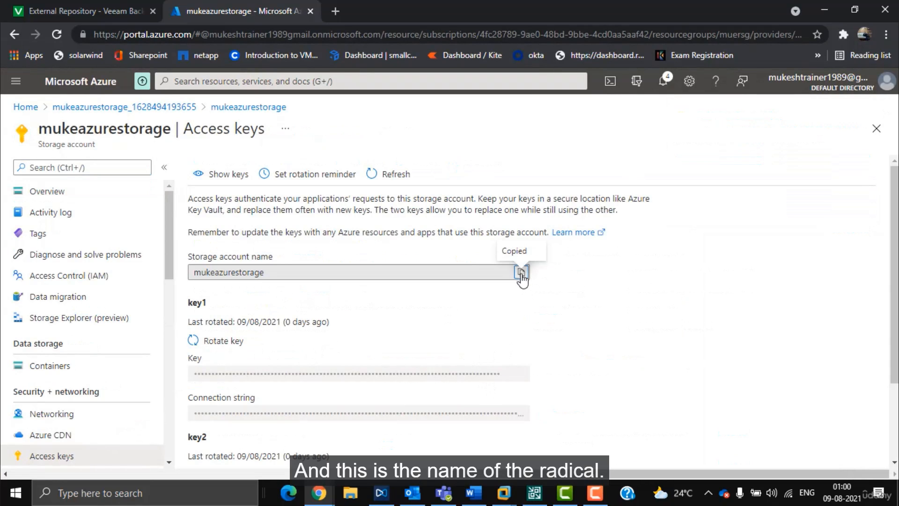
pyautogui.hotkey('alt', 'Tab')
pyautogui.click(466, 213)
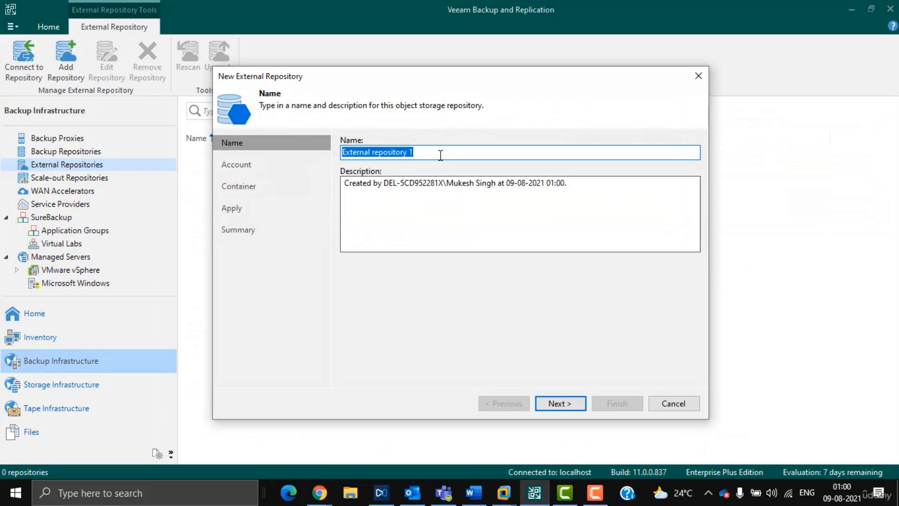
# Step: Keep the default repository name and add a credential with the pasted account name
pyautogui.click(562, 403)
pyautogui.click(672, 158)
pyautogui.hotkey('ctrl', 'v')
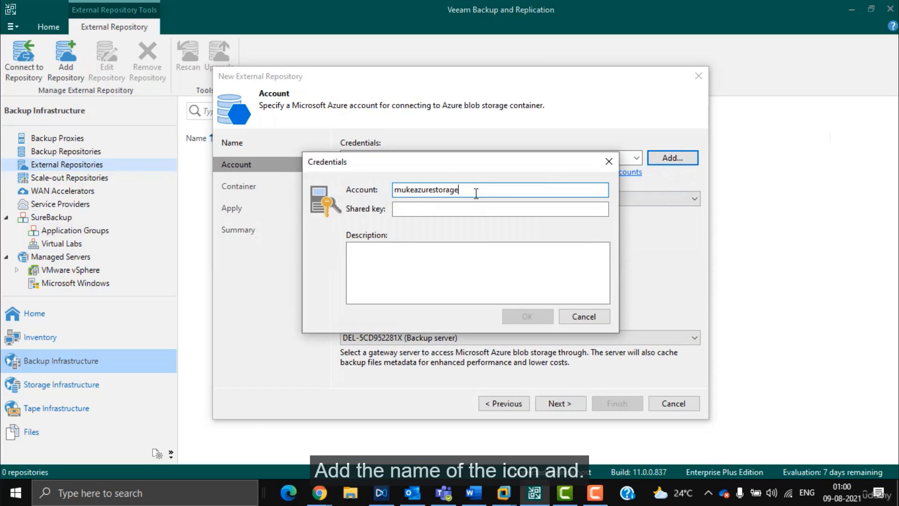
pyautogui.press('Tab')
# Step: Reveal the Azure access keys and copy key1
pyautogui.click(331, 491)
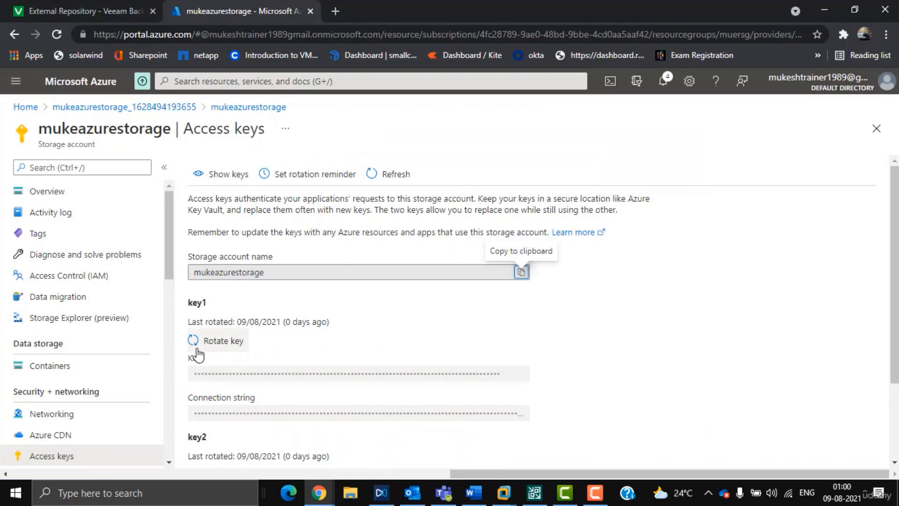
pyautogui.scroll(-2, 476, 266)
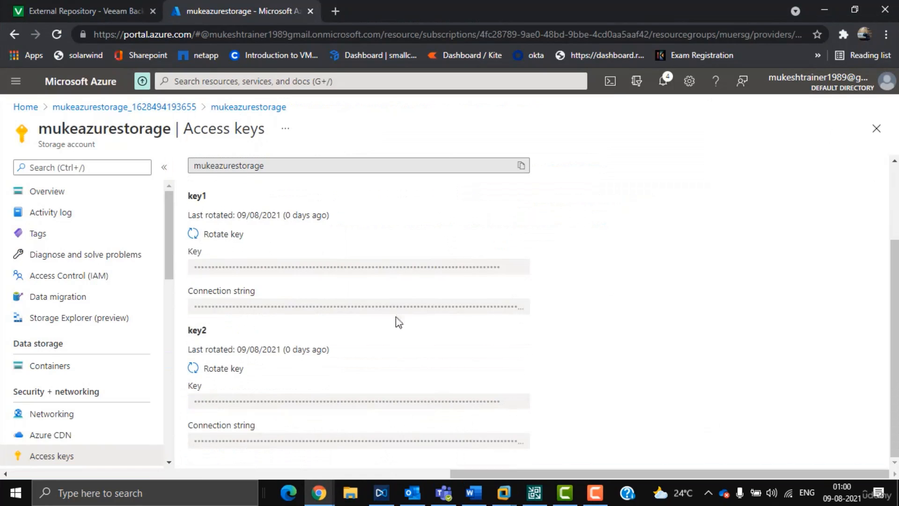
pyautogui.click(196, 233)
pyautogui.click(261, 214)
pyautogui.scroll(3, 374, 299)
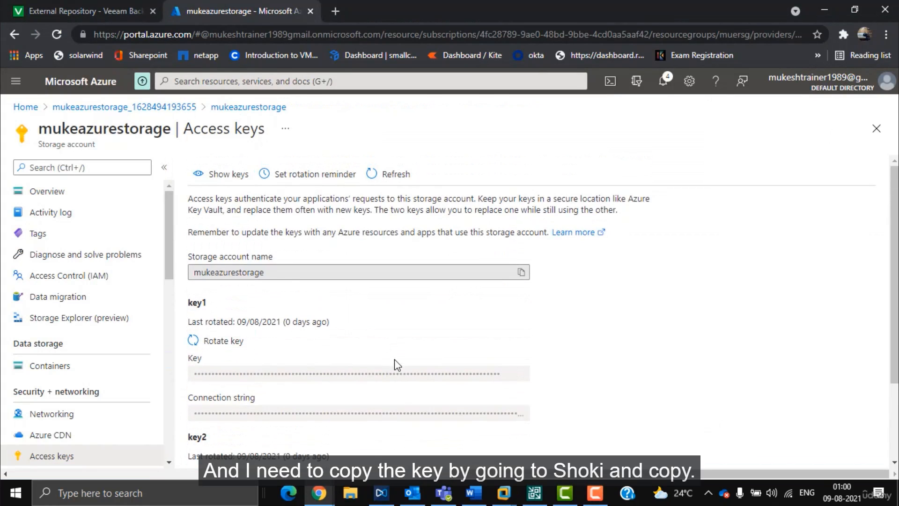
pyautogui.click(218, 173)
pyautogui.click(521, 373)
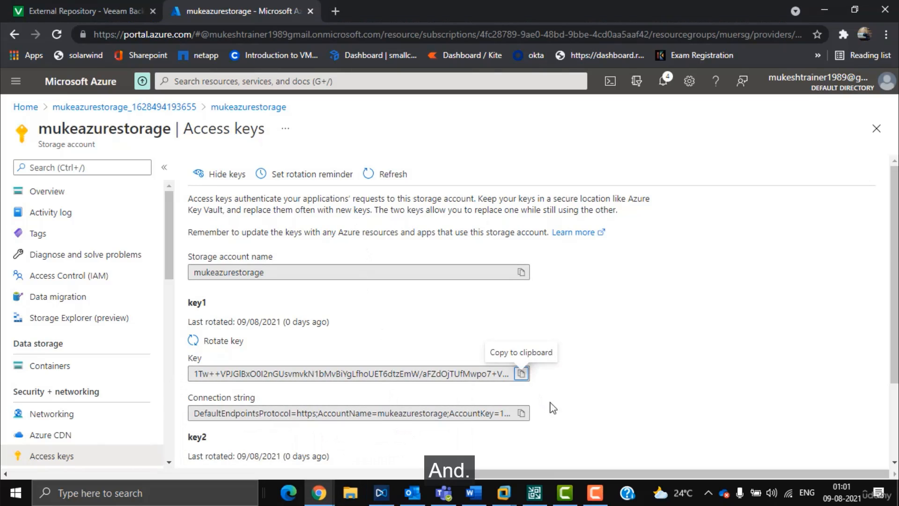
# Step: Paste key1 as the shared key, save the credential, and continue to the Container step
pyautogui.click(535, 493)
pyautogui.hotkey('ctrl', 'v')
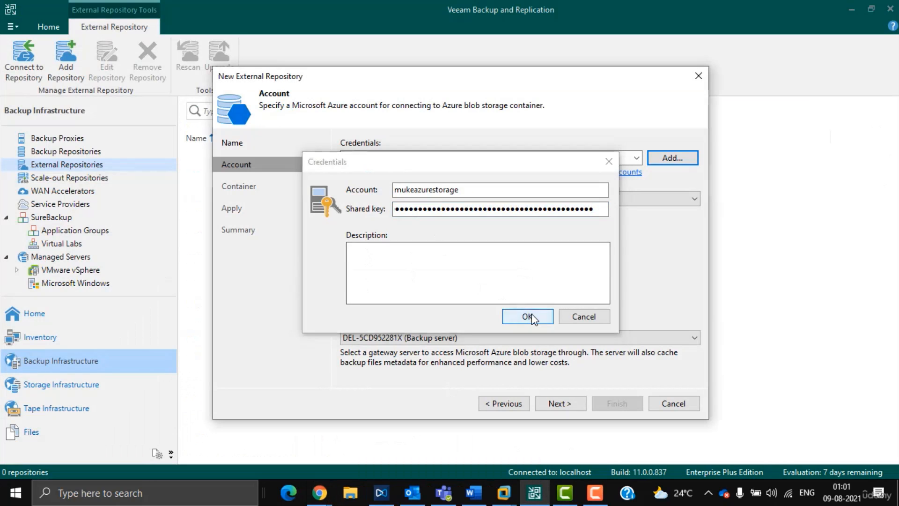
pyautogui.click(527, 316)
pyautogui.click(567, 402)
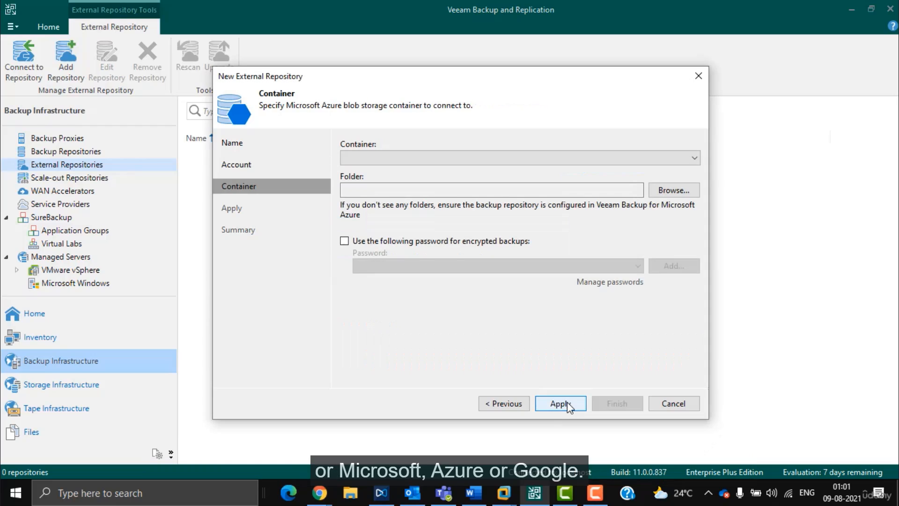
# Step: Find the container list empty, dismiss the missing-container error, and cancel the wizard
pyautogui.click(692, 160)
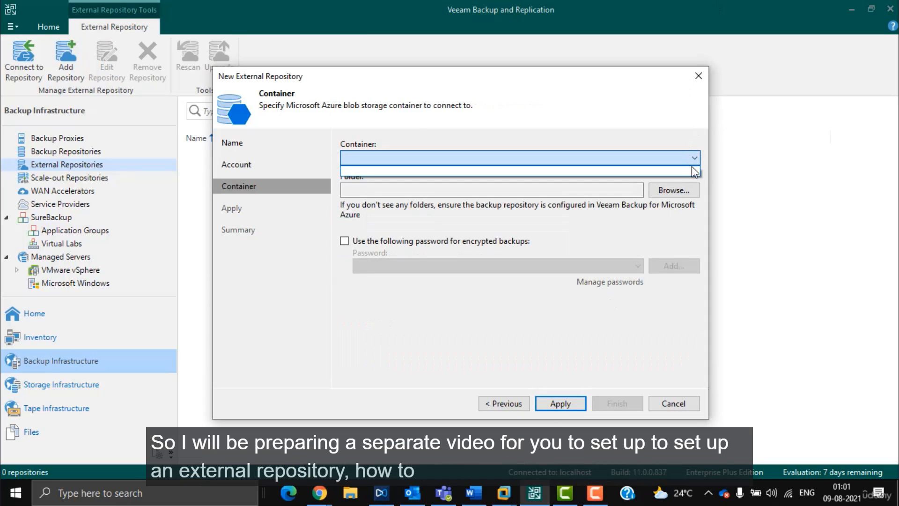
pyautogui.click(667, 194)
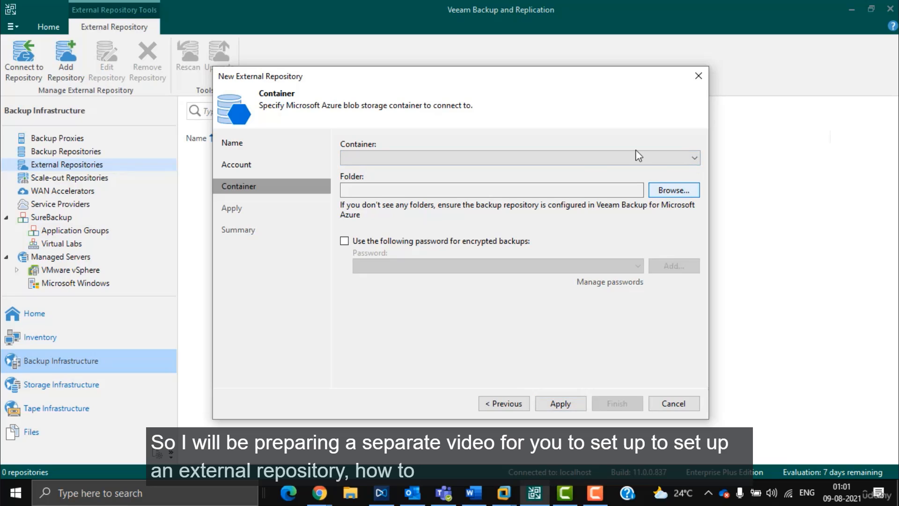
pyautogui.moveTo(562, 80); pyautogui.dragTo(594, 57)
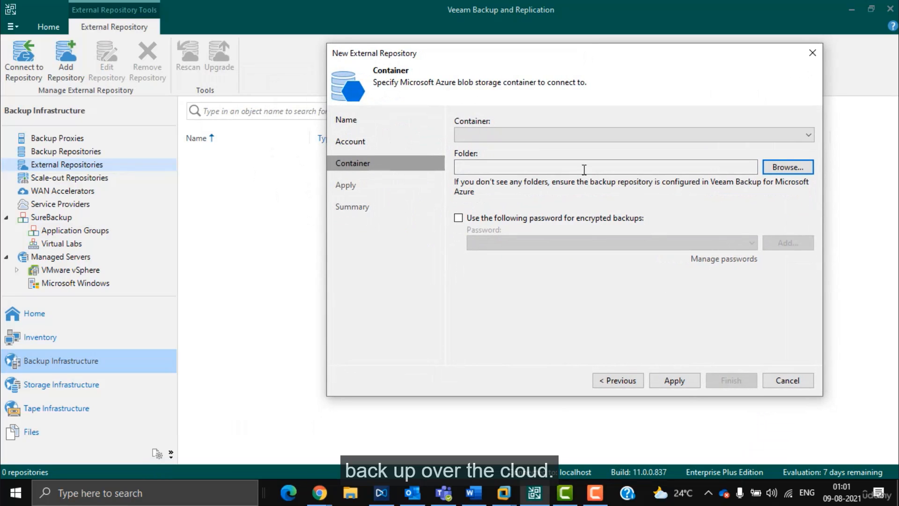
pyautogui.click(674, 381)
pyautogui.press('Return')
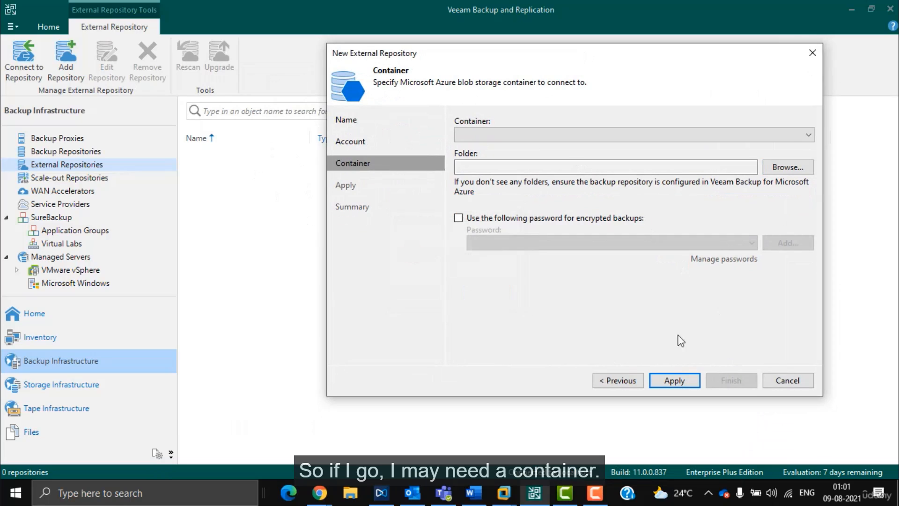
pyautogui.click(787, 380)
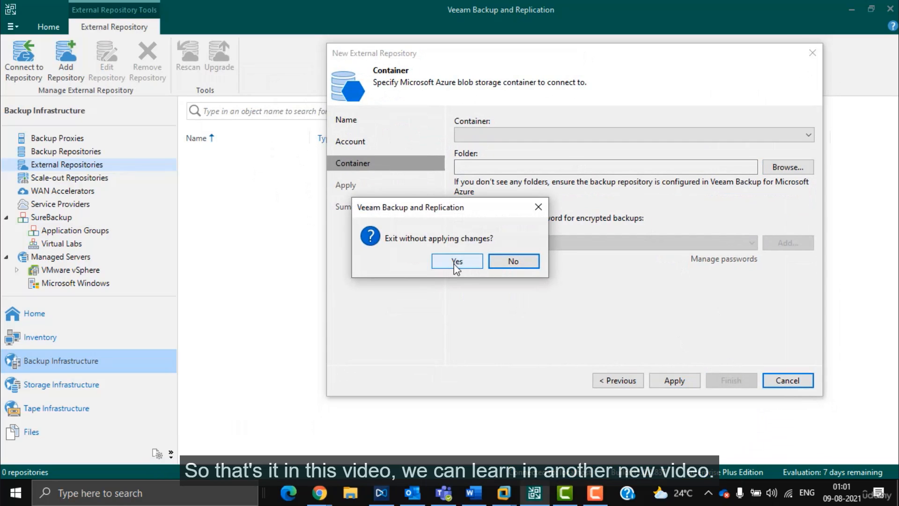
pyautogui.click(454, 263)
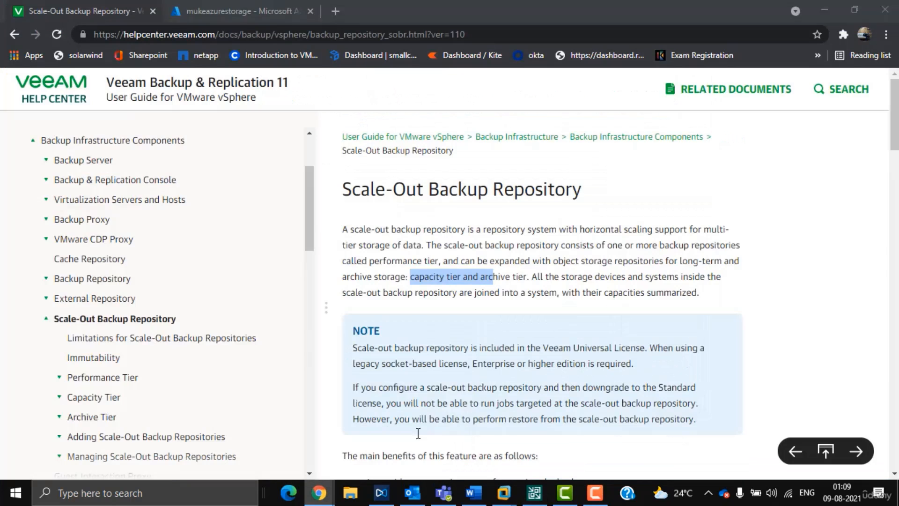
# Step: Switch back to the browser tab with the Azure storage account
pyautogui.click(254, 4)
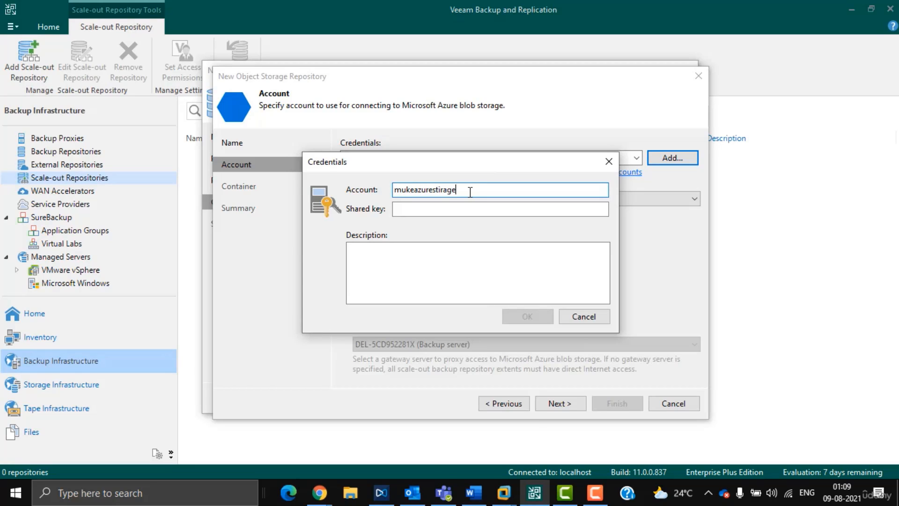
# Step: Correct the account name, paste key1 as the shared key, save, and continue to Container
pyautogui.press('BackSpace')
pyautogui.press('BackSpace')
pyautogui.press('BackSpace')
pyautogui.press('BackSpace')
pyautogui.press('BackSpace')
pyautogui.write('or')
pyautogui.click(470, 209)
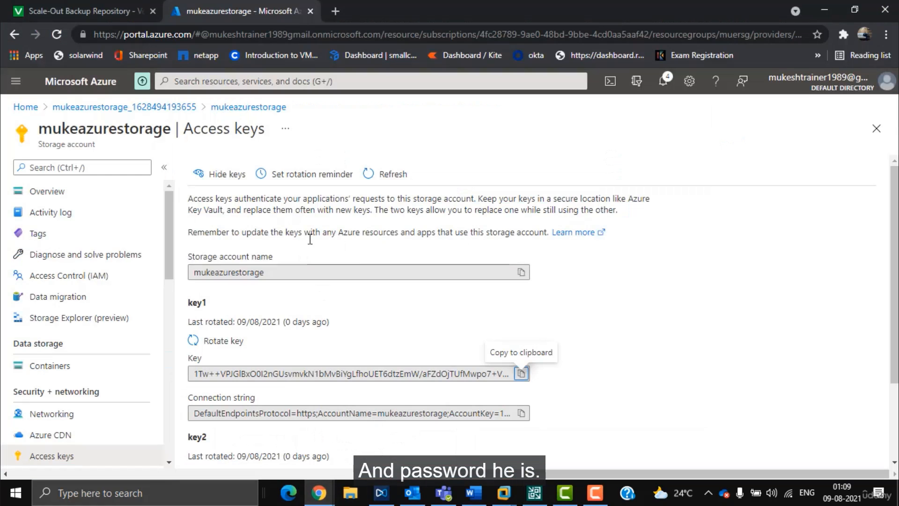
pyautogui.click(521, 373)
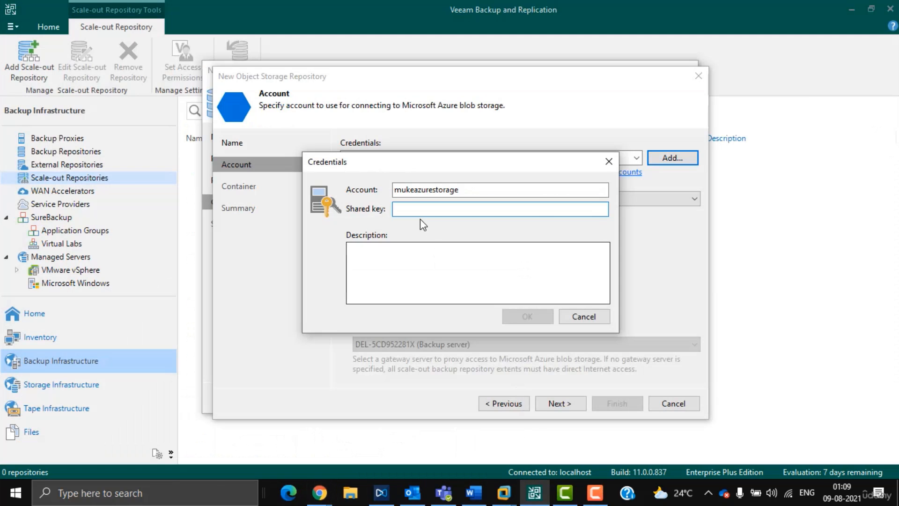
pyautogui.hotkey('ctrl', 'v')
pyautogui.click(528, 319)
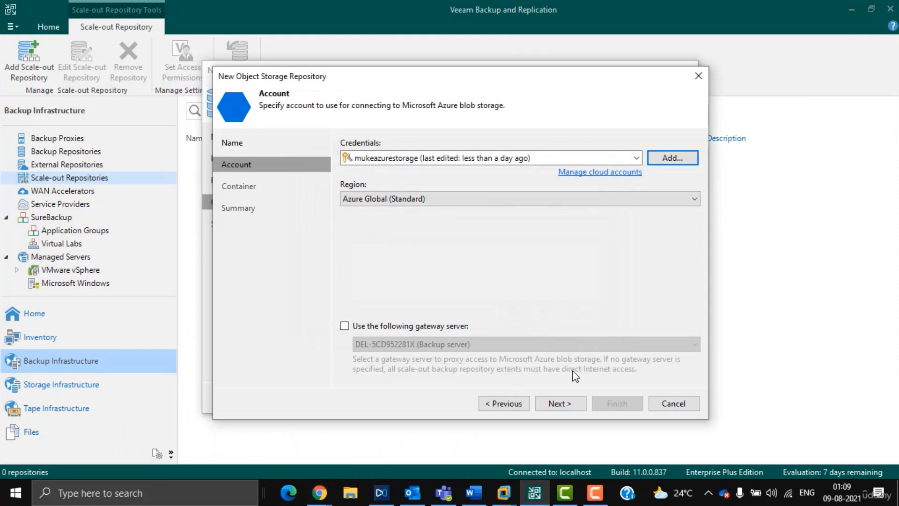
pyautogui.click(559, 402)
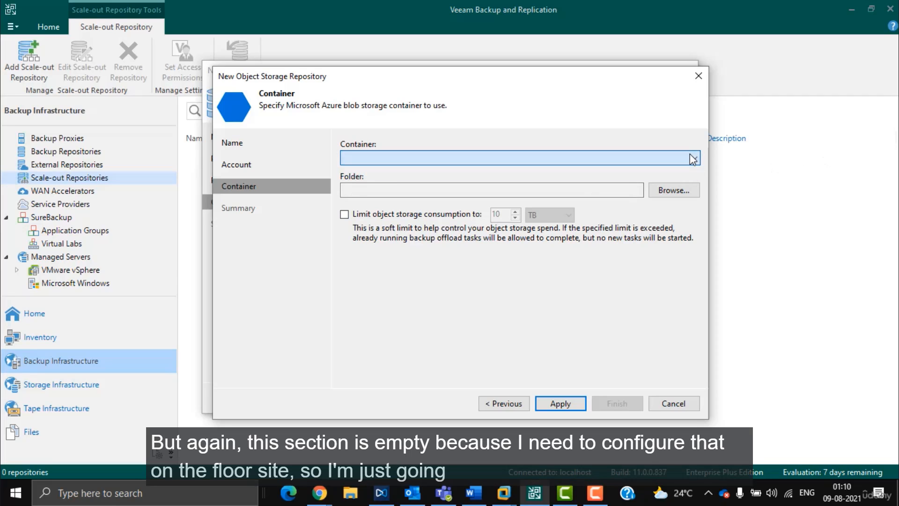
# Step: Try a 500 TB object storage consumption limit; applying fails with a missing container error
pyautogui.click(671, 193)
pyautogui.moveTo(450, 82); pyautogui.dragTo(598, 61)
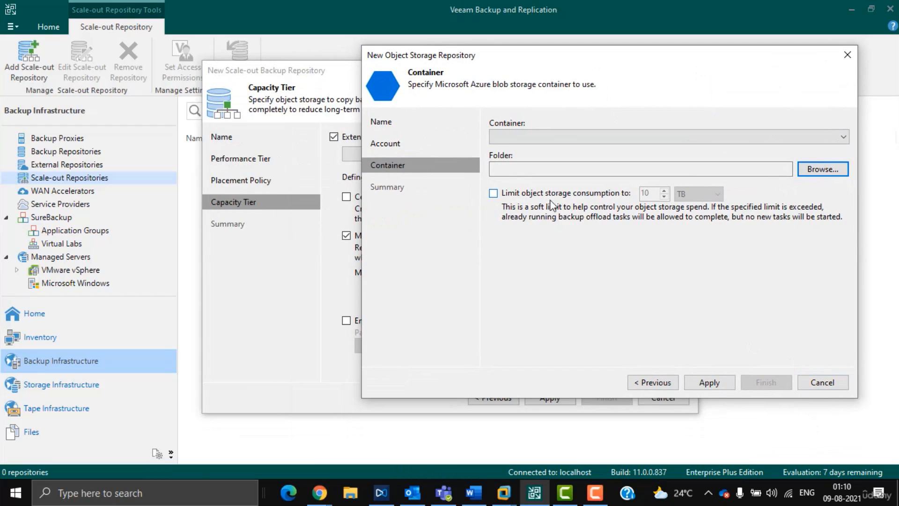
pyautogui.click(595, 193)
pyautogui.click(709, 197)
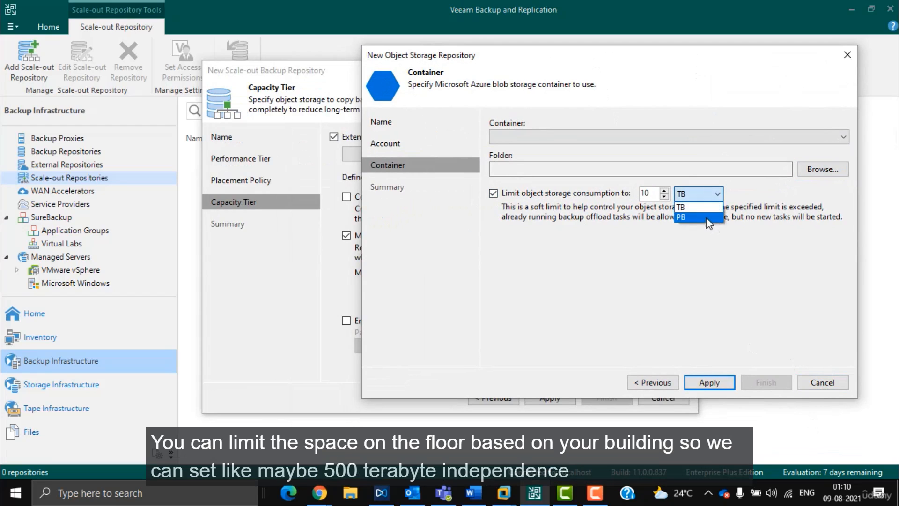
pyautogui.click(707, 195)
pyautogui.write('500')
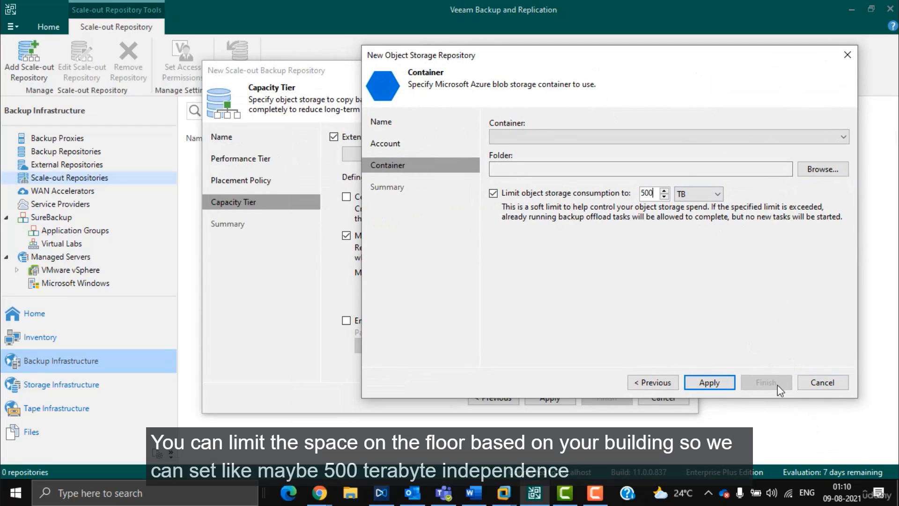
pyautogui.click(725, 385)
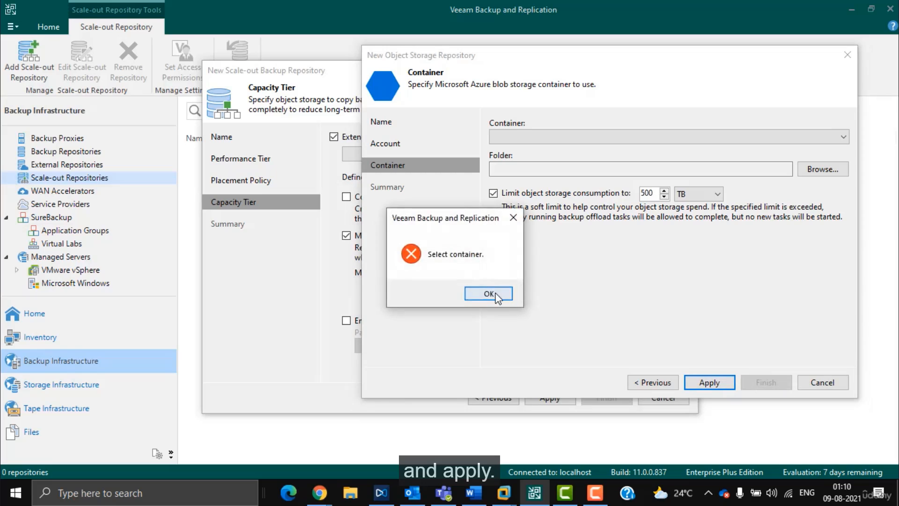
pyautogui.click(489, 294)
# Step: Cancel the object storage, stop extending the scale-out repository capacity, and apply
pyautogui.click(820, 382)
pyautogui.click(418, 137)
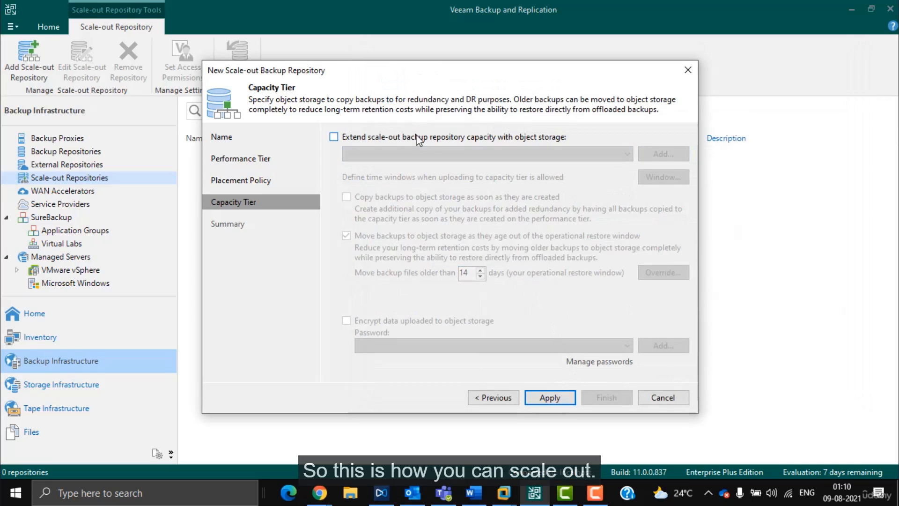
pyautogui.click(565, 399)
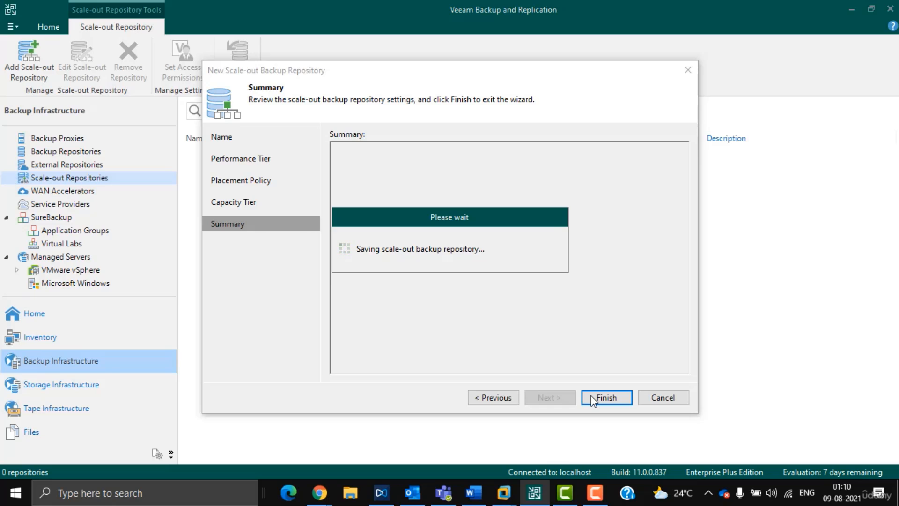
# Step: Finish creating Scale-out Backup Repository 1 and inspect its muke repository extent
pyautogui.click(592, 398)
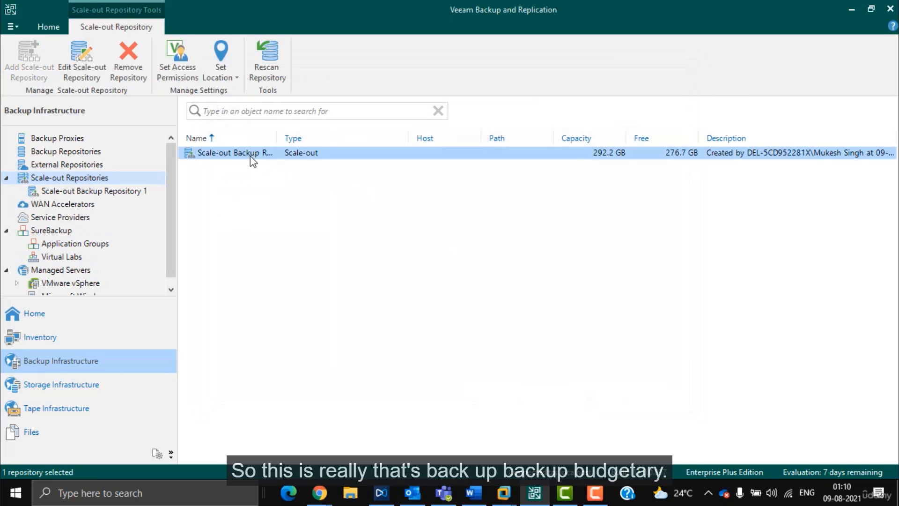
pyautogui.click(101, 193)
pyautogui.rightClick(224, 181)
pyautogui.click(213, 155)
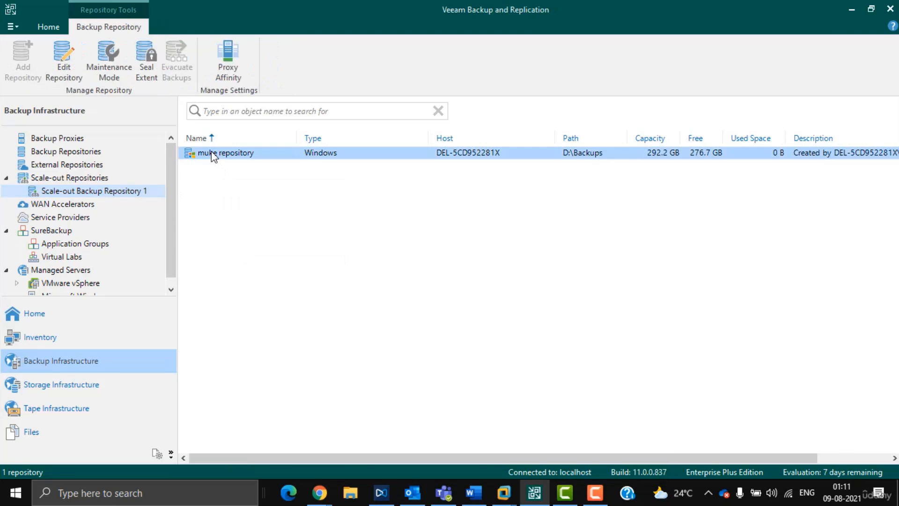
pyautogui.rightClick(240, 153)
# Step: Remove Scale-out Backup Repository 1, confirming the deletion, leaving the list empty
pyautogui.click(72, 192)
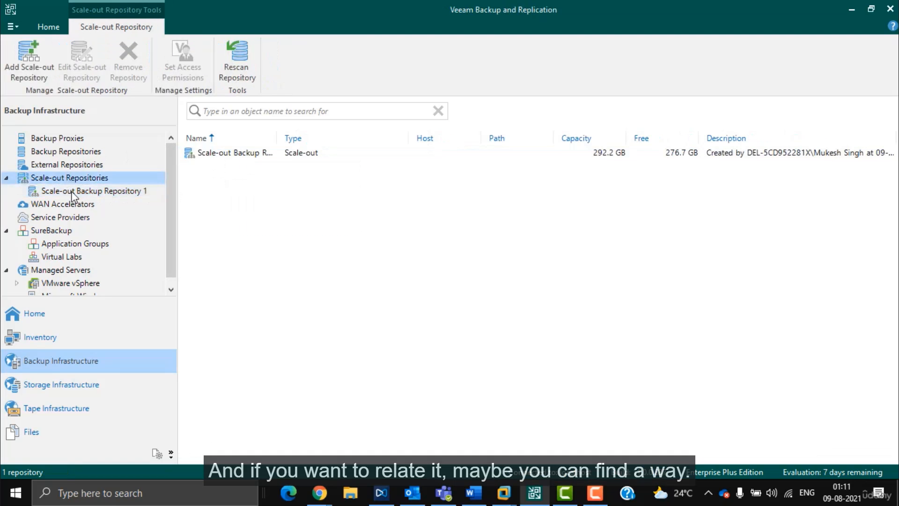
pyautogui.rightClick(73, 192)
pyautogui.click(117, 215)
pyautogui.click(445, 261)
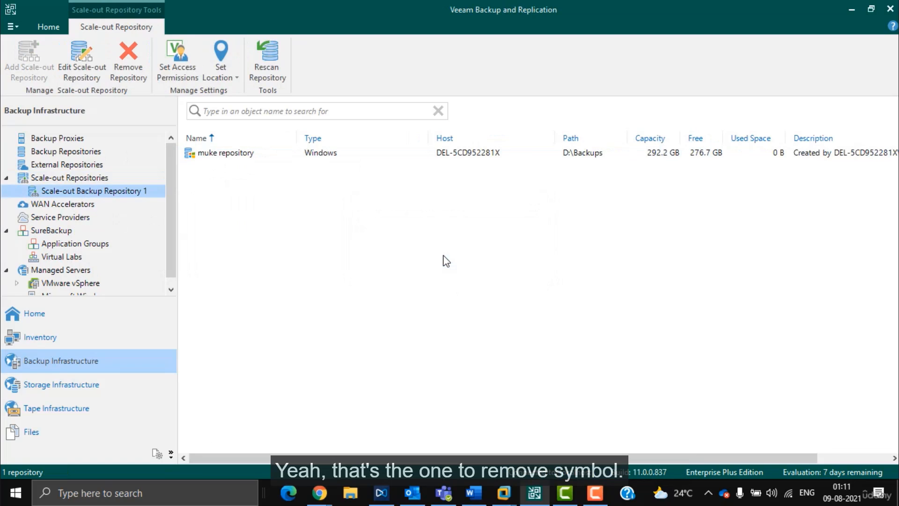
pyautogui.click(90, 177)
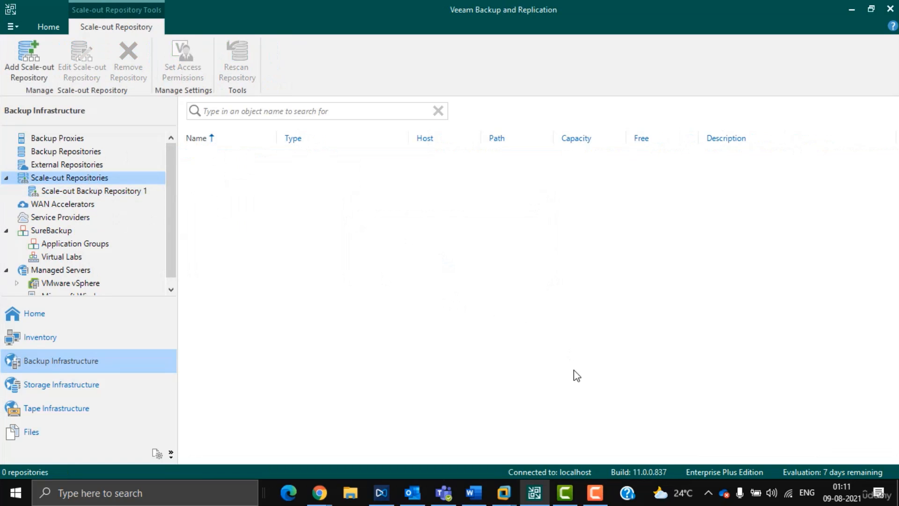
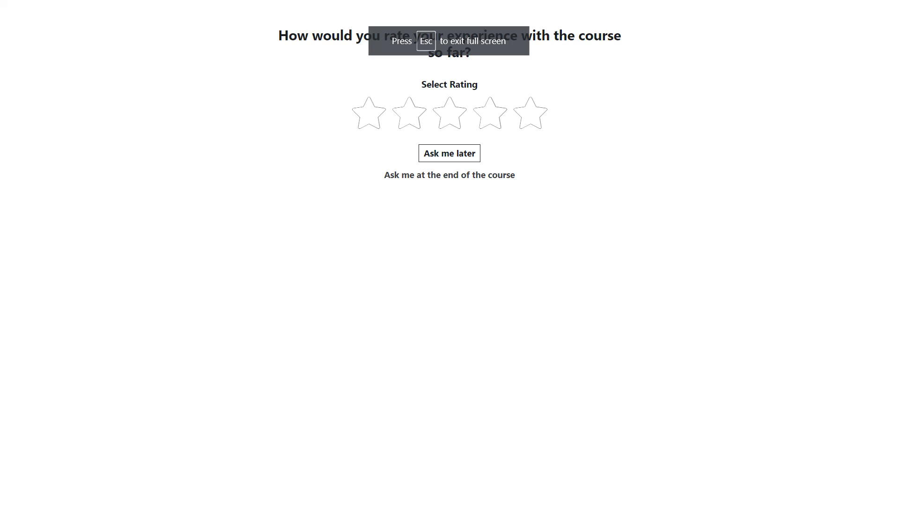
# Step: Choose 'Ask me later' on the Udemy course rating prompt so the next lecture loads
pyautogui.click(449, 154)
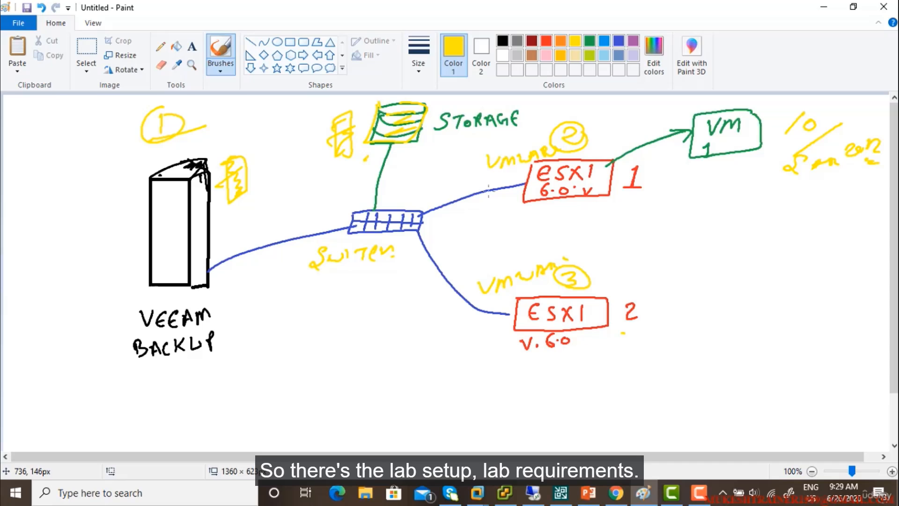
# Step: Delete the selected lab-requirements drawing, leaving the Paint canvas nearly blank
pyautogui.press('Delete')
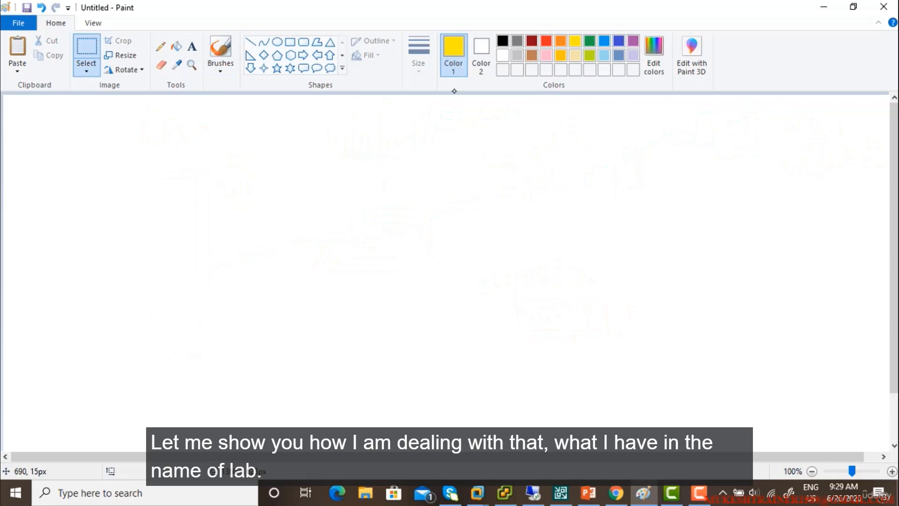
# Step: With a green brush, sketch a laptop and label it LAPTOP
pyautogui.click(221, 66)
pyautogui.click(221, 92)
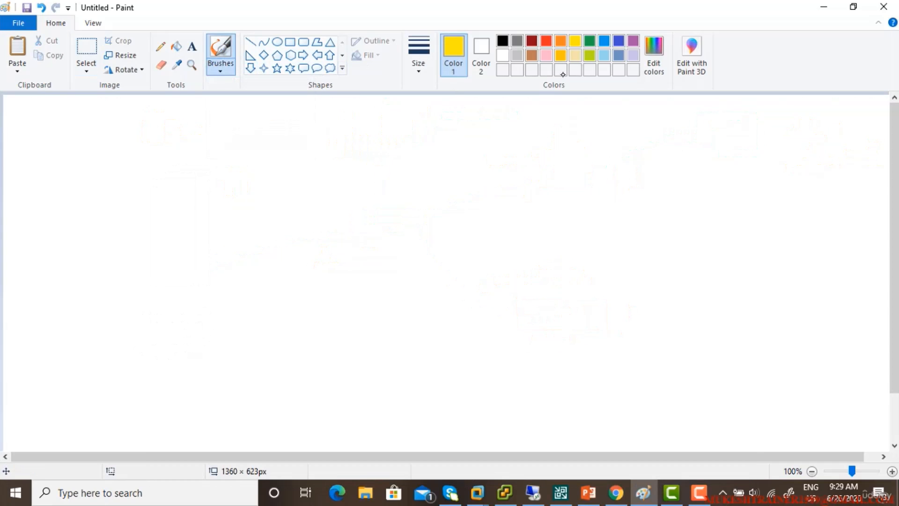
pyautogui.click(590, 42)
pyautogui.moveTo(195, 238)
pyautogui.mouseDown()
pyautogui.moveTo(211, 190)
pyautogui.moveTo(238, 236)
pyautogui.moveTo(173, 236)
pyautogui.moveTo(237, 248)
pyautogui.moveTo(244, 237)
pyautogui.mouseUp()
pyautogui.moveTo(207, 160)
pyautogui.mouseDown()
pyautogui.moveTo(215, 172)
pyautogui.moveTo(233, 168)
pyautogui.mouseUp()
pyautogui.moveTo(224, 165); pyautogui.dragTo(230, 164)
pyautogui.moveTo(241, 168)
pyautogui.mouseDown()
pyautogui.moveTo(247, 149)
pyautogui.moveTo(251, 158)
pyautogui.mouseUp()
pyautogui.moveTo(255, 166); pyautogui.dragTo(258, 150)
pyautogui.moveTo(251, 152); pyautogui.dragTo(266, 158)
pyautogui.moveTo(278, 165); pyautogui.dragTo(282, 143)
pyautogui.moveTo(282, 142); pyautogui.dragTo(283, 153)
# Step: Write the laptop specs i7 CPU, 12GB RAM, SSD and HDD beneath it
pyautogui.moveTo(188, 278); pyautogui.dragTo(188, 283)
pyautogui.moveTo(187, 291); pyautogui.dragTo(185, 307)
pyautogui.moveTo(202, 298)
pyautogui.mouseDown()
pyautogui.moveTo(210, 309)
pyautogui.moveTo(247, 307)
pyautogui.moveTo(286, 286)
pyautogui.mouseUp()
pyautogui.moveTo(169, 323)
pyautogui.mouseDown()
pyautogui.moveTo(166, 343)
pyautogui.moveTo(231, 341)
pyautogui.mouseUp()
pyautogui.moveTo(251, 338); pyautogui.dragTo(281, 322)
pyautogui.moveTo(281, 323); pyautogui.dragTo(306, 322)
pyautogui.moveTo(146, 368)
pyautogui.mouseDown()
pyautogui.moveTo(129, 389)
pyautogui.moveTo(153, 387)
pyautogui.mouseUp()
pyautogui.moveTo(175, 371); pyautogui.dragTo(193, 377)
pyautogui.moveTo(236, 360)
pyautogui.mouseDown()
pyautogui.moveTo(215, 391)
pyautogui.moveTo(246, 362)
pyautogui.moveTo(289, 368)
pyautogui.mouseUp()
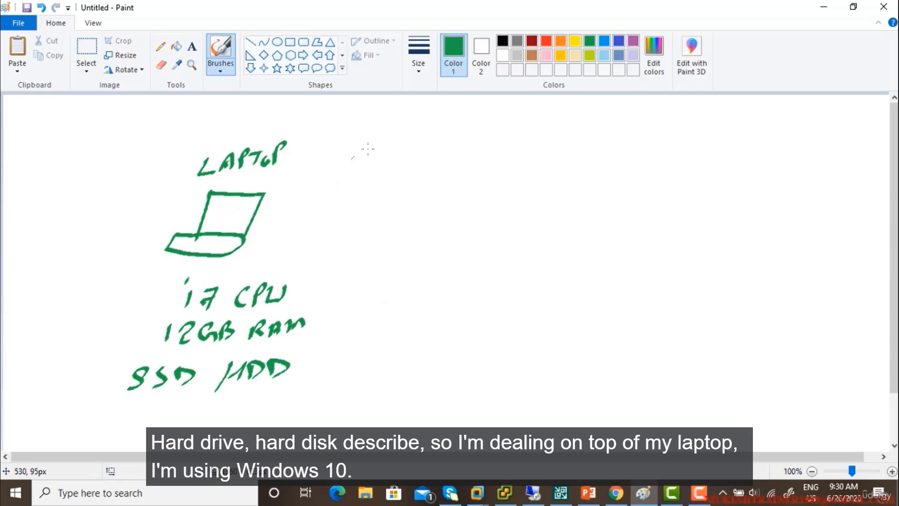
# Step: Draw an arrow from the laptop to the label WIN10
pyautogui.moveTo(275, 211); pyautogui.dragTo(347, 202)
pyautogui.moveTo(324, 196)
pyautogui.mouseDown()
pyautogui.moveTo(340, 216)
pyautogui.moveTo(385, 187)
pyautogui.mouseUp()
pyautogui.moveTo(397, 186)
pyautogui.mouseDown()
pyautogui.moveTo(393, 200)
pyautogui.moveTo(413, 182)
pyautogui.moveTo(420, 197)
pyautogui.mouseUp()
pyautogui.moveTo(435, 188)
pyautogui.mouseDown()
pyautogui.moveTo(526, 188)
pyautogui.moveTo(546, 177)
pyautogui.mouseUp()
# Step: Add a boxed VMWARE WORKSTATION after WIN10, labelled TYPE 2 HYPERVISOR above
pyautogui.moveTo(551, 189); pyautogui.dragTo(625, 174)
pyautogui.moveTo(635, 182); pyautogui.dragTo(648, 164)
pyautogui.moveTo(558, 199)
pyautogui.mouseDown()
pyautogui.moveTo(570, 209)
pyautogui.moveTo(627, 210)
pyautogui.moveTo(684, 193)
pyautogui.mouseUp()
pyautogui.moveTo(687, 197)
pyautogui.mouseDown()
pyautogui.moveTo(695, 188)
pyautogui.moveTo(711, 193)
pyautogui.mouseUp()
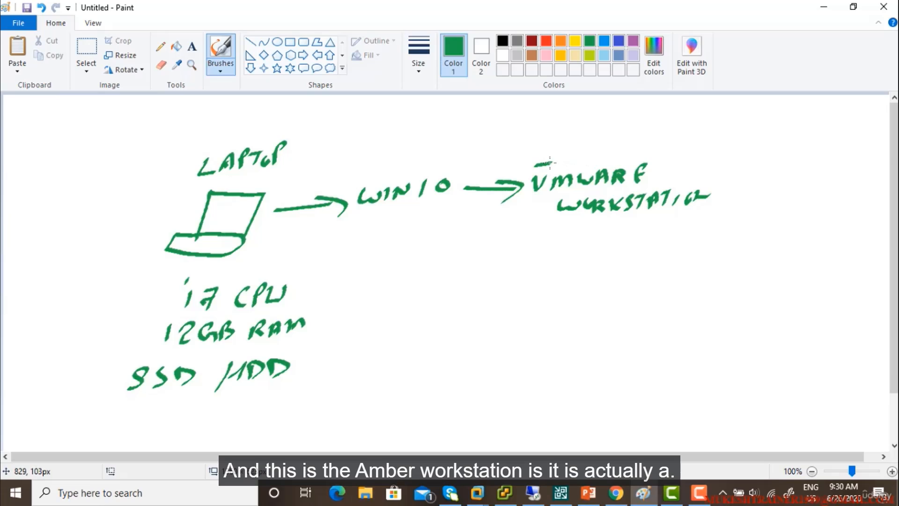
pyautogui.moveTo(552, 164)
pyautogui.mouseDown()
pyautogui.moveTo(668, 226)
pyautogui.moveTo(667, 152)
pyautogui.moveTo(544, 155)
pyautogui.moveTo(564, 118)
pyautogui.mouseUp()
pyautogui.moveTo(550, 120)
pyautogui.mouseDown()
pyautogui.moveTo(545, 141)
pyautogui.moveTo(570, 139)
pyautogui.mouseUp()
pyautogui.moveTo(581, 136)
pyautogui.mouseDown()
pyautogui.moveTo(591, 123)
pyautogui.moveTo(600, 134)
pyautogui.moveTo(639, 124)
pyautogui.mouseUp()
pyautogui.moveTo(640, 129)
pyautogui.mouseDown()
pyautogui.moveTo(633, 141)
pyautogui.moveTo(651, 144)
pyautogui.mouseUp()
pyautogui.moveTo(654, 128)
pyautogui.mouseDown()
pyautogui.moveTo(665, 143)
pyautogui.moveTo(697, 123)
pyautogui.mouseUp()
pyautogui.moveTo(694, 139); pyautogui.dragTo(717, 126)
pyautogui.moveTo(716, 139)
pyautogui.mouseDown()
pyautogui.moveTo(729, 123)
pyautogui.moveTo(738, 138)
pyautogui.mouseUp()
pyautogui.moveTo(745, 137); pyautogui.dragTo(755, 127)
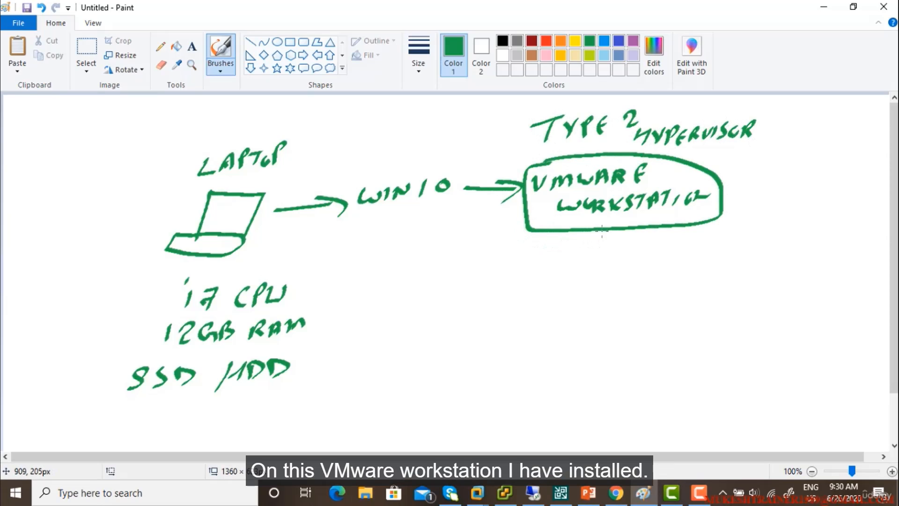
# Step: Draw a left branch from the VMware box down to ESX1 Host 1
pyautogui.moveTo(605, 230); pyautogui.dragTo(526, 286)
pyautogui.moveTo(519, 280); pyautogui.dragTo(540, 277)
pyautogui.moveTo(498, 302)
pyautogui.mouseDown()
pyautogui.moveTo(487, 322)
pyautogui.moveTo(489, 311)
pyautogui.mouseUp()
pyautogui.moveTo(510, 305)
pyautogui.mouseDown()
pyautogui.moveTo(502, 318)
pyautogui.moveTo(533, 318)
pyautogui.mouseUp()
pyautogui.moveTo(533, 302); pyautogui.dragTo(519, 318)
pyautogui.moveTo(547, 300); pyautogui.dragTo(541, 318)
pyautogui.moveTo(478, 331)
pyautogui.mouseDown()
pyautogui.moveTo(469, 348)
pyautogui.moveTo(483, 347)
pyautogui.mouseUp()
pyautogui.moveTo(496, 337); pyautogui.dragTo(506, 346)
pyautogui.moveTo(519, 333)
pyautogui.mouseDown()
pyautogui.moveTo(527, 331)
pyautogui.moveTo(523, 348)
pyautogui.mouseUp()
pyautogui.moveTo(547, 330); pyautogui.dragTo(543, 346)
# Step: Draw the right branch and write Esx1 under it
pyautogui.moveTo(600, 265)
pyautogui.mouseDown()
pyautogui.moveTo(686, 263)
pyautogui.moveTo(698, 281)
pyautogui.mouseUp()
pyautogui.moveTo(688, 280)
pyautogui.mouseDown()
pyautogui.moveTo(705, 275)
pyautogui.moveTo(669, 317)
pyautogui.mouseUp()
pyautogui.moveTo(656, 308); pyautogui.dragTo(682, 314)
pyautogui.moveTo(695, 303)
pyautogui.mouseDown()
pyautogui.moveTo(709, 313)
pyautogui.moveTo(704, 305)
pyautogui.mouseUp()
pyautogui.moveTo(717, 298); pyautogui.dragTo(722, 309)
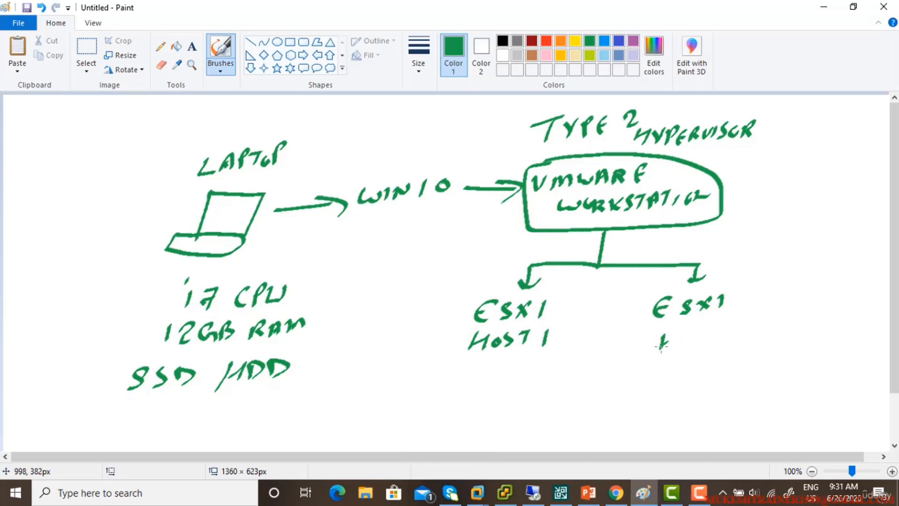
# Step: Label the right host Host 2, box both ESXi hosts, and add a VM/WIN10 box under Host 1
pyautogui.moveTo(661, 346); pyautogui.dragTo(674, 333)
pyautogui.moveTo(679, 340)
pyautogui.mouseDown()
pyautogui.moveTo(704, 346)
pyautogui.moveTo(726, 332)
pyautogui.mouseUp()
pyautogui.moveTo(720, 334)
pyautogui.mouseDown()
pyautogui.moveTo(716, 348)
pyautogui.moveTo(744, 343)
pyautogui.mouseUp()
pyautogui.moveTo(674, 287)
pyautogui.mouseDown()
pyautogui.moveTo(639, 357)
pyautogui.moveTo(775, 328)
pyautogui.moveTo(695, 278)
pyautogui.mouseUp()
pyautogui.moveTo(471, 292)
pyautogui.mouseDown()
pyautogui.moveTo(448, 351)
pyautogui.moveTo(559, 294)
pyautogui.moveTo(464, 291)
pyautogui.mouseUp()
pyautogui.moveTo(485, 357)
pyautogui.mouseDown()
pyautogui.moveTo(483, 384)
pyautogui.moveTo(495, 374)
pyautogui.mouseUp()
pyautogui.moveTo(452, 402)
pyautogui.mouseDown()
pyautogui.moveTo(512, 421)
pyautogui.moveTo(557, 412)
pyautogui.moveTo(435, 431)
pyautogui.moveTo(588, 408)
pyautogui.moveTo(569, 394)
pyautogui.mouseUp()
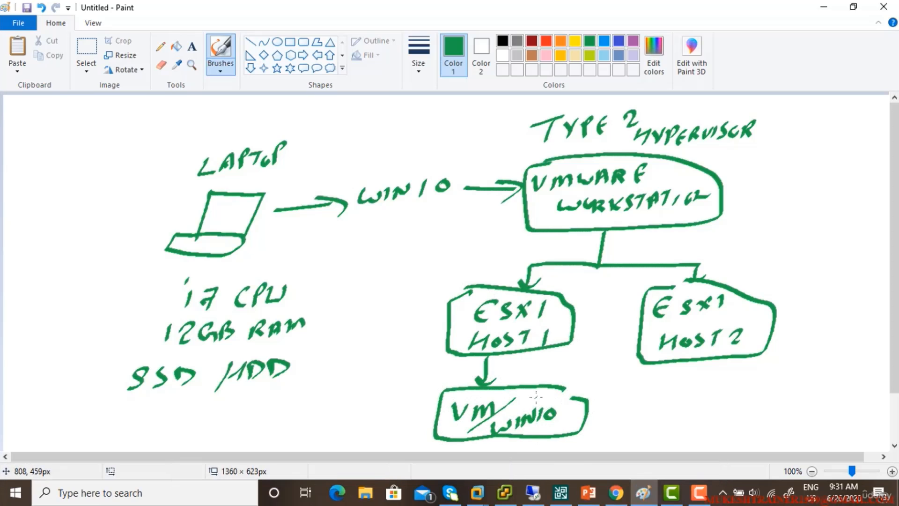
pyautogui.moveTo(349, 177)
pyautogui.mouseDown()
pyautogui.moveTo(429, 204)
pyautogui.moveTo(396, 165)
pyautogui.moveTo(351, 175)
pyautogui.moveTo(389, 149)
pyautogui.moveTo(402, 157)
pyautogui.mouseUp()
# Step: Draw an arrow from WIN10 up to VEEAM BACKUP and one pointing at ESXi Host 1
pyautogui.moveTo(360, 116); pyautogui.dragTo(374, 112)
pyautogui.moveTo(390, 113)
pyautogui.mouseDown()
pyautogui.moveTo(388, 130)
pyautogui.moveTo(441, 106)
pyautogui.mouseUp()
pyautogui.moveTo(412, 151); pyautogui.dragTo(421, 136)
pyautogui.moveTo(424, 140)
pyautogui.mouseDown()
pyautogui.moveTo(428, 132)
pyautogui.moveTo(449, 137)
pyautogui.moveTo(496, 105)
pyautogui.mouseUp()
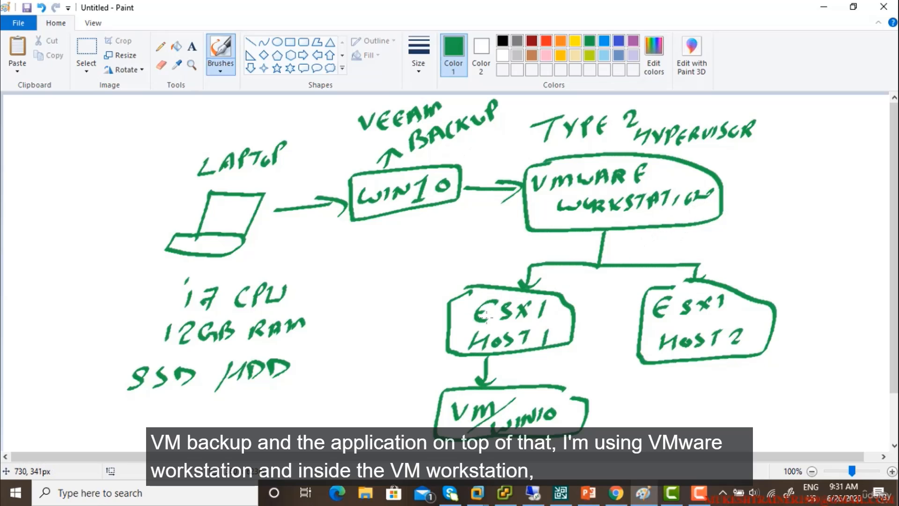
pyautogui.moveTo(453, 280)
pyautogui.mouseDown()
pyautogui.moveTo(460, 294)
pyautogui.moveTo(492, 272)
pyautogui.mouseUp()
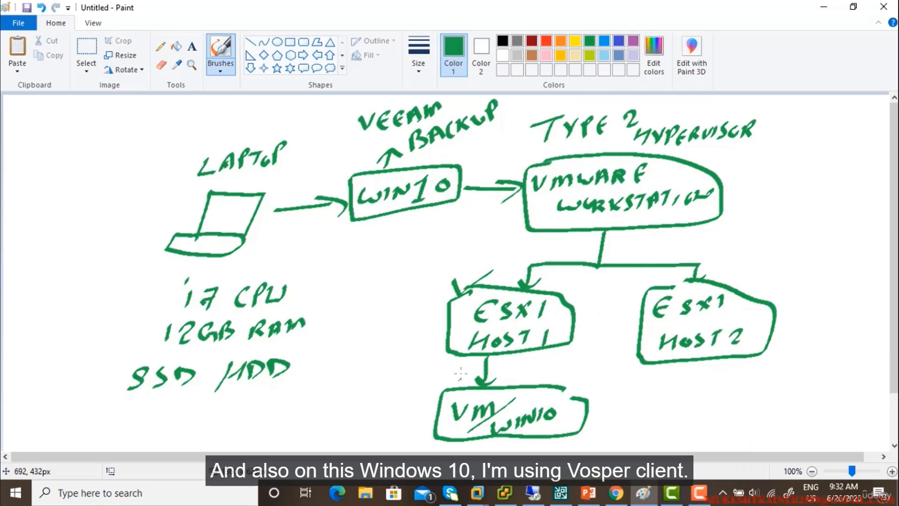
# Step: Write an underlined VSPHERE CLIENT below WIN10 and circle-mark ESX1 HOST1 and HOST2
pyautogui.moveTo(375, 218)
pyautogui.mouseDown()
pyautogui.moveTo(372, 240)
pyautogui.moveTo(383, 233)
pyautogui.mouseUp()
pyautogui.moveTo(334, 260)
pyautogui.mouseDown()
pyautogui.moveTo(344, 259)
pyautogui.moveTo(350, 274)
pyautogui.mouseUp()
pyautogui.moveTo(364, 256)
pyautogui.mouseDown()
pyautogui.moveTo(361, 277)
pyautogui.moveTo(365, 264)
pyautogui.mouseUp()
pyautogui.moveTo(370, 253)
pyautogui.mouseDown()
pyautogui.moveTo(373, 269)
pyautogui.moveTo(417, 253)
pyautogui.mouseUp()
pyautogui.moveTo(360, 288)
pyautogui.mouseDown()
pyautogui.moveTo(356, 304)
pyautogui.moveTo(383, 282)
pyautogui.moveTo(395, 293)
pyautogui.moveTo(418, 268)
pyautogui.mouseUp()
pyautogui.moveTo(403, 304); pyautogui.dragTo(363, 322)
pyautogui.moveTo(367, 328); pyautogui.dragTo(403, 309)
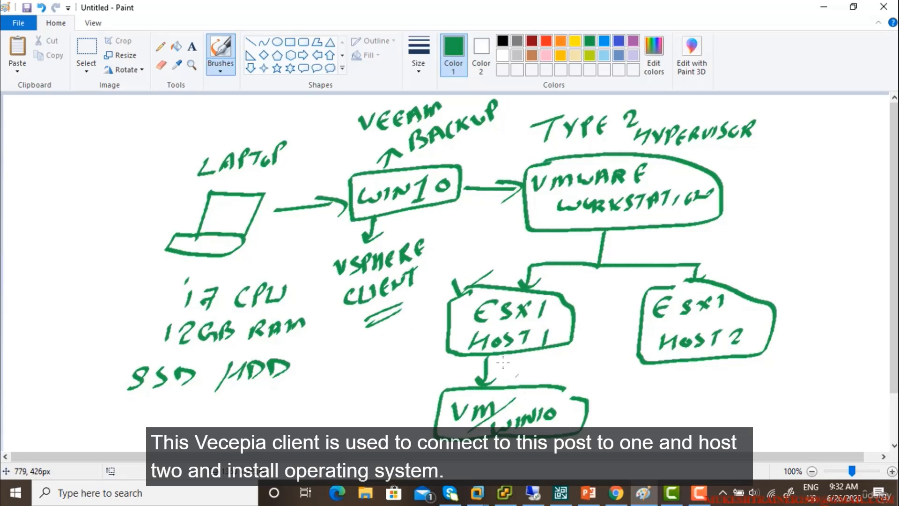
pyautogui.moveTo(457, 322); pyautogui.dragTo(454, 328)
pyautogui.moveTo(638, 315)
pyautogui.mouseDown()
pyautogui.moveTo(639, 330)
pyautogui.moveTo(634, 315)
pyautogui.mouseUp()
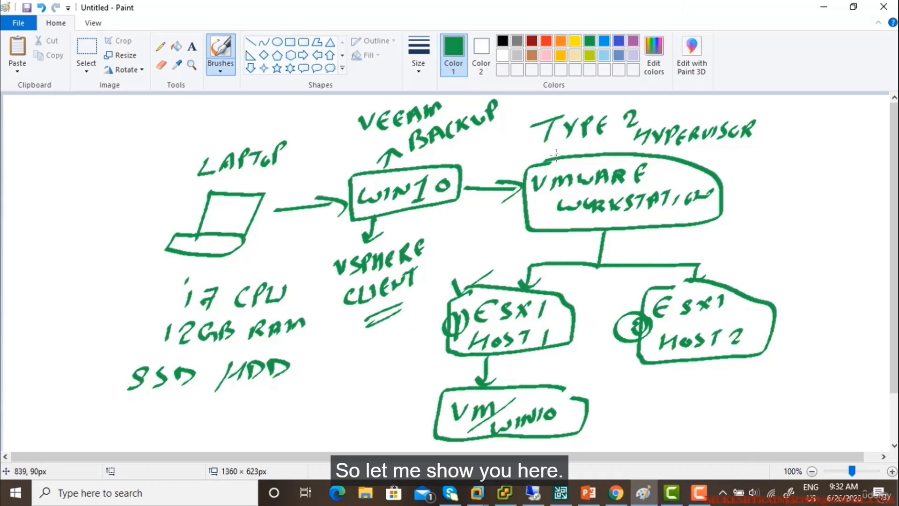
# Step: Hide Paint and the other windows, then bring VMware Workstation up full screen
pyautogui.click(824, 7)
pyautogui.click(832, 8)
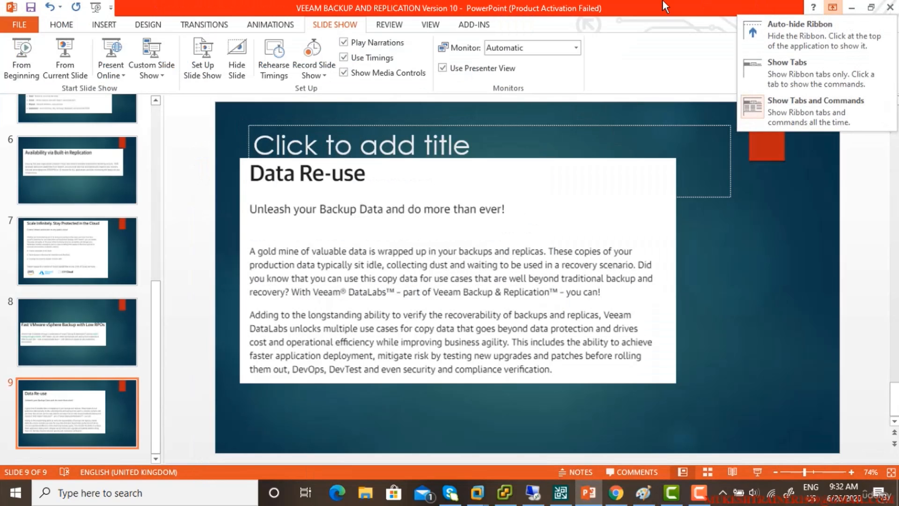
pyautogui.press('super+d')
pyautogui.click(505, 492)
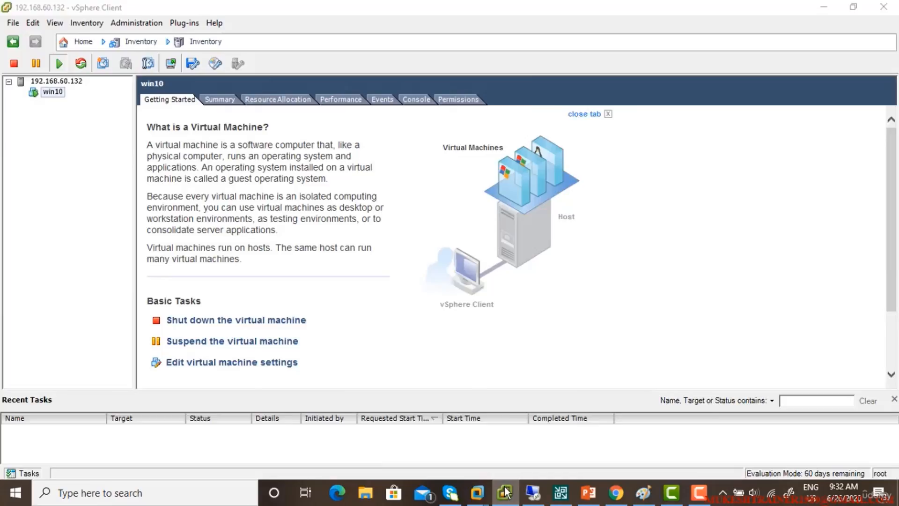
pyautogui.click(505, 492)
pyautogui.moveTo(476, 492)
pyautogui.click(423, 417)
pyautogui.doubleClick(140, 6)
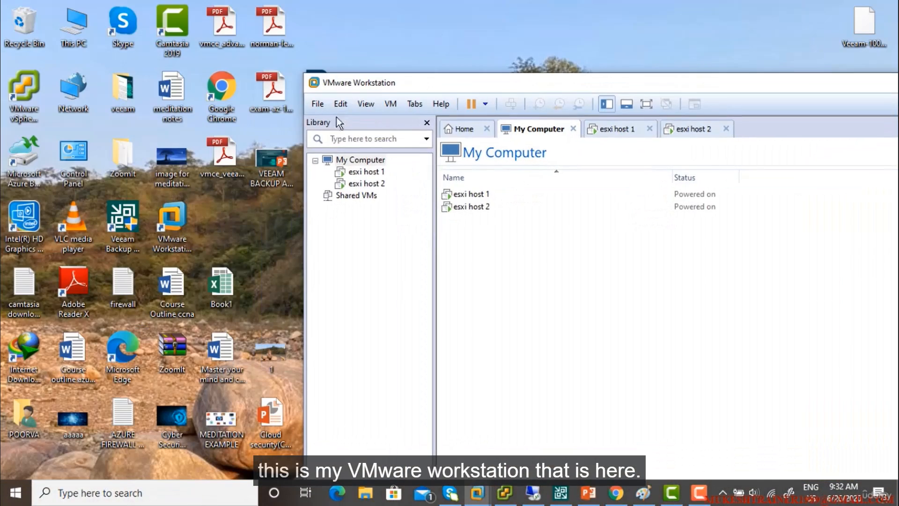
pyautogui.doubleClick(544, 85)
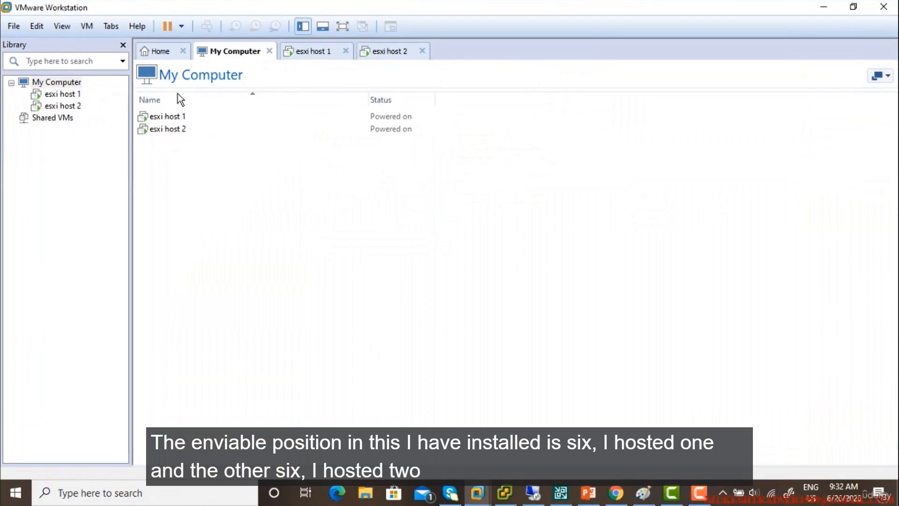
# Step: Compare the esxi host 1 and host 2 consoles with the 192.168.60.132 summary in vSphere Client
pyautogui.click(61, 93)
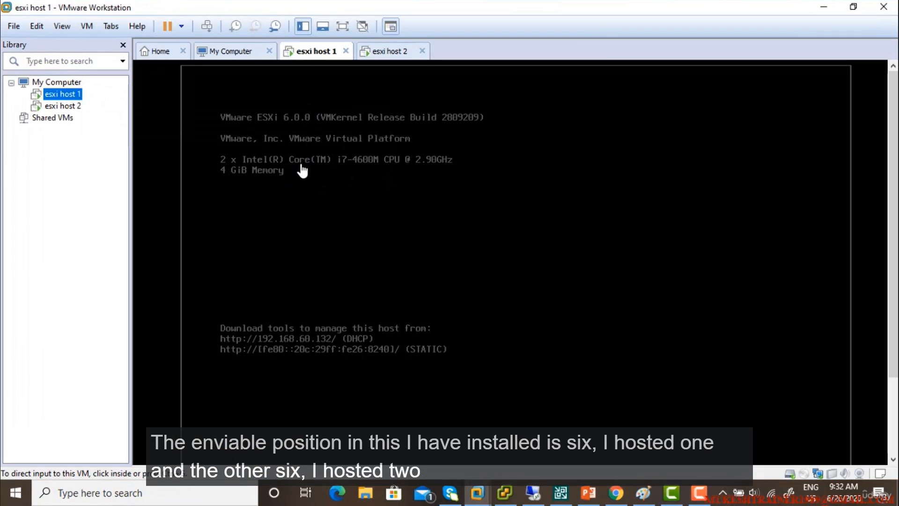
pyautogui.click(69, 106)
pyautogui.click(75, 96)
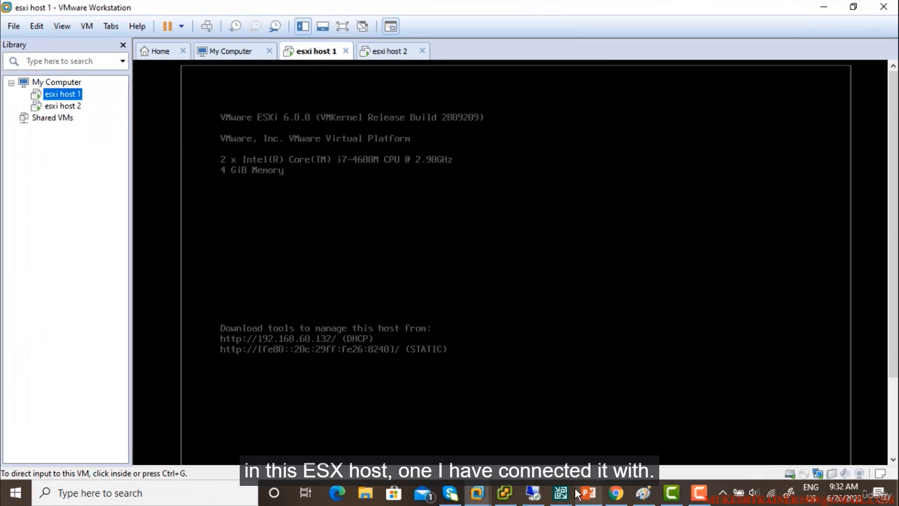
pyautogui.click(504, 493)
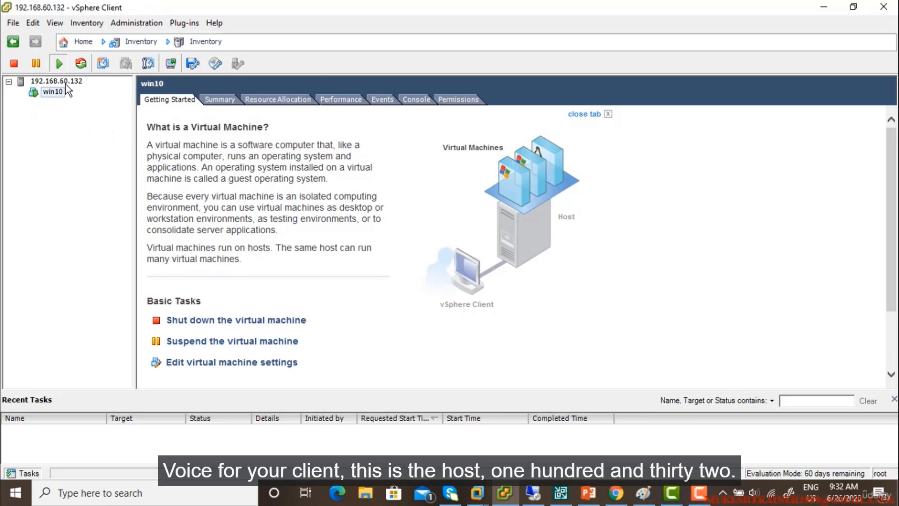
pyautogui.click(65, 83)
pyautogui.doubleClick(378, 12)
pyautogui.moveTo(370, 149); pyautogui.dragTo(630, 184)
pyautogui.click(63, 105)
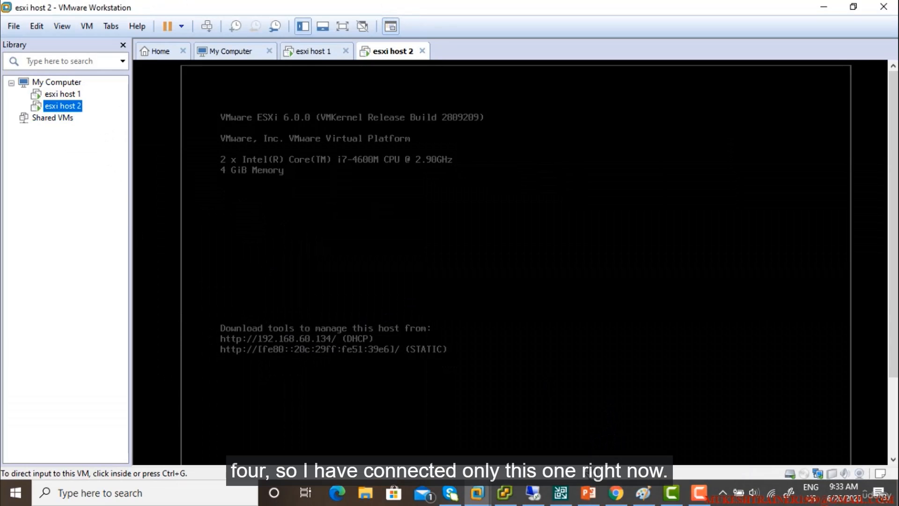
# Step: Maximize vSphere Client and open the win10 virtual machine's console
pyautogui.click(504, 493)
pyautogui.moveTo(627, 183); pyautogui.dragTo(379, 87)
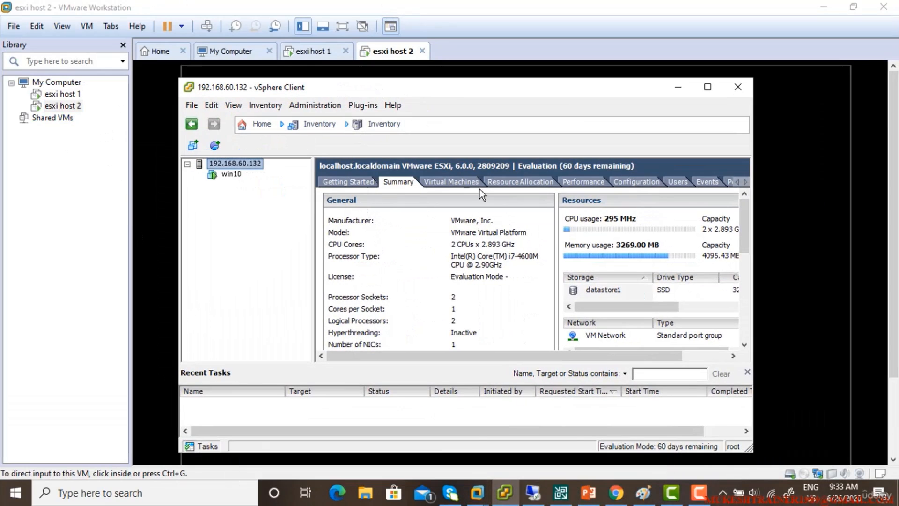
pyautogui.doubleClick(505, 87)
pyautogui.click(52, 92)
pyautogui.click(415, 100)
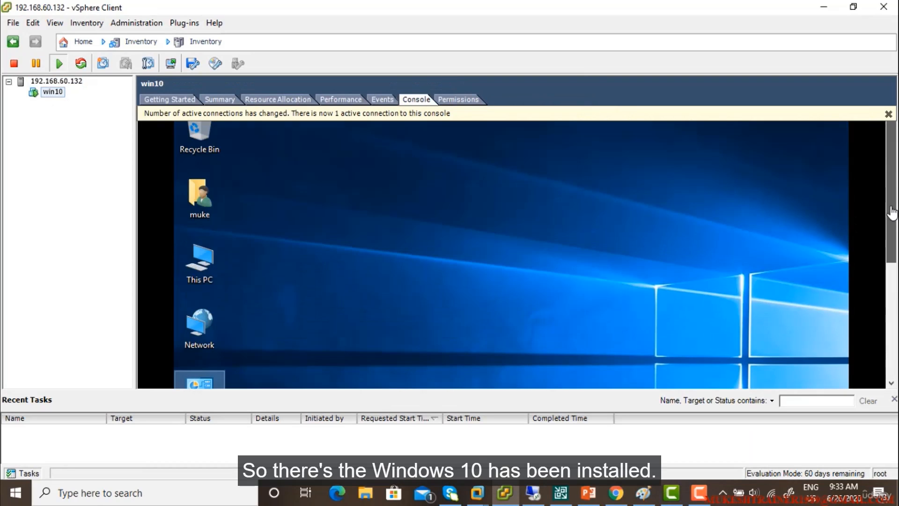
# Step: Minimize vSphere Client and VMware Workstation and dismiss the remote-session-ended message
pyautogui.click(824, 7)
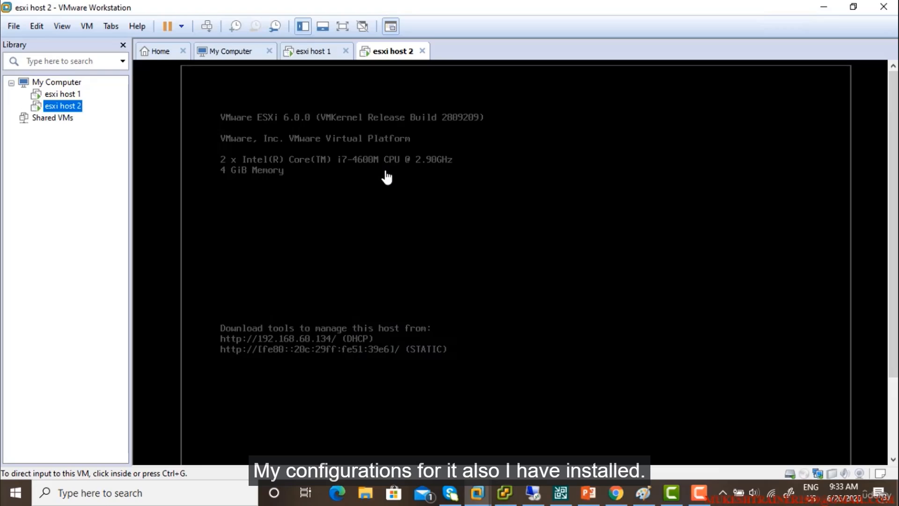
pyautogui.click(821, 8)
pyautogui.click(550, 257)
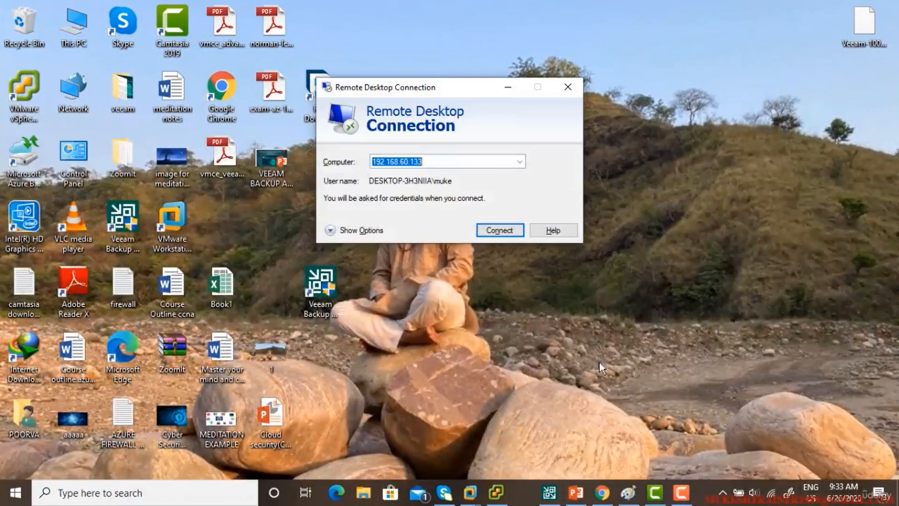
# Step: Close Remote Desktop Connection and launch the Veeam Backup & Replication console
pyautogui.click(568, 87)
pyautogui.click(321, 288)
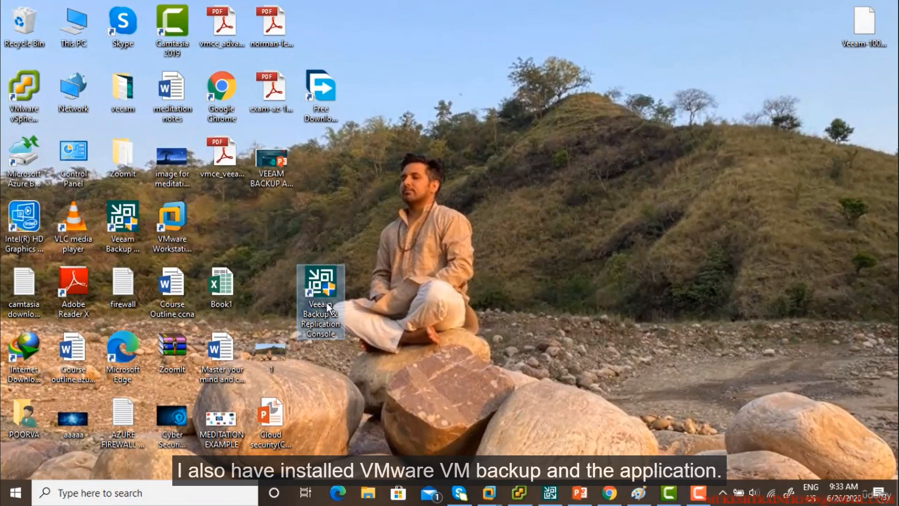
pyautogui.doubleClick(323, 288)
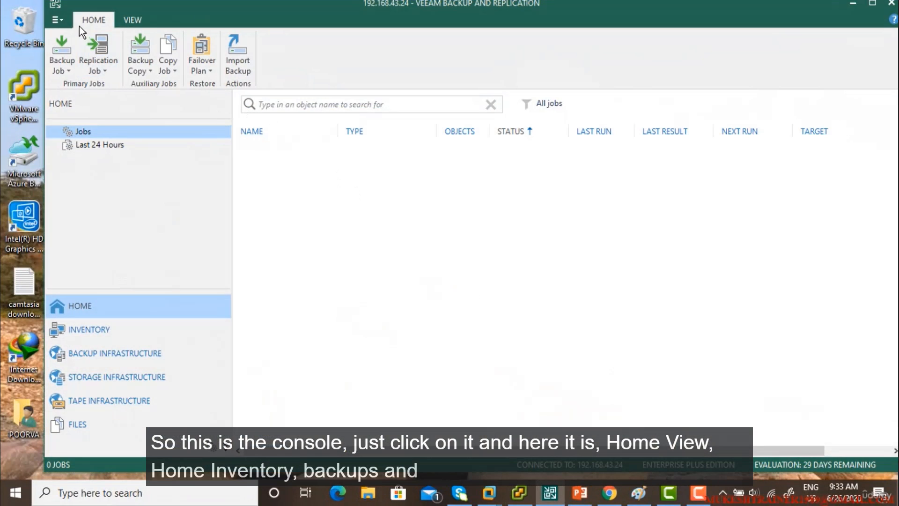
# Step: Browse the View tab and the Inventory, Tape Infrastructure, Storage Infrastructure and Files sections
pyautogui.click(124, 19)
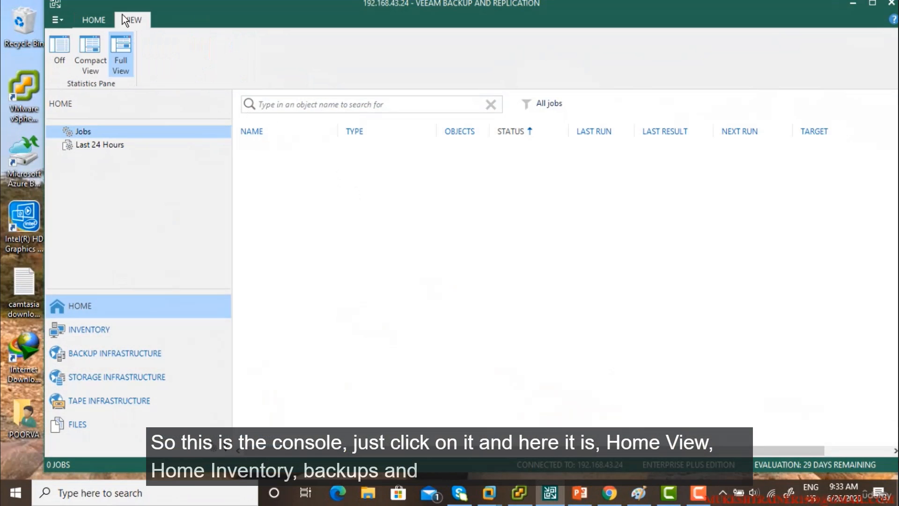
pyautogui.click(104, 18)
pyautogui.click(100, 330)
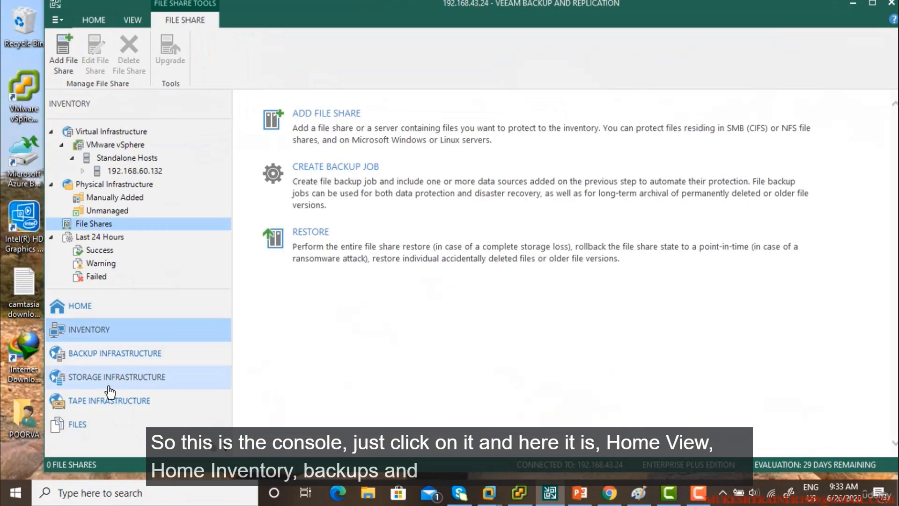
pyautogui.click(93, 401)
pyautogui.click(84, 330)
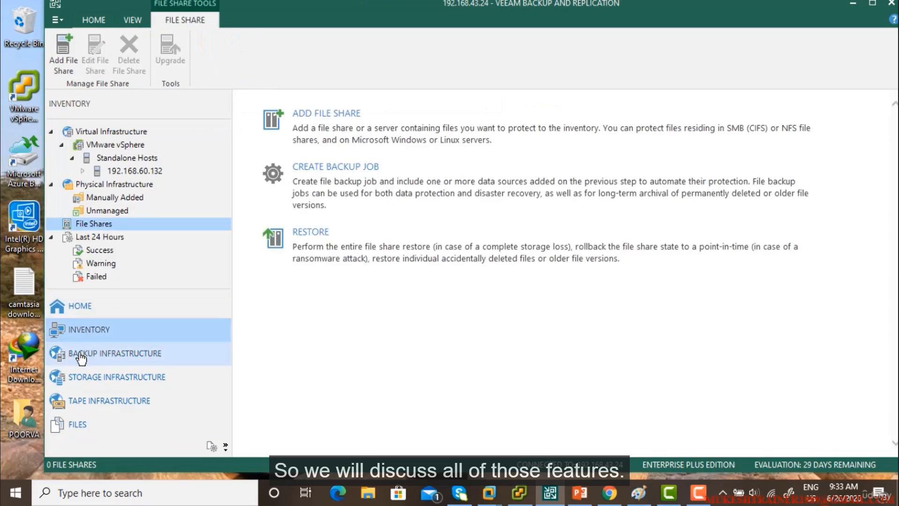
pyautogui.click(94, 377)
pyautogui.click(78, 423)
# Step: Exit the Veeam console from the main menu
pyautogui.click(83, 23)
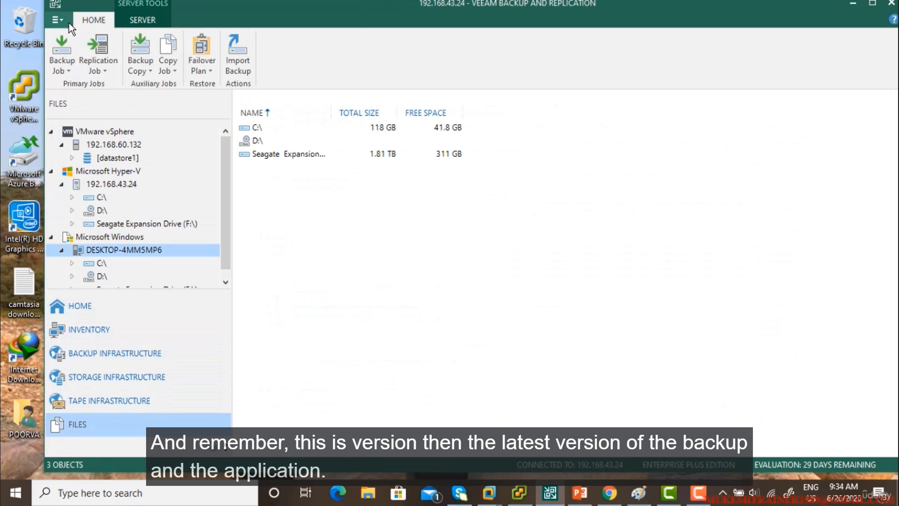
pyautogui.click(57, 19)
pyautogui.click(568, 215)
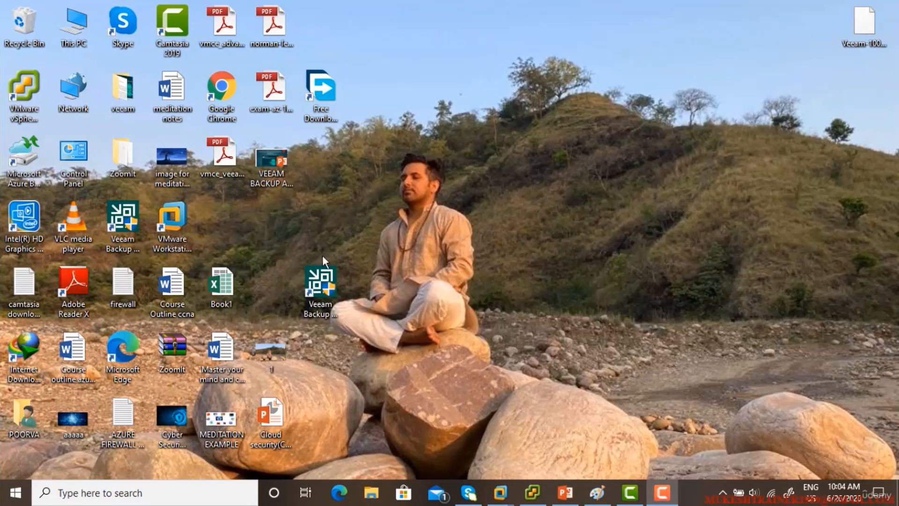
# Step: Launch the Veeam console from its desktop icon and connect to localhost on port 9392
pyautogui.click(323, 283)
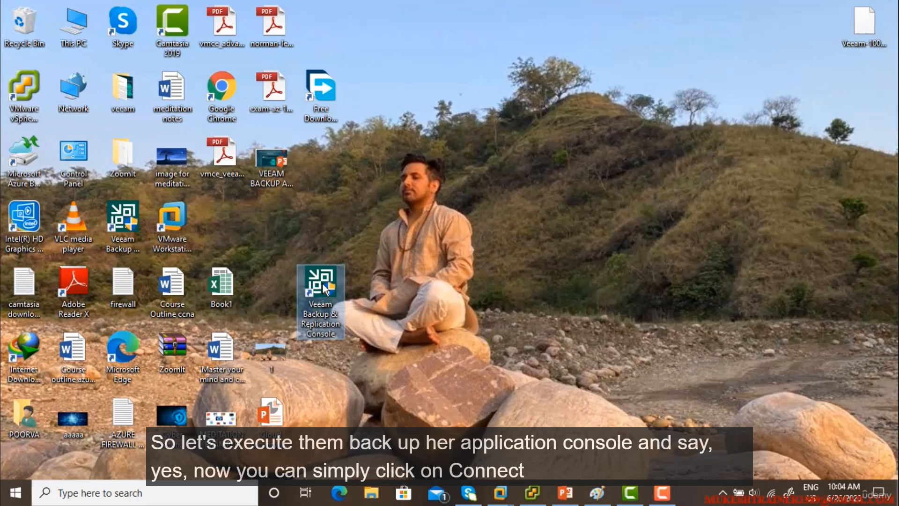
pyautogui.doubleClick(322, 284)
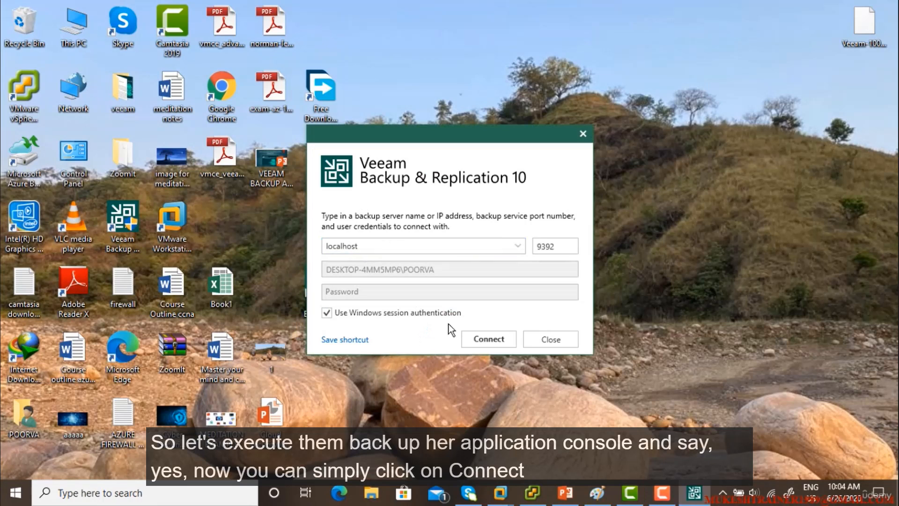
pyautogui.doubleClick(327, 247)
pyautogui.doubleClick(561, 248)
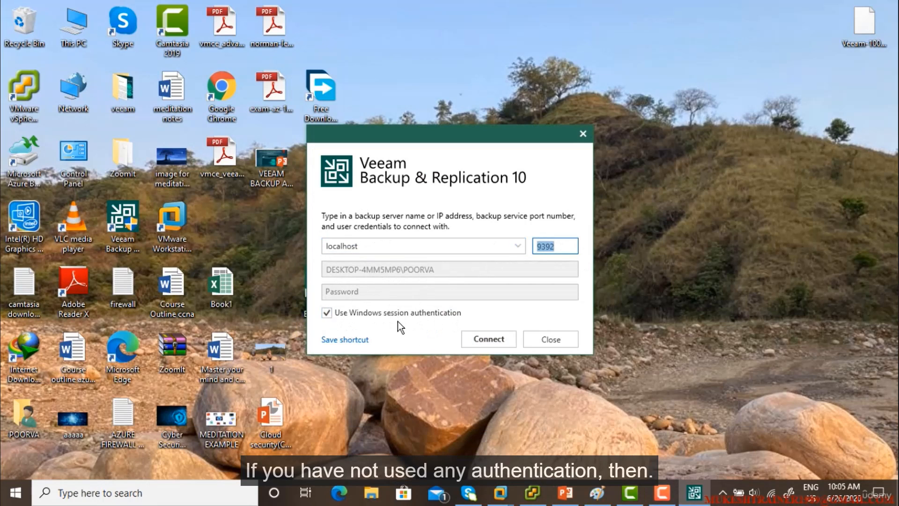
pyautogui.doubleClick(394, 248)
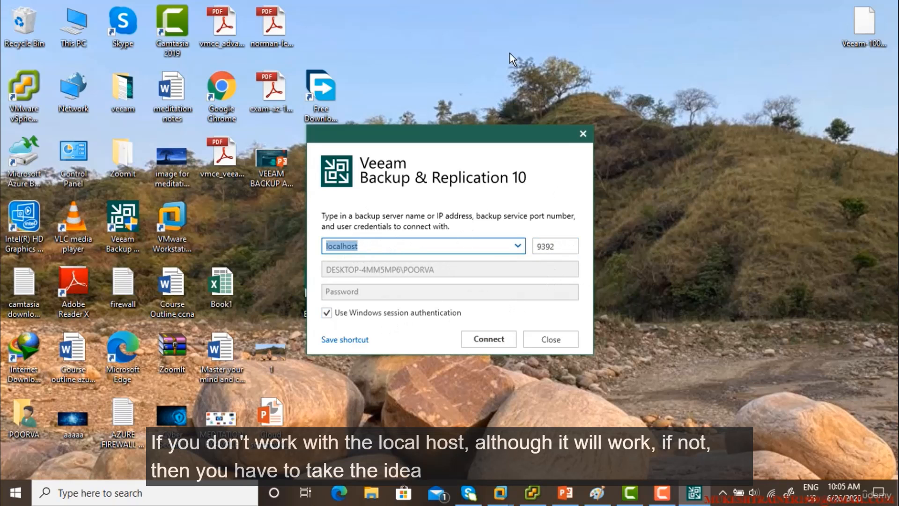
pyautogui.click(491, 339)
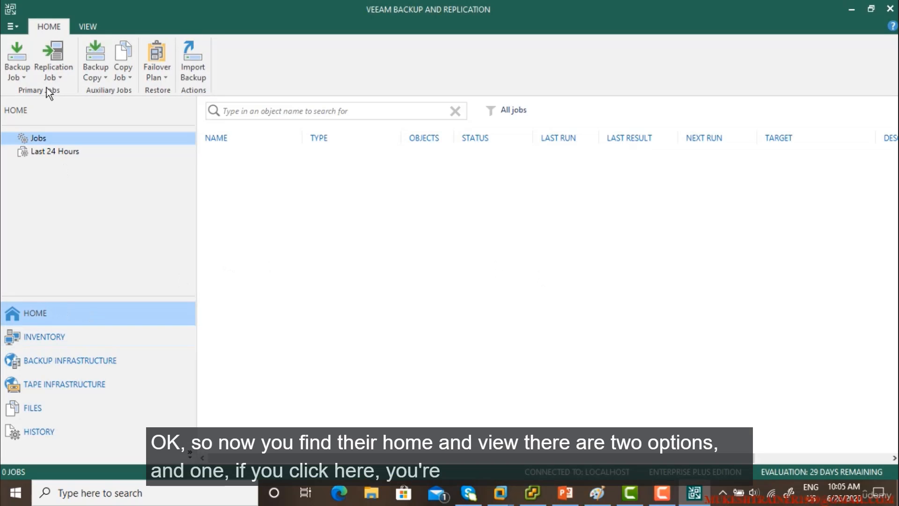
# Step: Look through the View tab, the main menu, and the Backup Infrastructure, Files and History sections
pyautogui.click(88, 27)
pyautogui.click(61, 27)
pyautogui.click(10, 26)
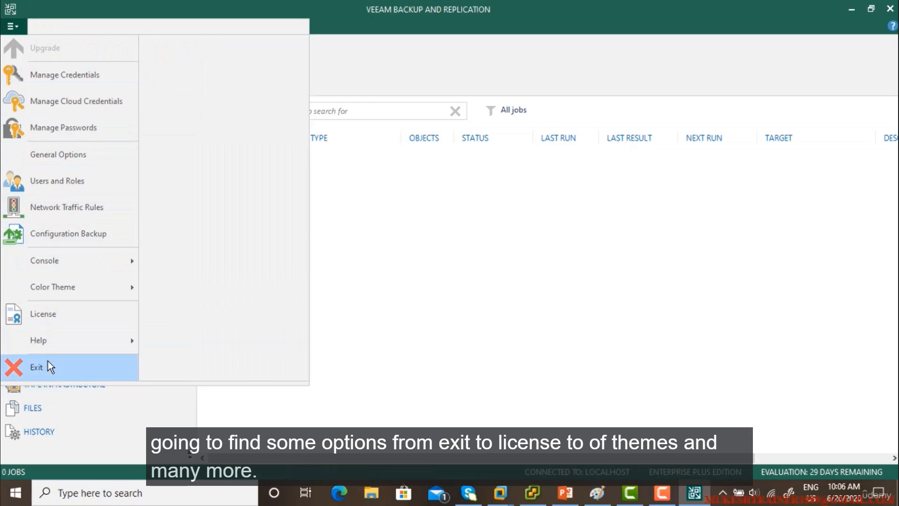
pyautogui.moveTo(62, 289)
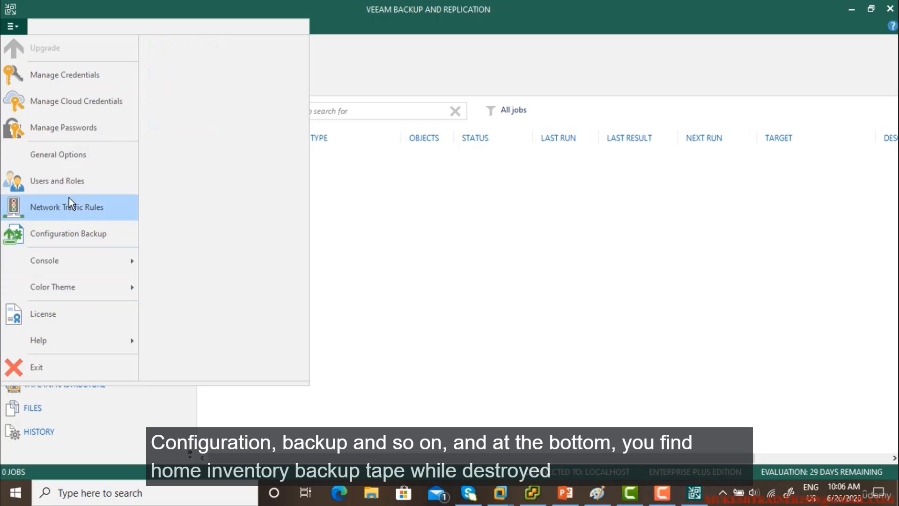
pyautogui.click(380, 224)
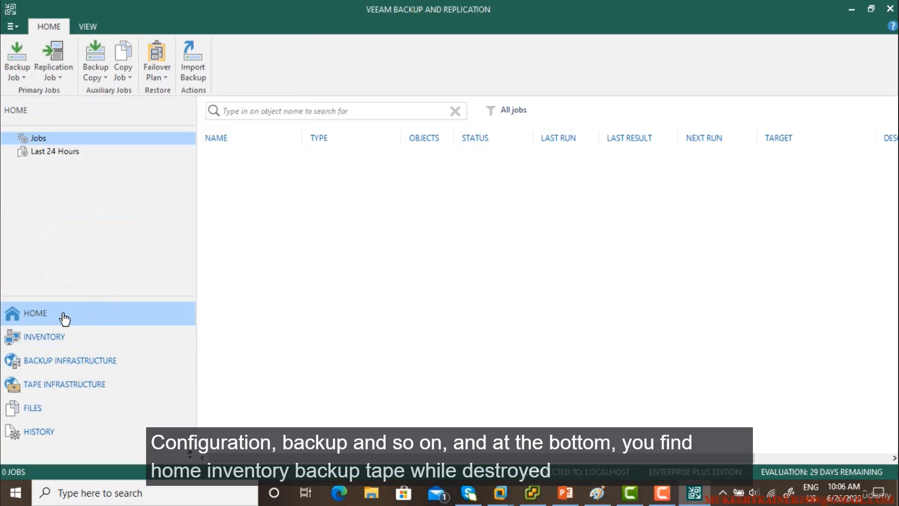
pyautogui.click(84, 360)
pyautogui.click(77, 407)
pyautogui.click(80, 429)
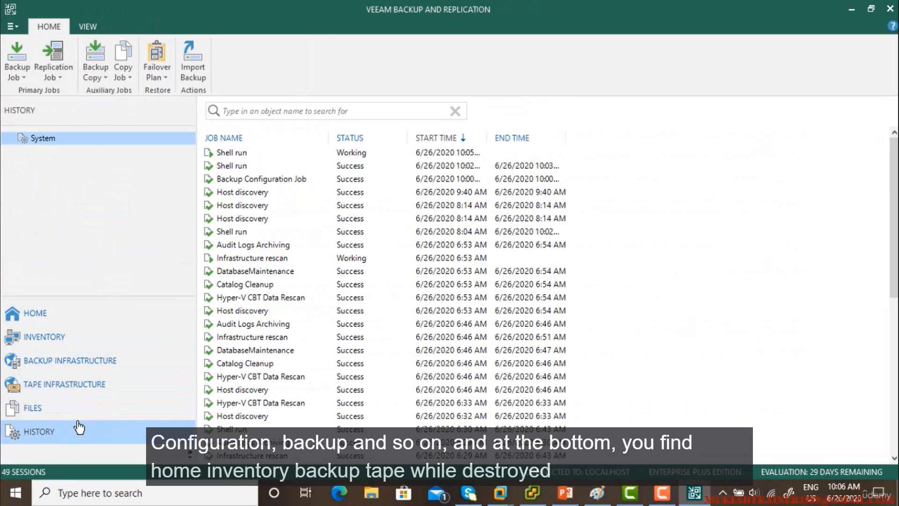
# Step: Hide and re-show Backup and Tape Infrastructure in the navigation pane, then view Home's Last 24 Hours
pyautogui.click(190, 455)
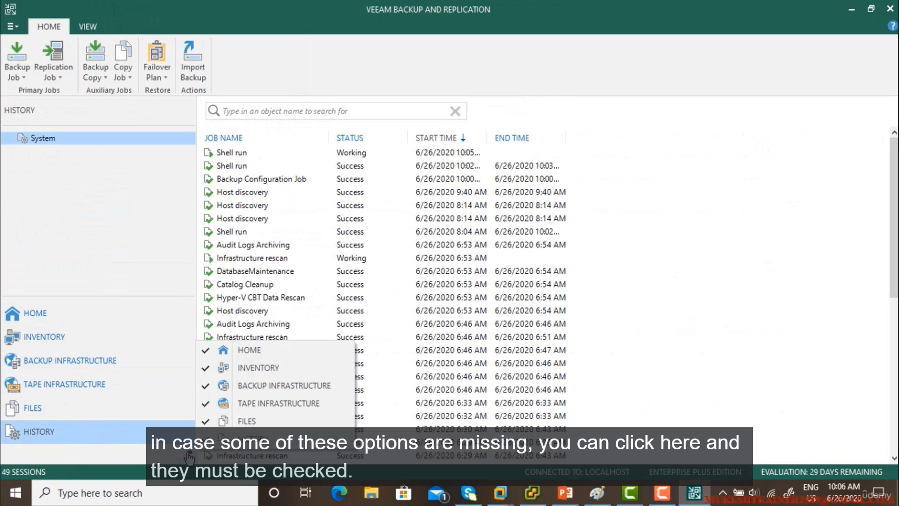
pyautogui.click(220, 385)
pyautogui.click(190, 454)
pyautogui.click(204, 408)
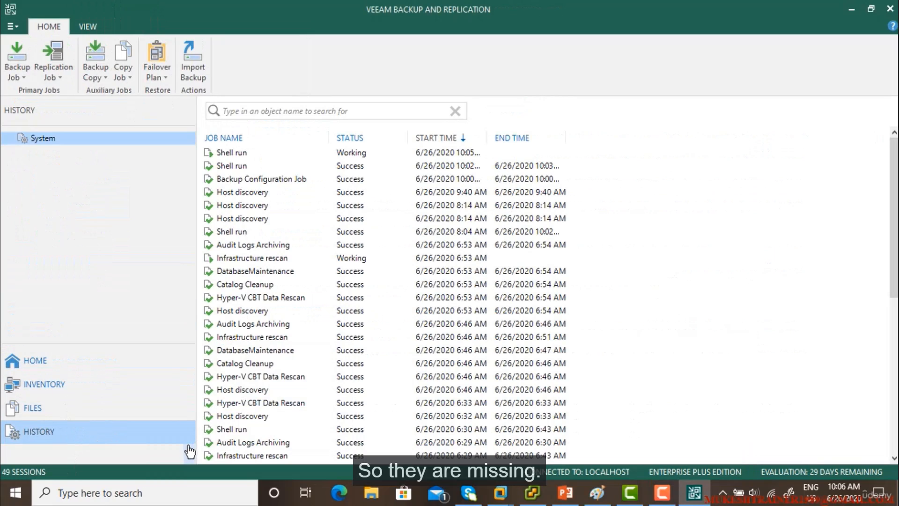
pyautogui.click(190, 454)
pyautogui.click(192, 455)
pyautogui.click(191, 454)
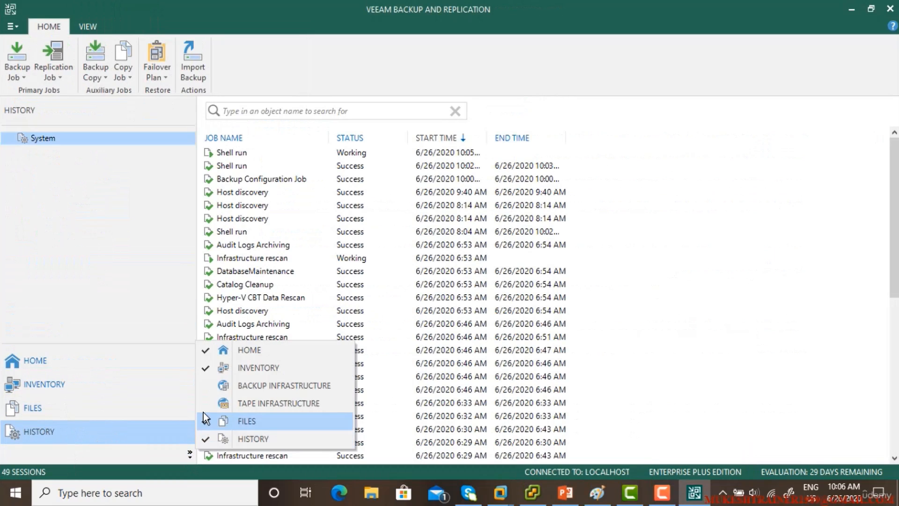
pyautogui.click(220, 404)
pyautogui.click(191, 455)
pyautogui.click(220, 385)
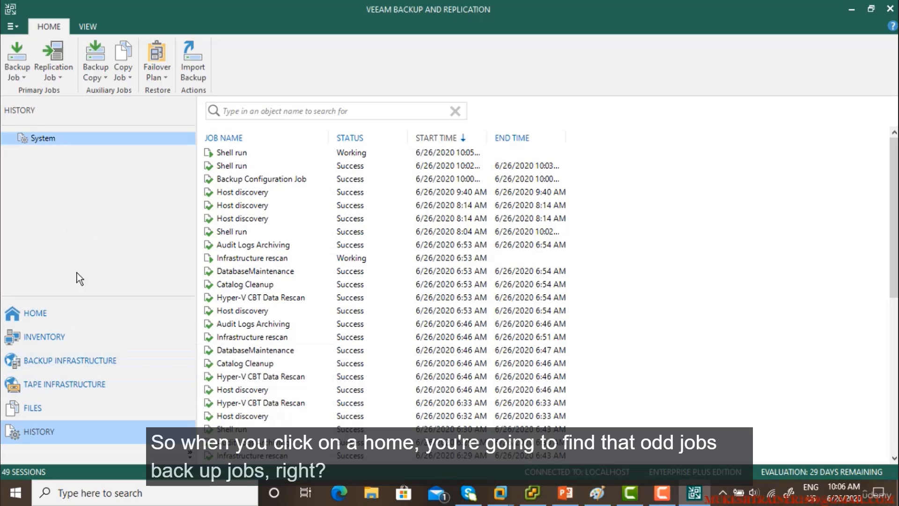
pyautogui.click(41, 317)
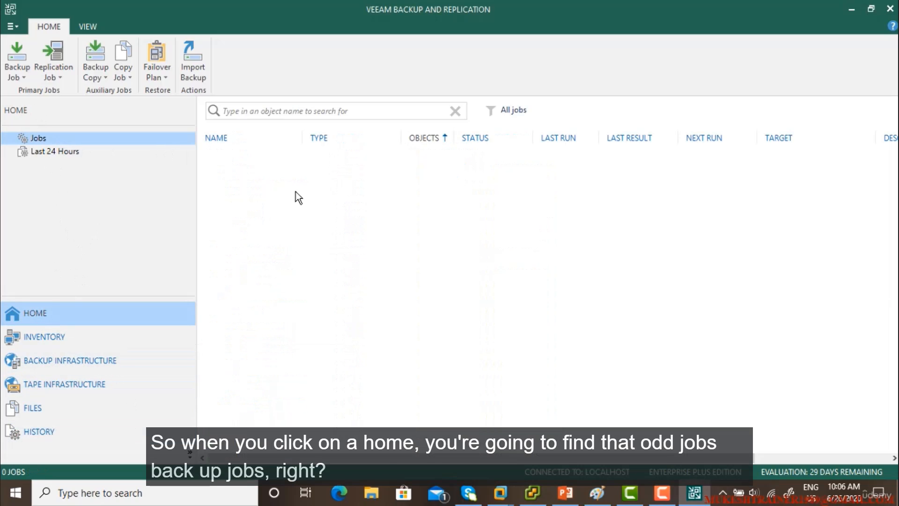
pyautogui.click(72, 154)
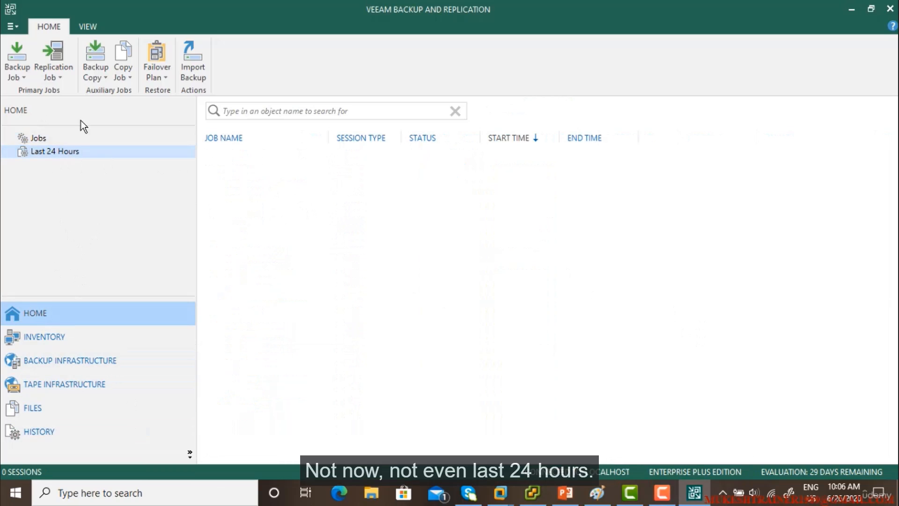
# Step: Browse the Inventory's Physical Infrastructure, unmanaged computers and File Shares views
pyautogui.click(75, 337)
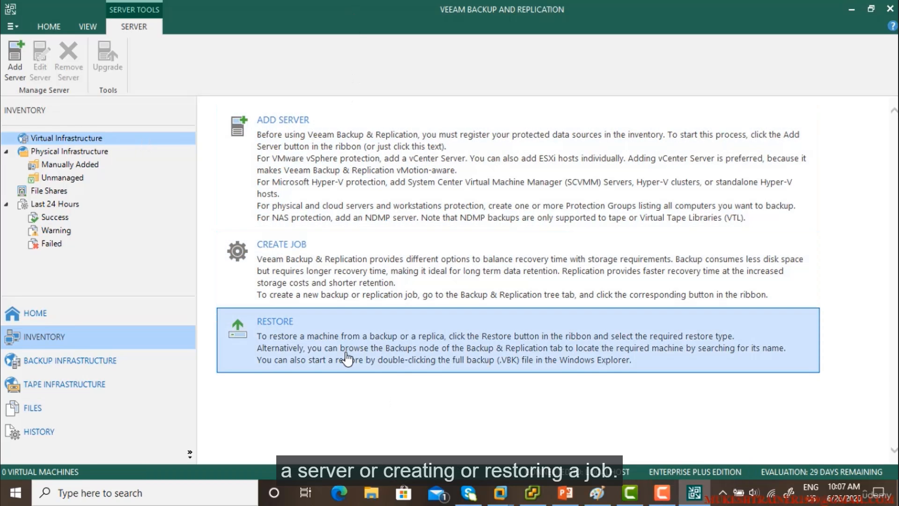
pyautogui.click(73, 150)
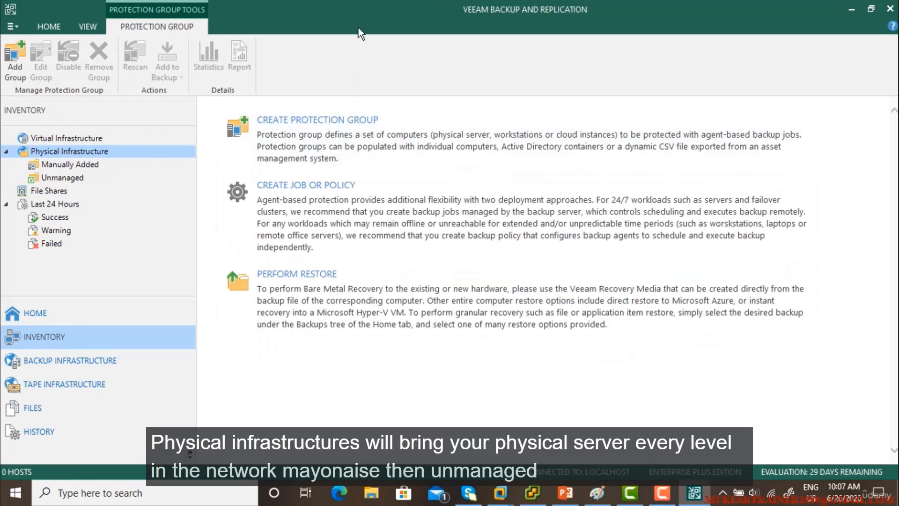
pyautogui.click(66, 178)
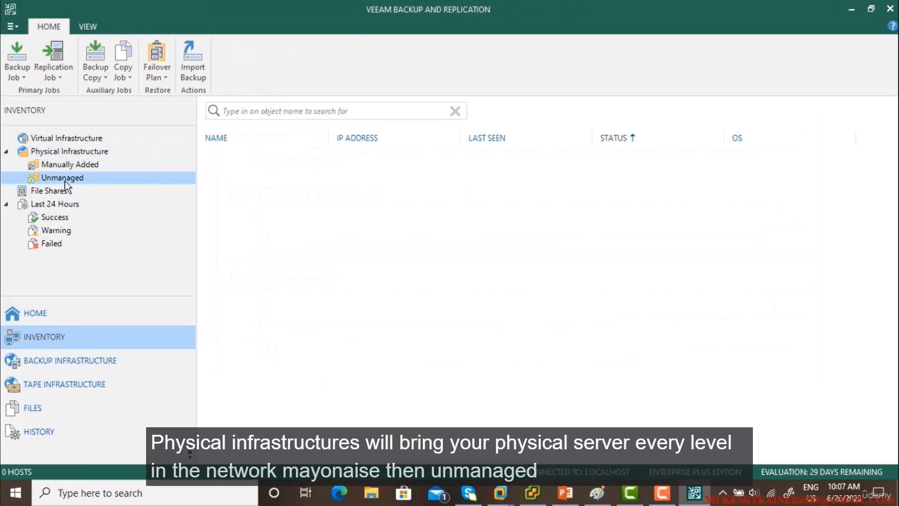
pyautogui.click(48, 190)
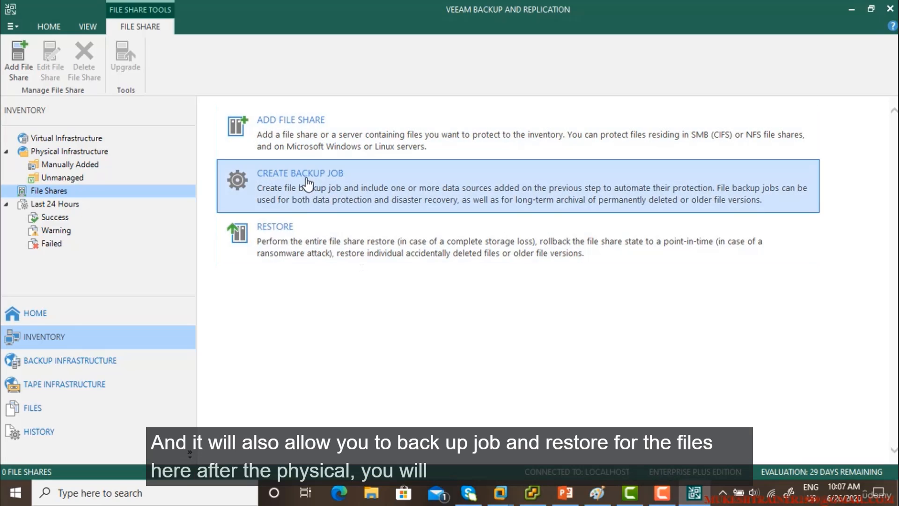
pyautogui.click(40, 151)
# Step: Review the Last 24 Hours sessions, filtering by Success, Warning and Failed in turn
pyautogui.click(66, 205)
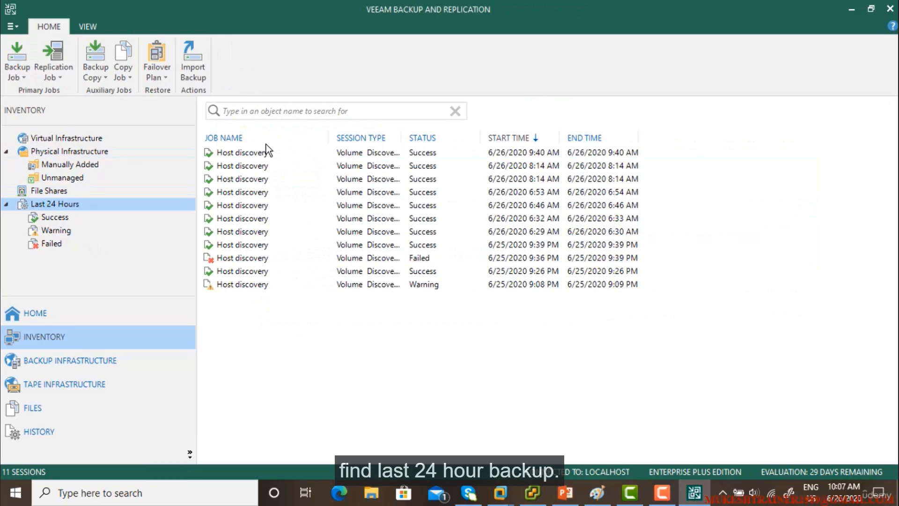
pyautogui.click(243, 286)
pyautogui.click(65, 216)
pyautogui.click(64, 230)
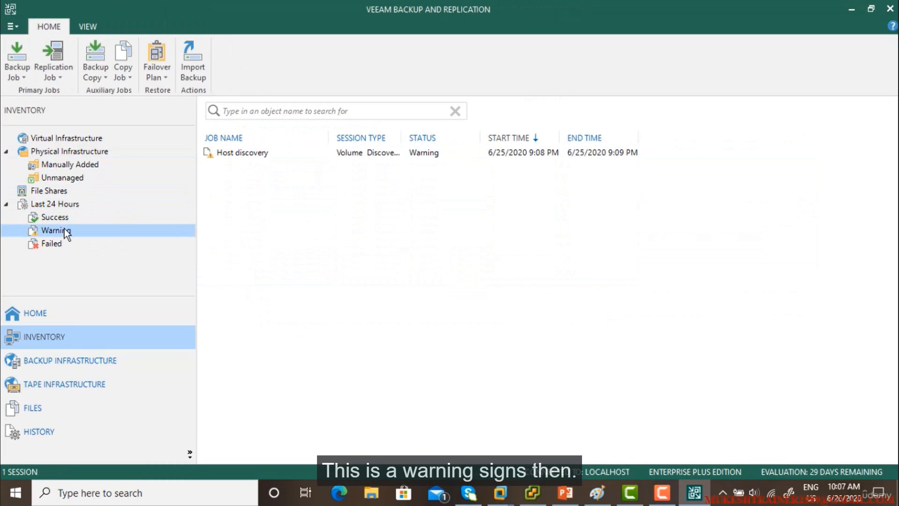
pyautogui.click(63, 241)
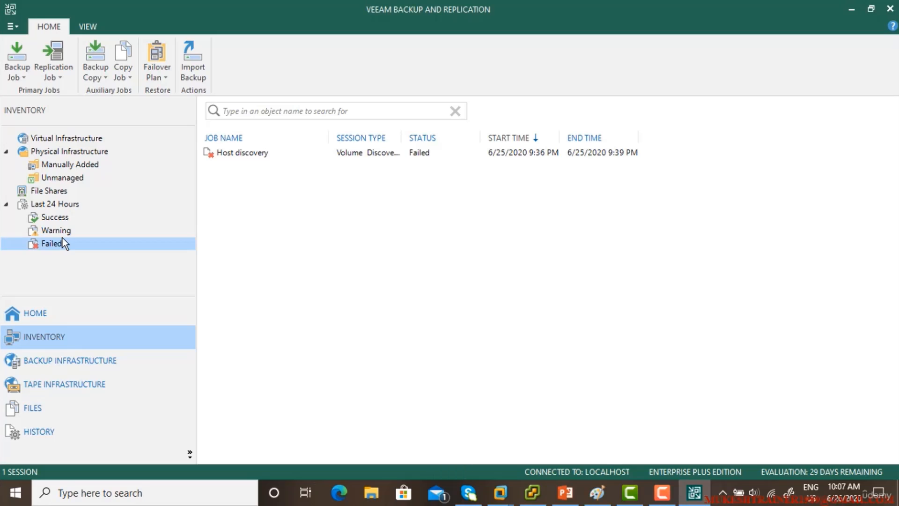
pyautogui.click(63, 229)
pyautogui.click(63, 216)
pyautogui.click(58, 245)
pyautogui.click(62, 228)
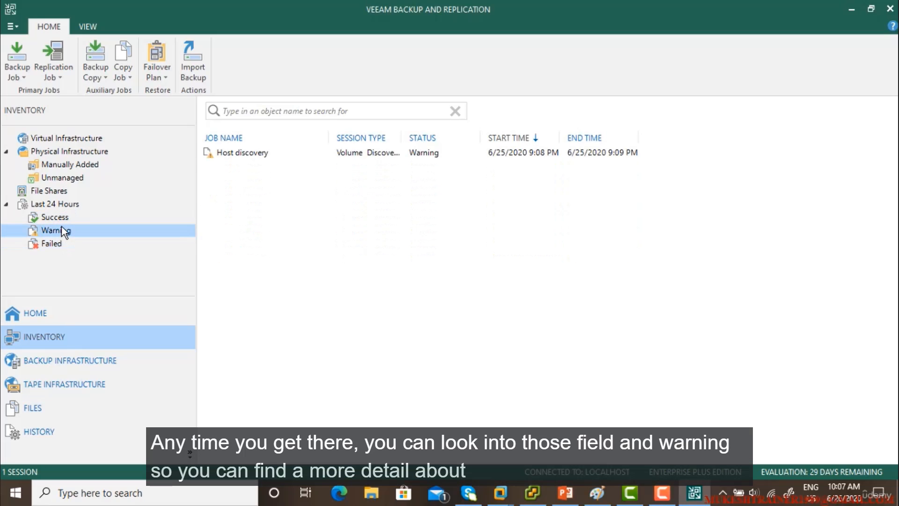
pyautogui.click(33, 206)
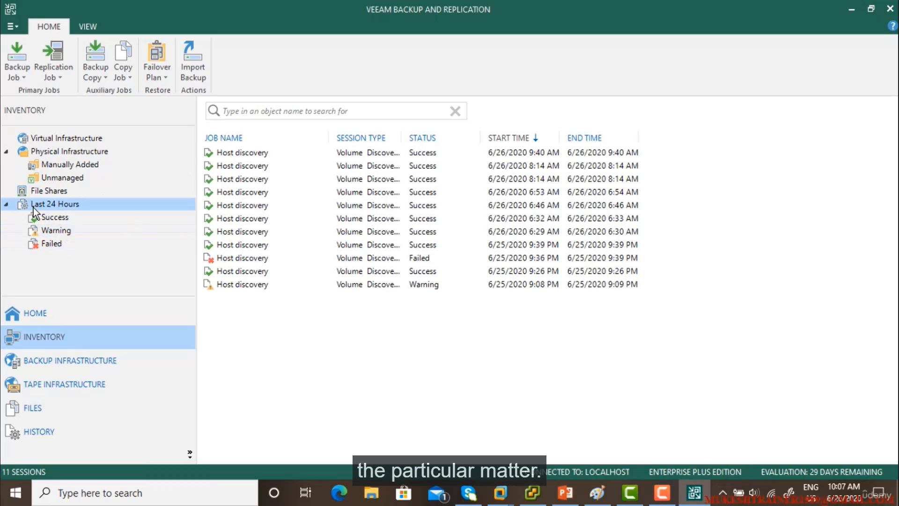
# Step: Return to the inventory session list, then switch to Backup Infrastructure's Managed Servers
pyautogui.click(39, 314)
pyautogui.click(65, 342)
pyautogui.click(85, 370)
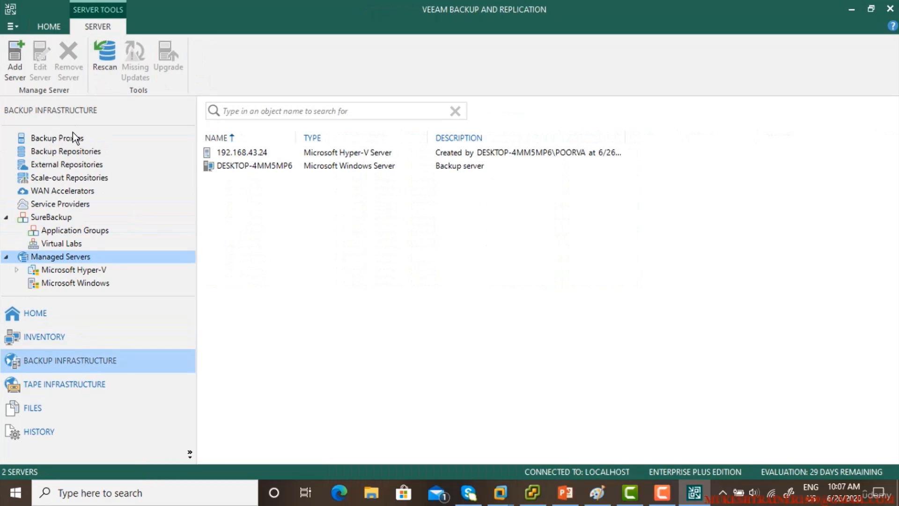
# Step: Look over the backup proxies, backup, external and scale-out repositories, WAN accelerators and service providers
pyautogui.click(65, 138)
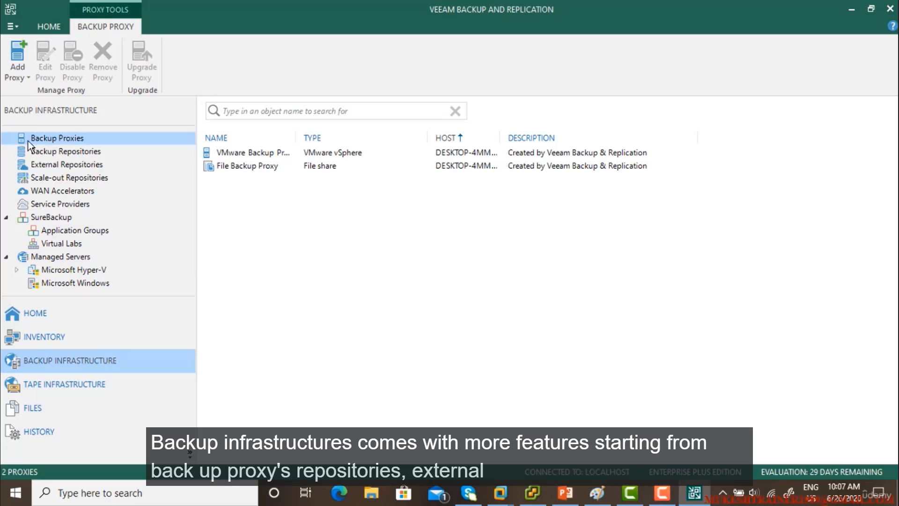
pyautogui.click(71, 152)
pyautogui.click(56, 164)
pyautogui.click(59, 178)
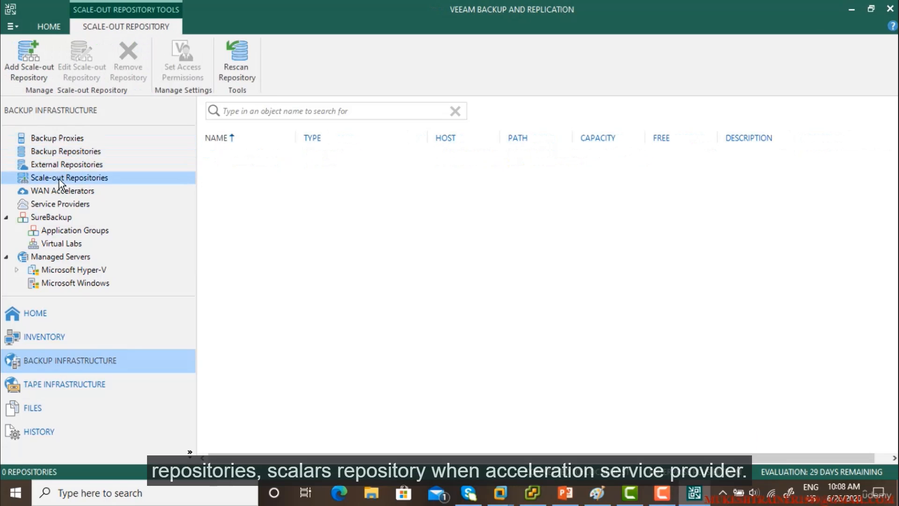
pyautogui.click(56, 191)
pyautogui.click(57, 205)
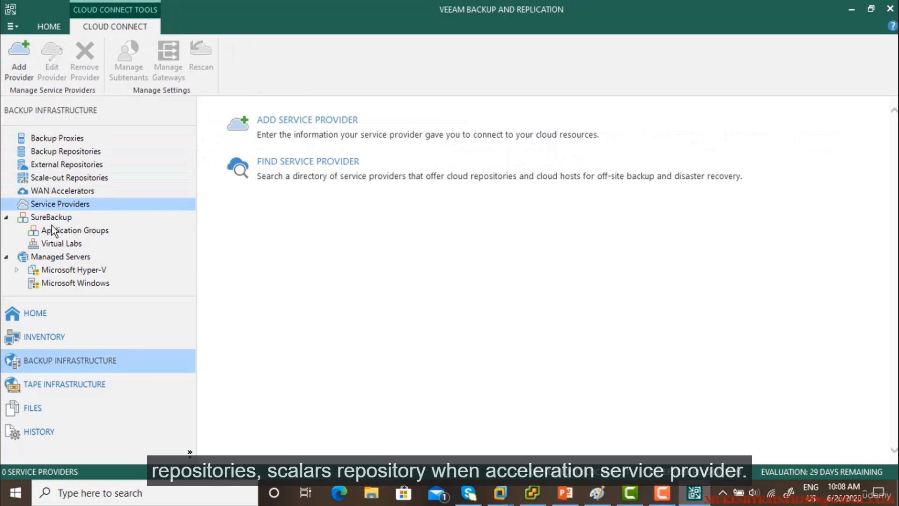
# Step: Check SureBackup application groups and virtual labs, the Hyper-V and Windows managed servers, then Tape Infrastructure
pyautogui.click(37, 218)
pyautogui.click(71, 231)
pyautogui.click(69, 243)
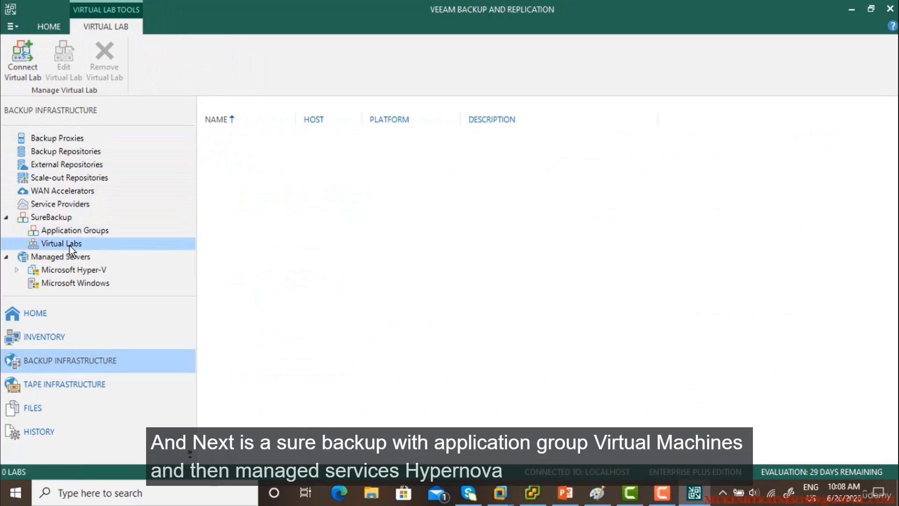
pyautogui.click(47, 258)
pyautogui.click(96, 271)
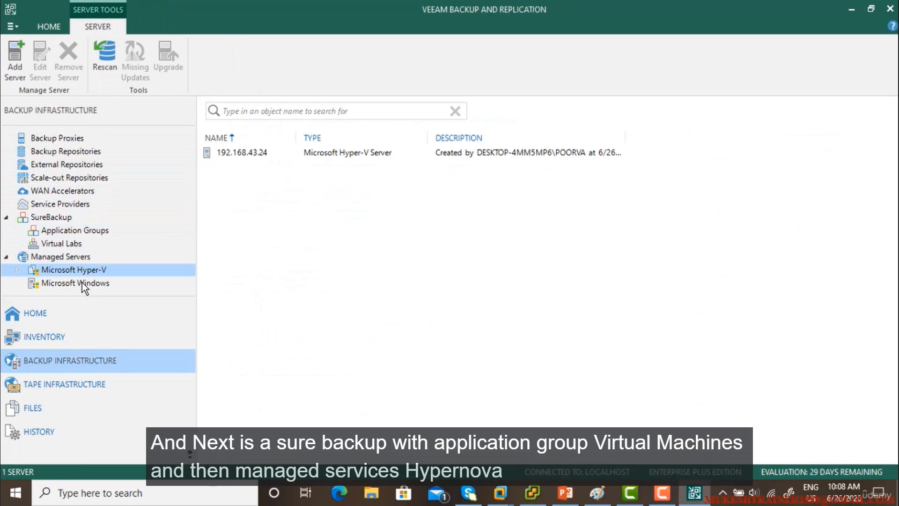
pyautogui.click(82, 282)
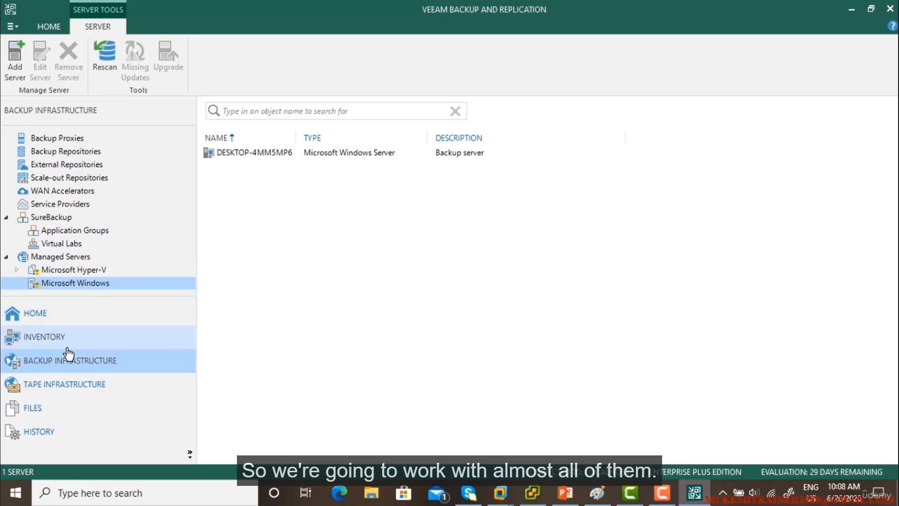
pyautogui.click(66, 389)
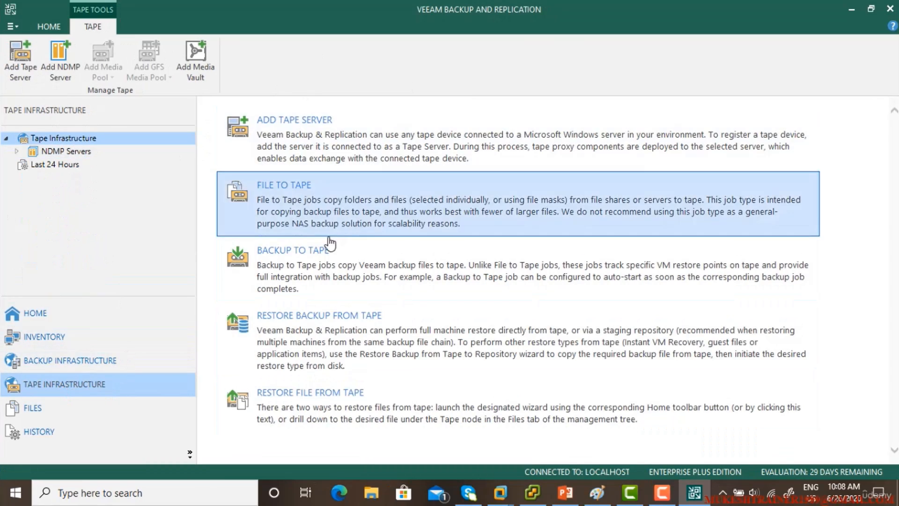
# Step: Under Files, expand host 192.168.43.24 and view its C:\ and Seagate Expansion Drive (F:\) folders
pyautogui.click(30, 408)
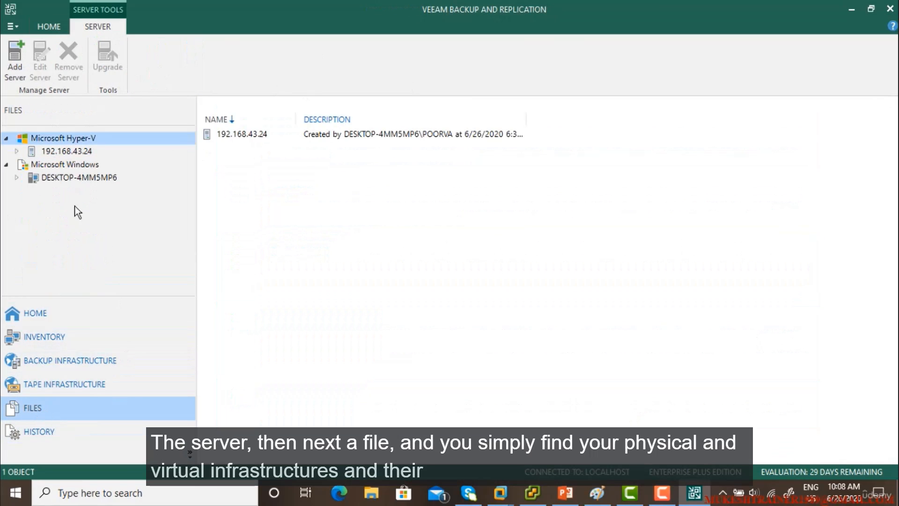
pyautogui.doubleClick(74, 150)
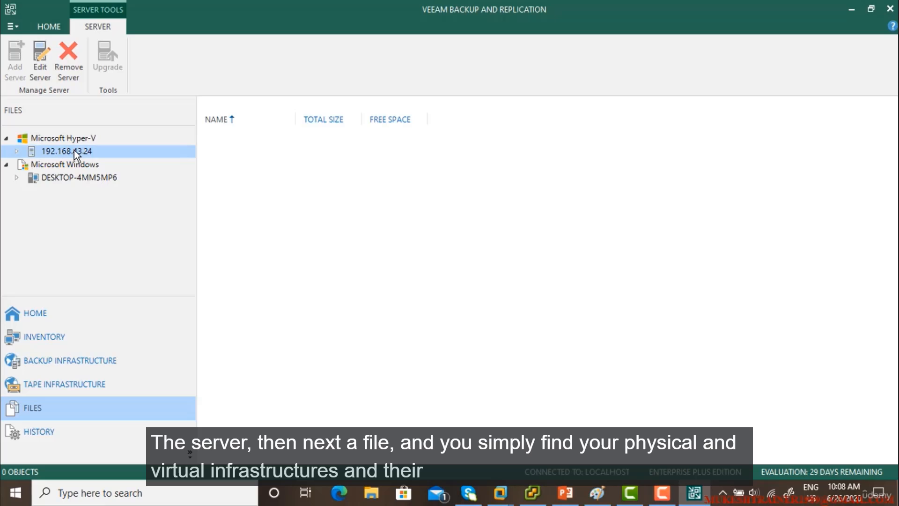
pyautogui.click(50, 165)
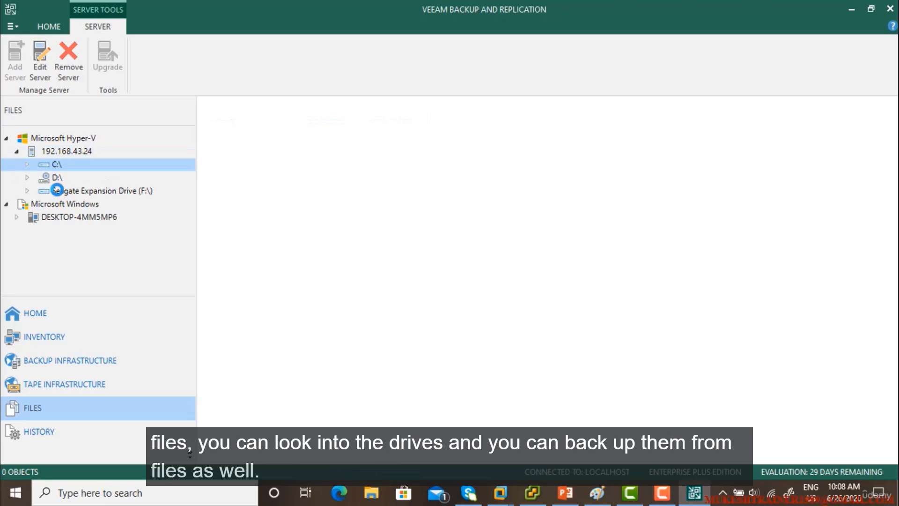
pyautogui.click(77, 221)
pyautogui.click(76, 192)
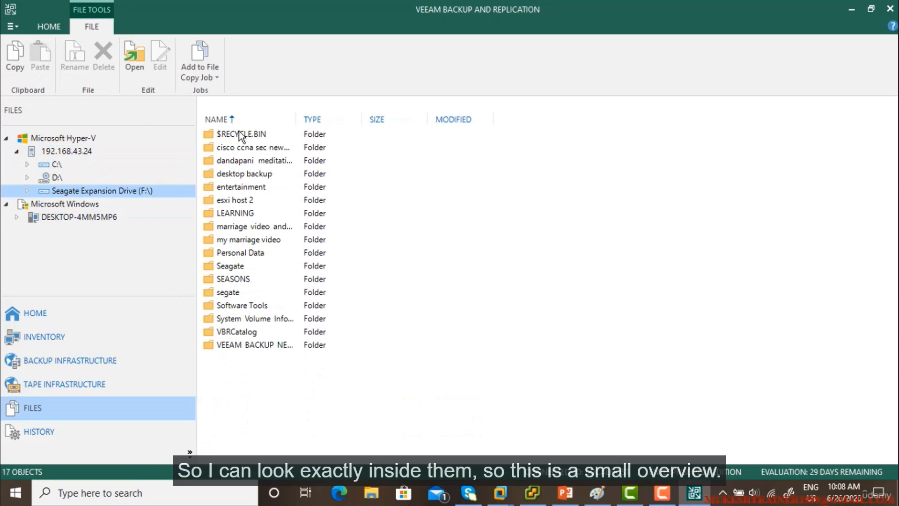
pyautogui.click(58, 137)
# Step: Cycle the Home view's Statistics Pane through Off, Compact and Full View, then revisit Inventory and Home
pyautogui.click(52, 314)
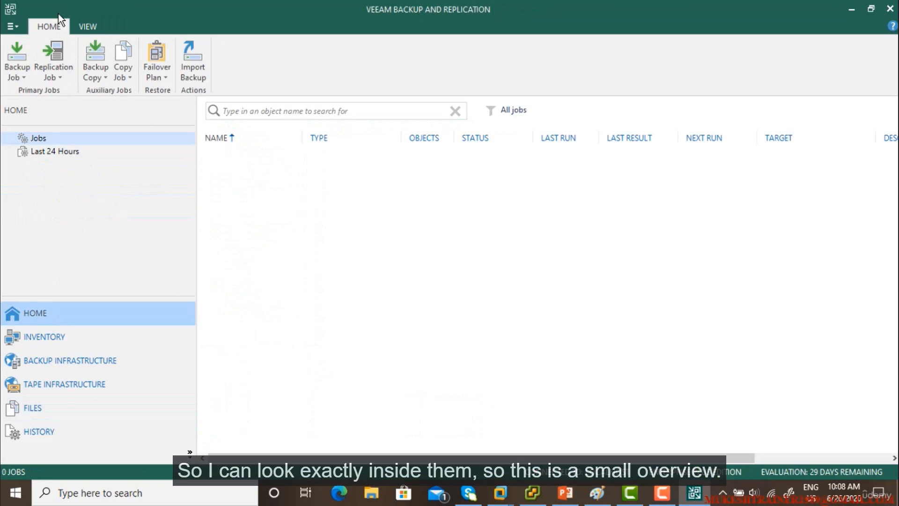
pyautogui.click(87, 27)
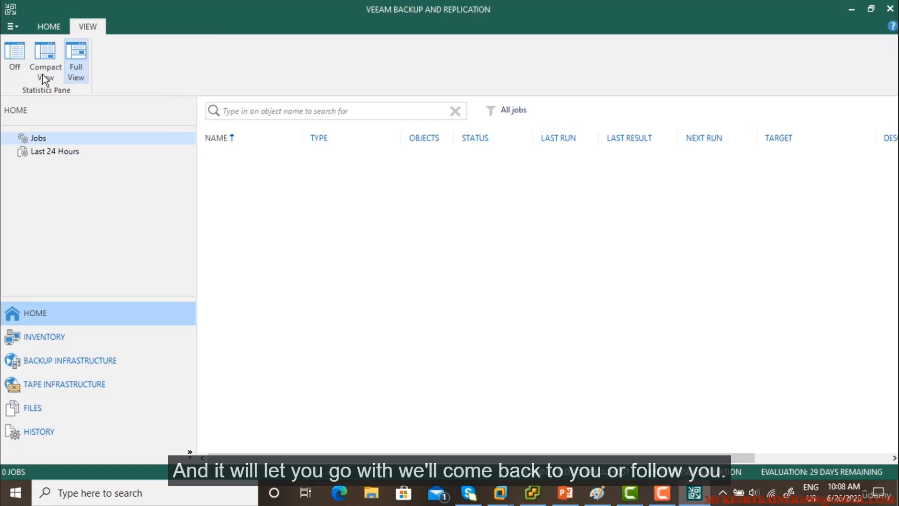
pyautogui.click(10, 55)
pyautogui.click(40, 53)
pyautogui.click(76, 49)
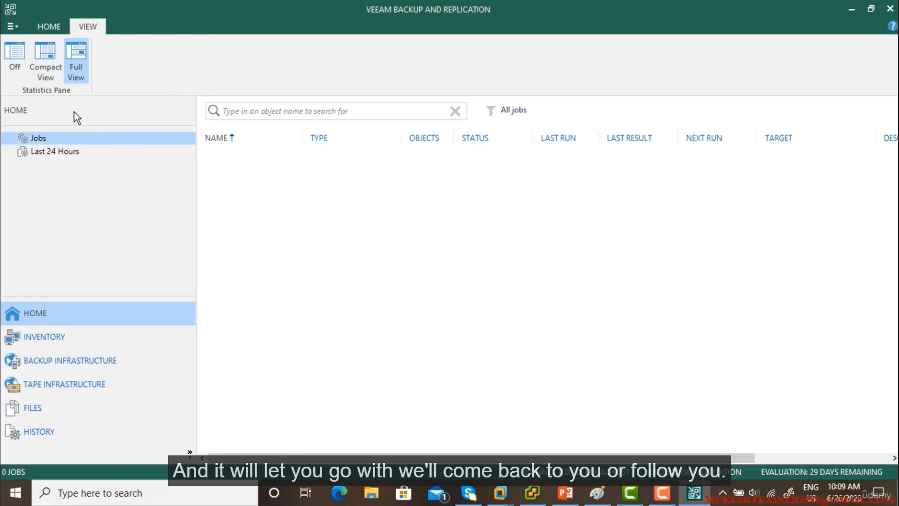
pyautogui.click(52, 26)
pyautogui.click(87, 333)
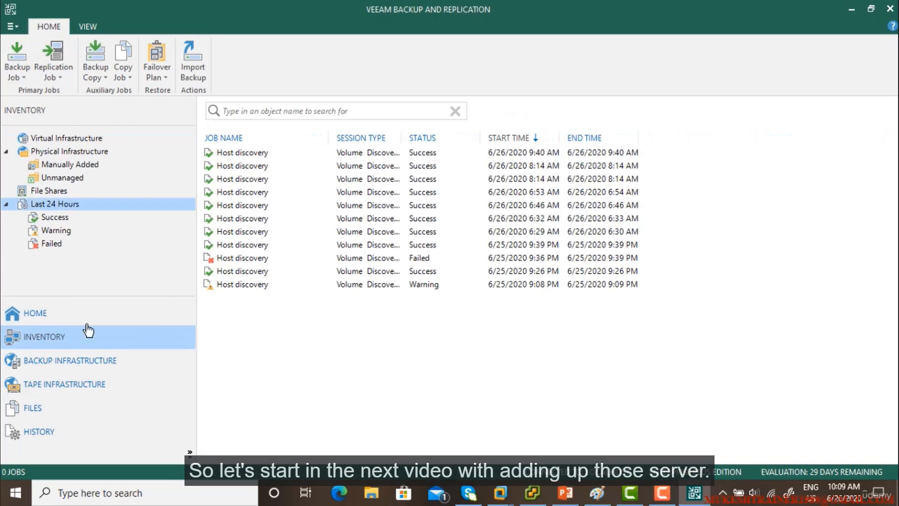
pyautogui.click(70, 313)
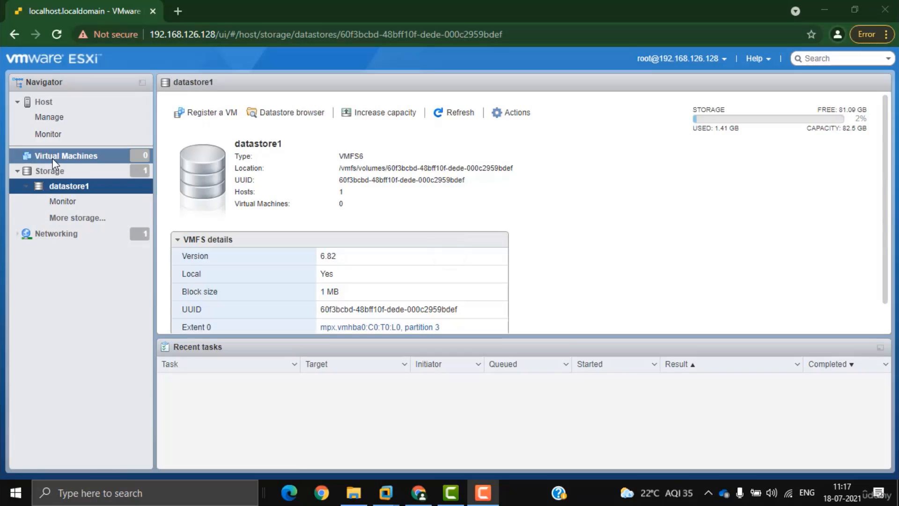
# Step: Open datastore1's Datastore browser and start an Upload
pyautogui.click(56, 157)
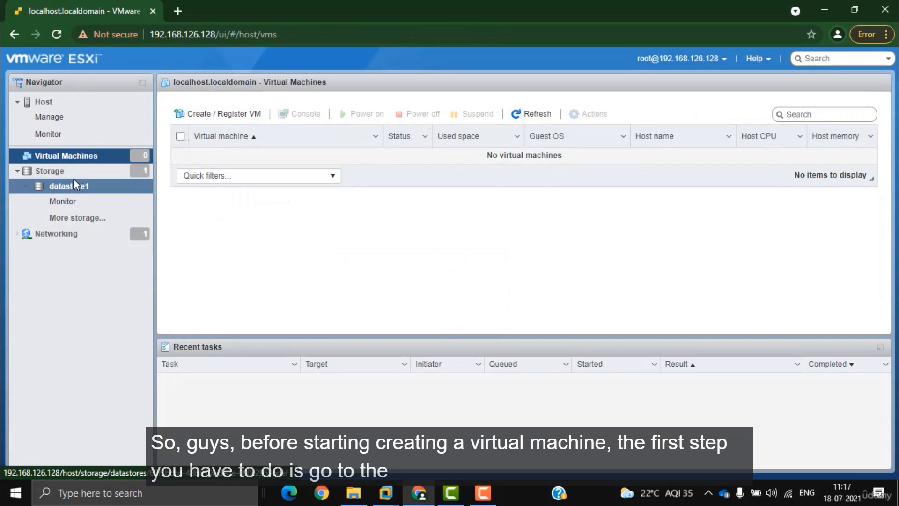
pyautogui.click(76, 189)
pyautogui.click(284, 113)
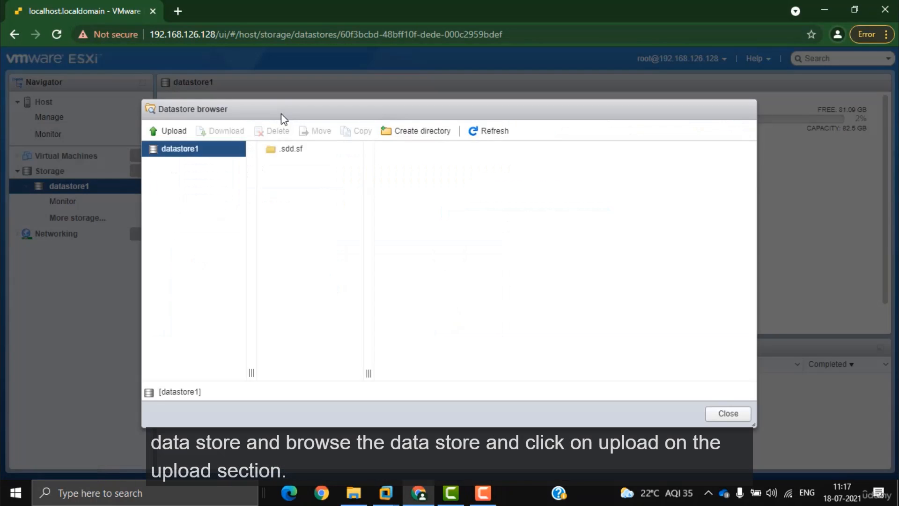
pyautogui.click(175, 133)
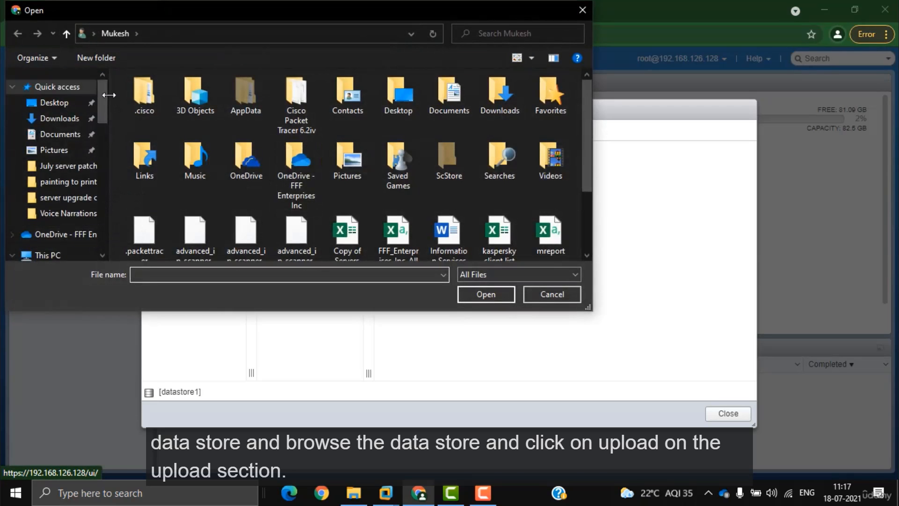
pyautogui.moveTo(104, 125); pyautogui.dragTo(105, 137)
# Step: Upload the Windows 10 Pro ISO from E:\Software Tools\SOFTWARES\software\o.s\Windows 10 Pro to datastore1
pyautogui.click(66, 239)
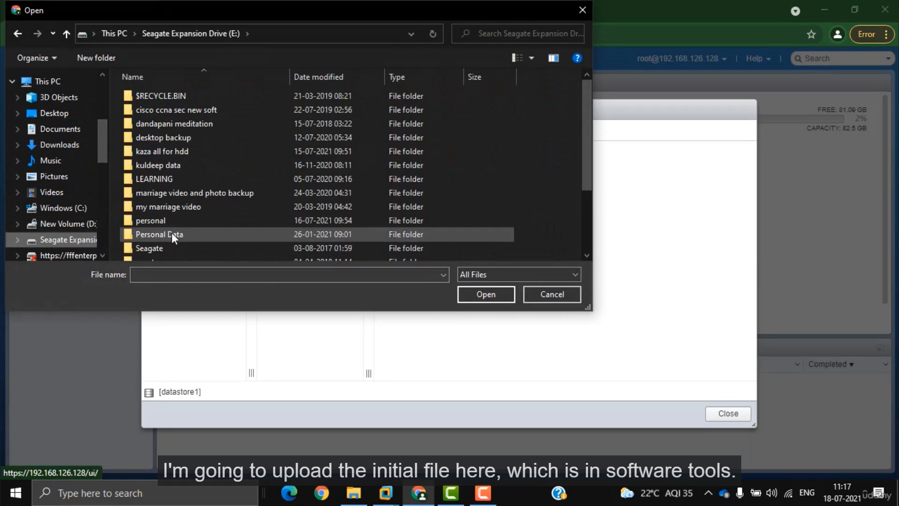
pyautogui.scroll(-2, 162, 249)
pyautogui.doubleClick(158, 181)
pyautogui.doubleClick(159, 101)
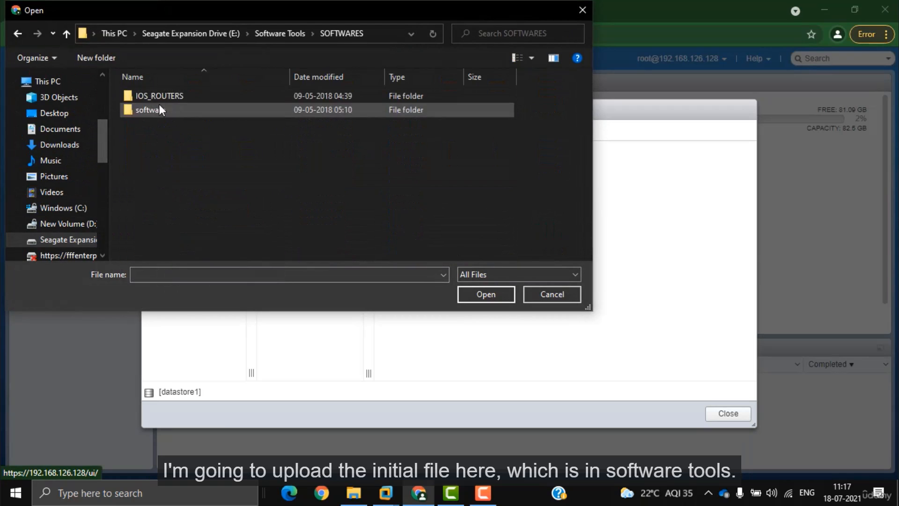
pyautogui.doubleClick(159, 104)
pyautogui.doubleClick(159, 110)
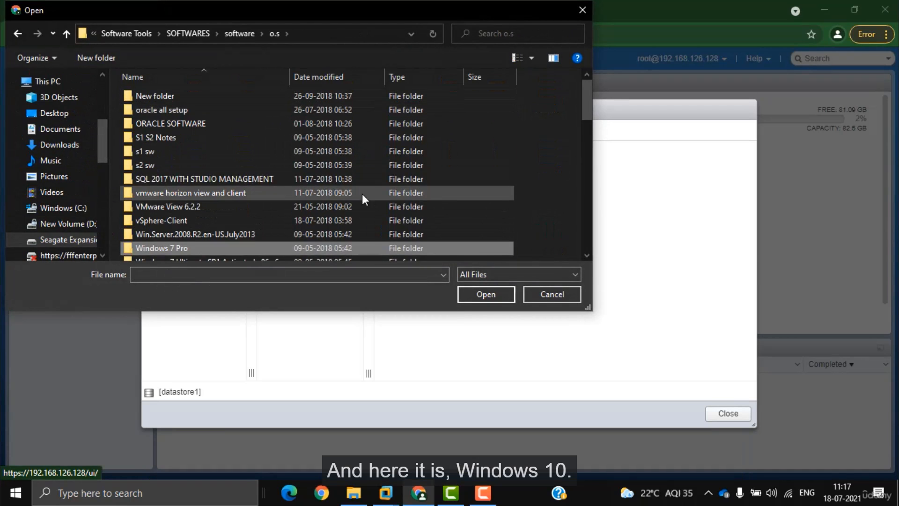
pyautogui.scroll(-4, 361, 193)
pyautogui.click(282, 119)
pyautogui.doubleClick(282, 119)
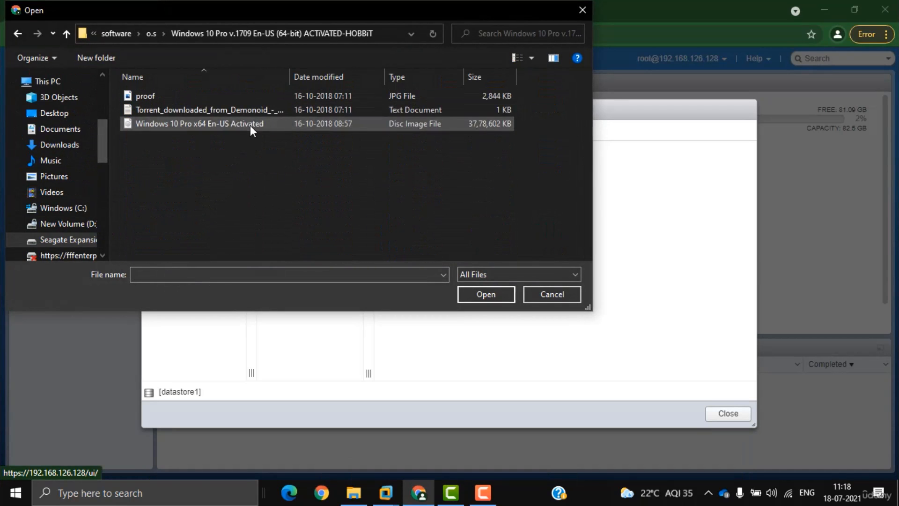
pyautogui.doubleClick(250, 125)
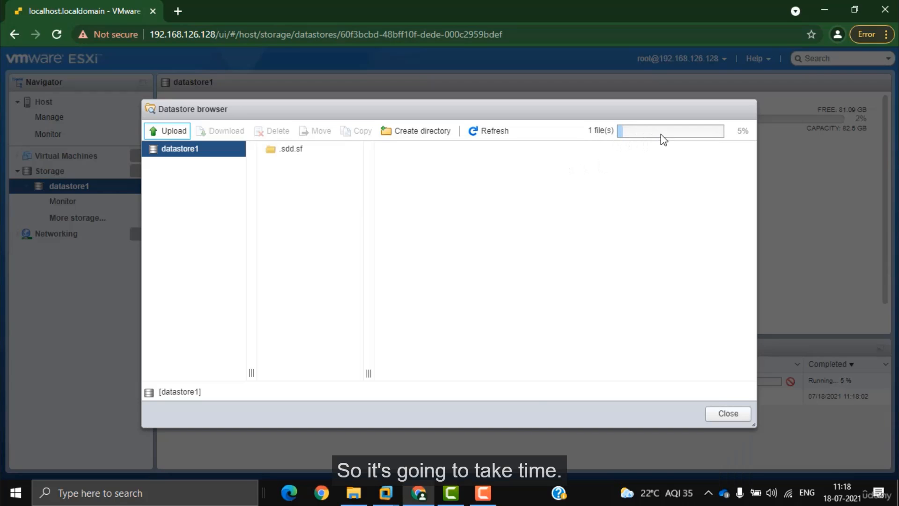
pyautogui.click(483, 493)
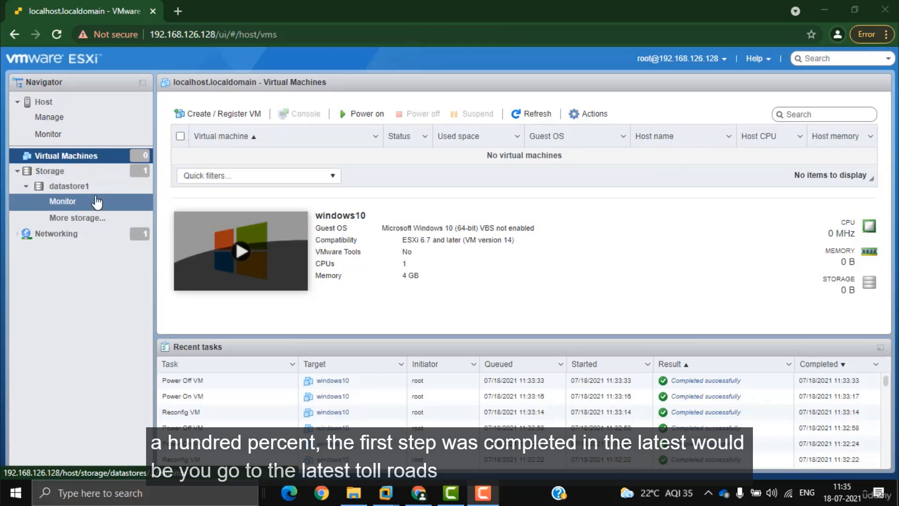
# Step: Verify the 3.6 GB Windows 10 Pro ISO in datastore1, then launch Create / Register VM
pyautogui.click(73, 187)
pyautogui.click(286, 112)
pyautogui.click(310, 164)
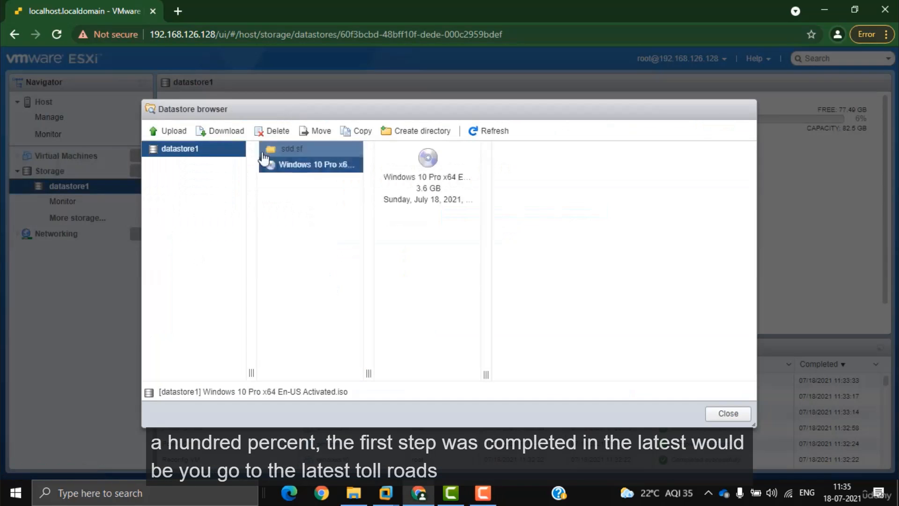
pyautogui.click(728, 413)
pyautogui.click(138, 157)
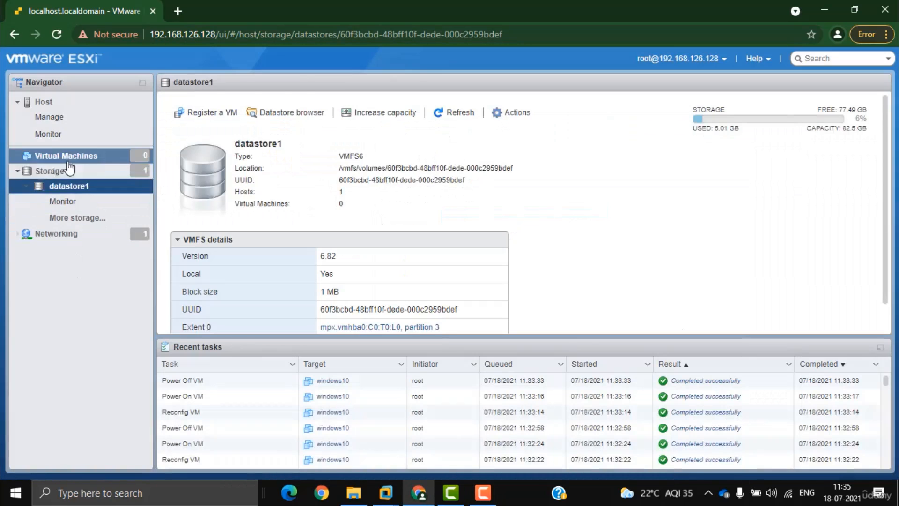
pyautogui.click(213, 116)
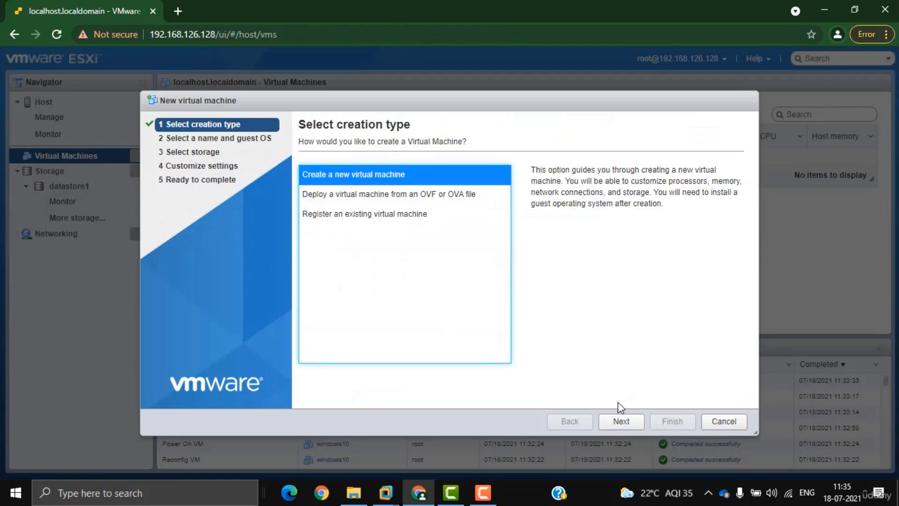
# Step: Create a new VM named win10 with guest OS Windows 10 (64-bit), keeping default storage
pyautogui.click(622, 421)
pyautogui.click(360, 187)
pyautogui.write('win10')
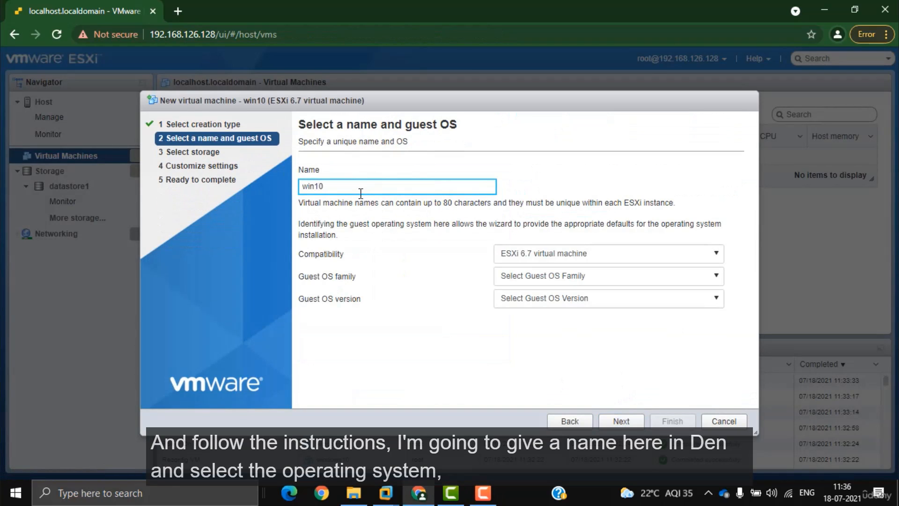
pyautogui.click(568, 278)
pyautogui.click(550, 337)
pyautogui.click(609, 298)
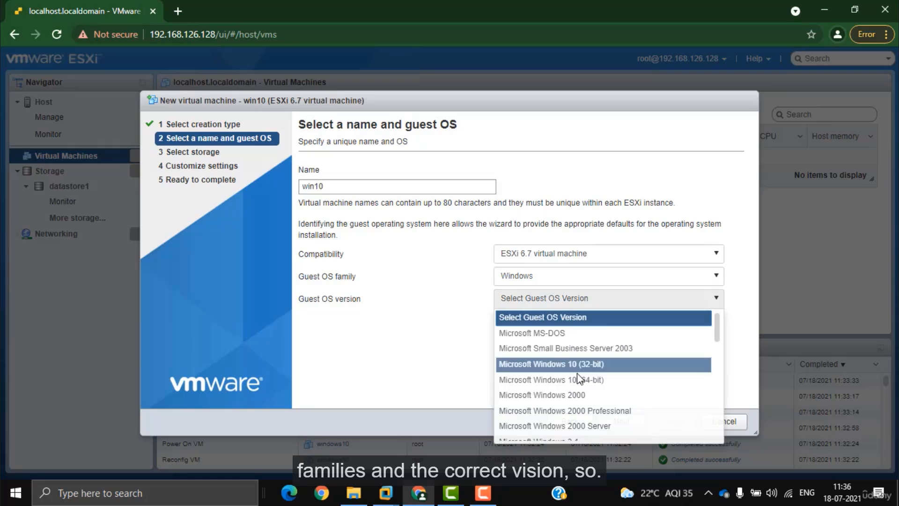
pyautogui.click(580, 378)
pyautogui.click(621, 421)
pyautogui.click(630, 421)
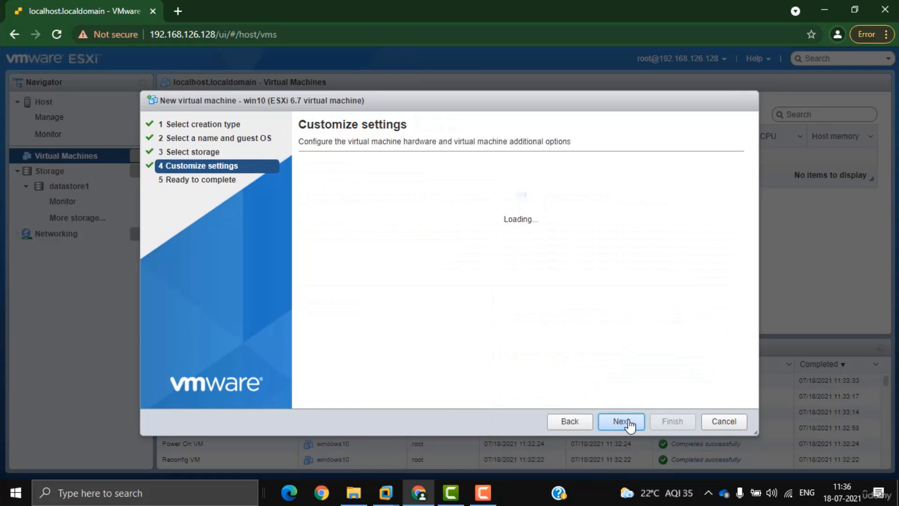
# Step: Set CD/DVD Drive 1 to a Datastore ISO file using the Windows 10 Pro ISO
pyautogui.scroll(-3, 500, 318)
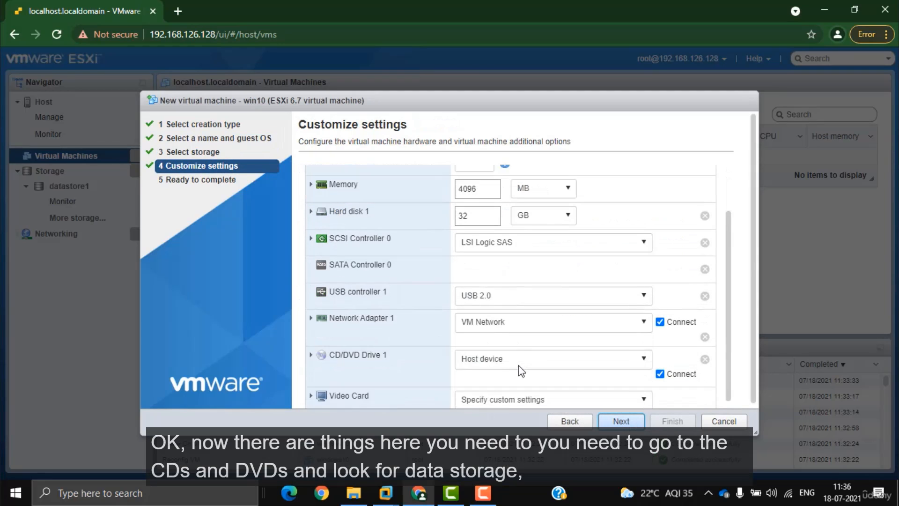
pyautogui.click(511, 350)
pyautogui.click(501, 384)
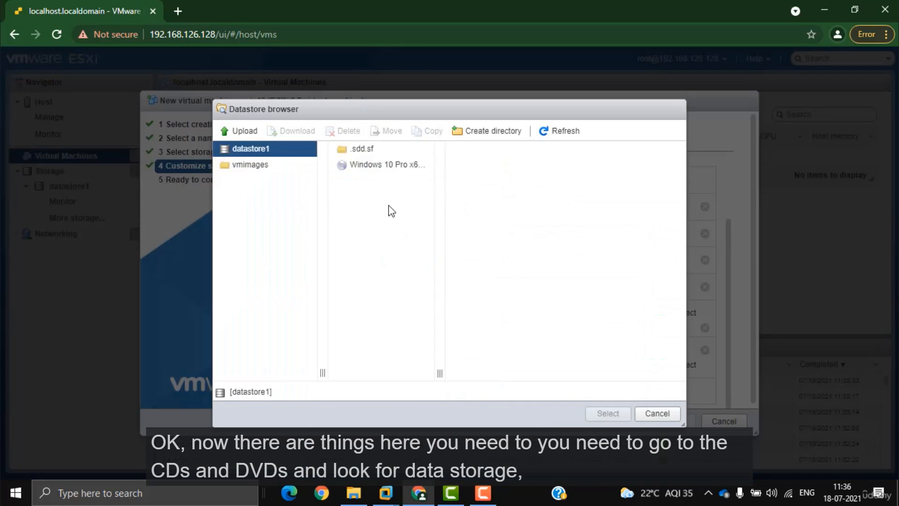
pyautogui.click(398, 164)
pyautogui.click(607, 413)
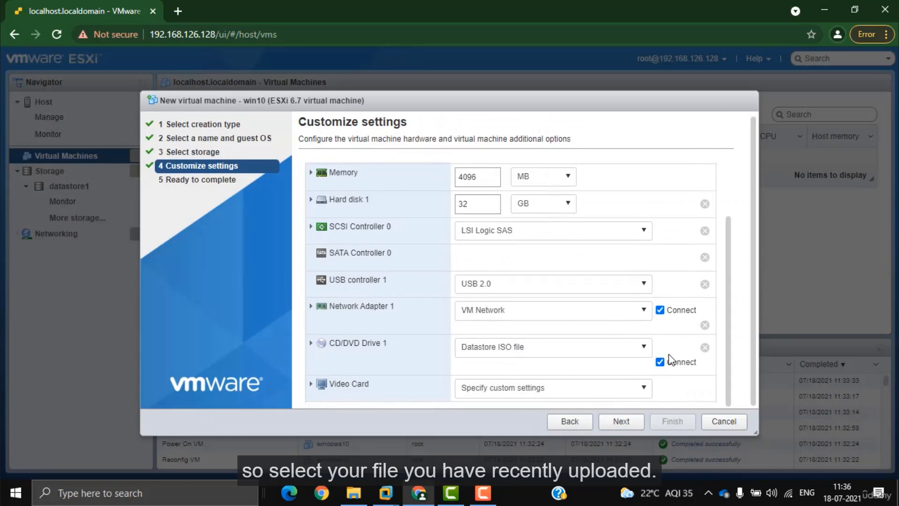
pyautogui.click(311, 343)
pyautogui.scroll(-1, 609, 328)
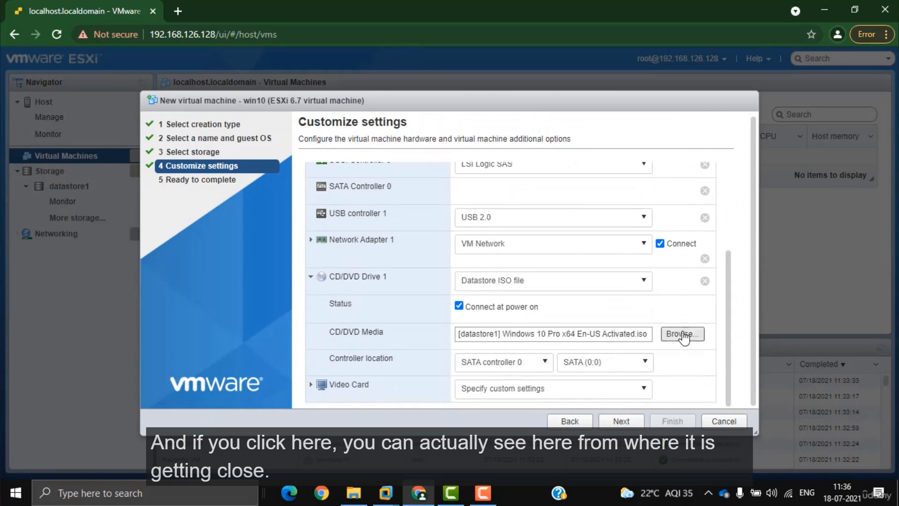
pyautogui.scroll(2, 527, 348)
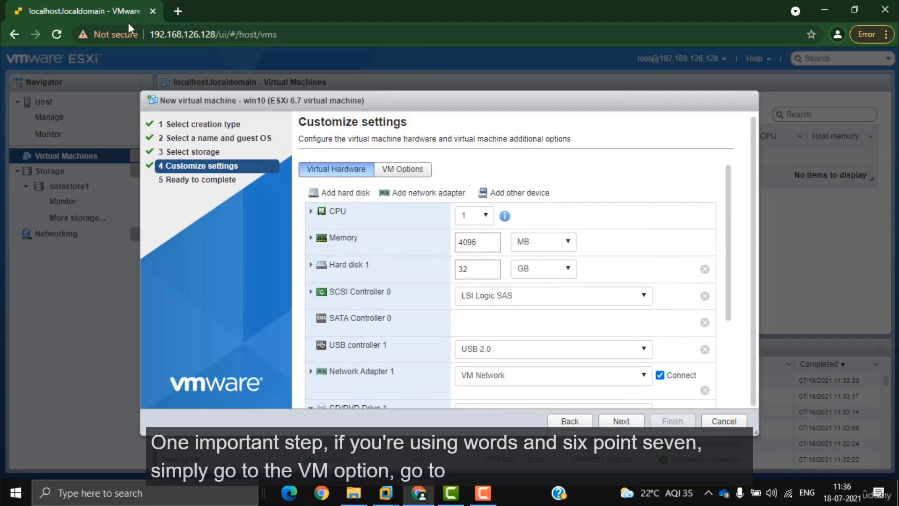
# Step: Change the VM's boot firmware from EFI to BIOS and finish creating win10
pyautogui.click(407, 169)
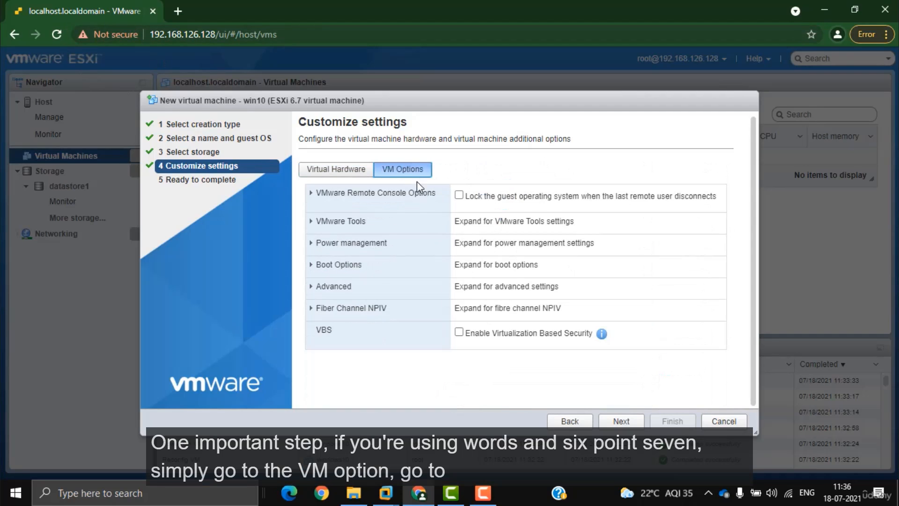
pyautogui.click(381, 275)
pyautogui.click(514, 312)
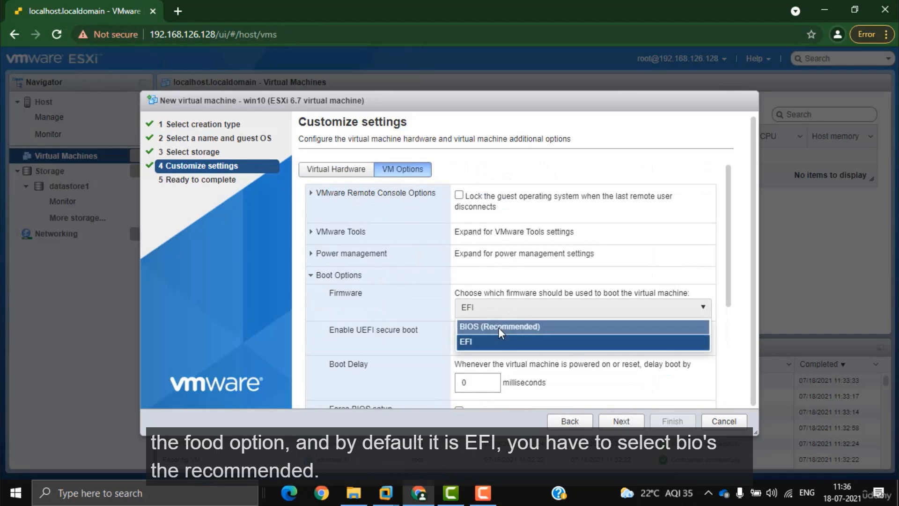
pyautogui.click(498, 327)
pyautogui.click(619, 421)
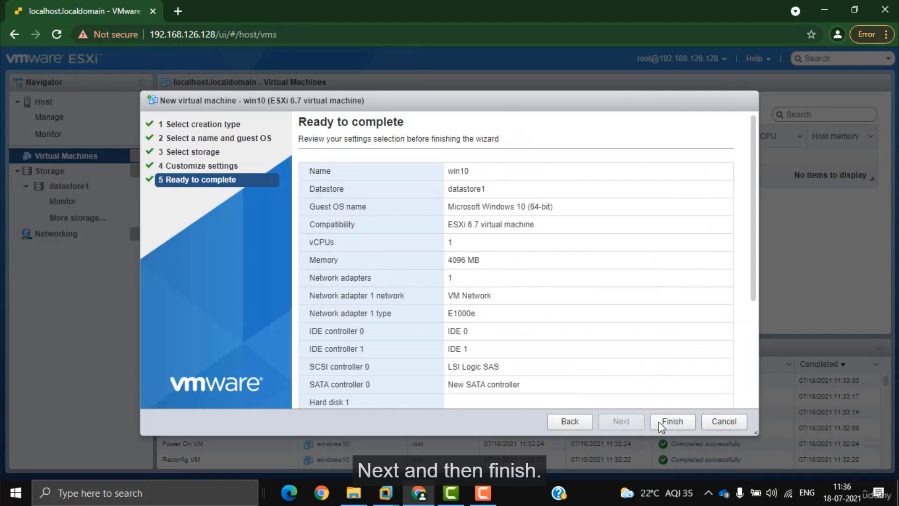
pyautogui.click(673, 421)
# Step: Power on the win10 VM and open its console in a new tab
pyautogui.click(208, 157)
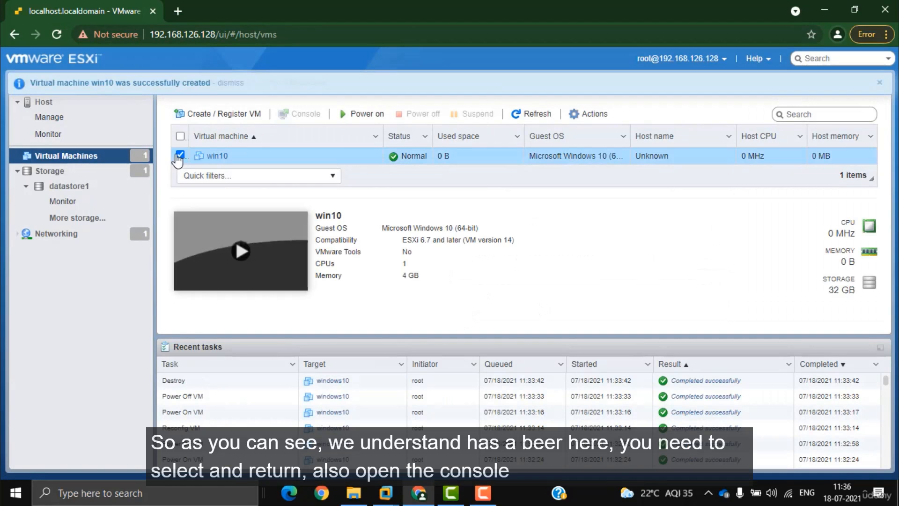
pyautogui.click(365, 113)
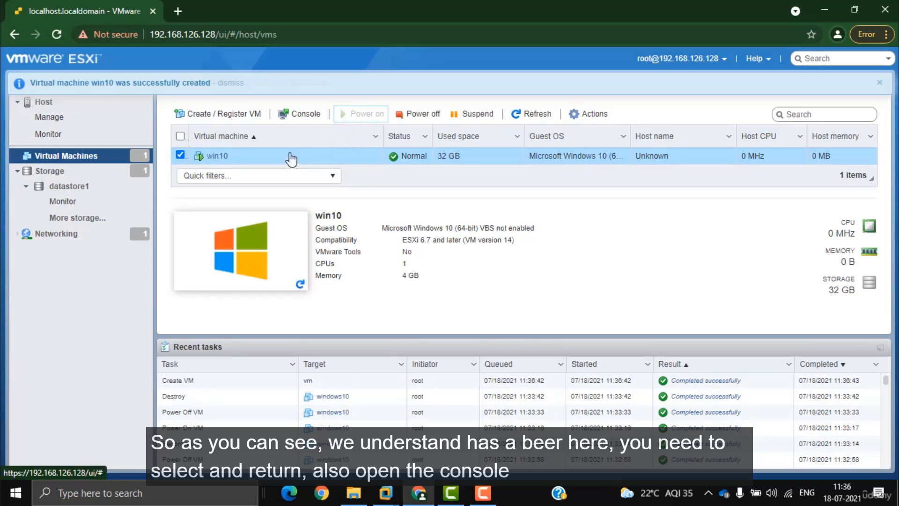
pyautogui.click(304, 114)
pyautogui.click(336, 165)
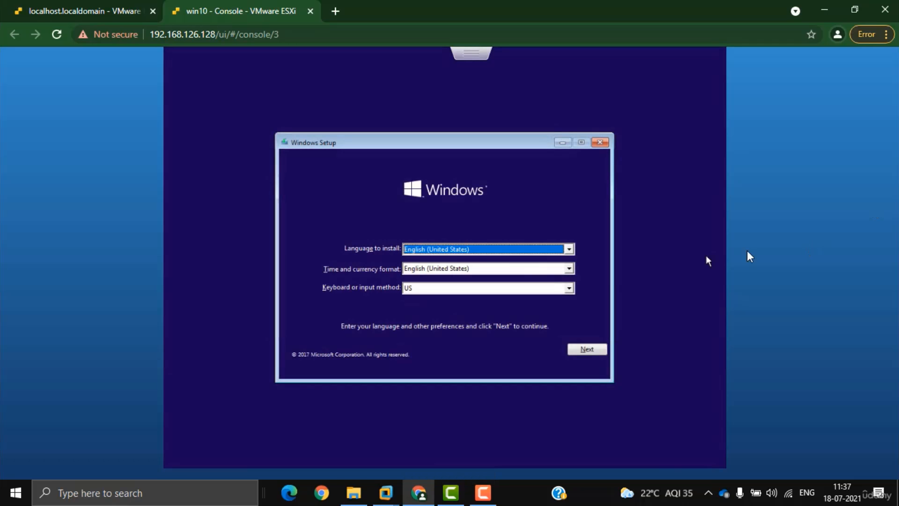
# Step: Start Windows setup, accept the license, and choose a Custom install onto the 32 GB Drive 0
pyautogui.click(579, 349)
pyautogui.click(451, 257)
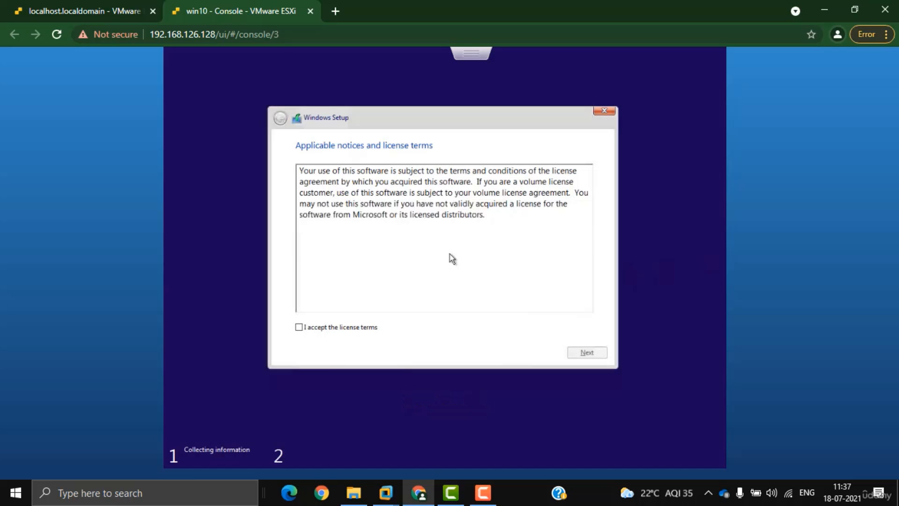
pyautogui.click(344, 329)
pyautogui.click(569, 352)
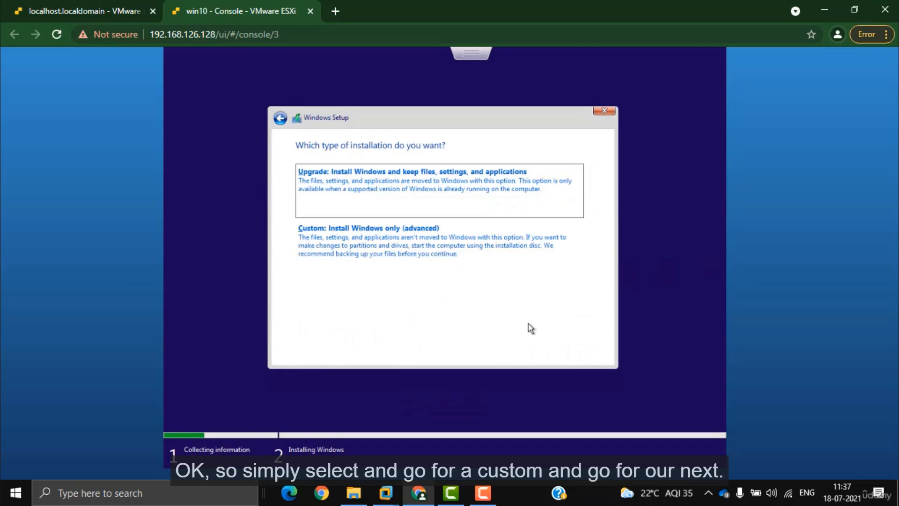
pyautogui.click(434, 271)
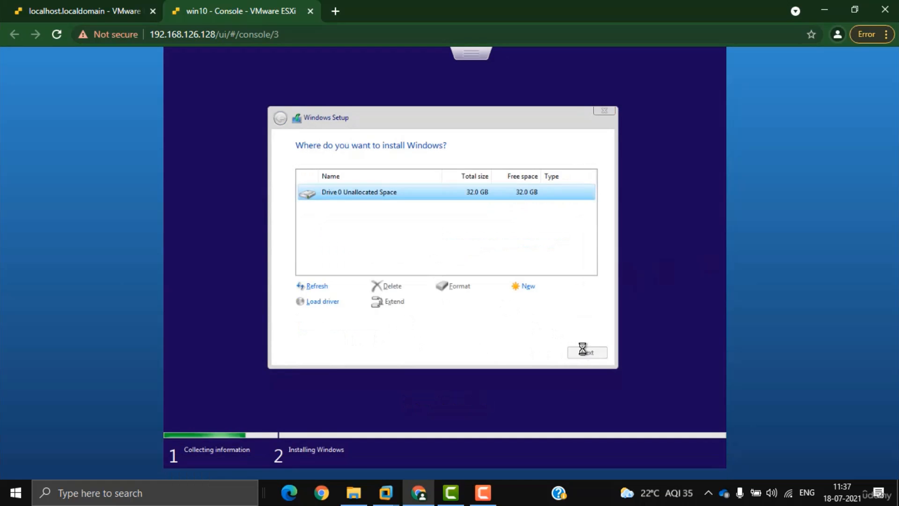
pyautogui.click(585, 352)
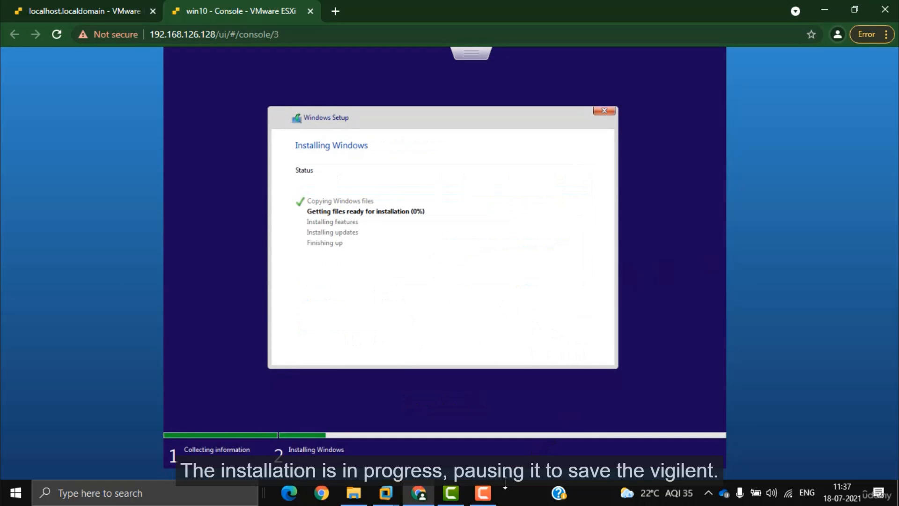
pyautogui.click(505, 489)
# Step: Pick United States region and US keyboard, skip a second layout, and confirm the user name
pyautogui.click(833, 416)
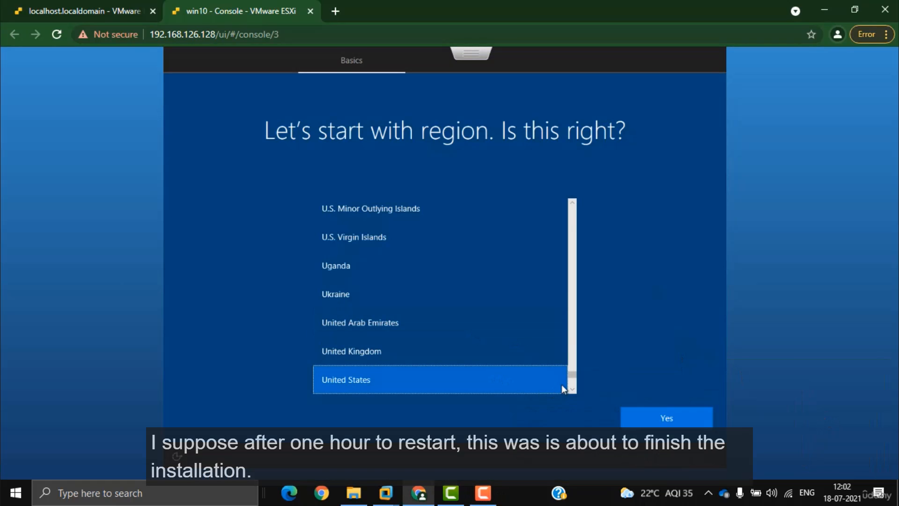
pyautogui.click(654, 419)
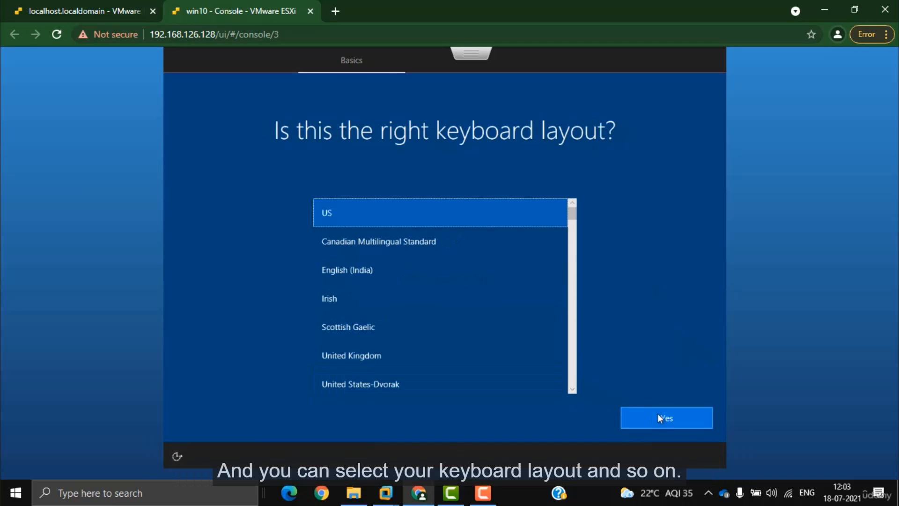
pyautogui.click(658, 417)
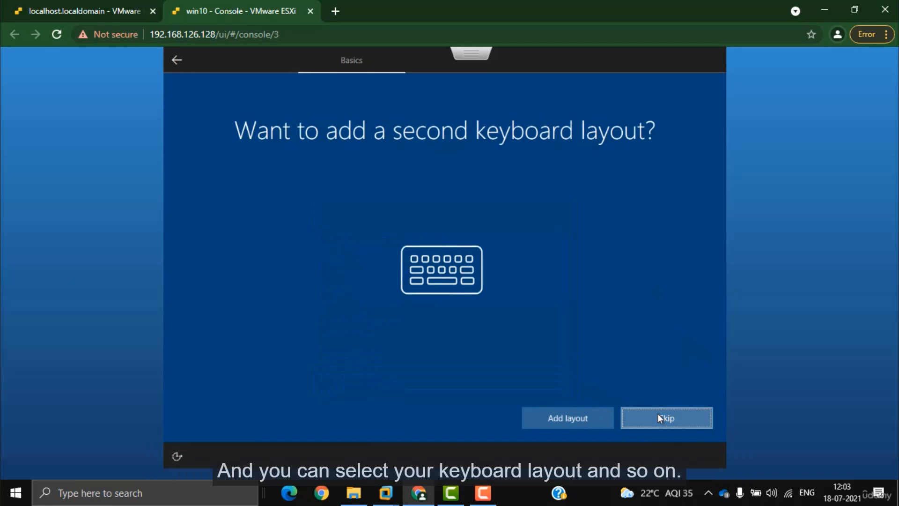
pyautogui.click(670, 416)
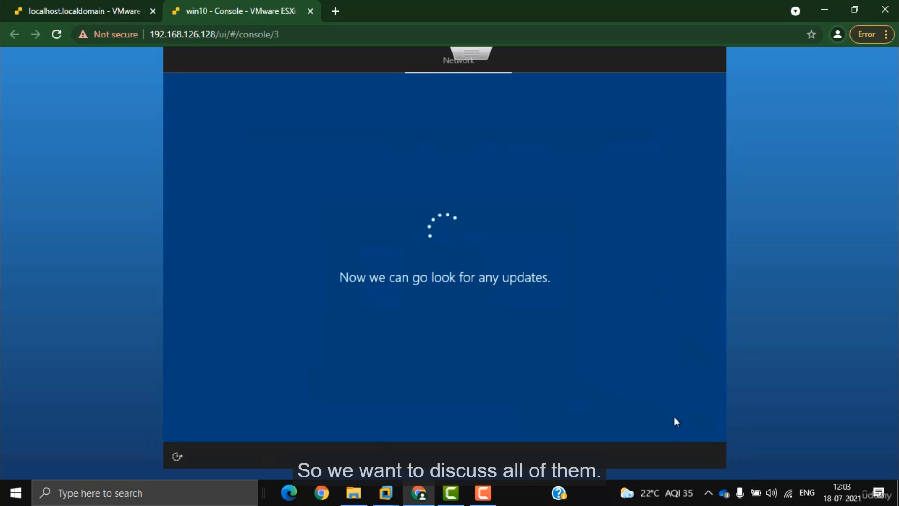
pyautogui.click(134, 6)
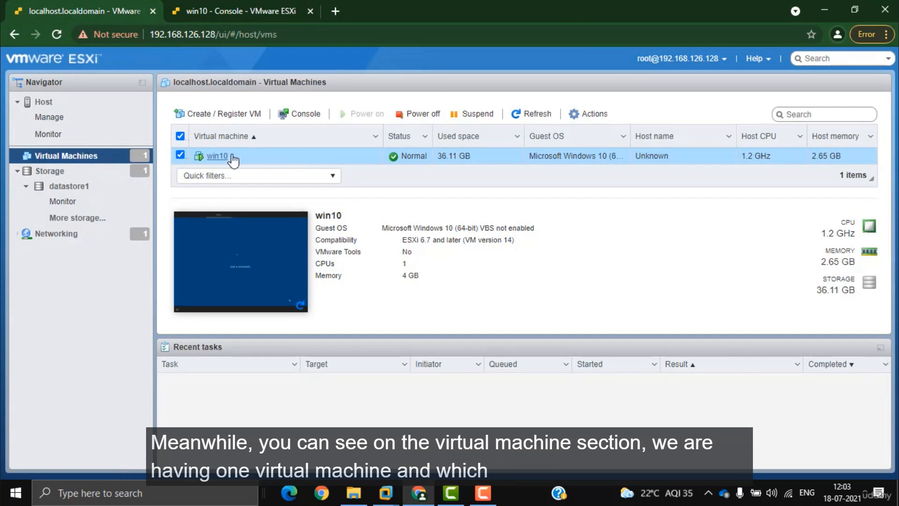
pyautogui.click(209, 7)
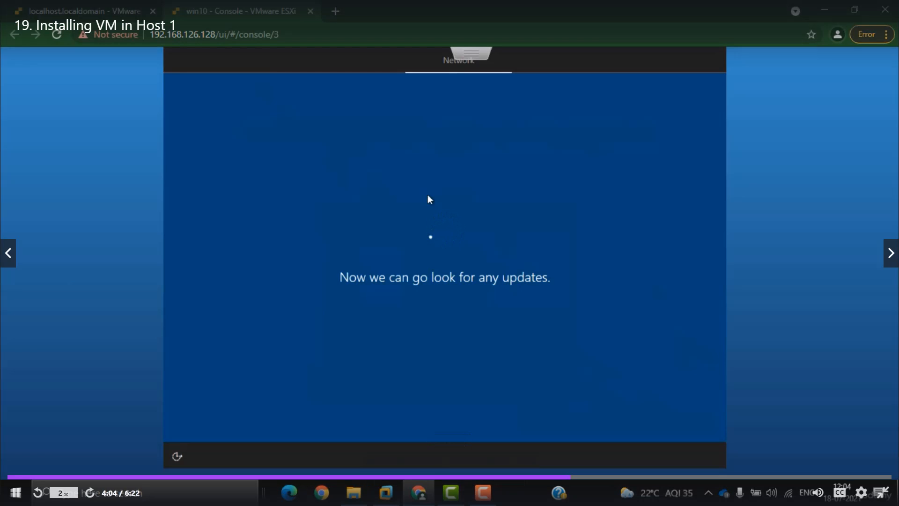
pyautogui.click(483, 492)
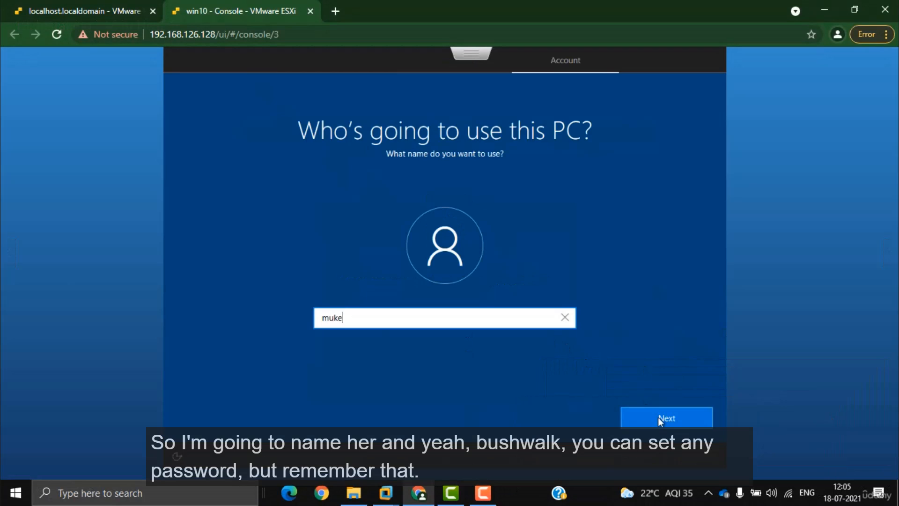
pyautogui.click(659, 418)
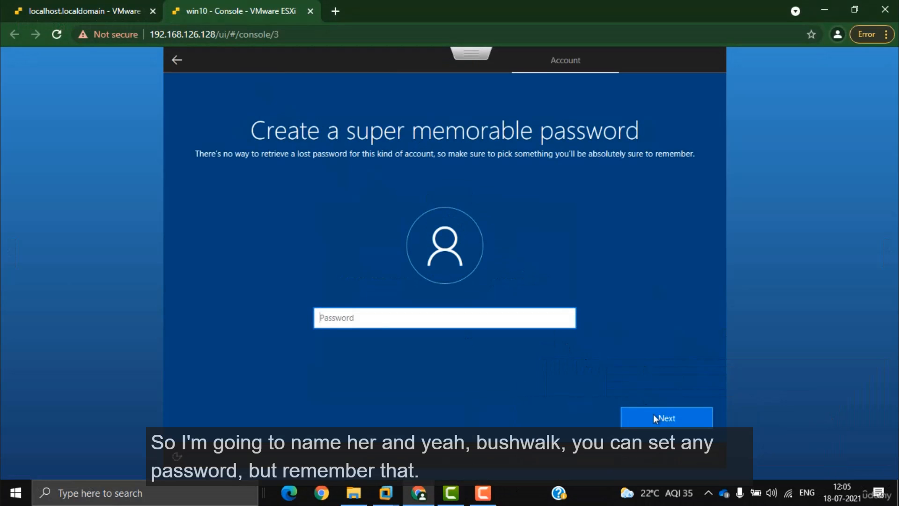
# Step: Enter and confirm the win10 account password, add a hint, then bring VMware Workstation forward
pyautogui.write('•••••')
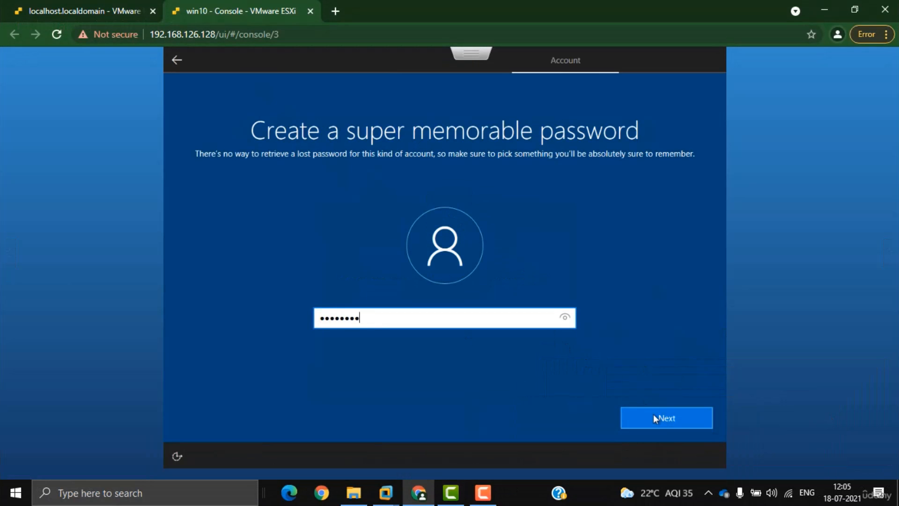
pyautogui.click(653, 414)
pyautogui.write('•••')
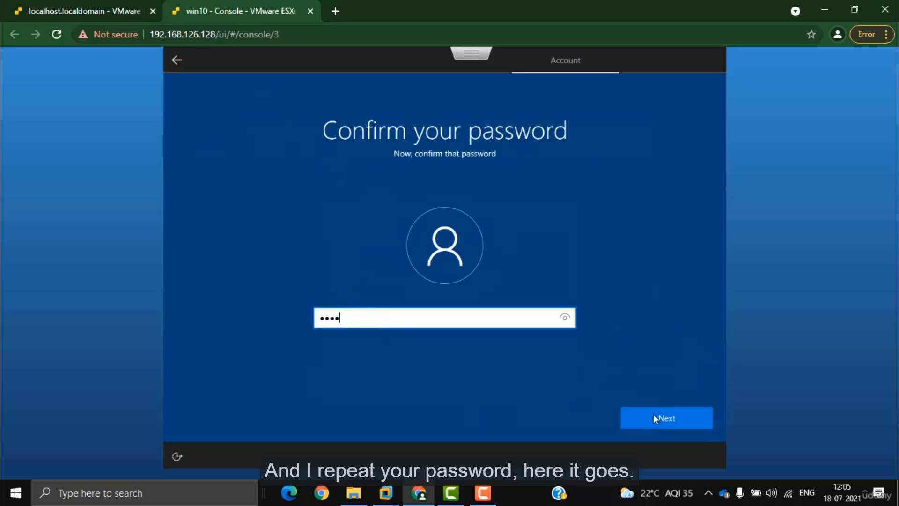
pyautogui.write('•••••')
pyautogui.click(653, 414)
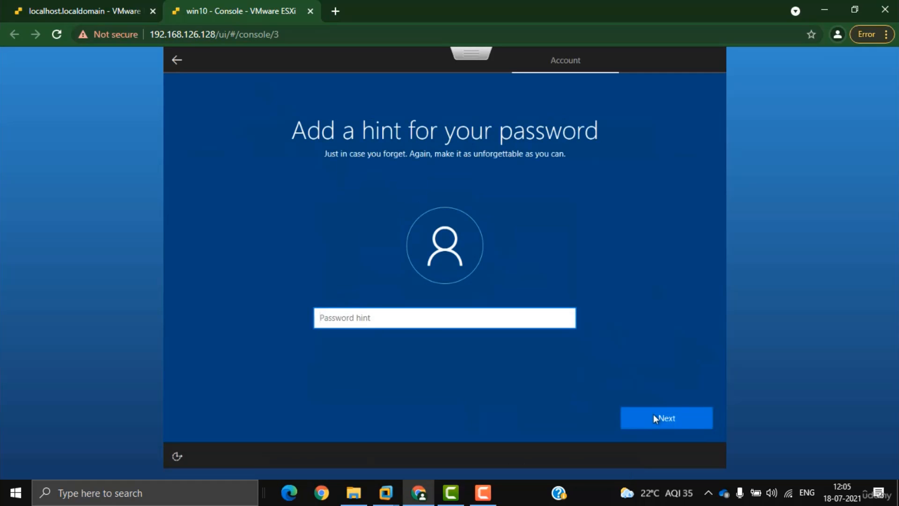
pyautogui.write('a')
pyautogui.click(653, 414)
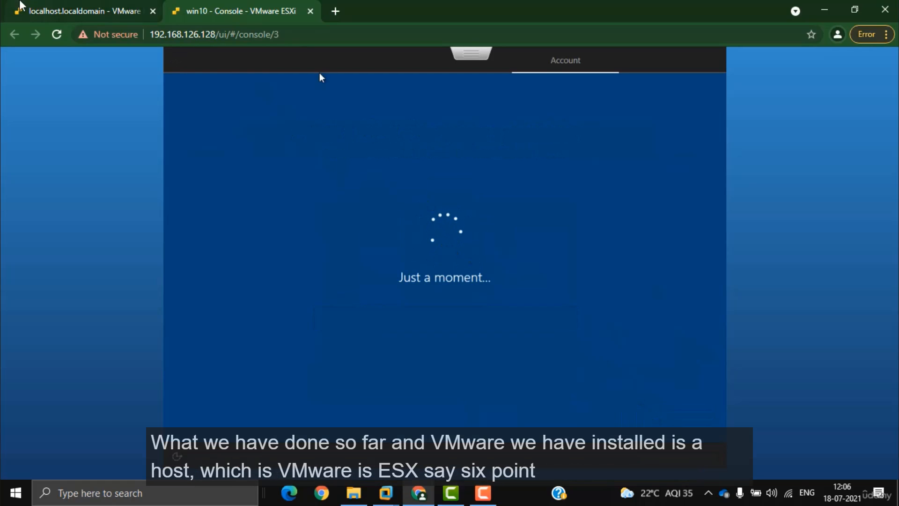
pyautogui.moveTo(386, 493)
pyautogui.click(372, 415)
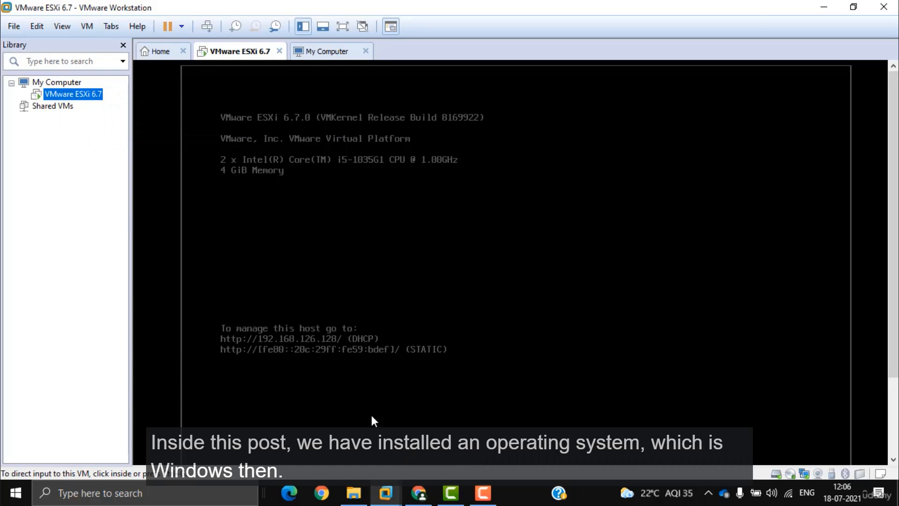
# Step: Rename the VMware ESXi 6.7 virtual machine to Host1 and return to its console
pyautogui.rightClick(68, 93)
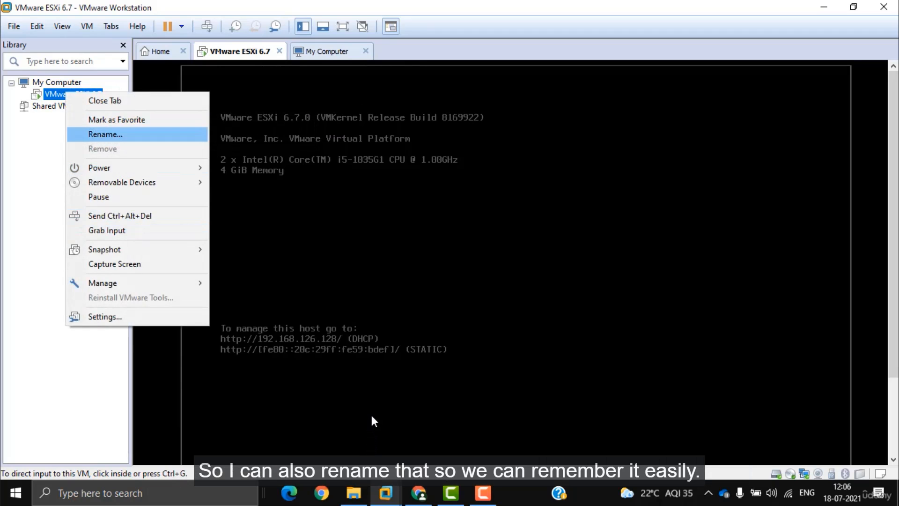
pyautogui.press('Return')
pyautogui.write('H')
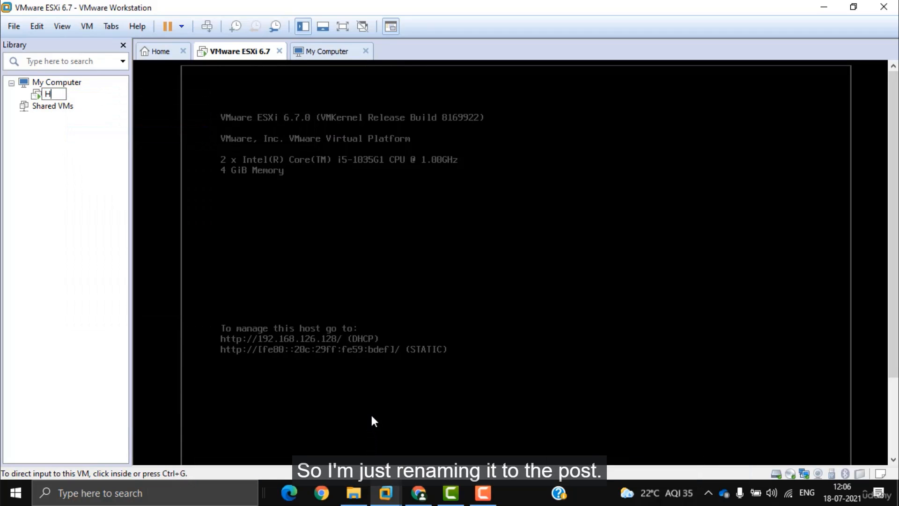
pyautogui.write('ost1')
pyautogui.press('Return')
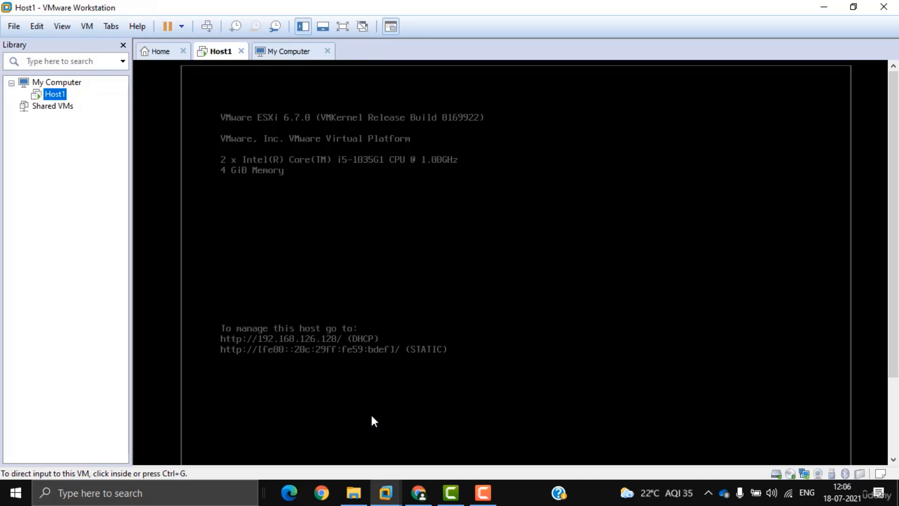
pyautogui.press('Up')
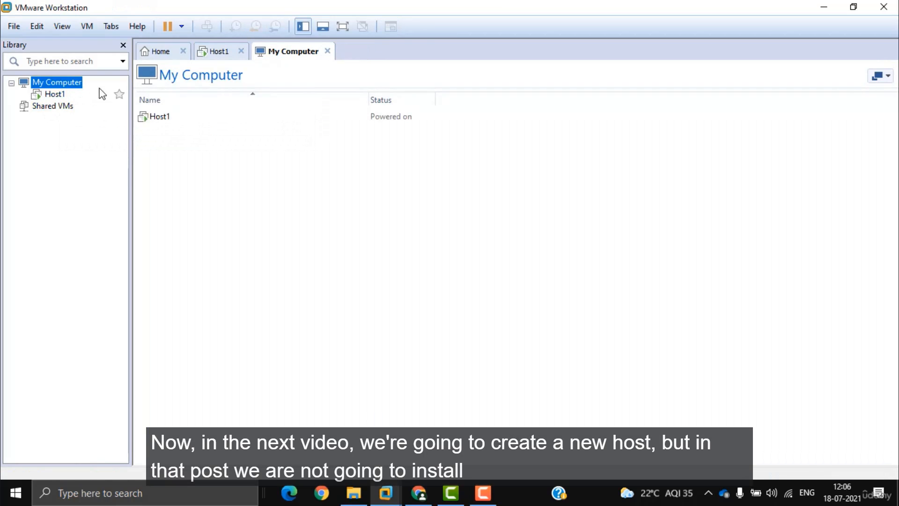
pyautogui.click(53, 95)
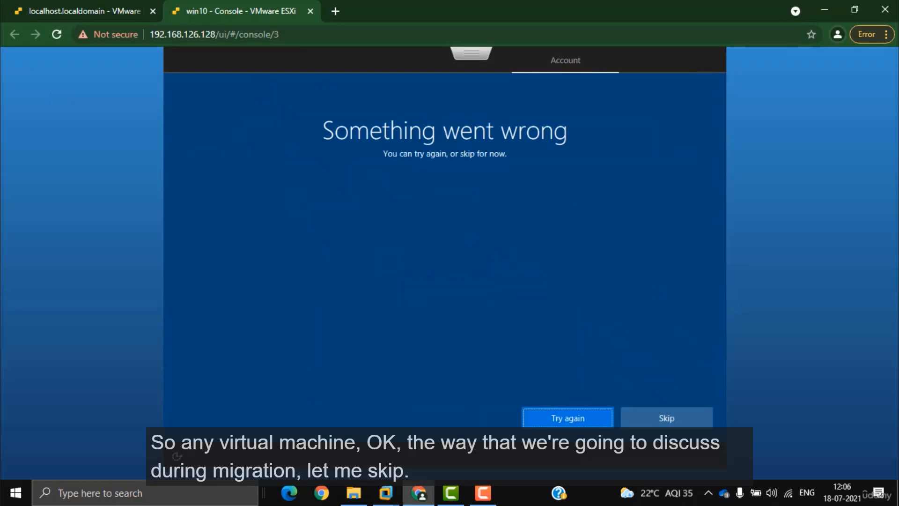
# Step: Finish win10 setup: skip account sign-in, decline Cortana, accept privacy, keep PC undiscoverable
pyautogui.click(666, 422)
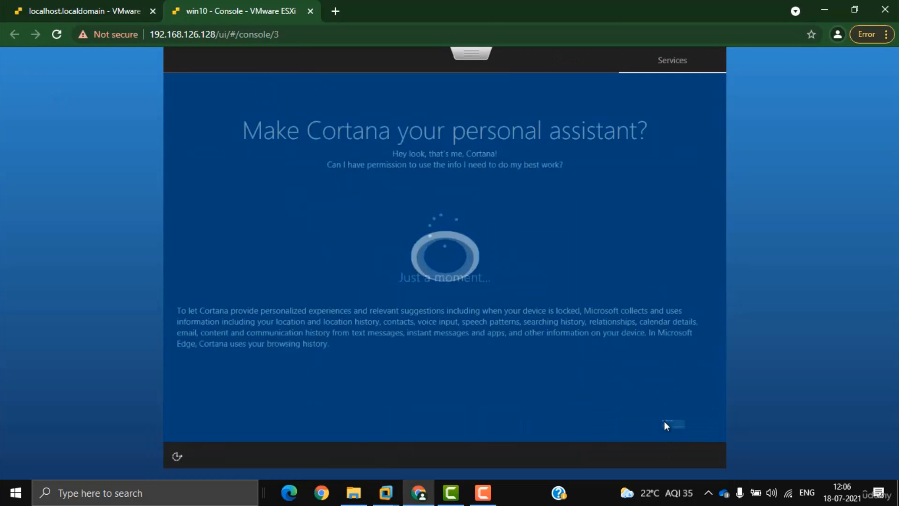
pyautogui.click(591, 420)
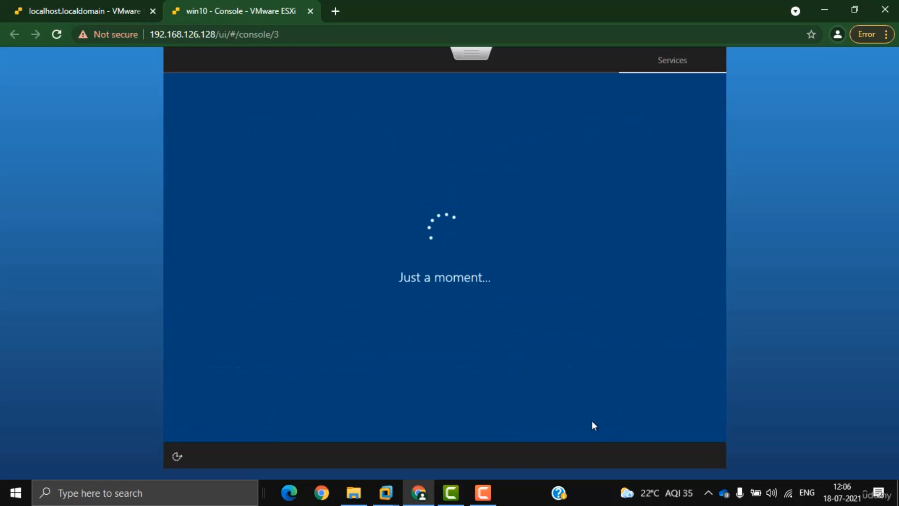
pyautogui.click(648, 419)
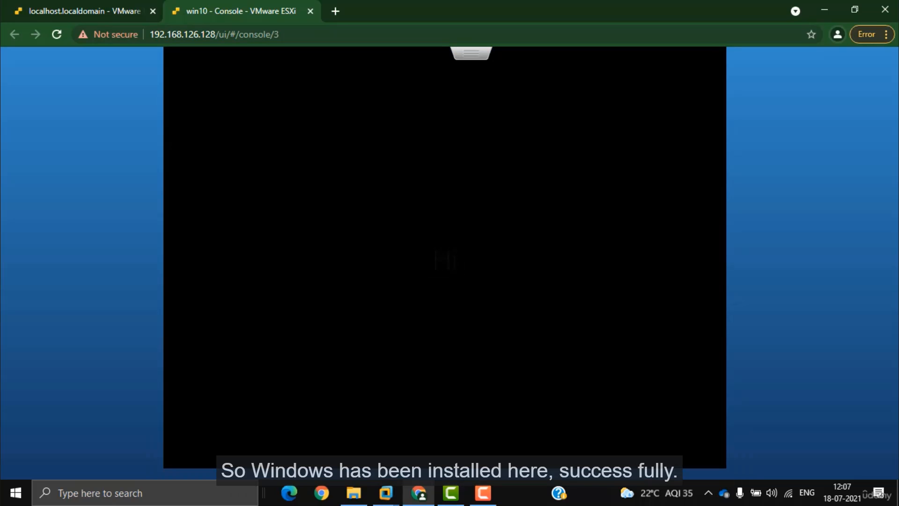
pyautogui.click(483, 493)
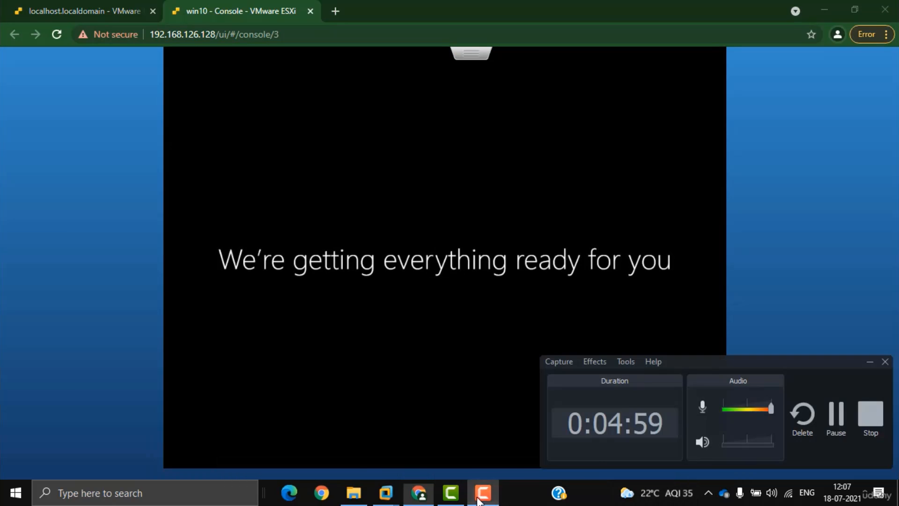
pyautogui.click(833, 415)
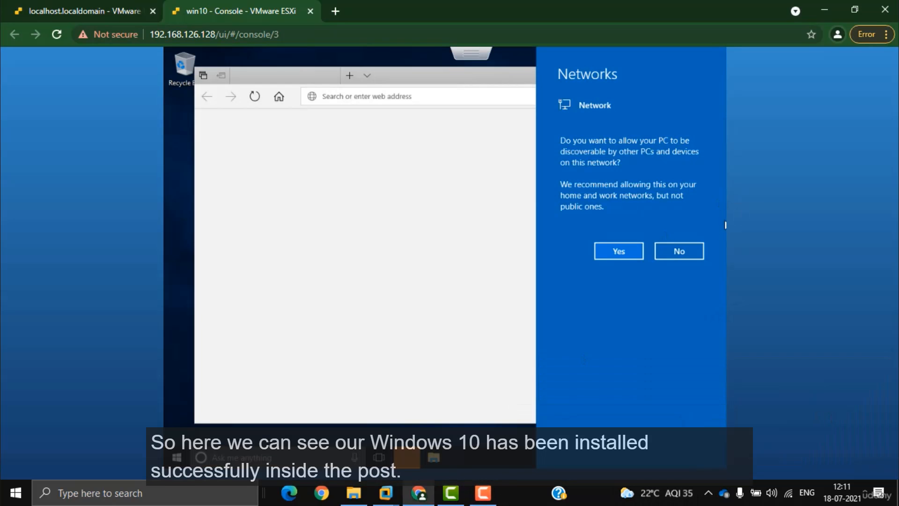
pyautogui.click(677, 250)
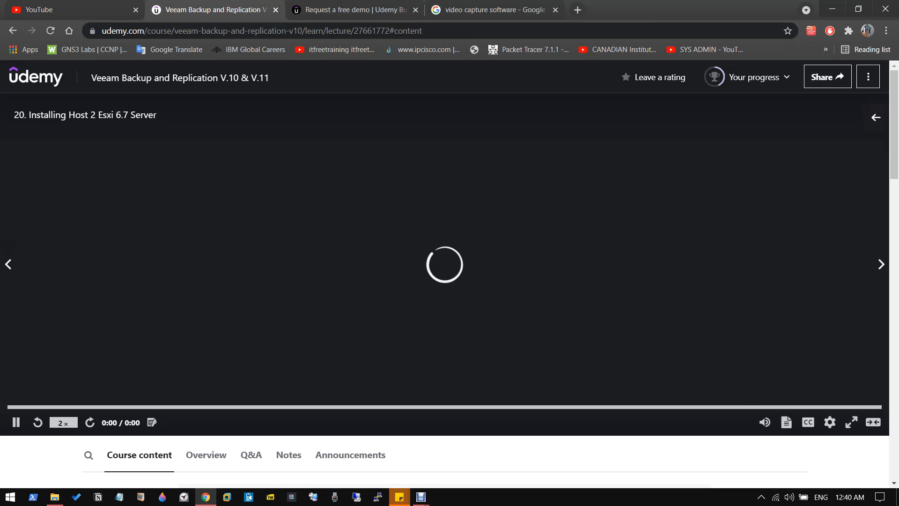
pyautogui.scroll(-10, 449, 275)
# Step: Play the lecture video full screen, then bring the ESXi Host Client browser forward
pyautogui.scroll(-9, 450, 274)
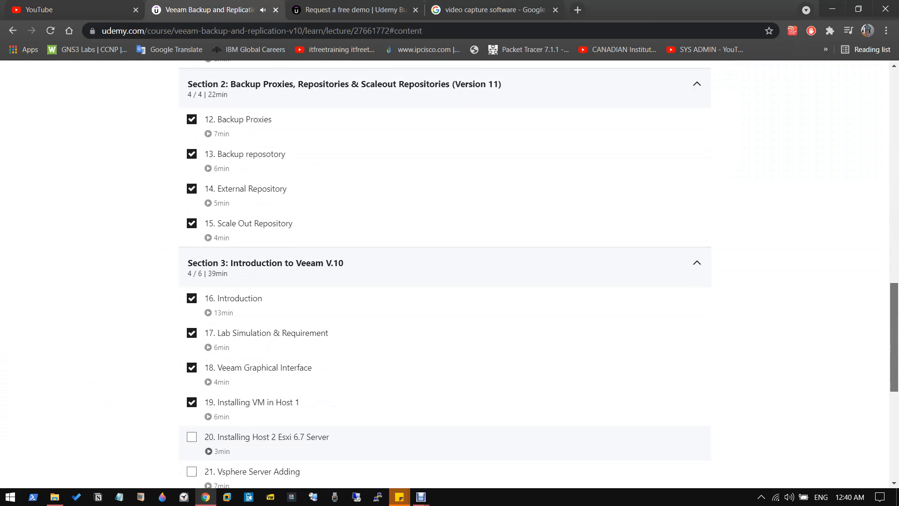
pyautogui.scroll(20, 394, 376)
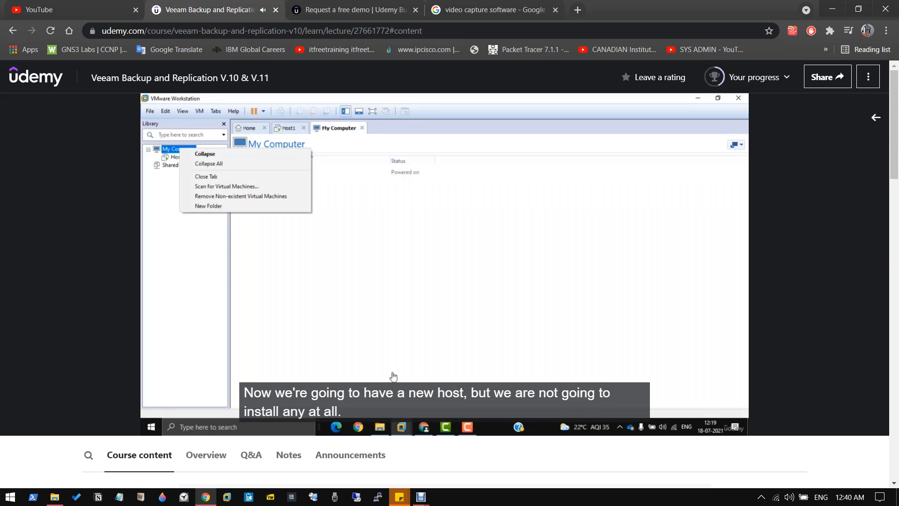
pyautogui.click(876, 408)
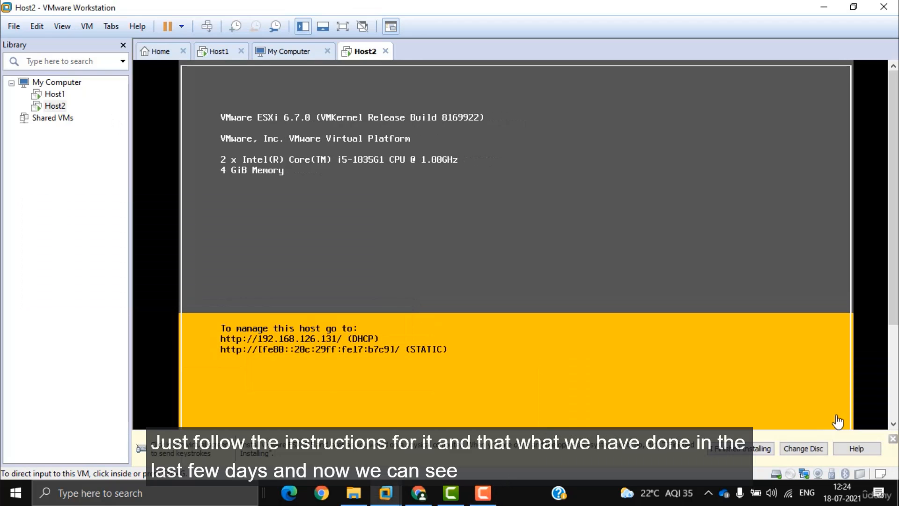
pyautogui.click(418, 493)
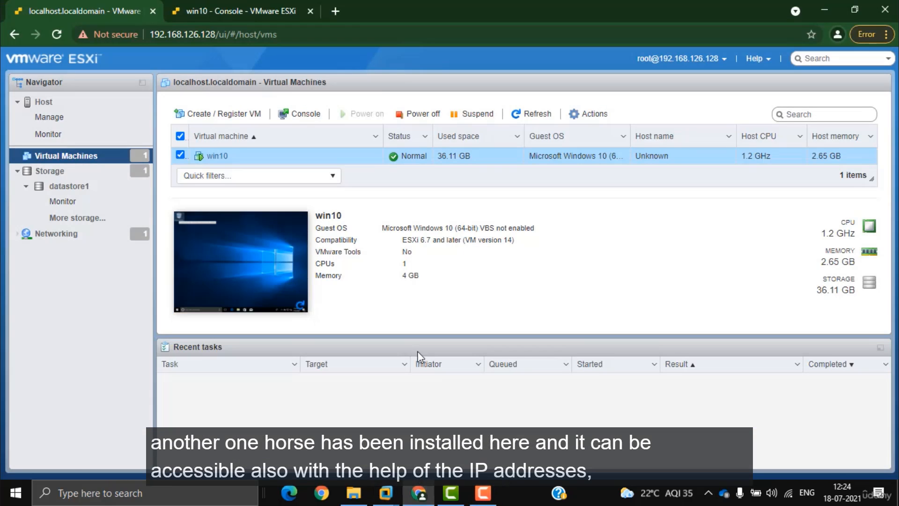
# Step: Load the second ESXi host at 192.168.126.131 in a new browser tab
pyautogui.moveTo(410, 16); pyautogui.dragTo(787, 91)
pyautogui.click(786, 91)
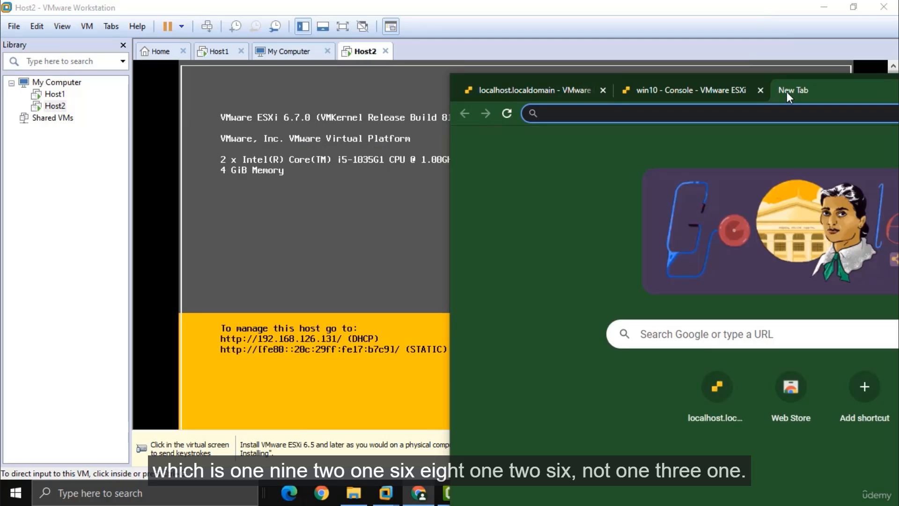
pyautogui.write('192.168.126.14')
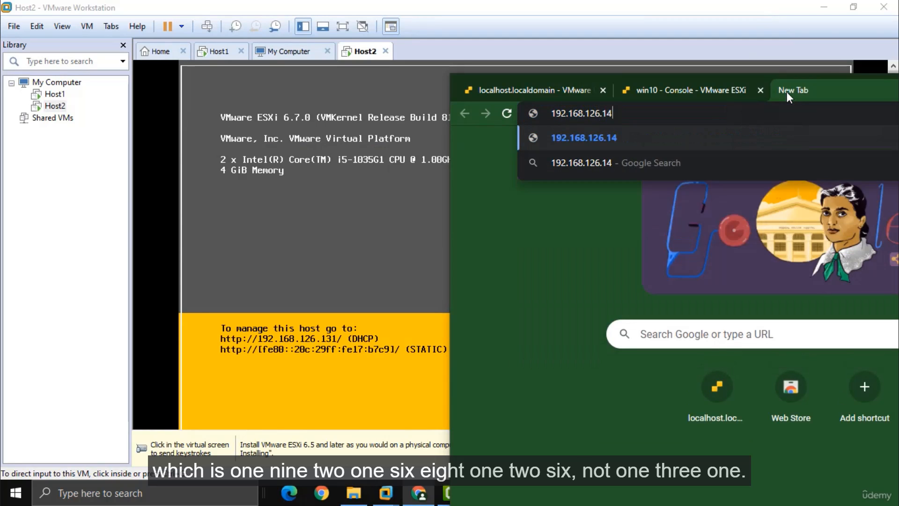
pyautogui.press('BackSpace')
pyautogui.write('31')
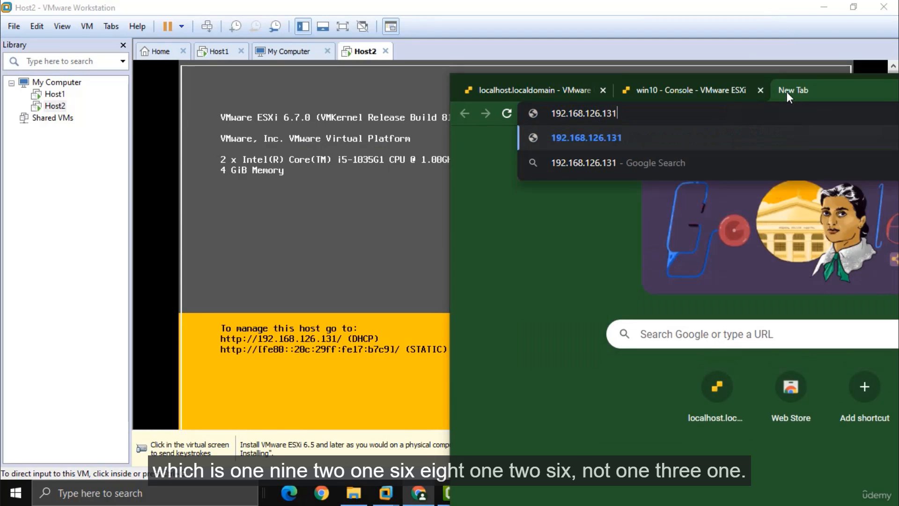
pyautogui.press('Return')
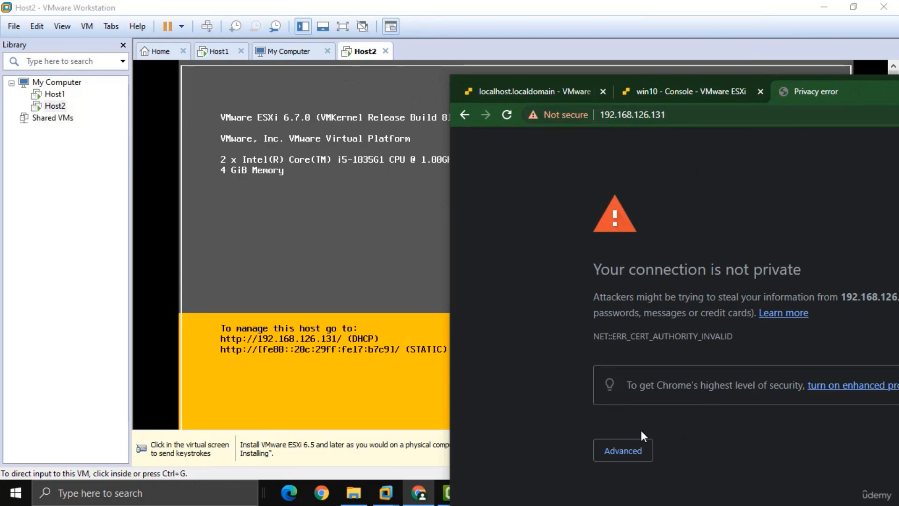
# Step: Bypass the certificate warning and log in to the host as root
pyautogui.click(624, 449)
pyautogui.scroll(-2, 646, 449)
pyautogui.click(660, 494)
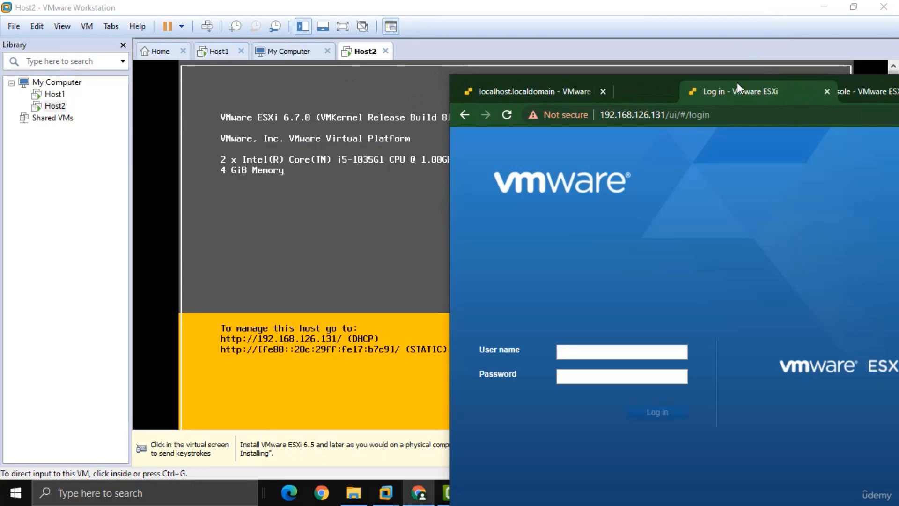
pyautogui.click(589, 354)
pyautogui.write('root')
pyautogui.press('Tab')
pyautogui.write('P')
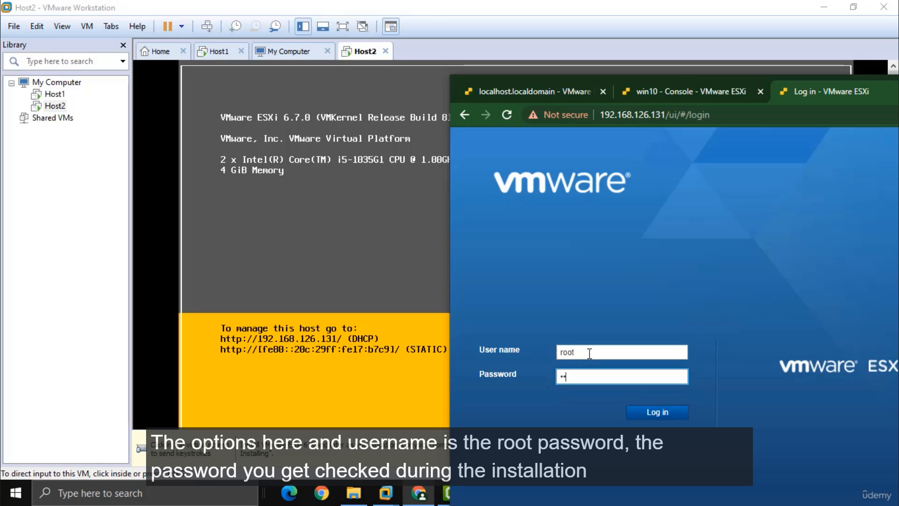
pyautogui.click(671, 412)
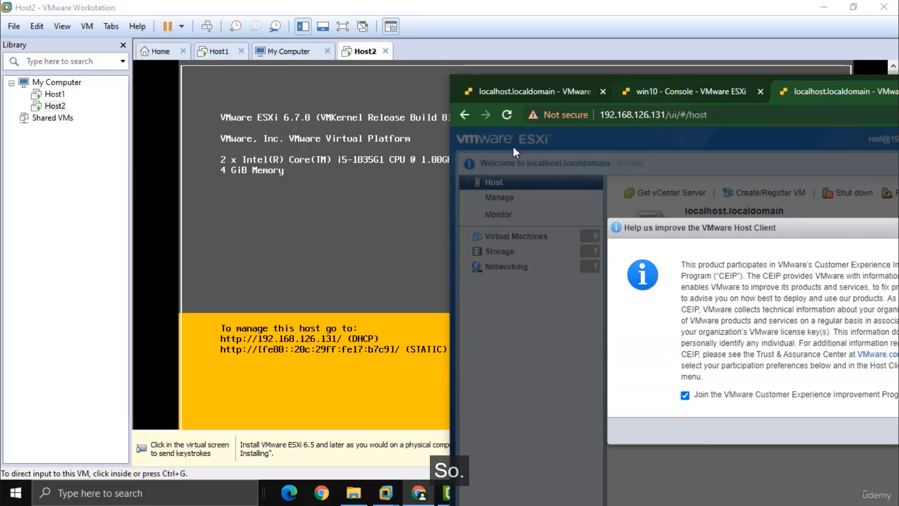
# Step: Dismiss the CEIP prompt and confirm the second host lists no virtual machines
pyautogui.moveTo(451, 406); pyautogui.dragTo(229, 406)
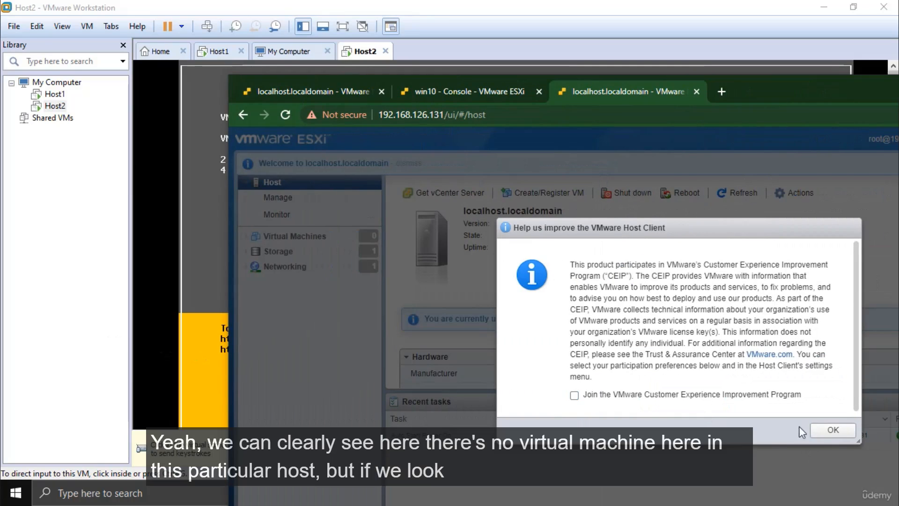
pyautogui.click(833, 429)
pyautogui.click(302, 239)
pyautogui.click(310, 92)
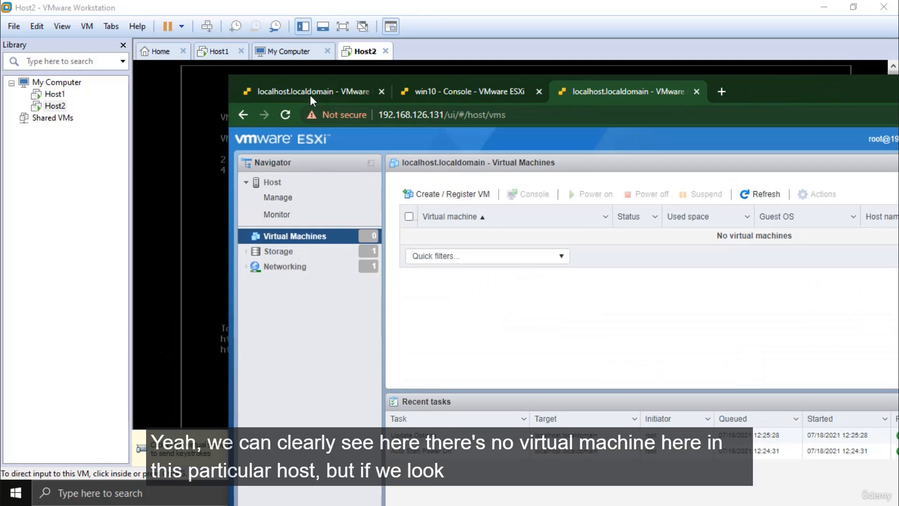
pyautogui.click(628, 91)
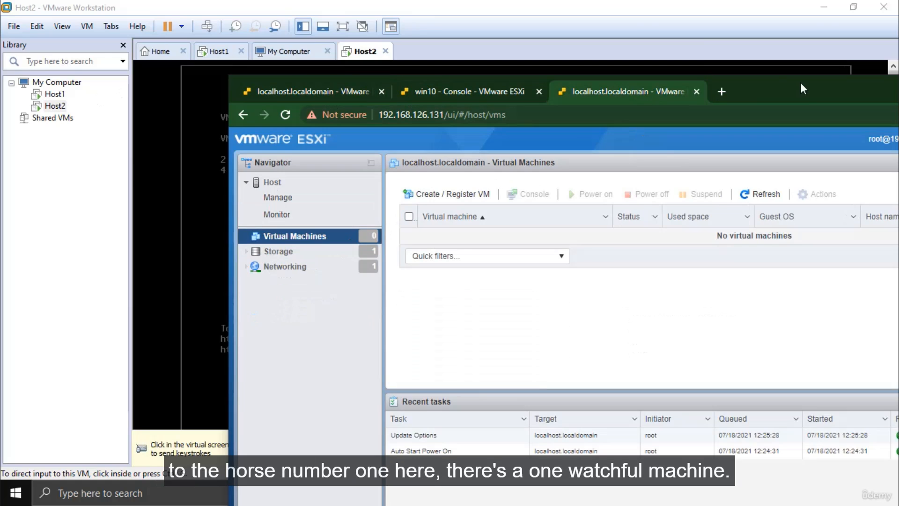
pyautogui.moveTo(799, 83); pyautogui.dragTo(560, 1)
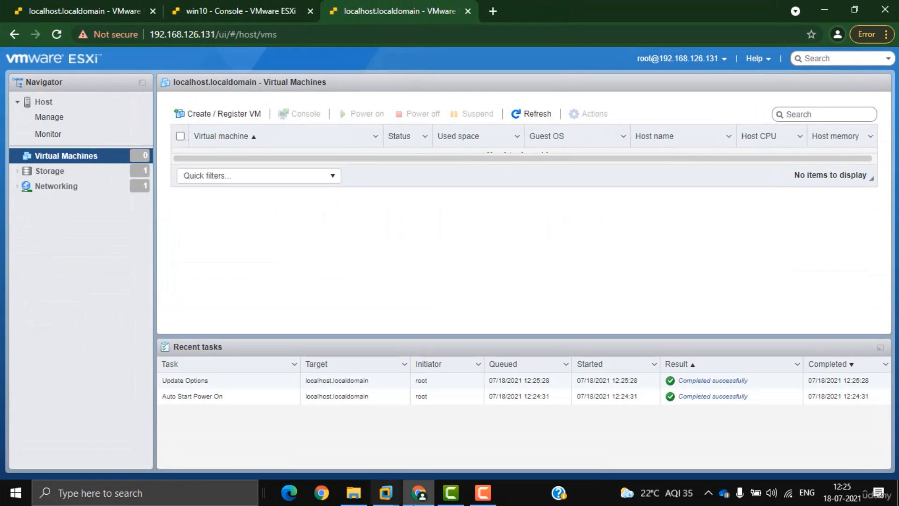
pyautogui.moveTo(386, 492)
pyautogui.click(376, 428)
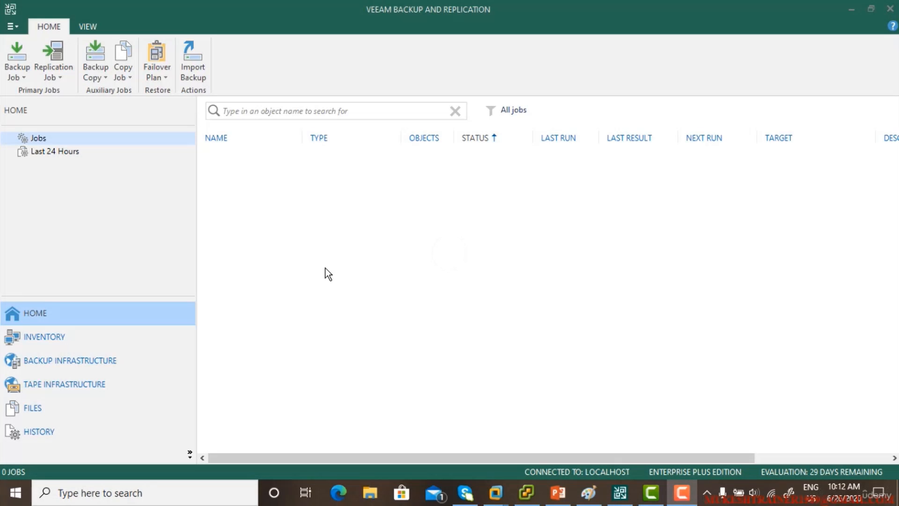
# Step: From Inventory > Virtual Infrastructure, choose Add Server > VMware vSphere > vSphere
pyautogui.click(78, 345)
pyautogui.click(81, 362)
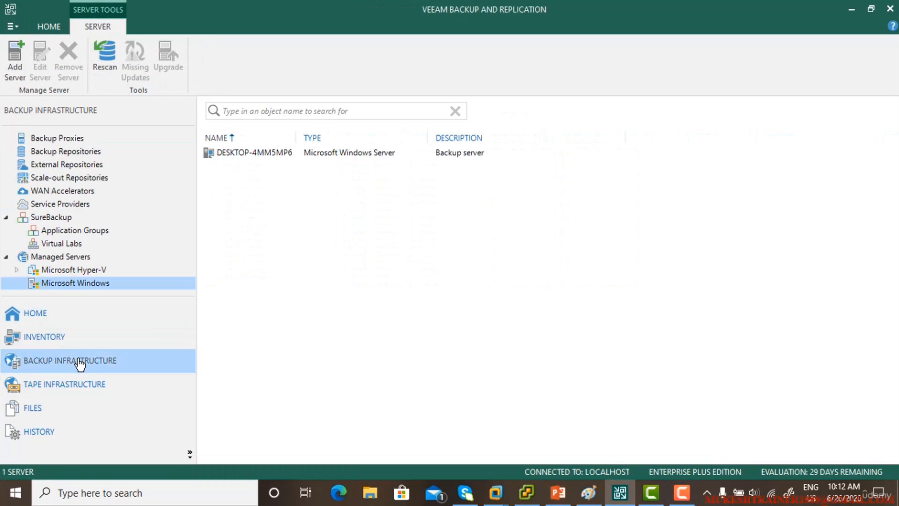
pyautogui.click(60, 339)
pyautogui.click(69, 139)
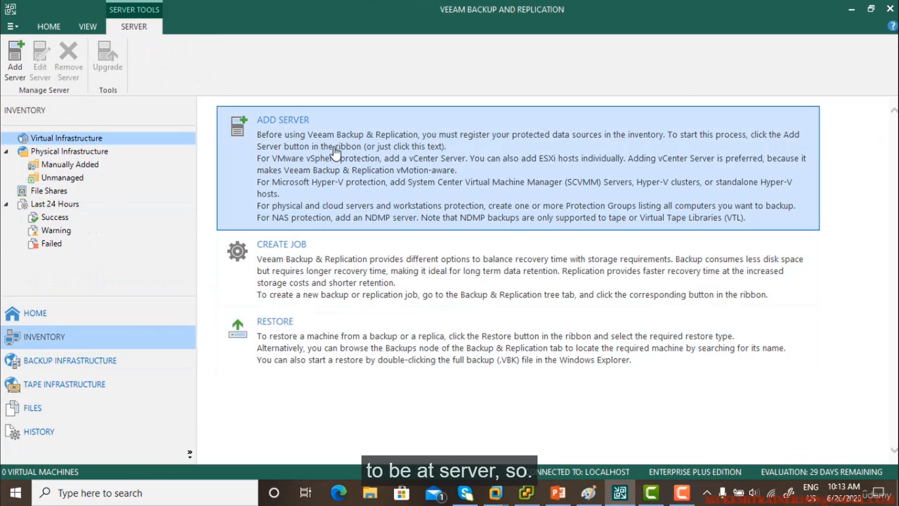
pyautogui.click(335, 153)
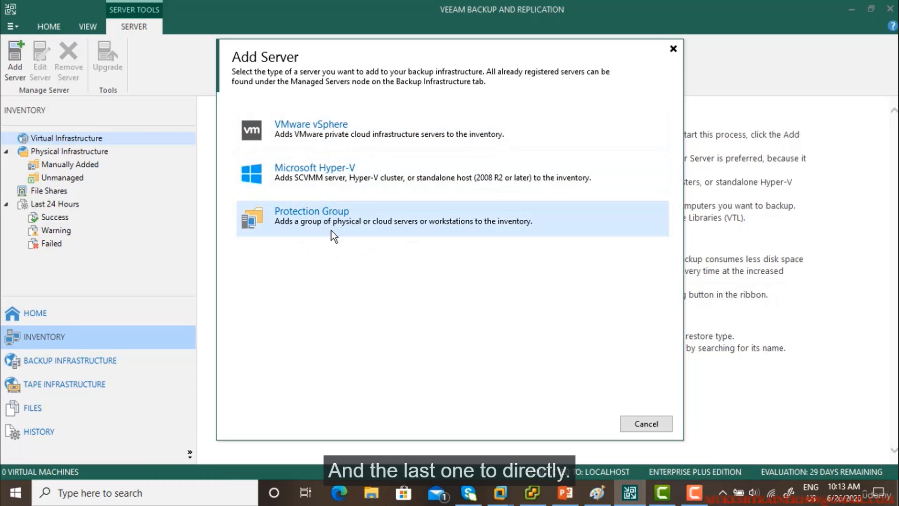
pyautogui.click(392, 131)
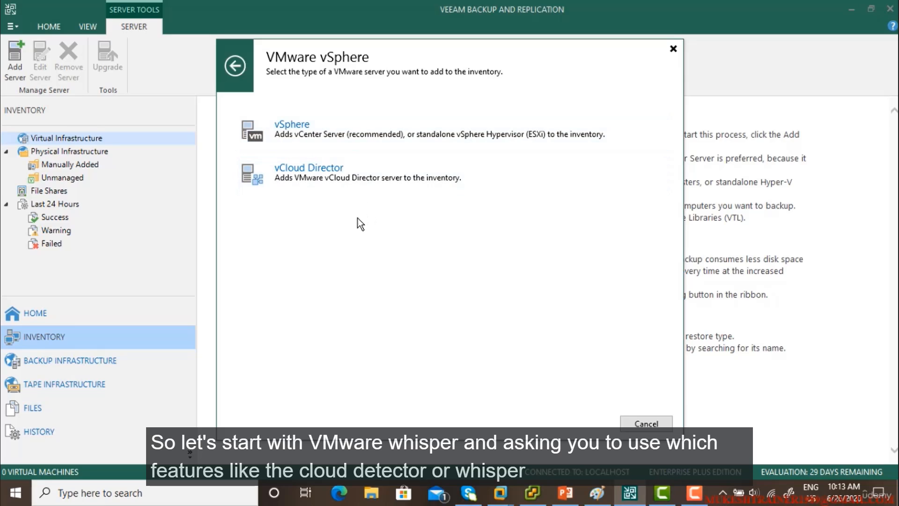
pyautogui.click(356, 130)
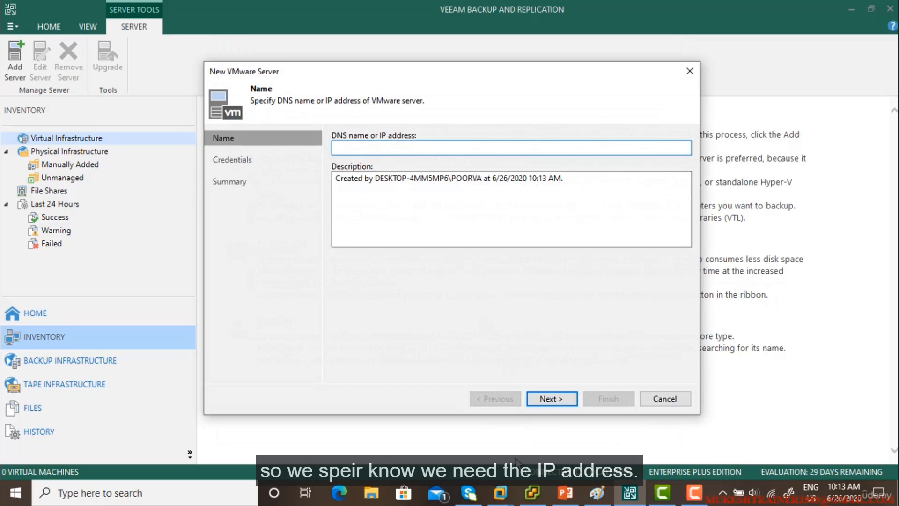
pyautogui.moveTo(505, 492)
pyautogui.click(467, 415)
# Step: Enter host address 192.168.60.132, read from esxi host 1's console, in the wizard
pyautogui.click(60, 94)
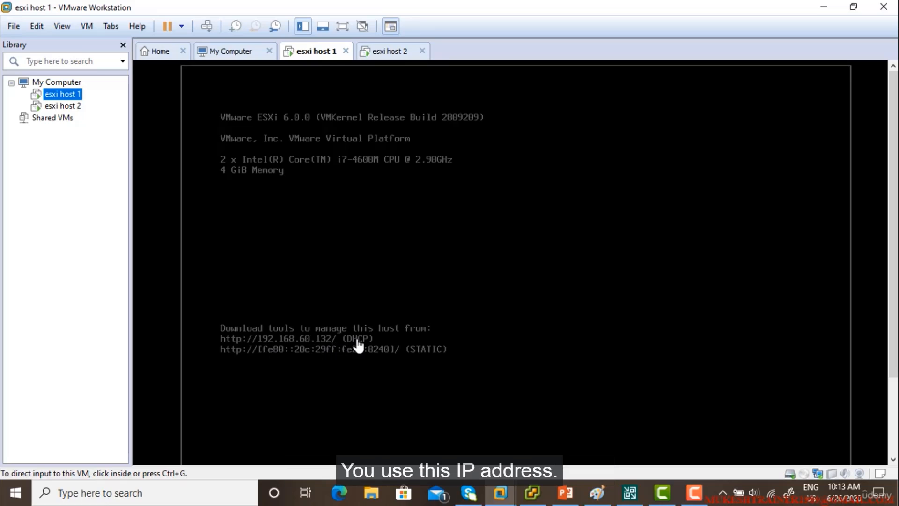
pyautogui.click(630, 493)
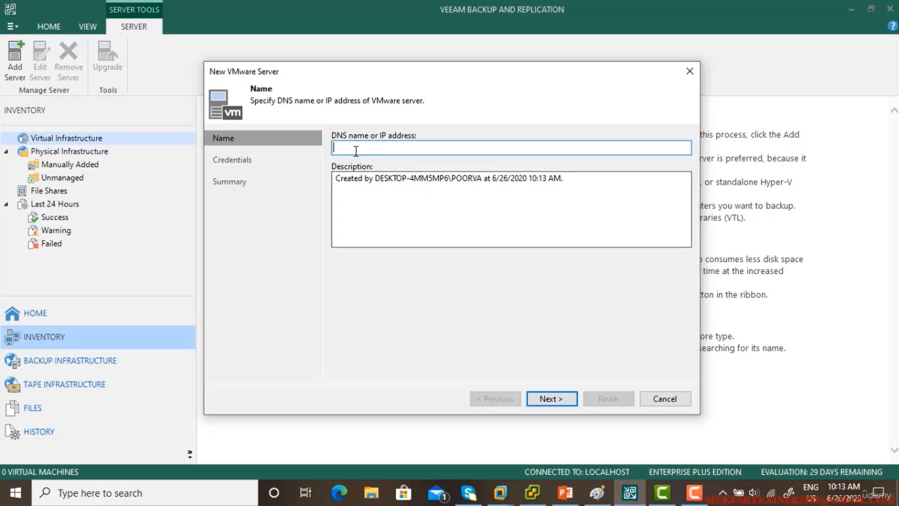
pyautogui.write('192.168.60.132')
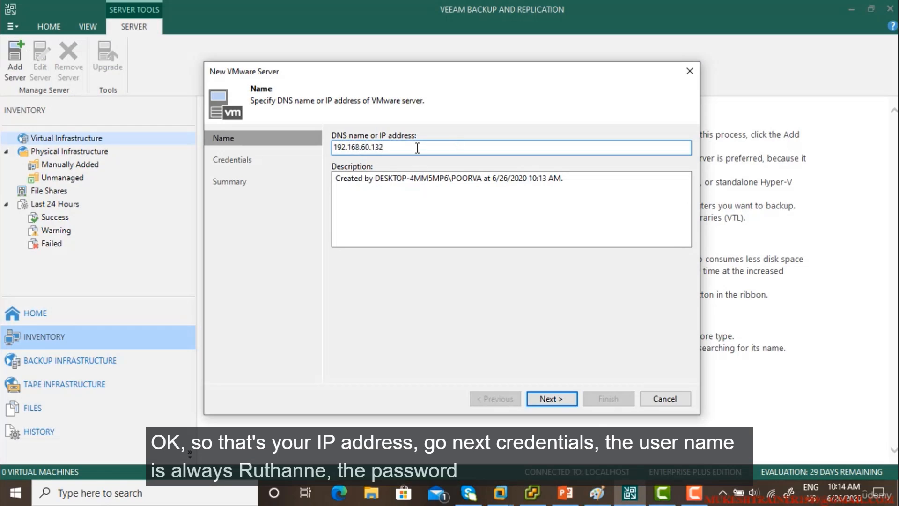
pyautogui.doubleClick(357, 151)
pyautogui.click(552, 398)
pyautogui.click(656, 173)
pyautogui.write('ROOT')
pyautogui.press('Tab')
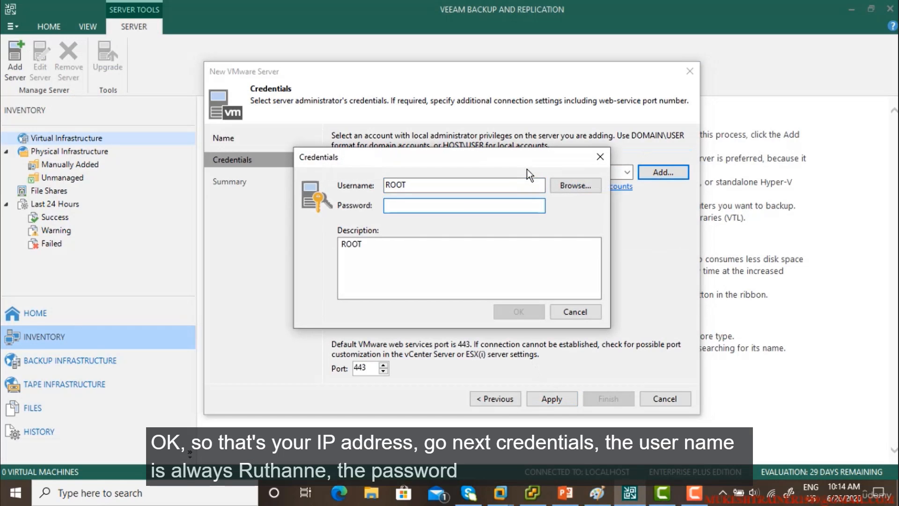
pyautogui.write('********')
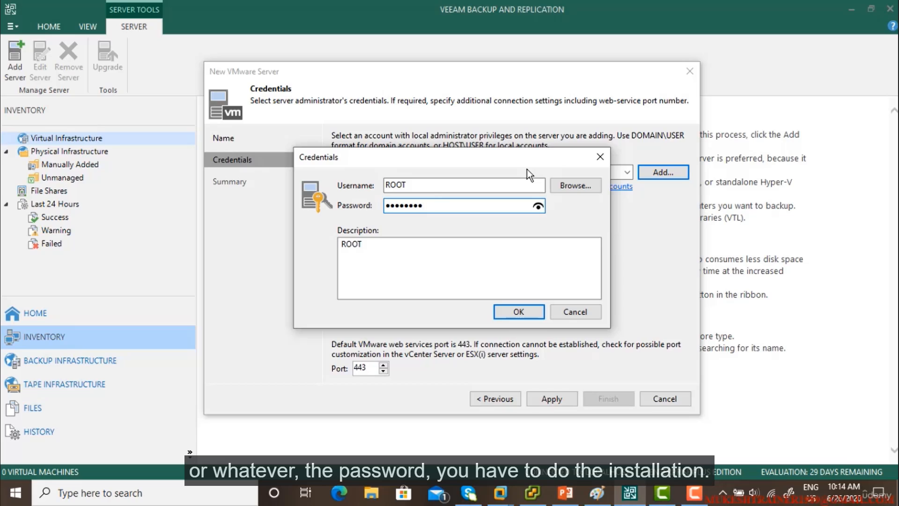
pyautogui.click(508, 311)
pyautogui.click(552, 400)
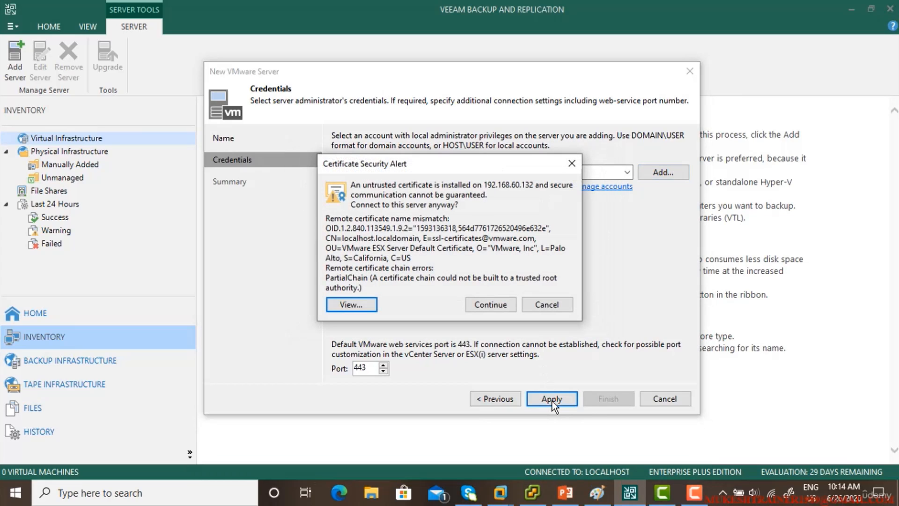
pyautogui.click(486, 304)
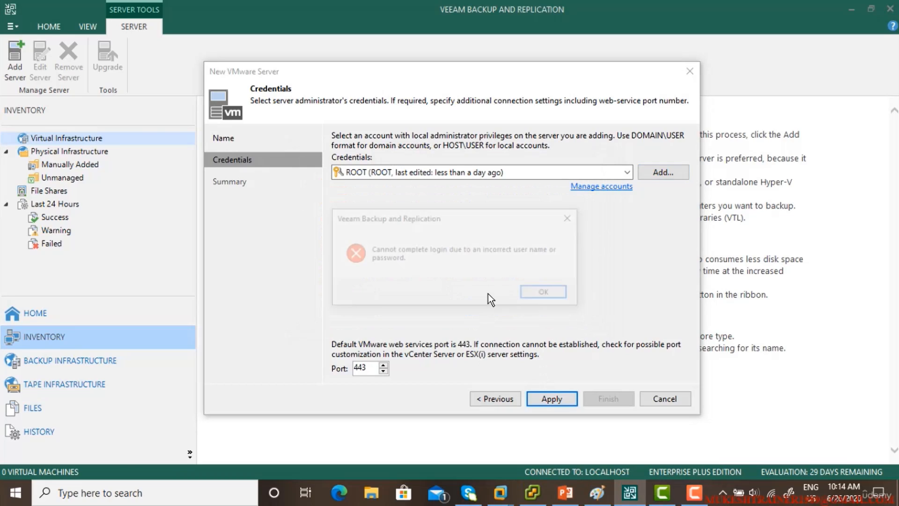
pyautogui.click(558, 294)
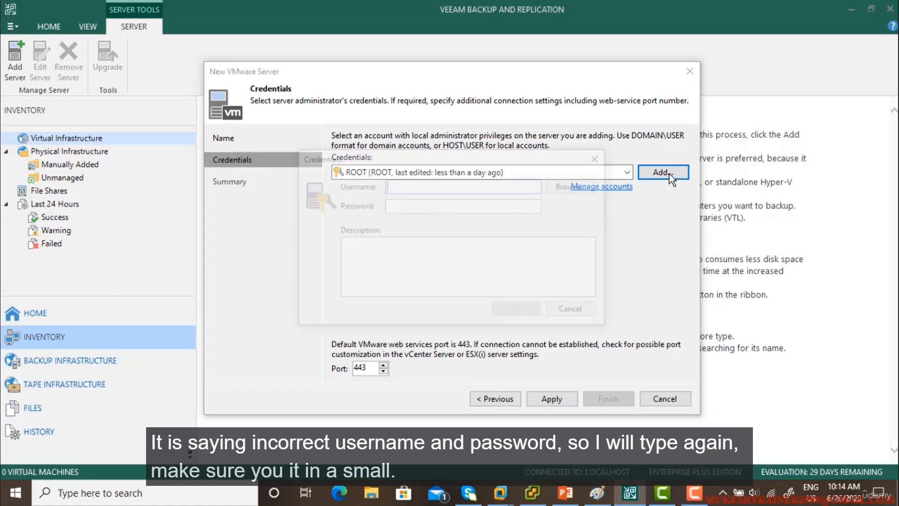
# Step: Add lowercase root credentials with the account password and retry the connection
pyautogui.click(669, 173)
pyautogui.write('root')
pyautogui.press('Tab')
pyautogui.write('VMware1!')
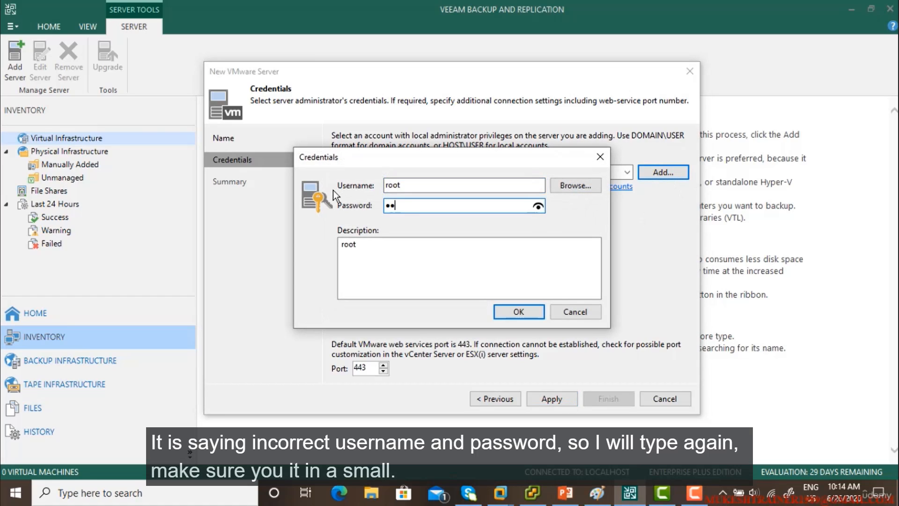
pyautogui.click(504, 308)
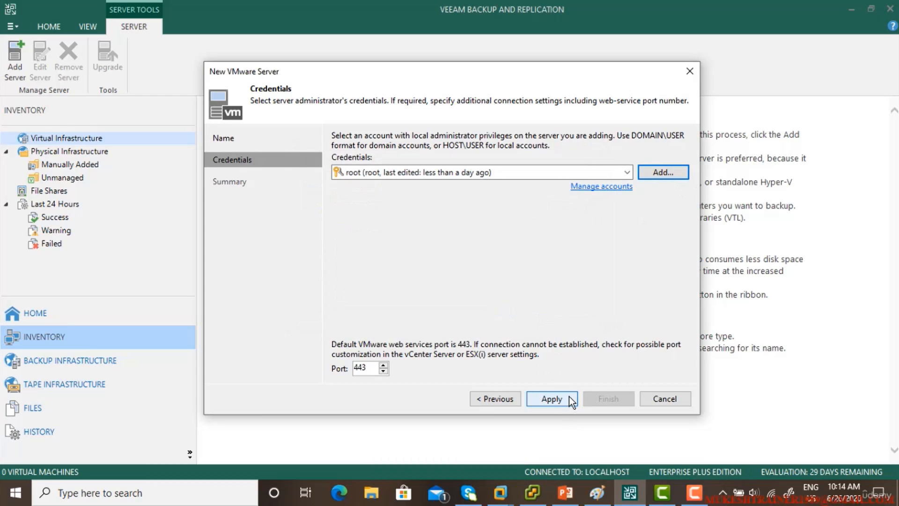
pyautogui.click(554, 396)
# Step: Accept the host certificate and finish the wizard, with system volume raised to 88
pyautogui.click(500, 308)
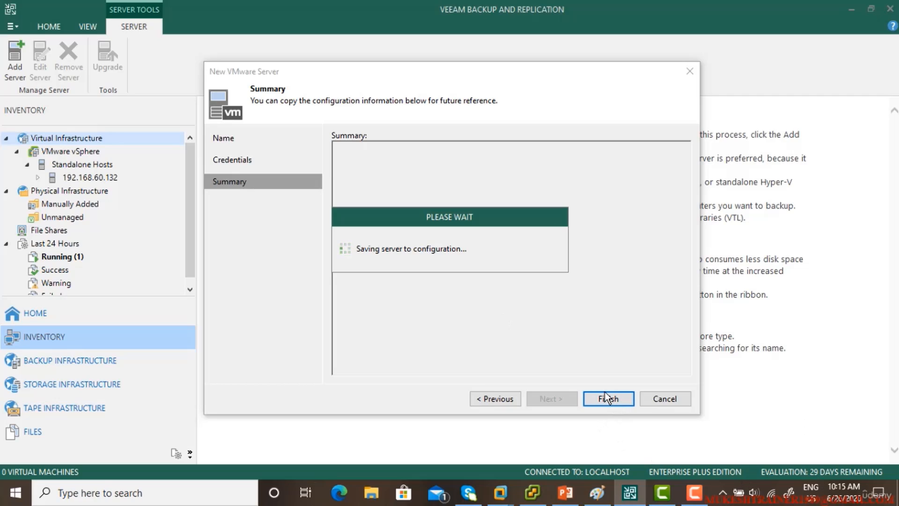
pyautogui.click(753, 491)
pyautogui.click(837, 461)
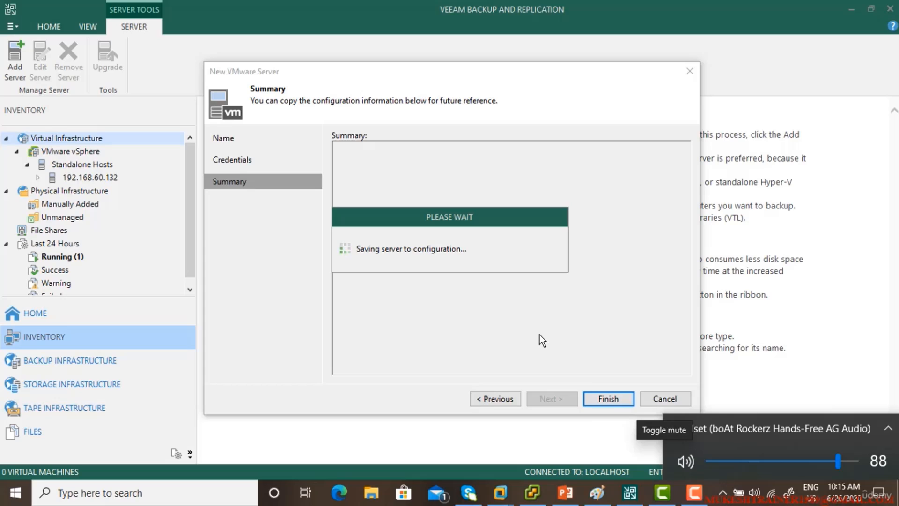
pyautogui.click(610, 396)
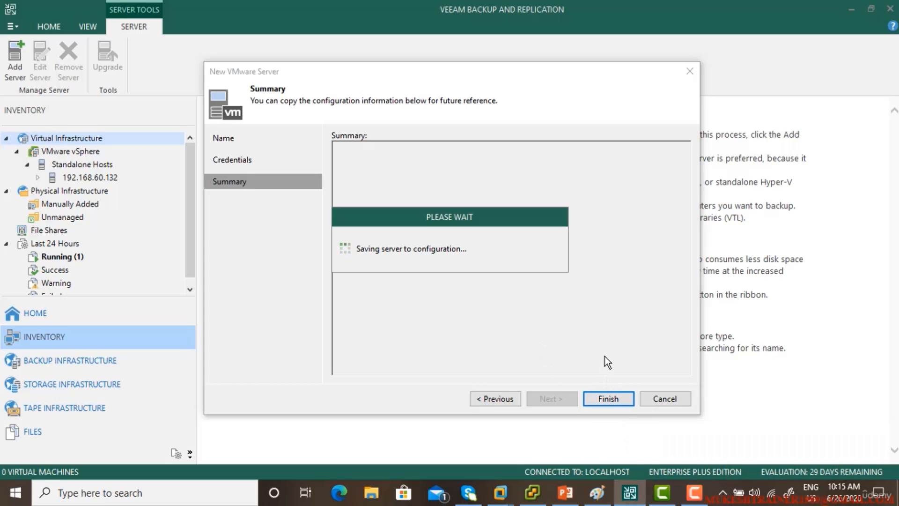
pyautogui.moveTo(396, 189); pyautogui.dragTo(557, 146)
pyautogui.click(471, 193)
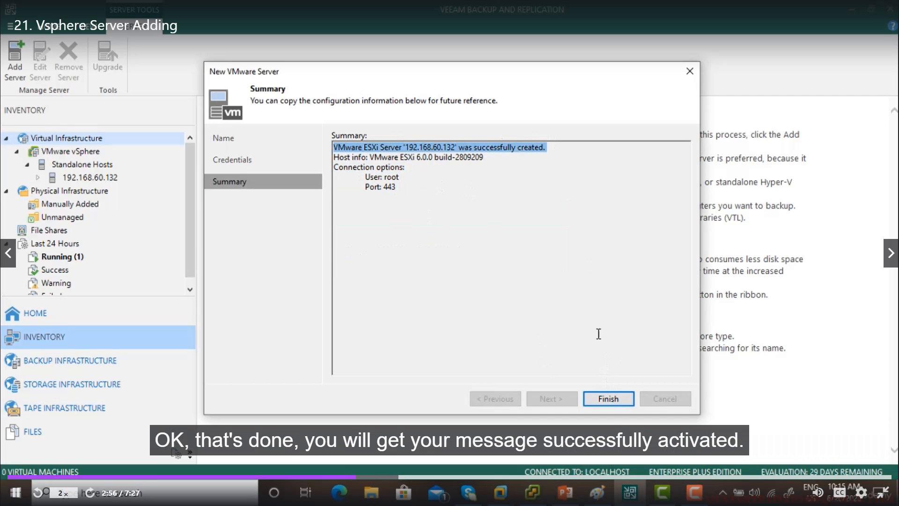
pyautogui.moveTo(366, 158); pyautogui.dragTo(477, 153)
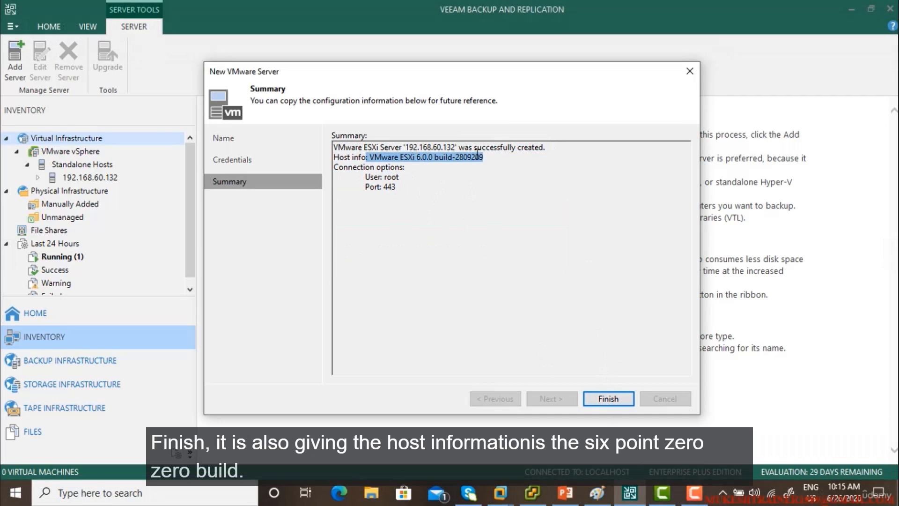
pyautogui.click(608, 398)
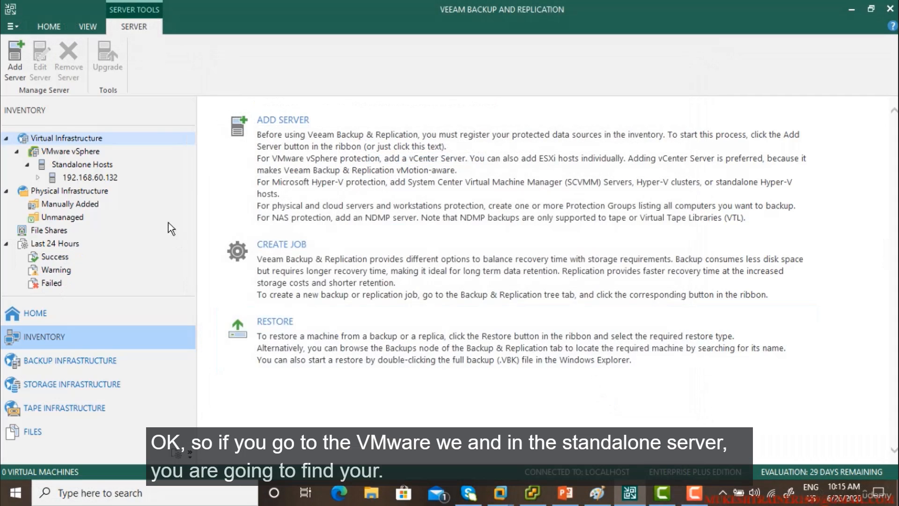
# Step: Expand Standalone Hosts > 192.168.60.132 to find win10, then check esxi host 2's console
pyautogui.click(70, 154)
pyautogui.click(89, 163)
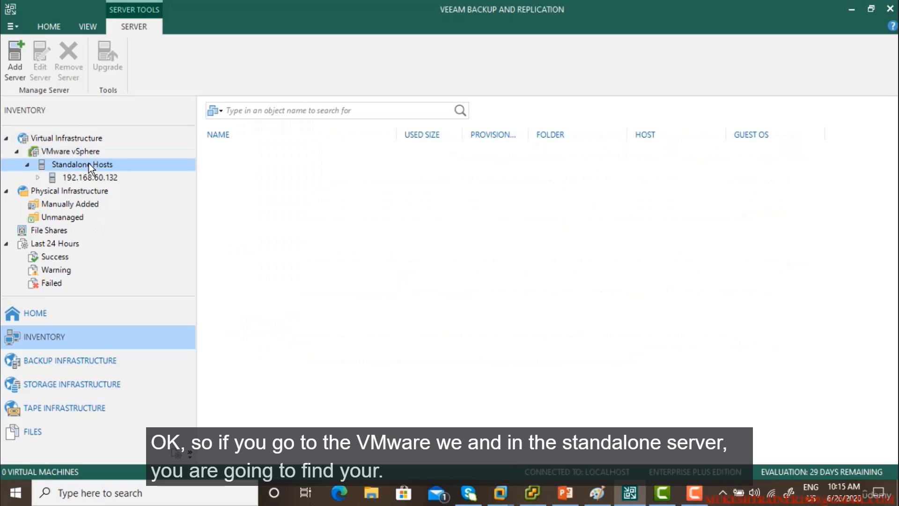
pyautogui.click(90, 179)
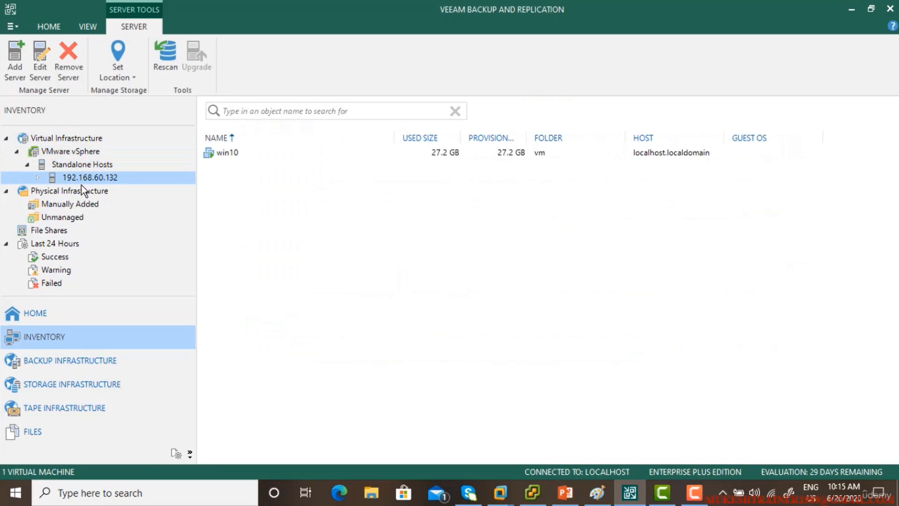
pyautogui.click(263, 152)
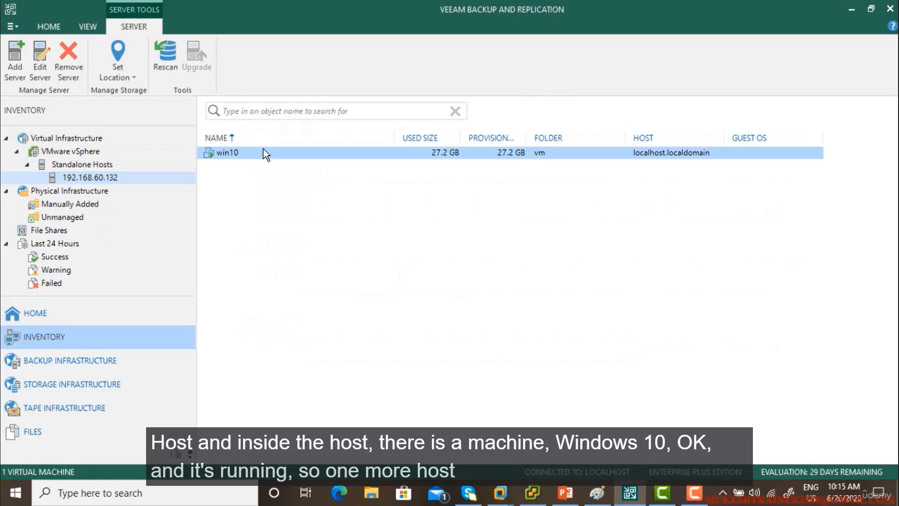
pyautogui.click(69, 167)
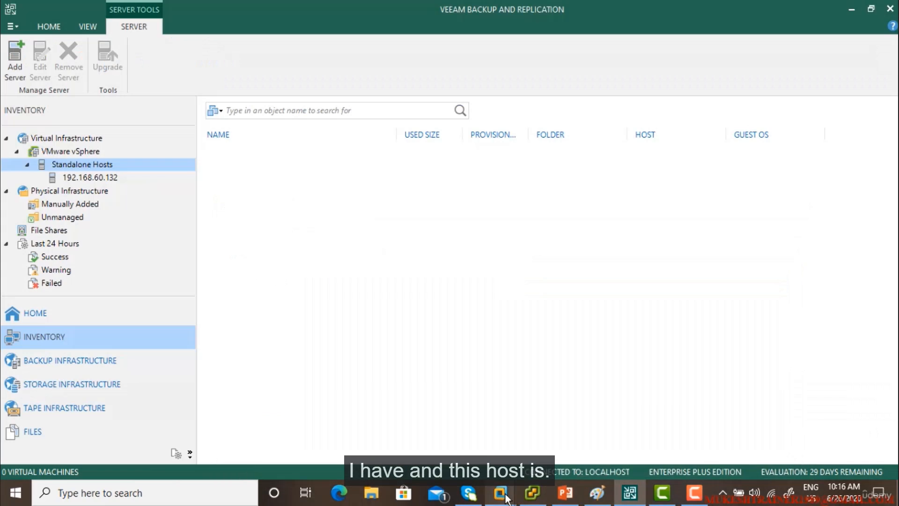
pyautogui.moveTo(500, 493)
pyautogui.click(560, 407)
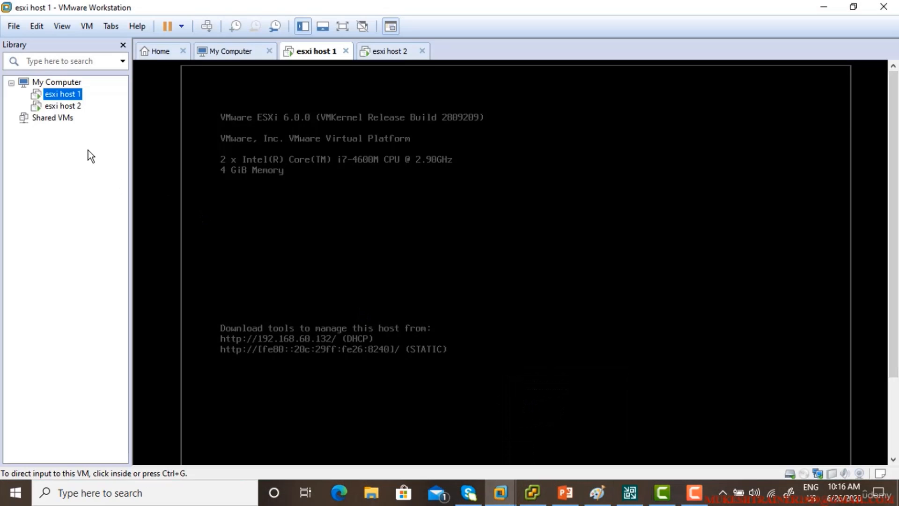
pyautogui.click(63, 106)
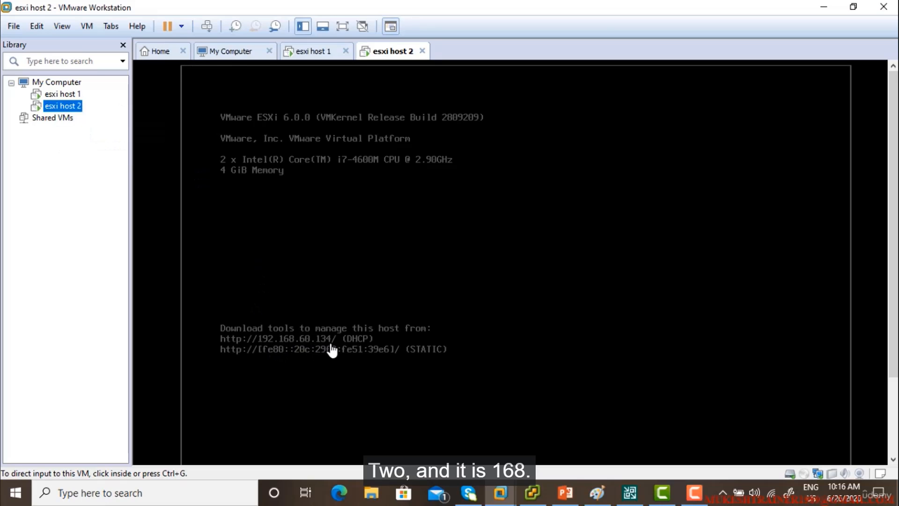
pyautogui.click(630, 492)
# Step: Start adding a VMware server at 192.168.60.134 from the VMware vSphere node
pyautogui.rightClick(70, 150)
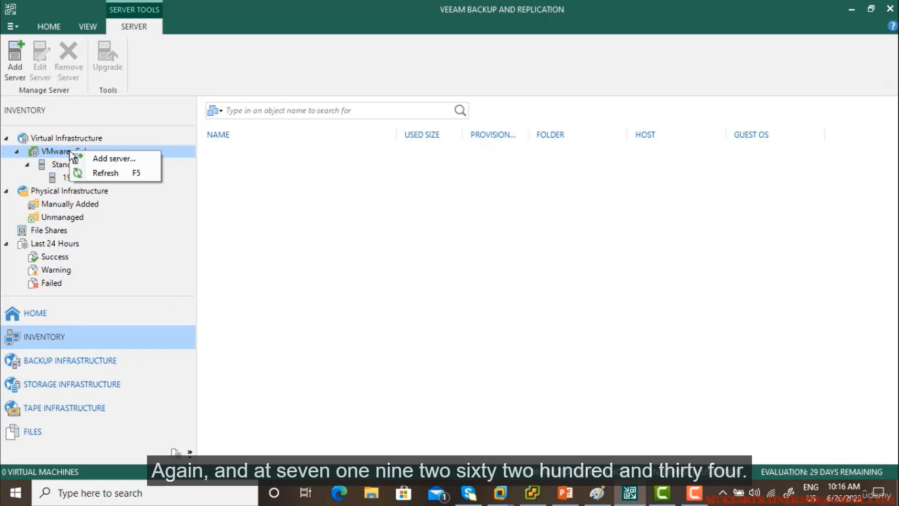
pyautogui.click(101, 159)
pyautogui.write('192.168.')
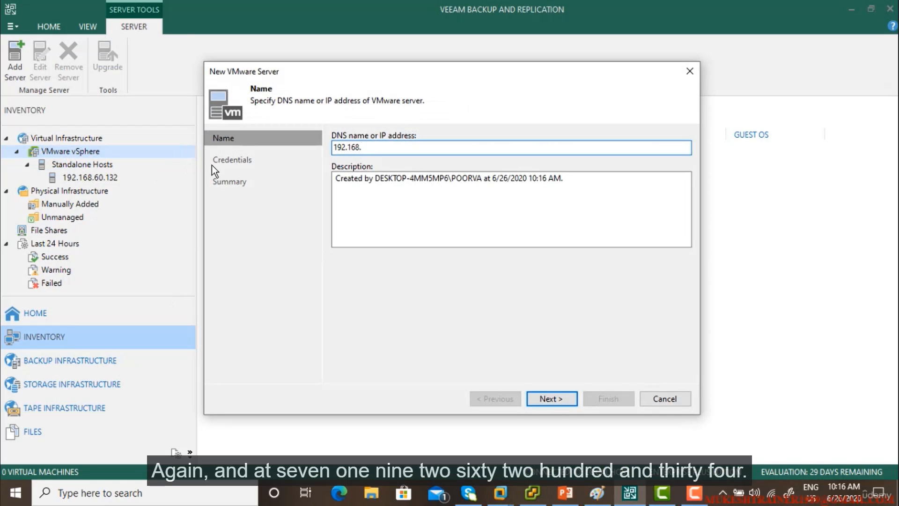
pyautogui.write('60.134')
pyautogui.press('BackSpace')
pyautogui.write('34')
pyautogui.click(556, 398)
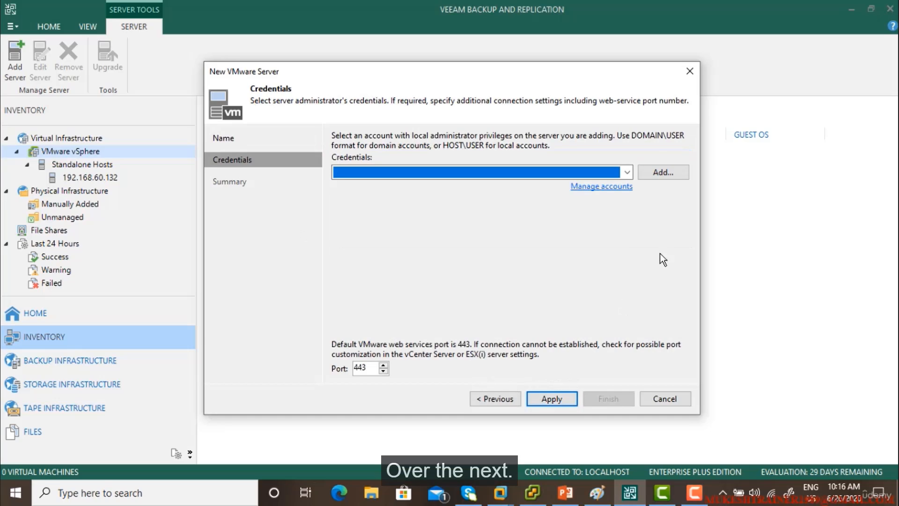
# Step: Supply root credentials, accept the certificate and complete adding the host
pyautogui.click(658, 171)
pyautogui.write('root')
pyautogui.press('Tab')
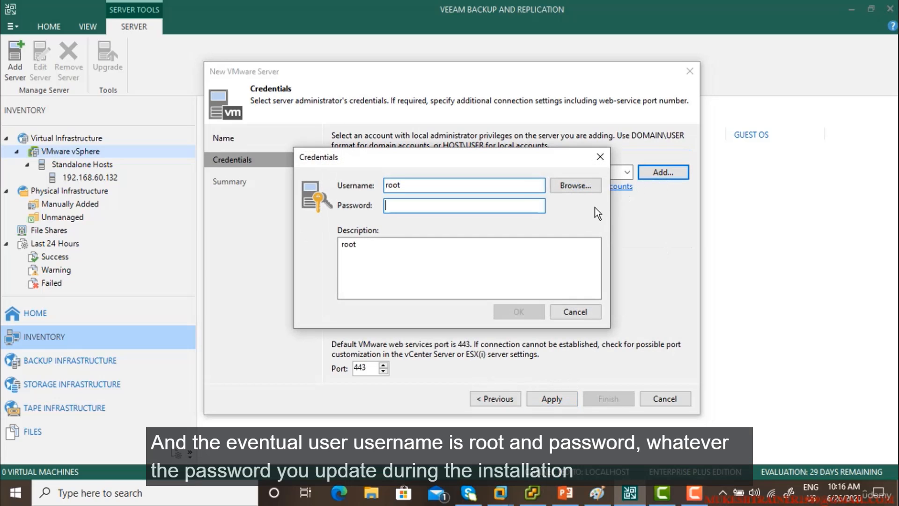
pyautogui.write('********')
pyautogui.press('Return')
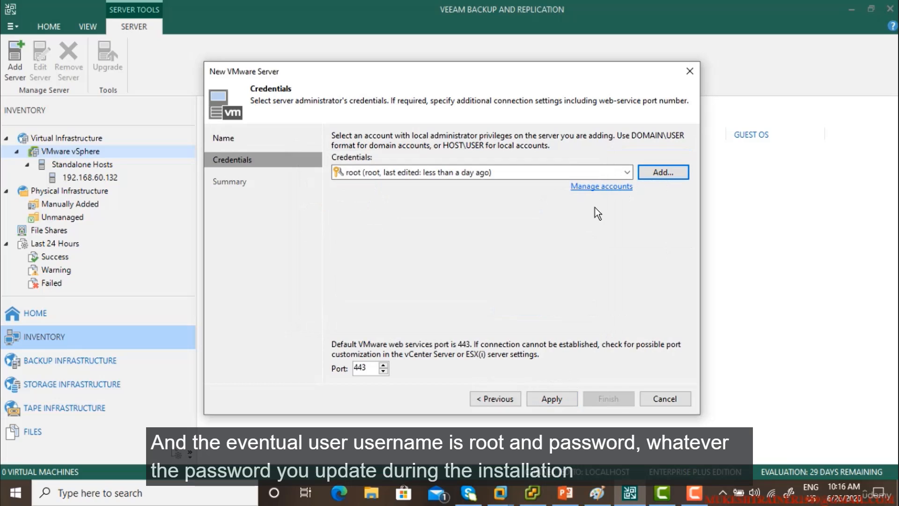
pyautogui.click(559, 398)
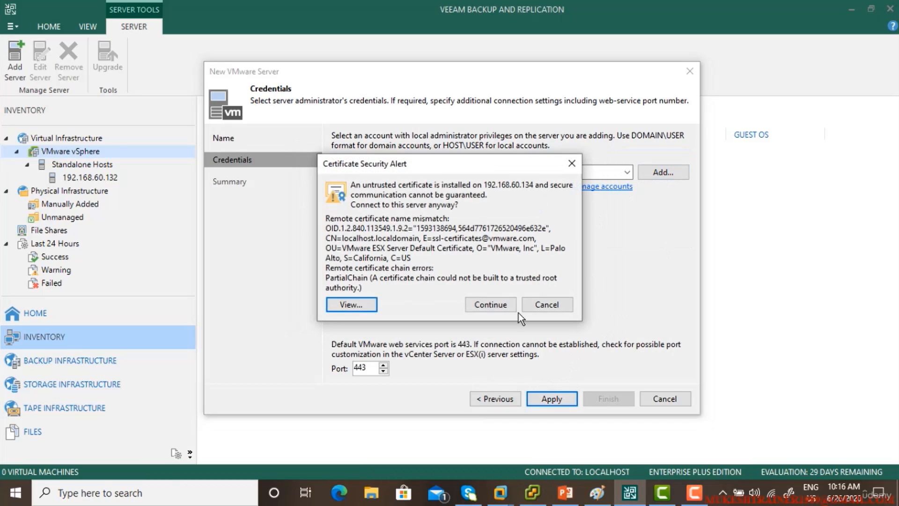
pyautogui.click(504, 301)
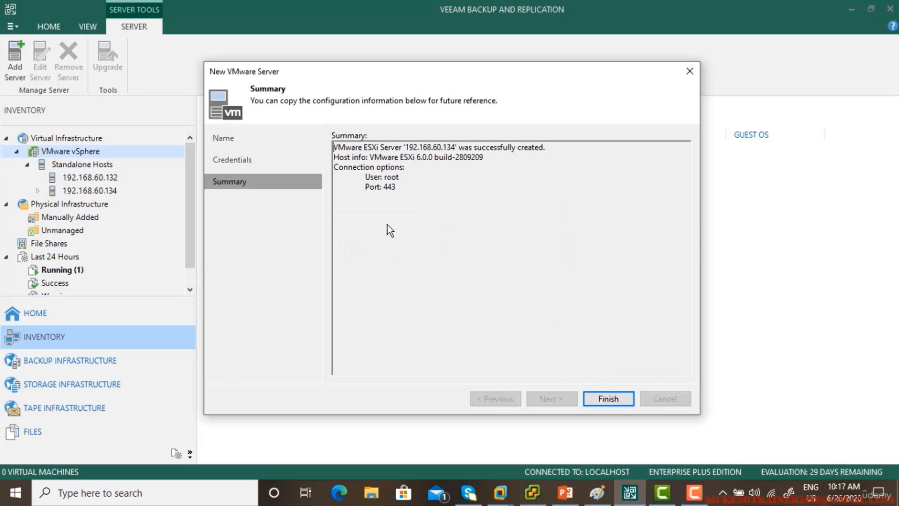
pyautogui.moveTo(334, 147); pyautogui.dragTo(525, 200)
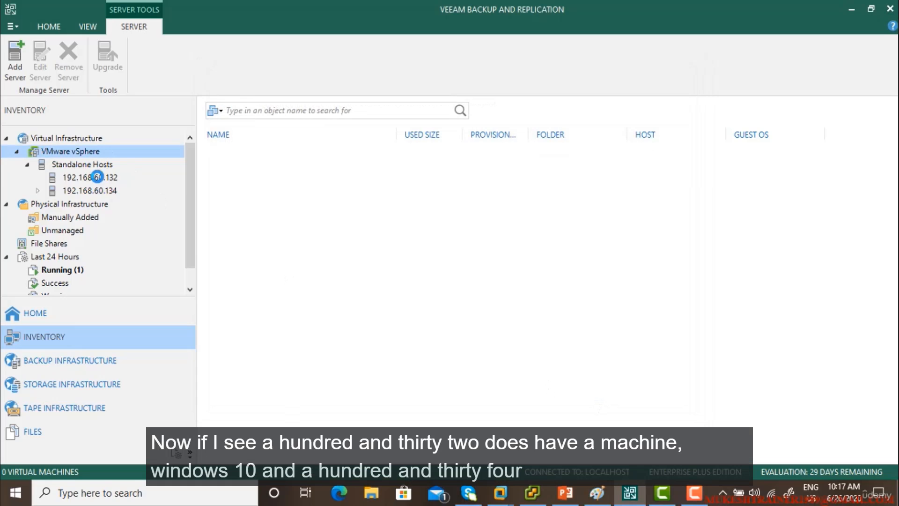
# Step: Check the machines on both hosts, then show esxi host 1's console in Workstation
pyautogui.click(90, 177)
pyautogui.click(243, 159)
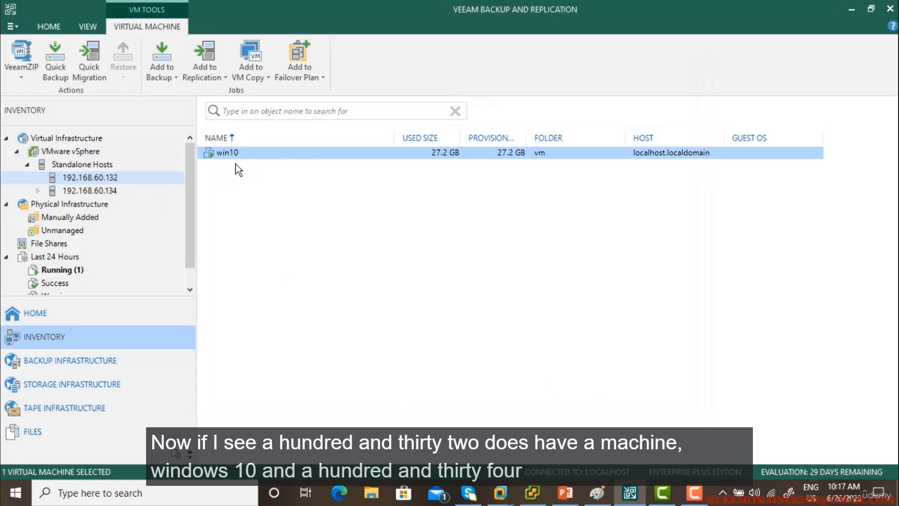
pyautogui.click(104, 192)
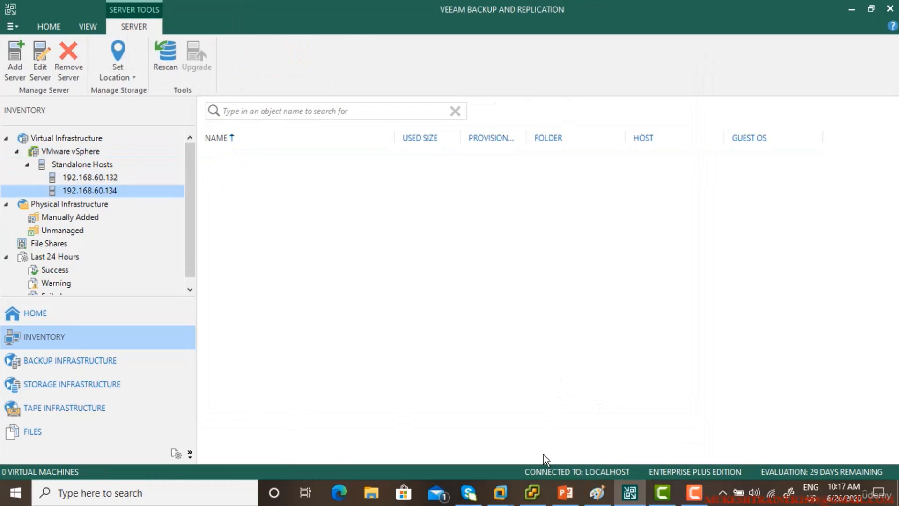
pyautogui.moveTo(501, 492)
pyautogui.click(422, 412)
pyautogui.click(61, 94)
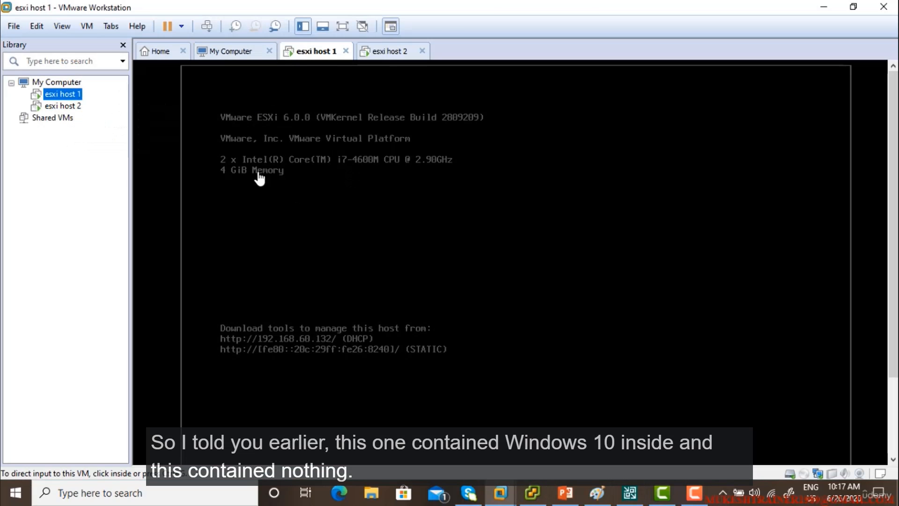
# Step: Close VMware Workstation and log in to host 192.168.60.132 with vSphere Client
pyautogui.click(62, 106)
pyautogui.click(61, 94)
pyautogui.click(534, 493)
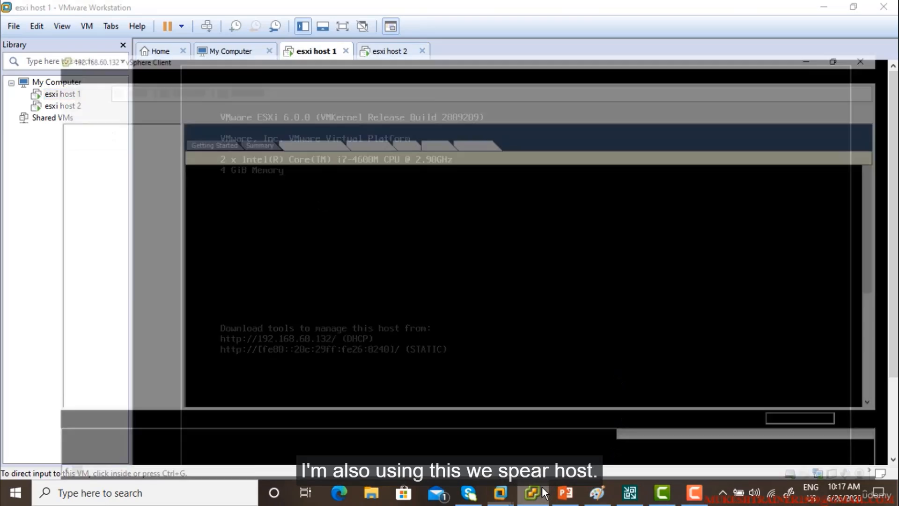
pyautogui.click(883, 6)
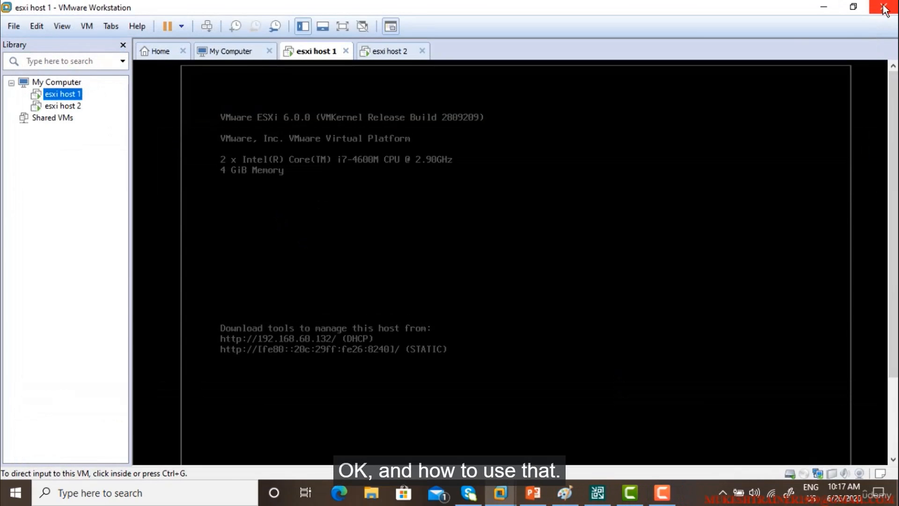
pyautogui.click(883, 7)
pyautogui.doubleClick(19, 85)
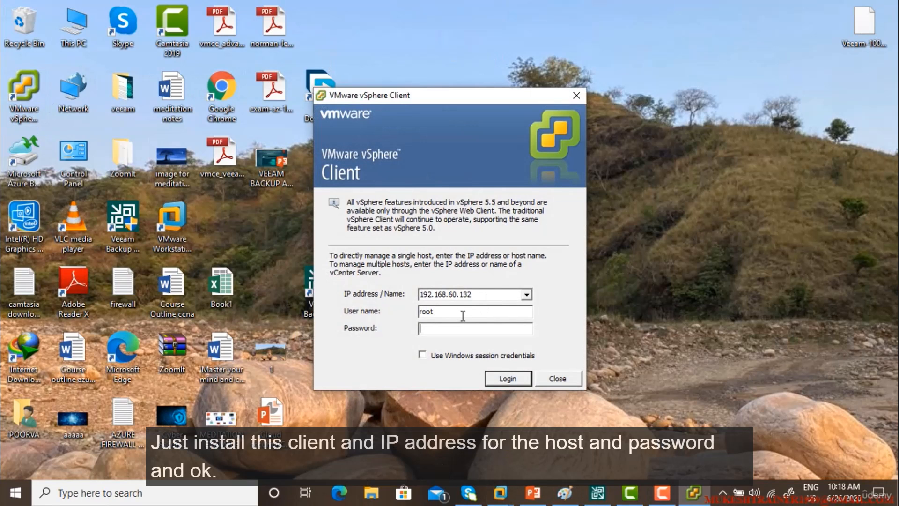
pyautogui.press('Return')
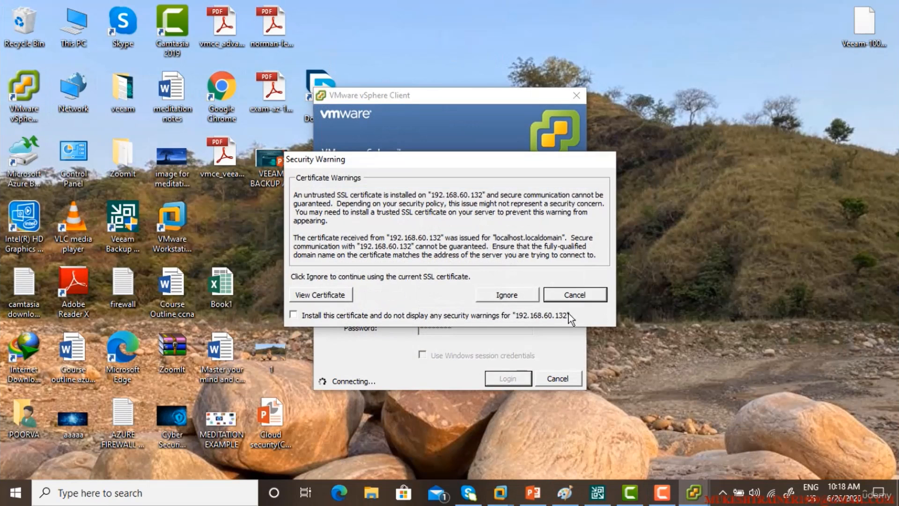
pyautogui.click(511, 296)
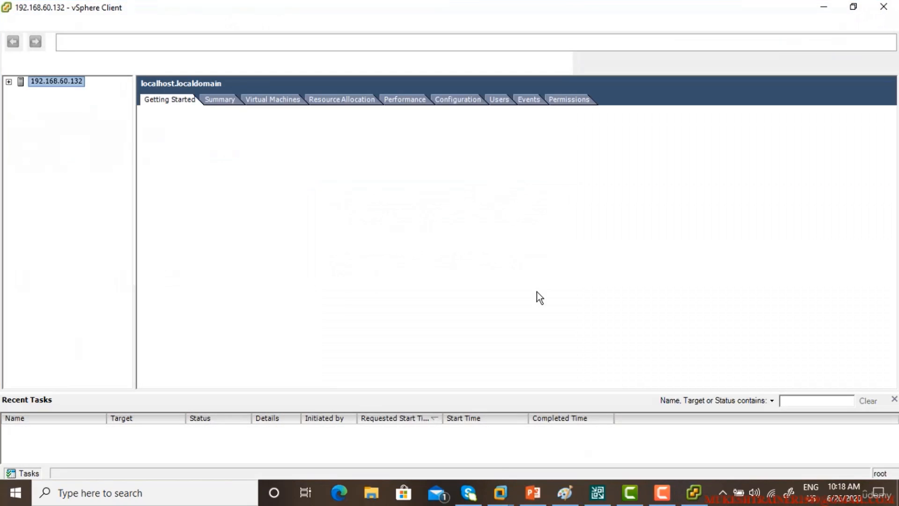
pyautogui.click(538, 303)
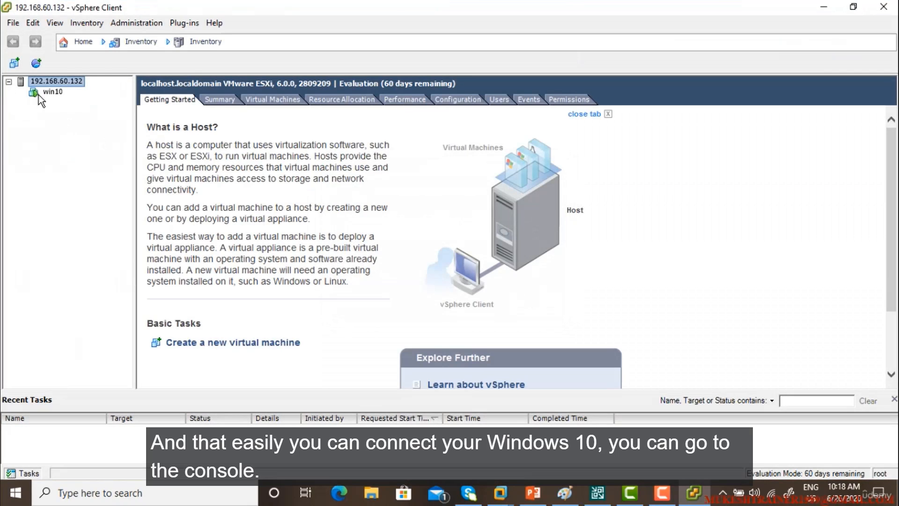
# Step: Open the win10 VM's console and run ipconfig in a command prompt
pyautogui.click(39, 93)
pyautogui.click(415, 99)
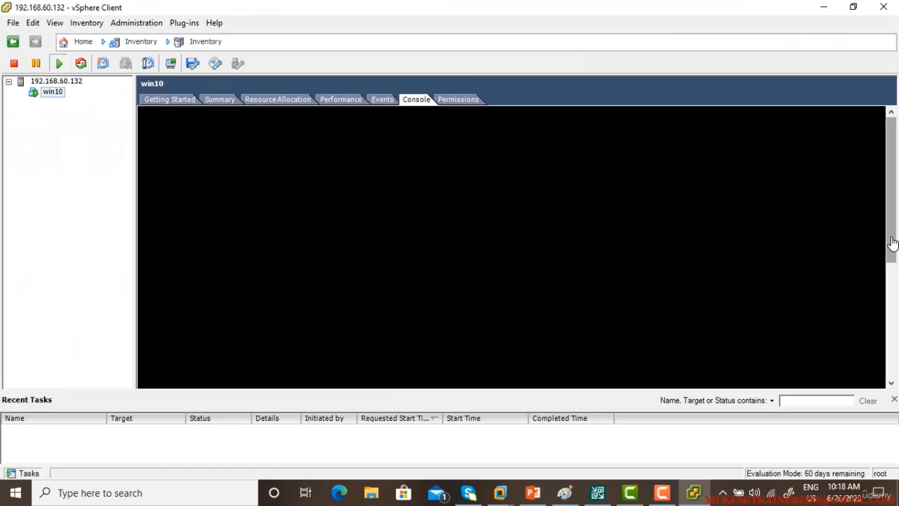
pyautogui.moveTo(893, 241); pyautogui.dragTo(893, 343)
pyautogui.click(741, 309)
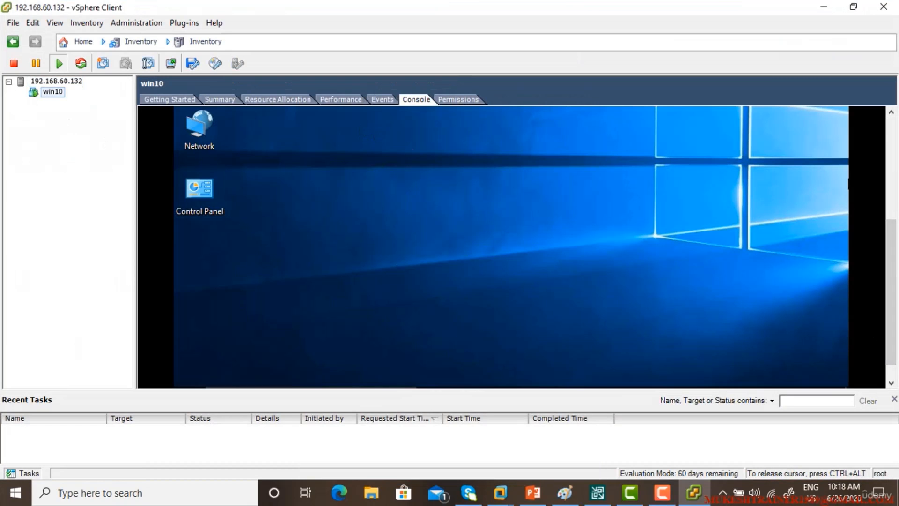
pyautogui.press('super+r')
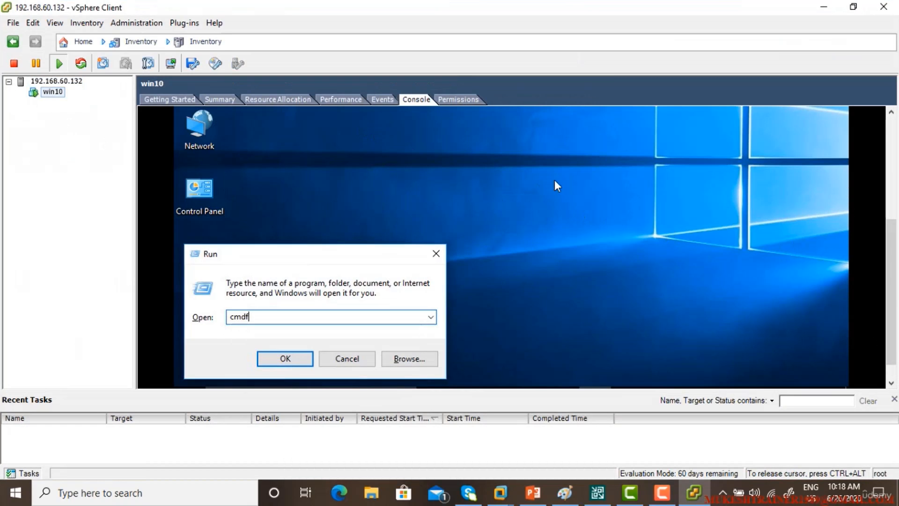
pyautogui.press('Return')
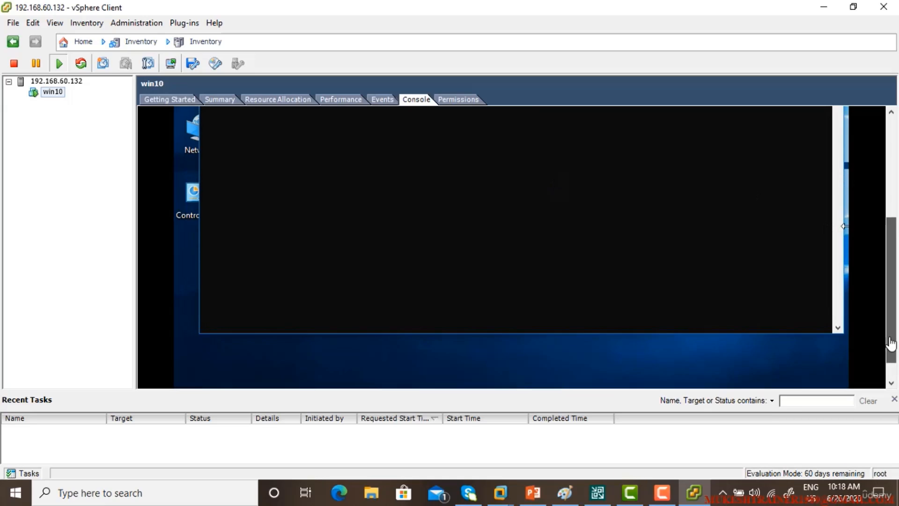
pyautogui.write('pconfig')
pyautogui.press('Return')
pyautogui.write('ipconfig')
pyautogui.press('Return')
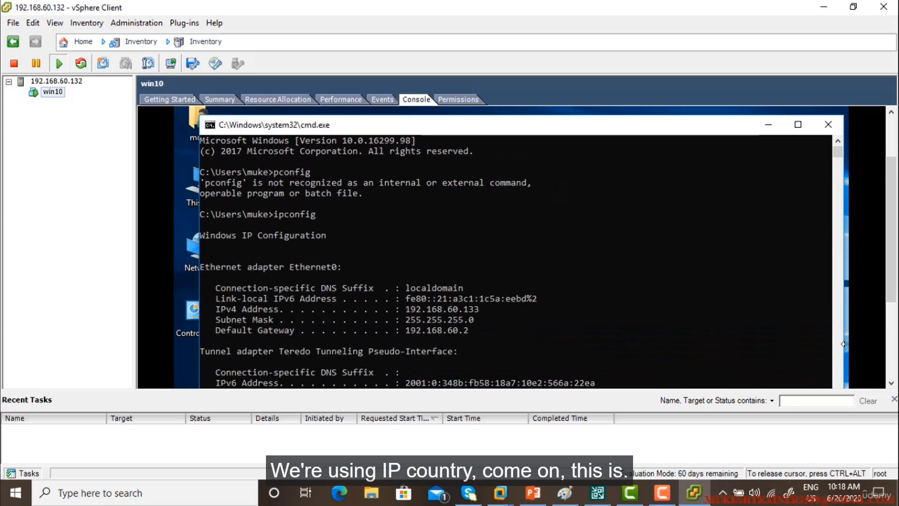
# Step: Copy the VM's IP 192.168.60.133 and launch Remote Desktop Connection with mstsc
pyautogui.moveTo(406, 309); pyautogui.dragTo(479, 311)
pyautogui.rightClick(479, 310)
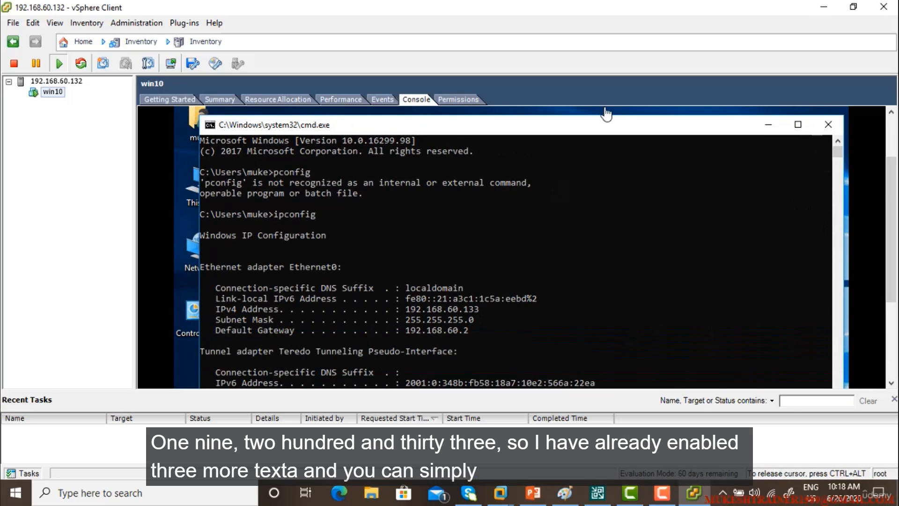
pyautogui.click(824, 6)
pyautogui.press('super+r')
pyautogui.write('mstsc')
pyautogui.press('Return')
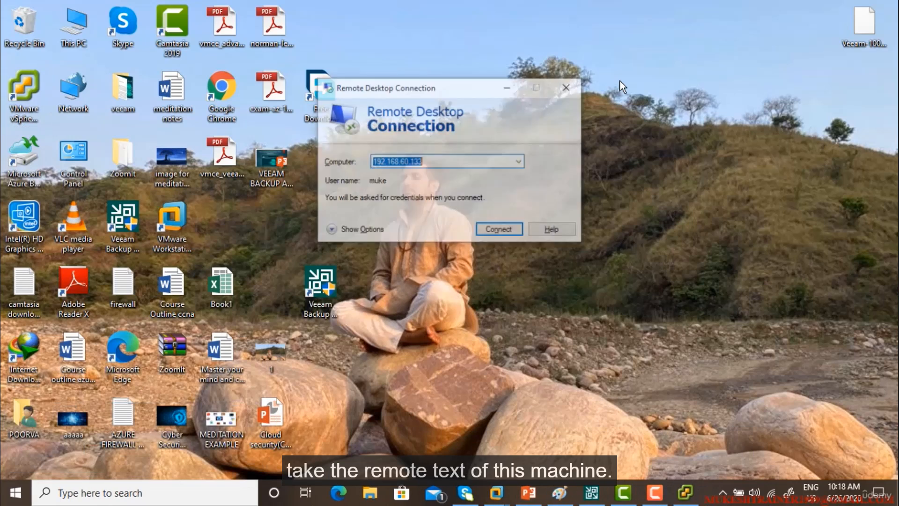
# Step: Connect to 192.168.60.133 with the account password, accept the certificate, and close cmd
pyautogui.press('Return')
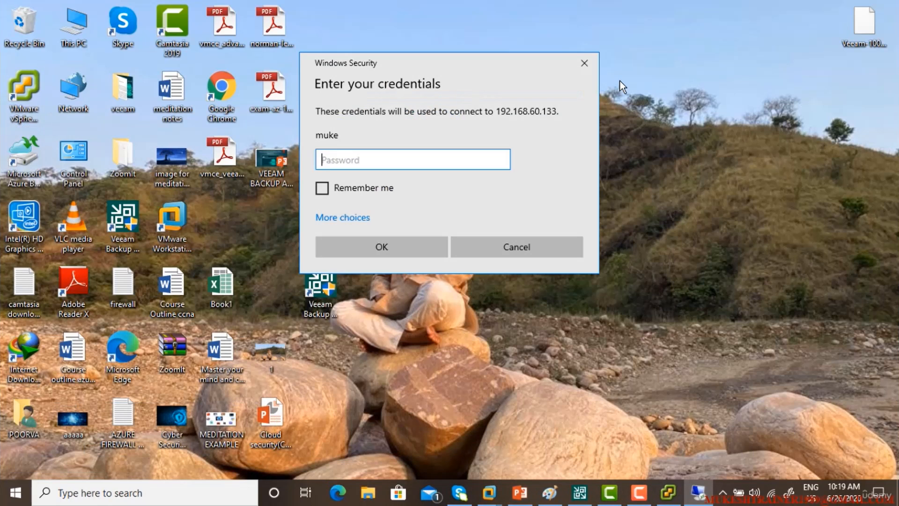
pyautogui.write('passwo')
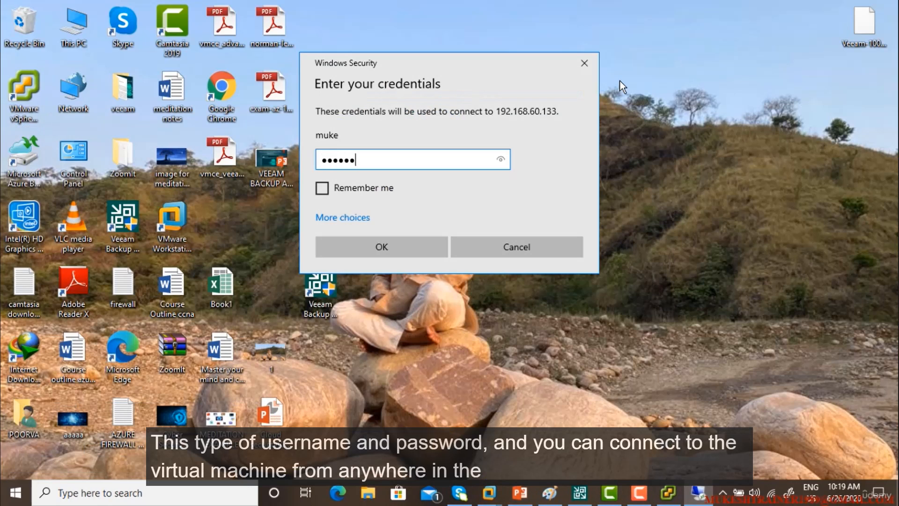
pyautogui.write('rd')
pyautogui.press('Return')
pyautogui.press('Left')
pyautogui.press('Return')
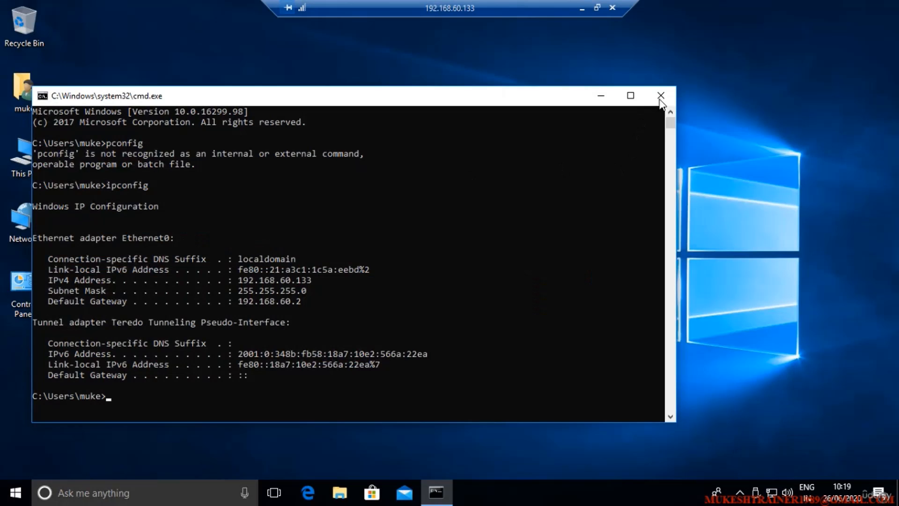
pyautogui.click(661, 96)
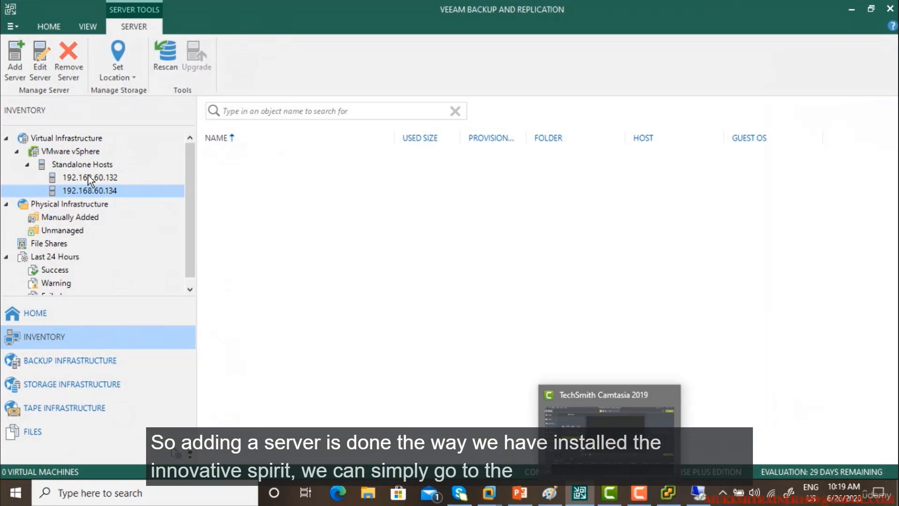
# Step: Start adding a Microsoft Hyper-V server without a name, then cancel the wizard and the Add Server choices
pyautogui.click(63, 135)
pyautogui.click(249, 119)
pyautogui.click(388, 163)
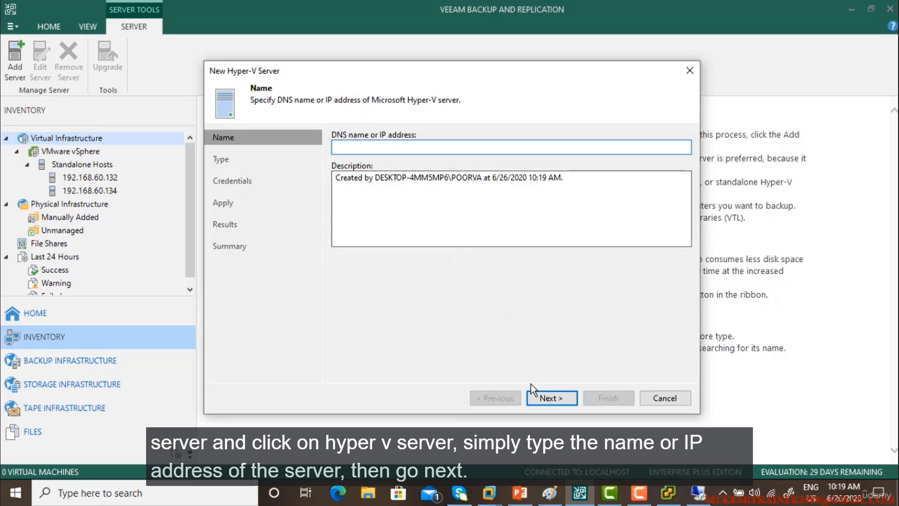
pyautogui.click(543, 396)
pyautogui.click(506, 290)
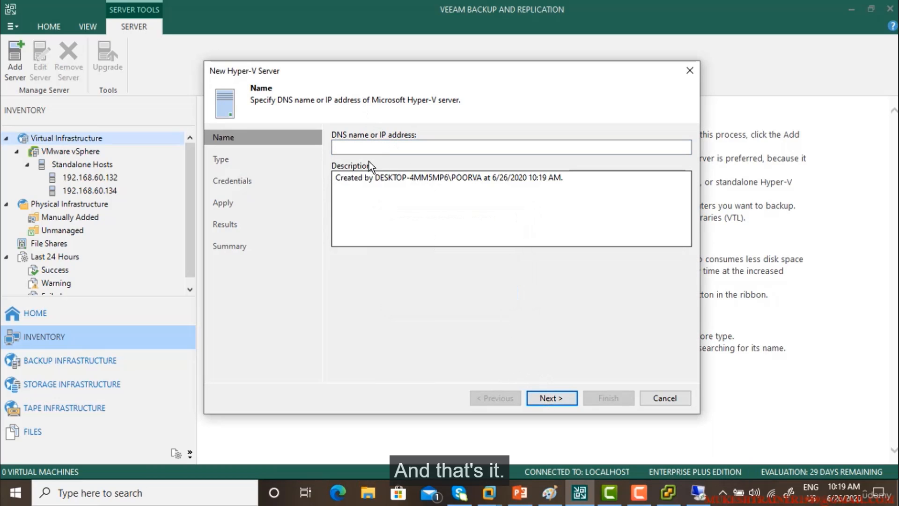
pyautogui.click(651, 396)
pyautogui.rightClick(115, 138)
pyautogui.click(115, 143)
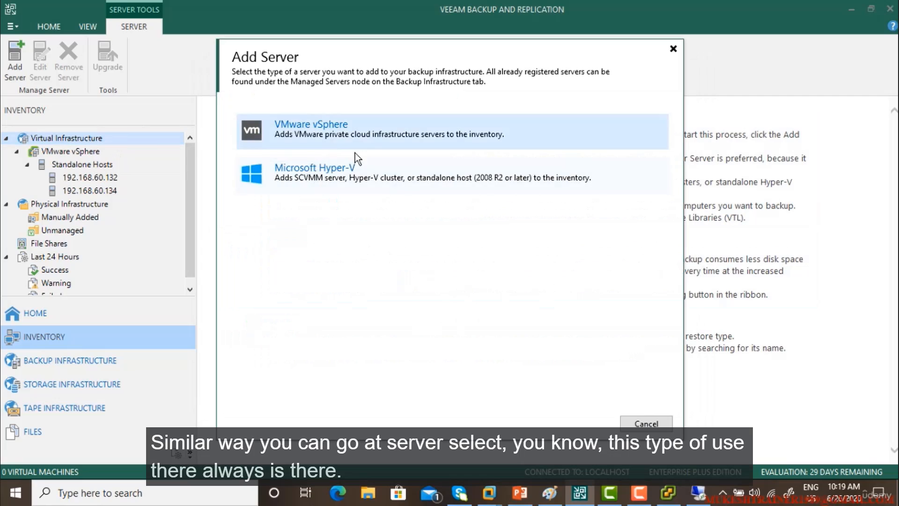
pyautogui.click(646, 424)
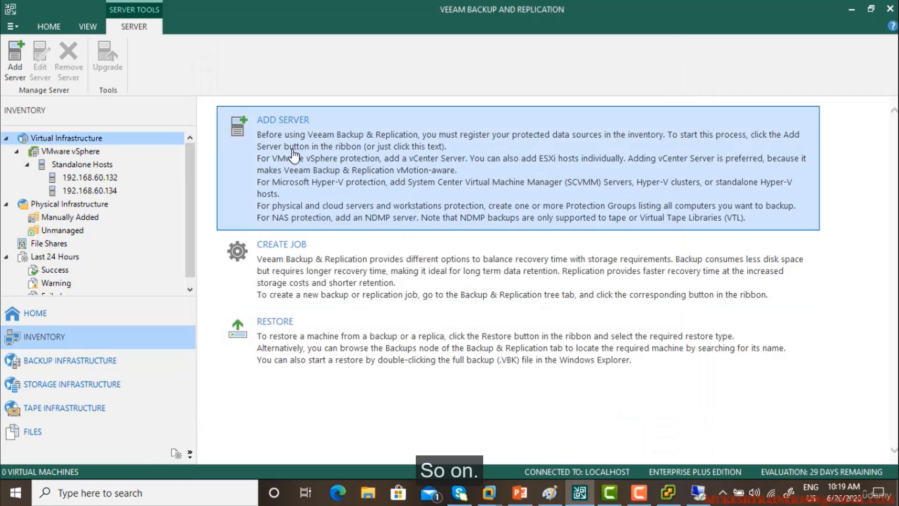
# Step: View the actions for hosts 192.168.60.134 and 192.168.60.132 without removing either, then stop the recording
pyautogui.rightClick(76, 189)
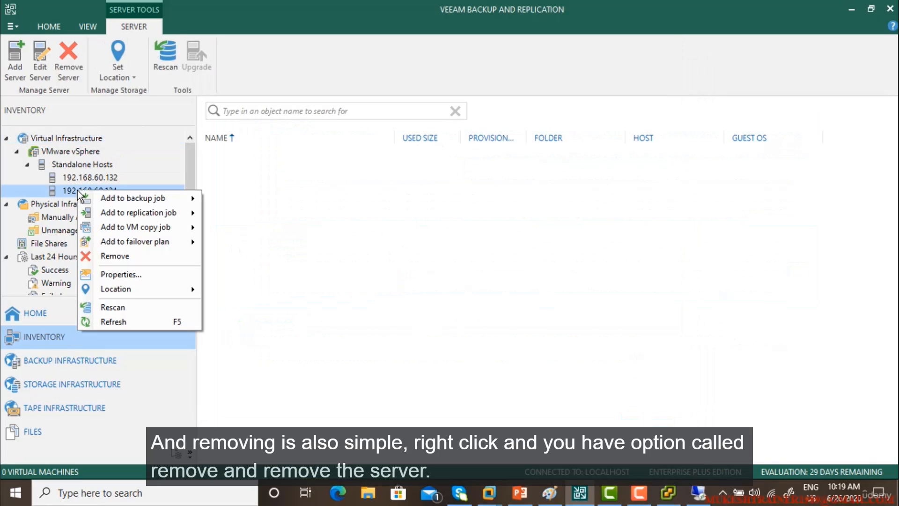
pyautogui.rightClick(73, 177)
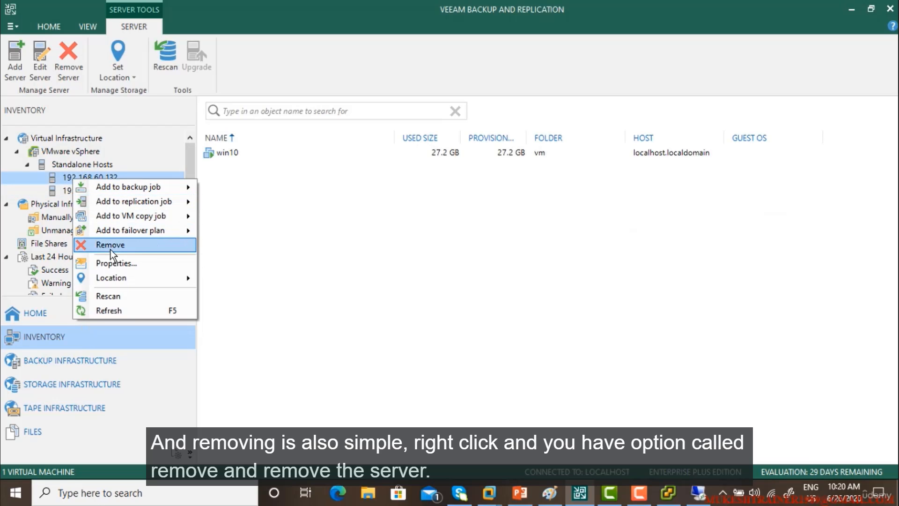
pyautogui.click(416, 276)
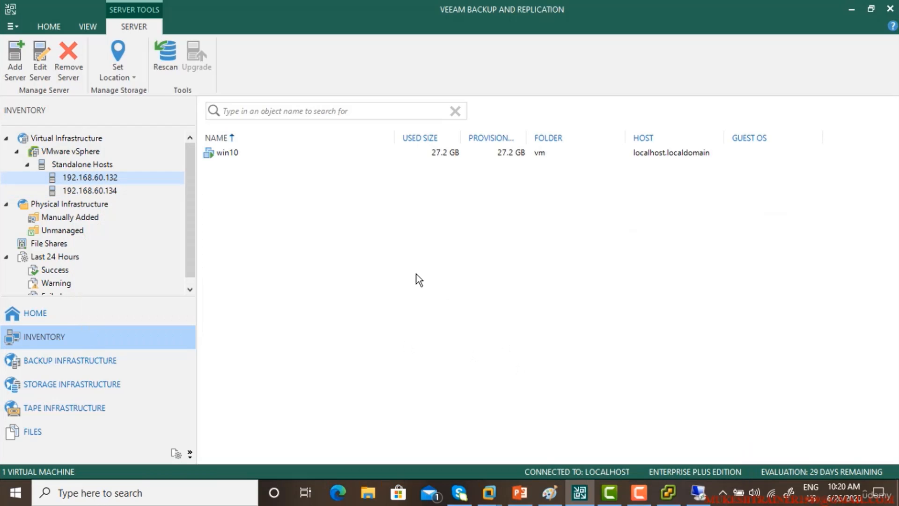
pyautogui.click(641, 491)
pyautogui.click(862, 436)
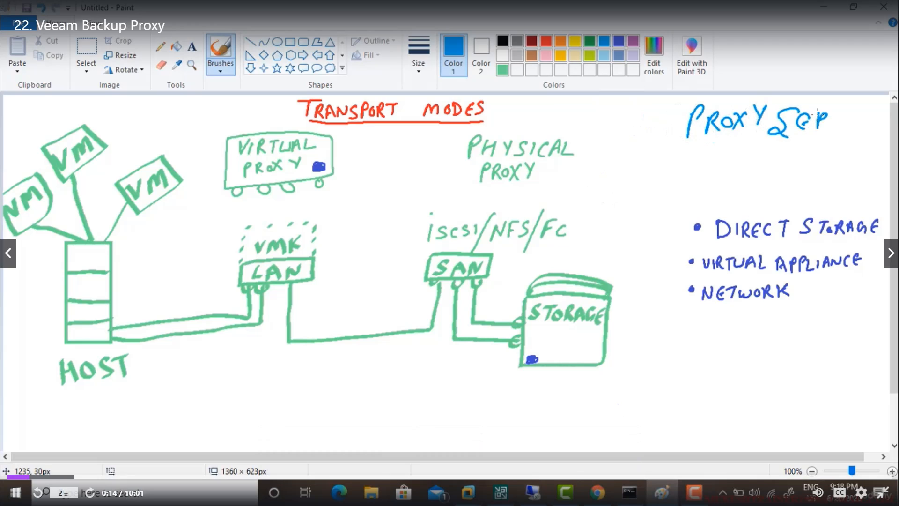
# Step: Pause the Veeam Backup Proxy lecture, leave full-screen, and bring up the Debut recording toolbar
pyautogui.press('space')
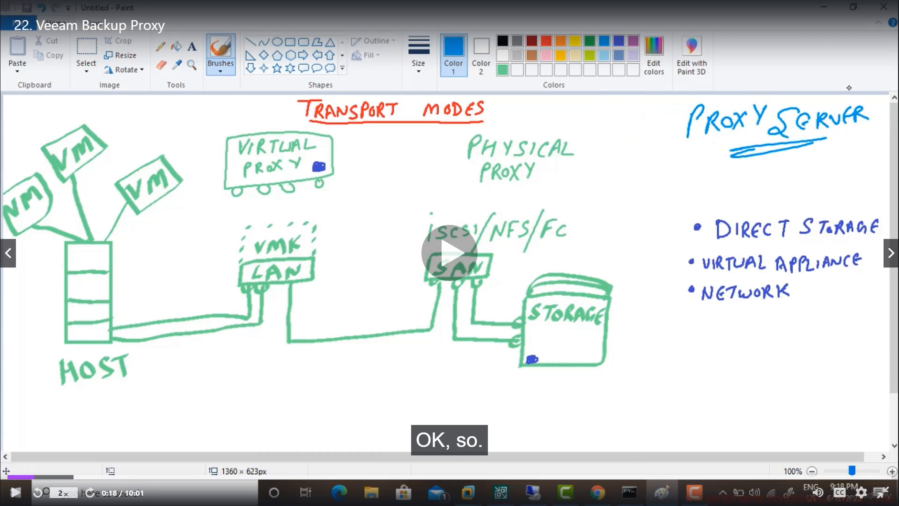
pyautogui.click(881, 493)
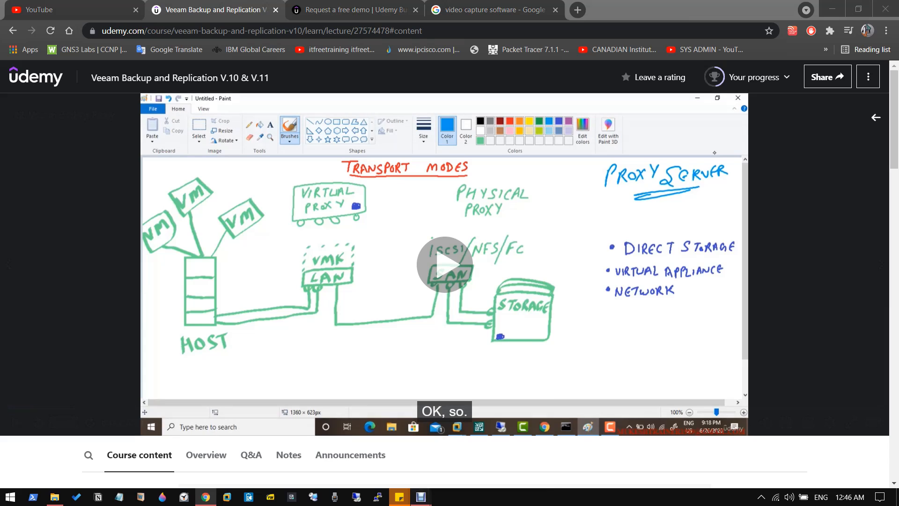
pyautogui.moveTo(421, 497)
pyautogui.click(485, 450)
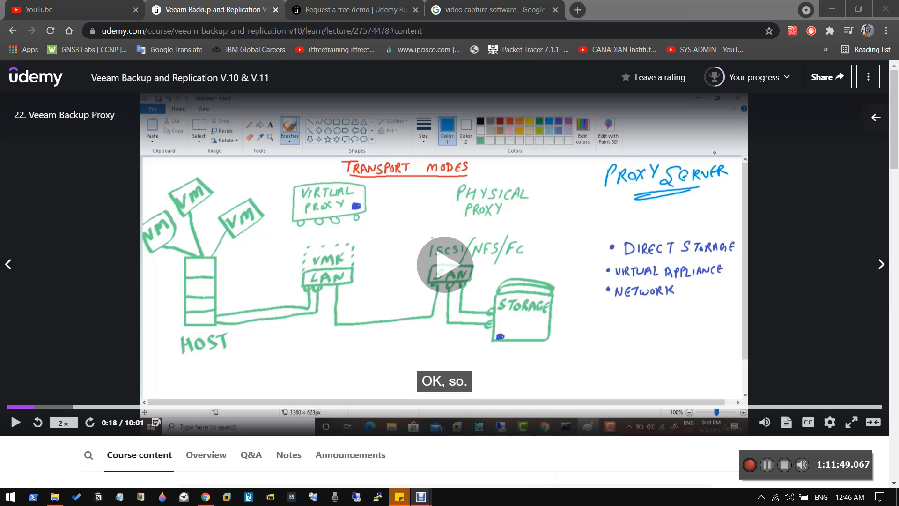